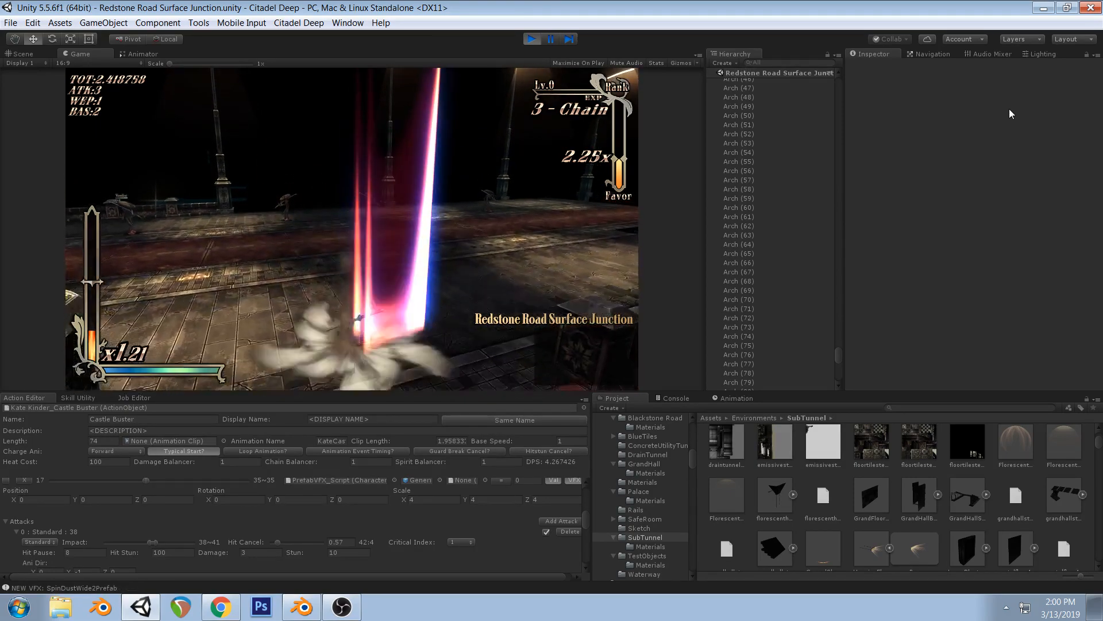
Pause the game during the sword slash, step through the attack frame by frame, and end play mode
click(549, 39)
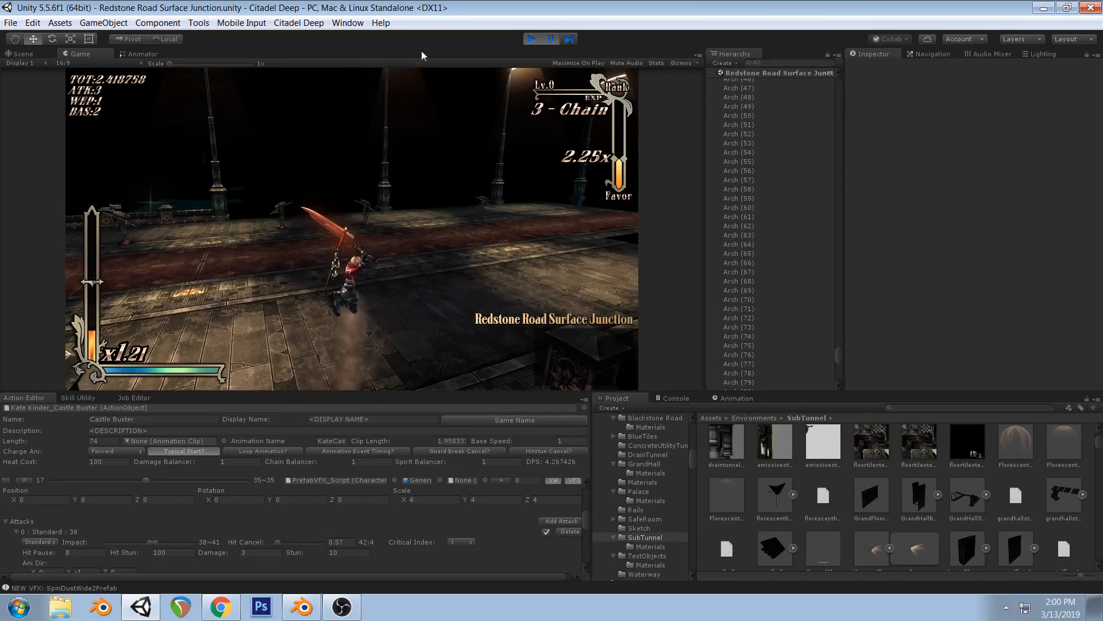
click(569, 39)
click(569, 42)
click(569, 41)
click(569, 41)
click(569, 41)
click(569, 41)
click(569, 42)
click(569, 42)
click(569, 42)
click(569, 42)
click(569, 42)
click(569, 42)
click(556, 40)
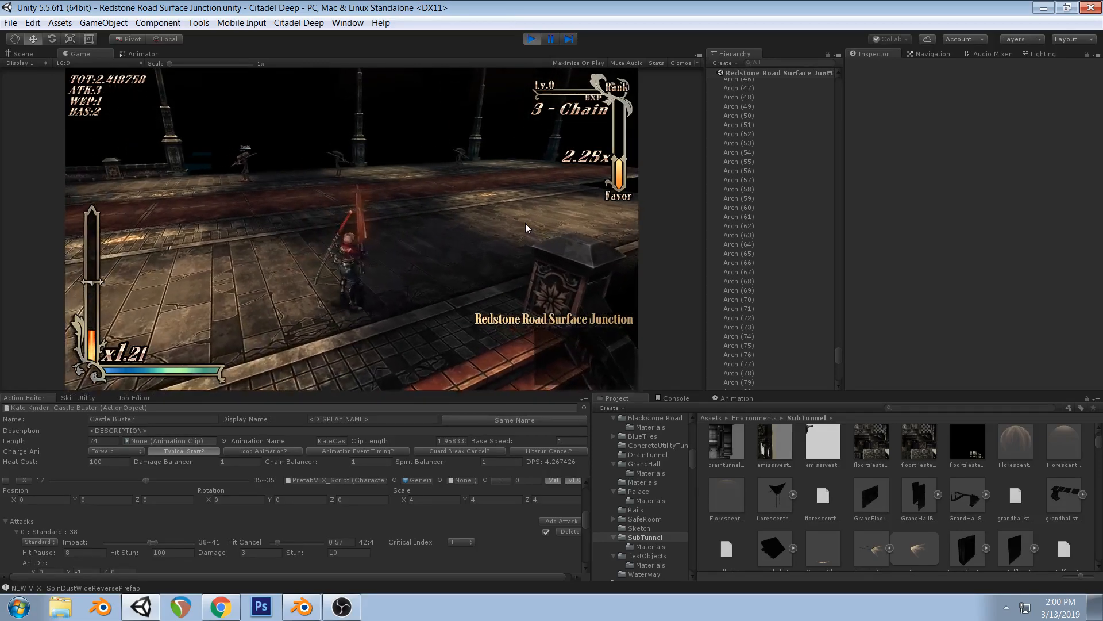
click(531, 40)
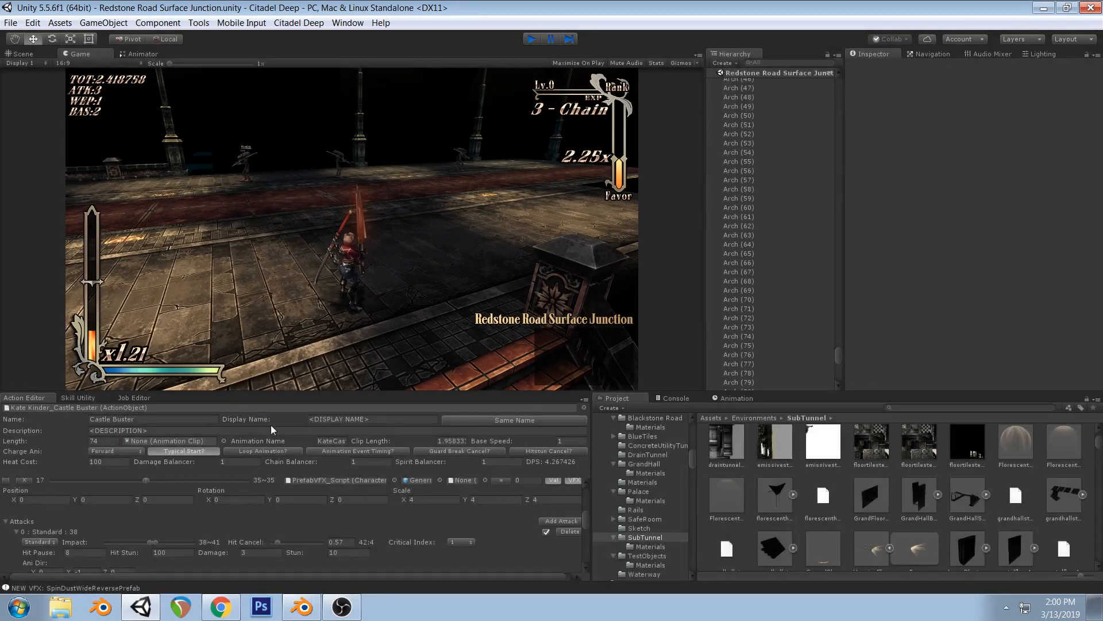
Switch to the Twitch live dashboard in Chrome and briefly check the stream's video preview
click(223, 608)
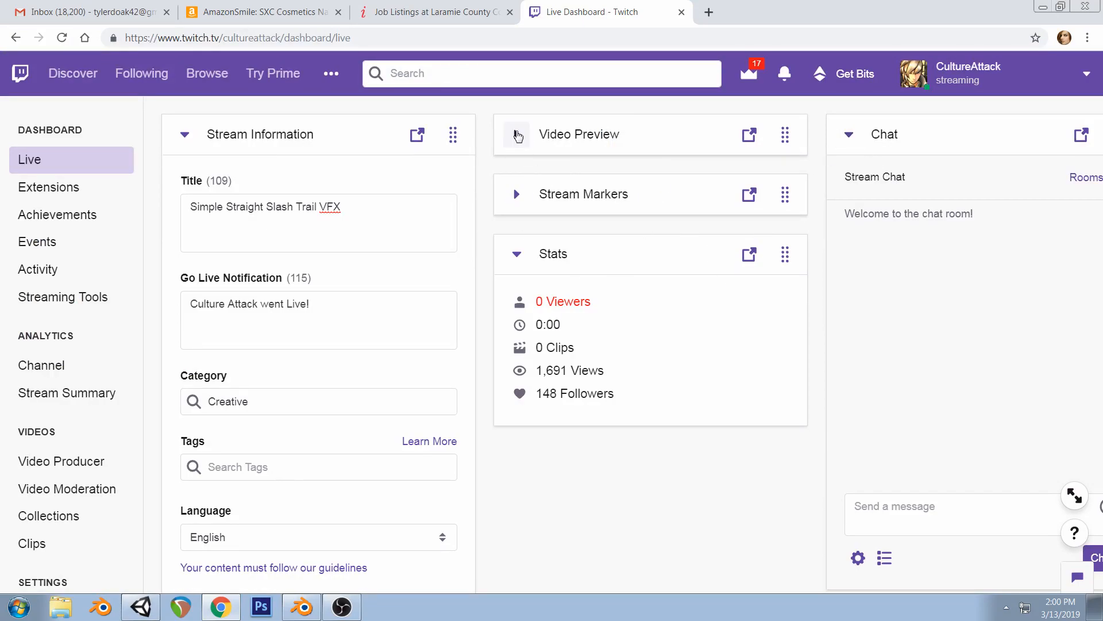
click(516, 135)
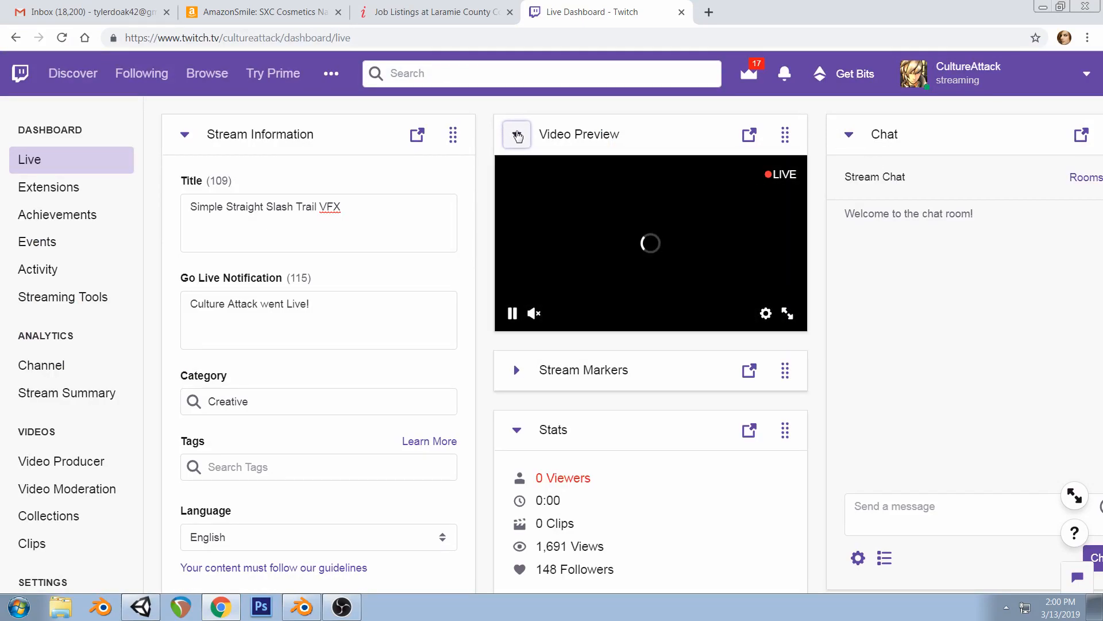
click(516, 134)
Close the Blender window holding BlackstoneStreetLights.blend and switch back to Unity
click(293, 614)
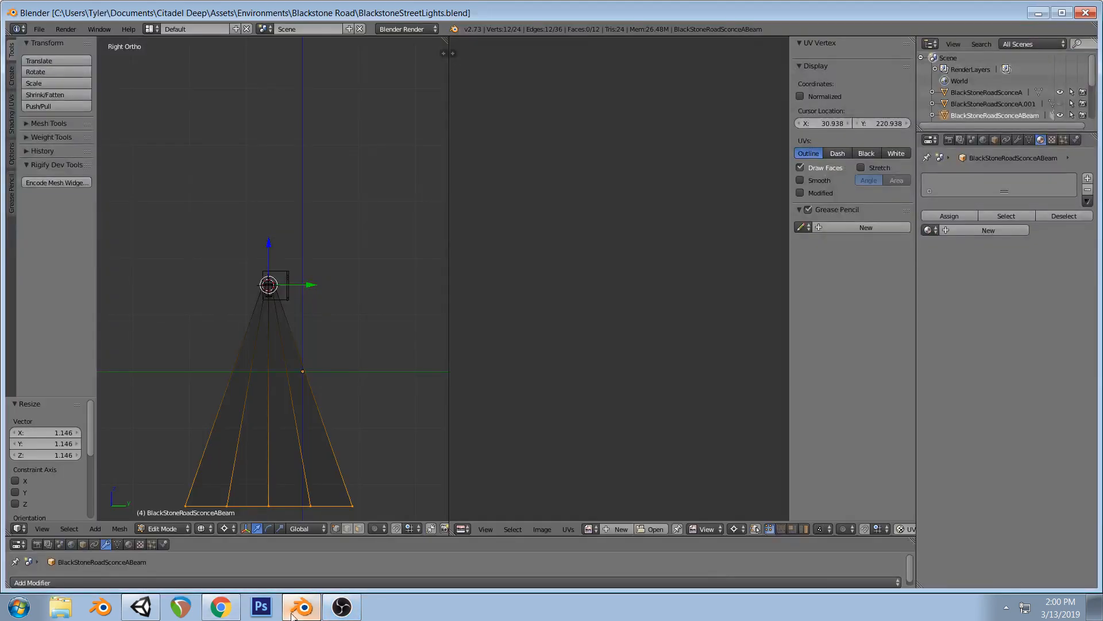
click(1085, 13)
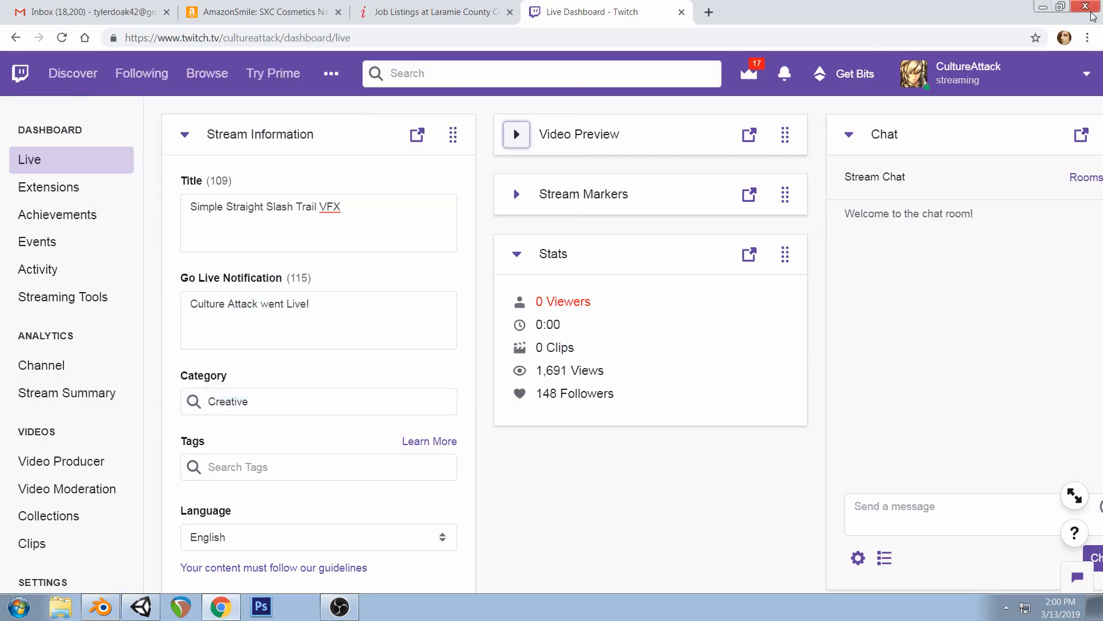
click(141, 607)
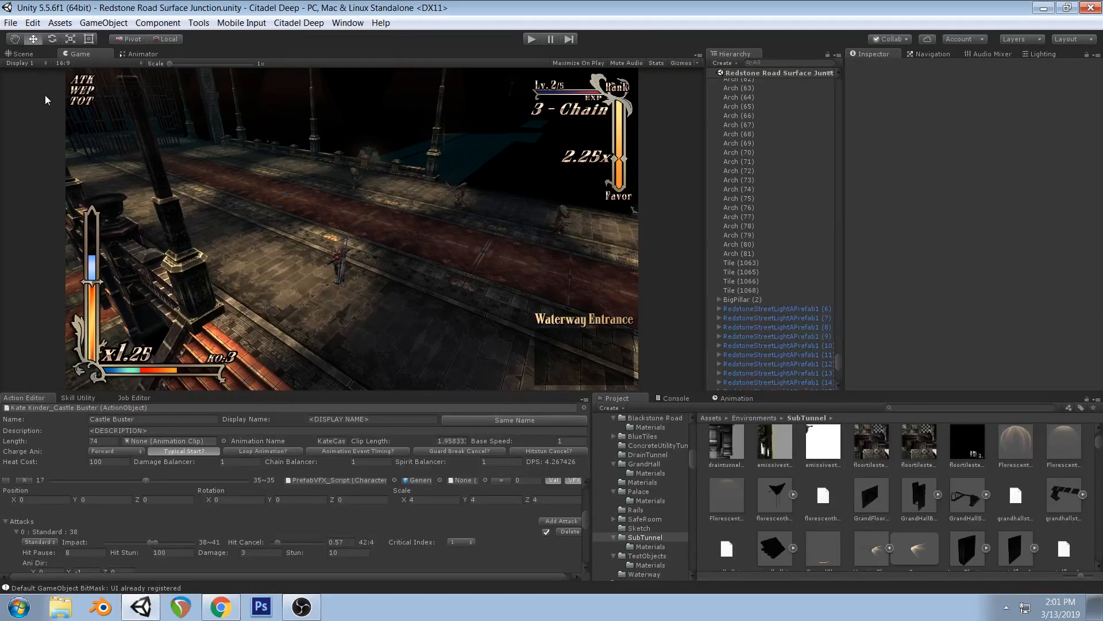
Run the game, pause it mid-slash, and select the slash effect's mesh in the Scene view
click(524, 38)
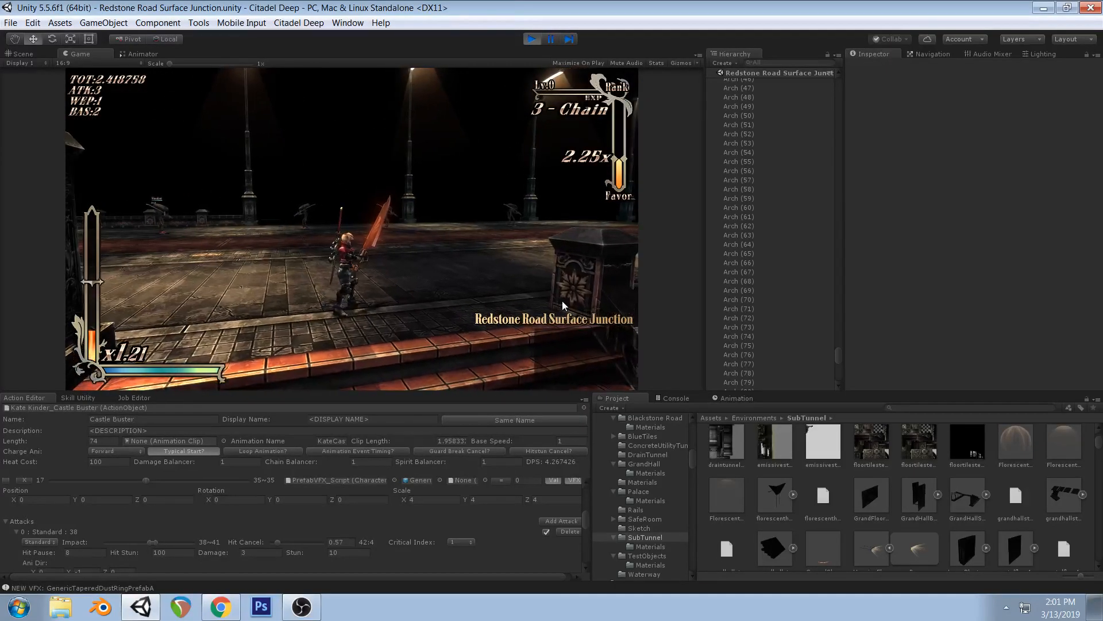
click(551, 39)
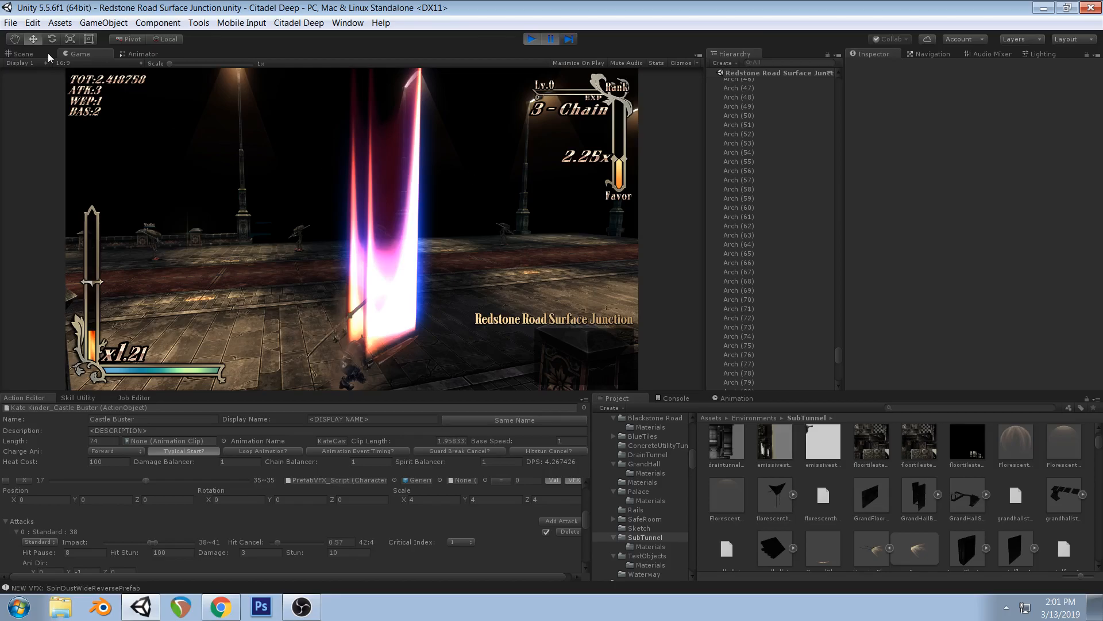
click(20, 53)
middle_drag(374, 218, 392, 184)
click(406, 190)
click(404, 204)
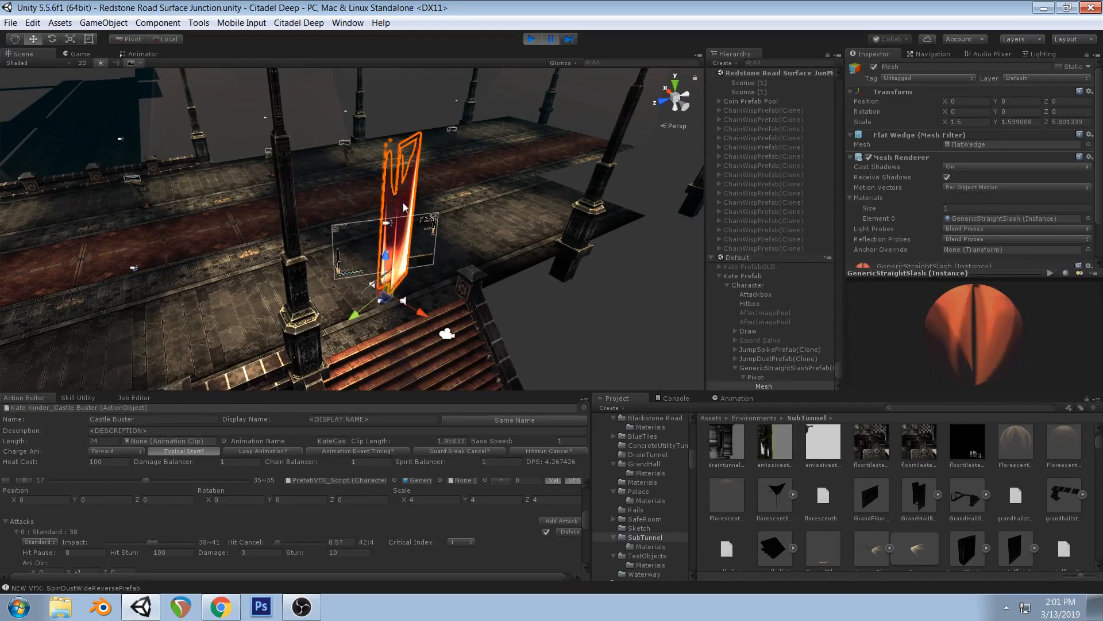
Open the FlatWedge mesh's source file in Blender and look over the tapered wedge model
double_click(992, 142)
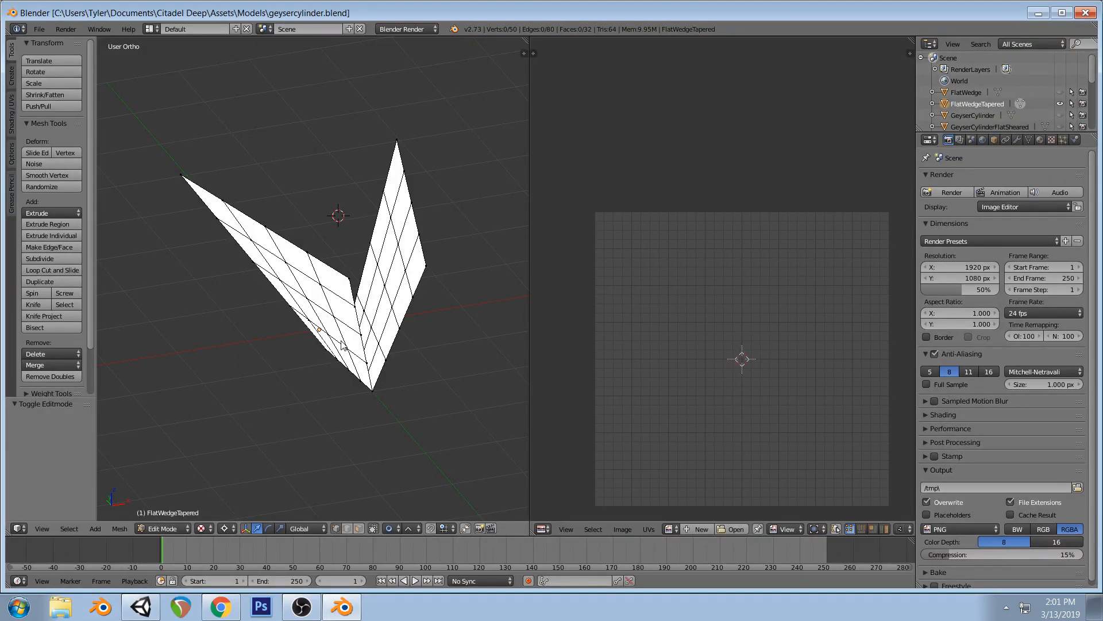
key(KP_3)
middle_drag(193, 245, 359, 269)
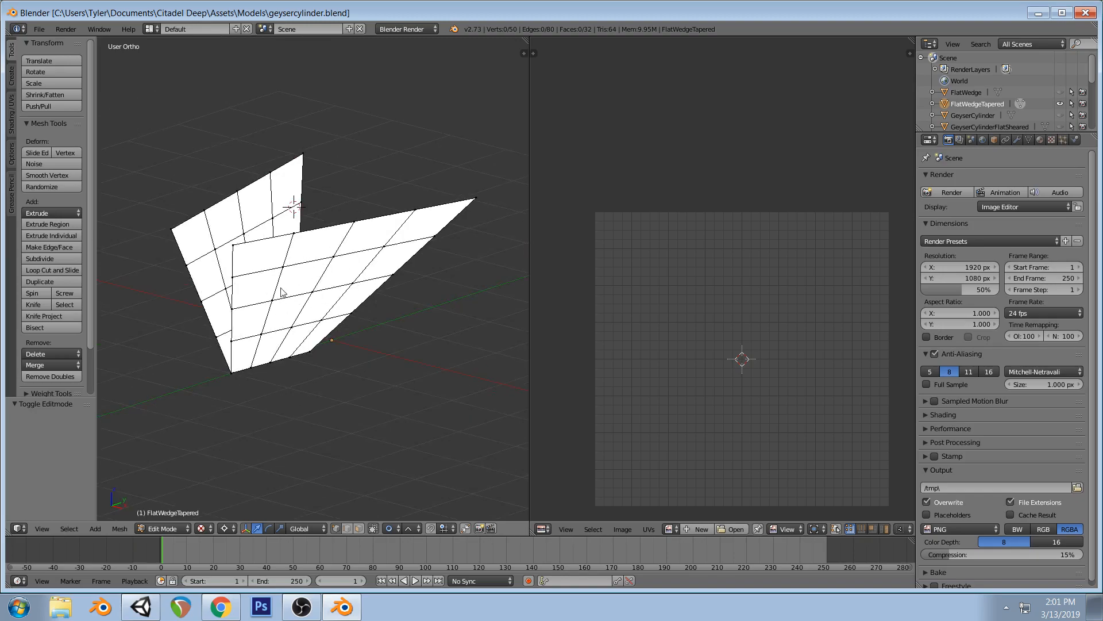
Hide FlatWedgeTapered and show FlatWedge in its place, viewed from the right side
click(971, 93)
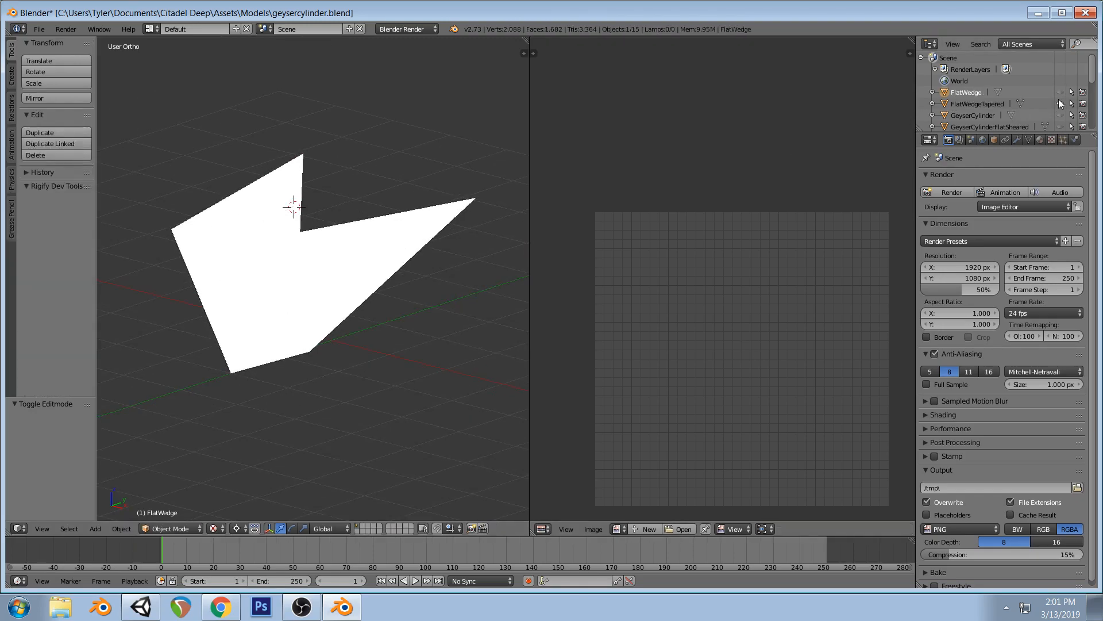
click(1061, 103)
click(1060, 93)
middle_drag(270, 254, 331, 263)
key(KP_3)
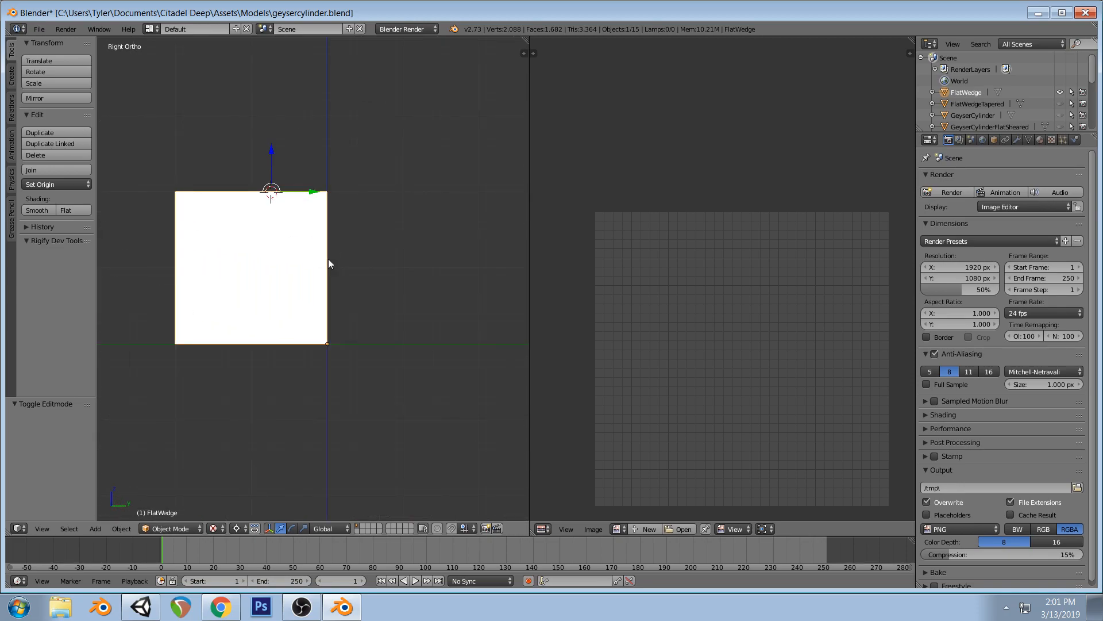
Examine FlatWedge's geometry and UV layout in Edit Mode, including the top and right views
key(Tab)
key(a)
key(a)
middle_drag(328, 270, 470, 210)
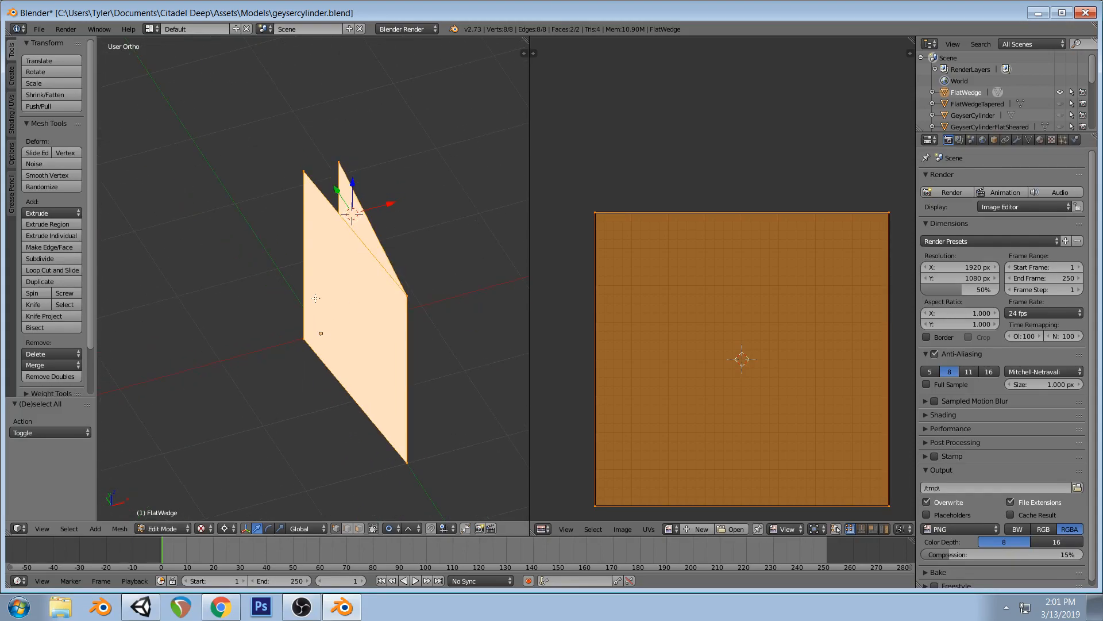
key(KP_7)
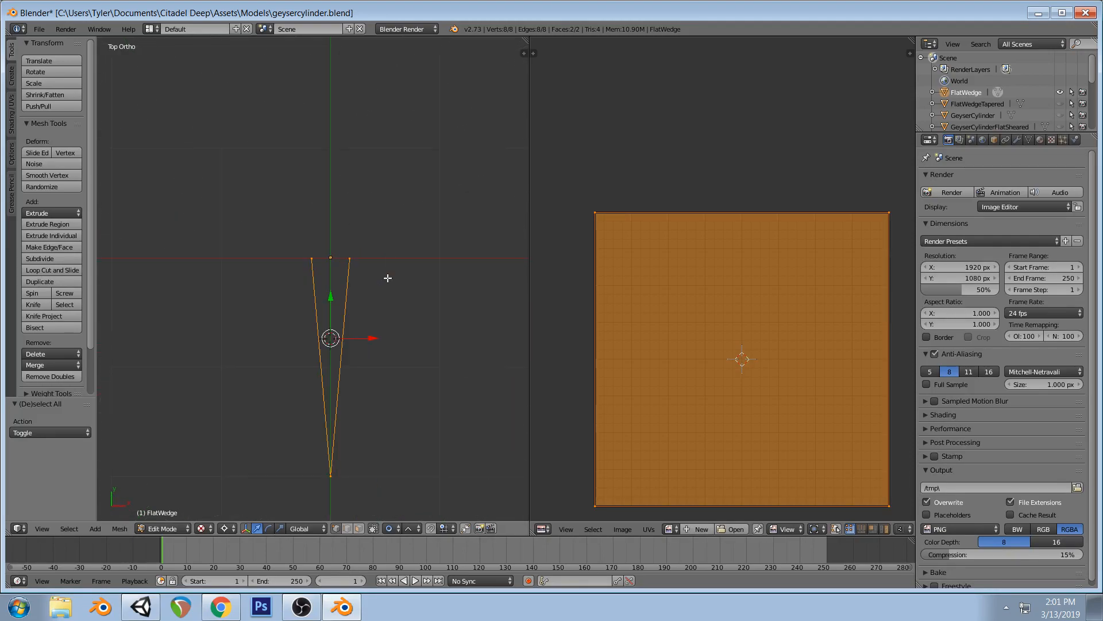
key(KP_3)
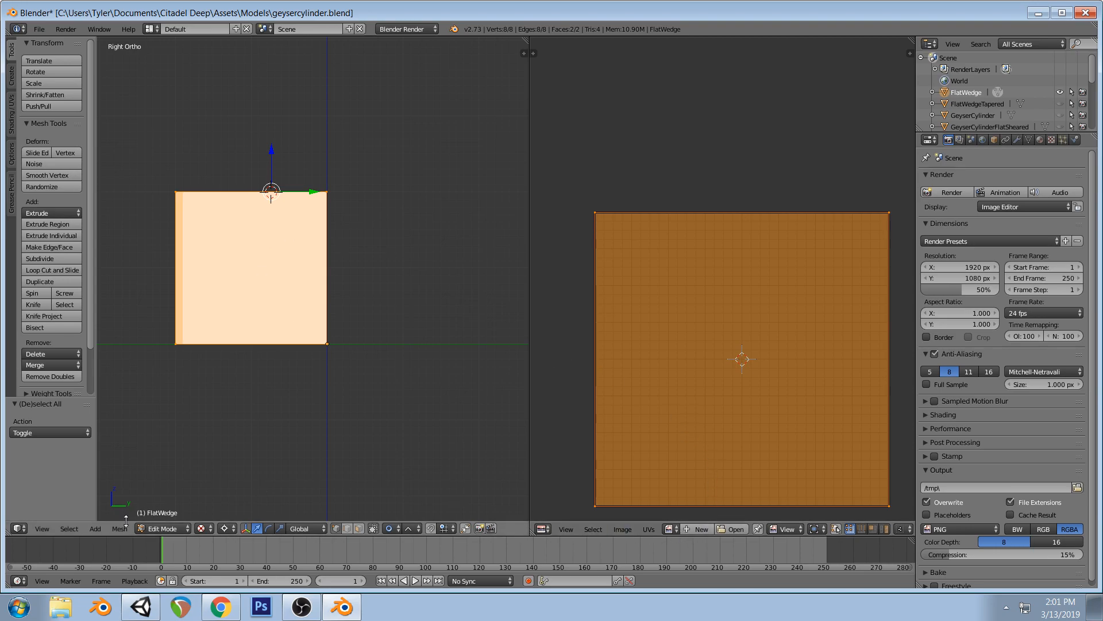
Return to Unity's Game view and bring up the GenericStraightSlash material's tiling and color properties
key(alt+Tab)
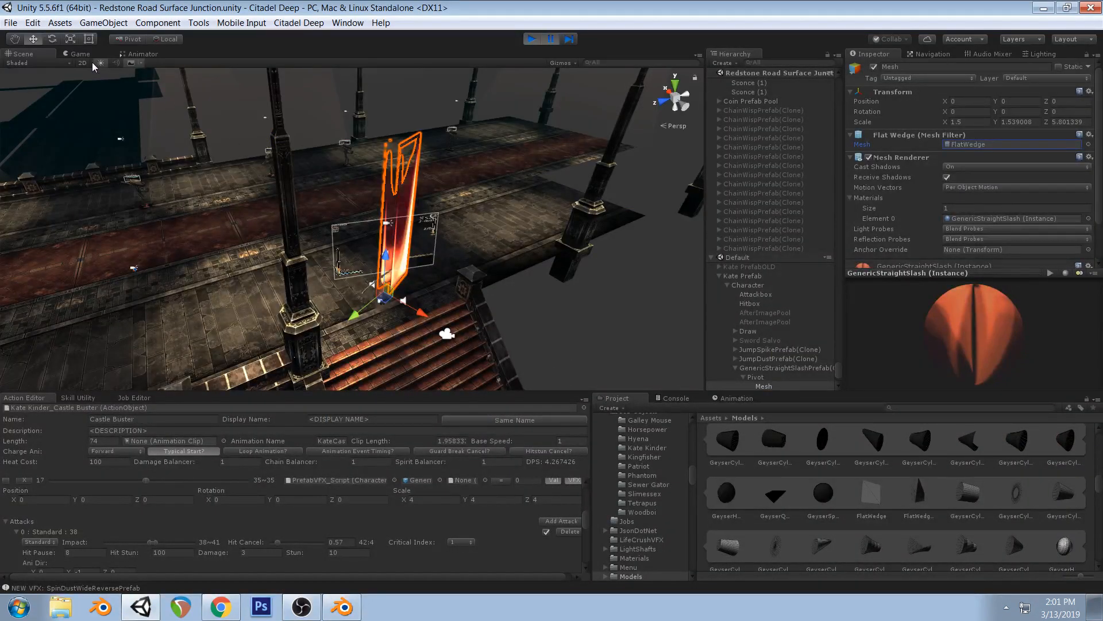
click(80, 54)
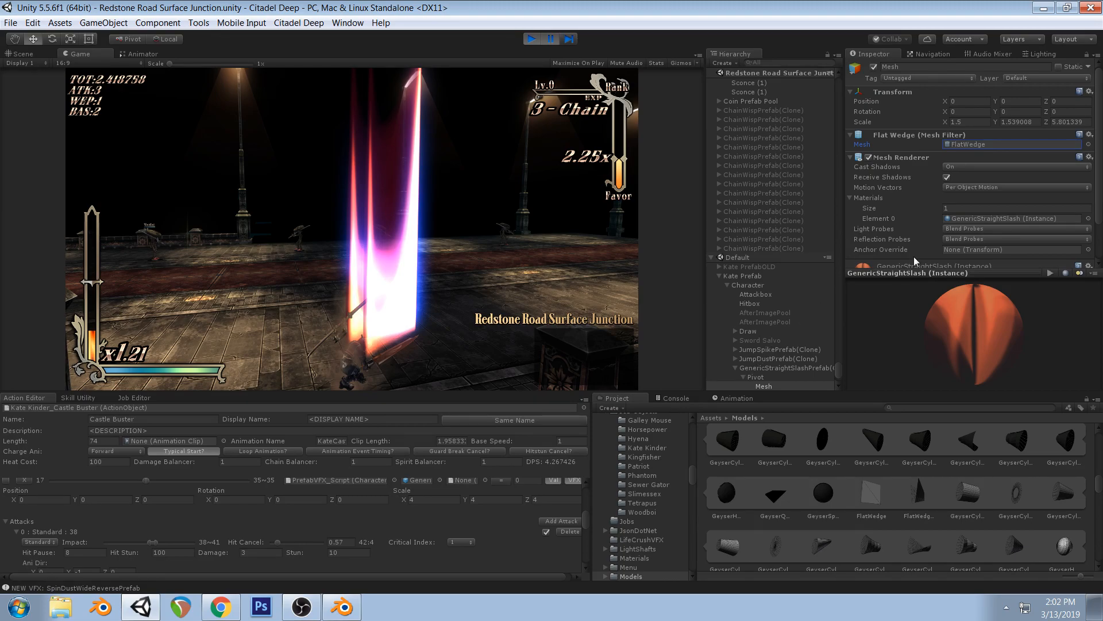
scroll(914, 257, down, 2)
scroll(1038, 198, down, 4)
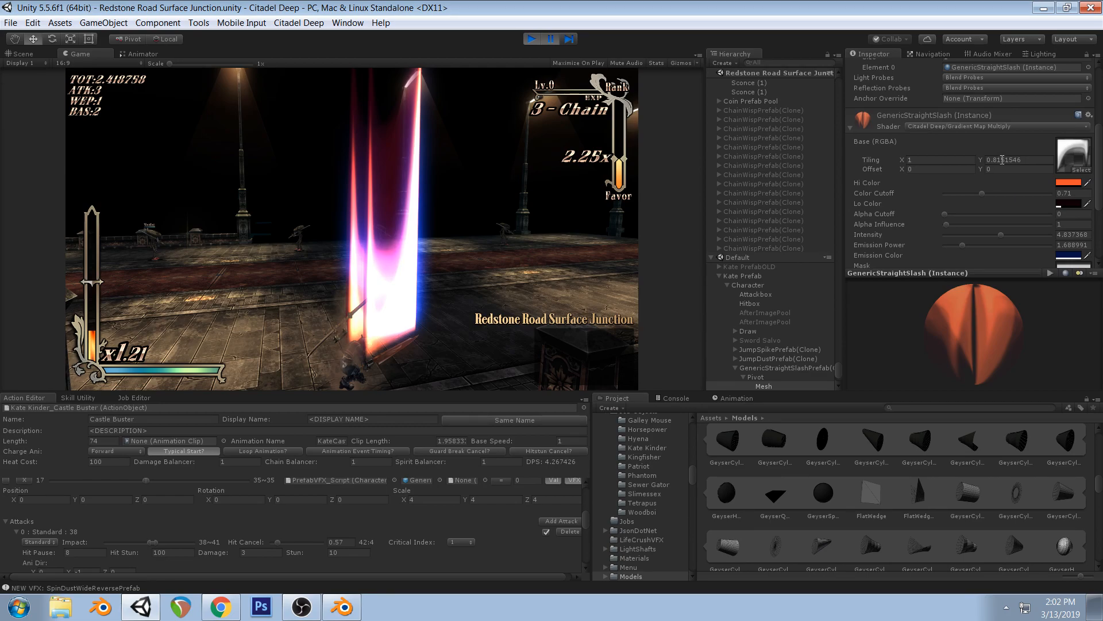
Step frame by frame through the slash to examine how its material's Y tiling and intensity animate, ending with play mode stopped
click(569, 39)
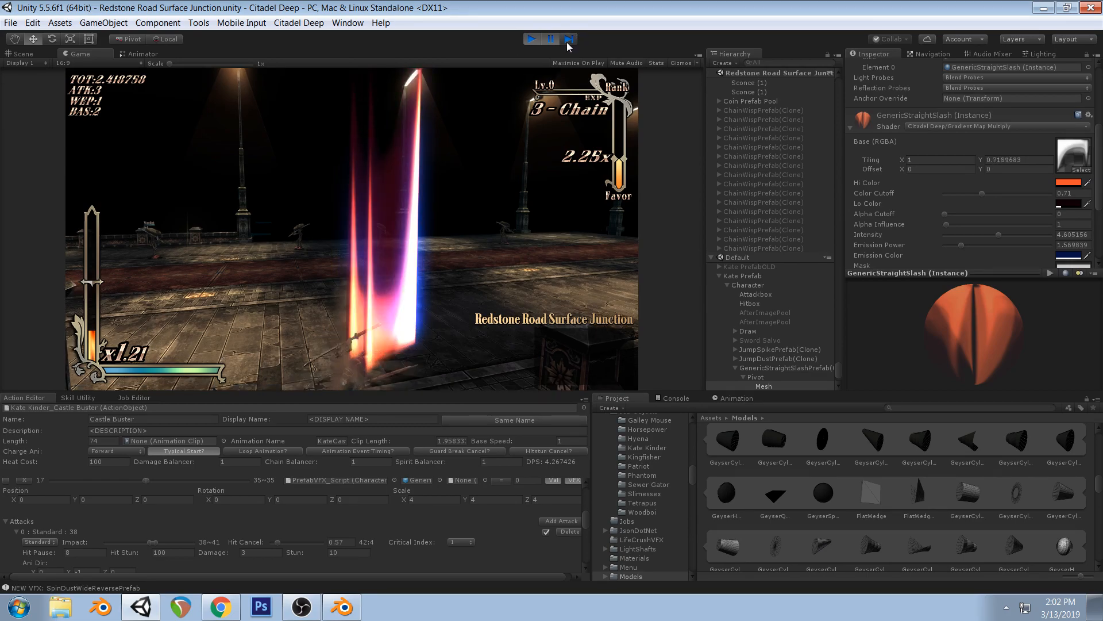
click(569, 39)
click(568, 39)
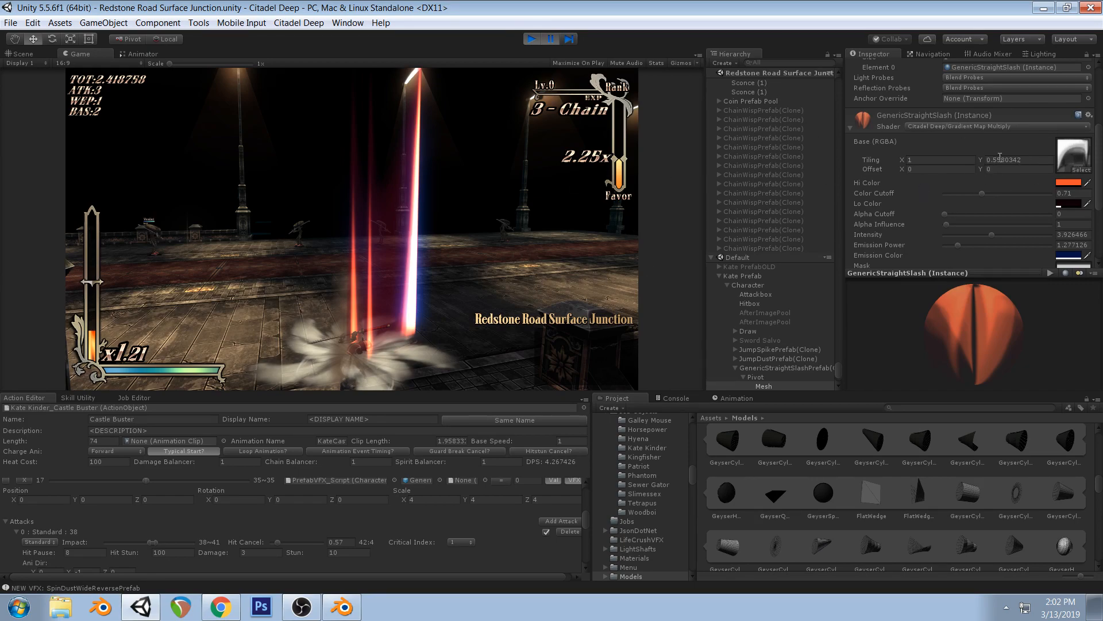
click(987, 159)
click(567, 39)
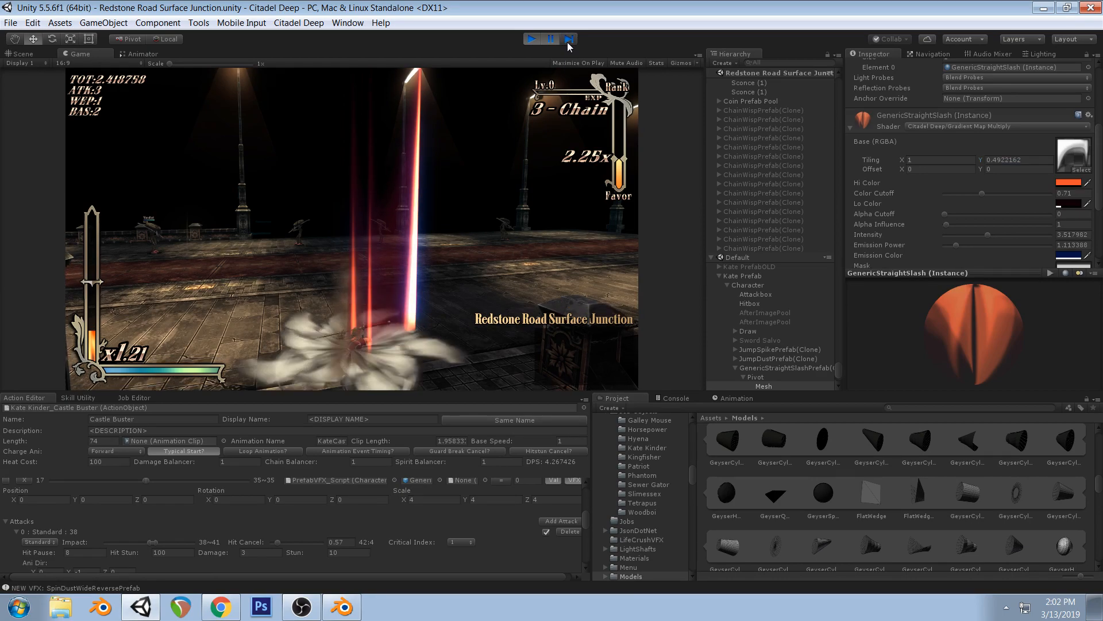
click(567, 41)
click(573, 40)
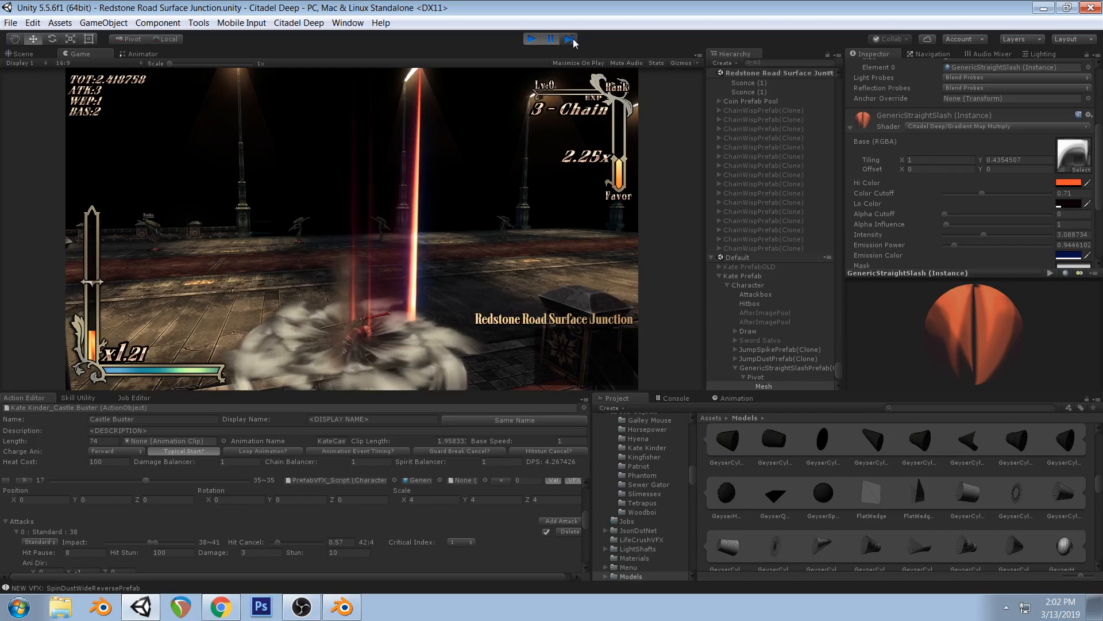
click(573, 40)
click(574, 40)
click(574, 39)
click(573, 40)
click(549, 42)
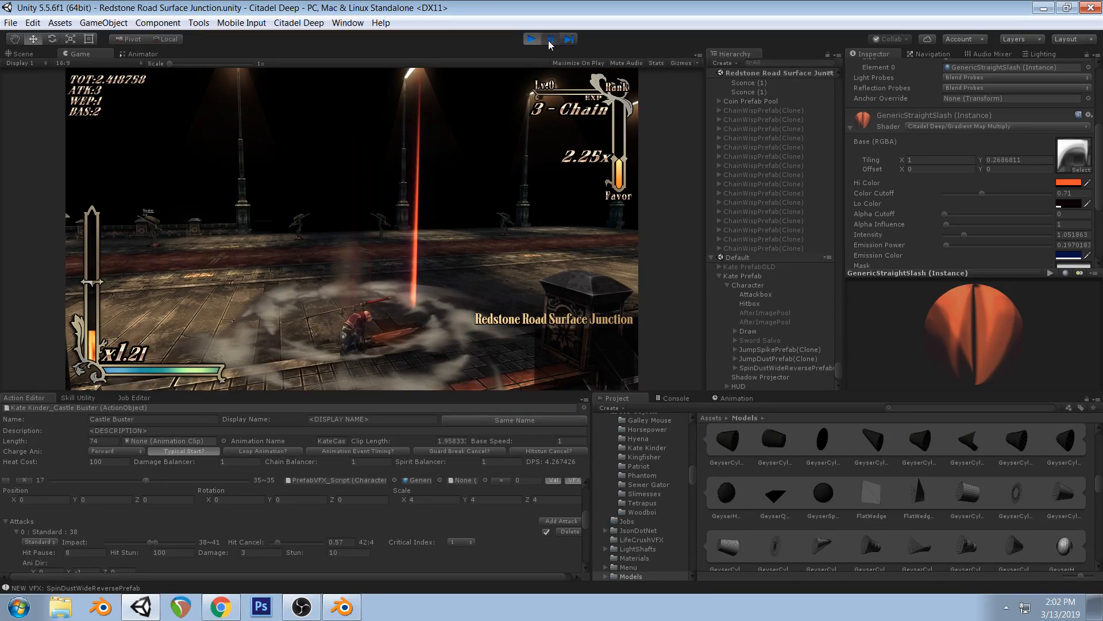
click(533, 40)
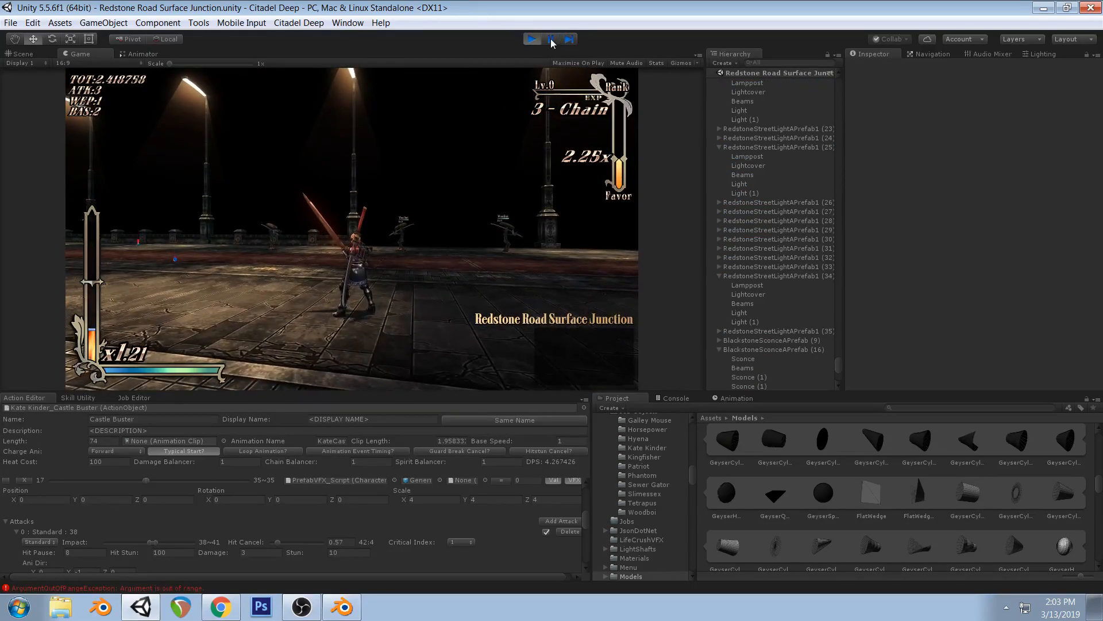
Pause the restarted game at a new slash attack and advance it frame by frame until the trail is fully shown
click(553, 40)
click(567, 41)
click(566, 41)
click(566, 41)
click(567, 41)
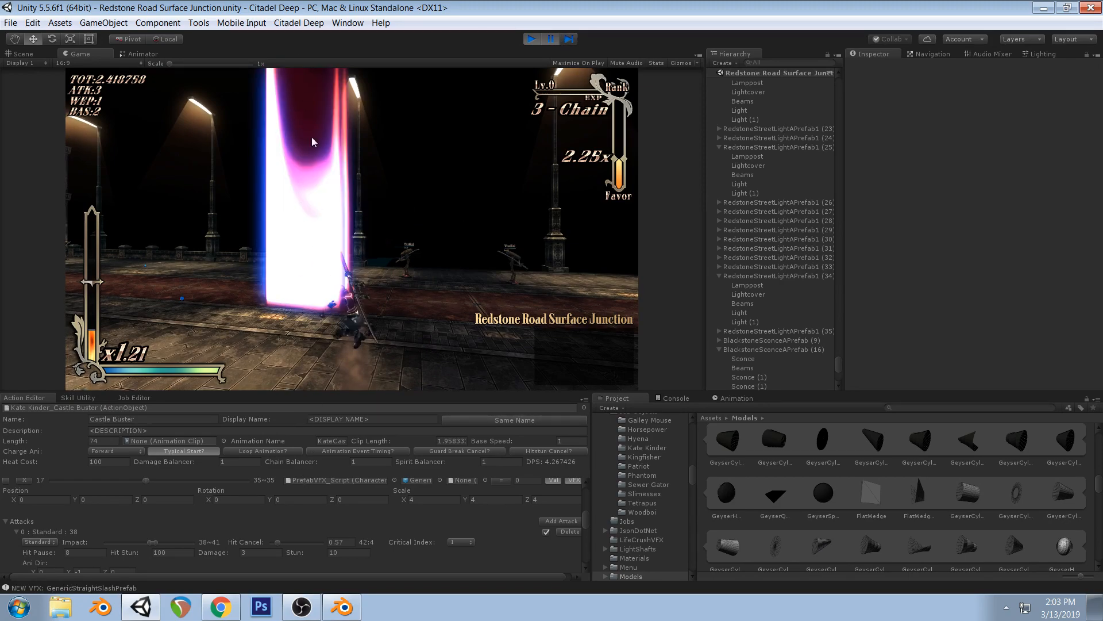
click(569, 39)
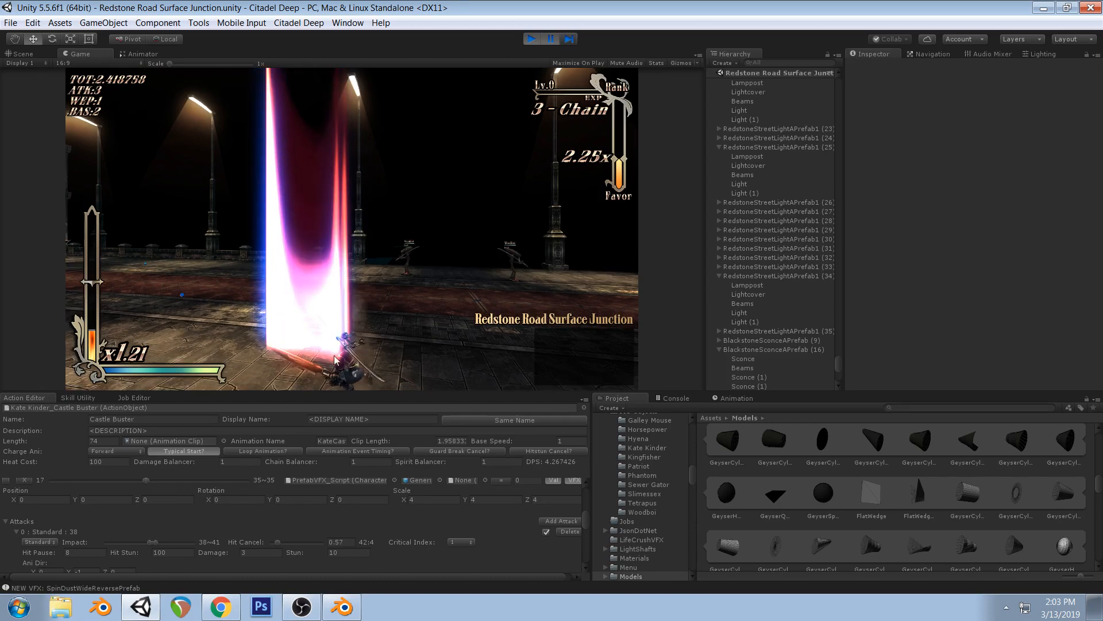
Select the paused slash trail's Mesh object in the Scene view
click(23, 54)
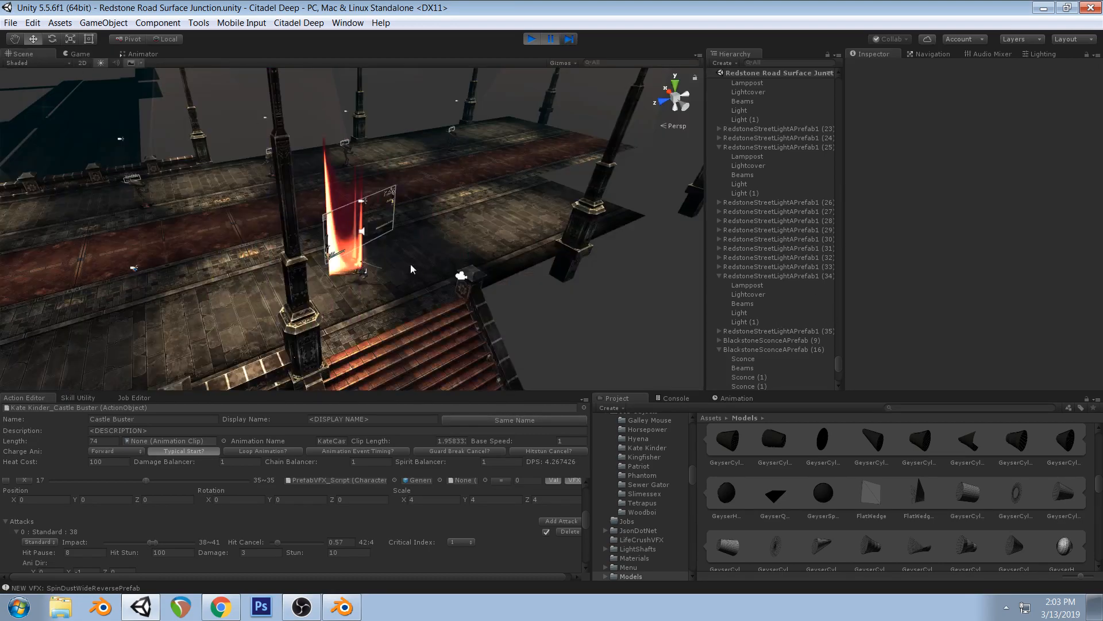
click(340, 192)
click(341, 191)
click(340, 191)
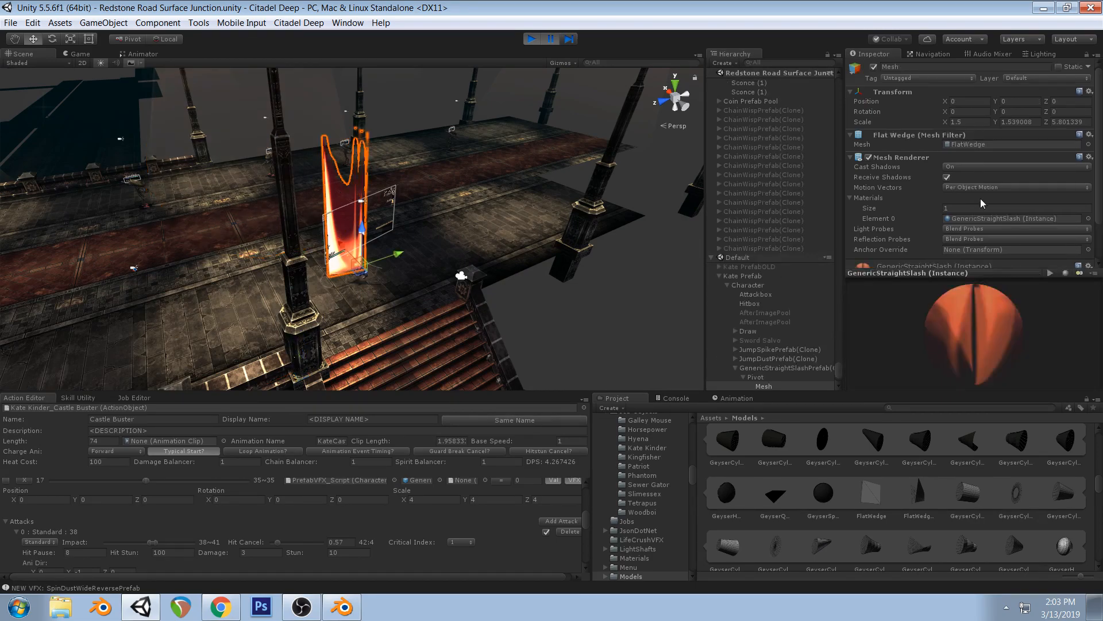
Locate the mask texture of the GenericStraightSlash material among the project's assets
scroll(973, 208, down, 2)
click(850, 231)
scroll(857, 230, down, 3)
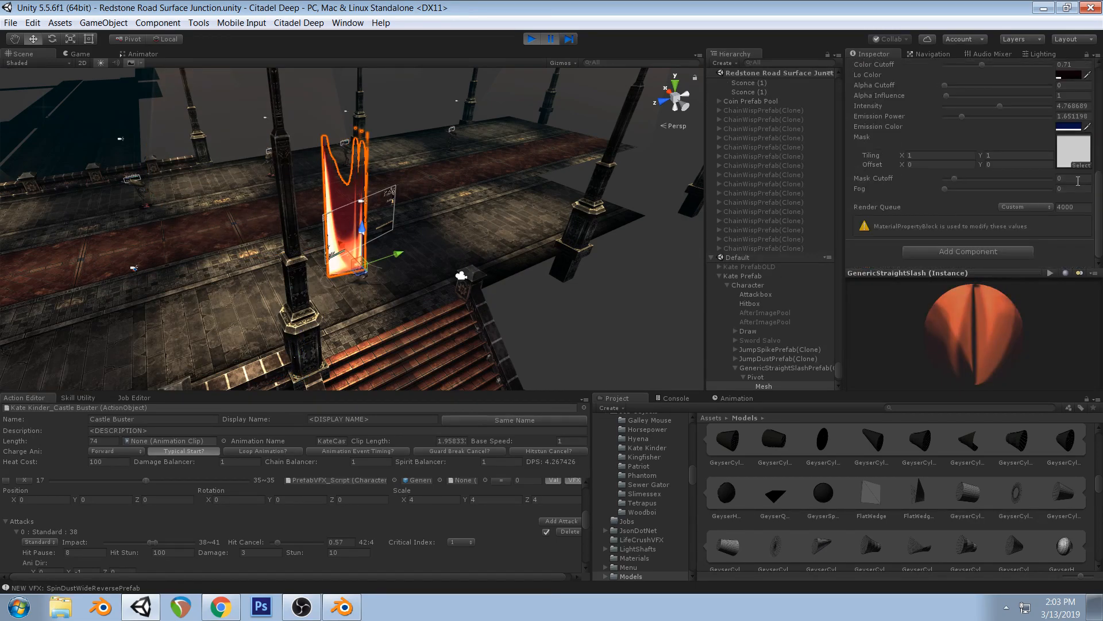
click(1072, 164)
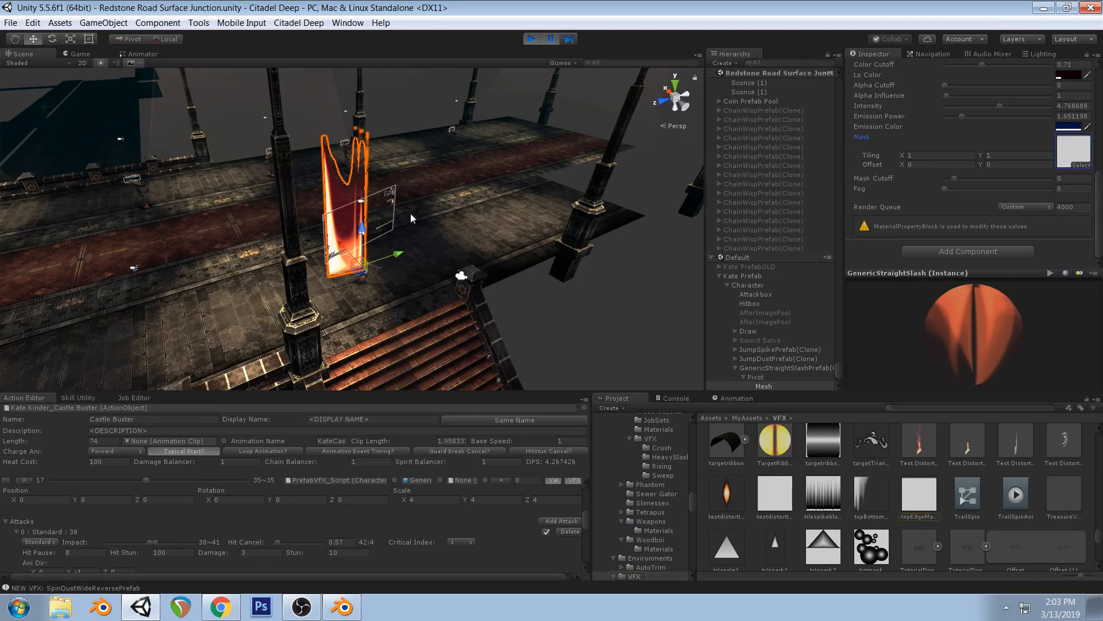
Scale the slash trail's Mesh object to 1.63 on Y and 5.79 on Z, checking the result in the Game view
scroll(763, 173, down, 4)
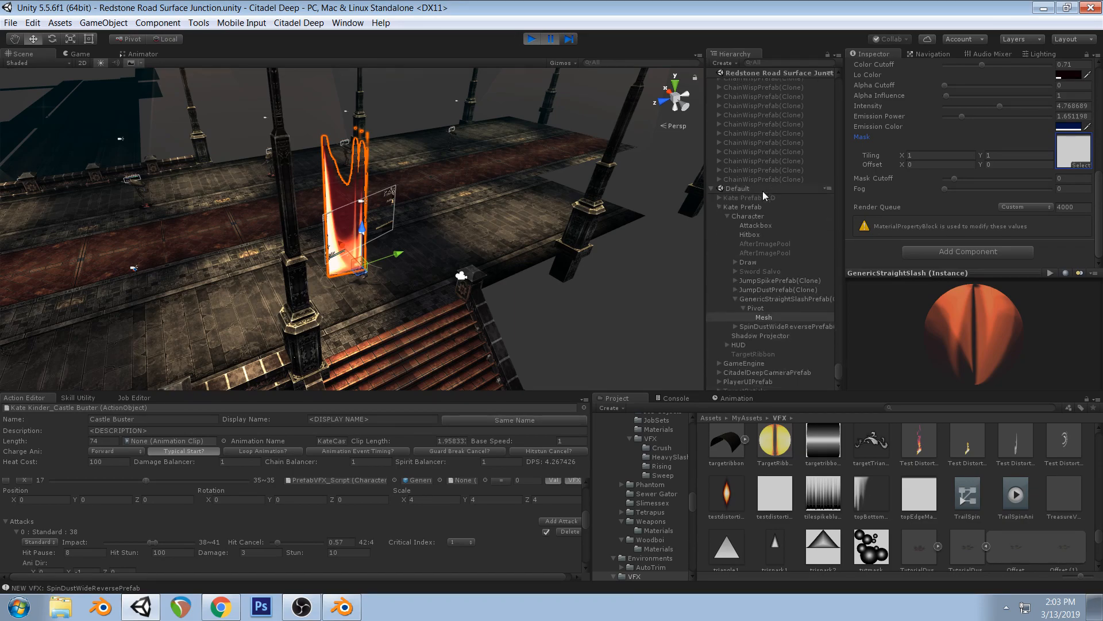
click(72, 40)
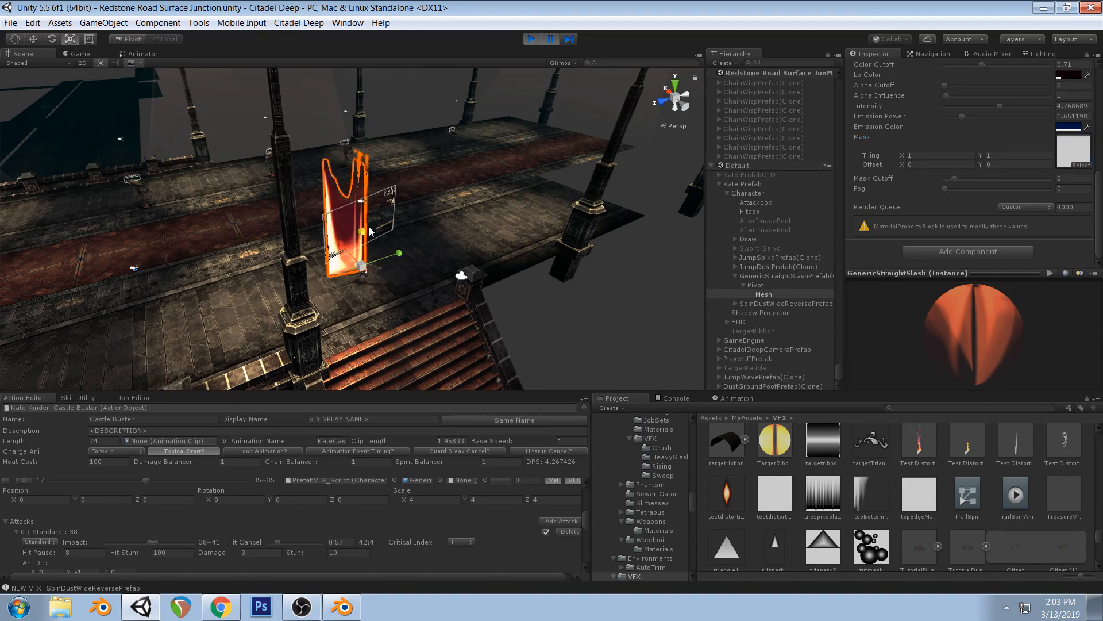
click(80, 54)
scroll(980, 118, up, 5)
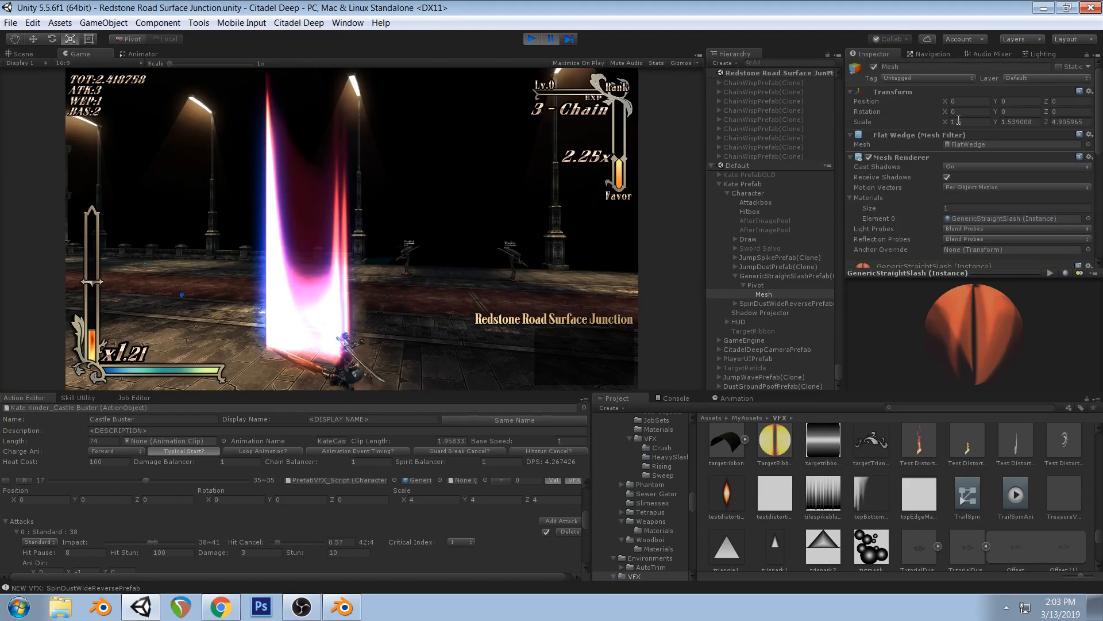
drag(996, 122, 999, 122)
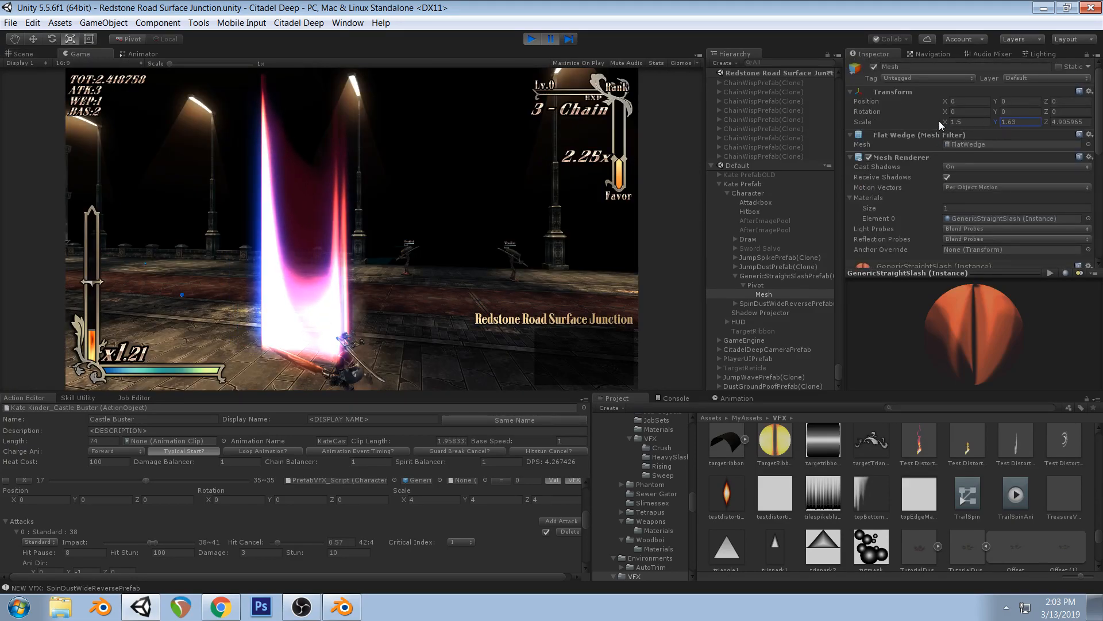
click(1064, 122)
text(5.5)
mouse_move(1065, 119)
mouse_down()
mouse_move(13, 108)
mouse_move(1067, 122)
mouse_move(1029, 135)
mouse_move(1092, 117)
mouse_move(6, 112)
mouse_move(1095, 118)
mouse_move(1041, 131)
mouse_move(1087, 110)
mouse_move(1024, 122)
mouse_move(1058, 114)
mouse_up()
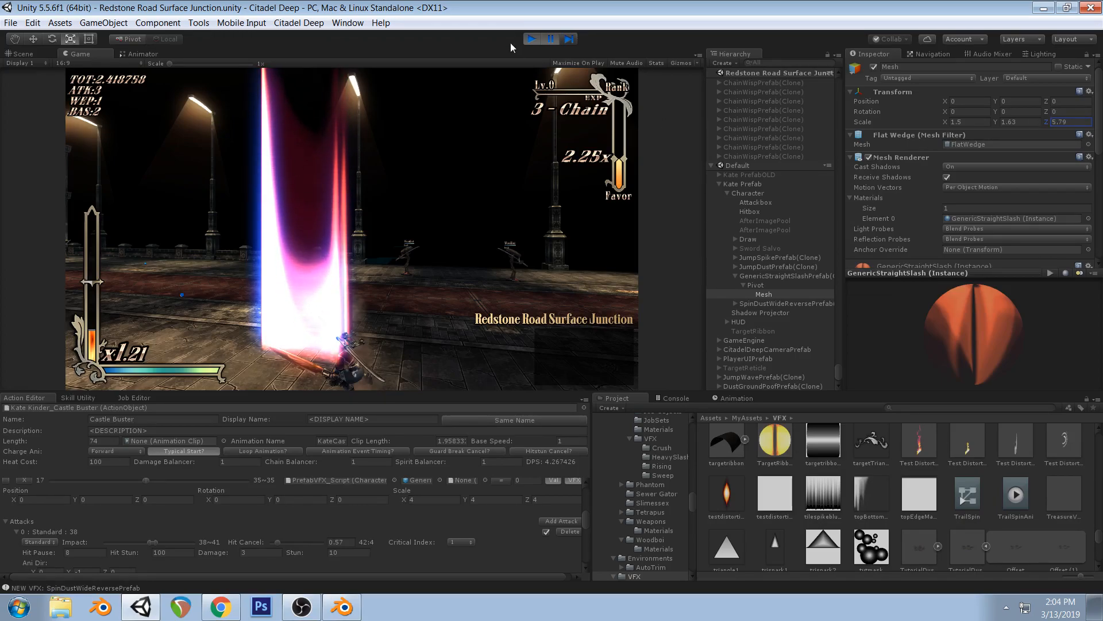
Advance the paused slash frame by frame to examine how its material's Y tiling animates, ending with the game resumed
click(569, 40)
scroll(1014, 140, down, 3)
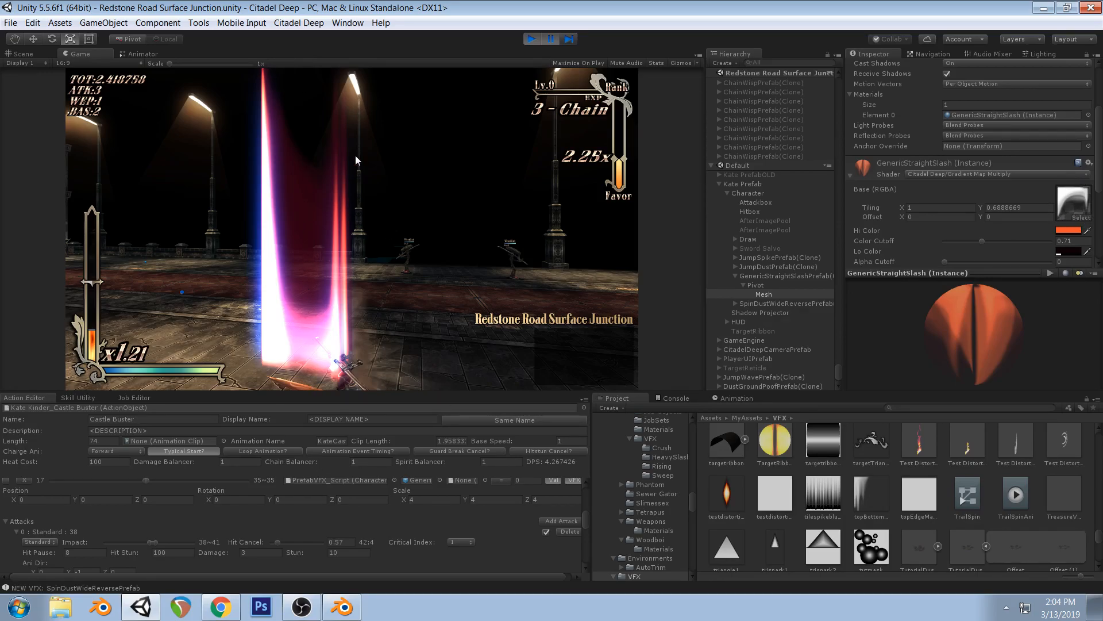
click(568, 39)
click(568, 39)
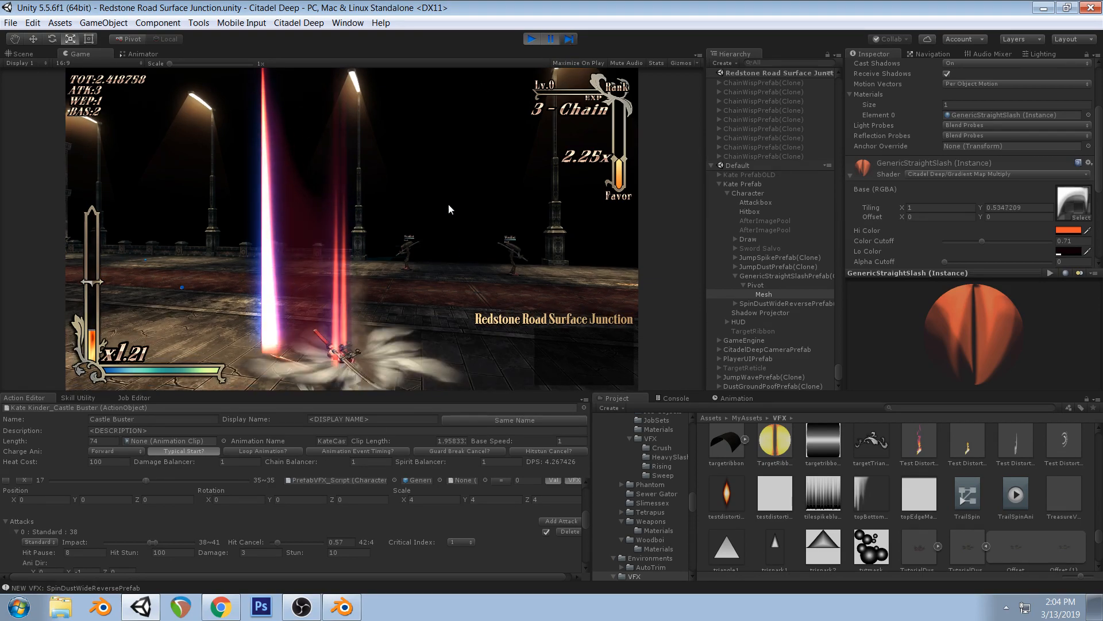
click(554, 42)
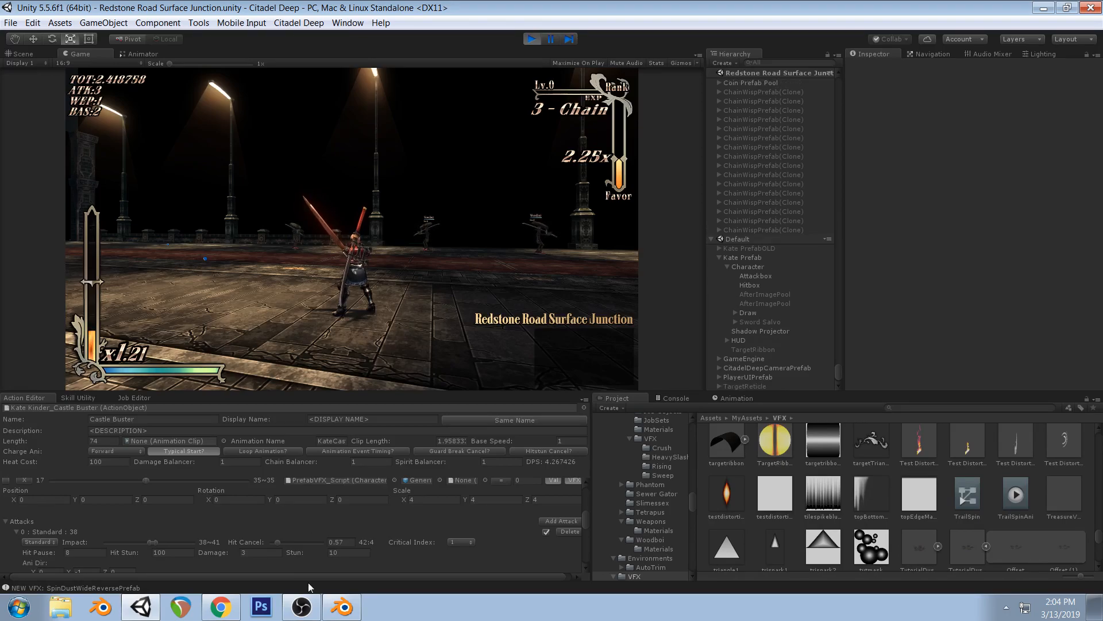
Switch to Blender and examine the FlatWedge mesh at an angle alongside its UV layout
click(342, 607)
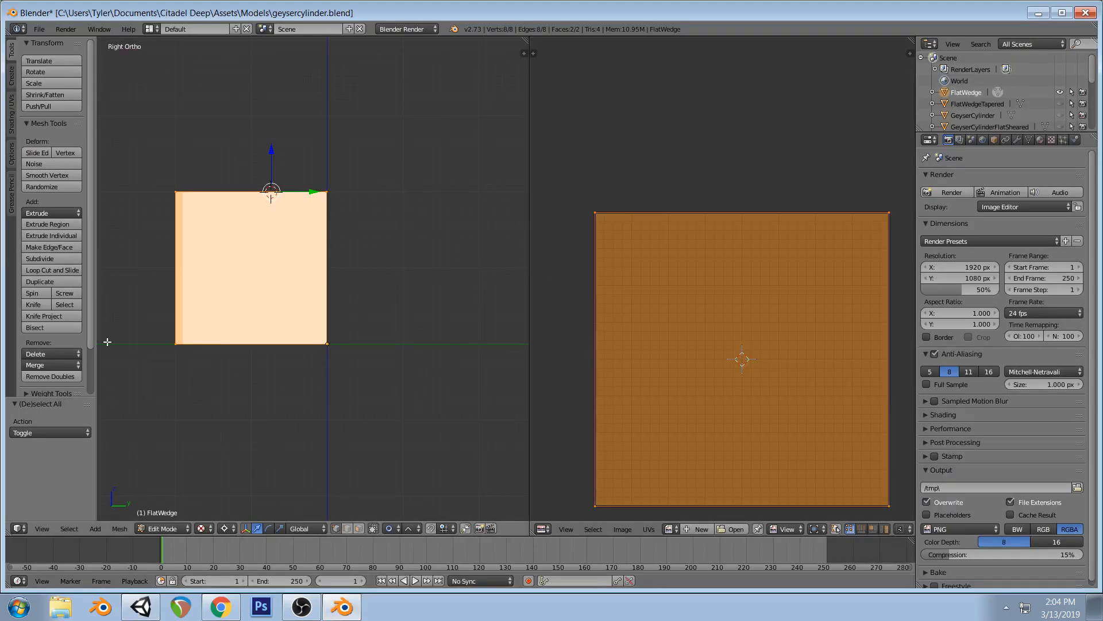
middle_drag(304, 204, 338, 265)
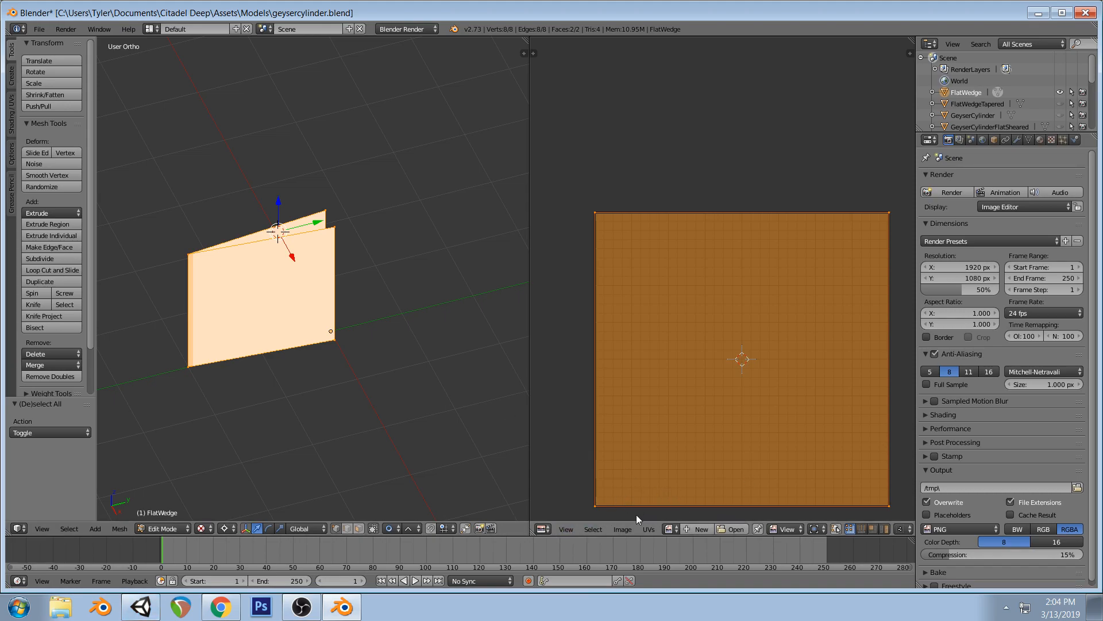
click(734, 529)
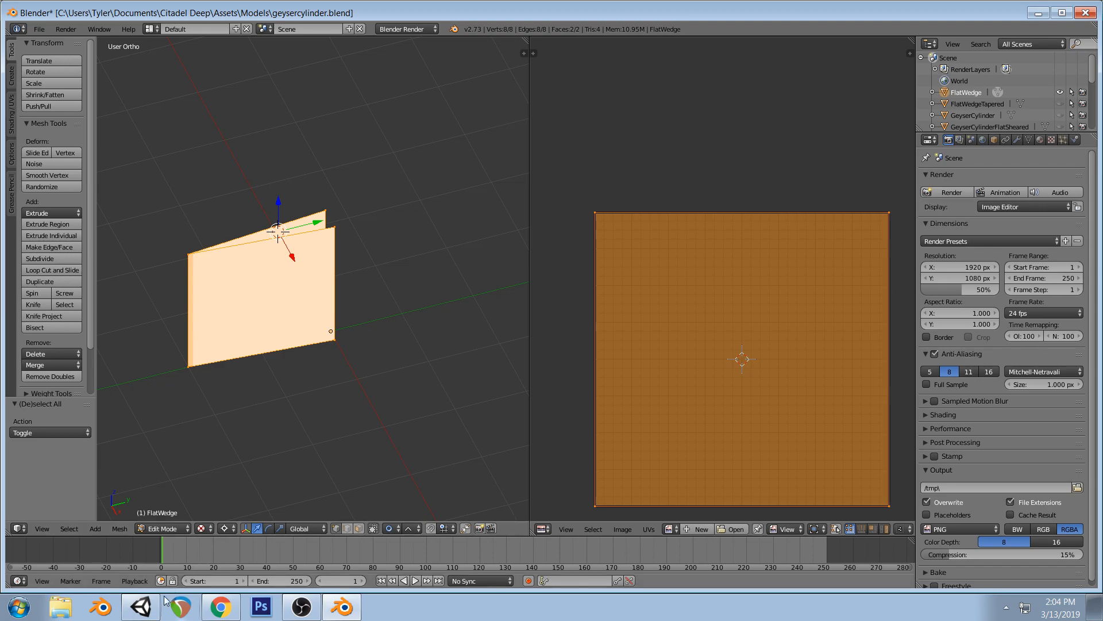
Switch to Unity, pause the game during a new slash, and select the trail's Mesh object in the Scene view with its material settings shown
click(142, 608)
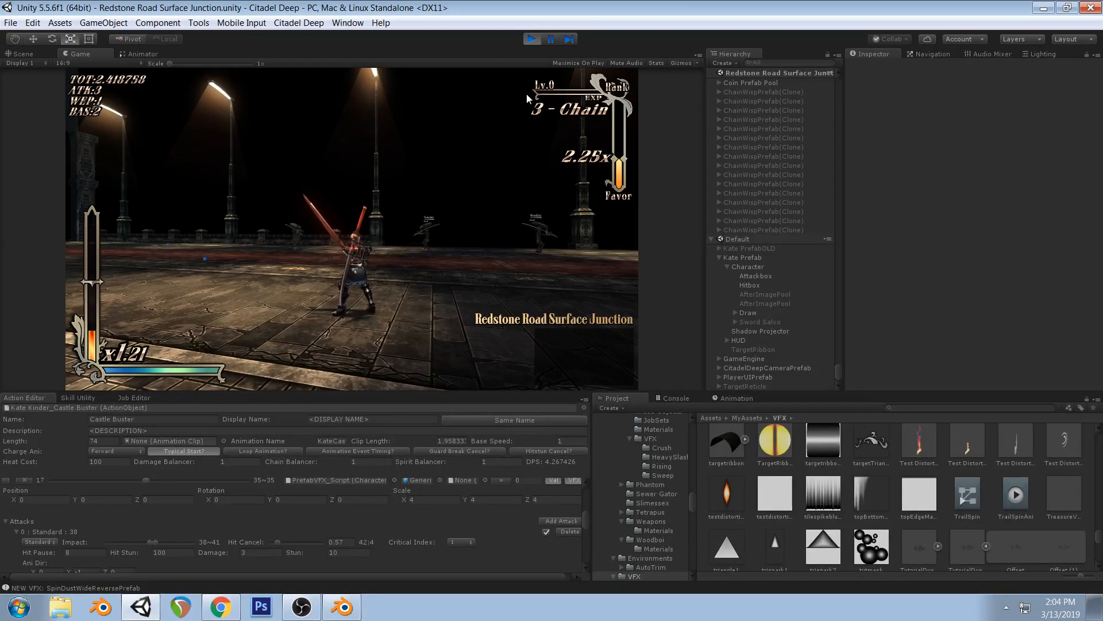
click(551, 45)
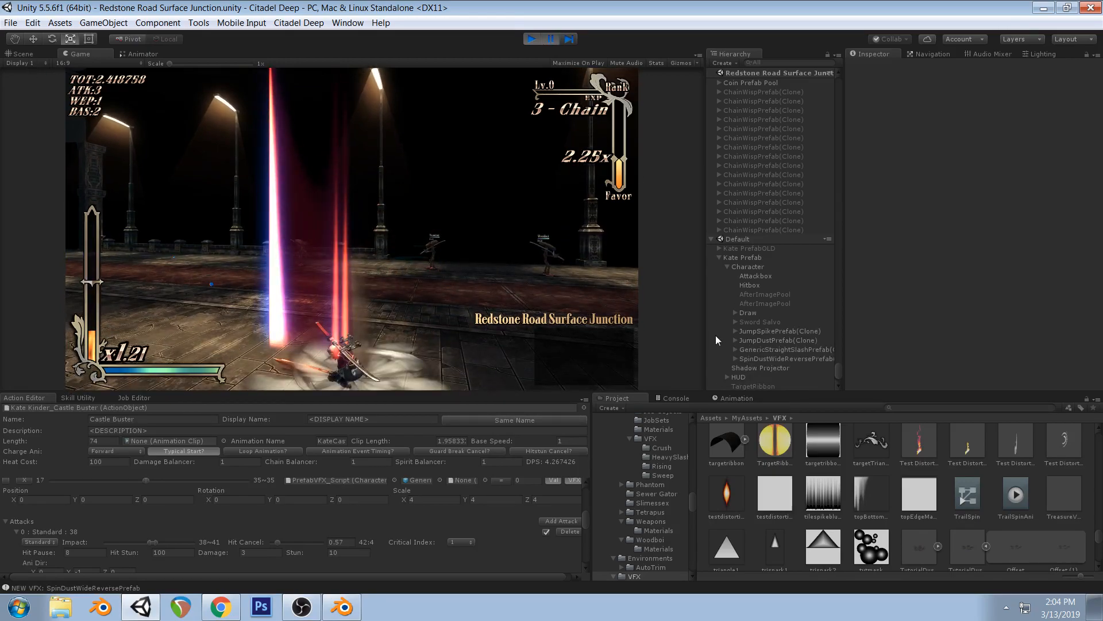
click(12, 55)
click(322, 198)
click(317, 202)
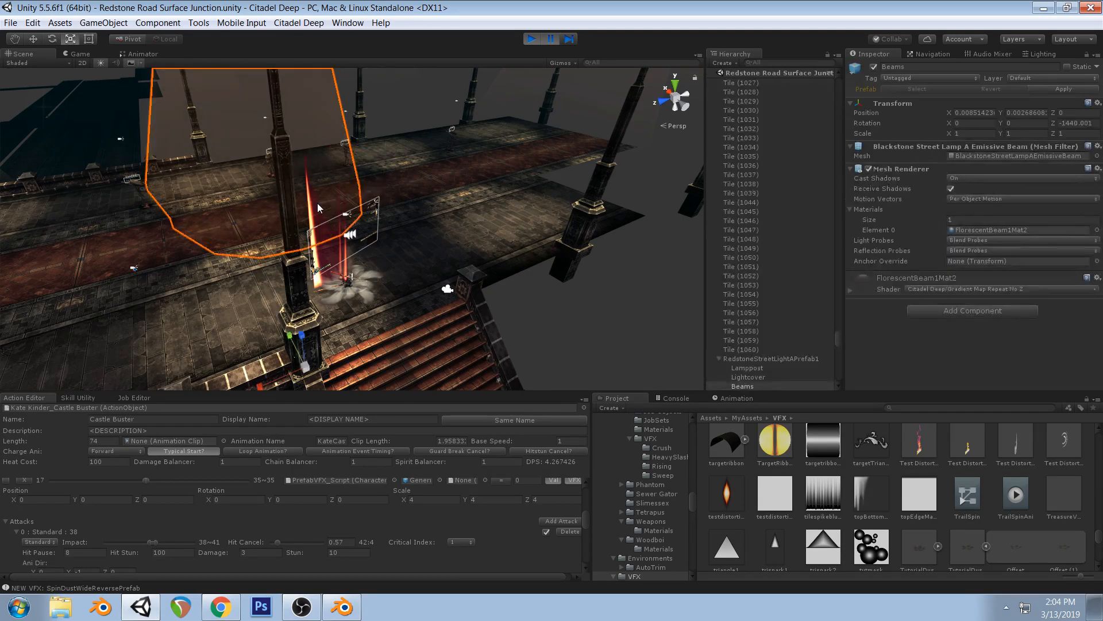
click(317, 202)
scroll(921, 230, down, 1)
click(852, 232)
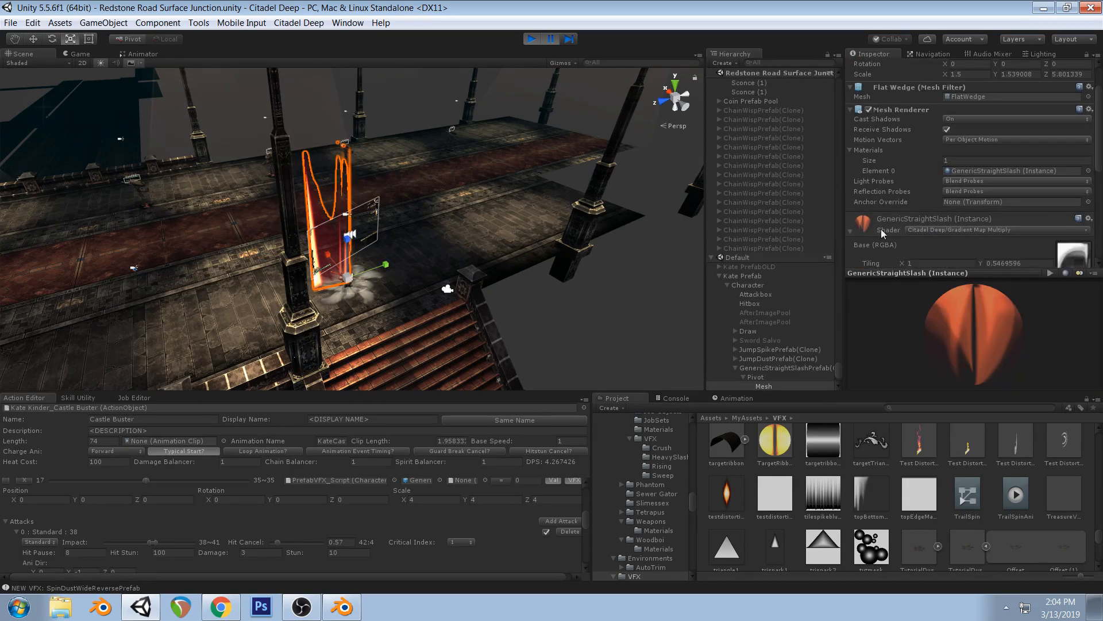
Open the slash material's Base texture, GenericStraightSlashTex.psd, in Photoshop to examine it, finishing in Blender
click(1082, 258)
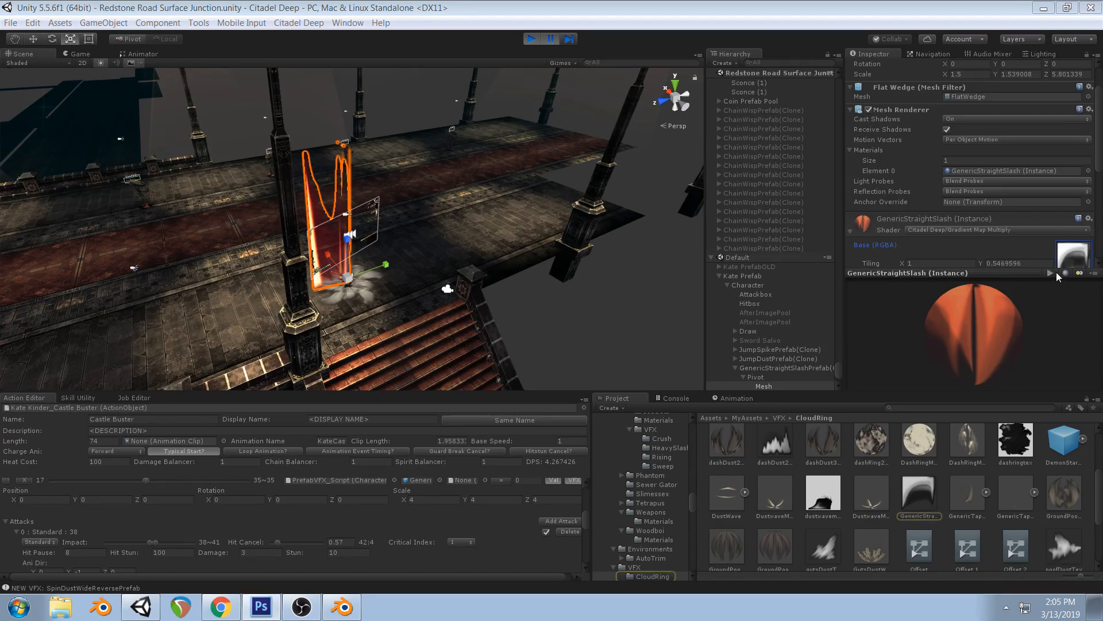
double_click(1062, 254)
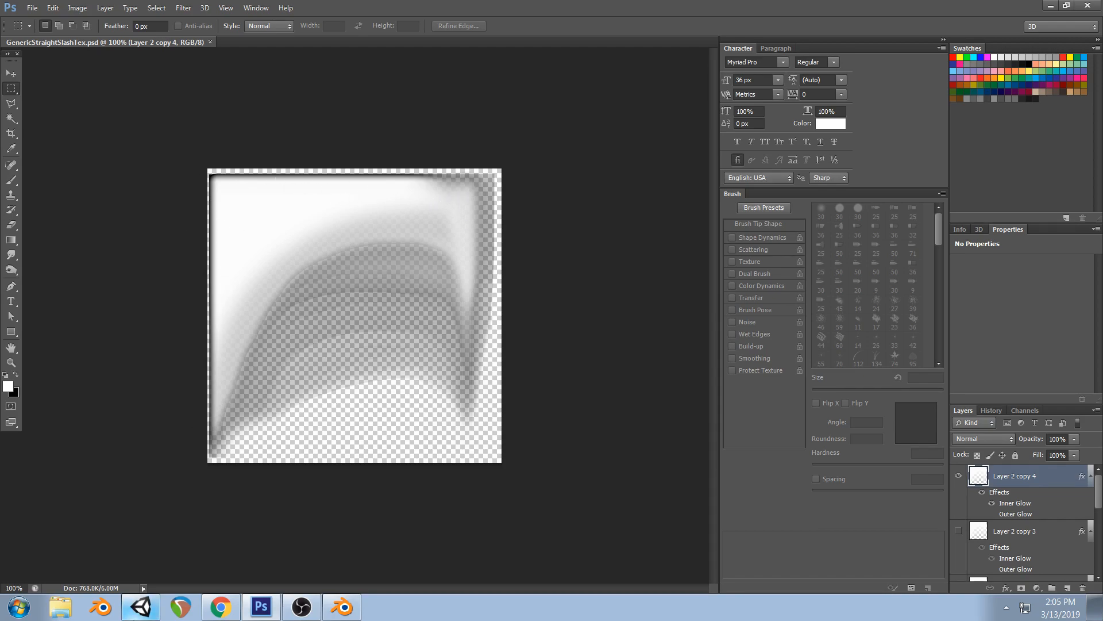
click(141, 607)
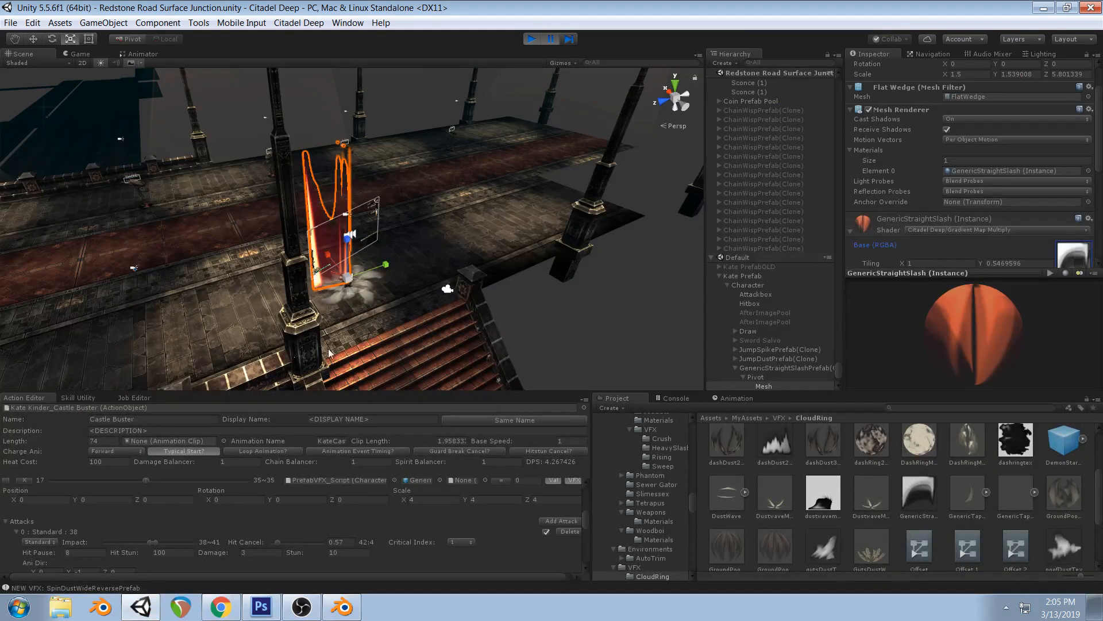
click(342, 607)
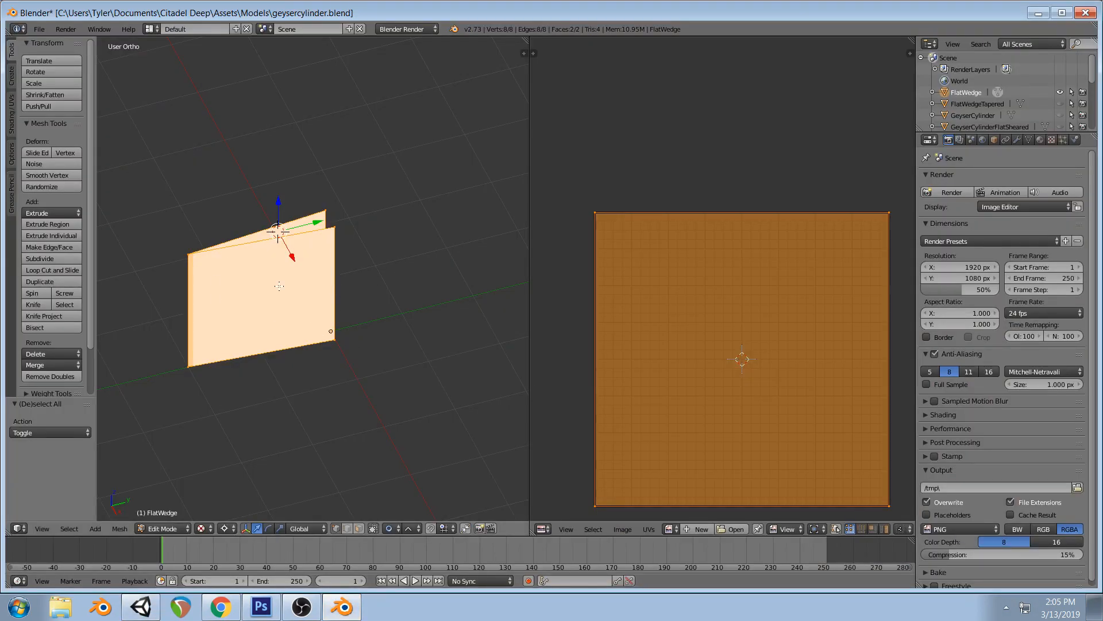
Try a standard unwrap of the FlatWedge mesh and undo it
key(u)
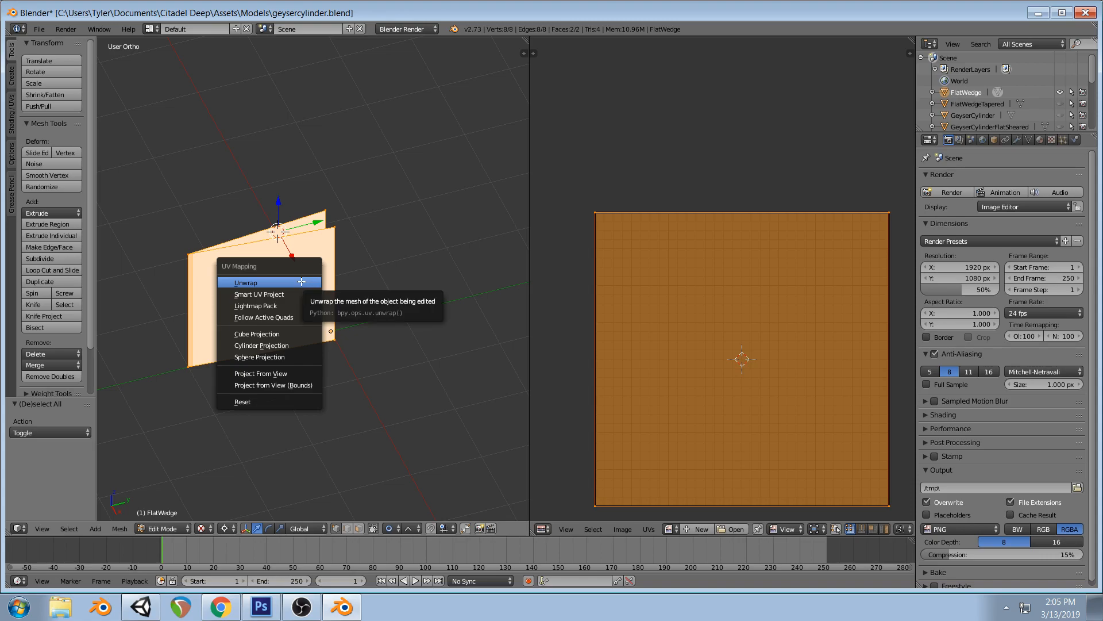
key(u)
click(401, 278)
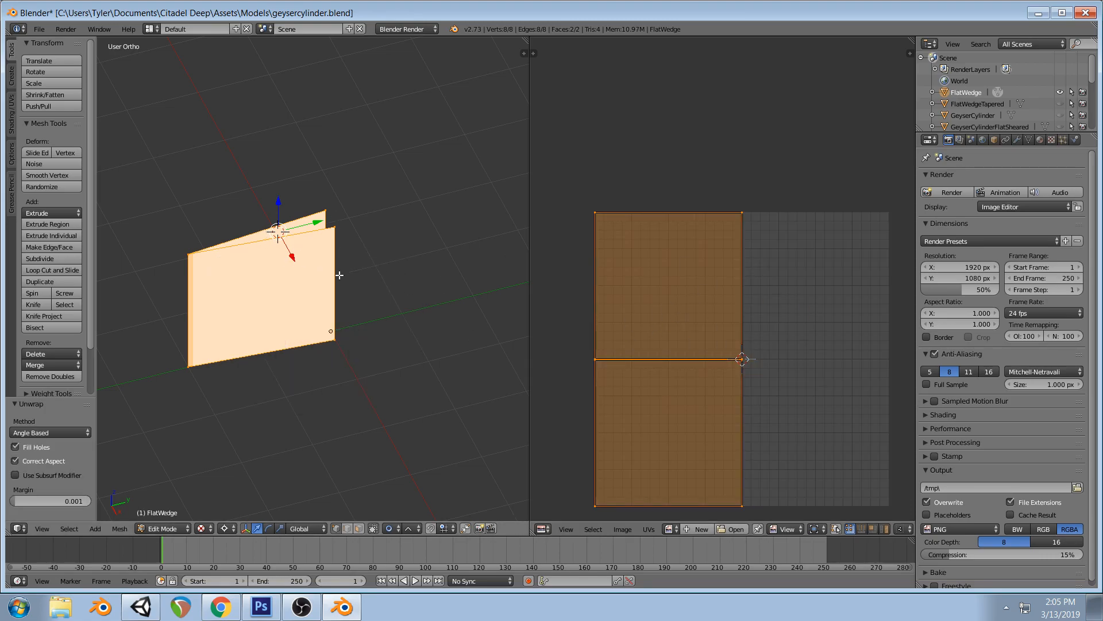
key(ctrl+z)
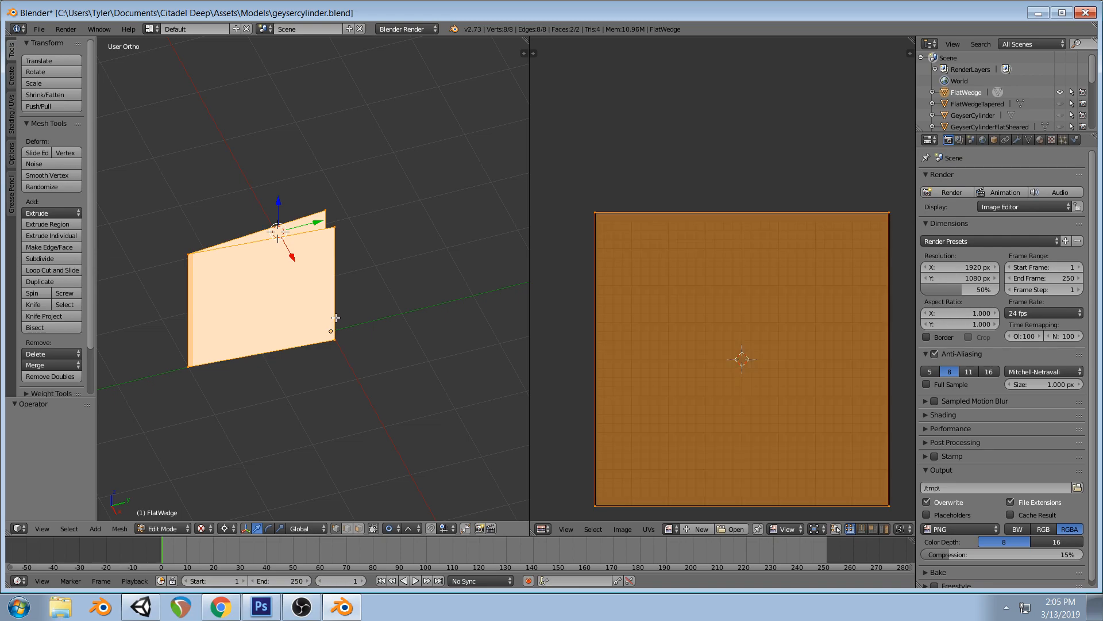
Deselect FlatWedge's geometry, return to Object Mode and add a new plane mesh
key(a)
key(Tab)
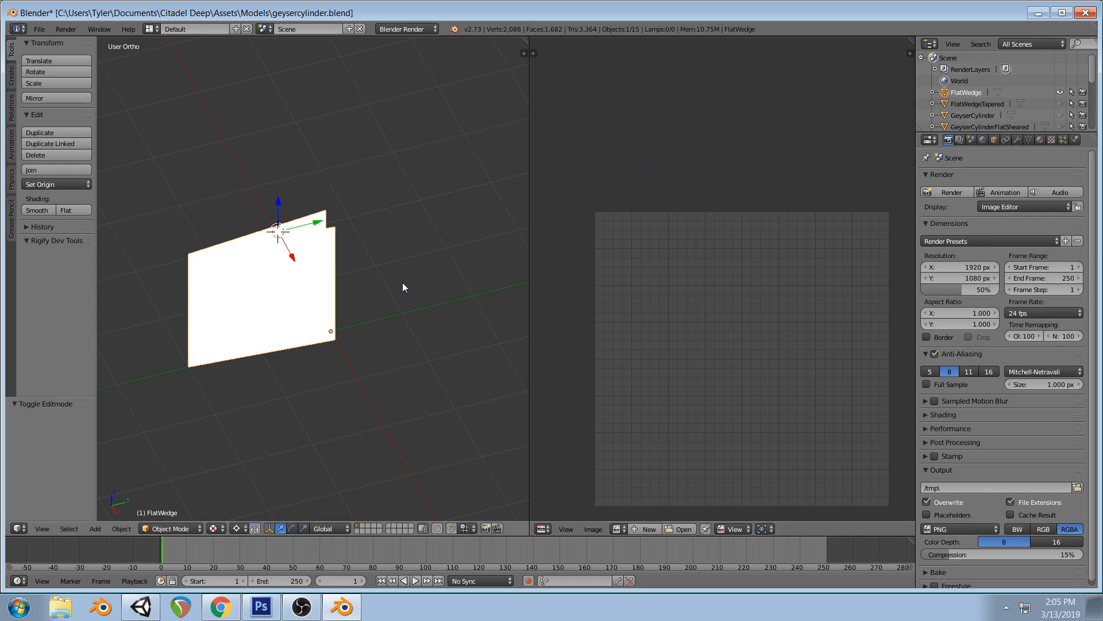
key(shift+a)
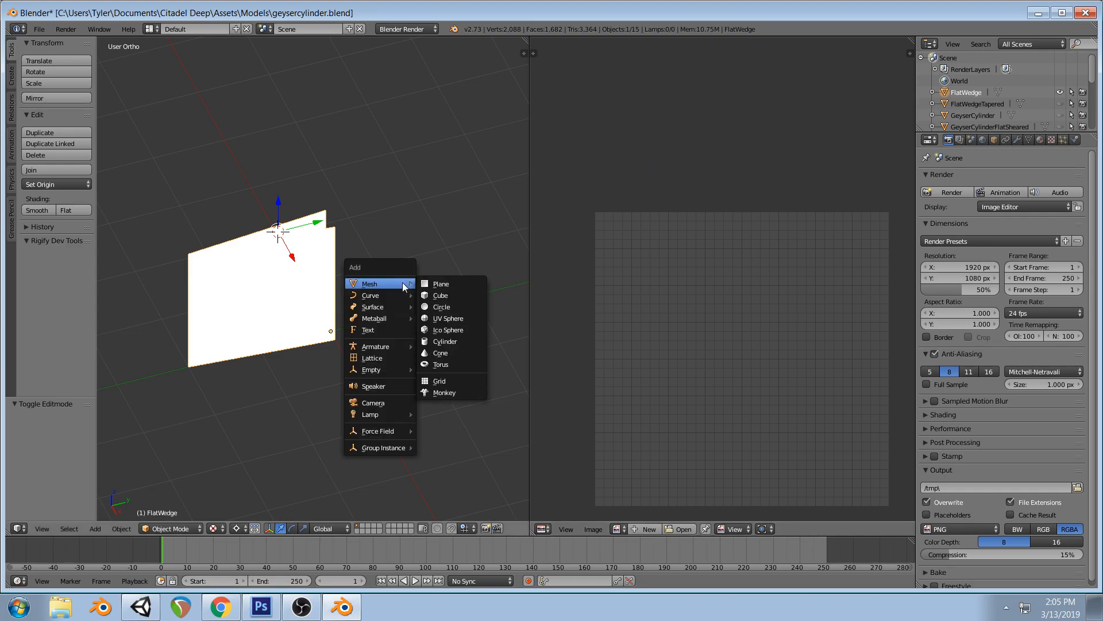
click(435, 285)
Rename the new plane object TutorialFlatWedge
scroll(989, 92, down, 5)
double_click(956, 125)
key(BackSpace)
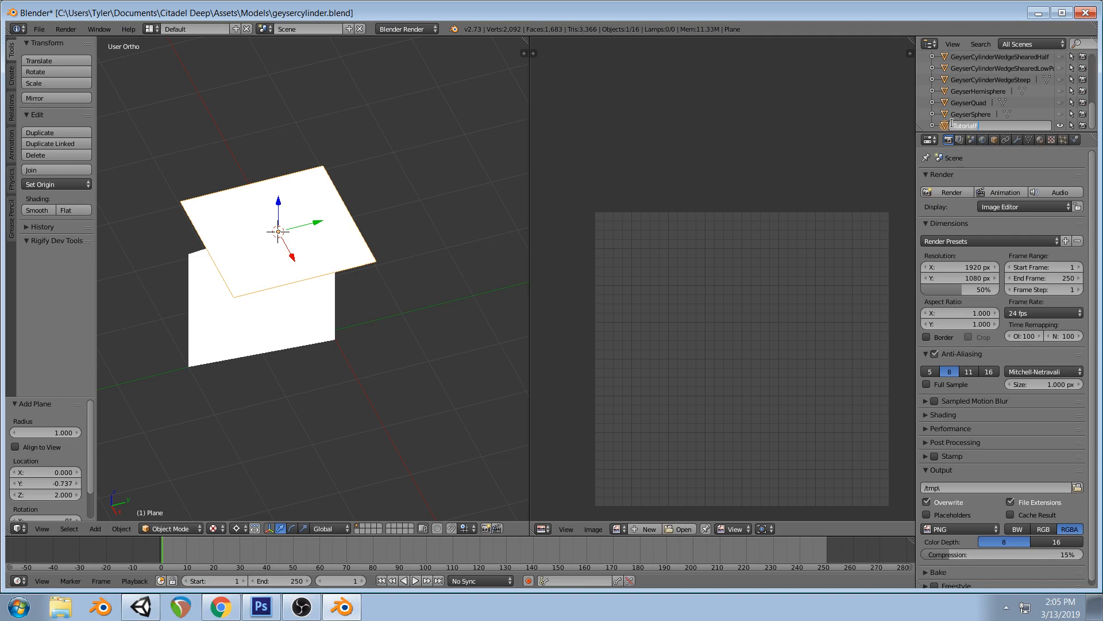
text(TutorialFlatWedge)
key(Return)
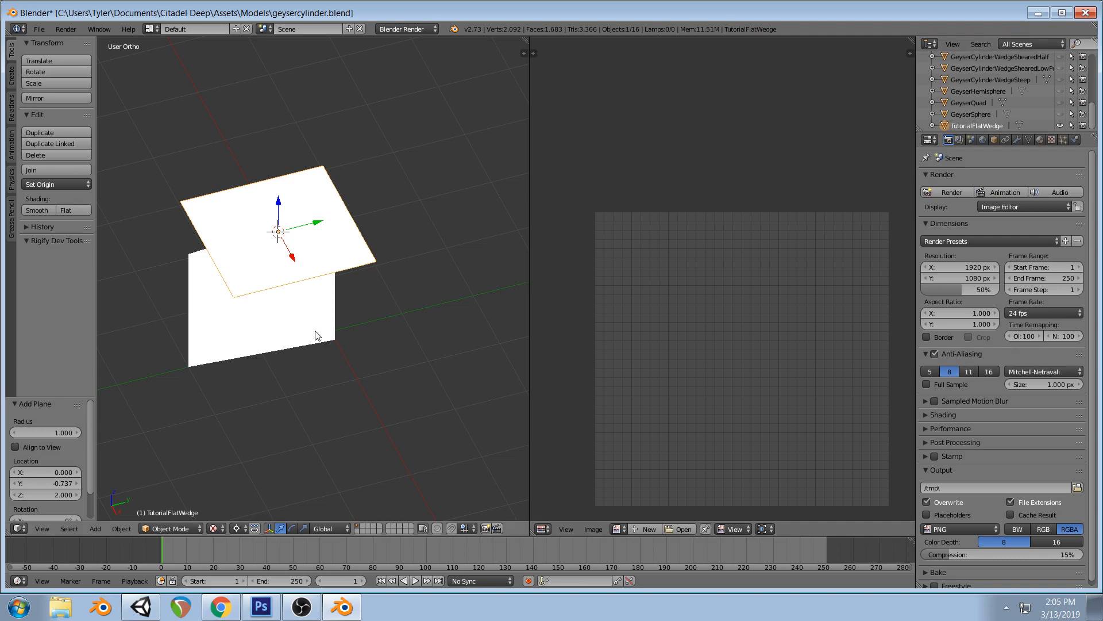
Compare the new plane with the existing FlatWedge mesh in Edit Mode from front, right and angled views
key(Tab)
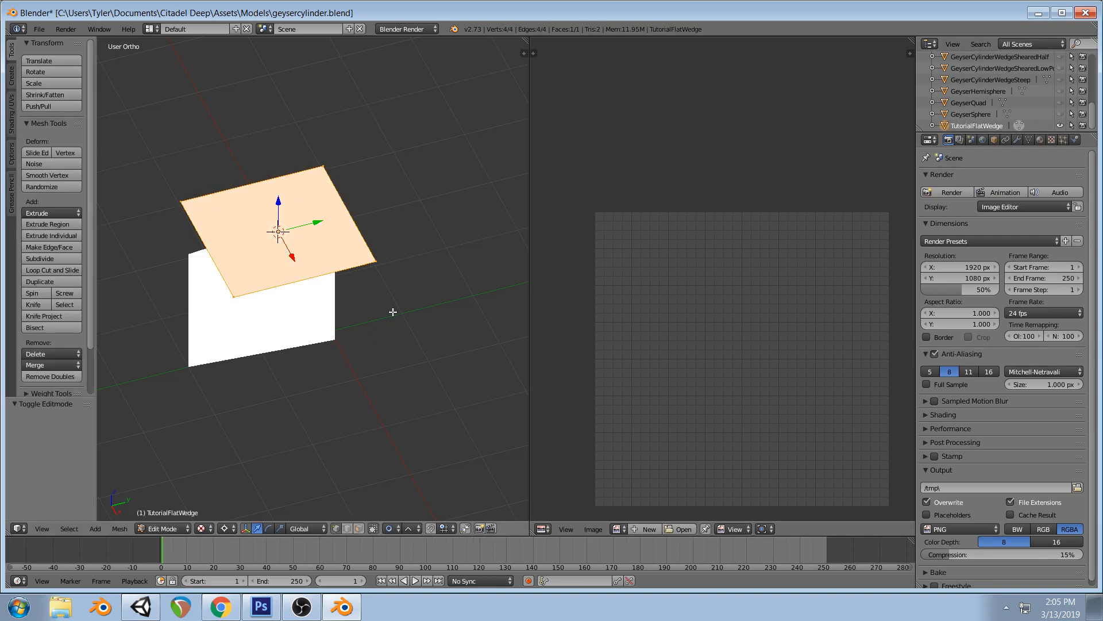
key(KP_7)
key(KP_1)
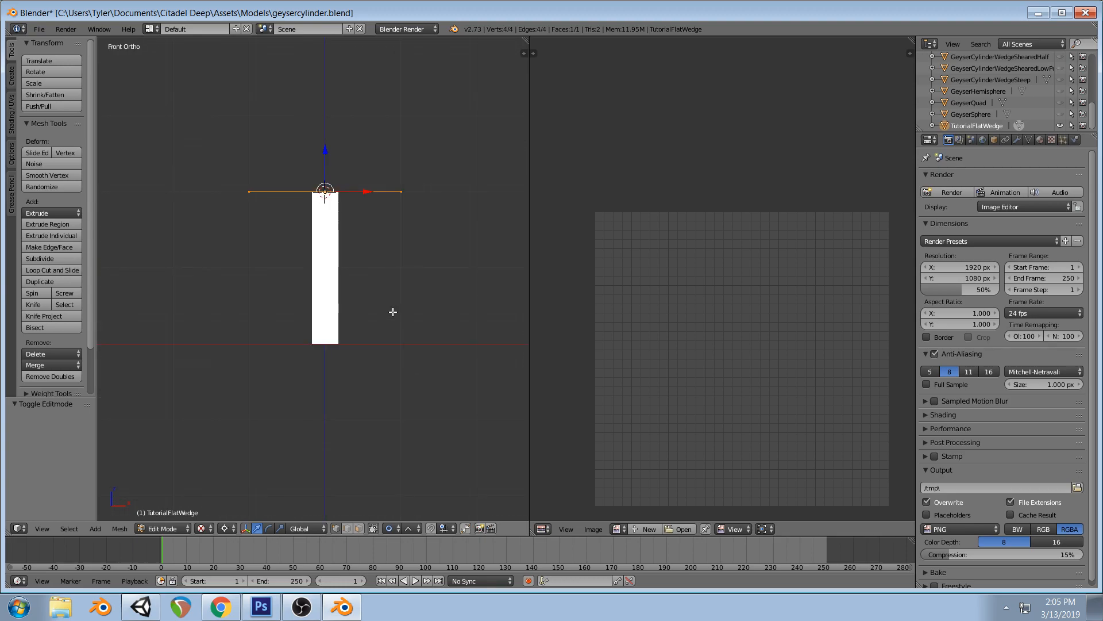
middle_drag(408, 308, 244, 211)
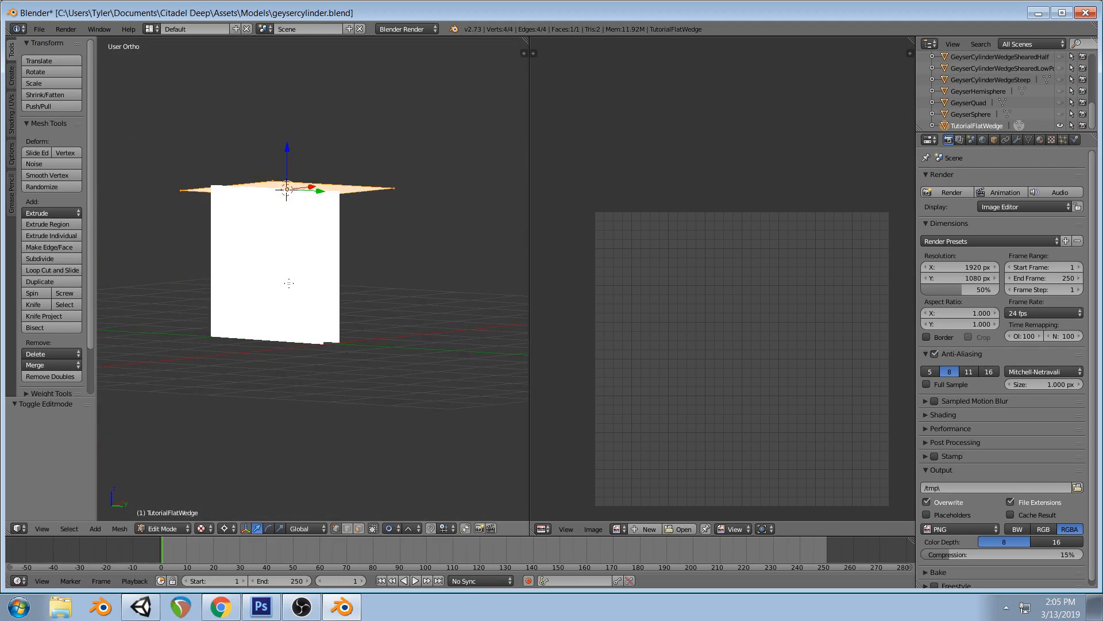
key(KP_1)
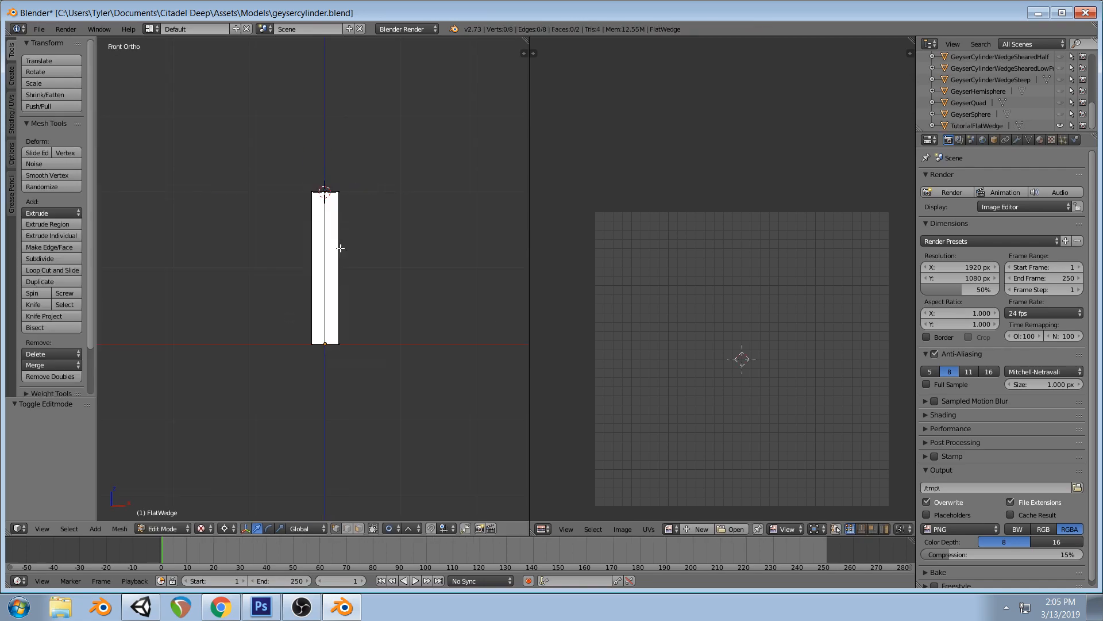
middle_drag(340, 246, 308, 250)
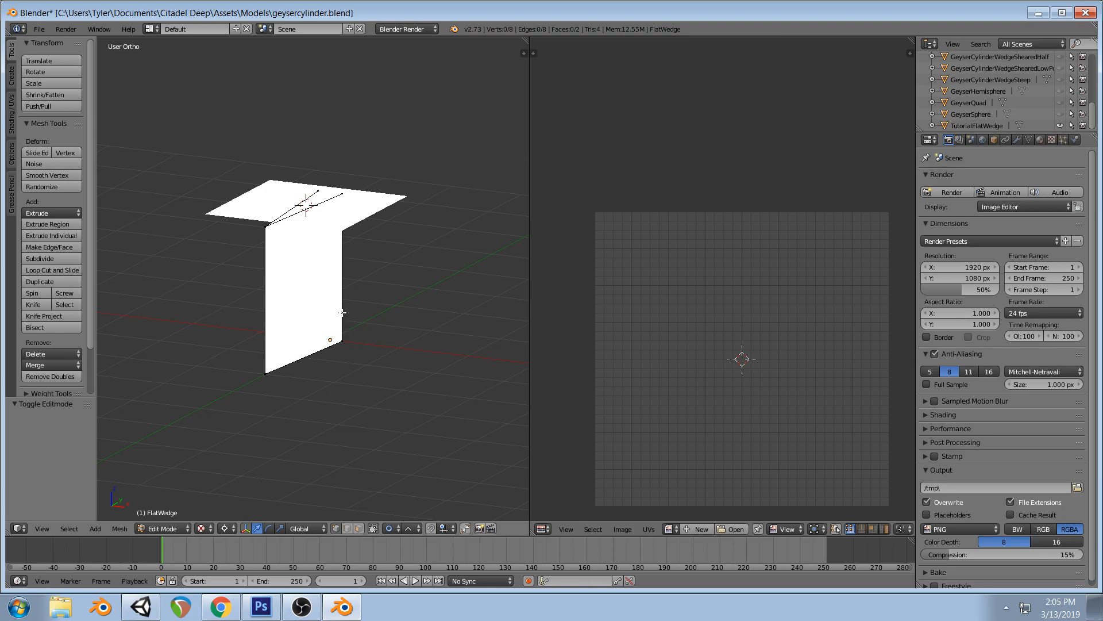
key(KP_3)
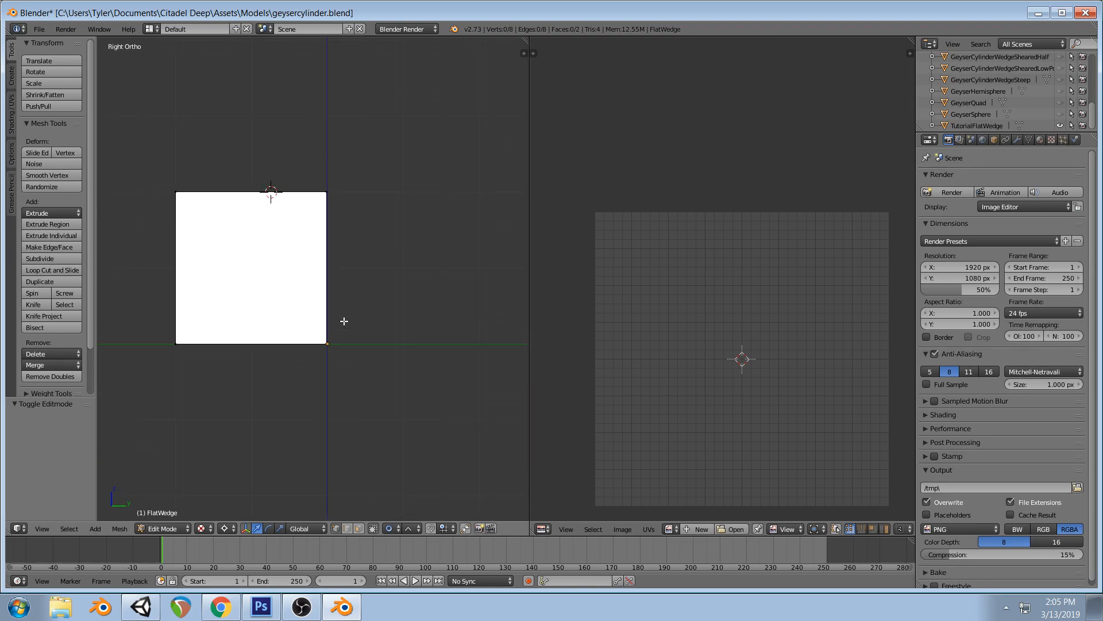
middle_drag(332, 323, 361, 347)
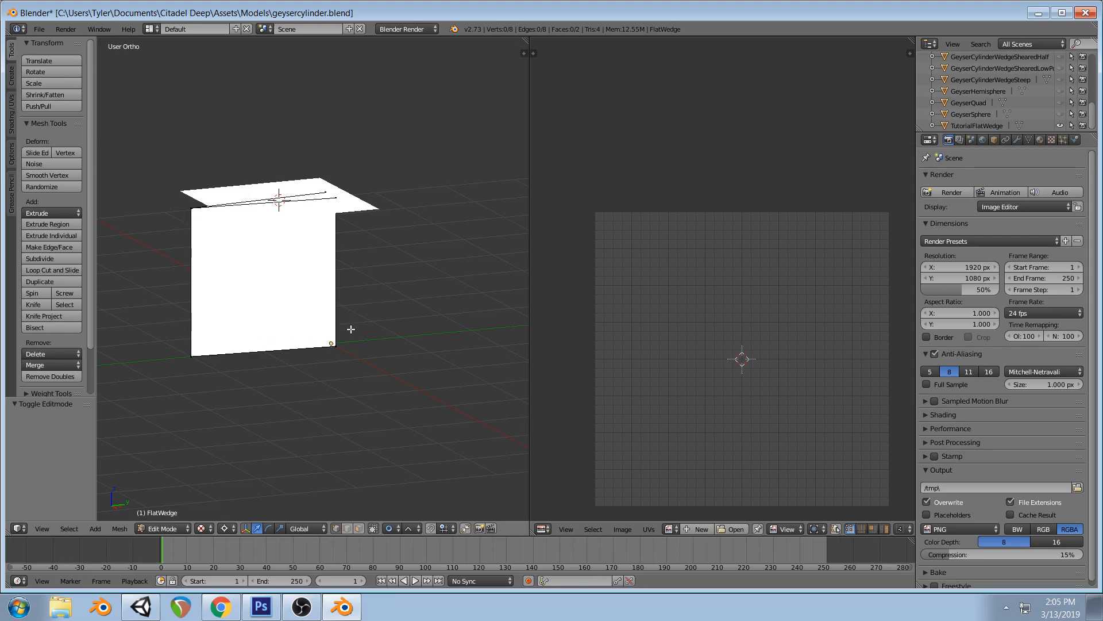
middle_drag(276, 295, 353, 280)
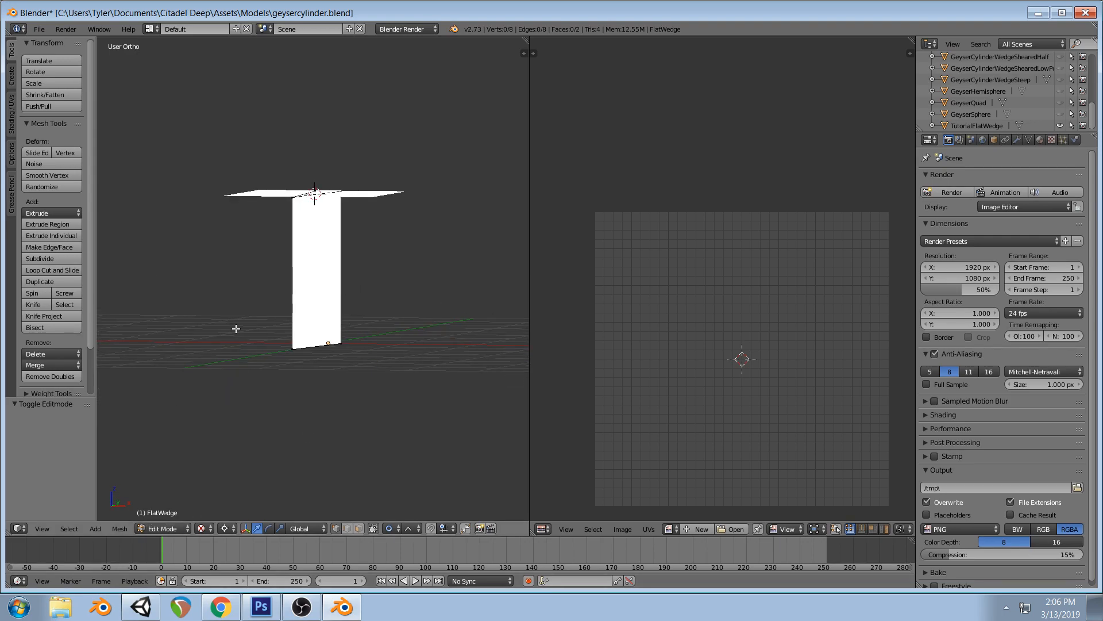
middle_drag(319, 338, 329, 338)
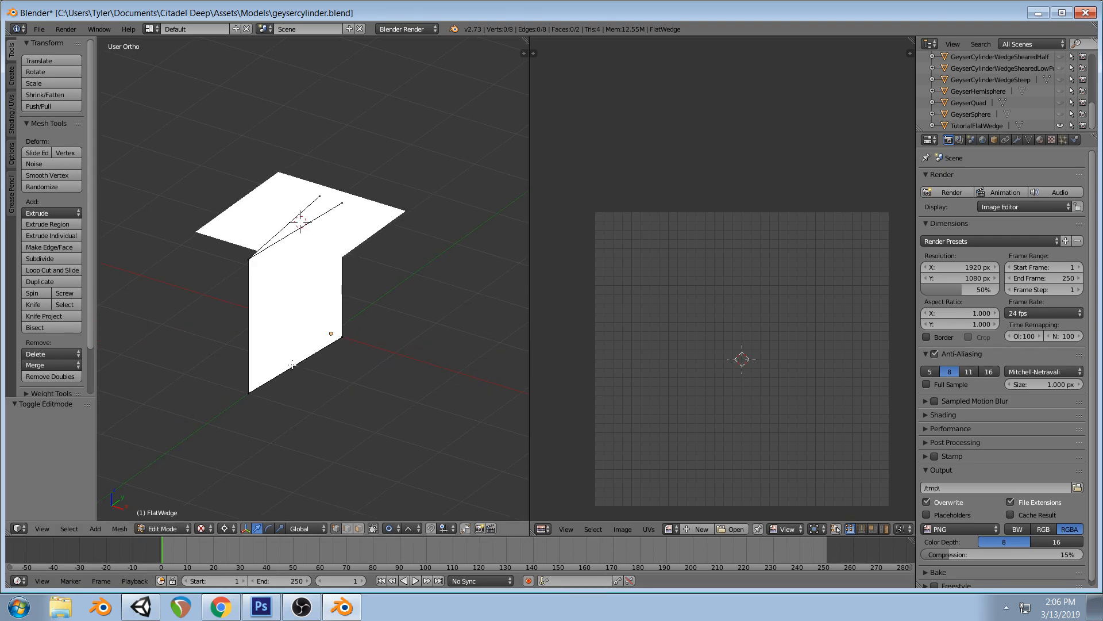
Leave FlatWedge's Edit Mode and delete the TutorialFlatWedge plane object
key(KP_3)
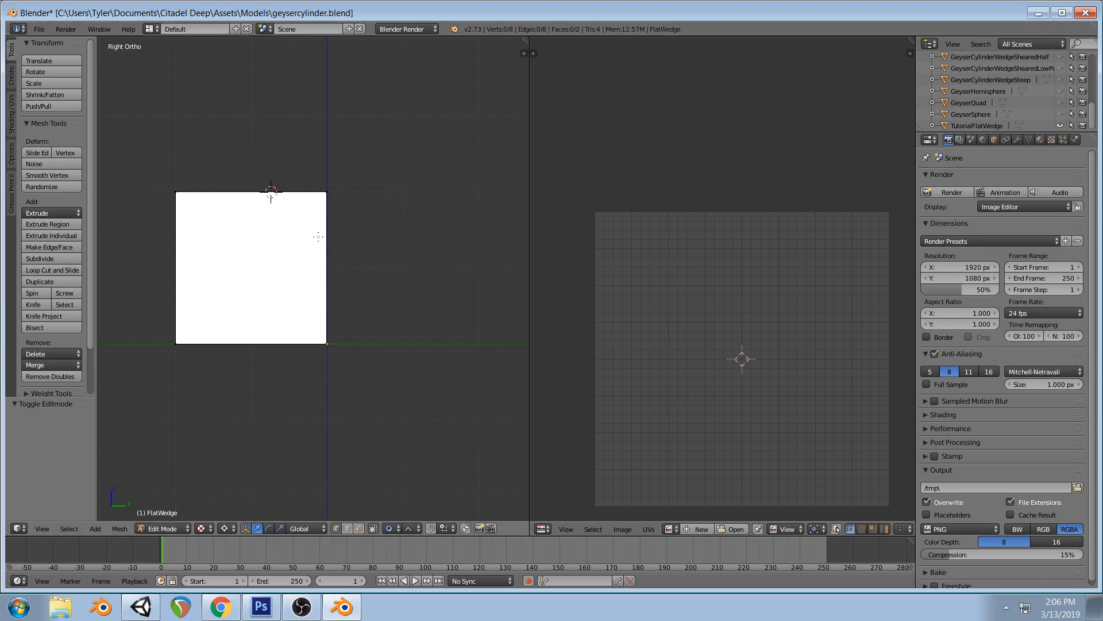
mouse_move(351, 286)
middle_down()
mouse_move(306, 249)
mouse_move(348, 266)
middle_up()
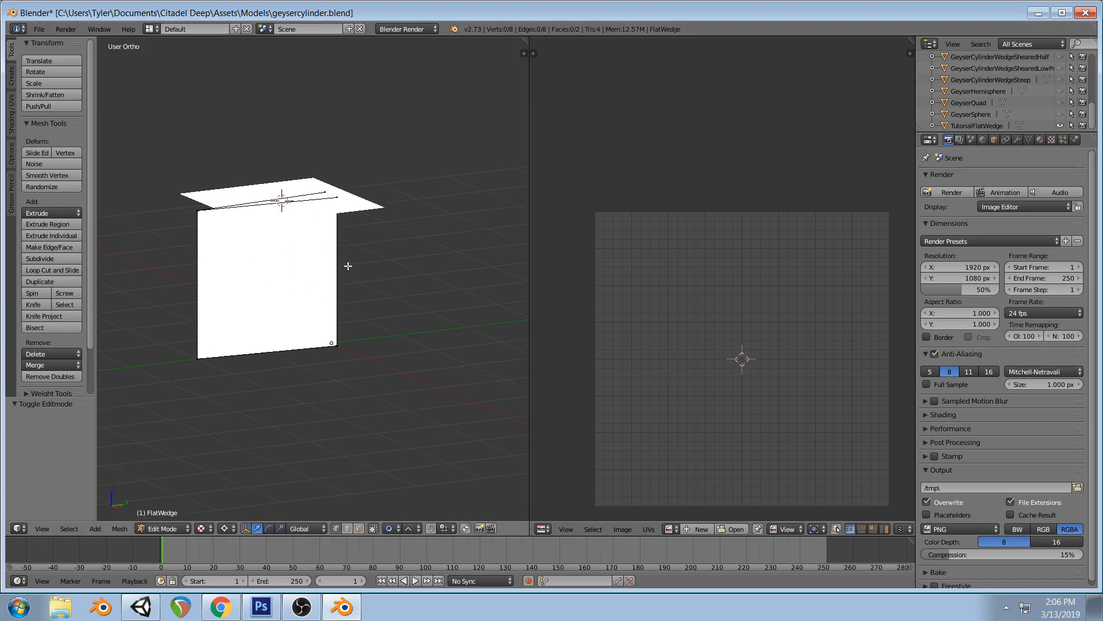
key(KP_7)
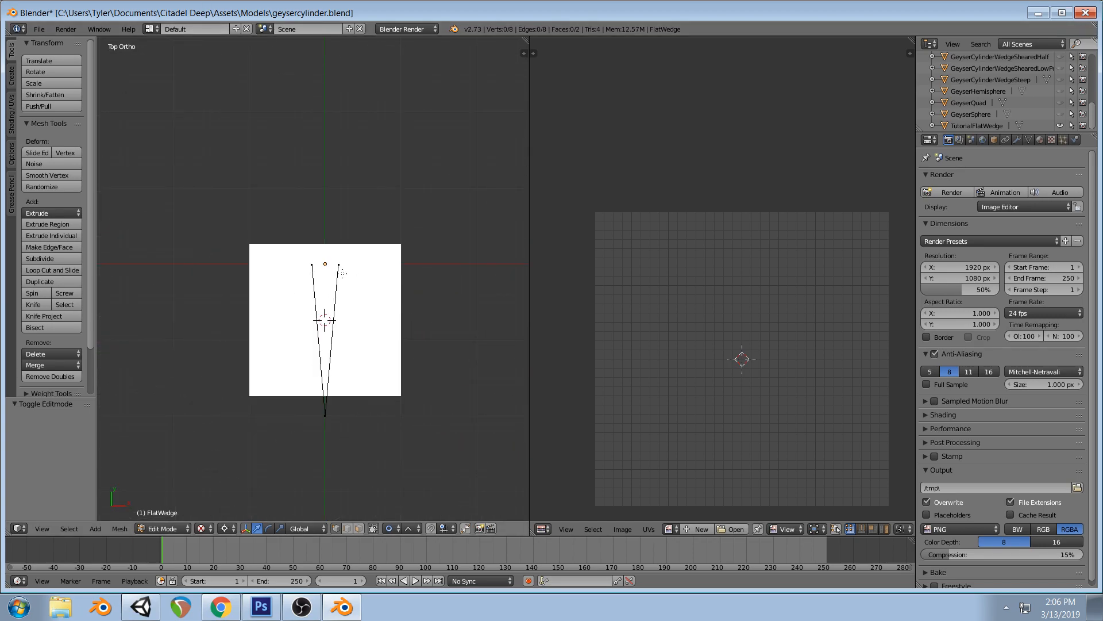
key(Tab)
right_click(375, 264)
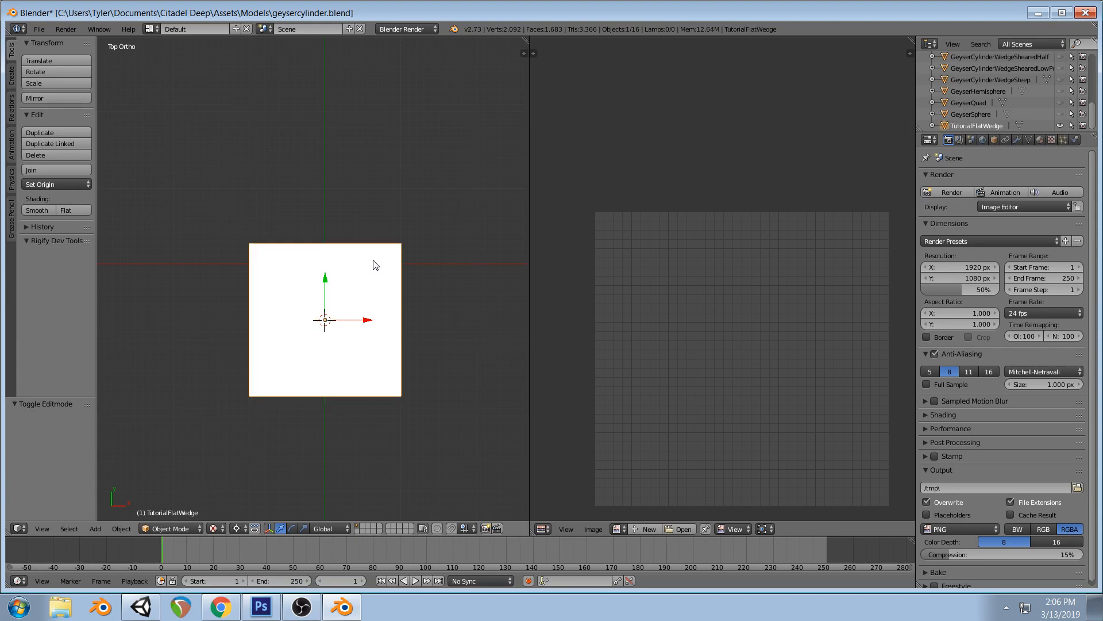
key(x)
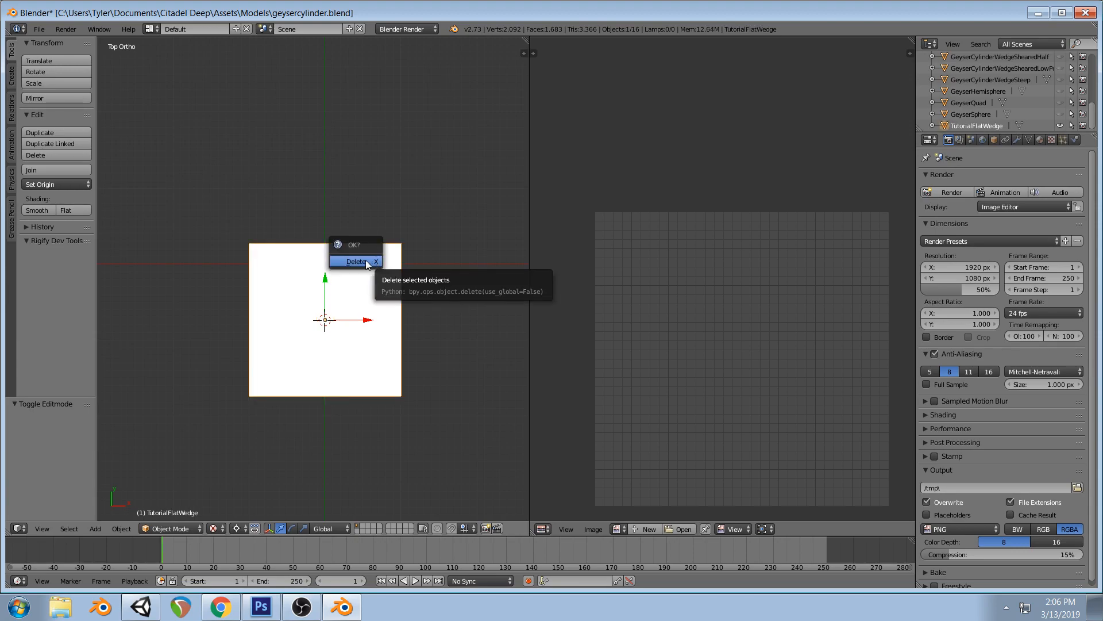
click(365, 260)
Select FlatWedge, snap the 3D cursor to the active object and add a new plane there
middle_drag(398, 319, 382, 244)
right_click(327, 283)
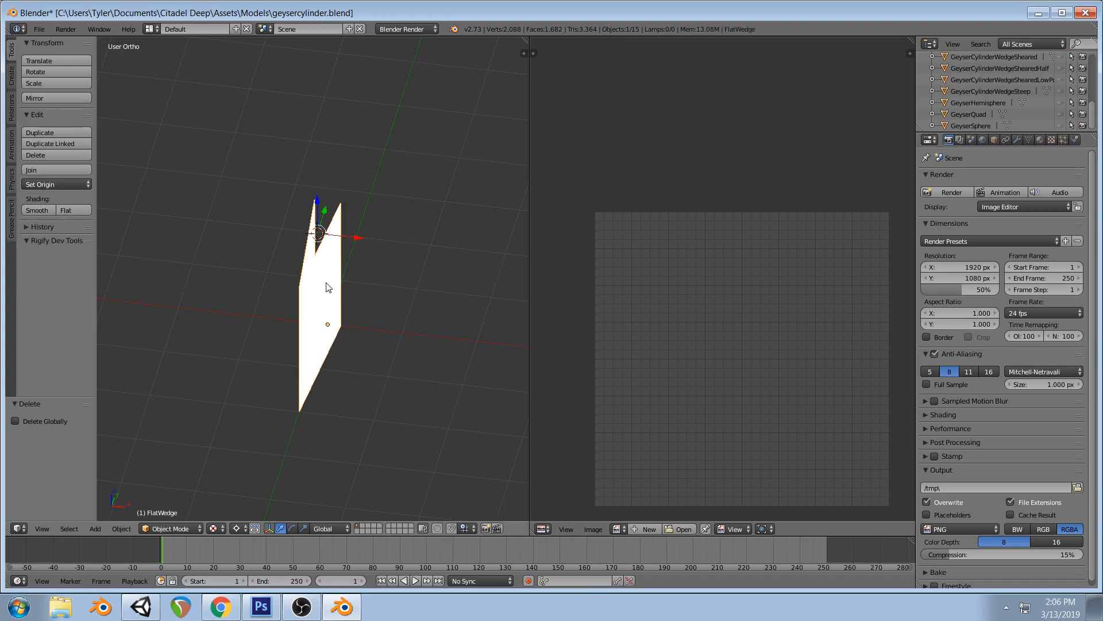
key(shift+s)
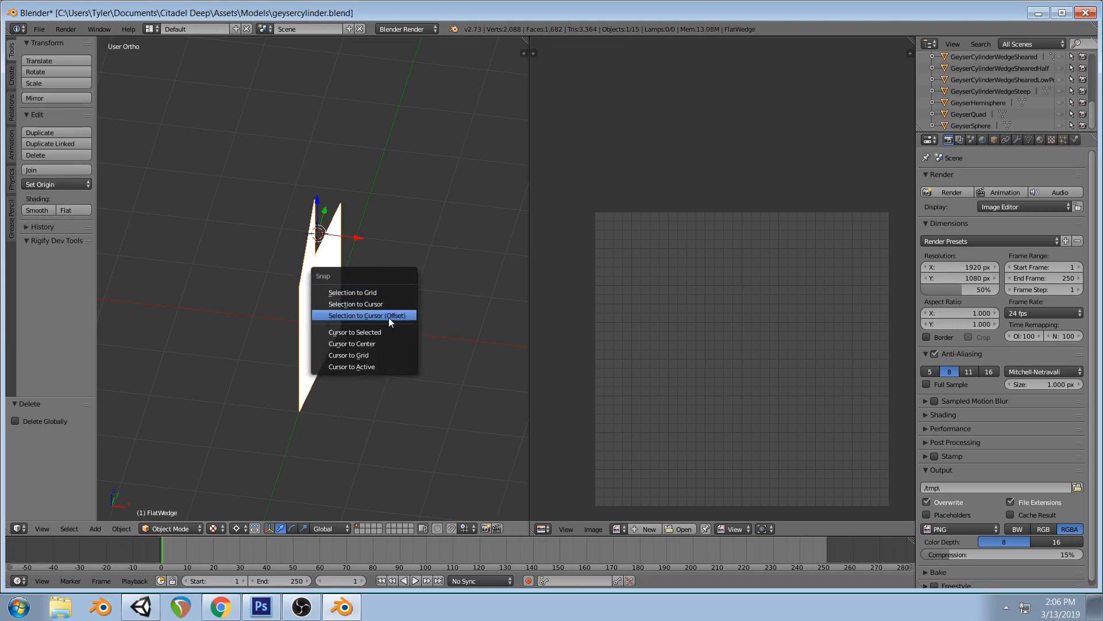
click(384, 364)
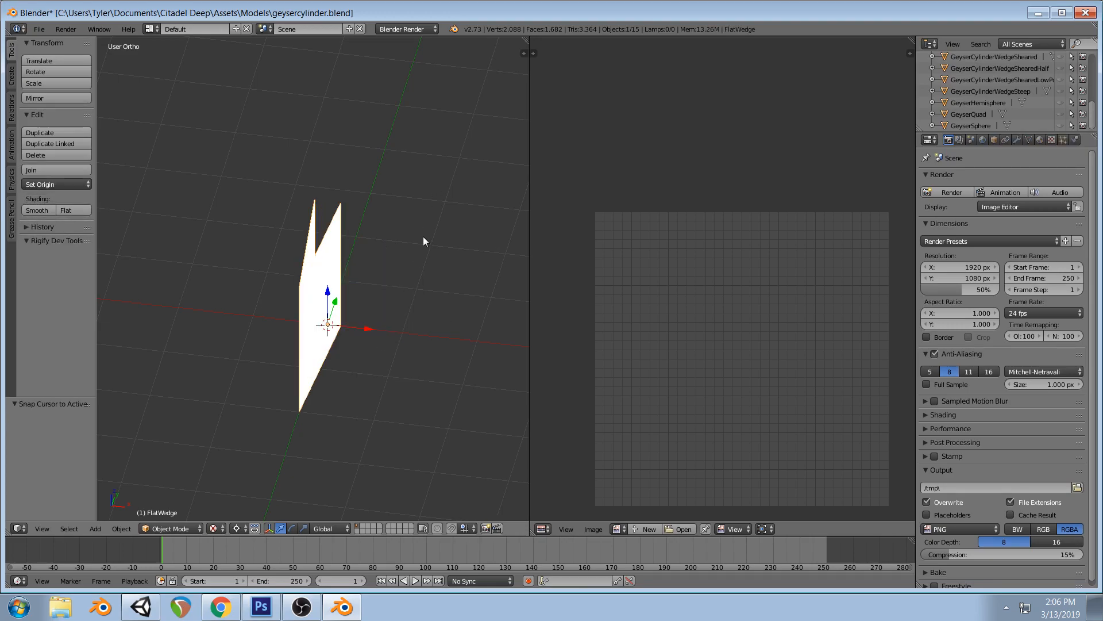
key(shift+a)
click(455, 236)
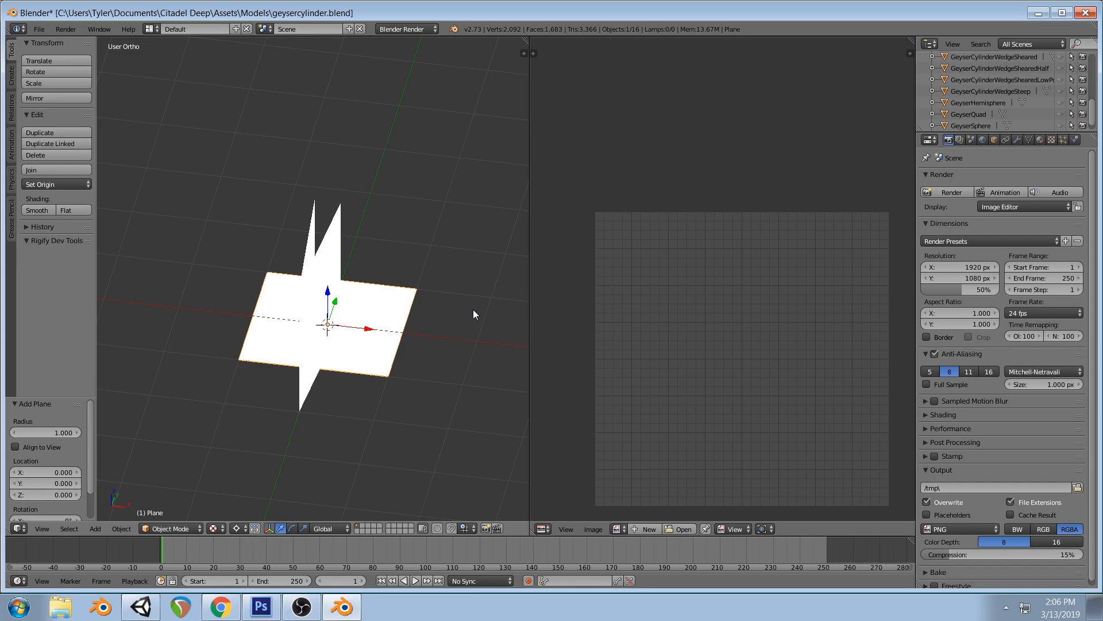
Enter Edit Mode on the new plane and unwrap its face with the standard Unwrap
key(u)
key(Tab)
key(u)
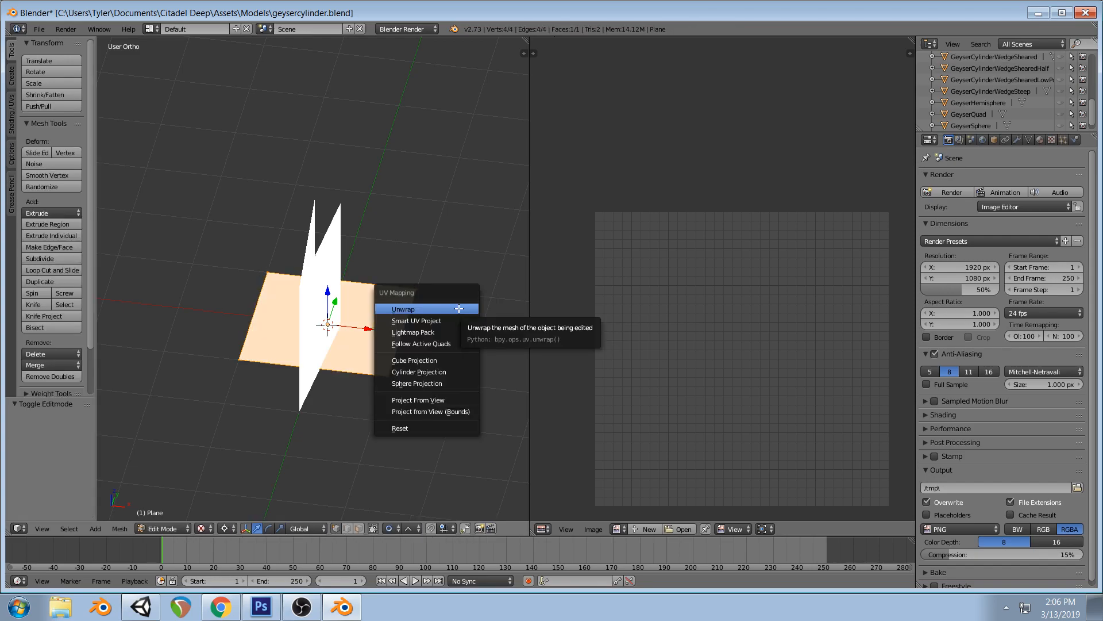
click(458, 308)
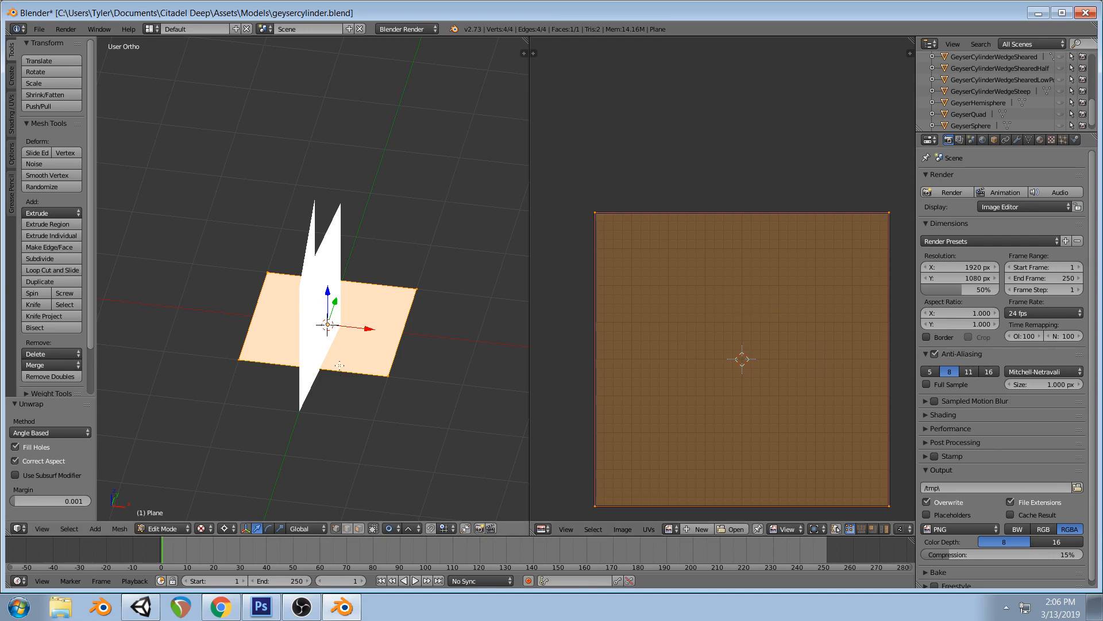
In front view, rotate the plane's geometry 90° to stand upright and move it up 1 unit along Z
key(KP_3)
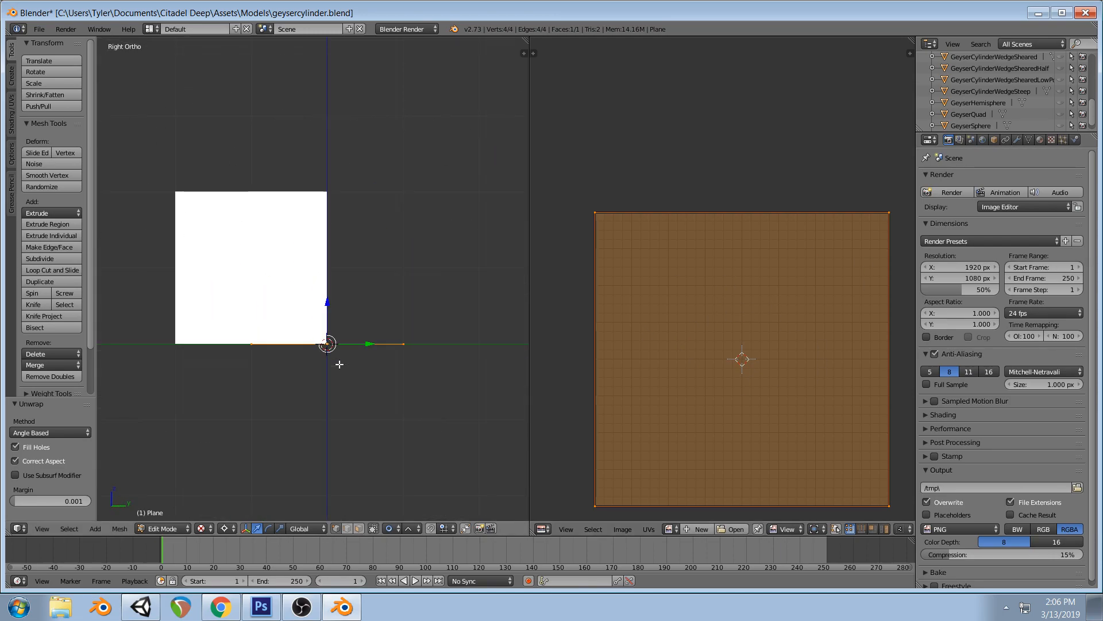
key(KP_1)
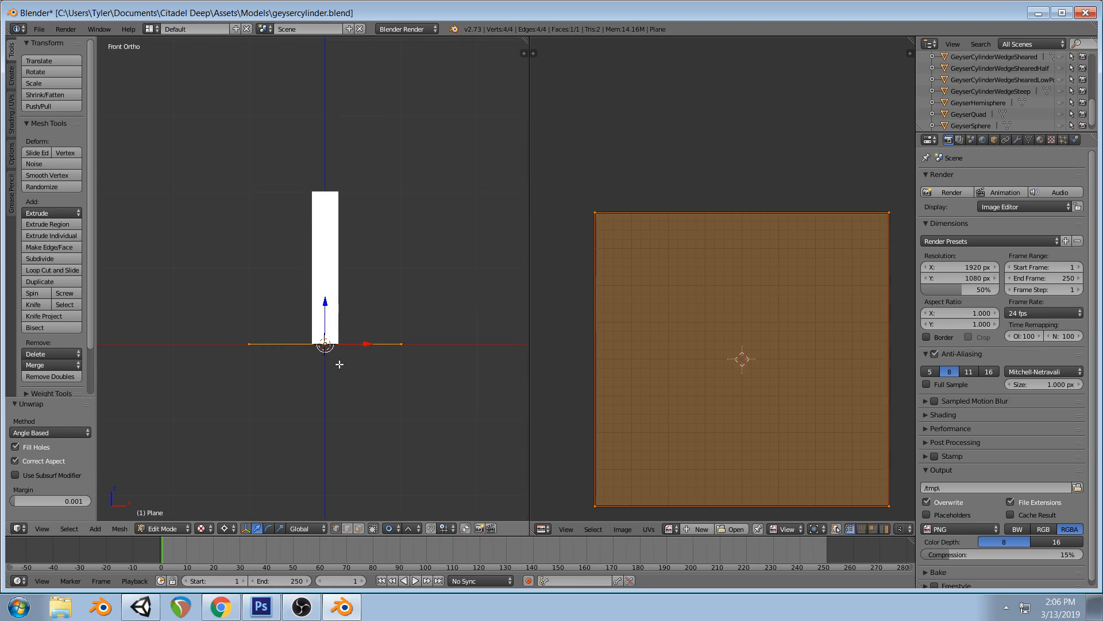
key(r)
right_click(345, 436)
key(r)
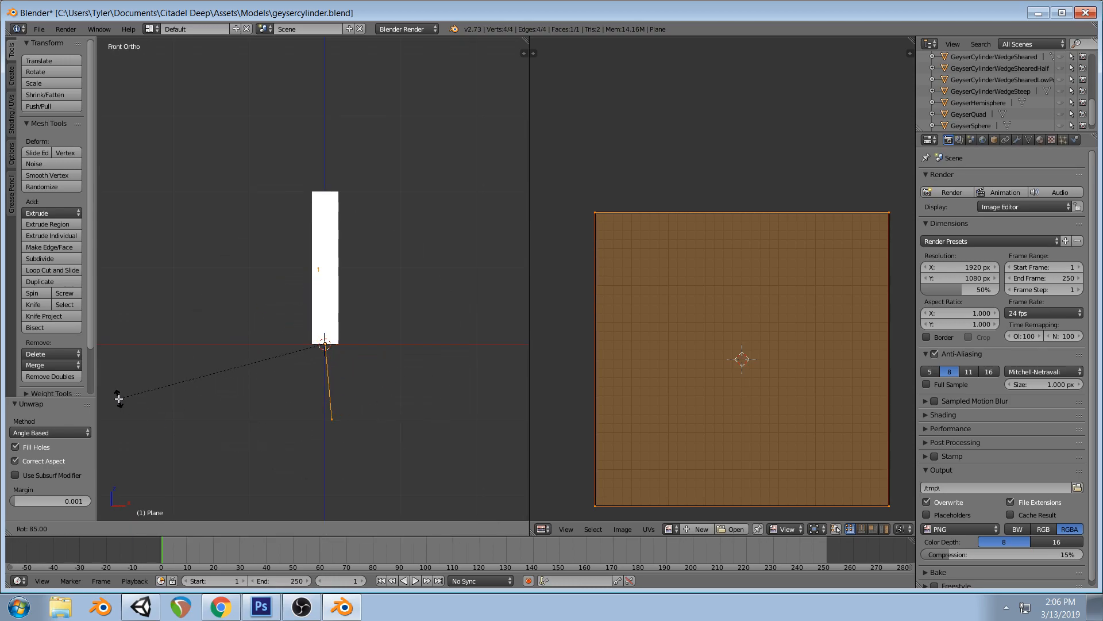
click(112, 395)
key(g)
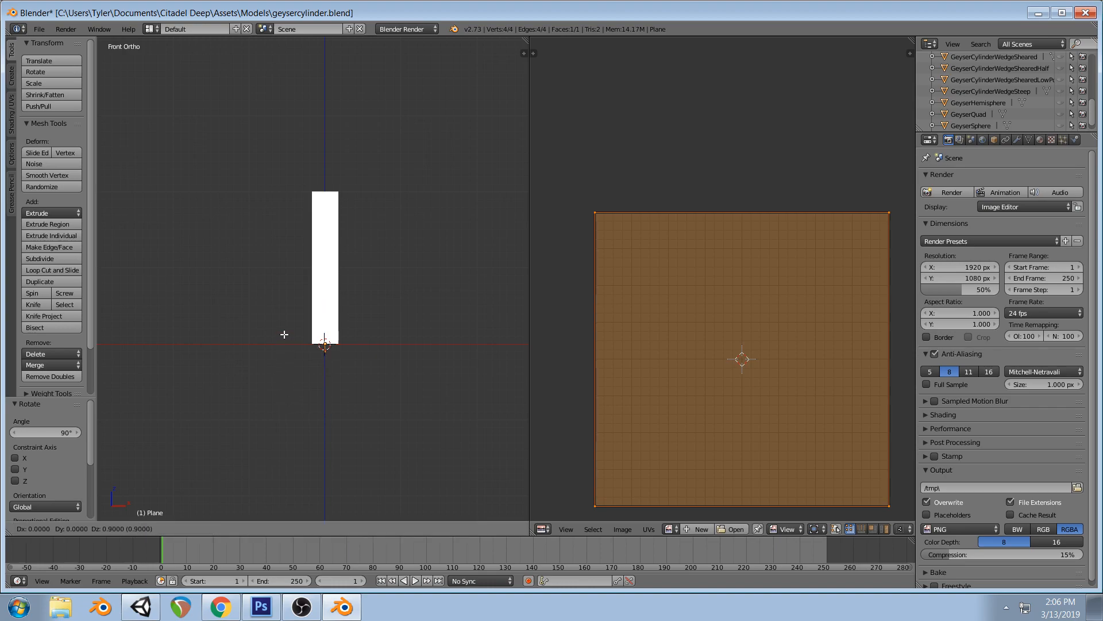
ctrl+click(285, 328)
In top view, move the upright plane's geometry -1 unit along Y to align with FlatWedge
key(KP_7)
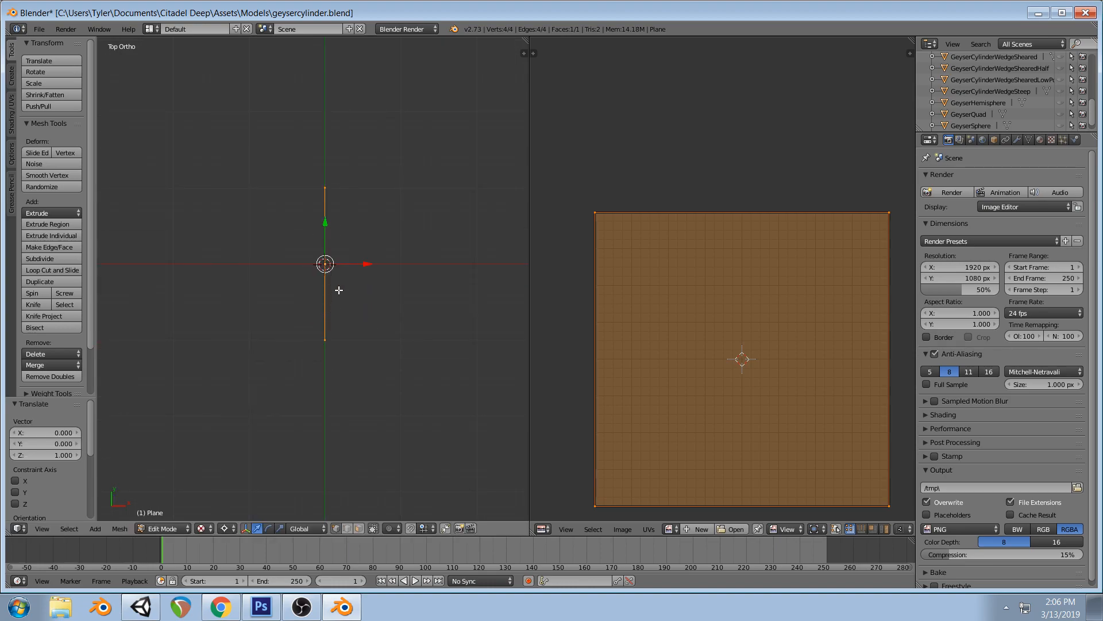
middle_drag(417, 339, 382, 291)
key(KP_7)
key(g)
click(381, 368)
middle_drag(415, 340, 367, 284)
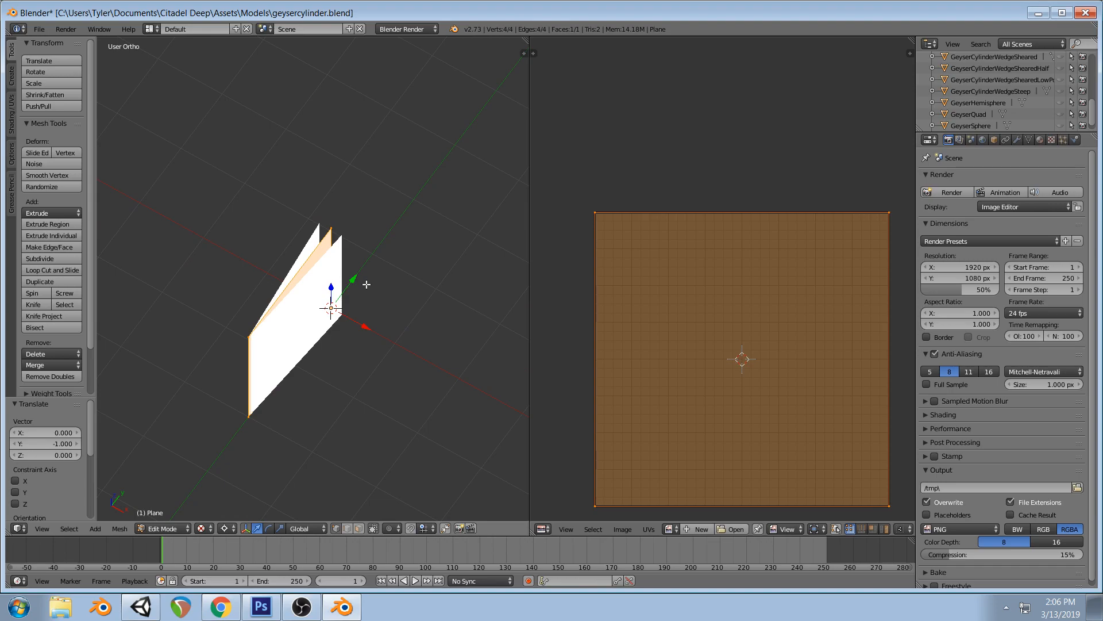
Select the plane's vertical edge at the origin in wireframe and move it about 0.106 along X
right_click(243, 340)
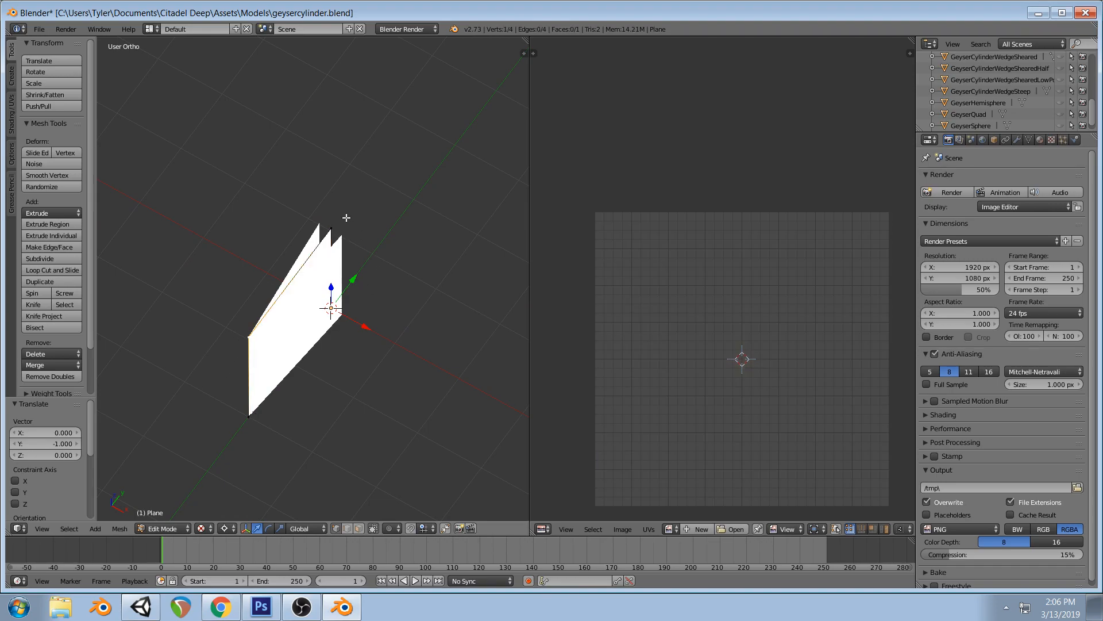
key(z)
shift+right_click(343, 307)
key(KP_7)
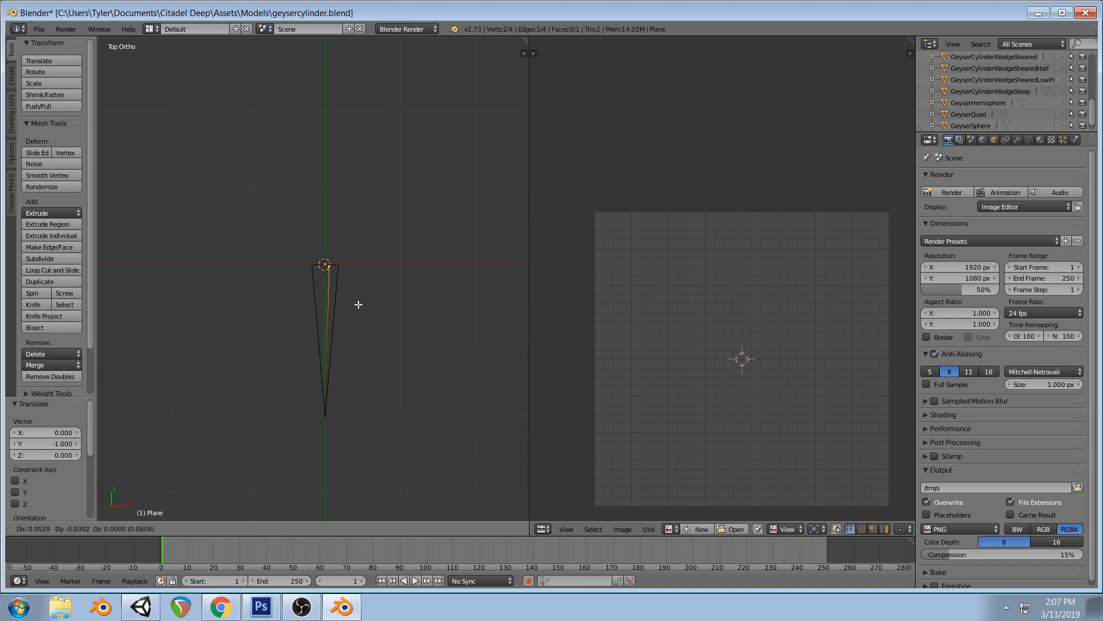
key(g)
key(x)
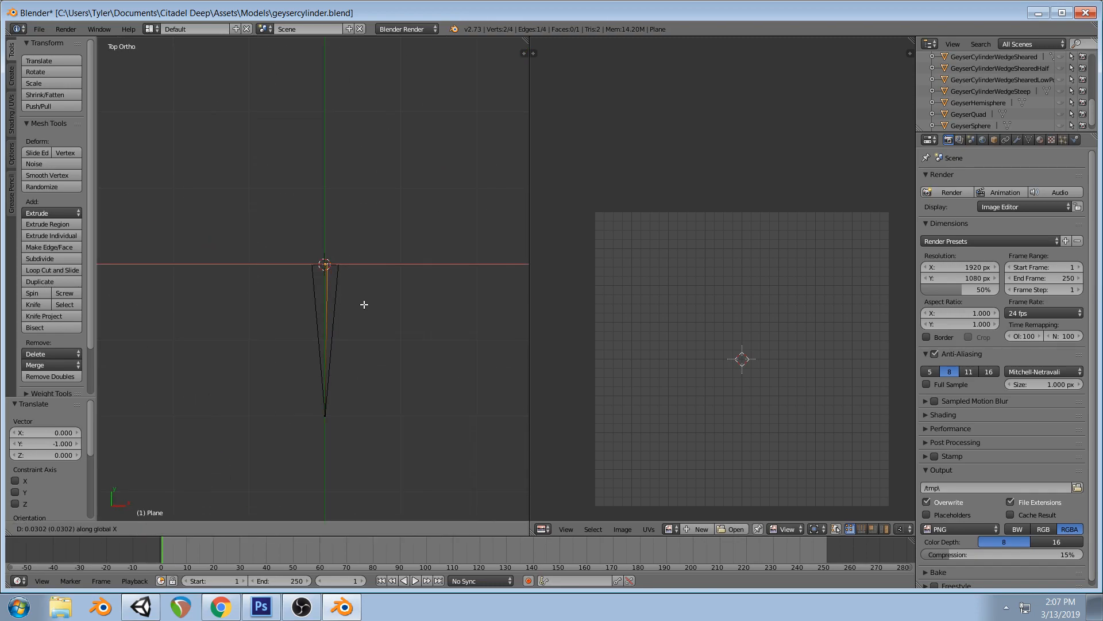
right_click(370, 306)
Switch to Unity, examine the slash effect's wedge mesh from above and return to Blender
click(141, 607)
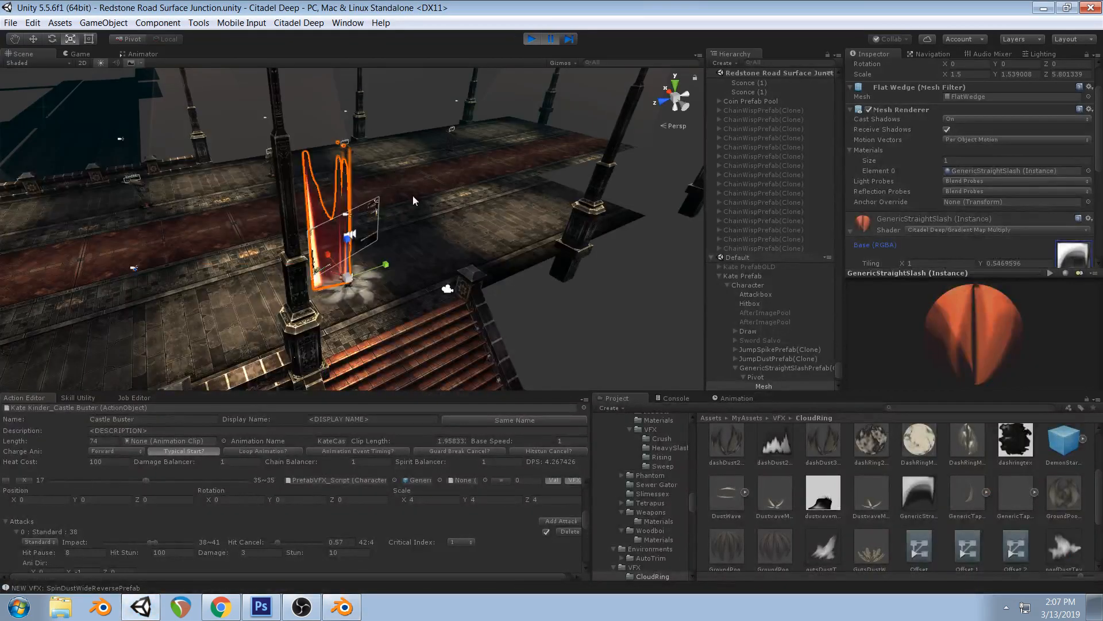
scroll(431, 206, up, 5)
right_drag(443, 214, 505, 262)
scroll(495, 254, down, 3)
middle_drag(481, 250, 551, 285)
scroll(535, 276, down, 4)
right_drag(528, 258, 509, 278)
middle_drag(508, 278, 422, 257)
scroll(933, 132, up, 3)
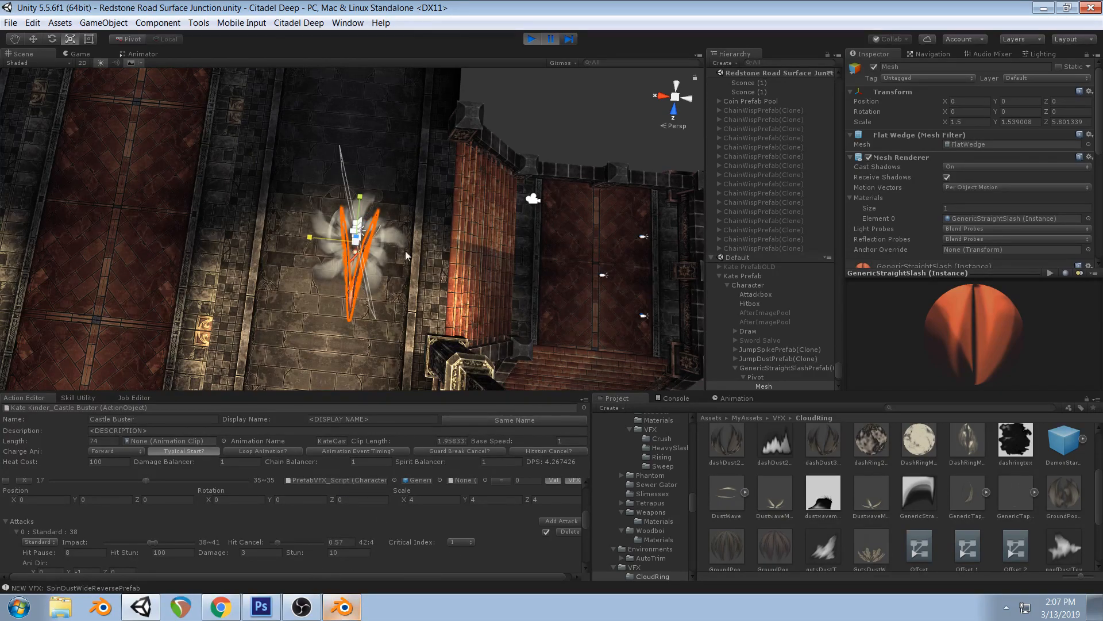
click(345, 608)
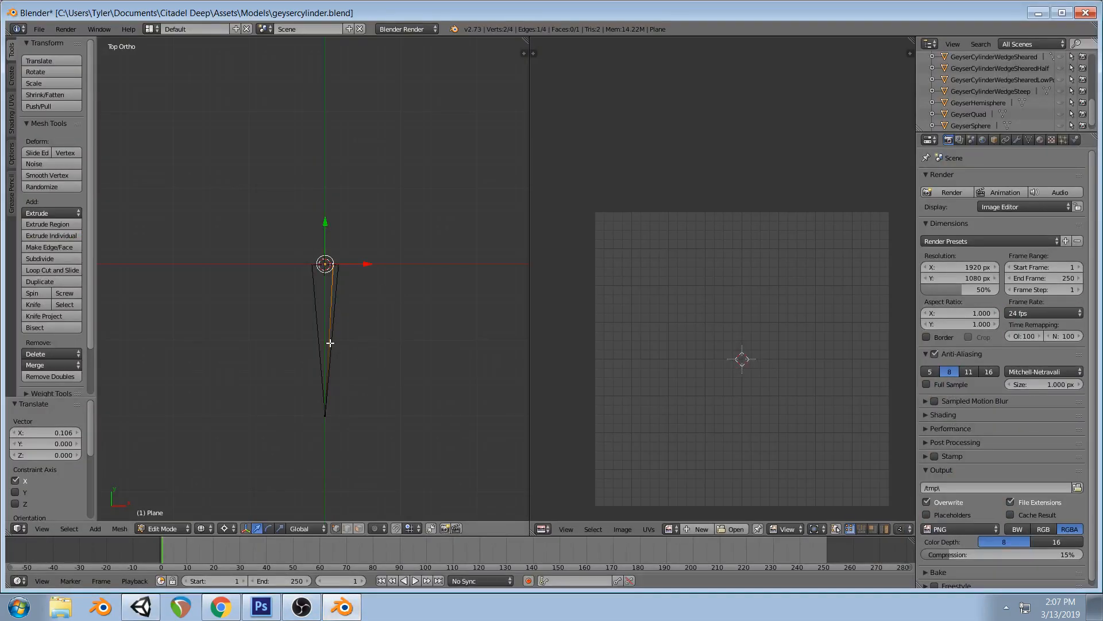
In Unity, deselect the slash mesh, examine the slash effect from the side and return to Blender
click(140, 607)
right_drag(370, 256, 404, 210)
middle_drag(403, 210, 419, 177)
scroll(418, 177, down, 3)
right_drag(419, 177, 444, 125)
click(280, 84)
right_drag(414, 255, 411, 224)
middle_drag(411, 224, 411, 219)
right_drag(518, 230, 394, 224)
middle_drag(394, 224, 322, 221)
right_drag(322, 221, 296, 249)
middle_drag(296, 249, 215, 244)
scroll(522, 209, down, 5)
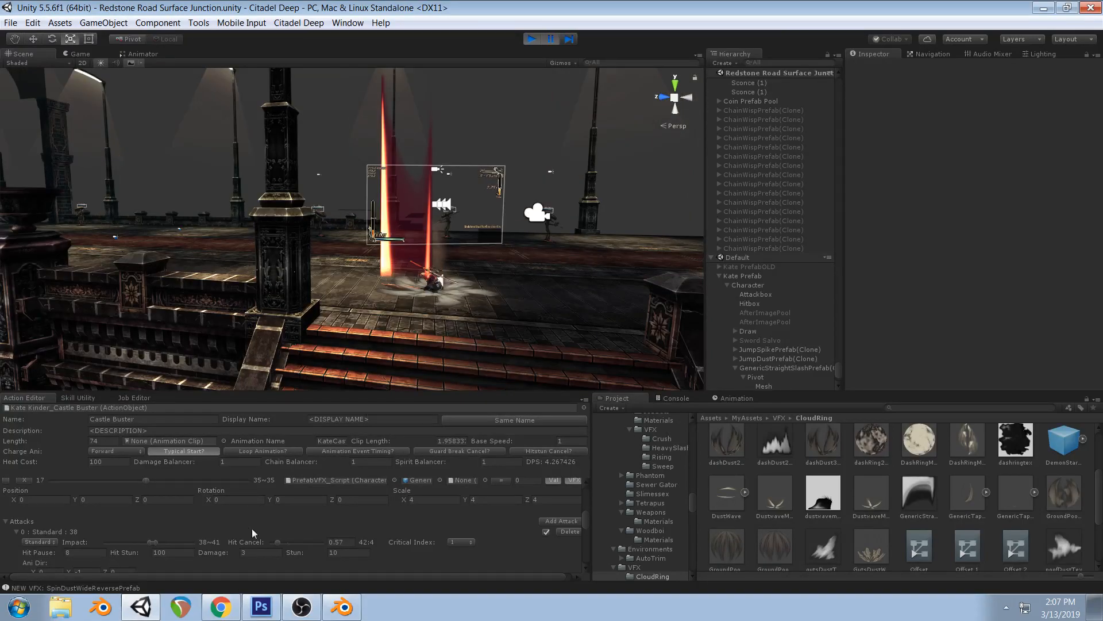
click(343, 608)
Recheck the red slash effect in Unity and switch back to the wedge in Blender
click(216, 602)
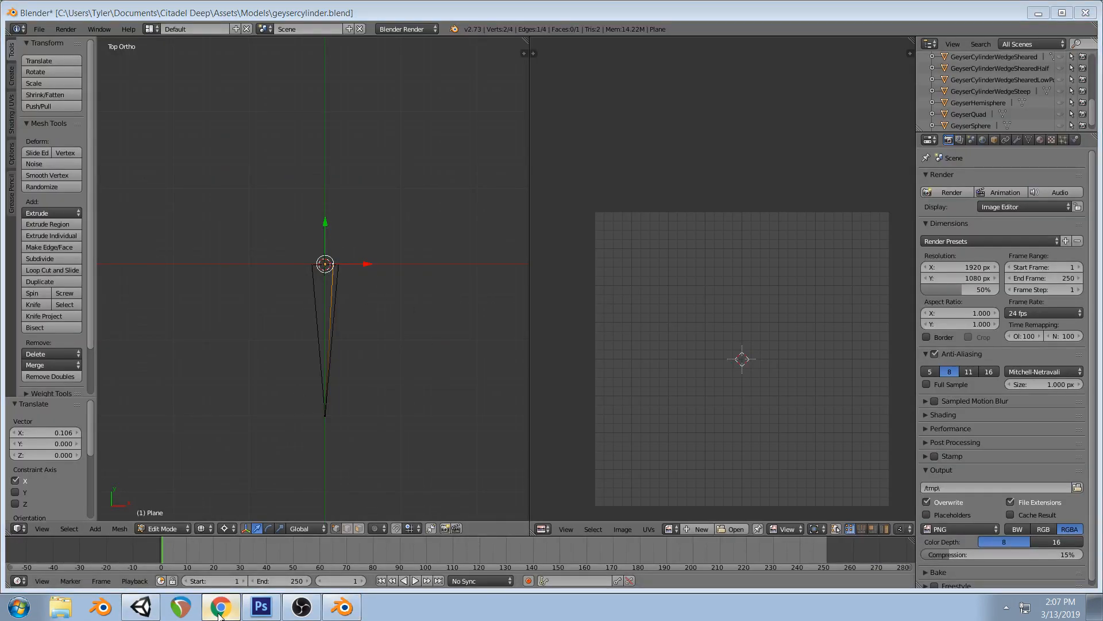
click(352, 607)
click(141, 607)
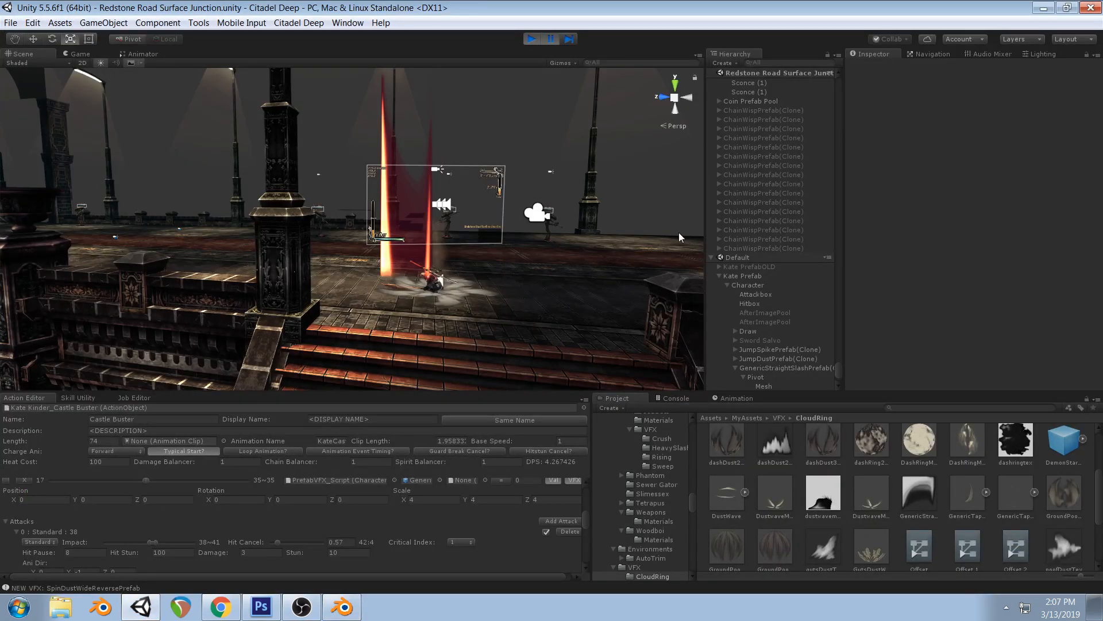
click(343, 608)
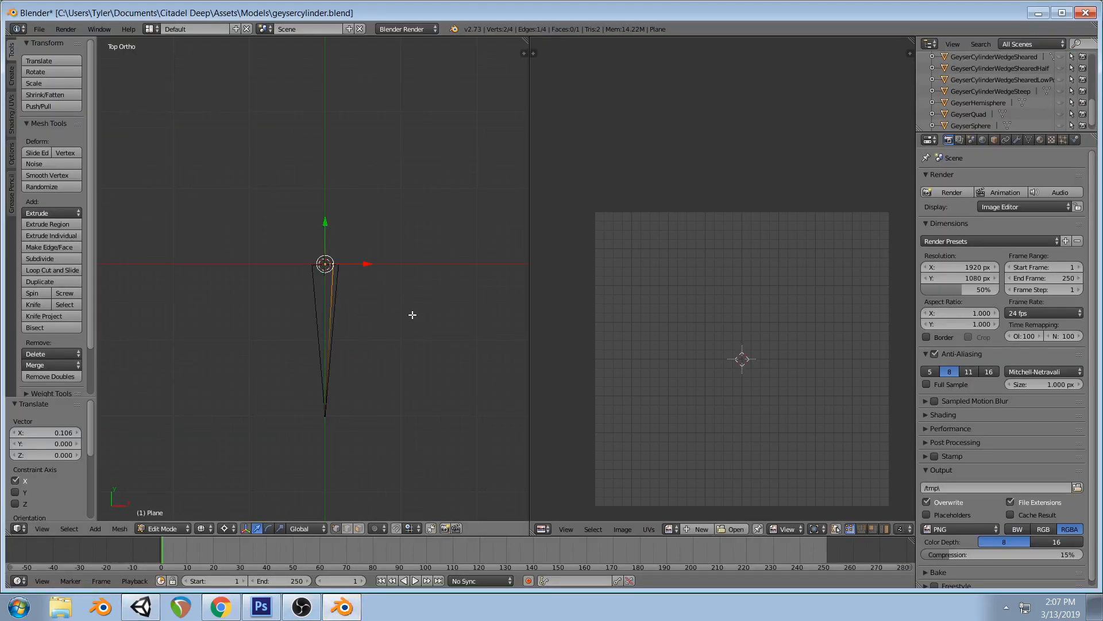
Select all of the angled plane's geometry, duplicate it in place and mirror the copy with a -1 scale along X
key(a)
key(a)
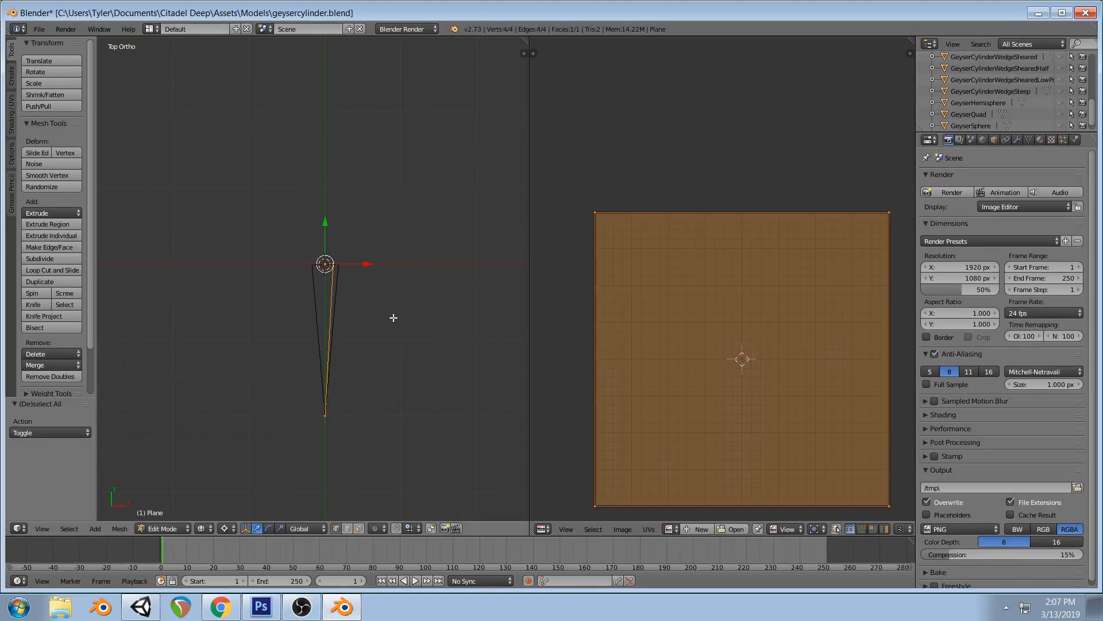
key(shift+d)
right_click(407, 328)
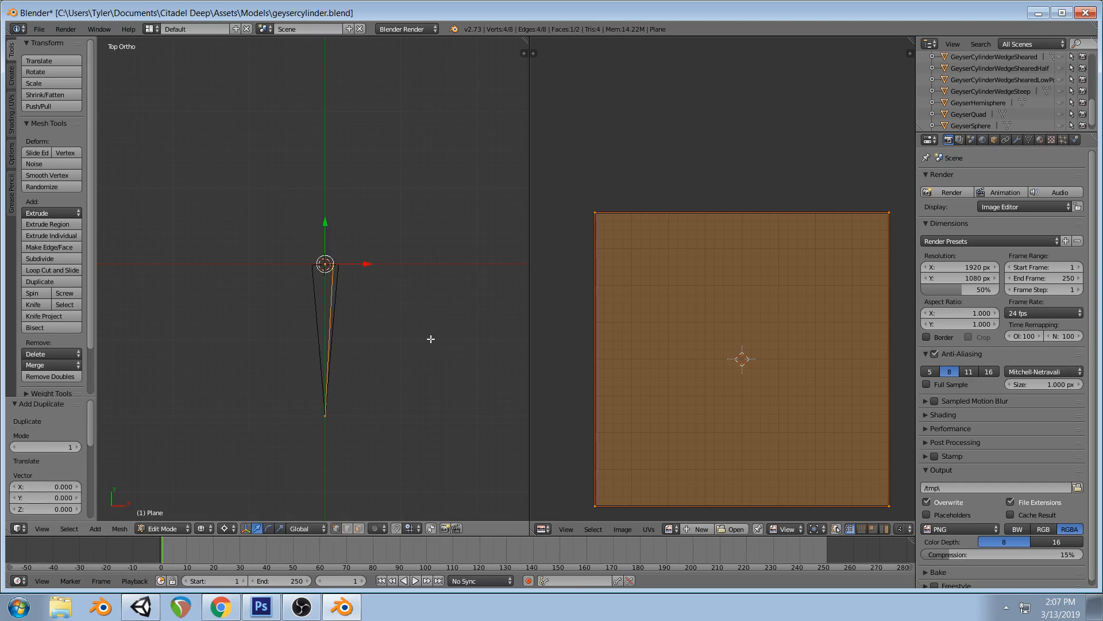
text(sx)
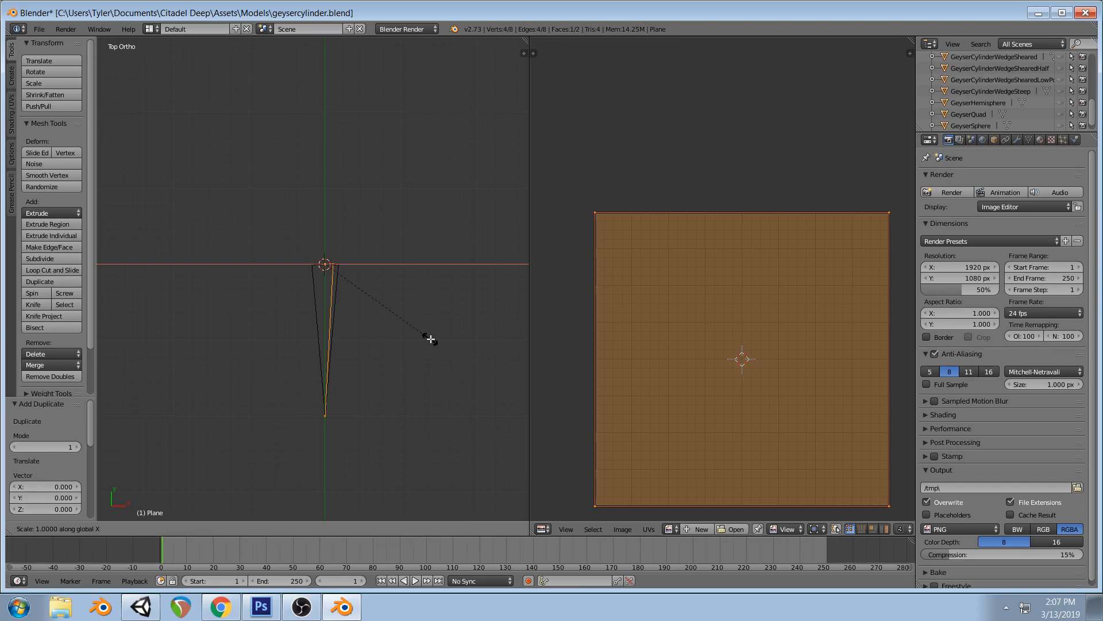
text(-1)
key(Return)
Flip the mirrored face's normals, deselect everything and save over geysercylinder.blend
key(space)
text(flip n)
key(Return)
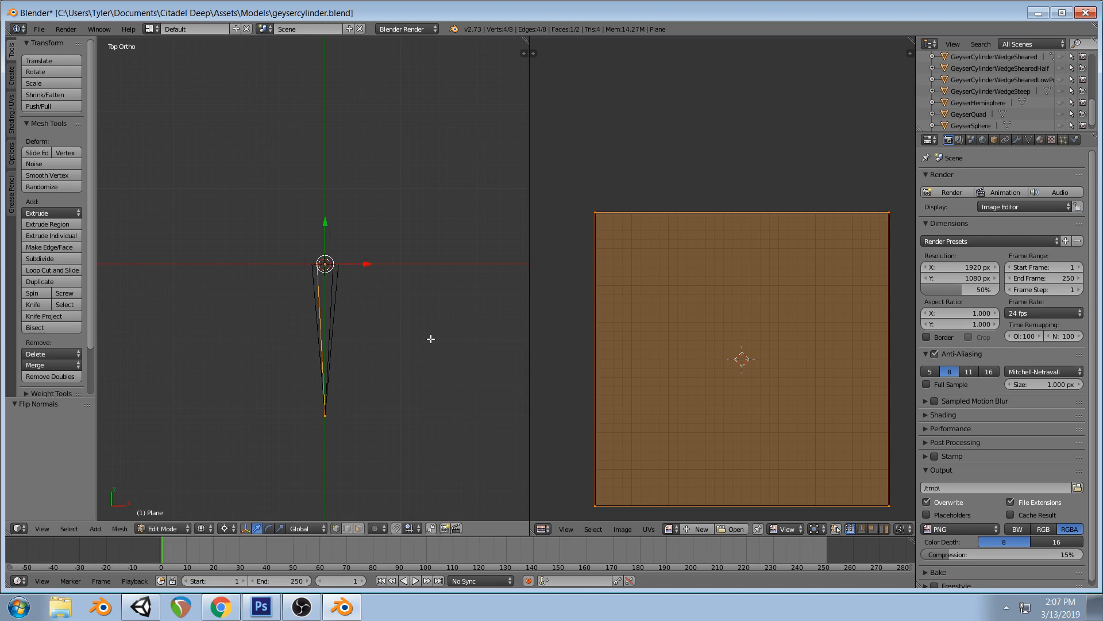
key(a)
key(ctrl+s)
click(417, 286)
Switch to Unity, resume the paused game, exit Play Mode and return to the object list in Blender
key(alt+Tab)
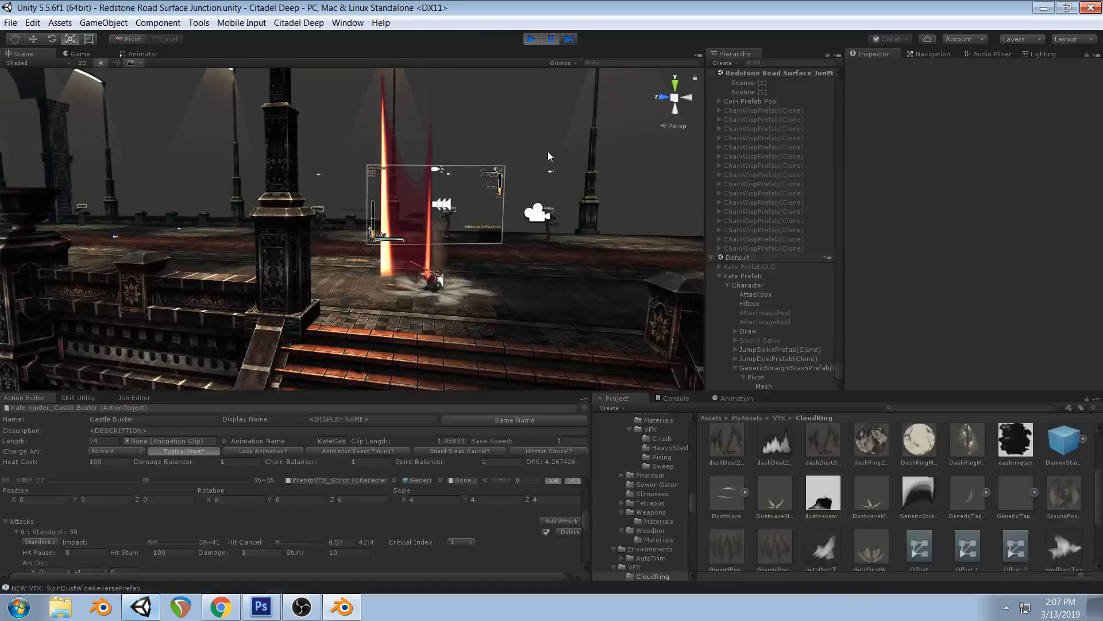
click(552, 39)
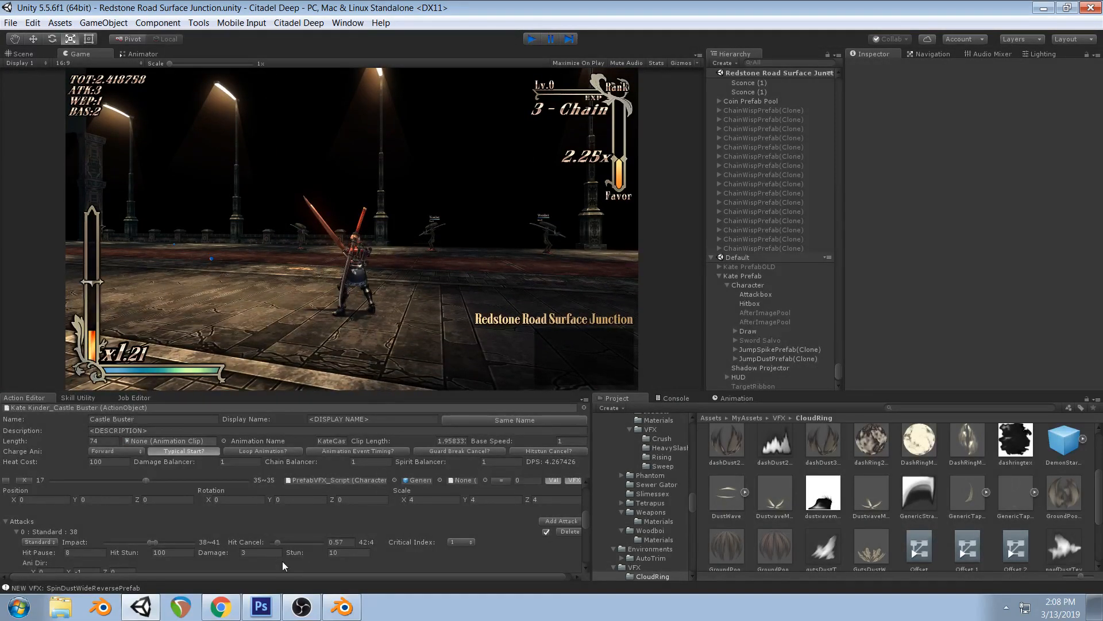
key(ctrl+p)
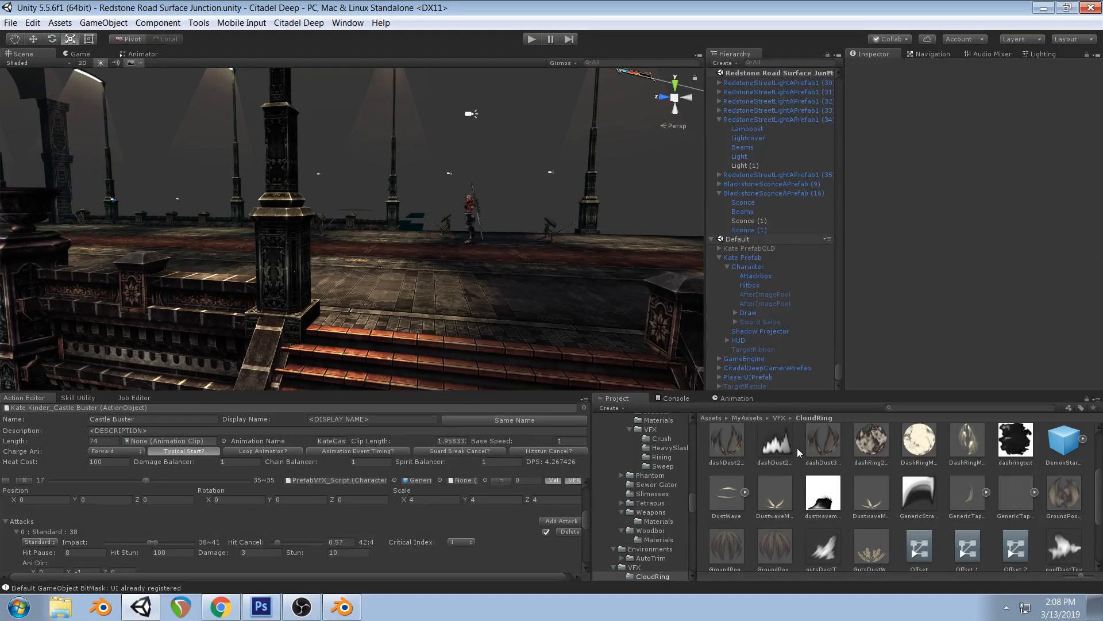
click(343, 607)
scroll(995, 91, up, 3)
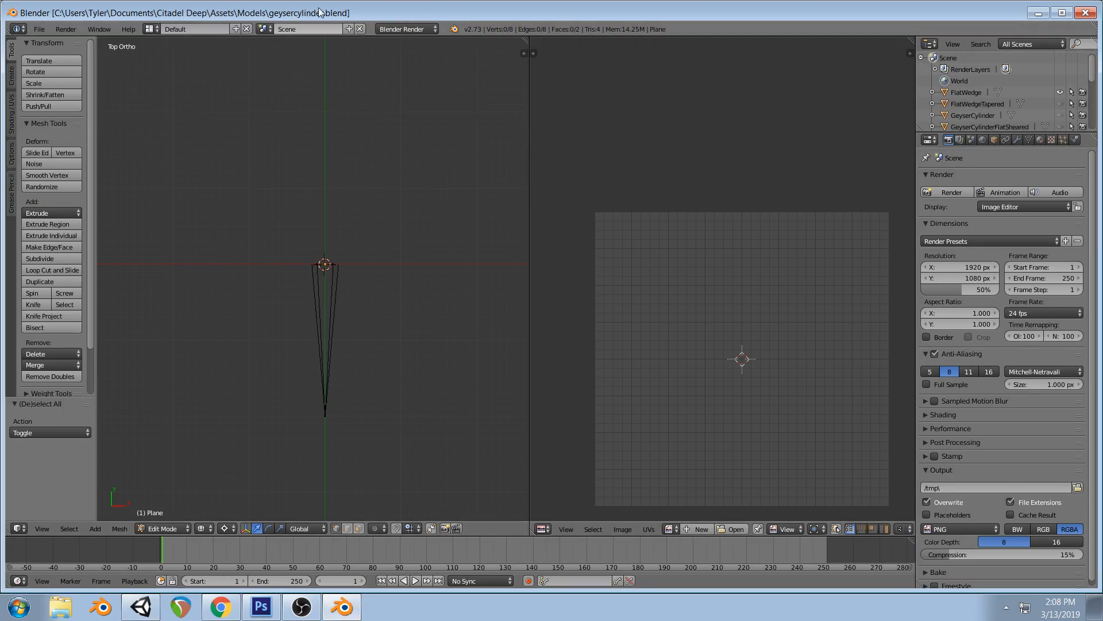
Maximize the Blender window, look through its object list and switch to Unity
click(1062, 13)
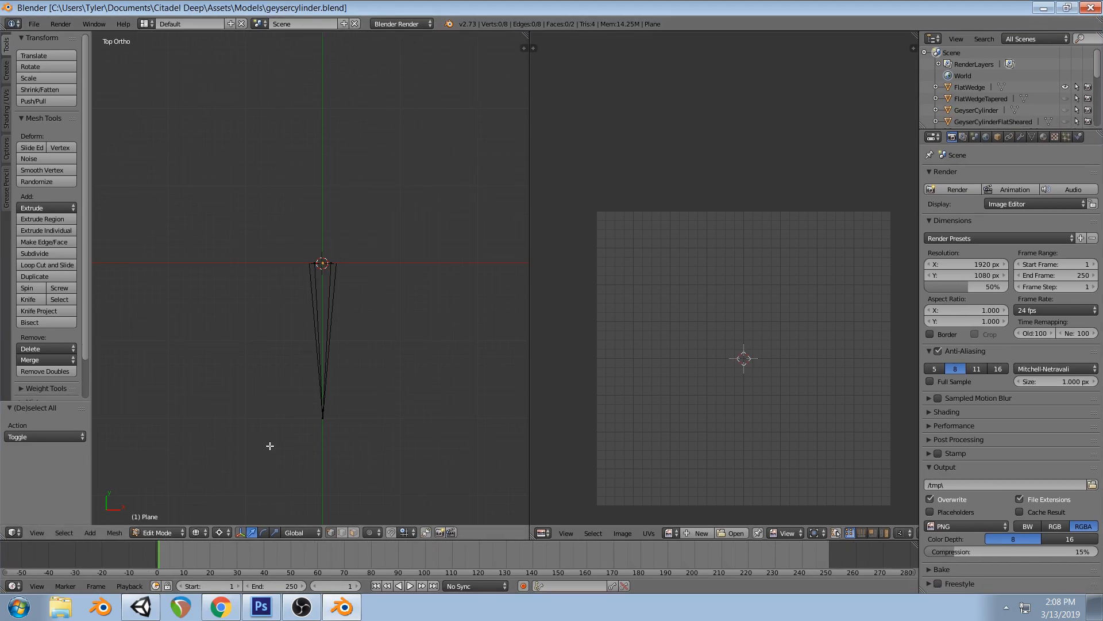
scroll(1014, 75, down, 3)
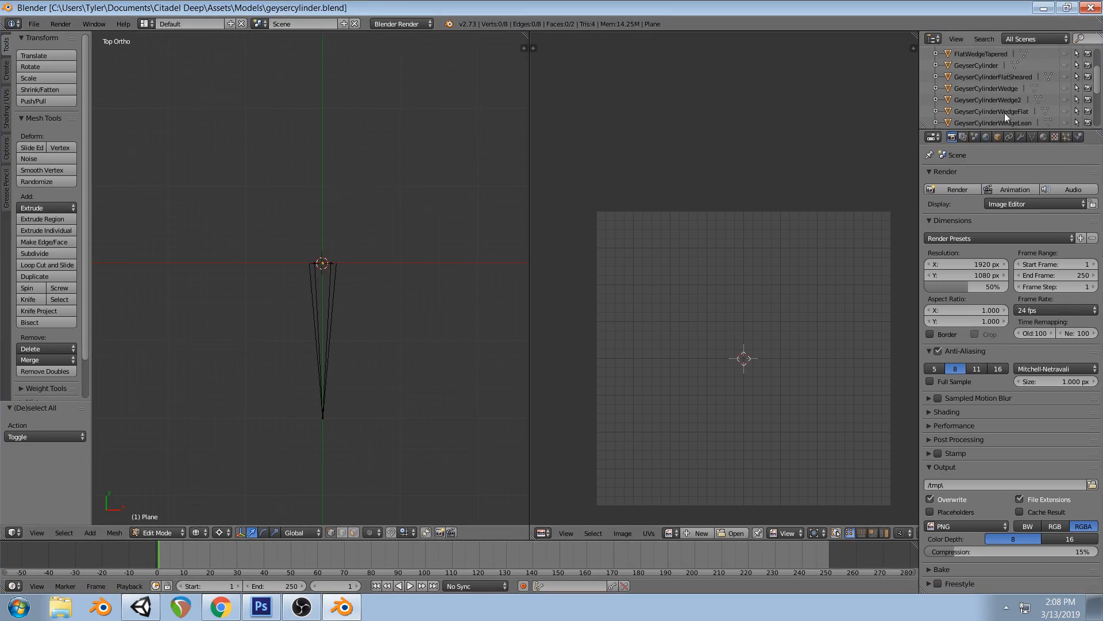
click(140, 606)
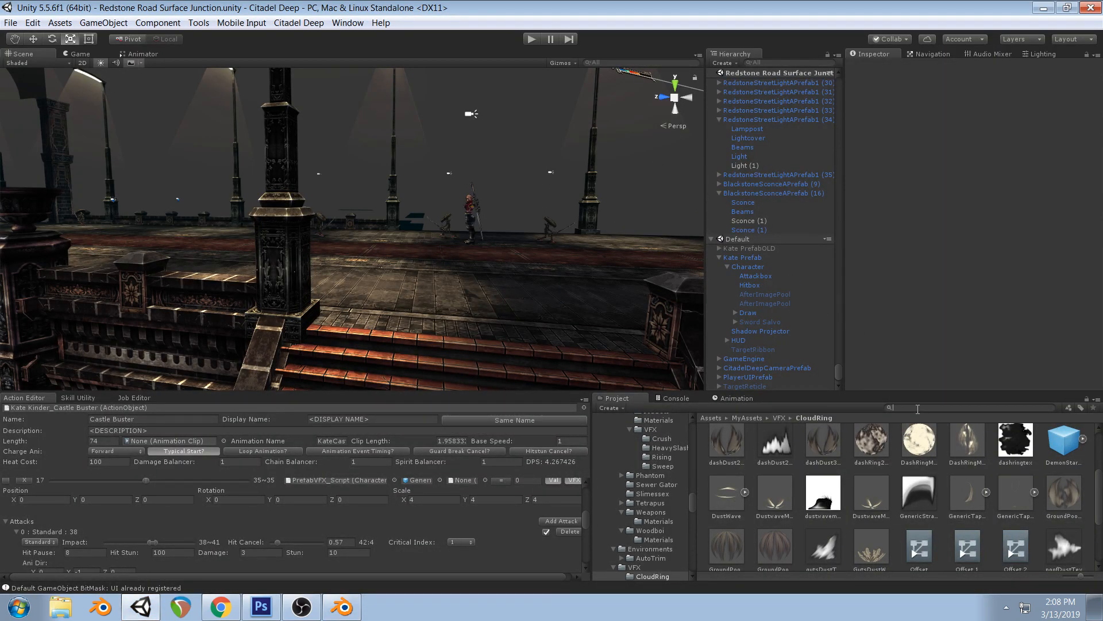
Search the project assets for "flat w" and locate the prefabs used by Castle Buster's VFX entries 17 and 14
text(flat w)
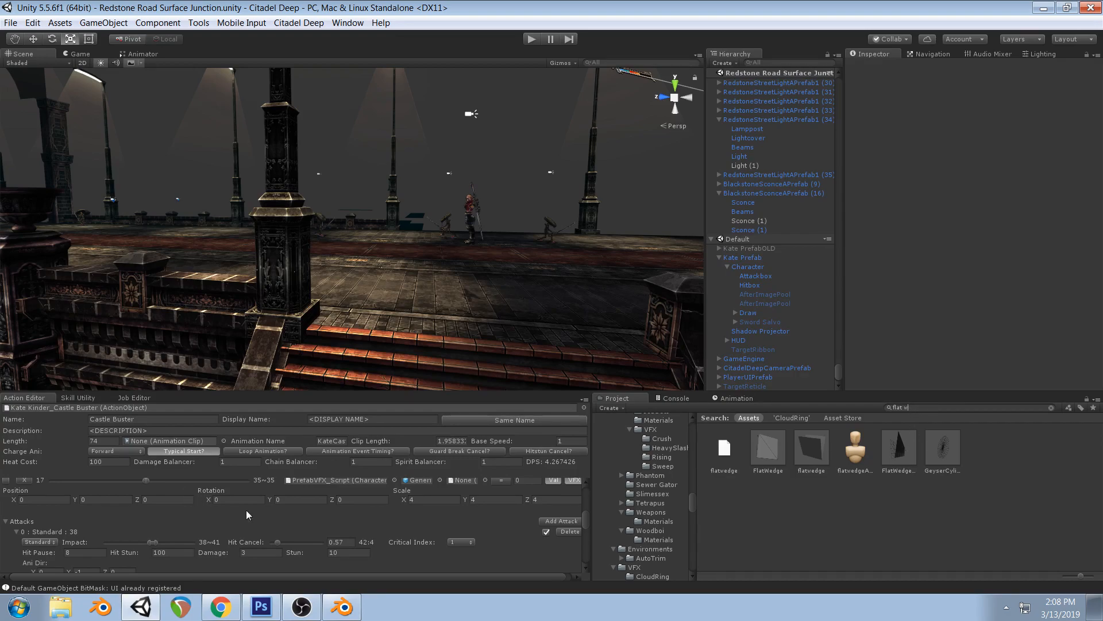
scroll(304, 524, up, 3)
scroll(378, 519, up, 3)
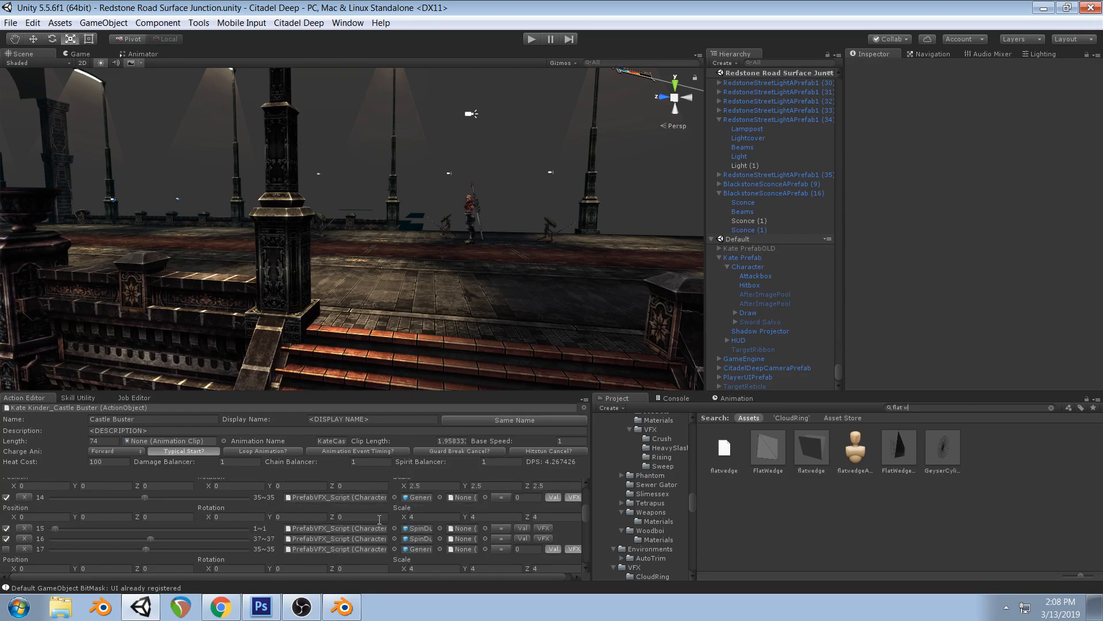
click(416, 548)
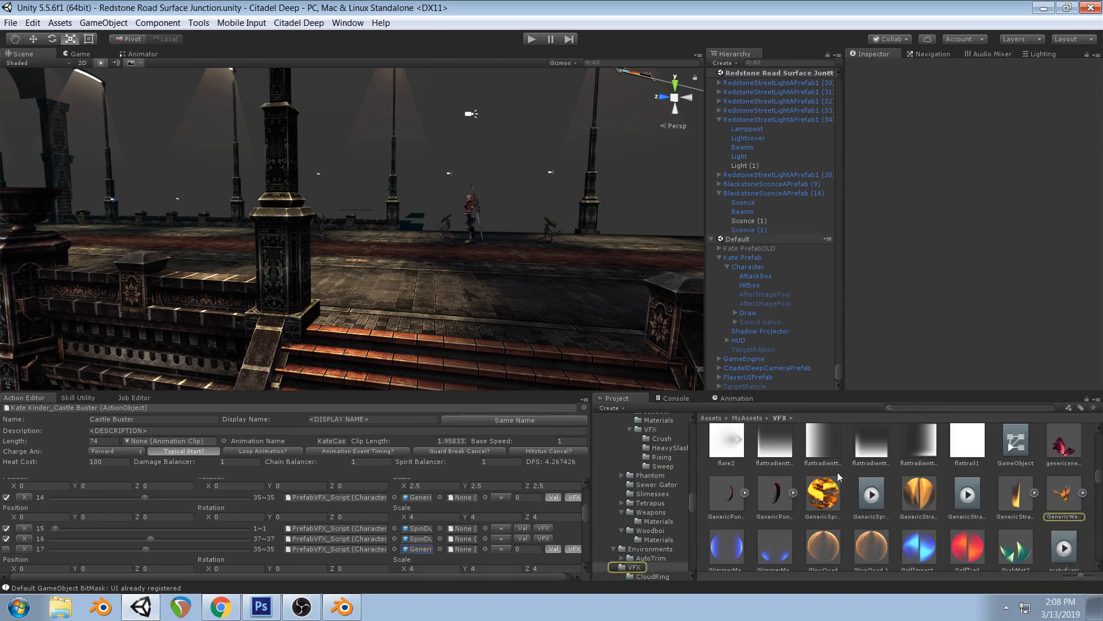
click(418, 497)
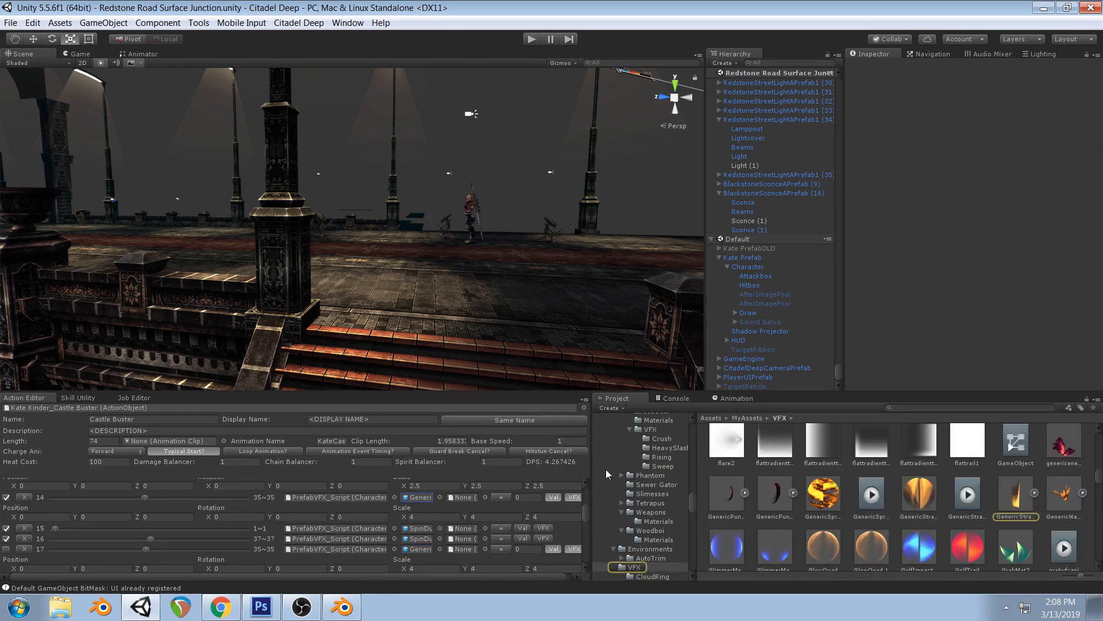
Place GenericStraightSlashPrefab in the scene near the stairs, at about X 1193.6, Z -473.7, and raise it to about Y -58.1
alt+drag(479, 268, 488, 239)
drag(1030, 503, 369, 258)
key(w)
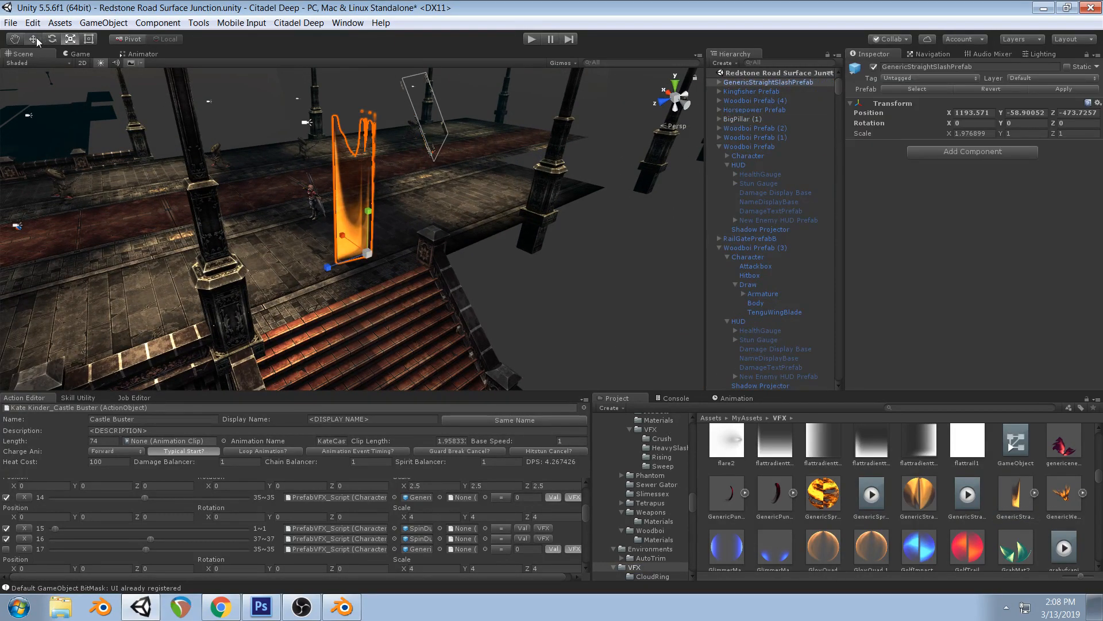
drag(374, 212, 374, 201)
Expand the placed slash down to its Mesh object and locate the material assigned to it among the project assets
click(721, 83)
click(727, 90)
click(727, 90)
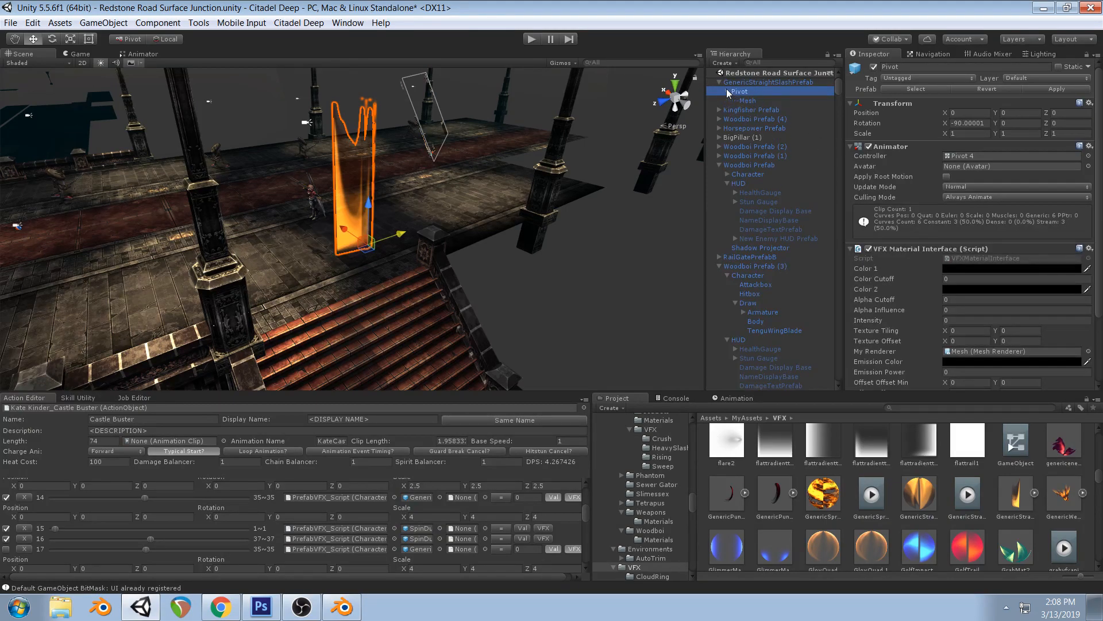
click(747, 100)
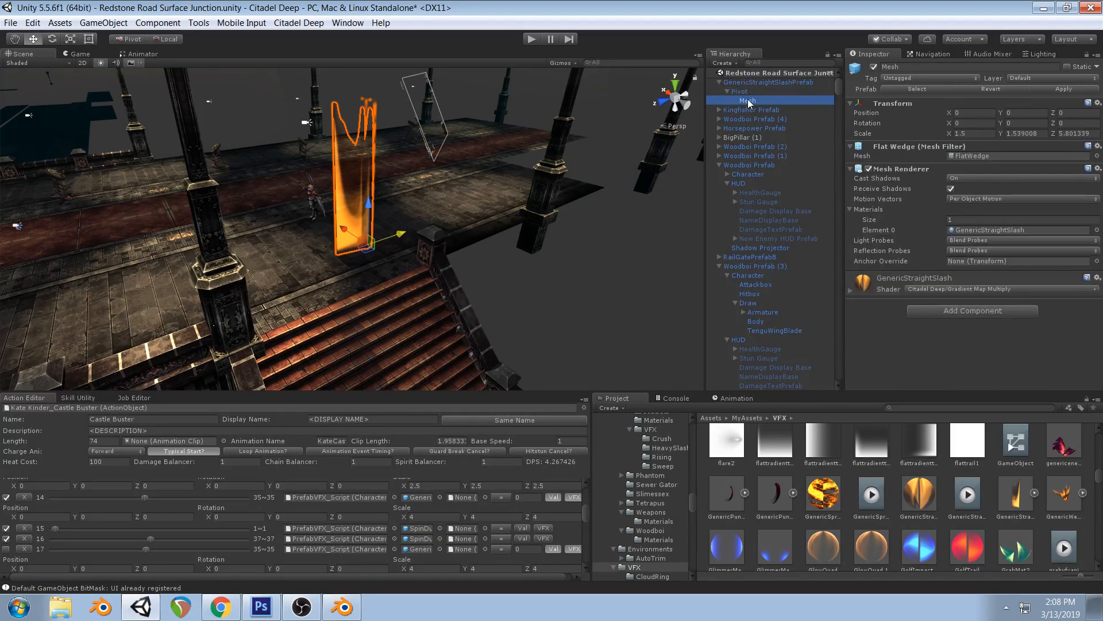
click(851, 289)
click(974, 230)
Duplicate the GenericStraightSlash material, rename the copy TutorialFlatSlash and reselect the slash's Mesh object
click(923, 488)
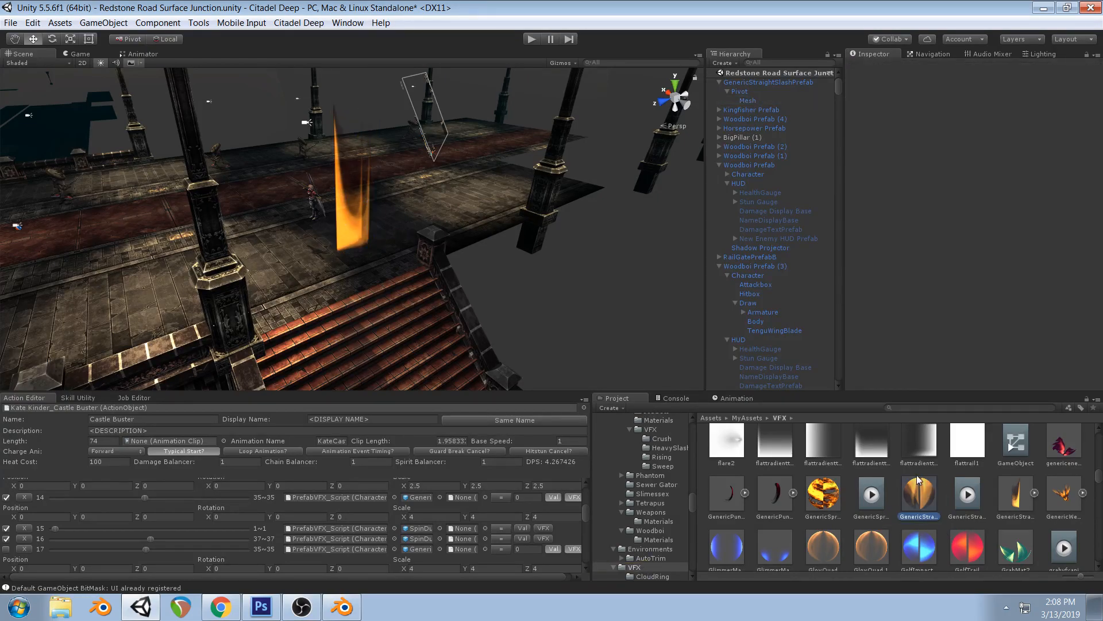
click(968, 497)
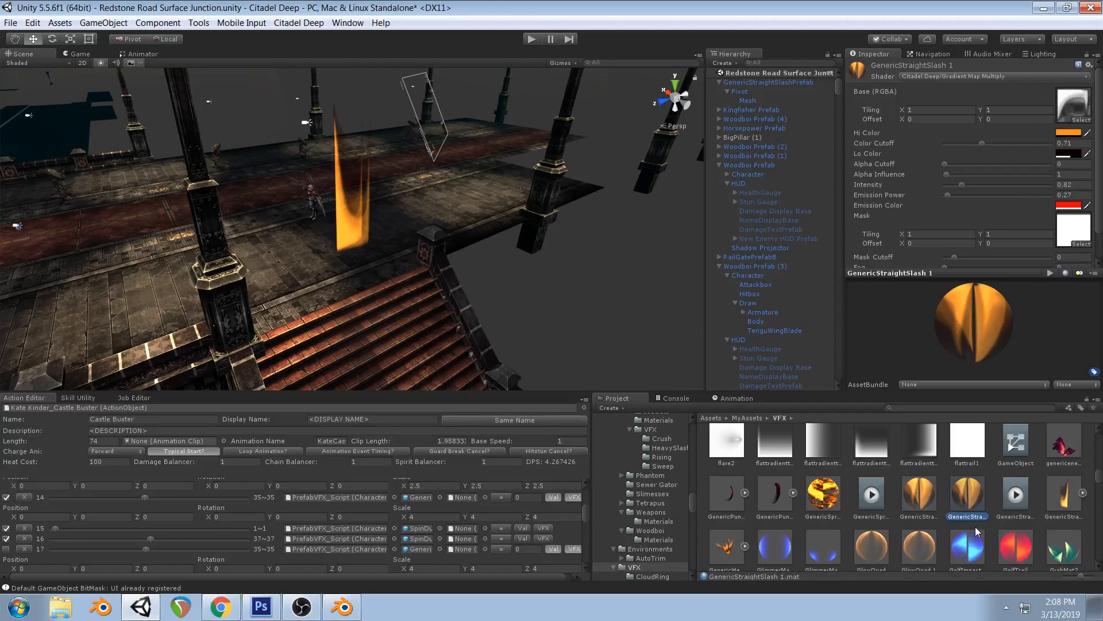
click(966, 516)
text(TutorialFlatSlash)
key(Return)
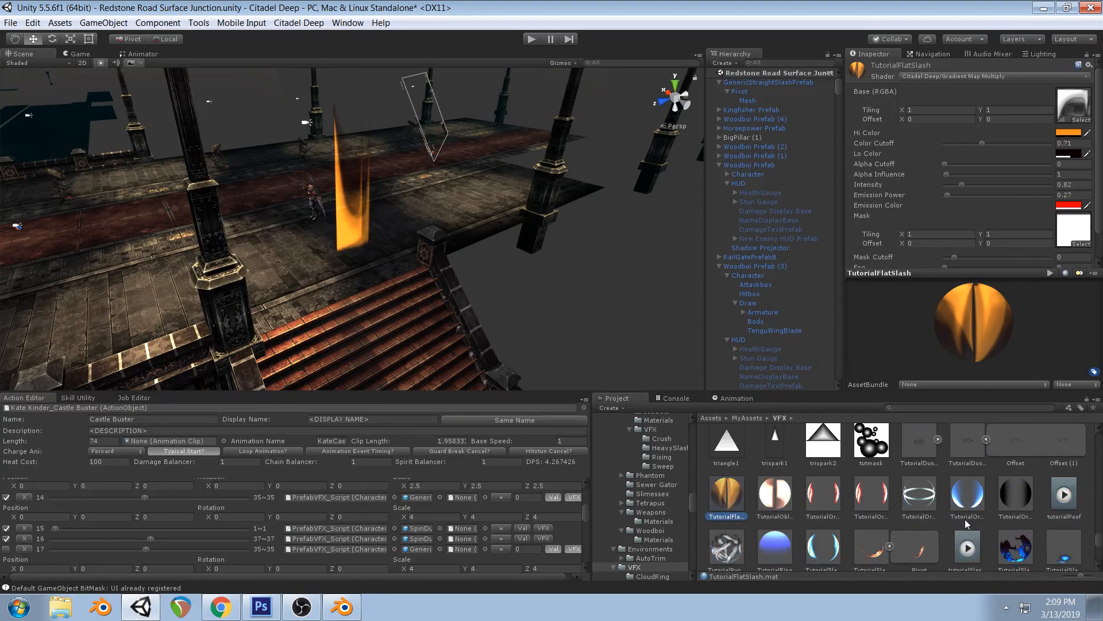
click(745, 102)
click(1089, 156)
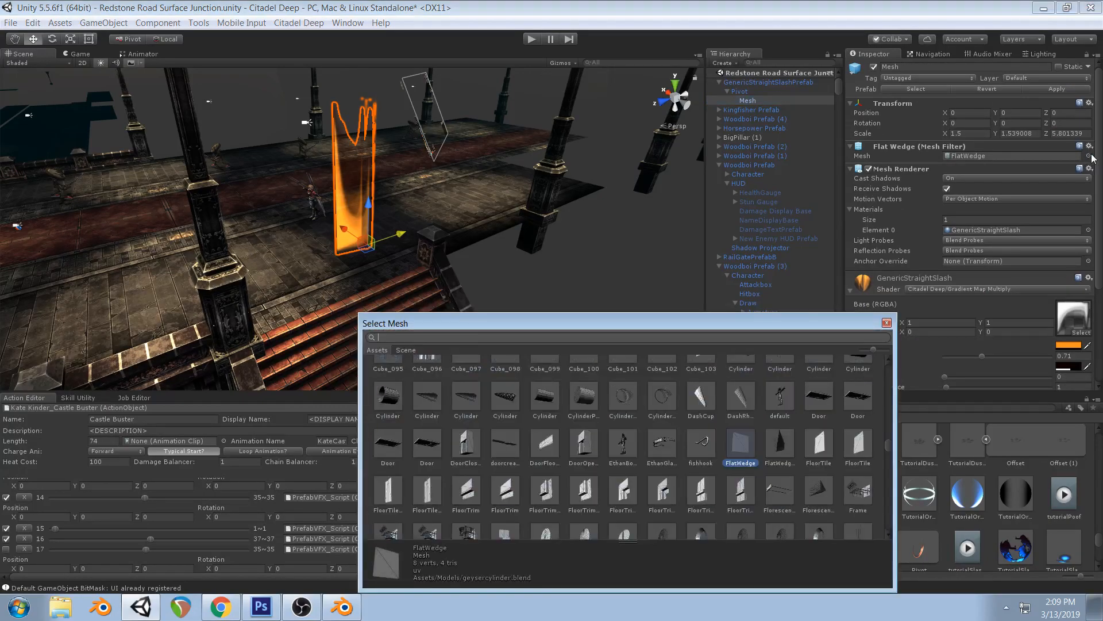
text(tut)
key(BackSpace)
key(BackSpace)
key(BackSpace)
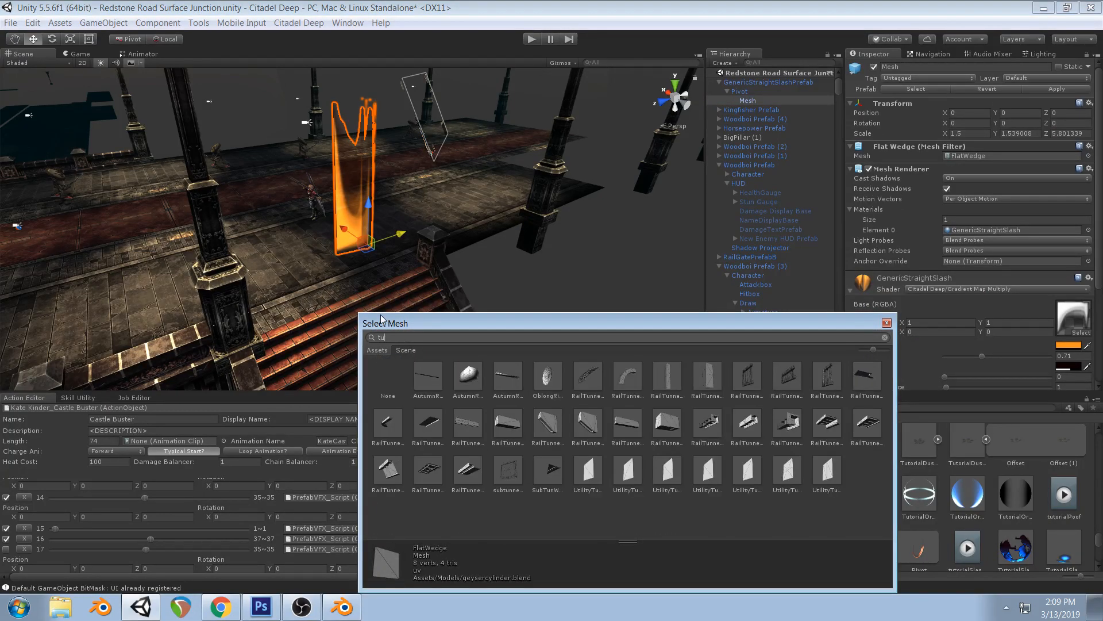
click(887, 323)
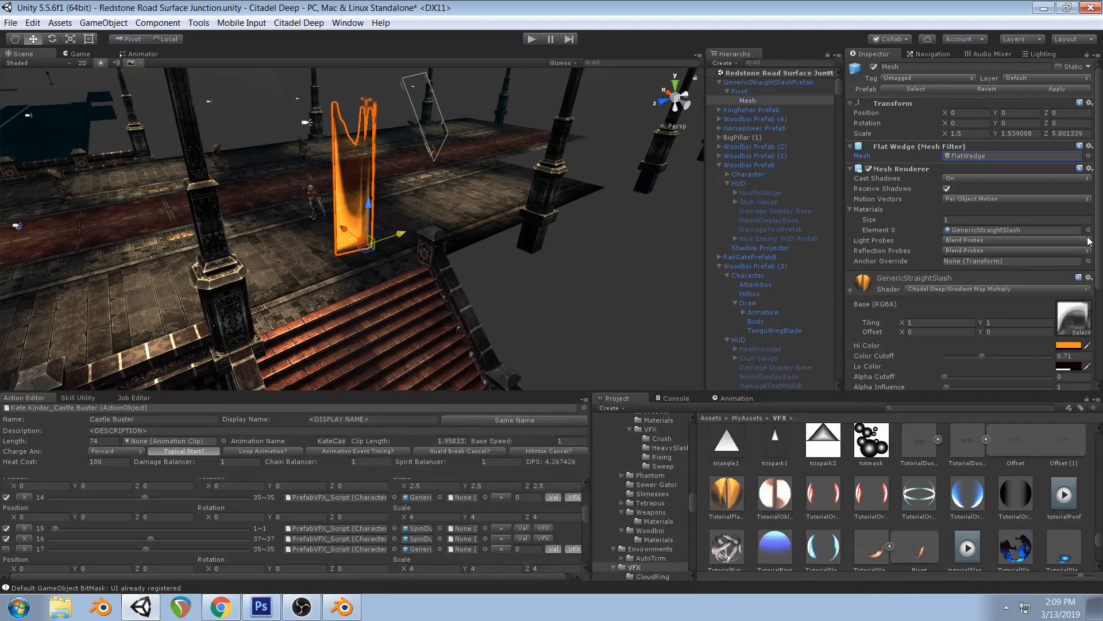
Search the materials for "tuto fla" and assign TutorialFlatSlash to the Mesh object's renderer
click(1088, 230)
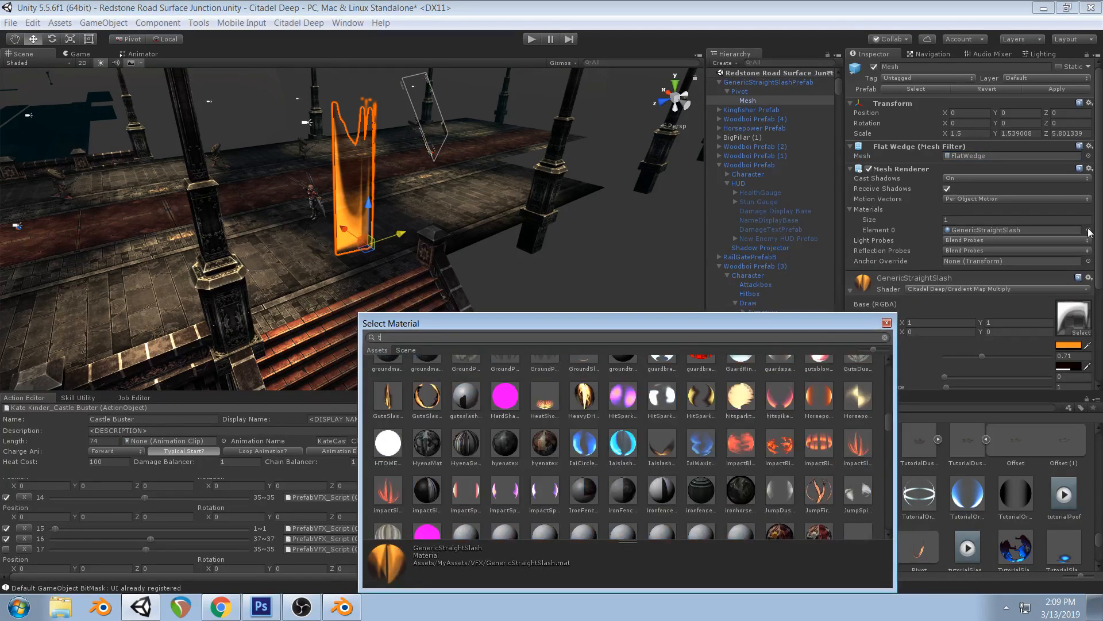
text(tuto)
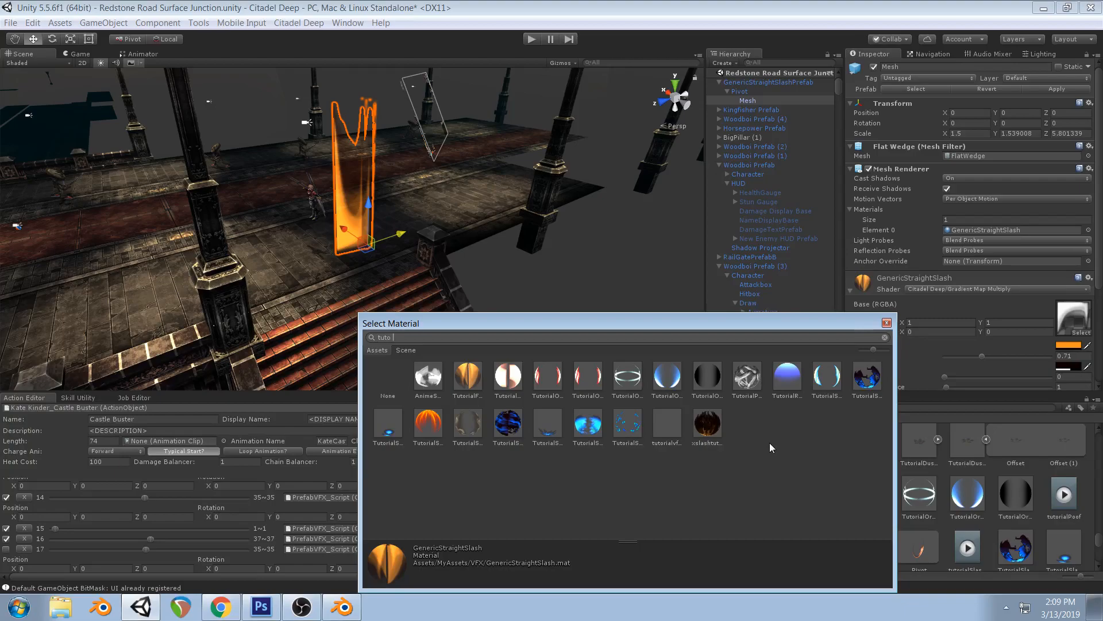
text( fla)
double_click(434, 379)
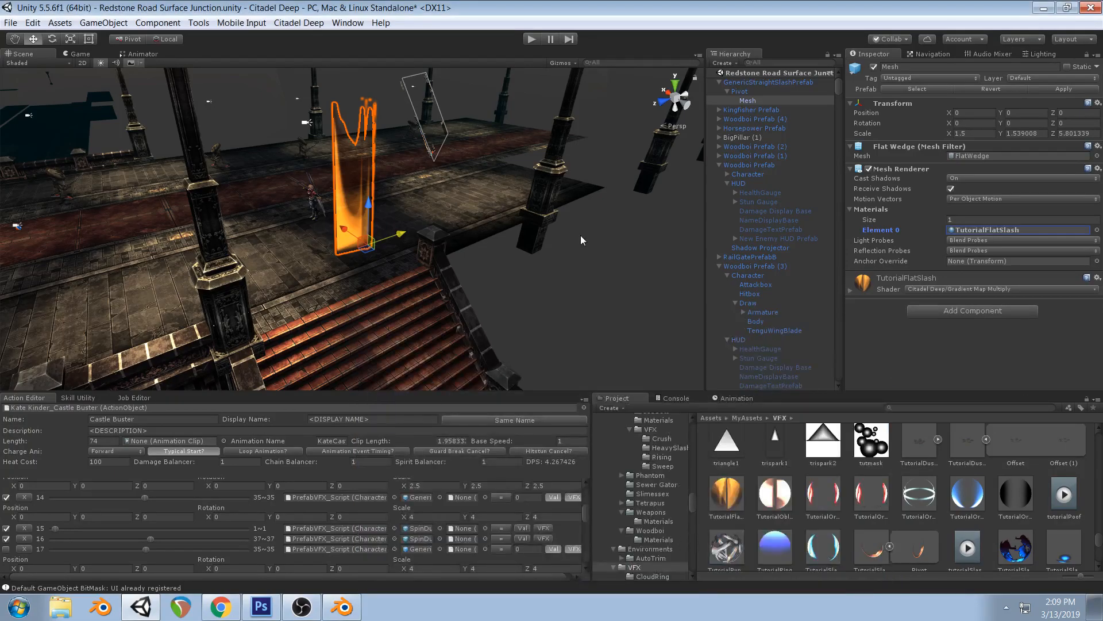
Break the placed slash's prefab connection and select its root object, GenericStraightSlashPrefab
mouse_move(745, 102)
mouse_down()
mouse_move(743, 87)
mouse_move(743, 103)
mouse_up()
click(592, 327)
click(785, 81)
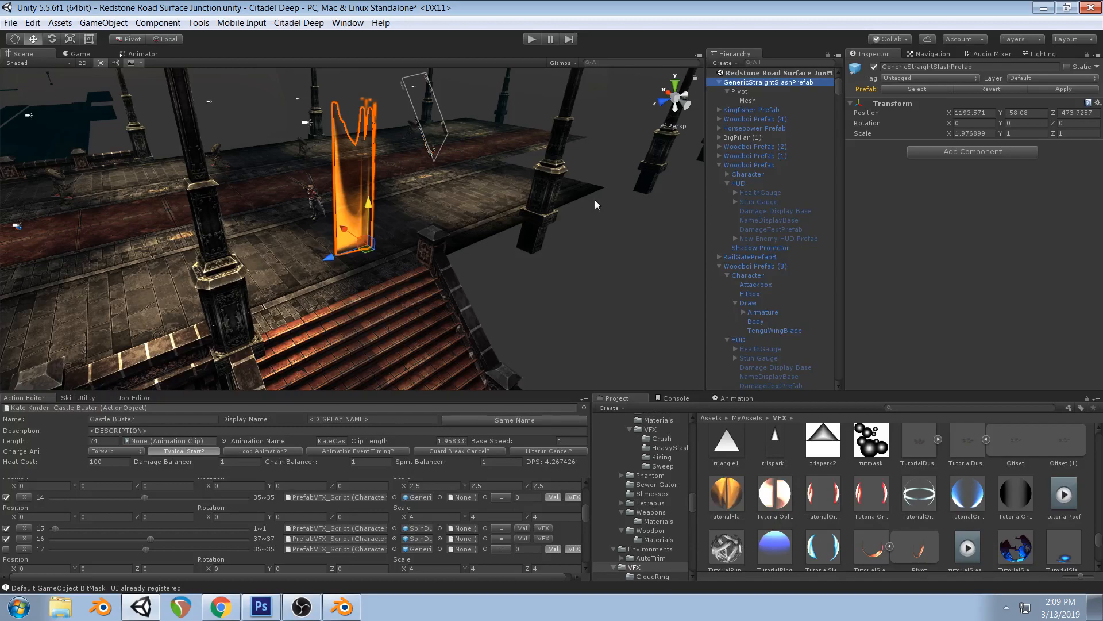
Examine the transforms and components of the slash's root, Pivot and Mesh objects, and the VFX entries in the Action Editor
click(749, 101)
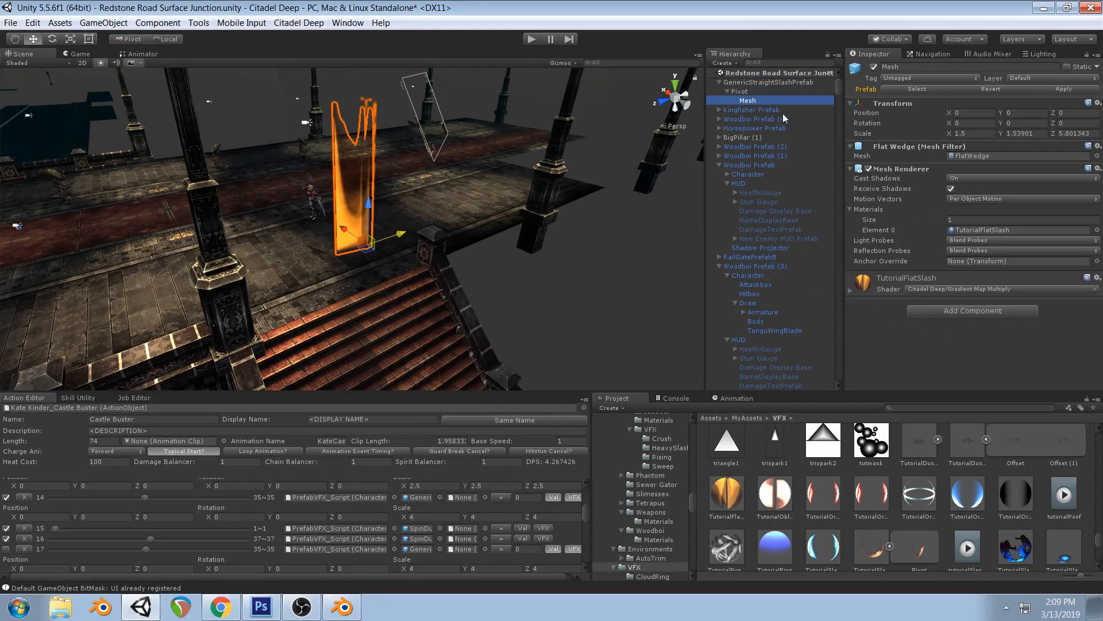
click(750, 83)
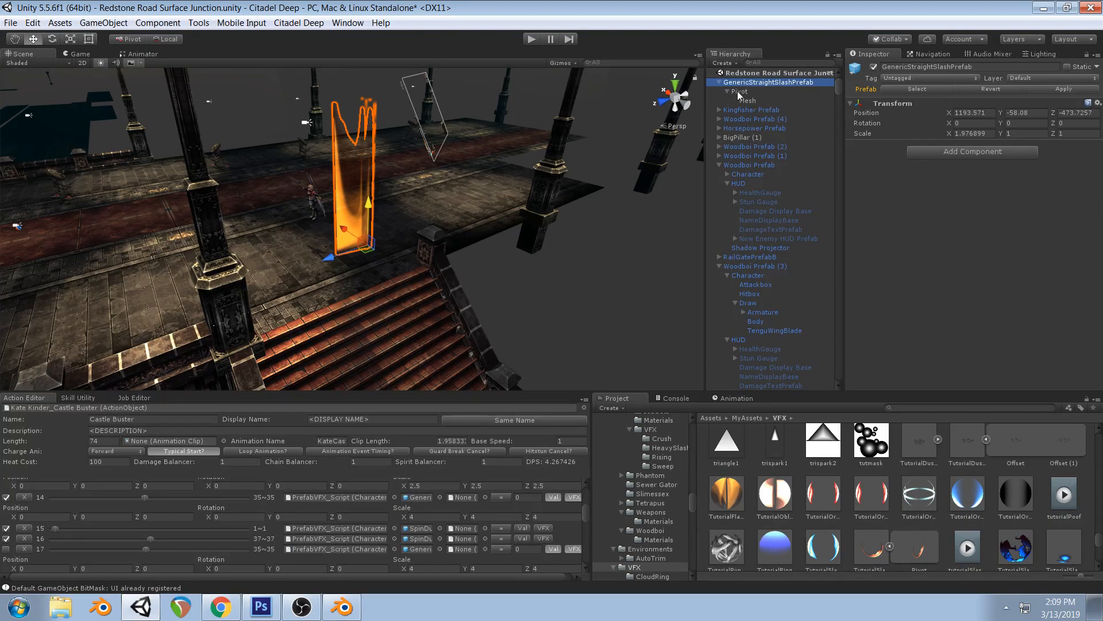
click(740, 92)
click(742, 100)
click(740, 92)
click(748, 101)
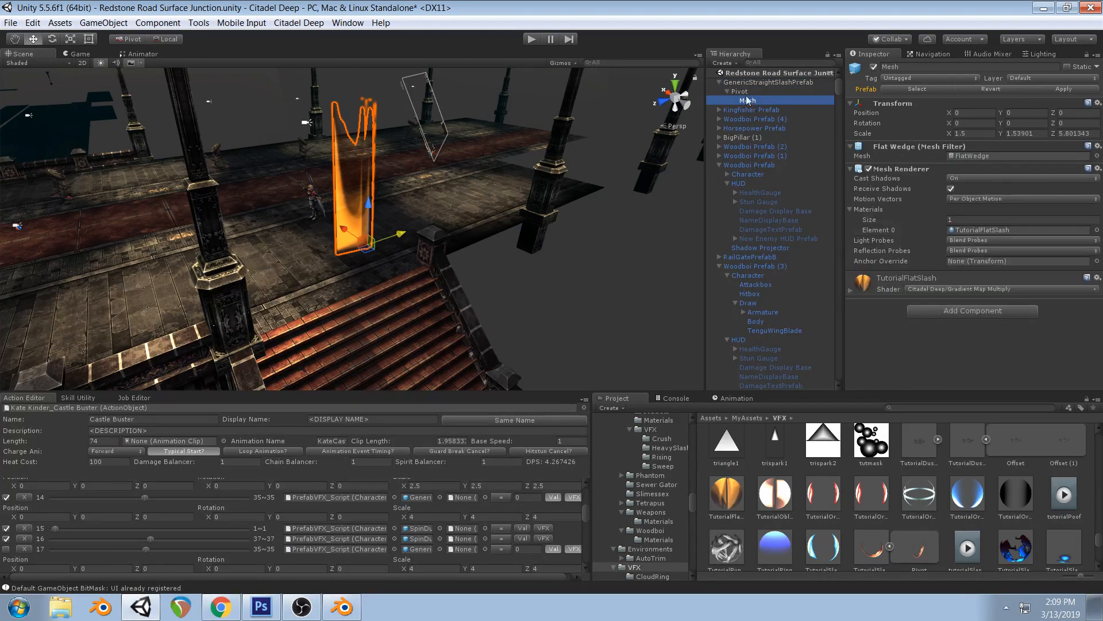
click(748, 83)
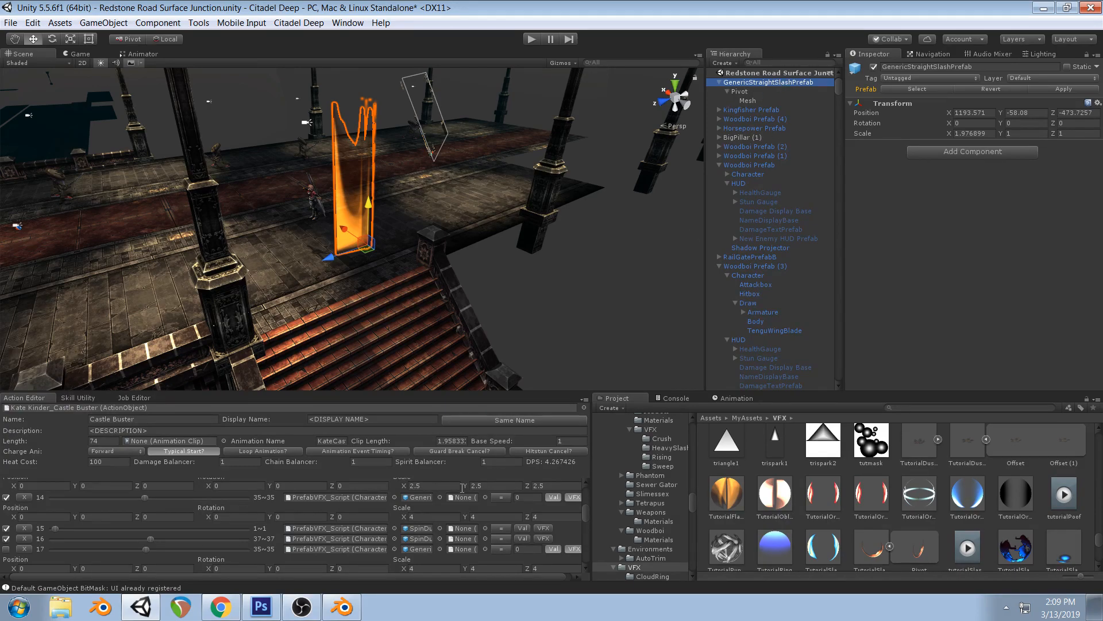
scroll(228, 506, down, 3)
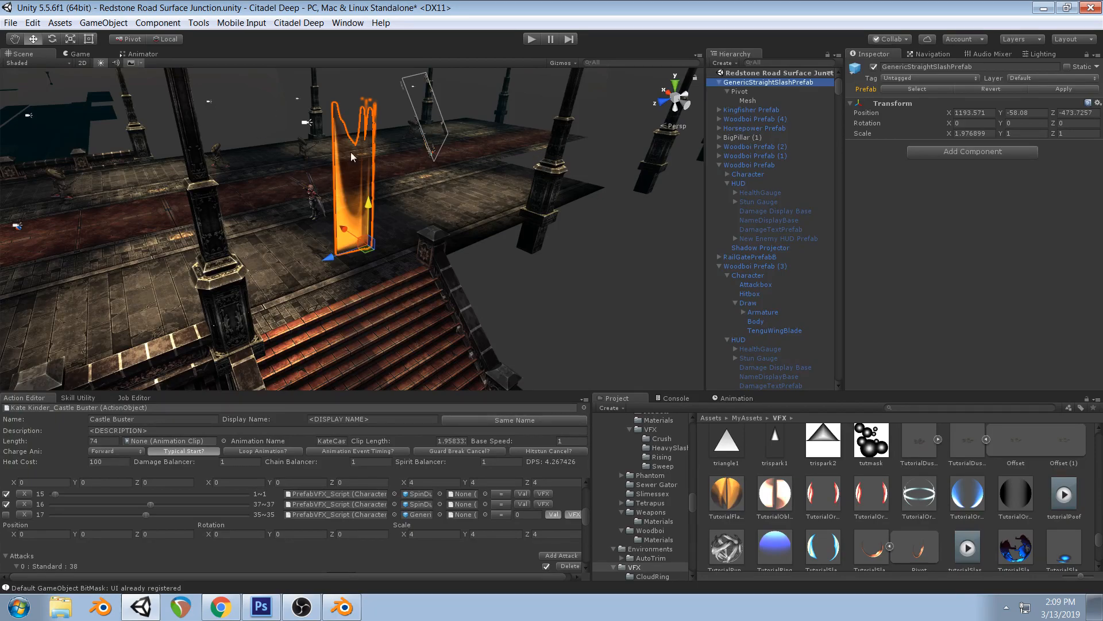
click(740, 92)
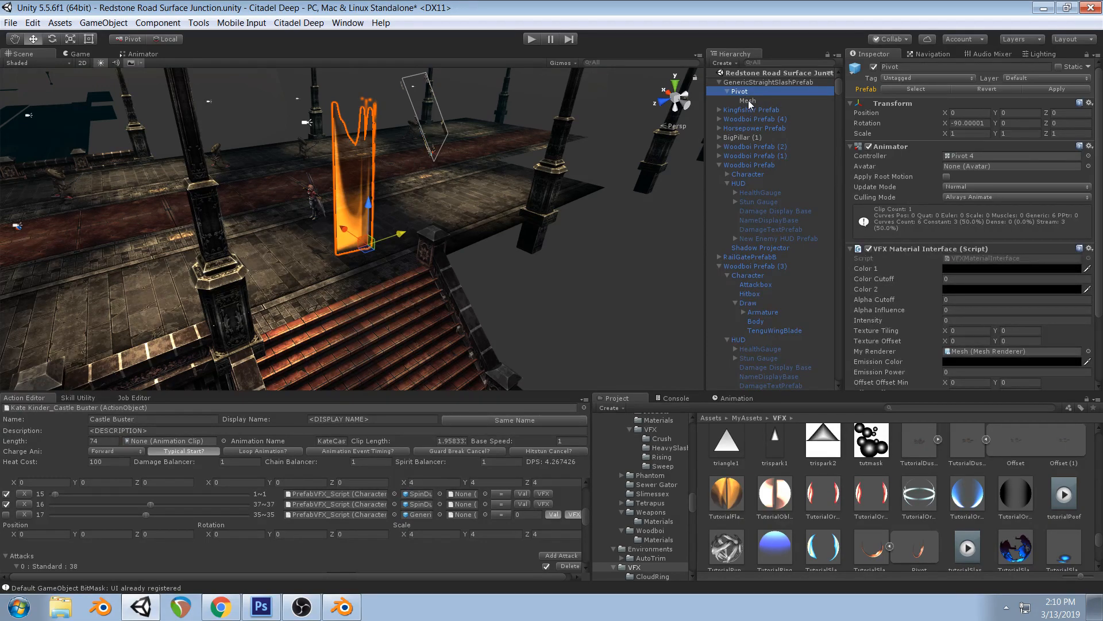
click(749, 102)
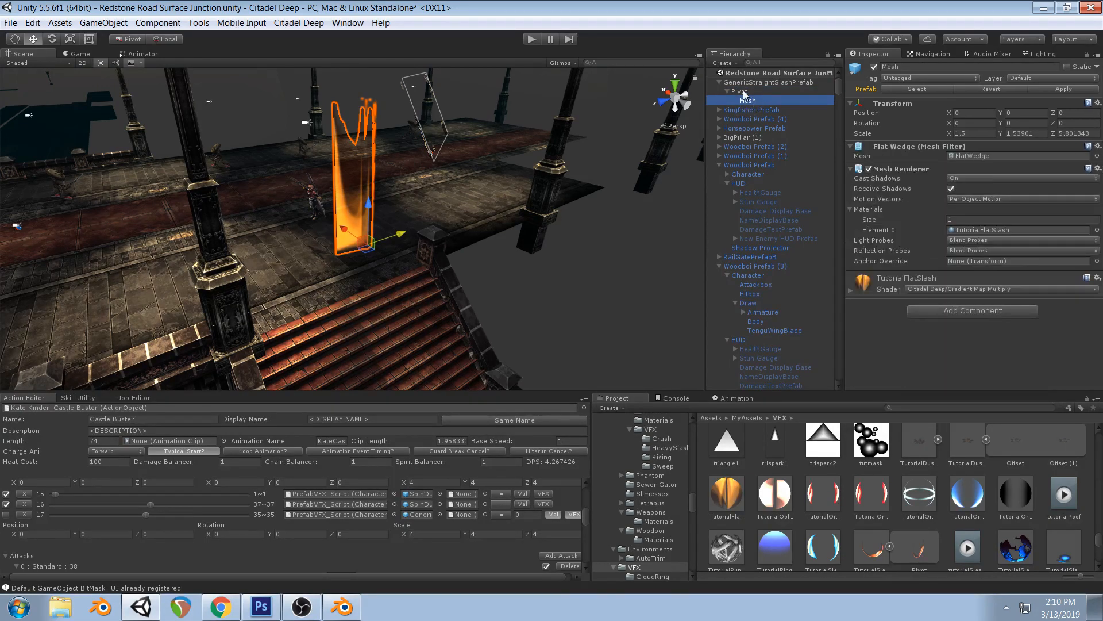
click(741, 92)
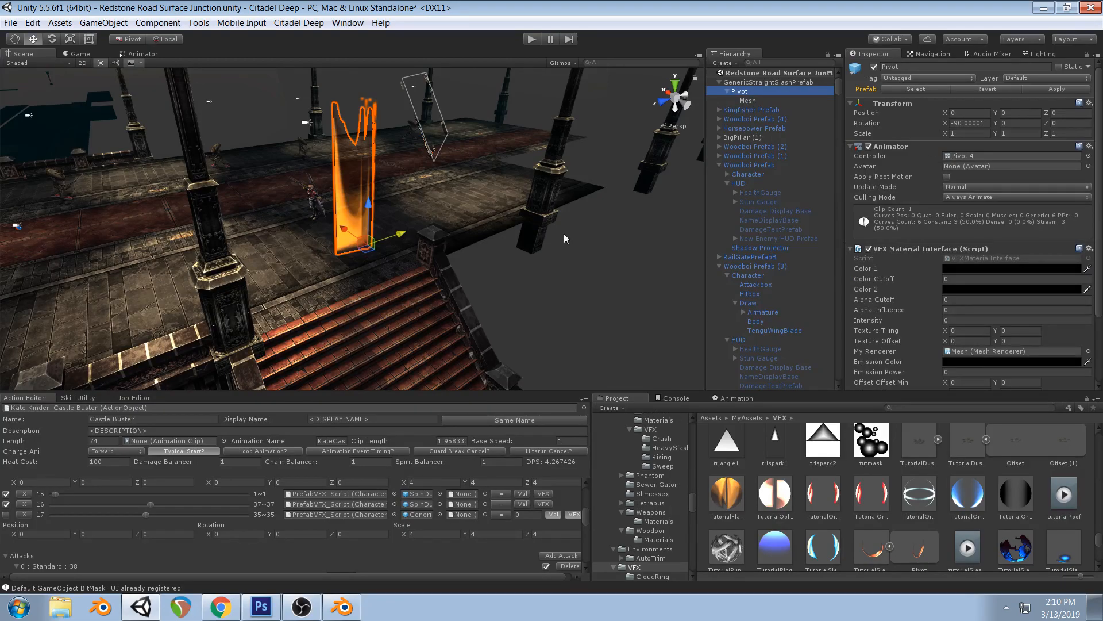
click(747, 101)
click(750, 82)
click(749, 101)
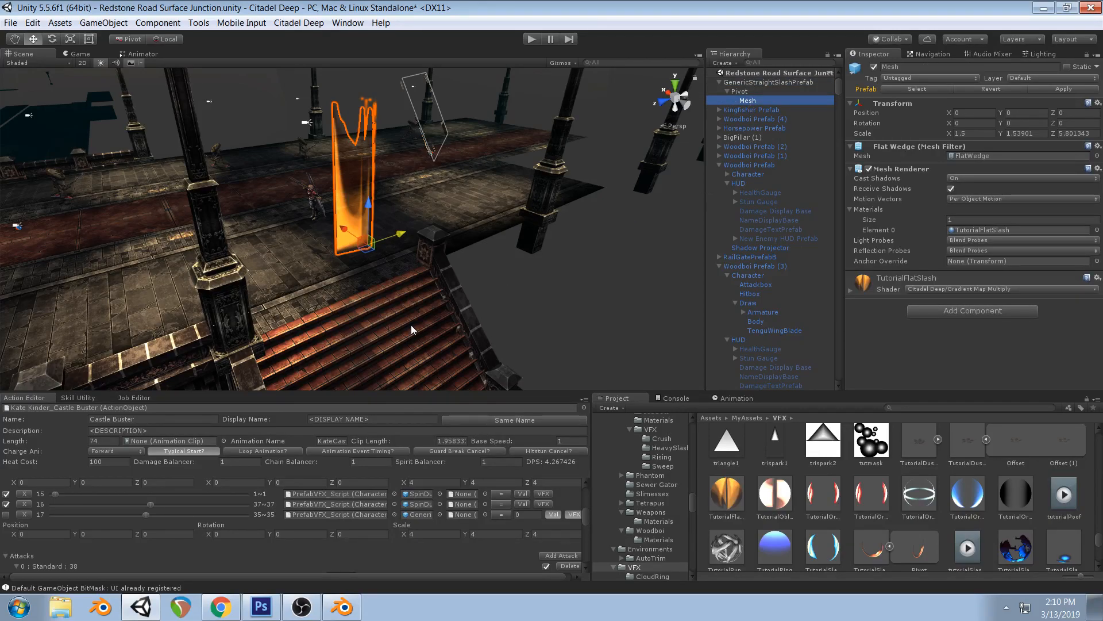
Glance at the Twitch dashboard, return to Unity and search the available meshes for "tut" for the Mesh object's filter
click(221, 606)
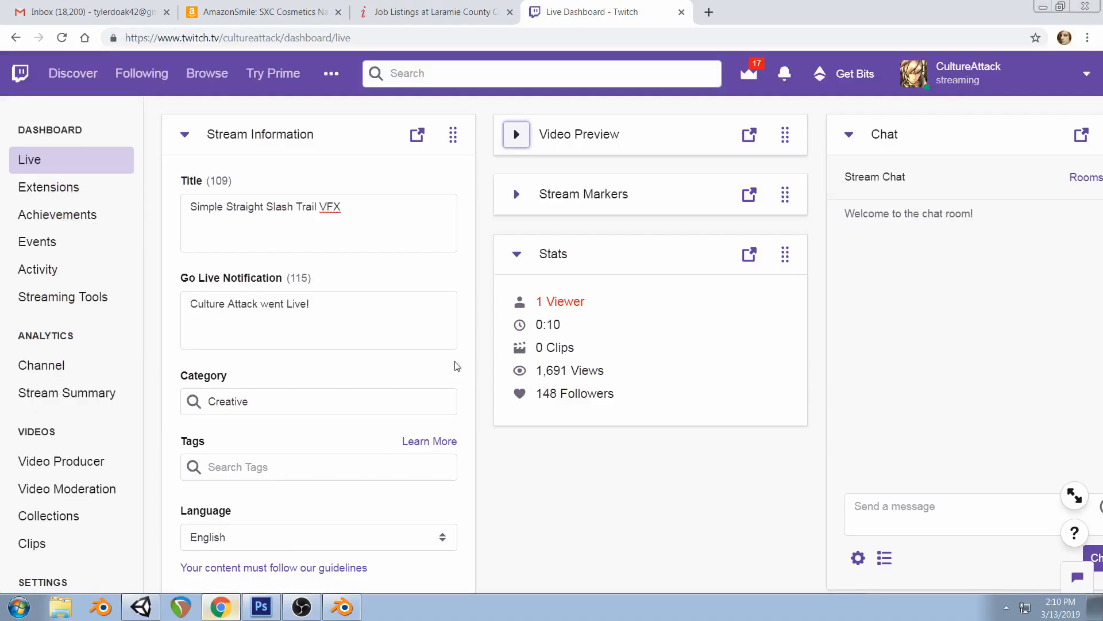
click(142, 600)
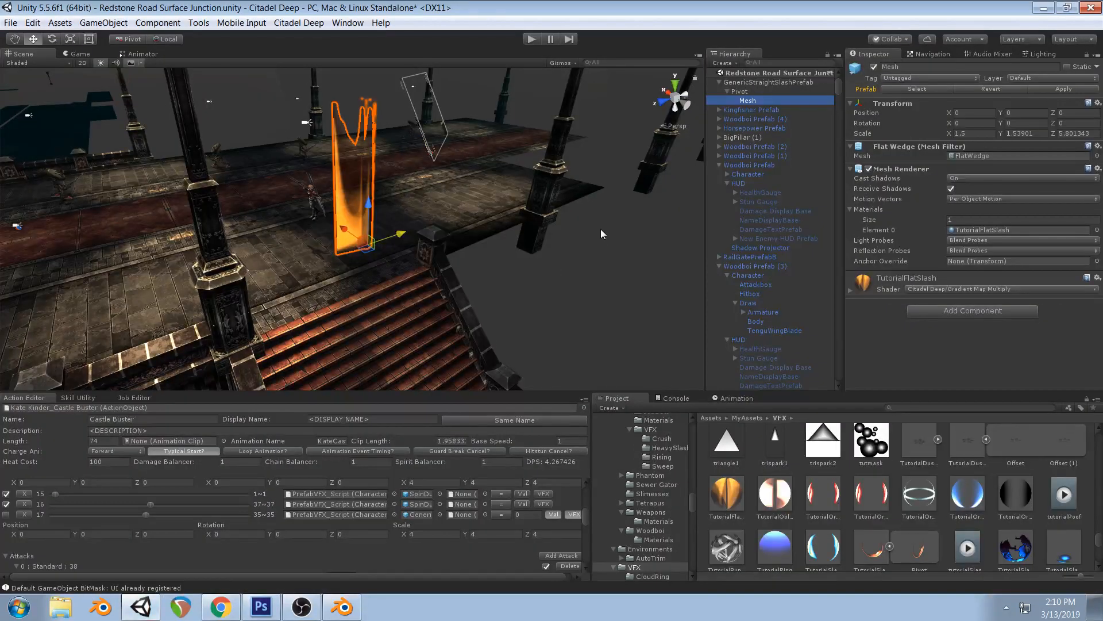
click(1097, 156)
text(tut)
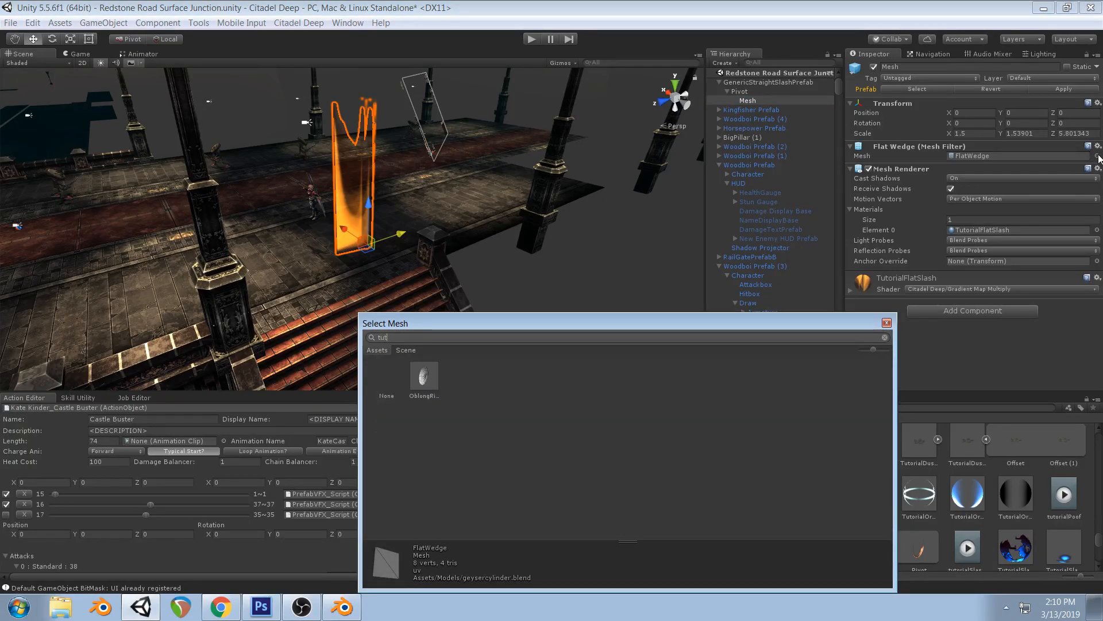
Switch to Blender and return the wedge plane to Object Mode
click(340, 606)
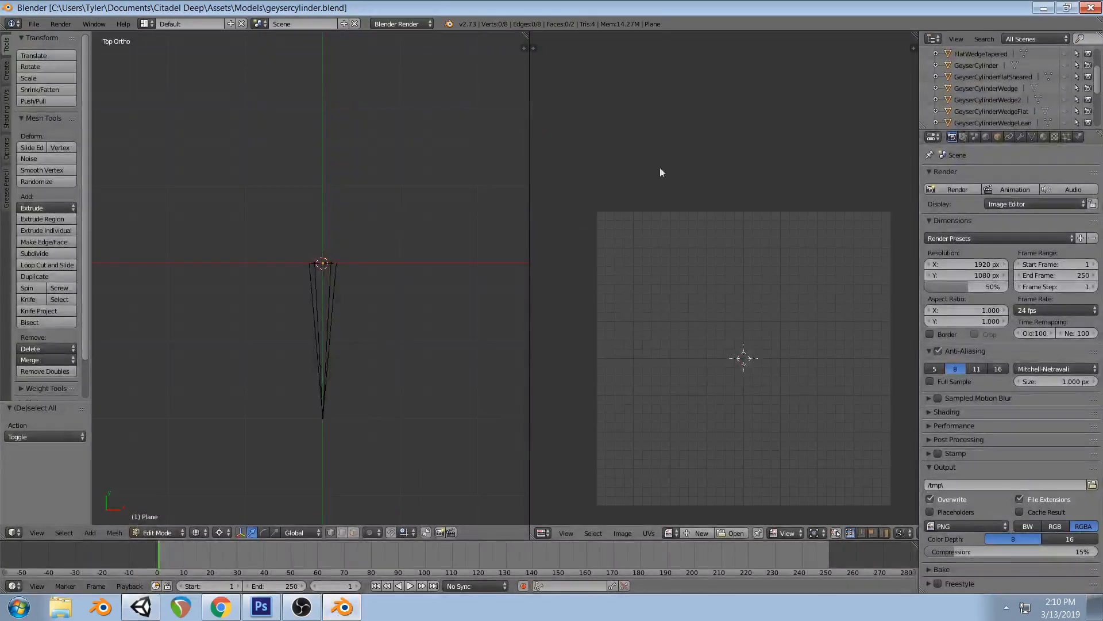
scroll(1021, 98, up, 3)
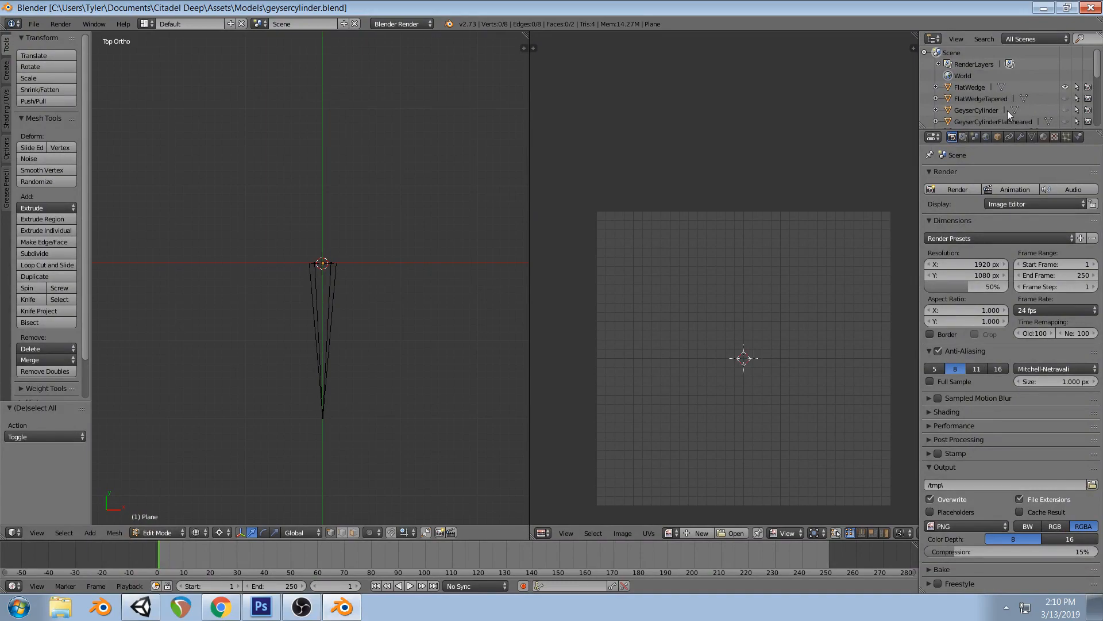
key(Tab)
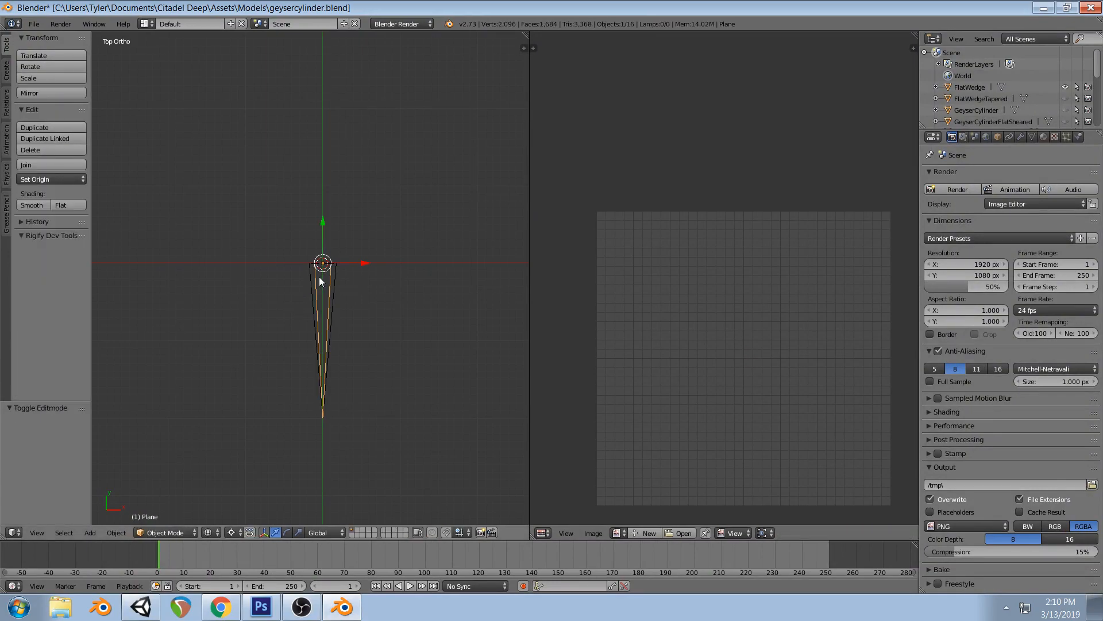
Rename the Plane object as TutorialWedge and save geysercylinder.blend over the existing file
scroll(1034, 95, down, 5)
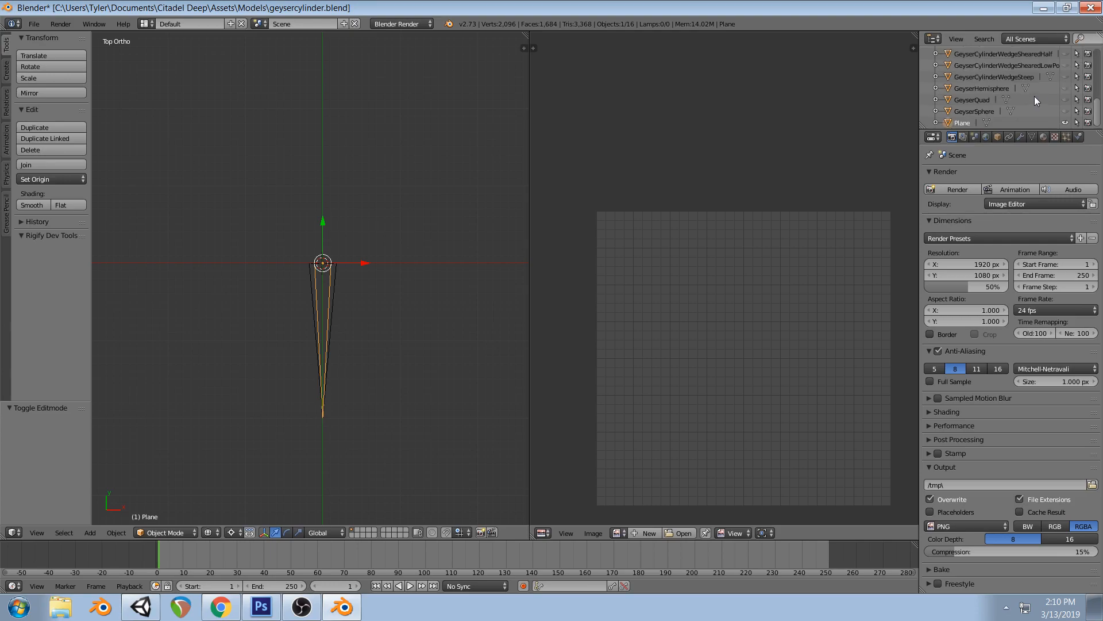
double_click(964, 123)
text(TutorialWedge)
key(Return)
scroll(994, 120, up, 3)
click(996, 77)
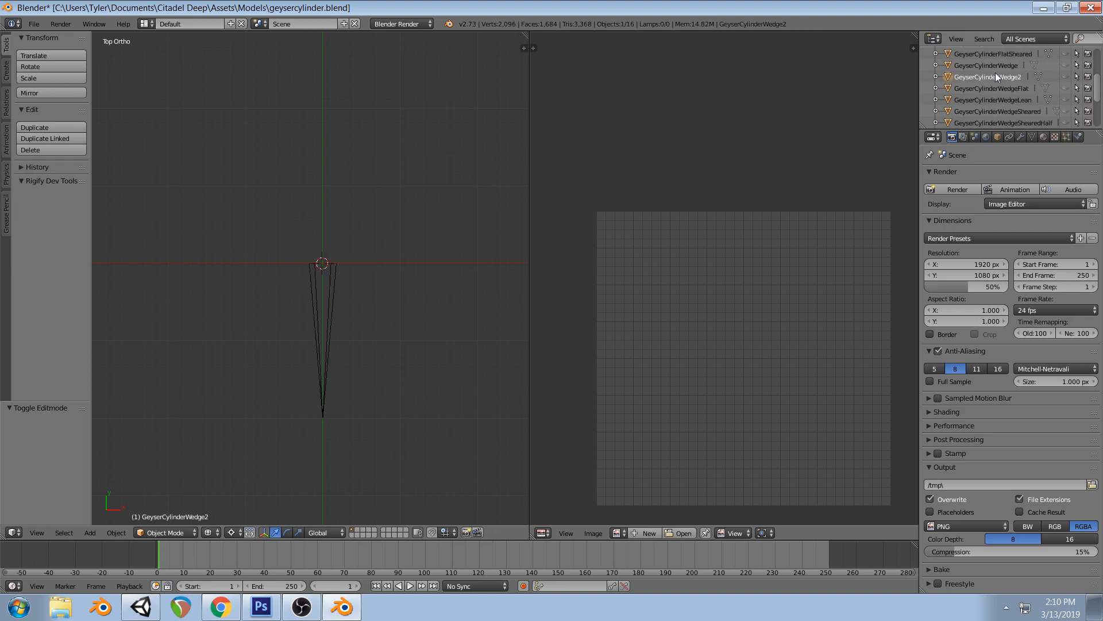
right_click(315, 275)
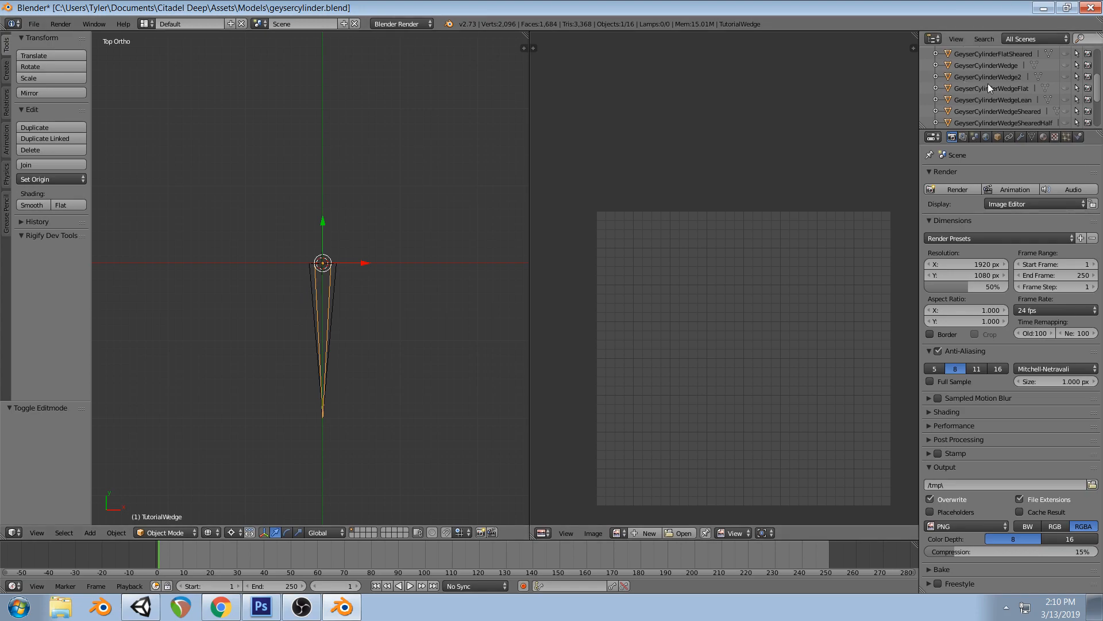
scroll(988, 84, down, 3)
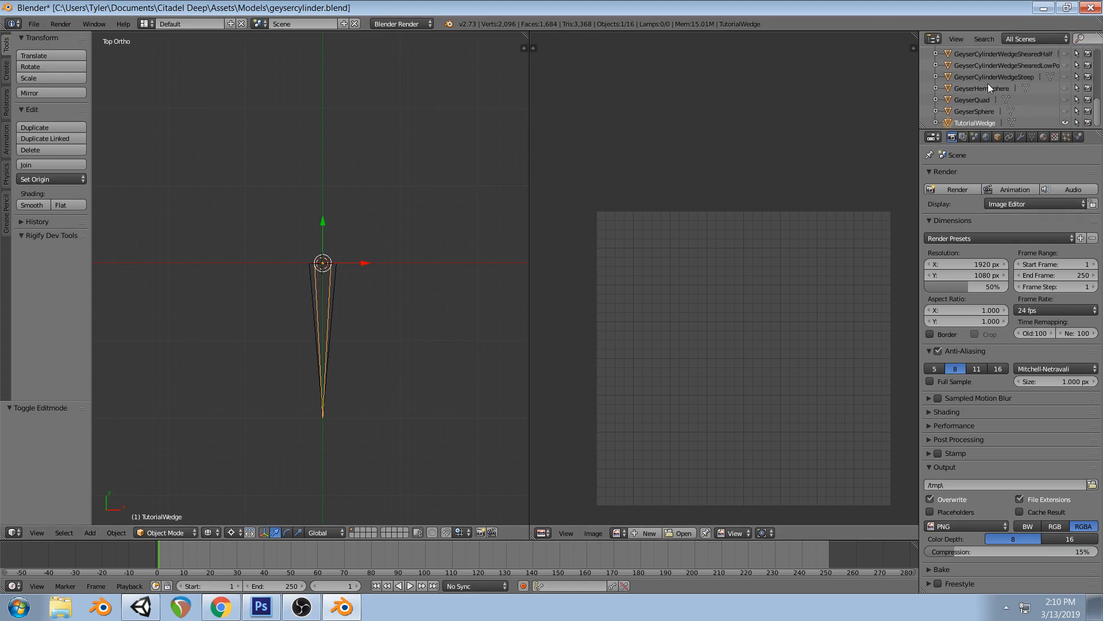
key(ctrl+s)
click(428, 357)
Switch to Unity and assign the TutorialWedge mesh to the Mesh object's filter
click(141, 607)
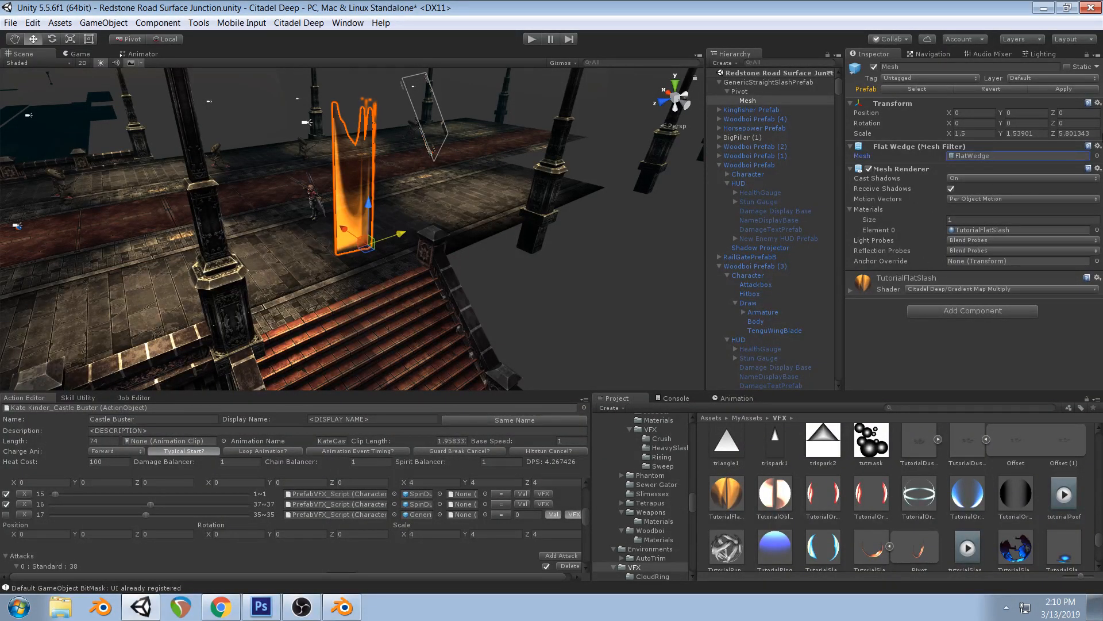
click(1097, 156)
text(tuto)
double_click(424, 376)
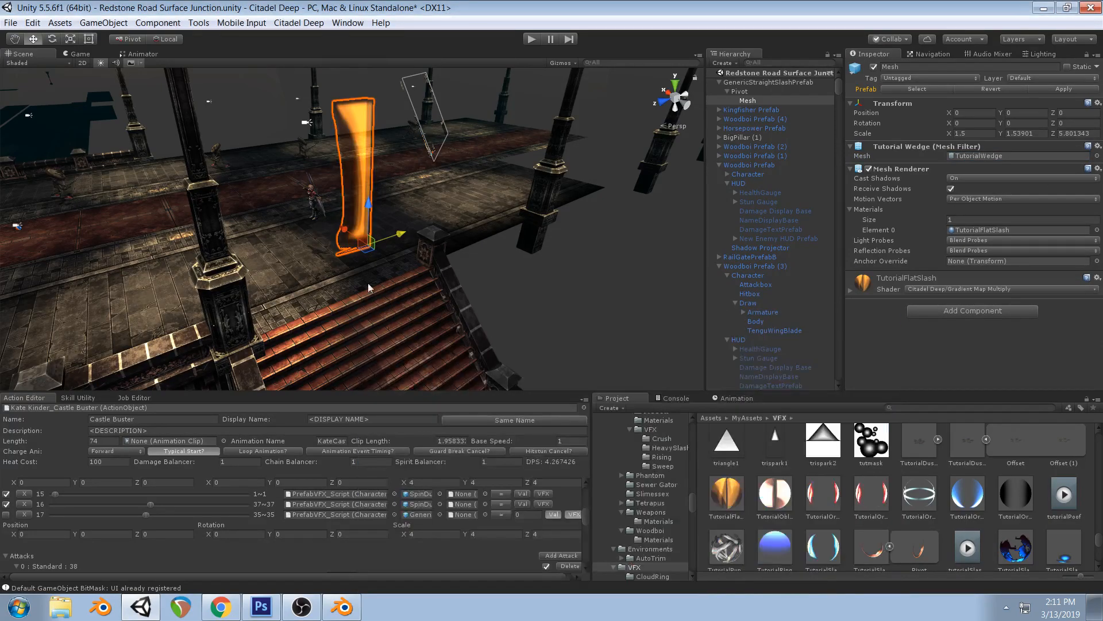
mouse_move(509, 280)
right_down()
mouse_move(419, 185)
mouse_move(498, 263)
right_up()
middle_drag(498, 263, 511, 280)
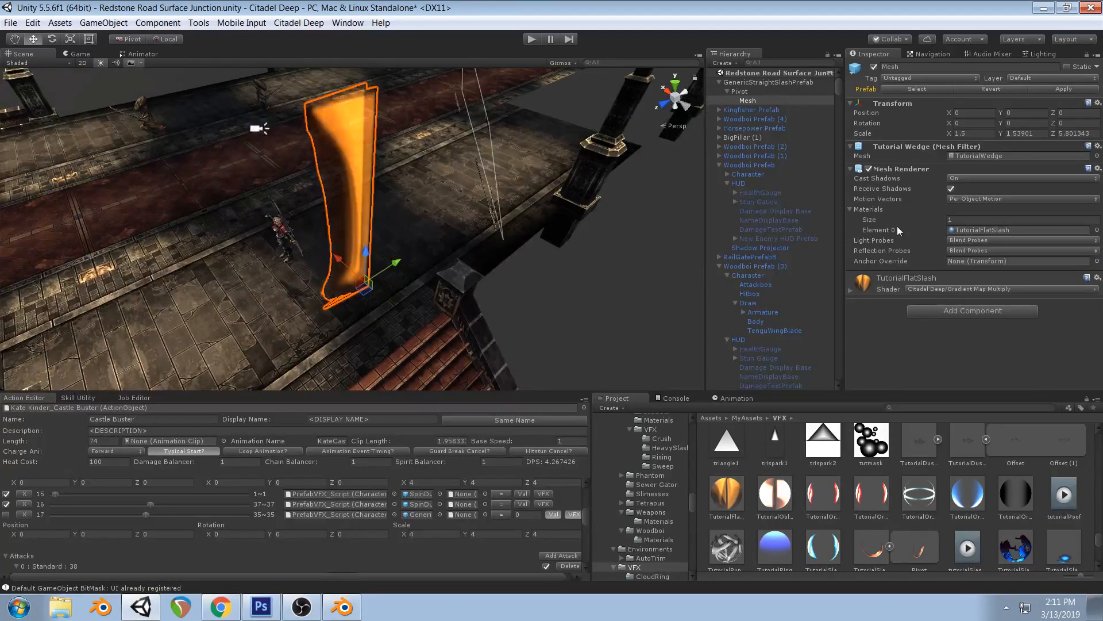
Locate the base texture of the TutorialFlatSlash material in the project and duplicate GenericStraightSlashTex
click(851, 292)
click(1072, 316)
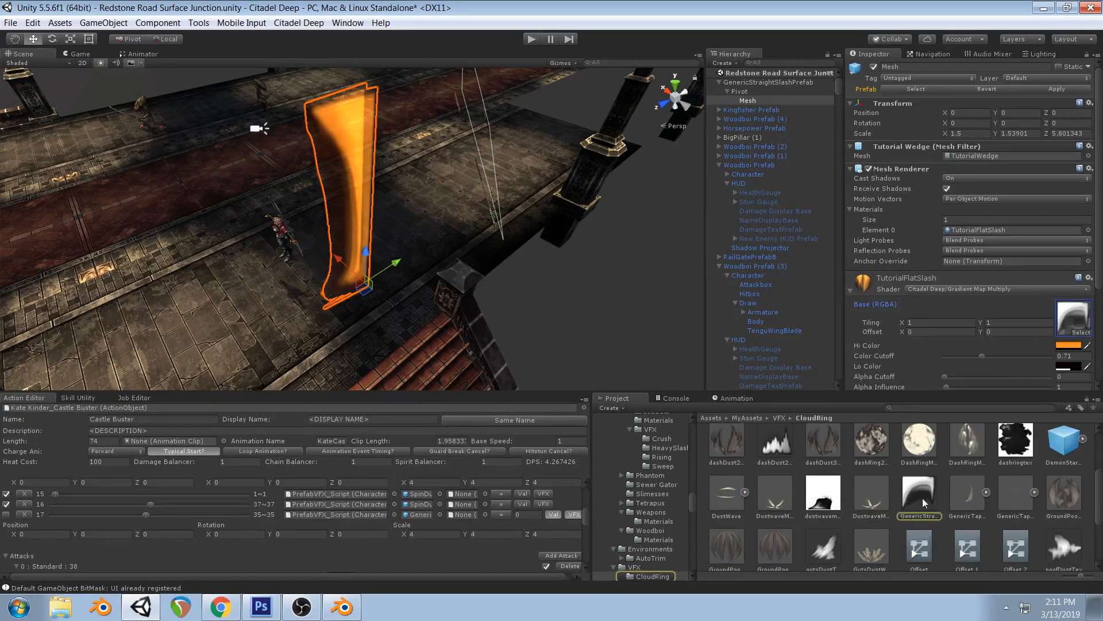
click(918, 484)
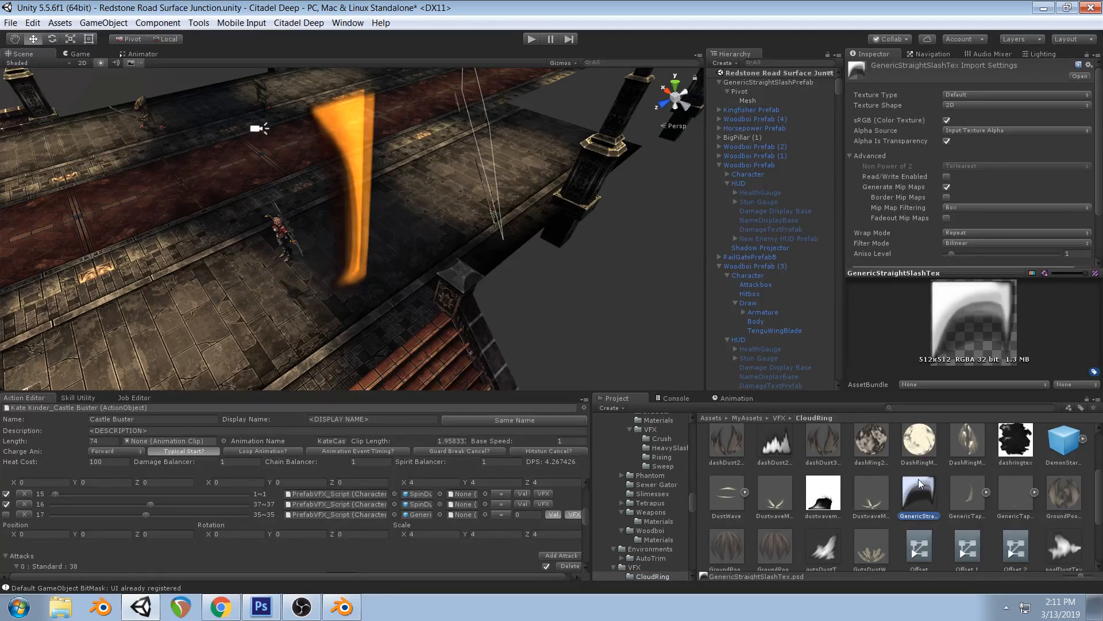
key(ctrl+d)
click(749, 101)
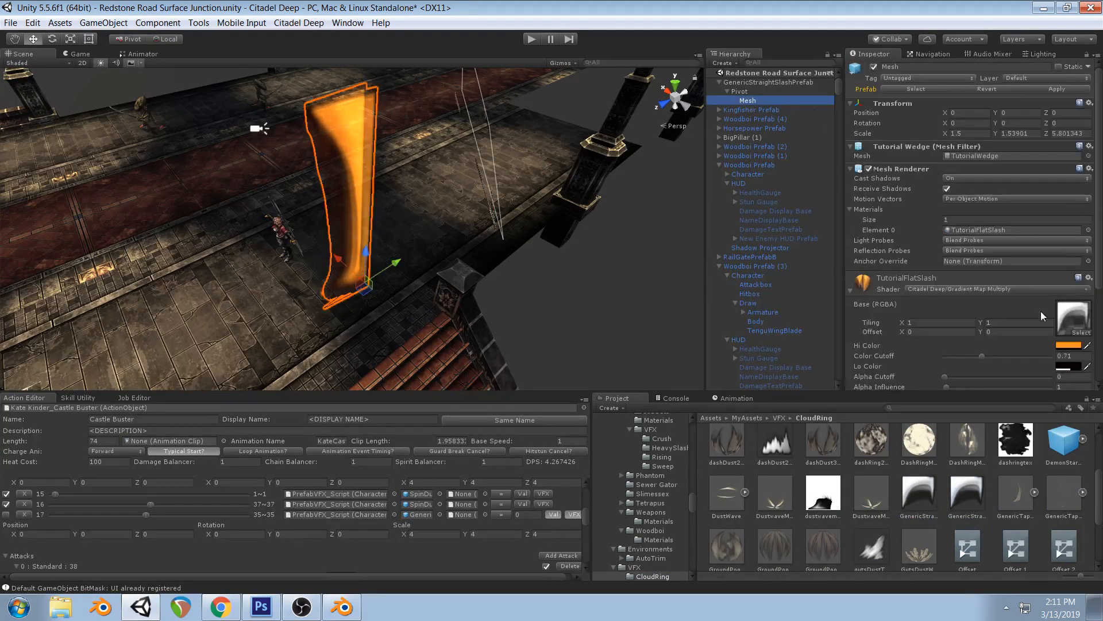
Rename the duplicated slash texture as TutorialStraightTex
click(958, 492)
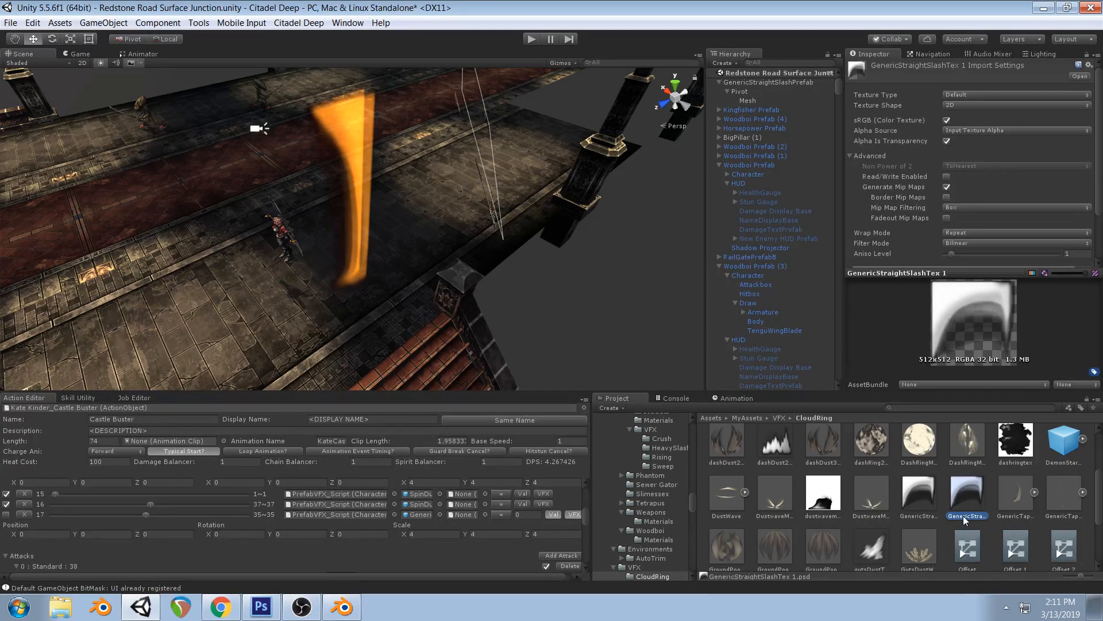
click(964, 516)
text(Tutorial)
text(Str)
text(aightTex)
key(Return)
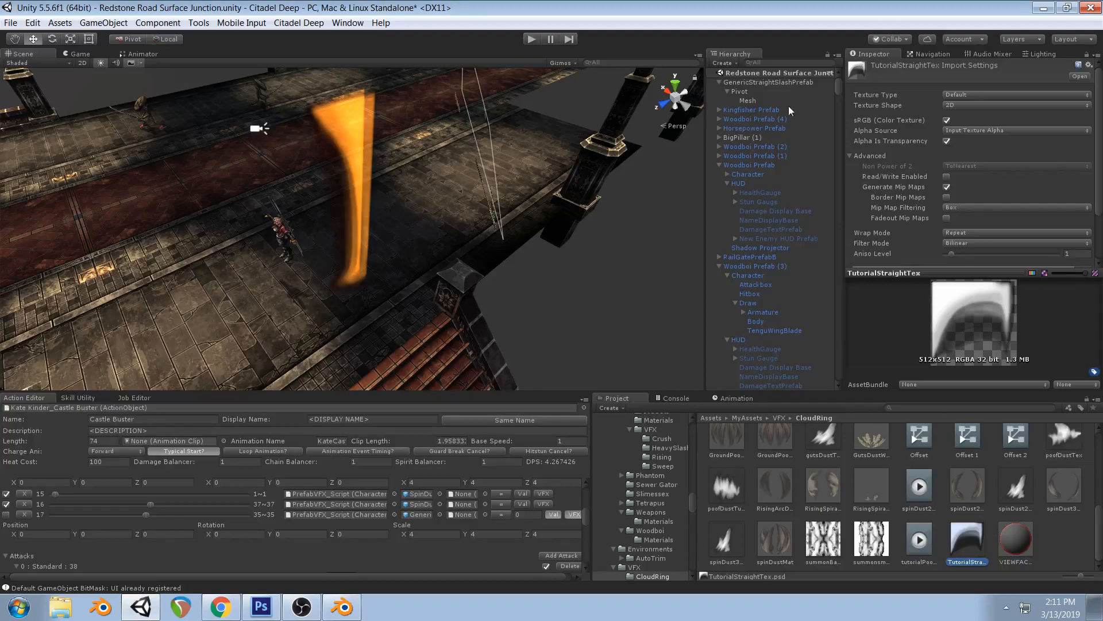
Use TutorialStraightTex as the base texture of TutorialFlatSlash and open that texture file in Photoshop
click(747, 100)
click(1073, 318)
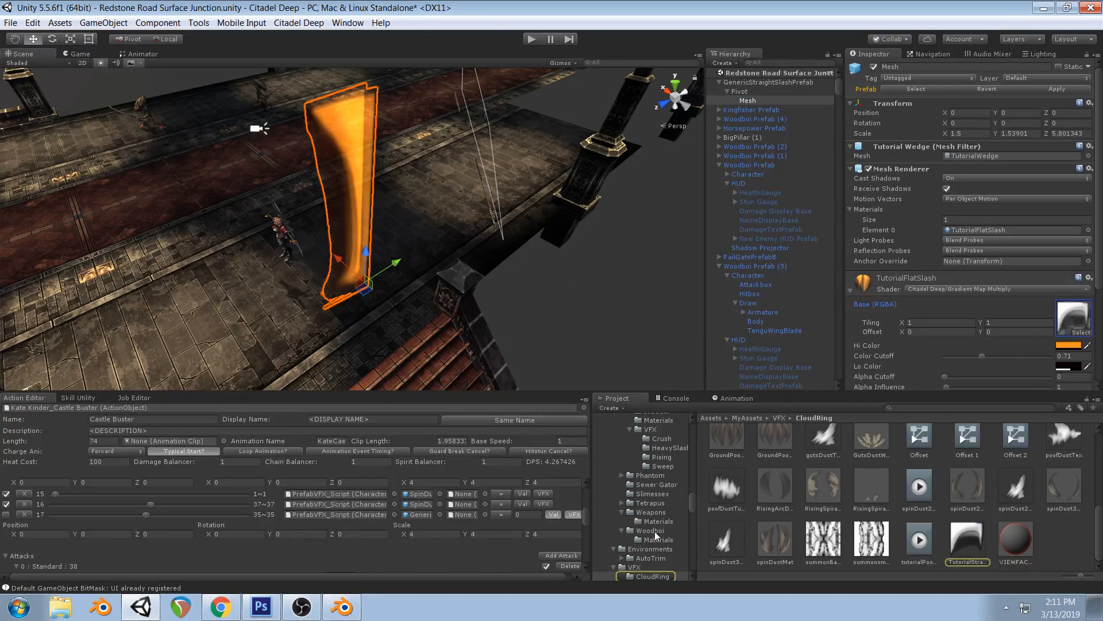
click(262, 606)
click(211, 41)
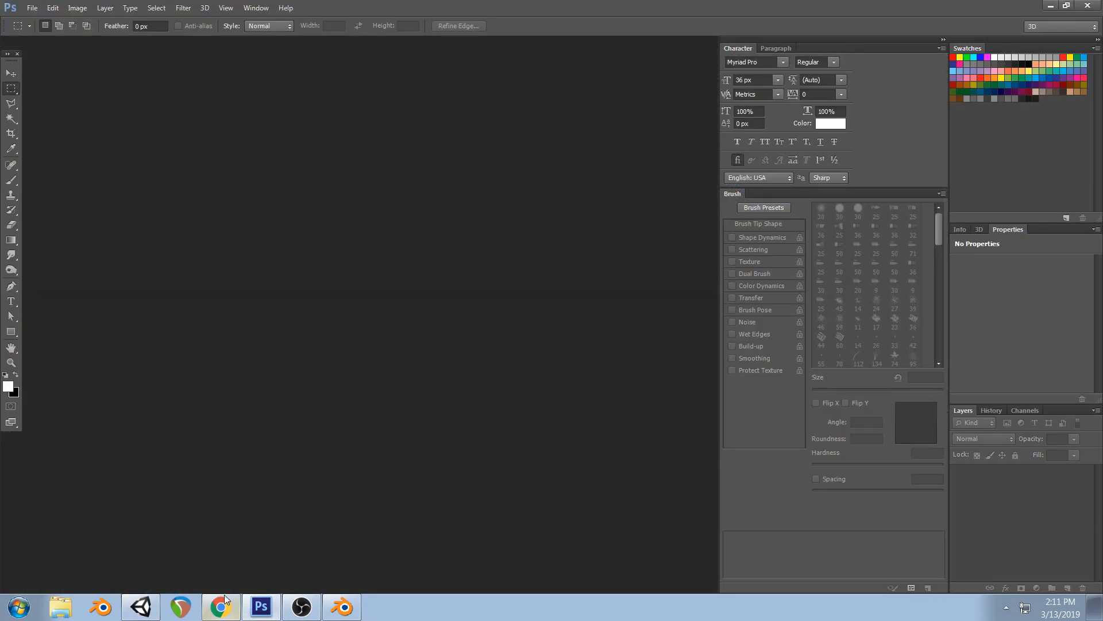
click(141, 606)
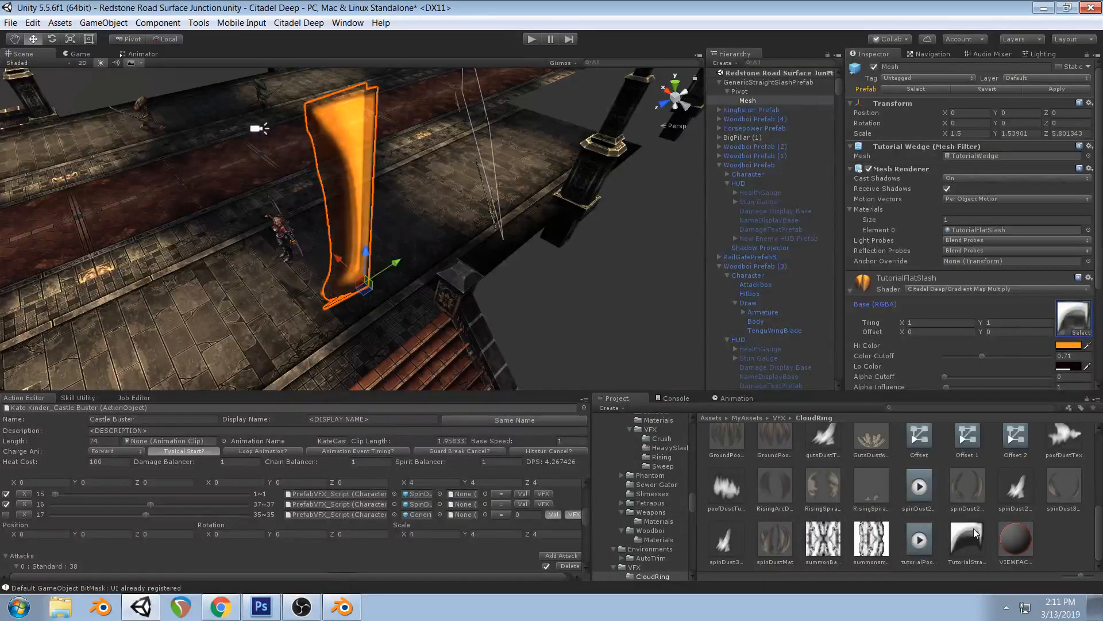
double_click(975, 533)
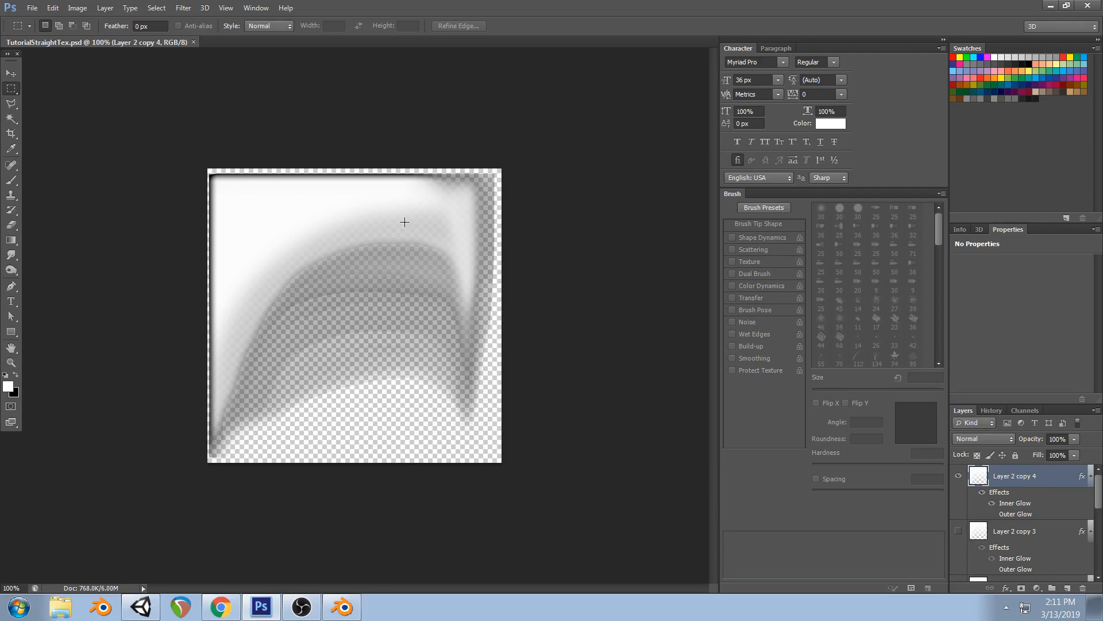
Rotate the TutorialStraightTex image 90° clockwise, save it and check the slash in Unity
click(148, 604)
click(260, 607)
click(77, 7)
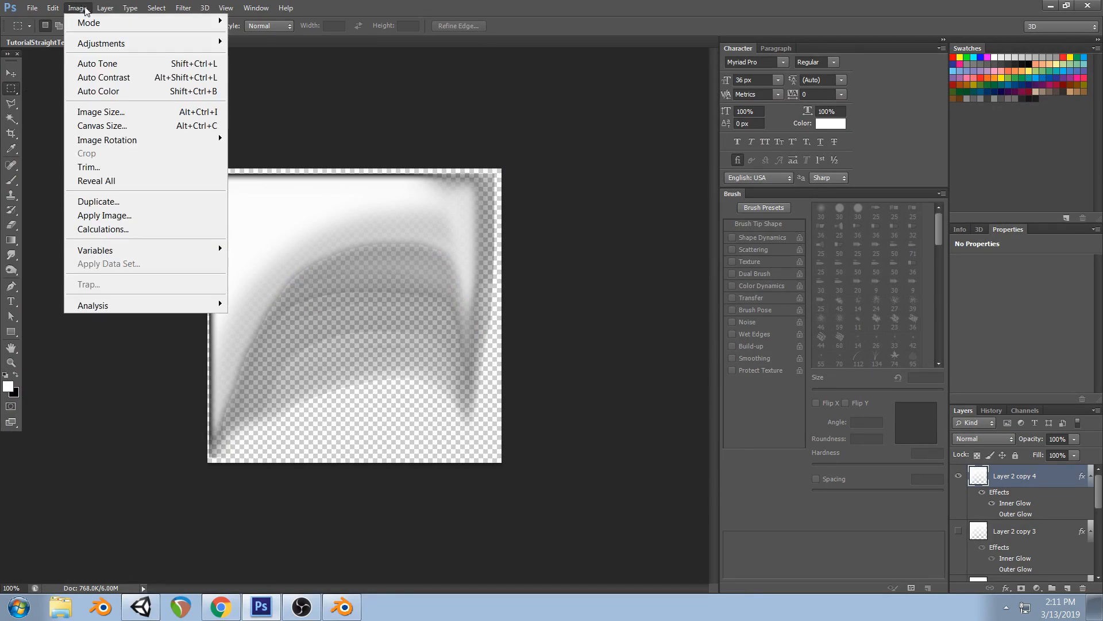
click(77, 8)
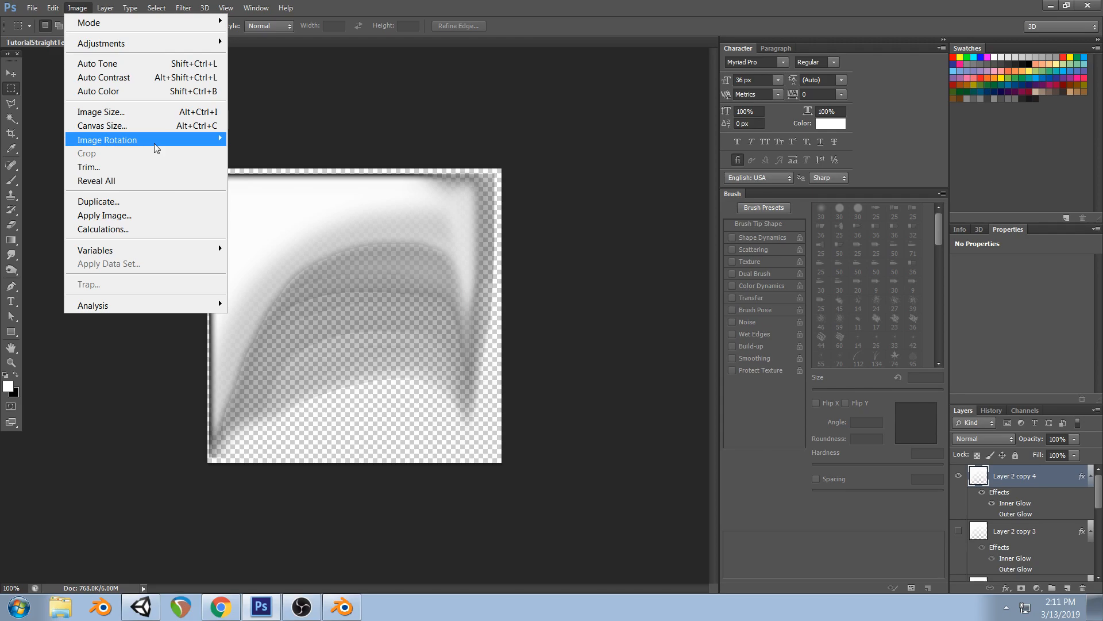
mouse_move(155, 140)
click(268, 154)
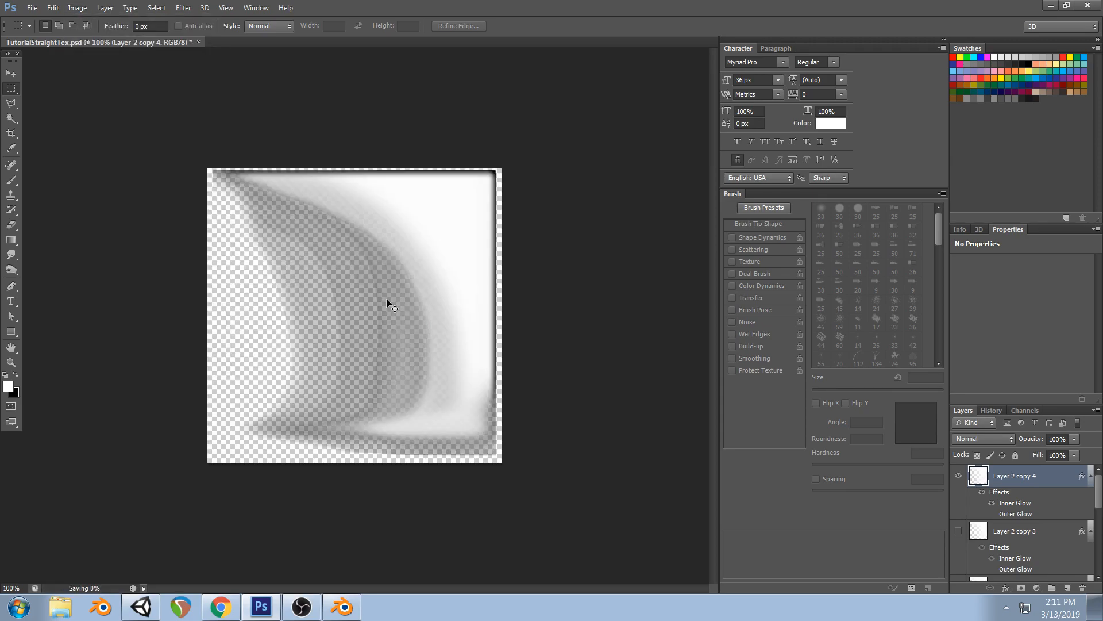
key(alt+Tab)
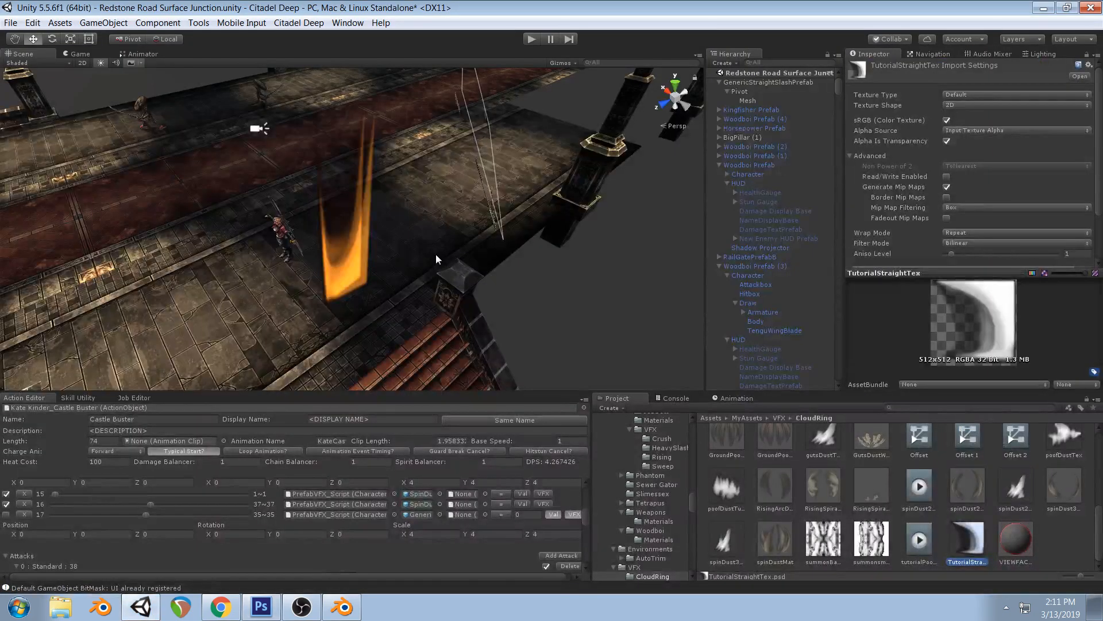
Return to Photoshop, flip the texture layer vertically, save the file and switch back to Unity
key(alt+Tab)
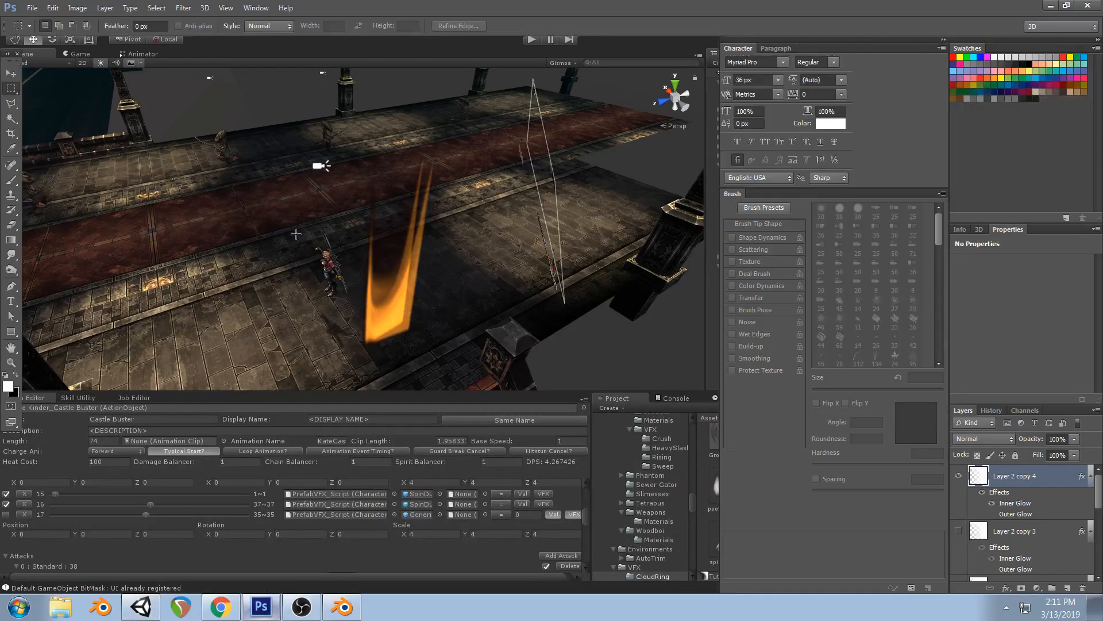
click(52, 8)
mouse_move(114, 291)
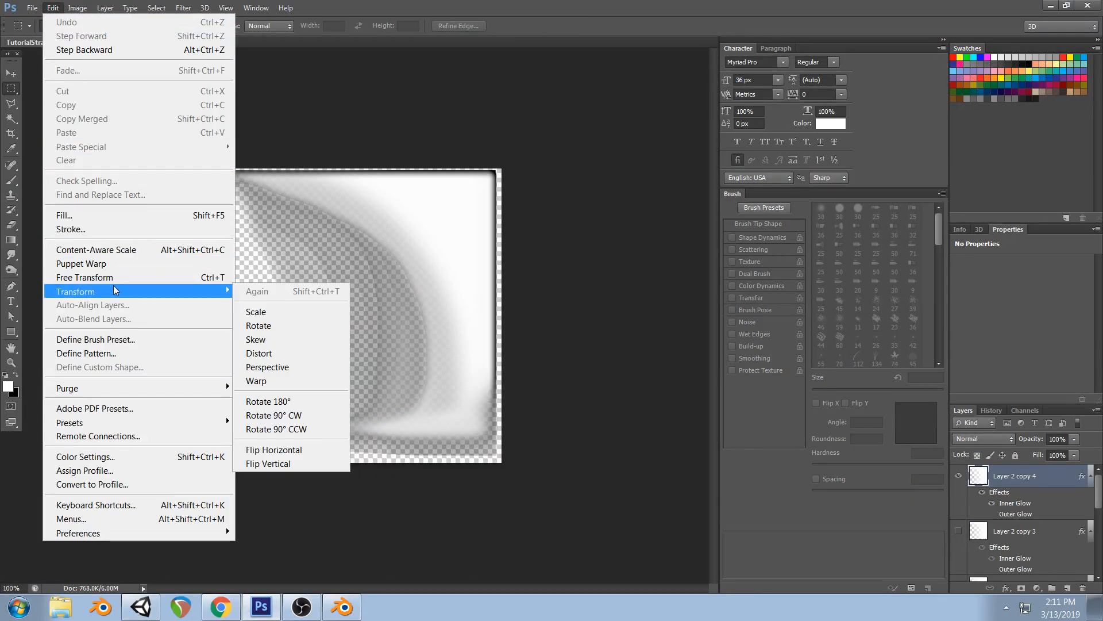
click(313, 463)
key(ctrl+s)
click(138, 608)
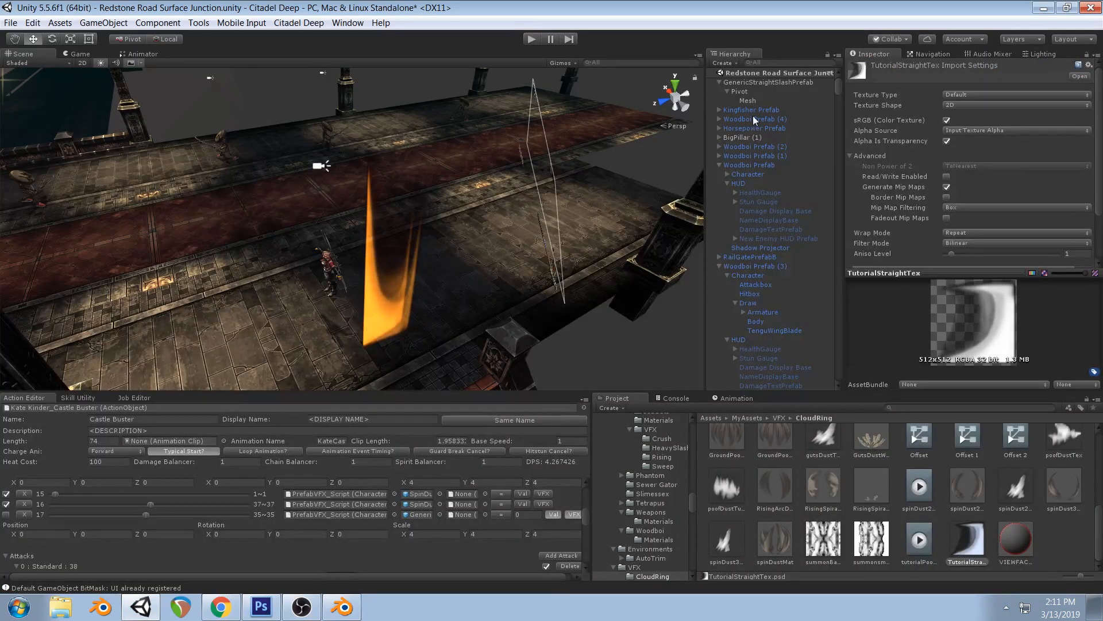
Preview the Pivot object's slash animation at its first frame and glance at the Twitch dashboard
click(747, 92)
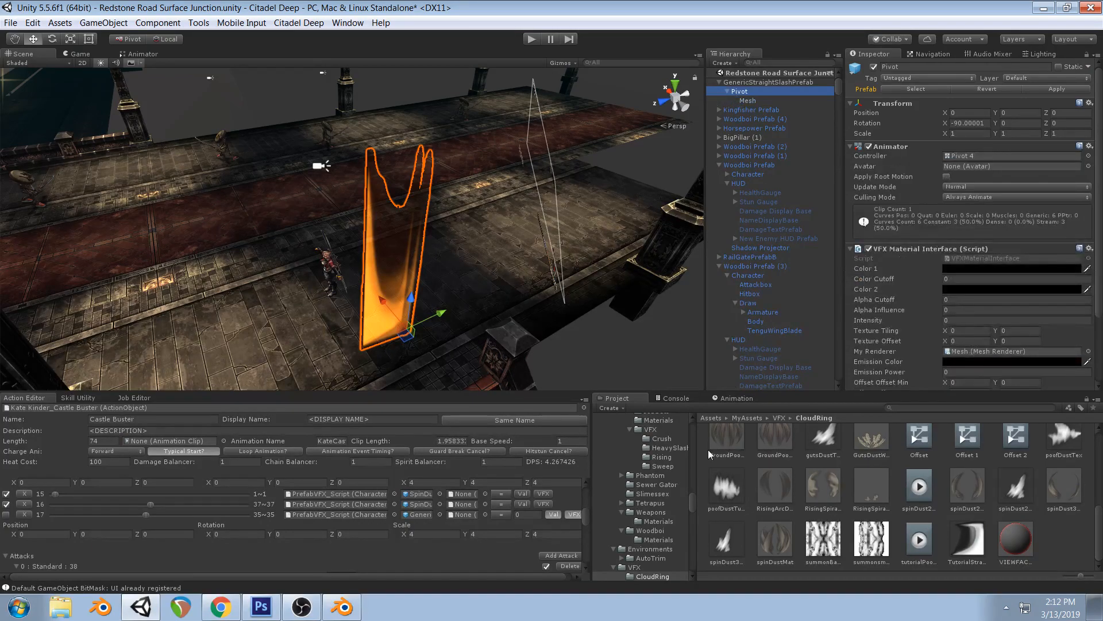
click(736, 398)
click(800, 409)
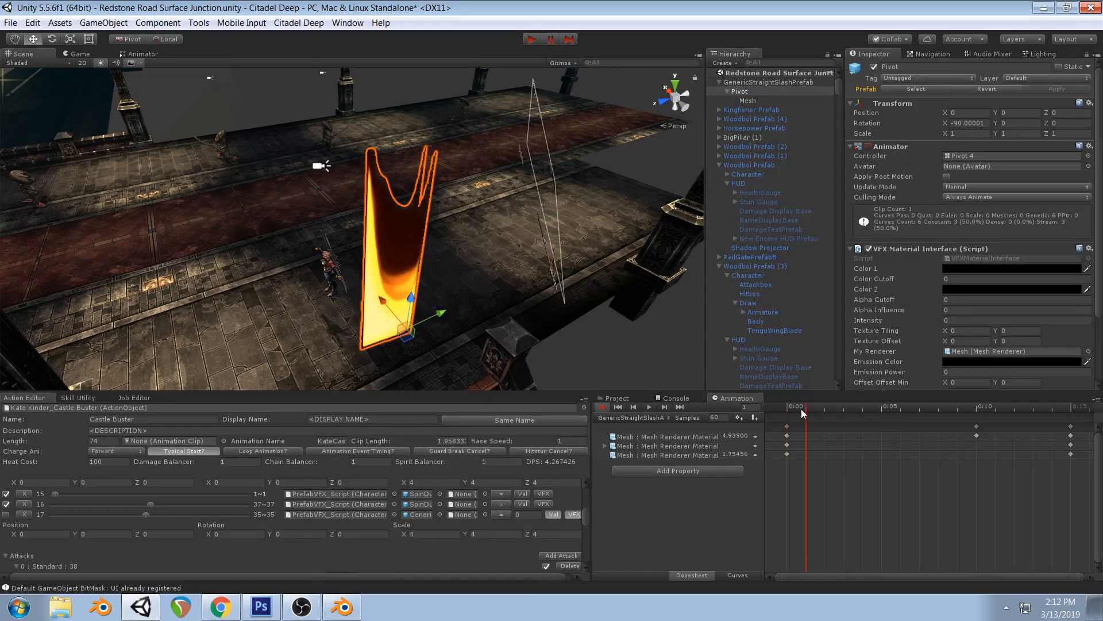
drag(814, 409, 788, 455)
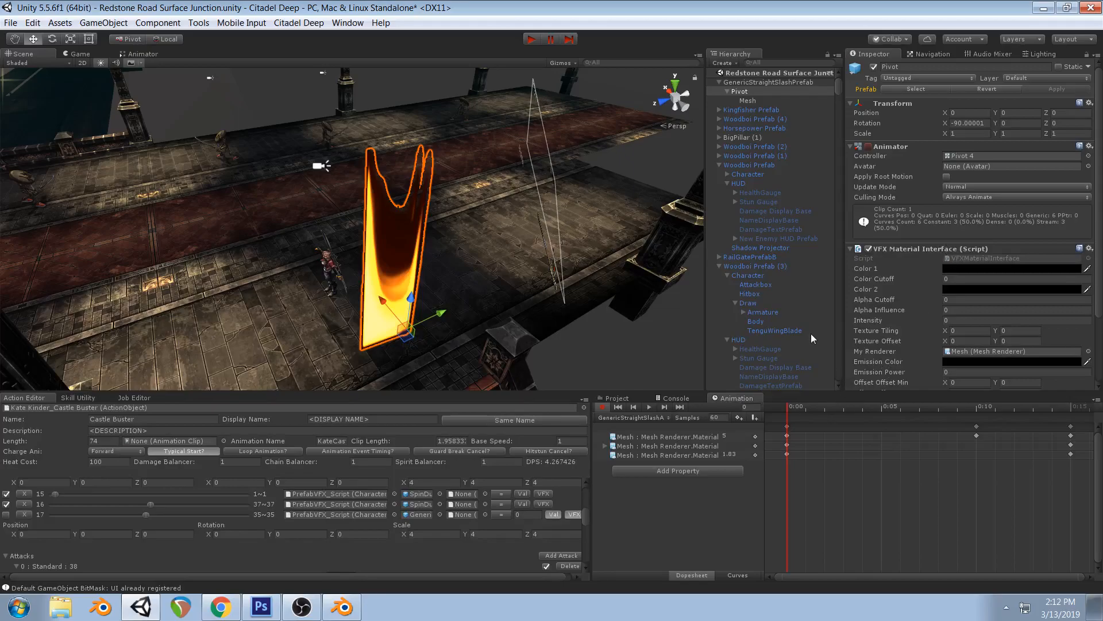
click(221, 607)
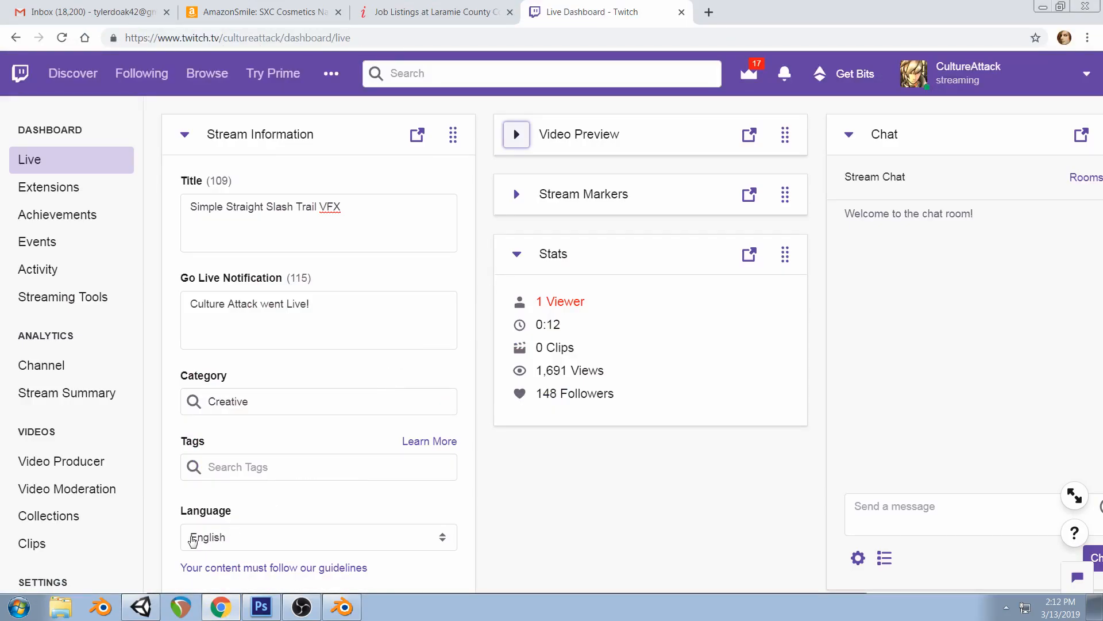
click(142, 606)
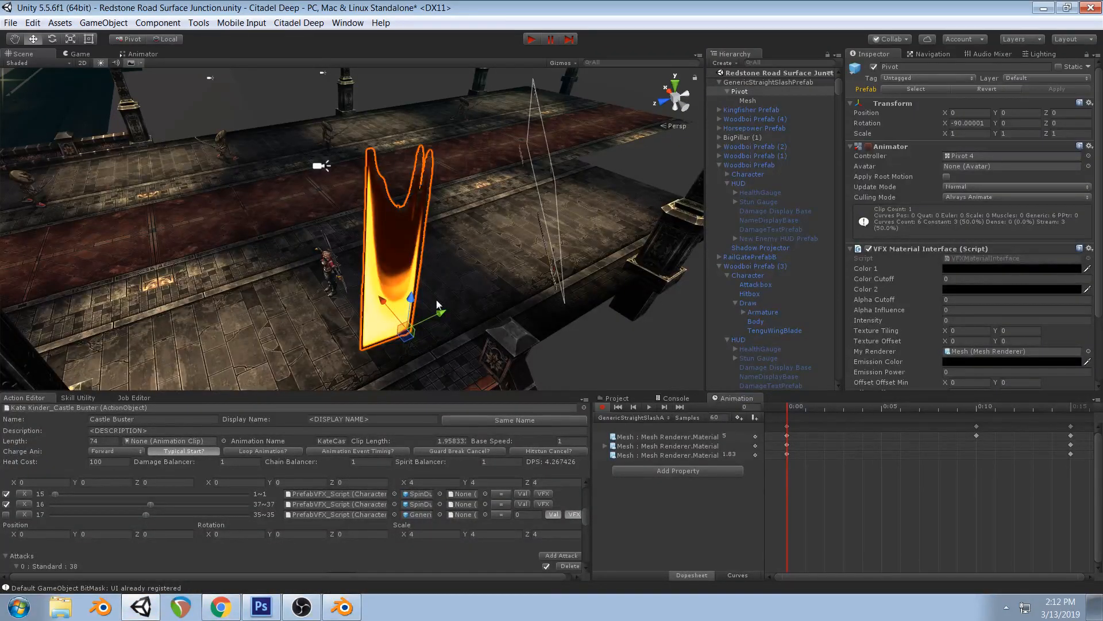
Undo the texture's vertical flip and rotation in Photoshop, then inspect the slash in Unity's scene
click(262, 607)
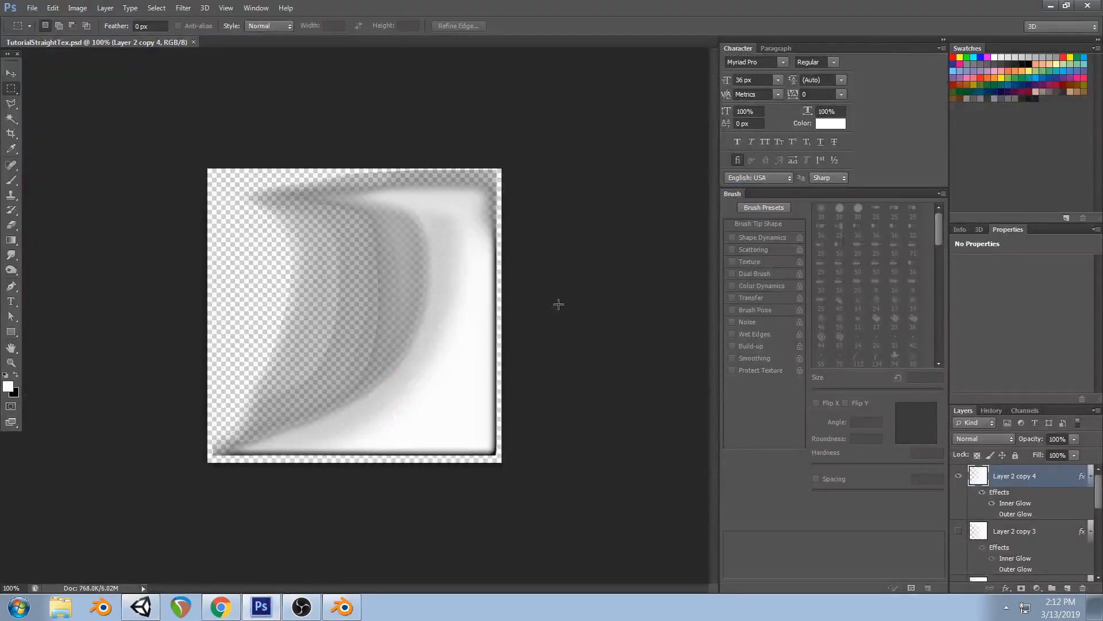
key(ctrl+alt+z)
key(ctrl+alt+z)
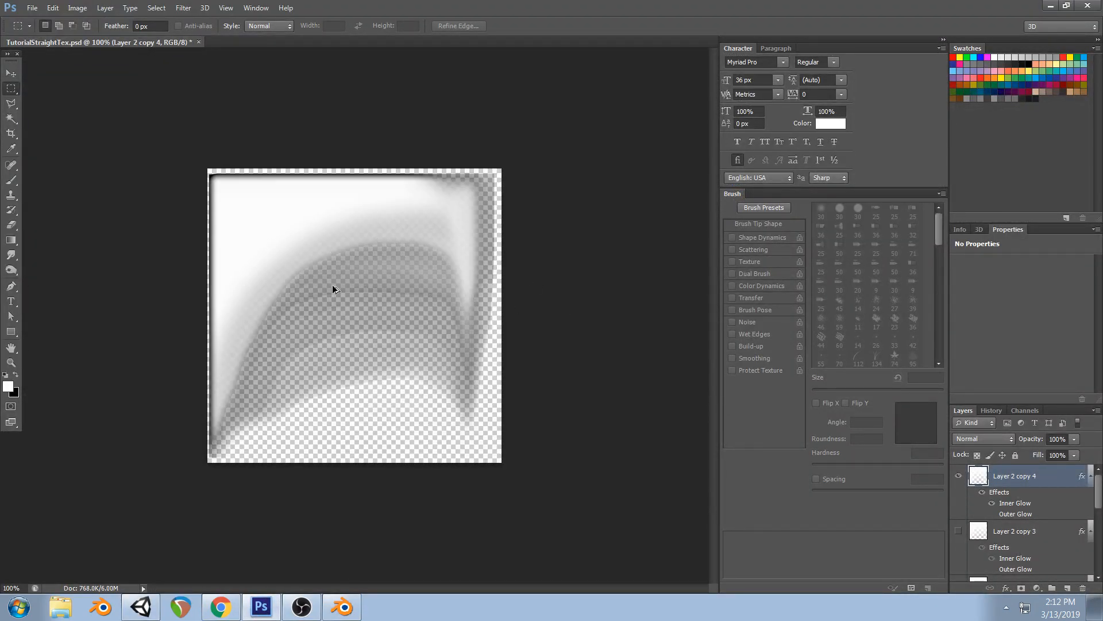
click(345, 608)
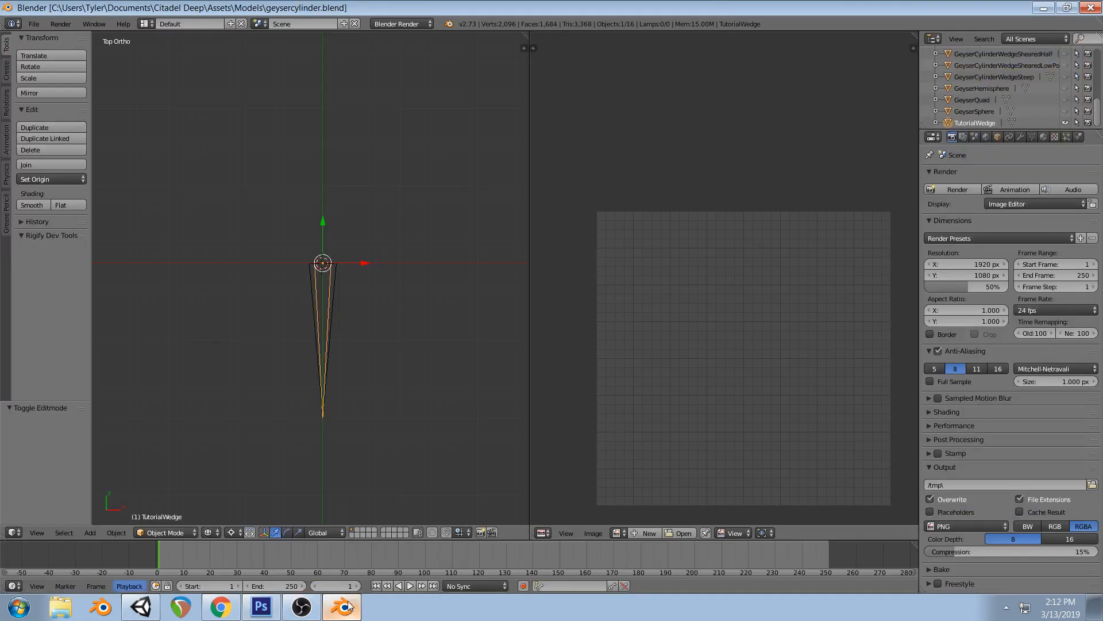
click(126, 608)
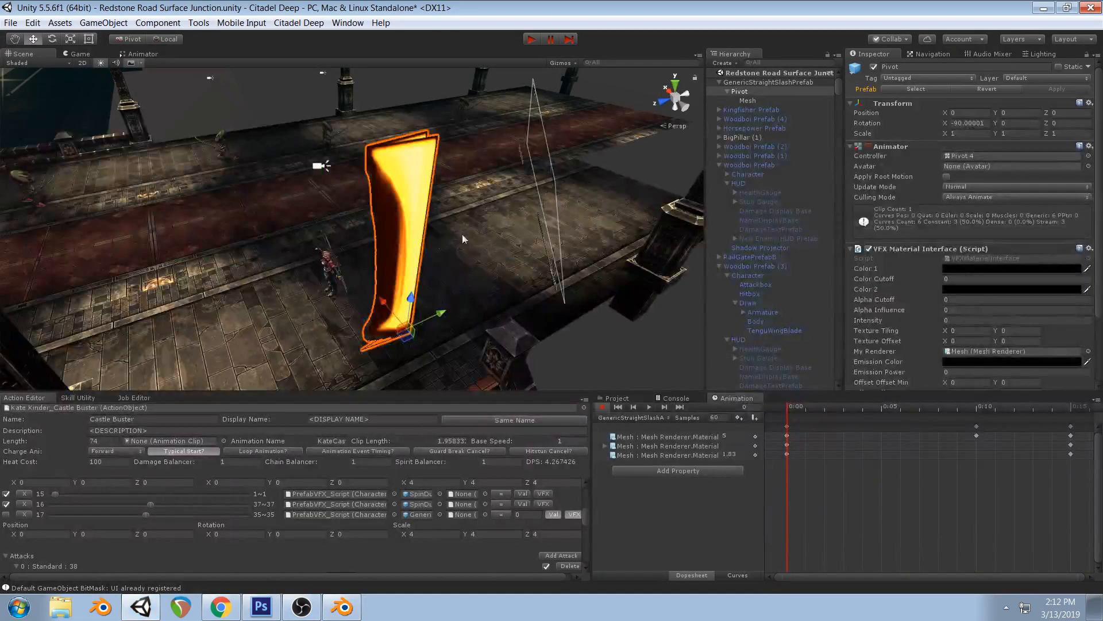
right_drag(480, 240, 412, 219)
middle_drag(428, 287, 385, 199)
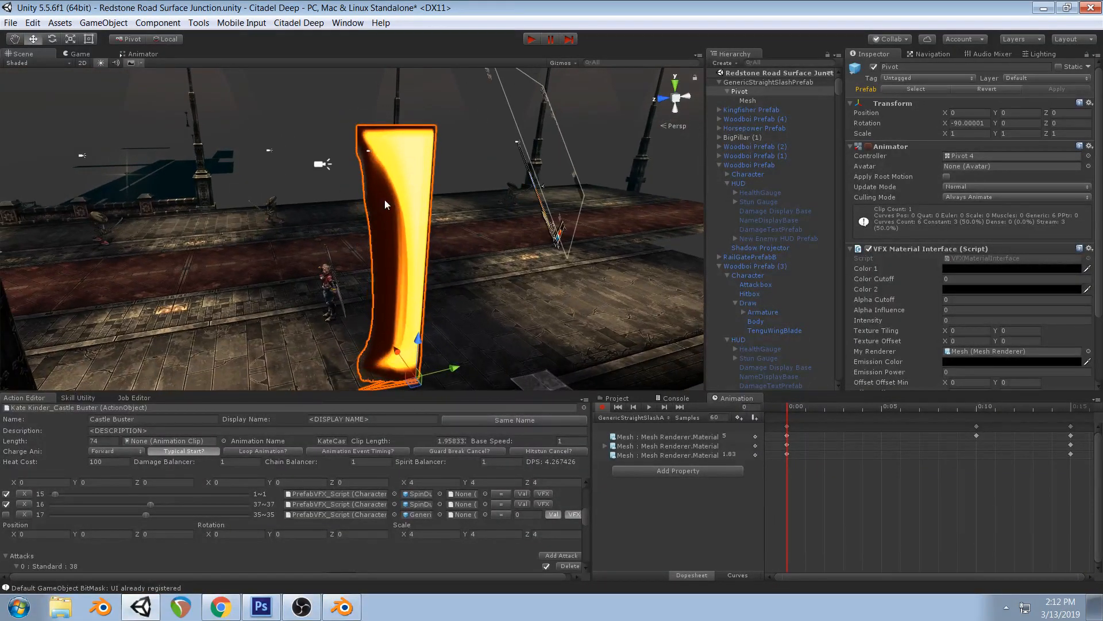
Switch to Blender, rotate all of TutorialWedge's UVs by 90°, save the file and check the slash in Unity
click(341, 611)
key(Tab)
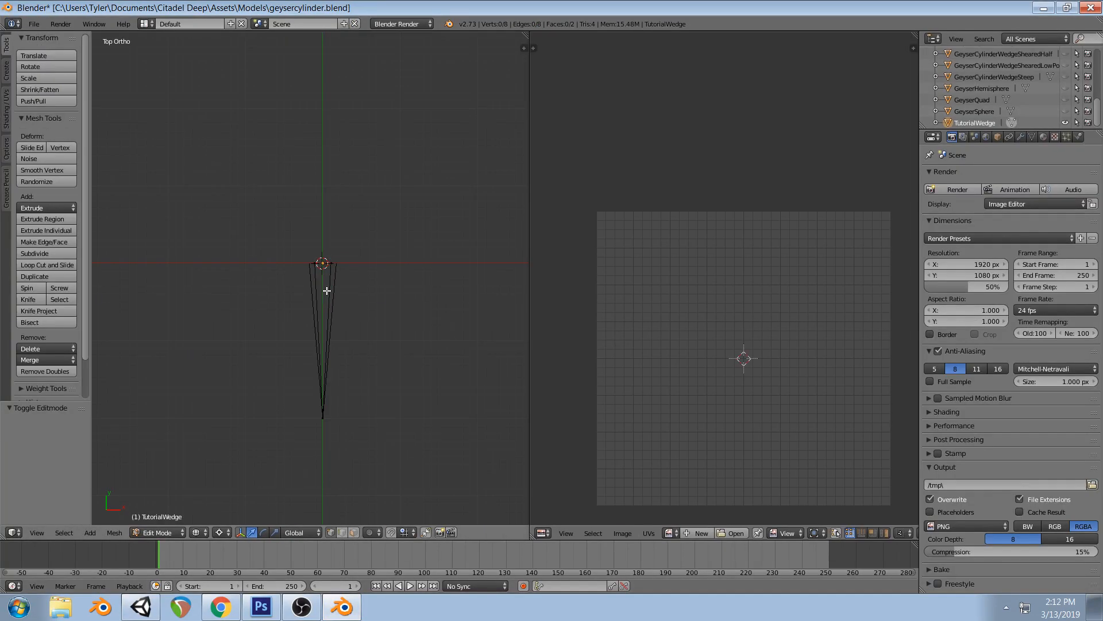
key(a)
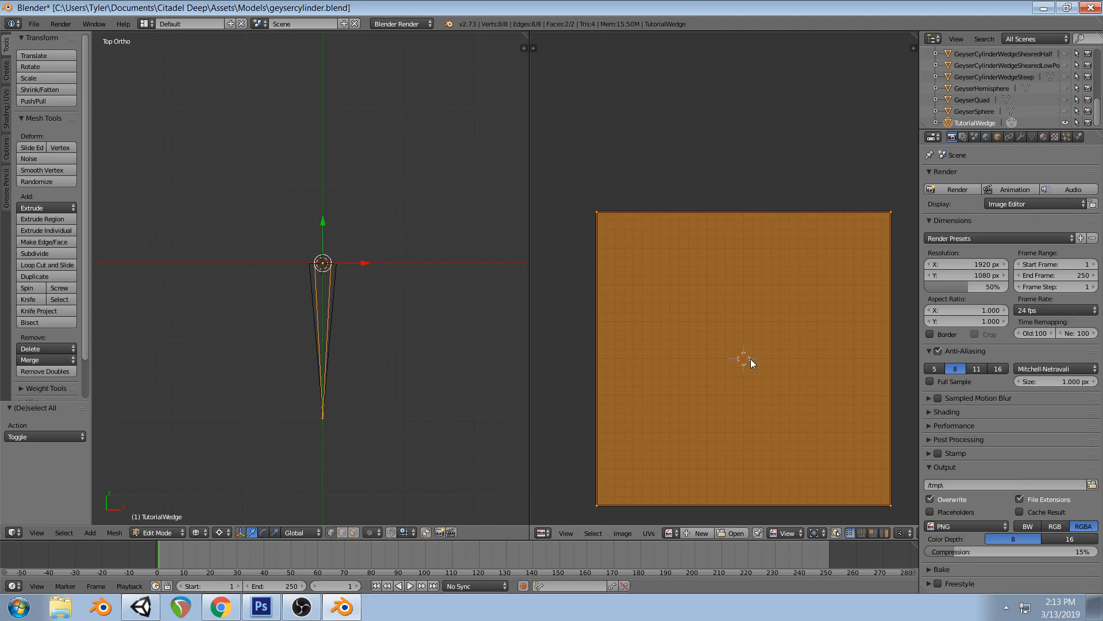
text(r90)
key(Return)
key(ctrl+s)
key(Return)
click(141, 607)
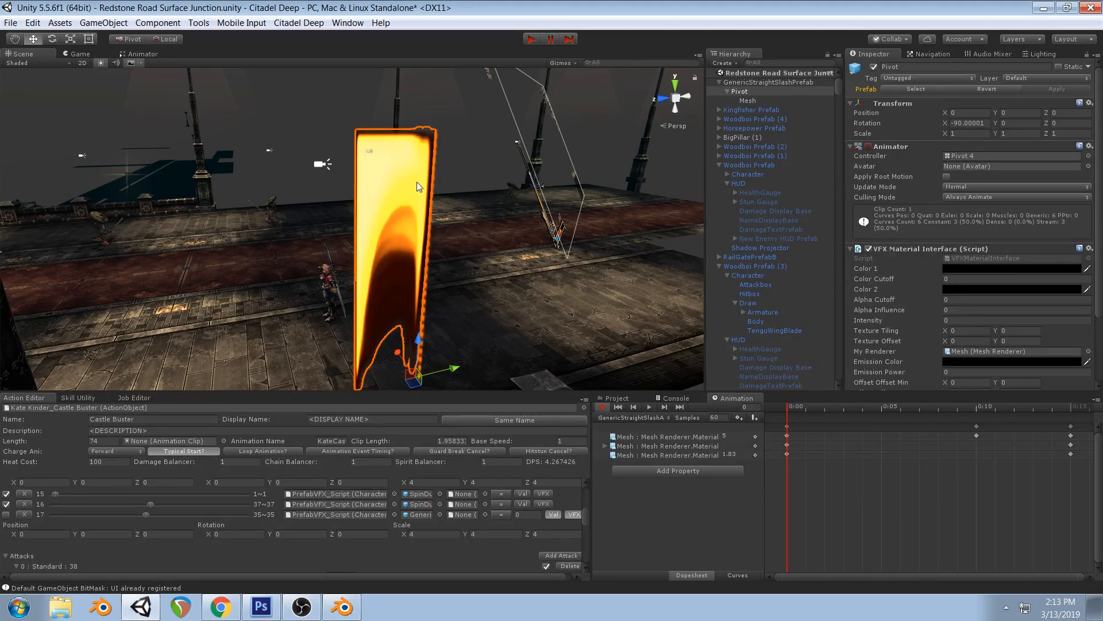
Return to Blender, flip the wedge's UVs vertically with a Y scale of -1, and switch back to Unity
click(352, 608)
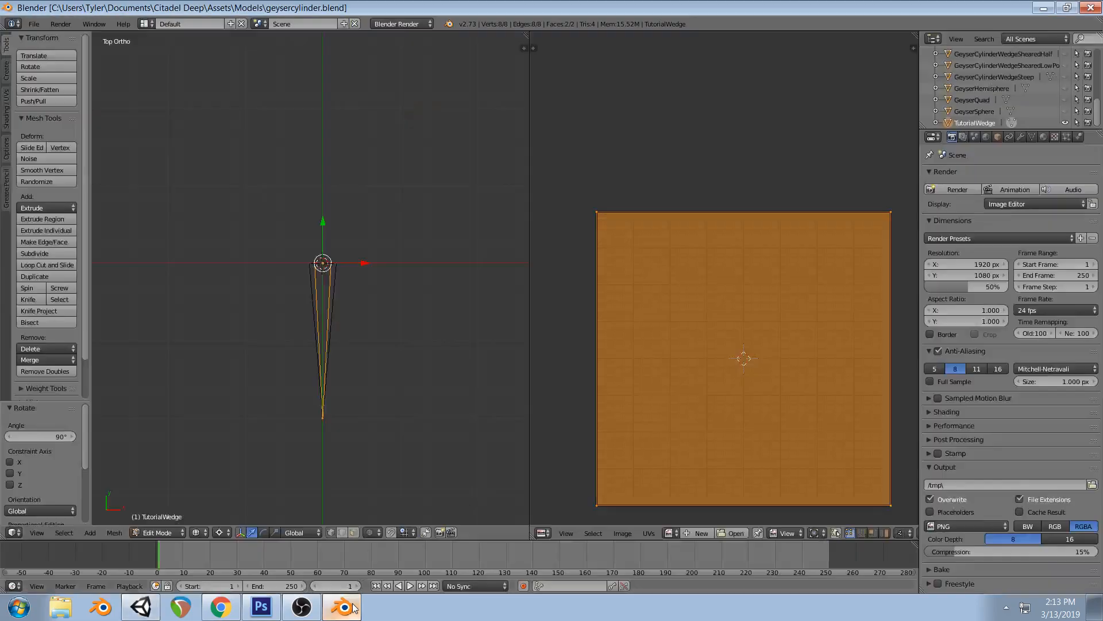
text(s)
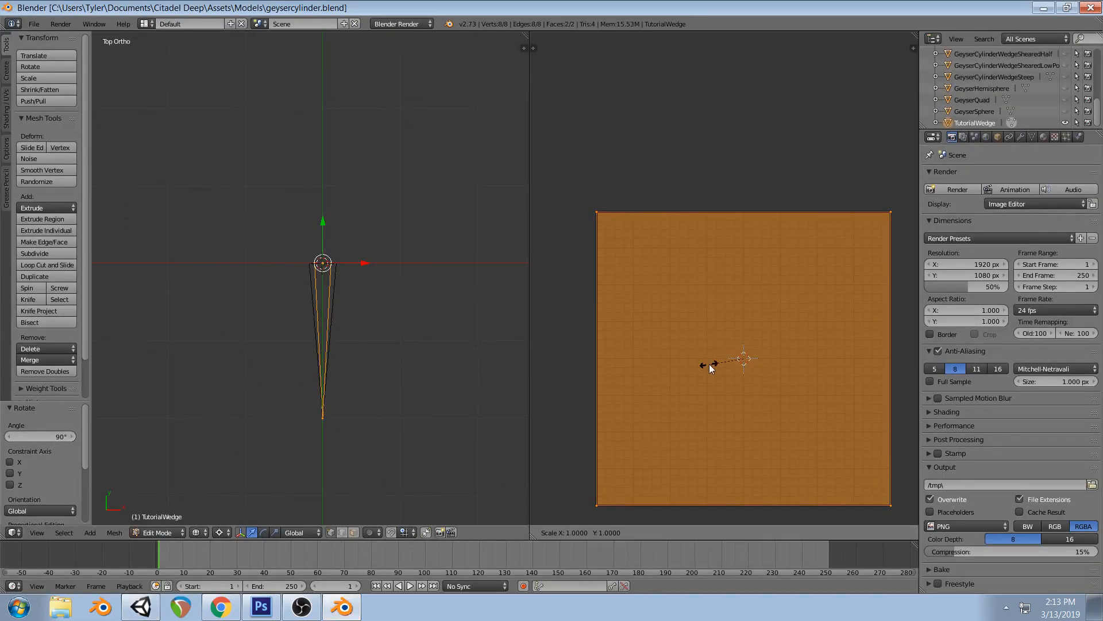
text(y-1)
key(Return)
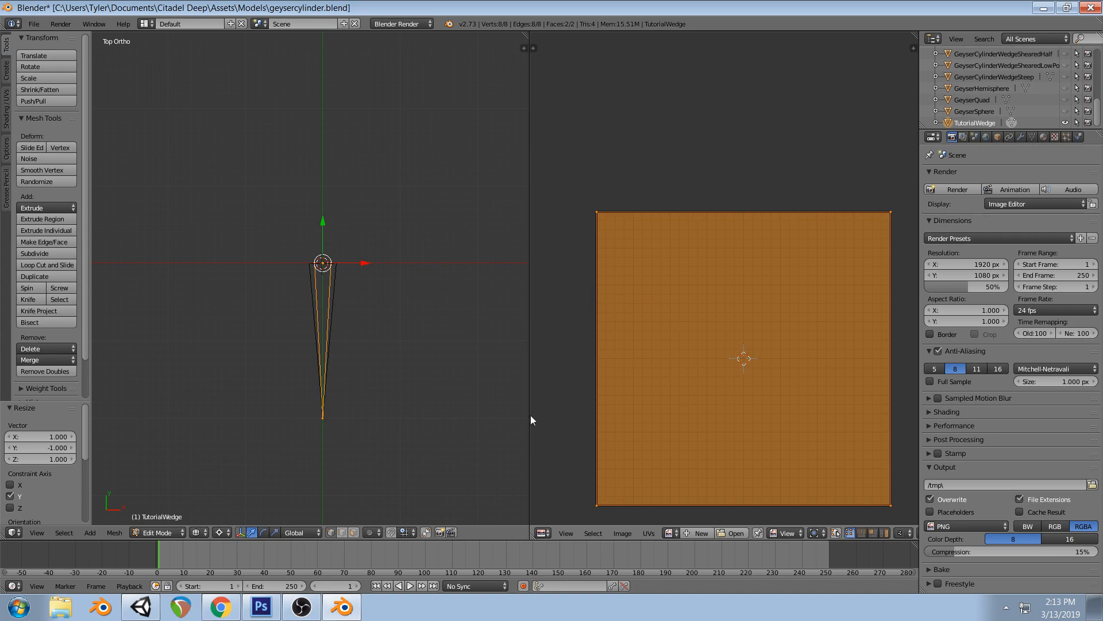
key(alt+Tab)
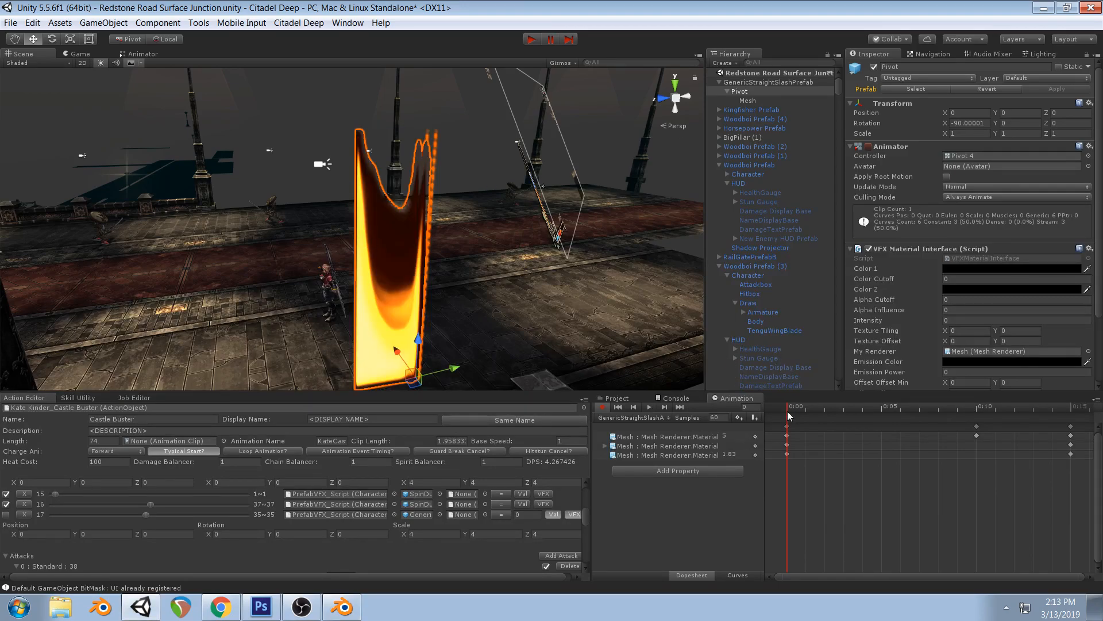
Expand the slash's Main Tex tiling and offset property in the animation and scrub through its first frames
click(606, 446)
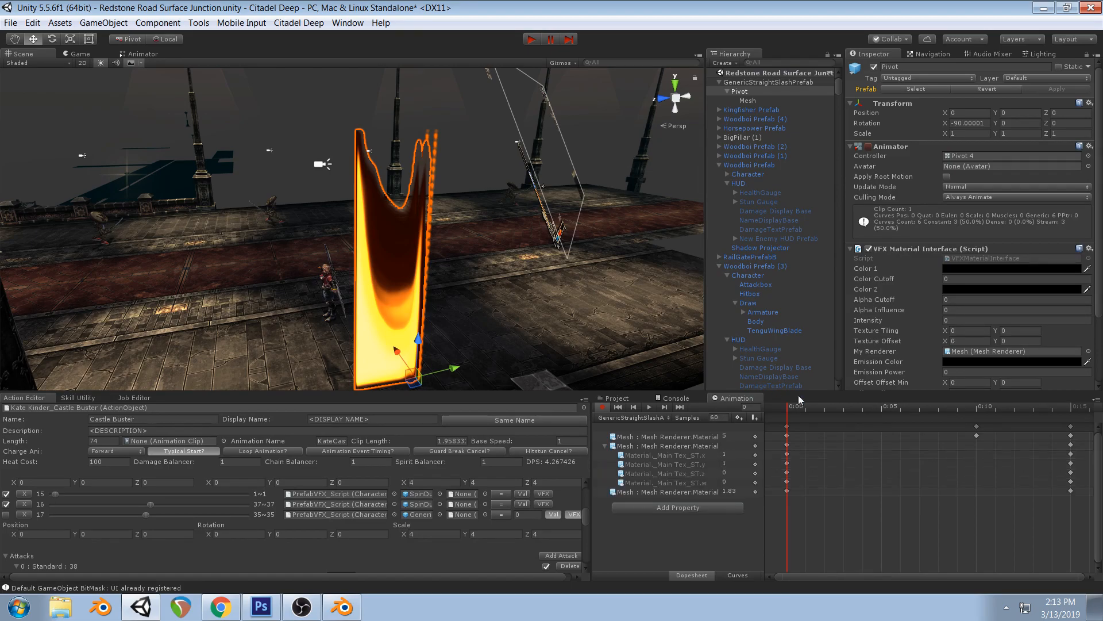
click(625, 493)
click(686, 447)
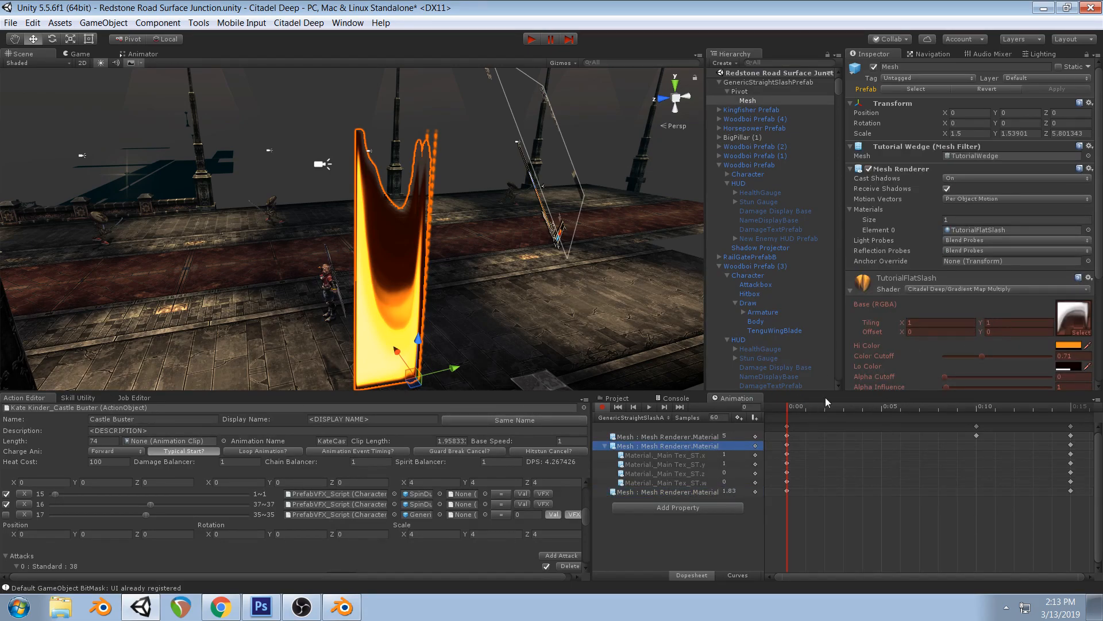
mouse_move(794, 412)
mouse_down()
mouse_move(1064, 405)
mouse_move(788, 409)
mouse_up()
alt+drag(584, 257, 502, 261)
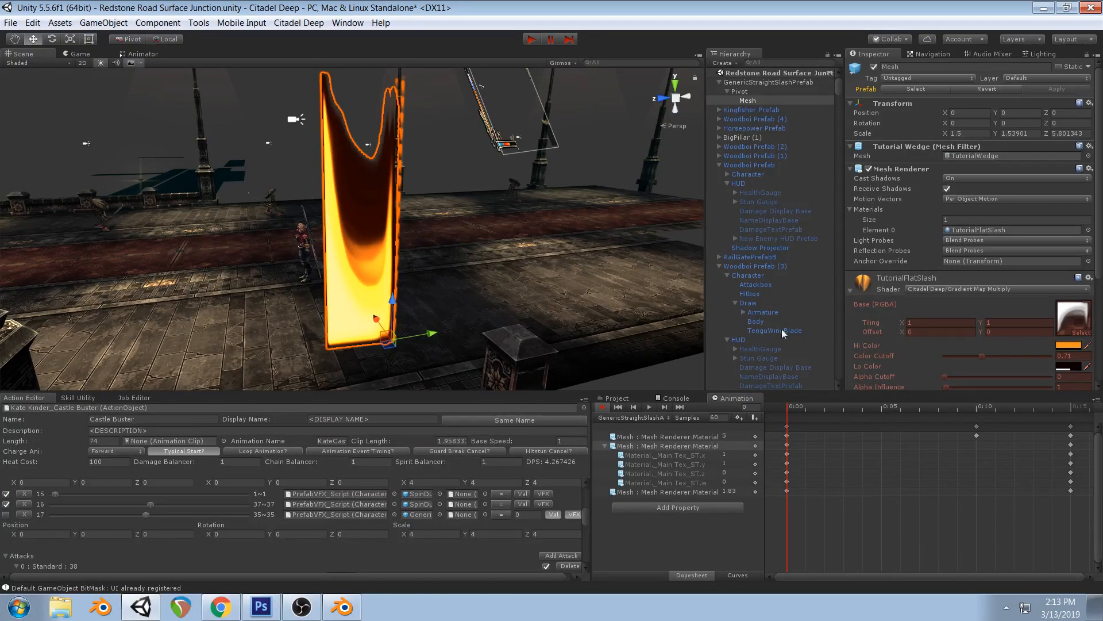
click(788, 407)
click(802, 409)
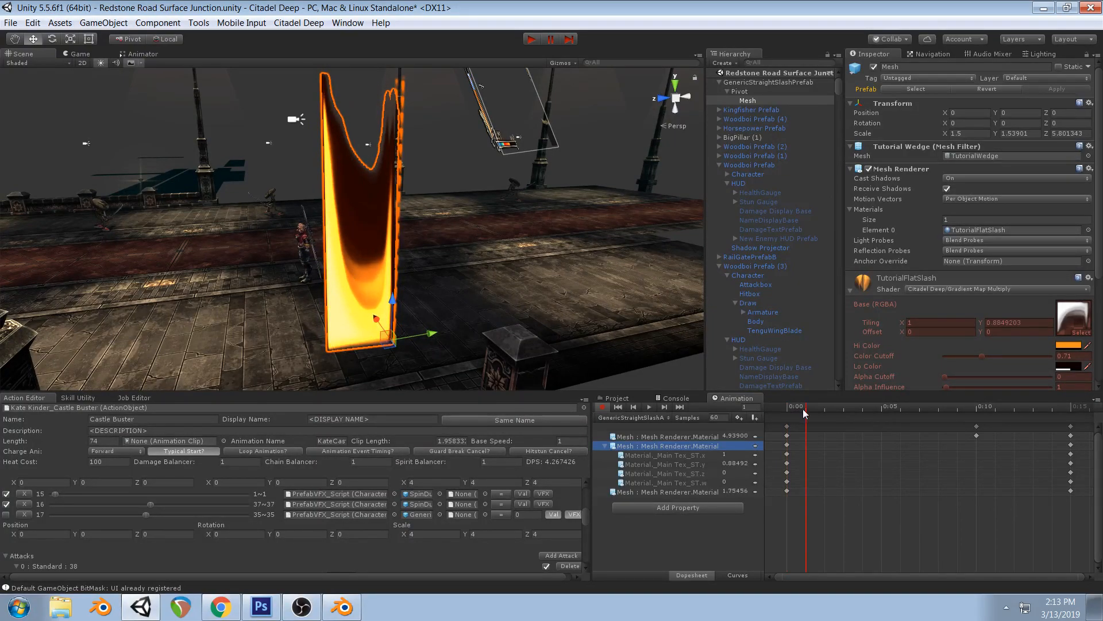
drag(815, 408, 791, 440)
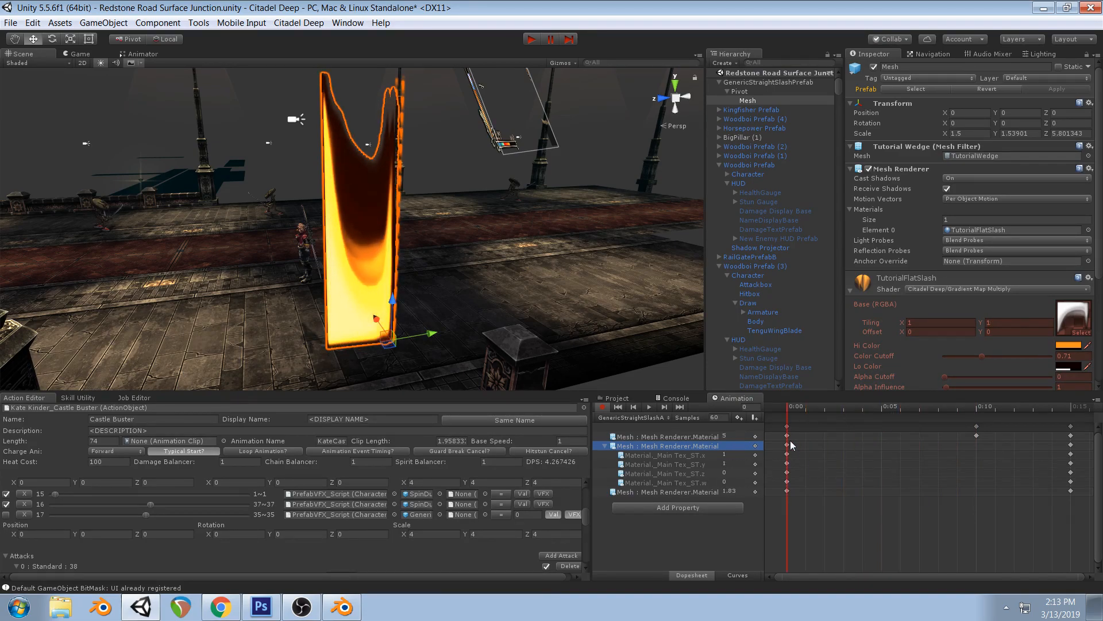
Try to scale the slash Mesh along its height, then undo the change
right_drag(290, 233, 292, 225)
click(70, 38)
drag(394, 310, 397, 290)
key(ctrl+z)
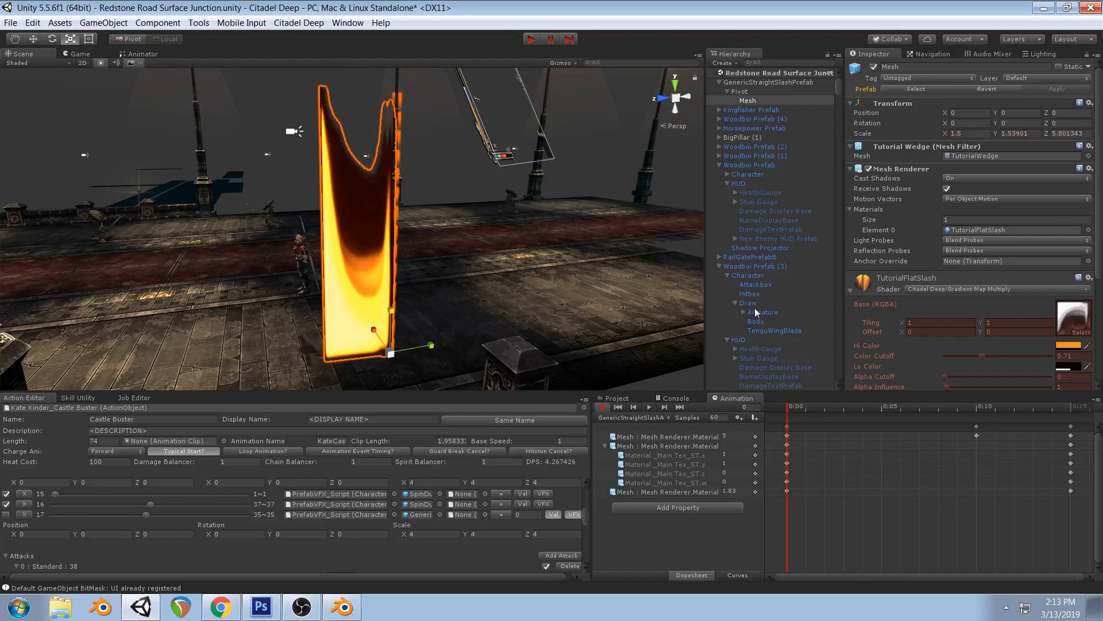
Scrub and play the slash animation from the first to the last frame in the scene
drag(791, 409, 896, 403)
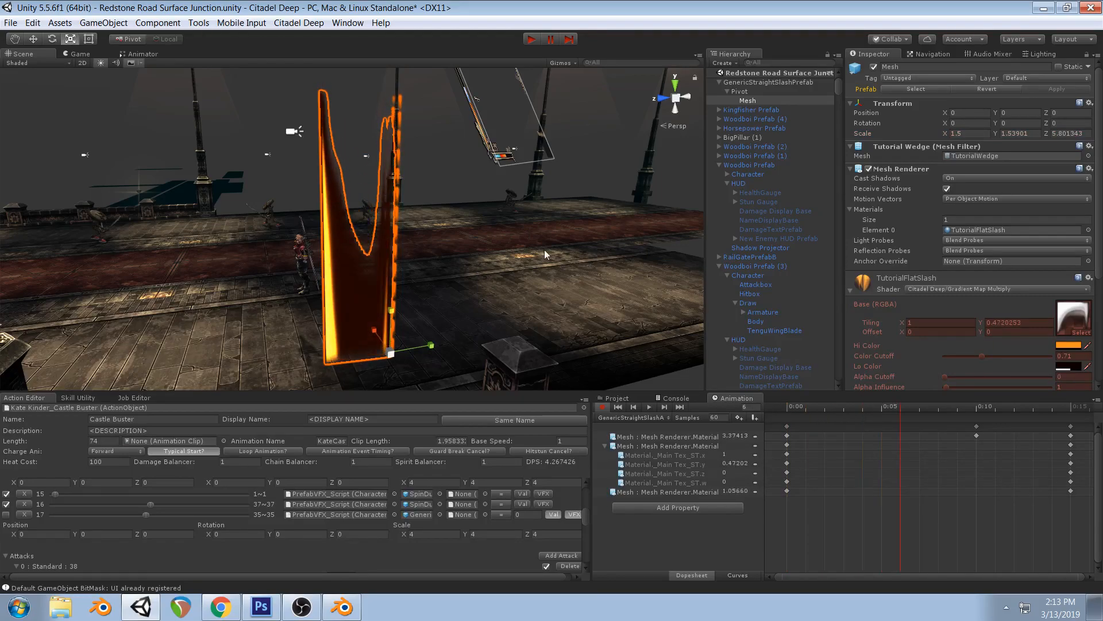
key(ctrl+z)
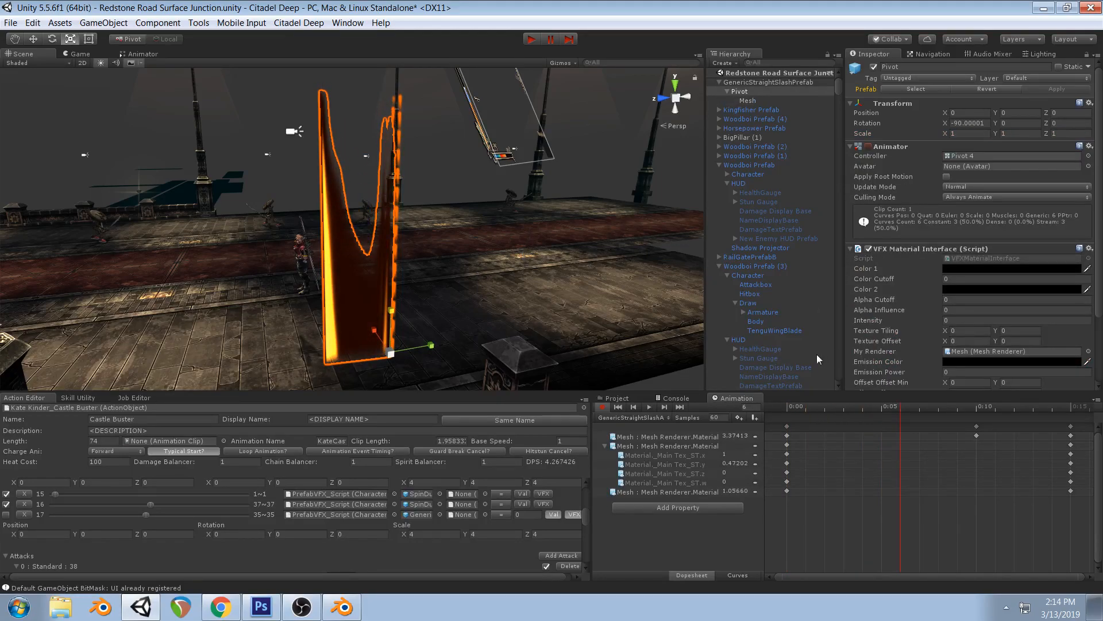
click(790, 408)
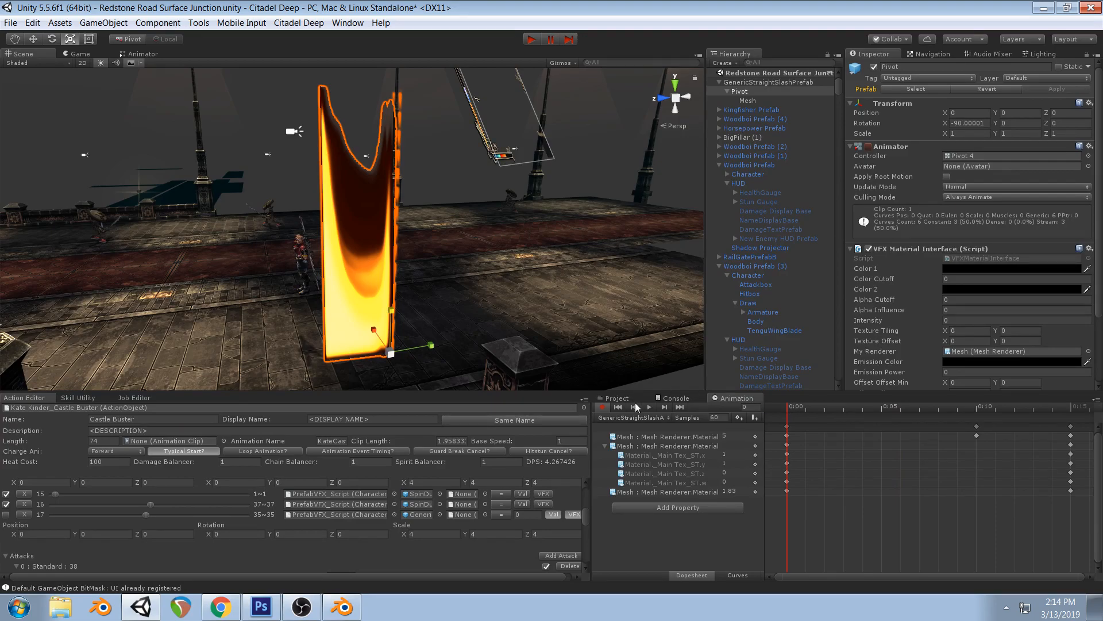
click(649, 406)
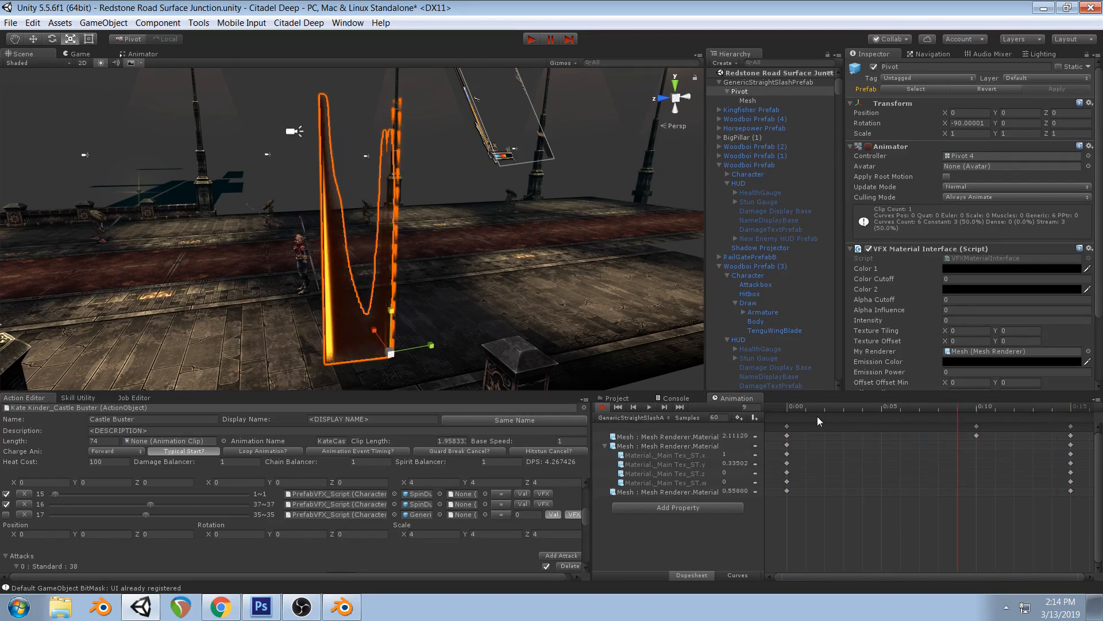
drag(787, 411, 1067, 409)
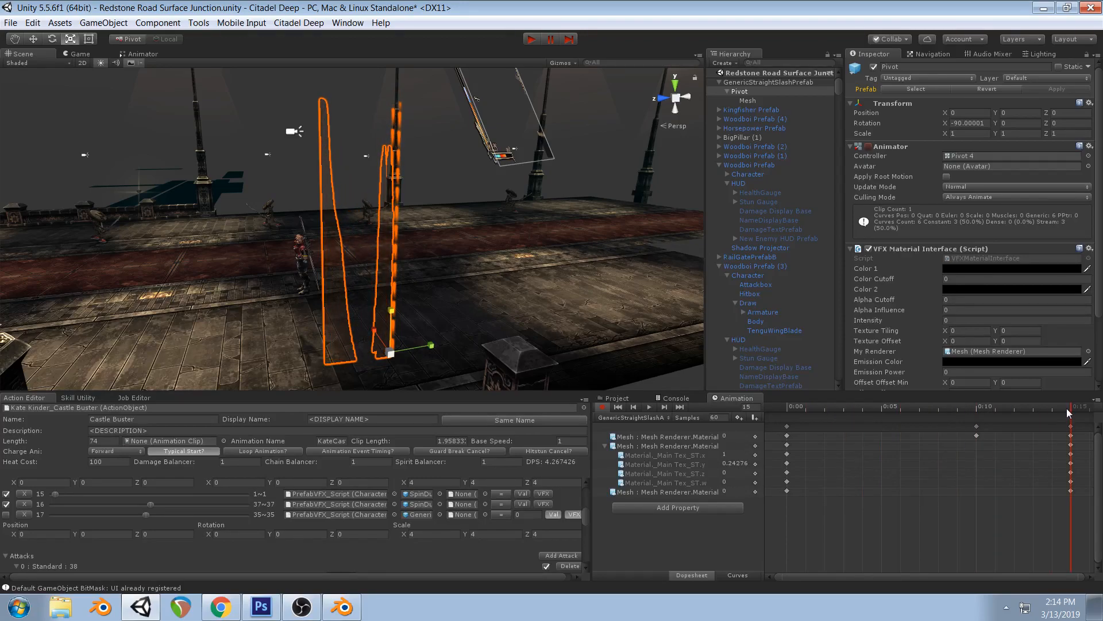
click(648, 407)
Preview the slash in the game view from its first frame onward and inspect the Mesh's TutorialFlatSlash material
click(85, 55)
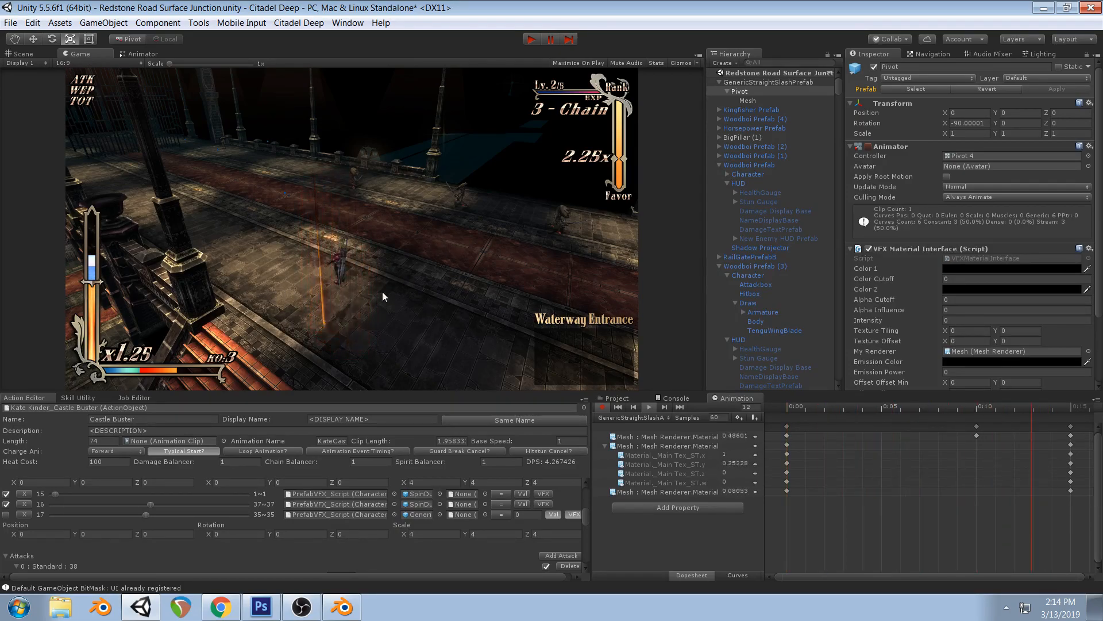
click(648, 406)
click(602, 408)
click(787, 405)
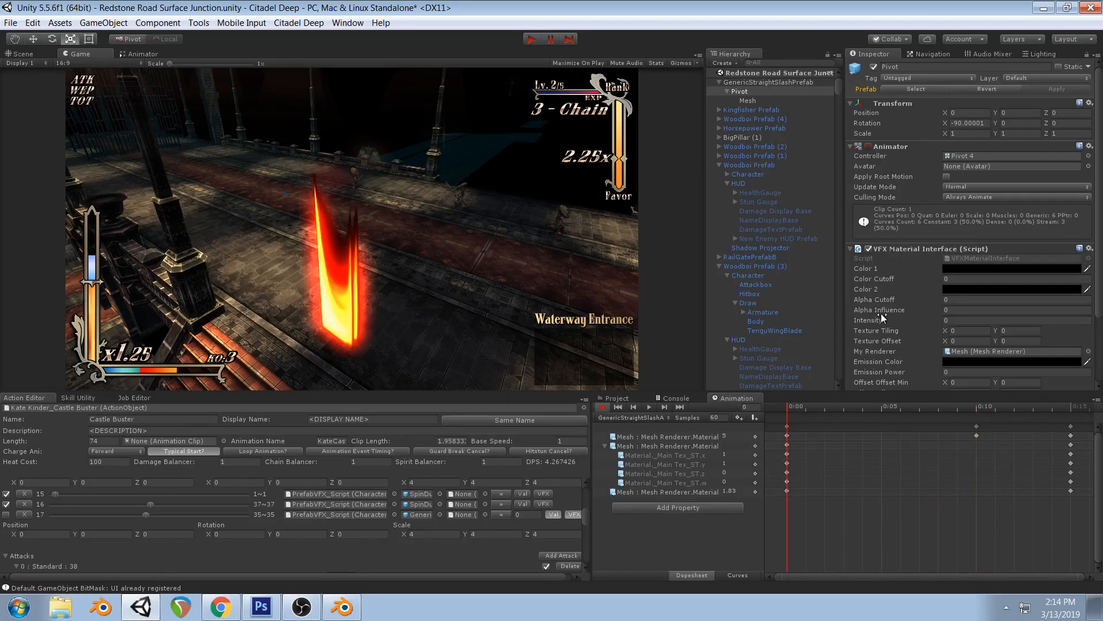
scroll(974, 277, down, 3)
click(747, 101)
scroll(1007, 291, down, 5)
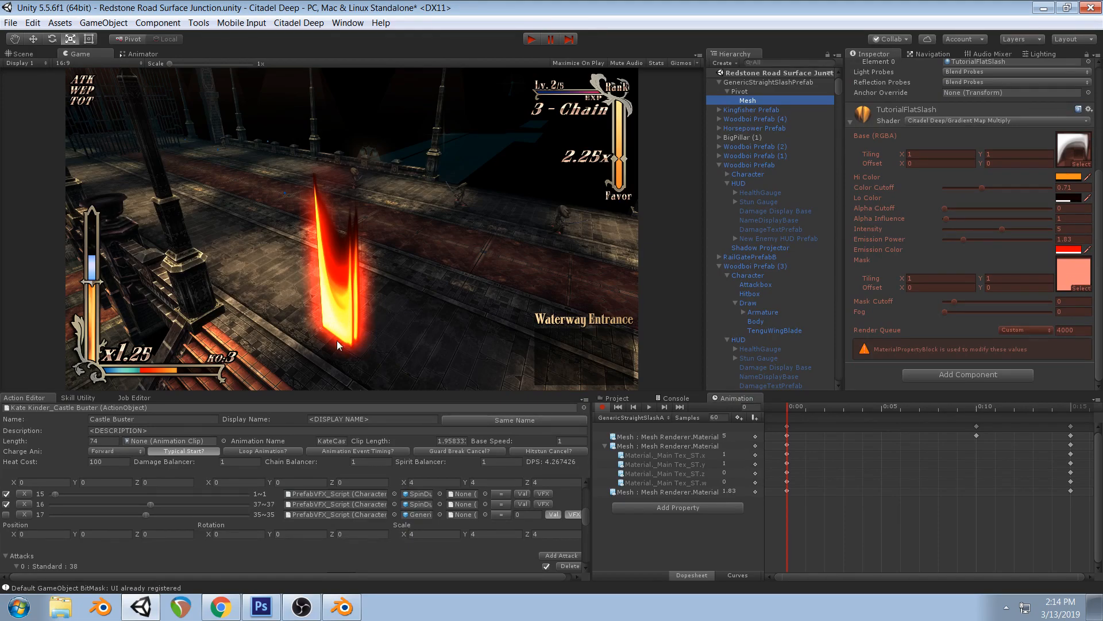
drag(785, 410, 867, 411)
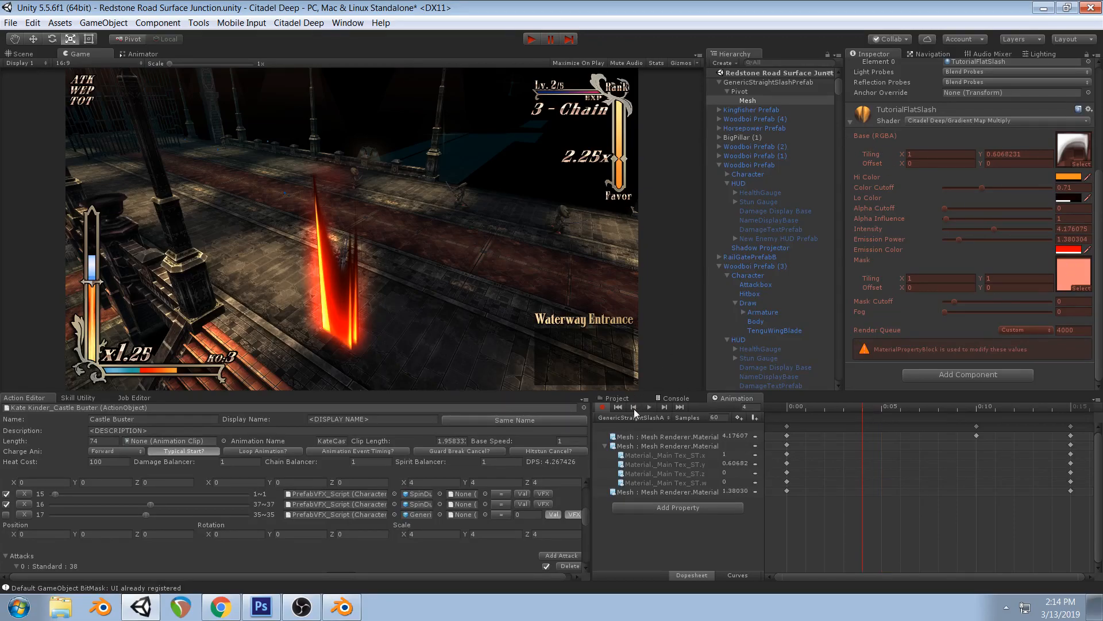
Exit the animation preview, raise the Mesh to a Z position of about 2.97, and check it in the game view
click(602, 408)
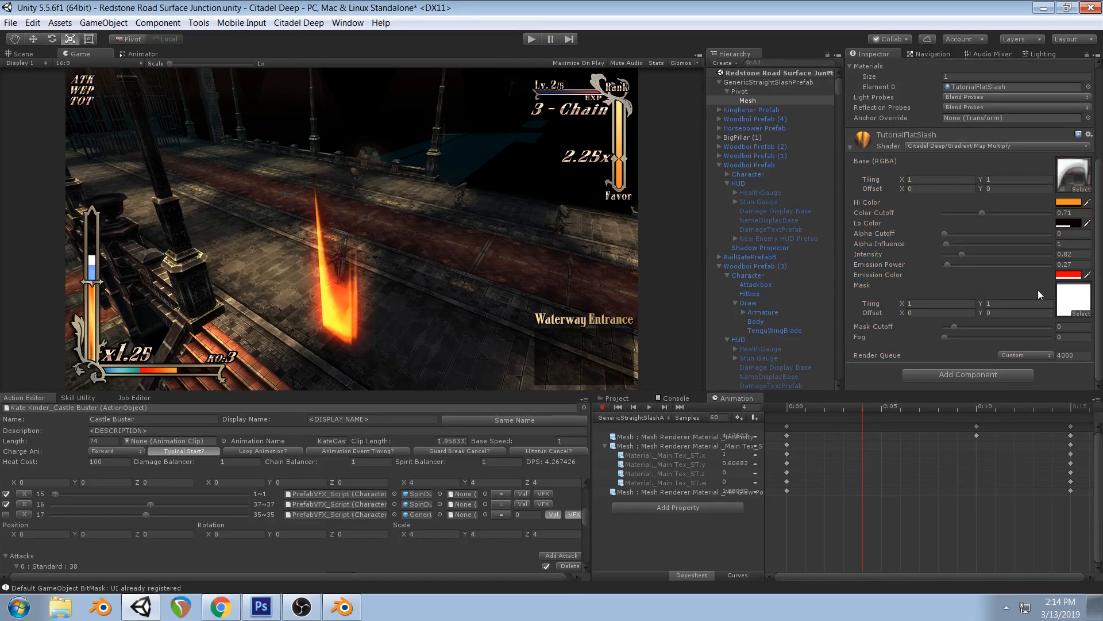
click(29, 54)
click(32, 39)
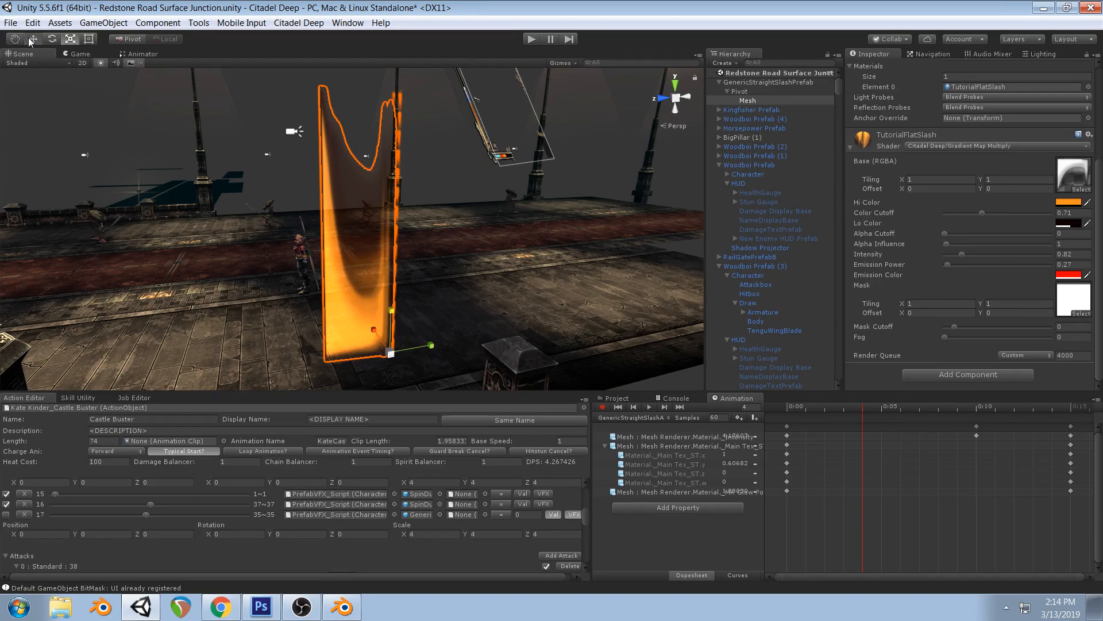
drag(391, 315, 393, 253)
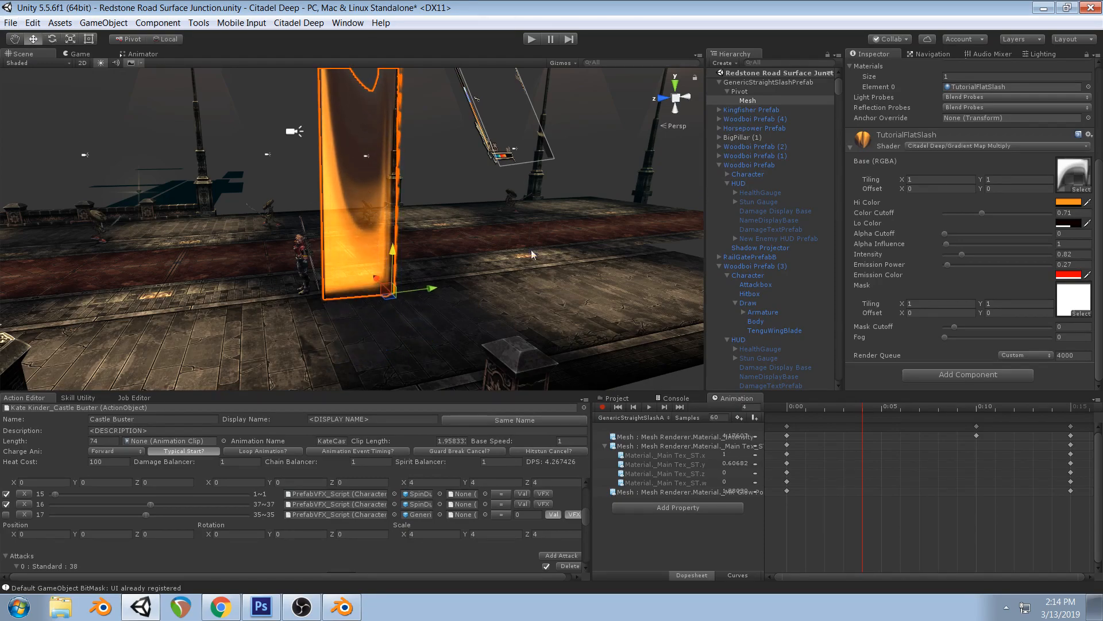
click(79, 54)
Set the TutorialFlatSlash material's Mask texture to None and its Emission Power to 0
click(1073, 309)
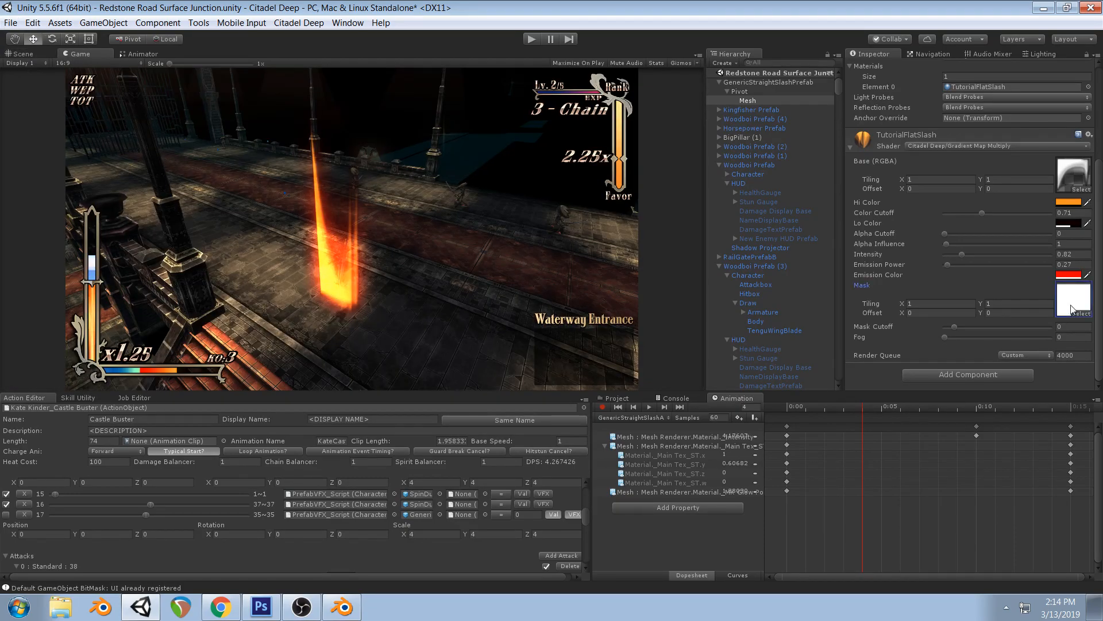
click(1081, 313)
scroll(890, 516, up, 1)
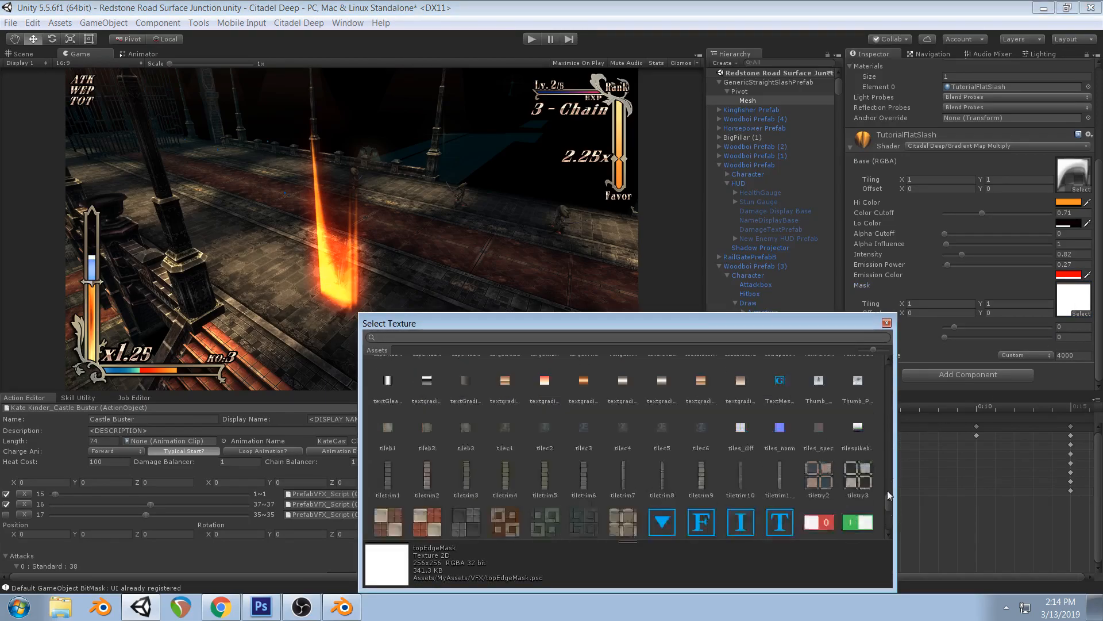
click(384, 380)
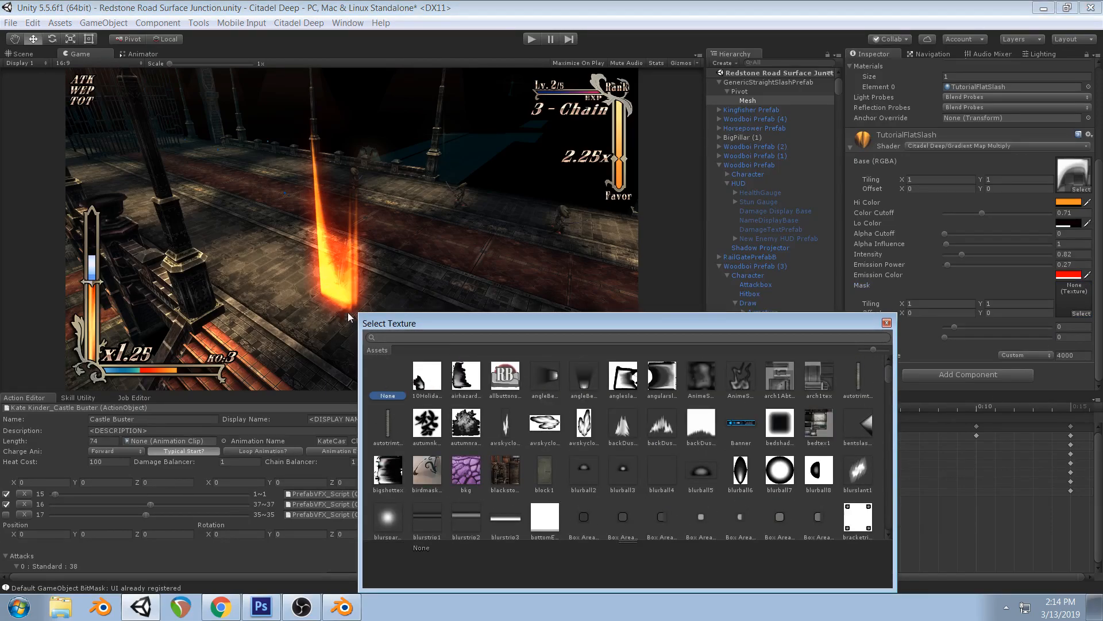
click(887, 322)
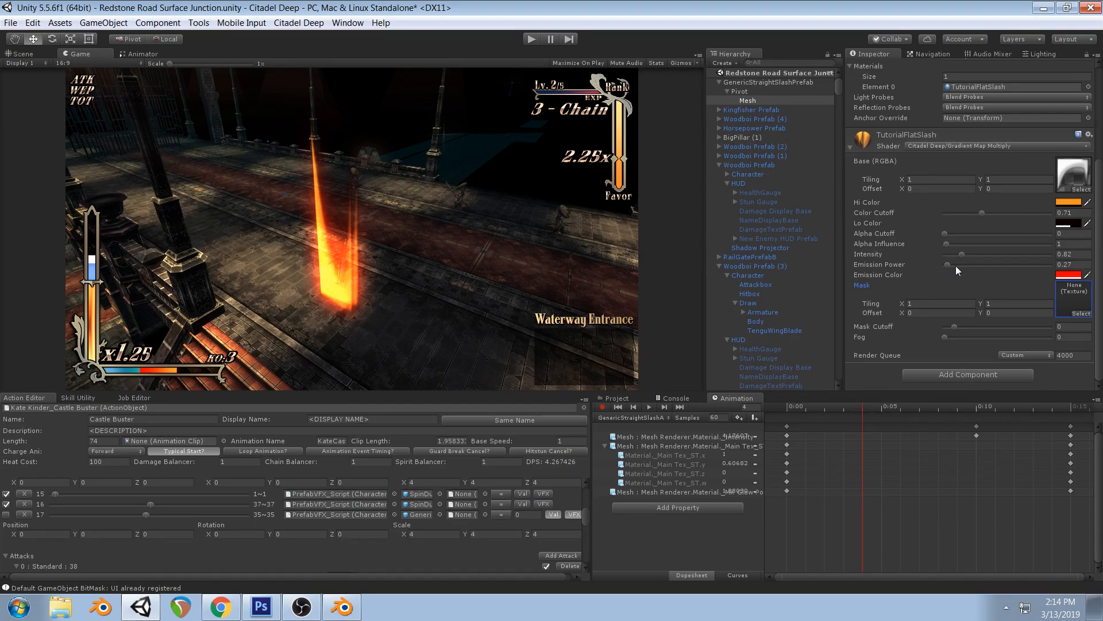
drag(948, 265, 935, 268)
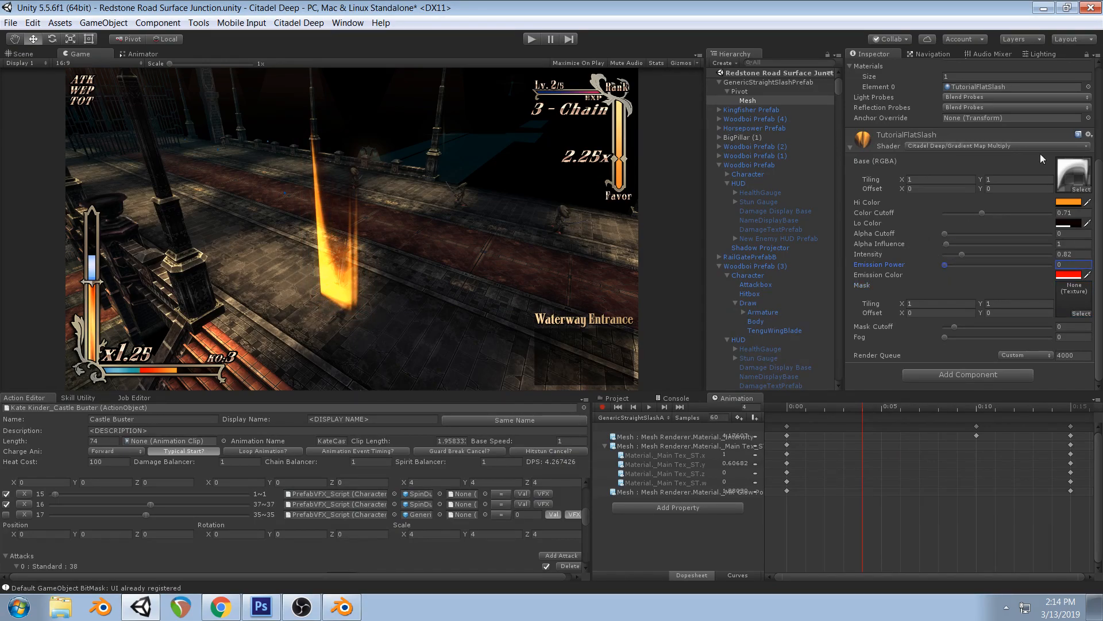
Preview the raised slash near frame 3 in the scene and game views, then examine the Mesh's material settings
drag(788, 409, 844, 410)
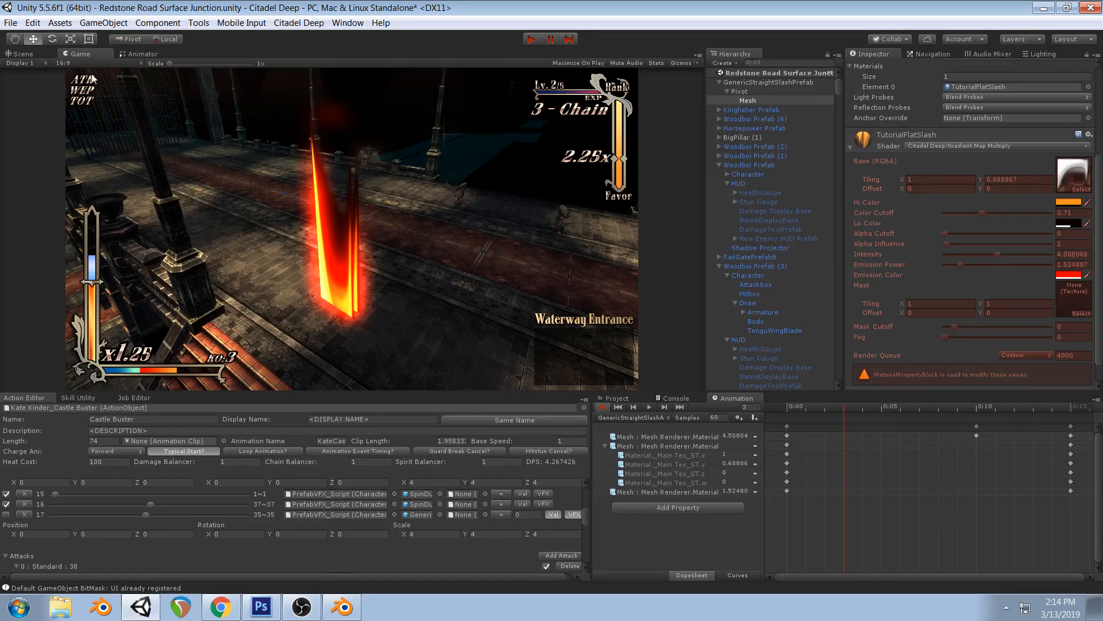
click(19, 54)
click(372, 333)
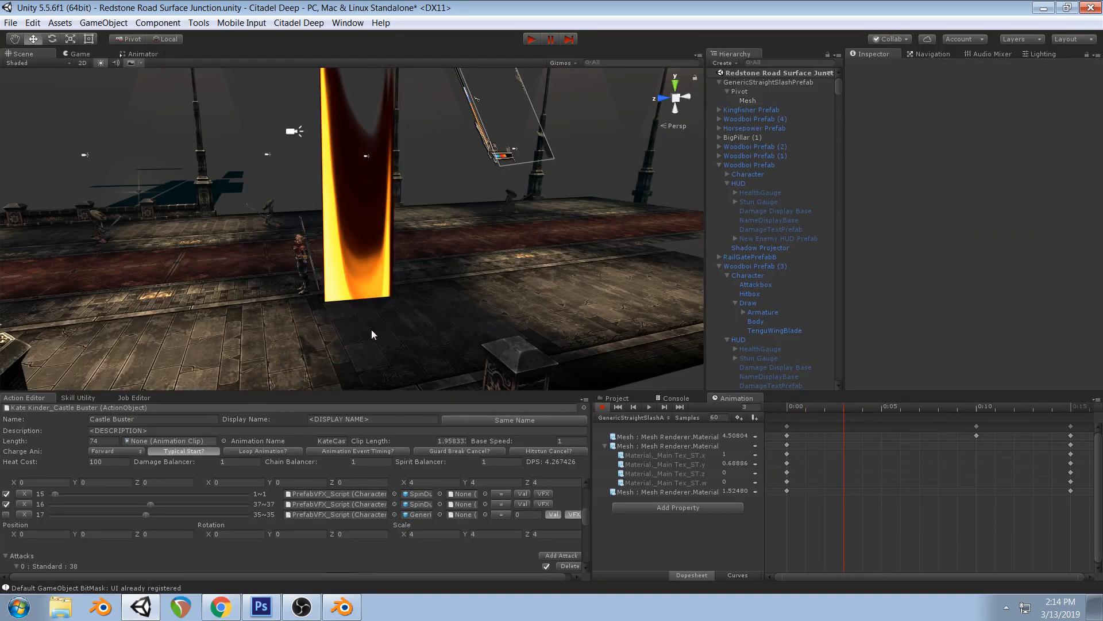
click(72, 54)
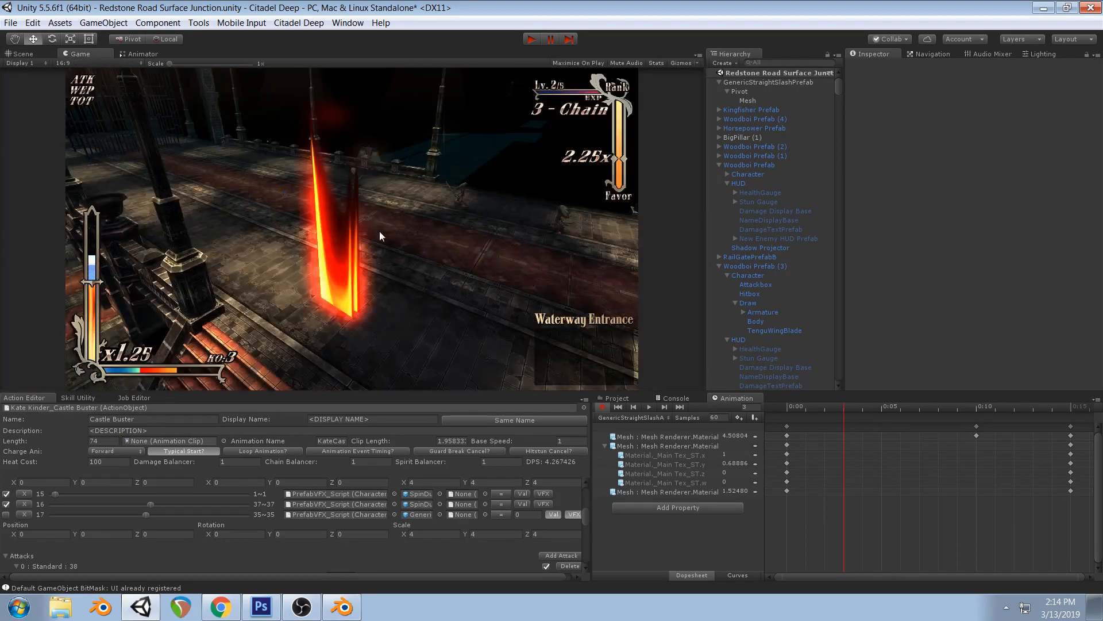
click(750, 101)
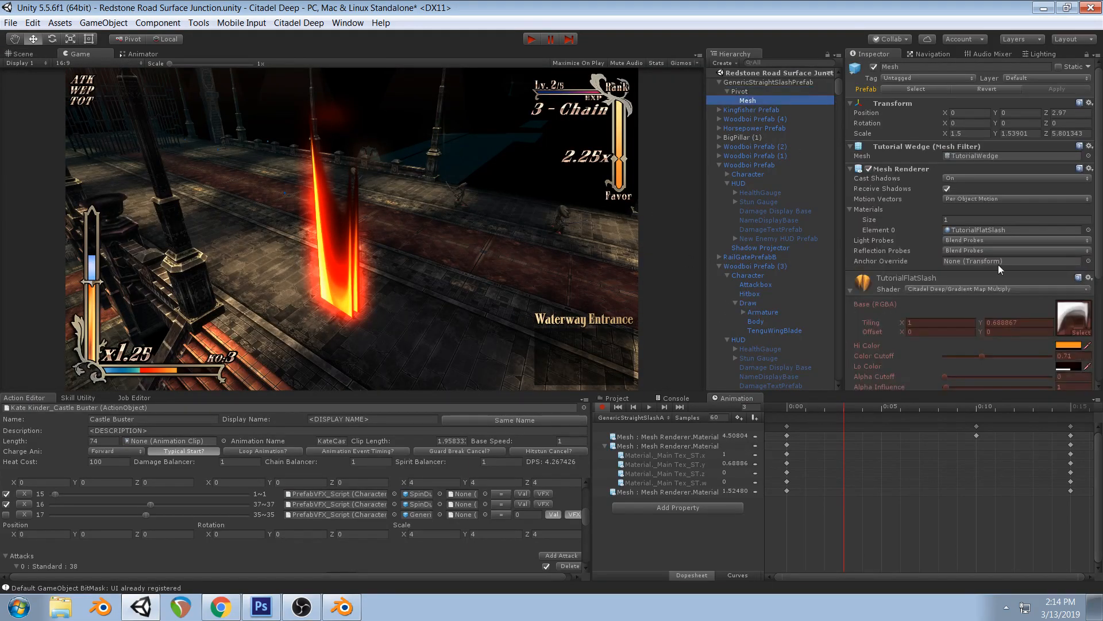
scroll(1001, 269, down, 5)
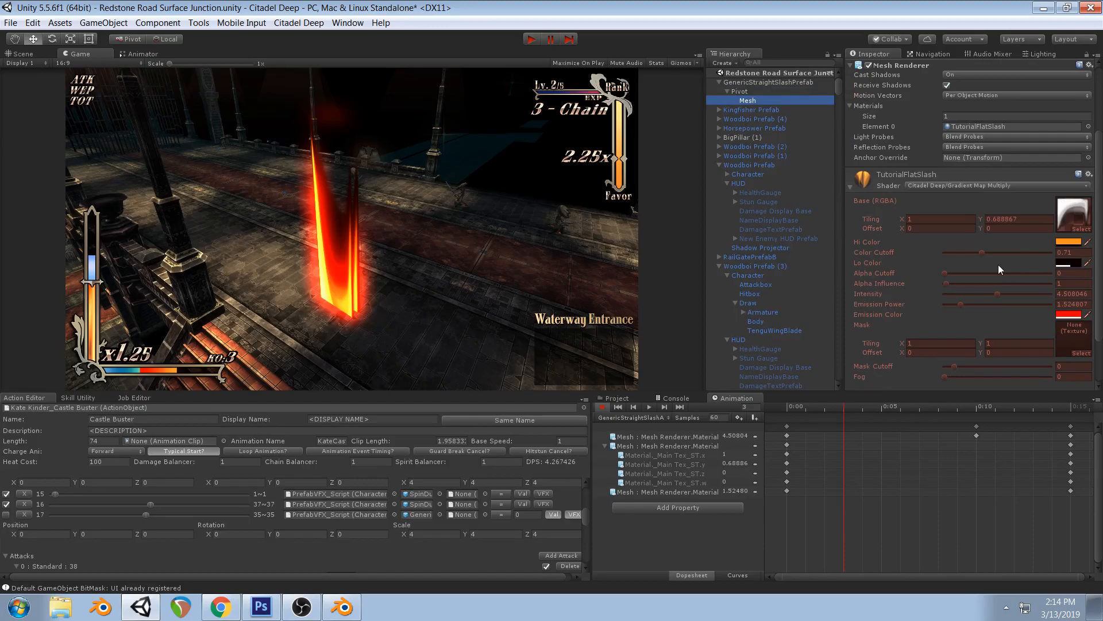
Exit the animation preview and set the TutorialFlatSlash material's Mask to the topEdge texture
click(601, 408)
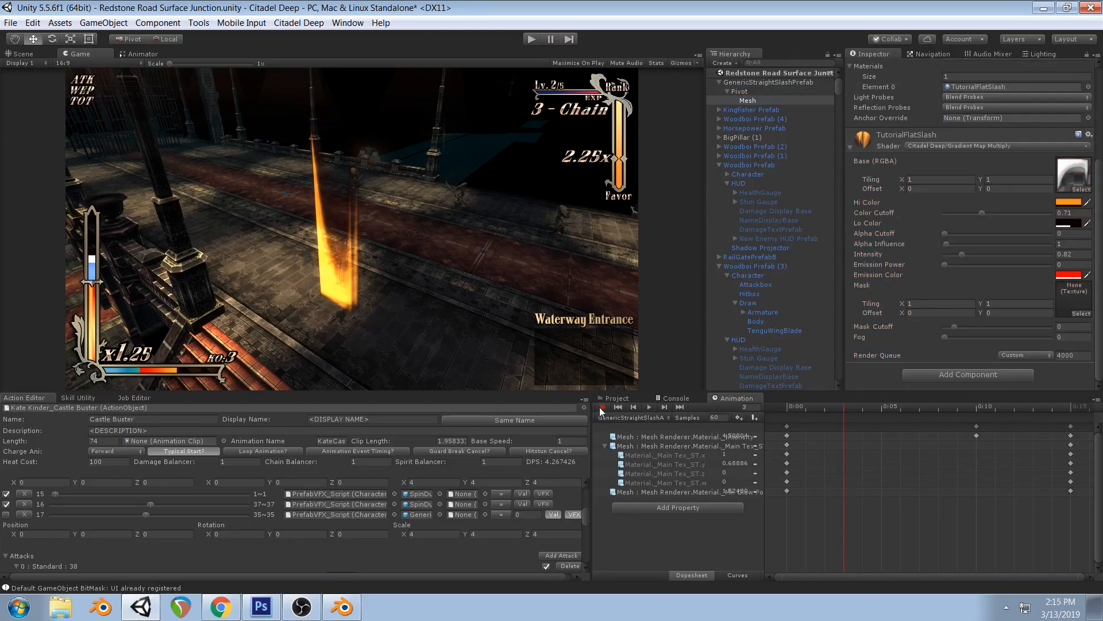
click(1083, 314)
text(top)
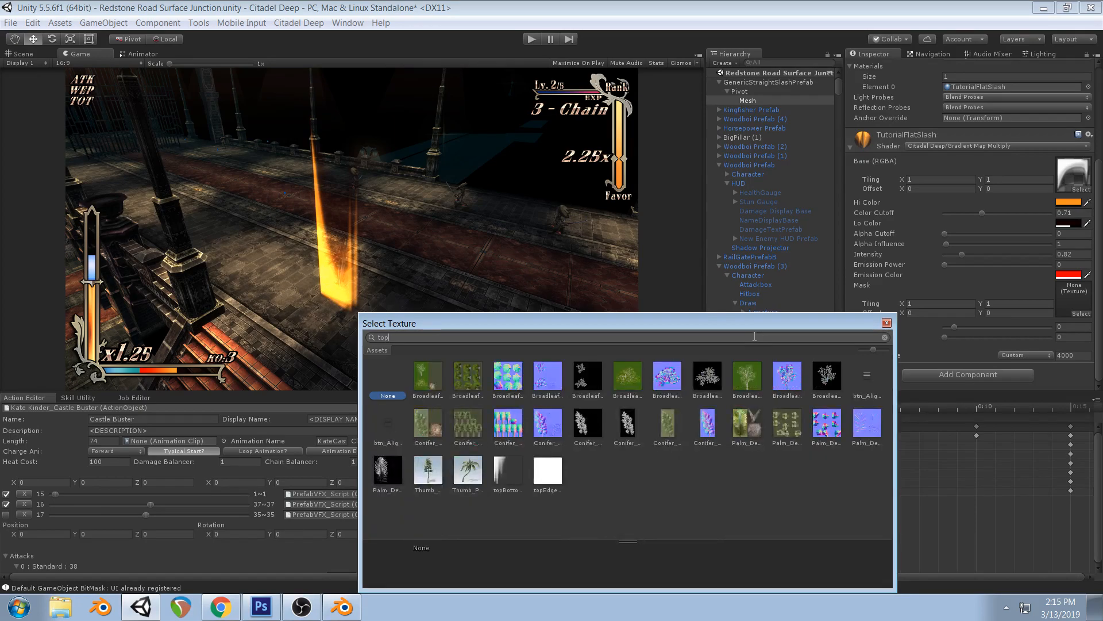
click(547, 474)
double_click(546, 473)
Preview the slash up to about frame 5 in the game view and from the side in the scene view
drag(790, 408, 868, 401)
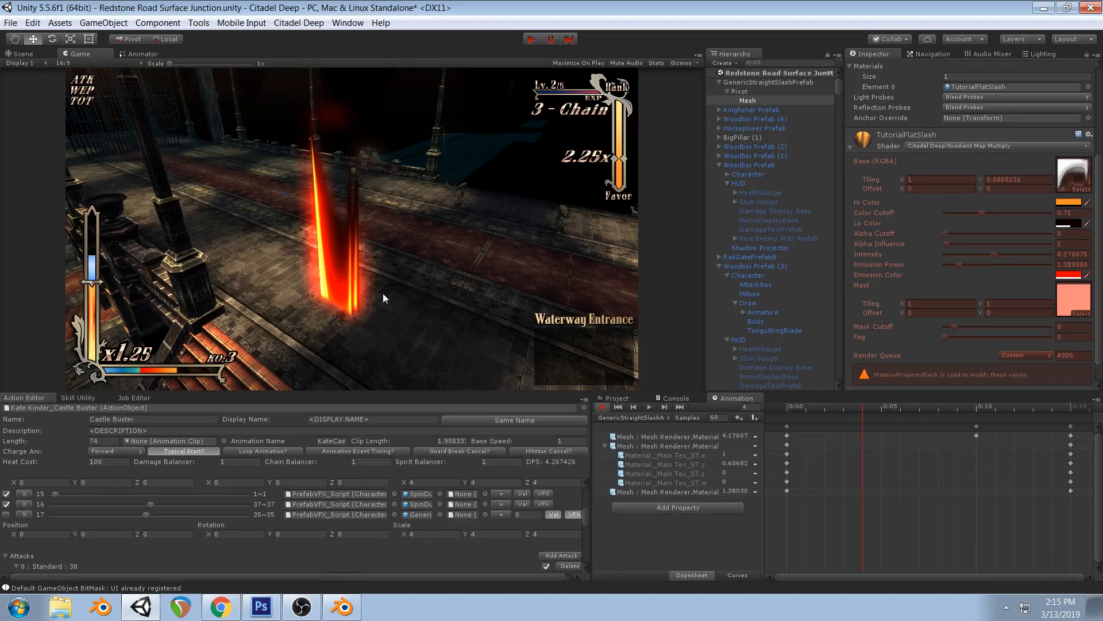
drag(789, 408, 884, 401)
click(31, 55)
right_drag(426, 268, 384, 229)
scroll(418, 212, down, 4)
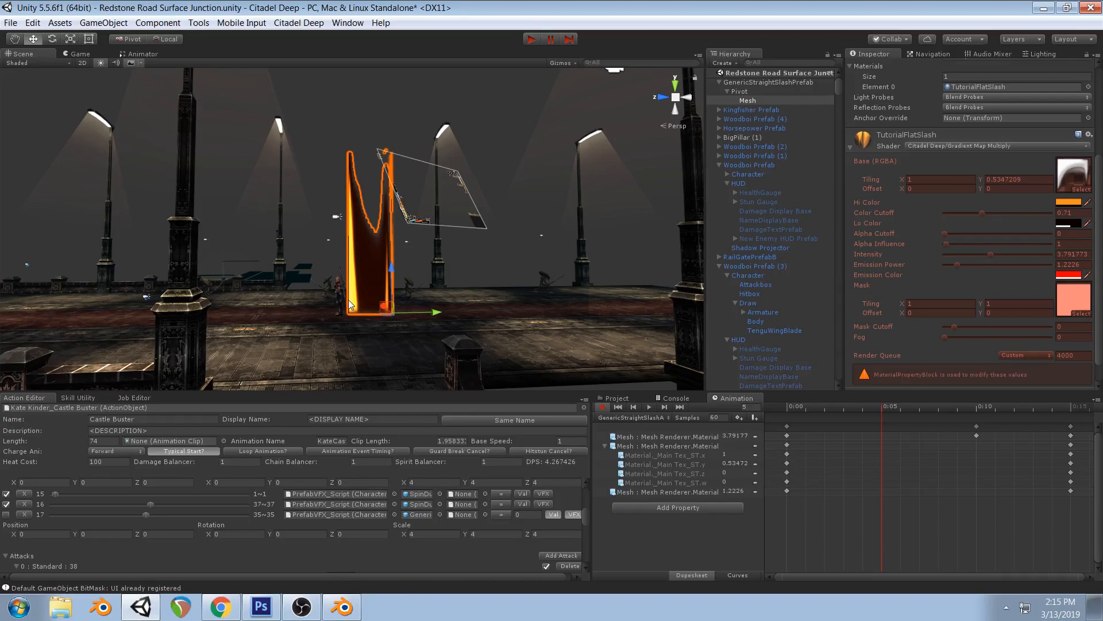
Switch to Photoshop and try stretching Layer 2 copy 4 to 152.17% height and shifting it upward, then discard the transform
click(261, 606)
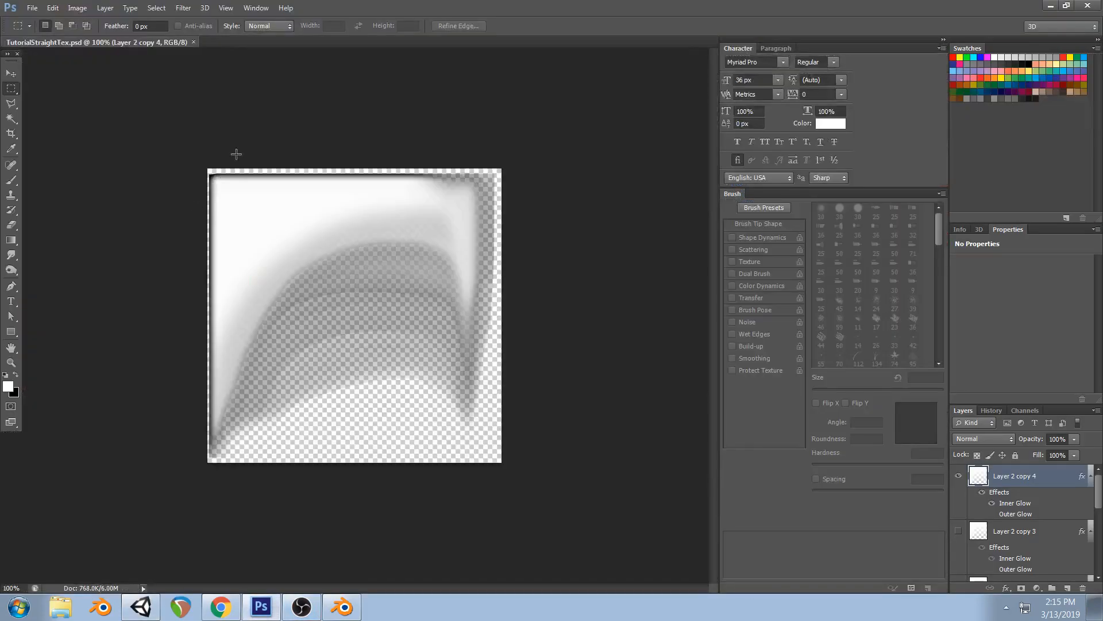
key(ctrl+t)
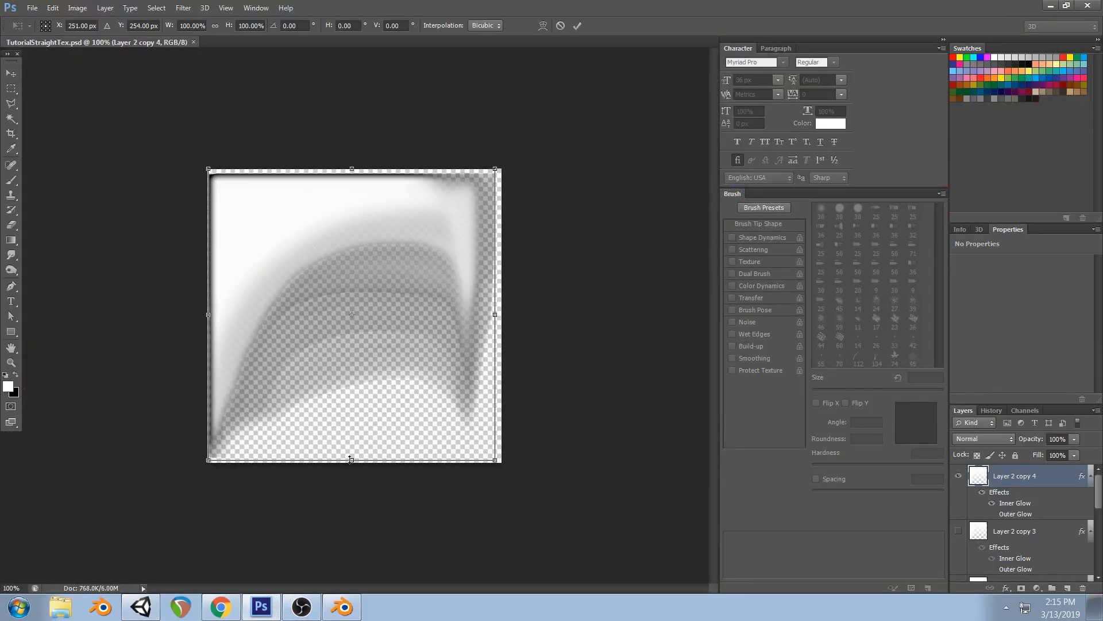
drag(351, 468, 352, 618)
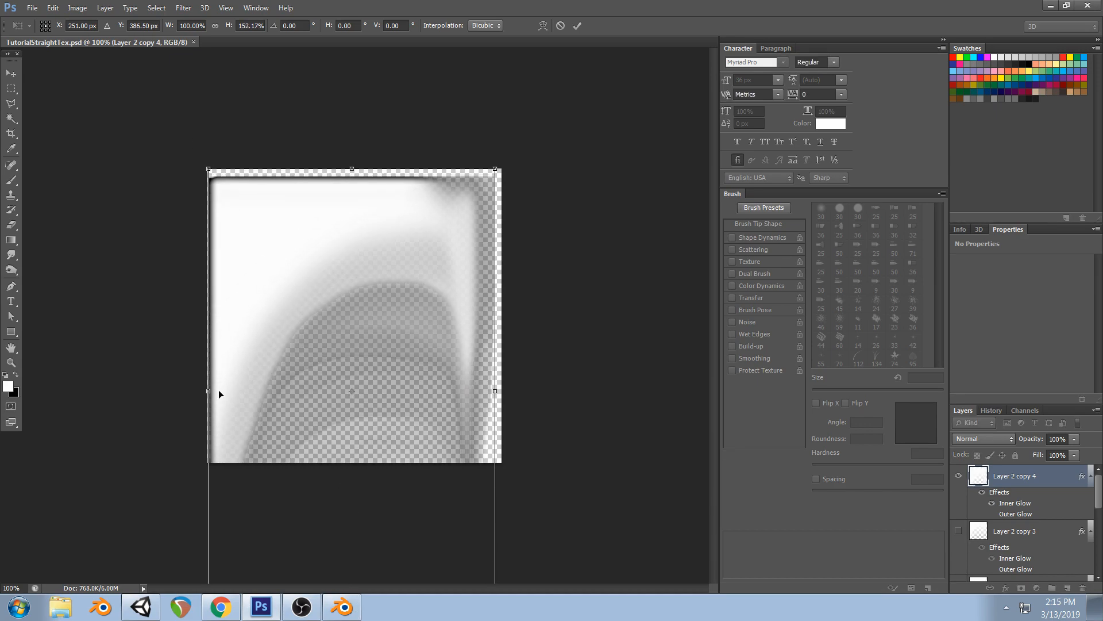
drag(386, 412, 383, 264)
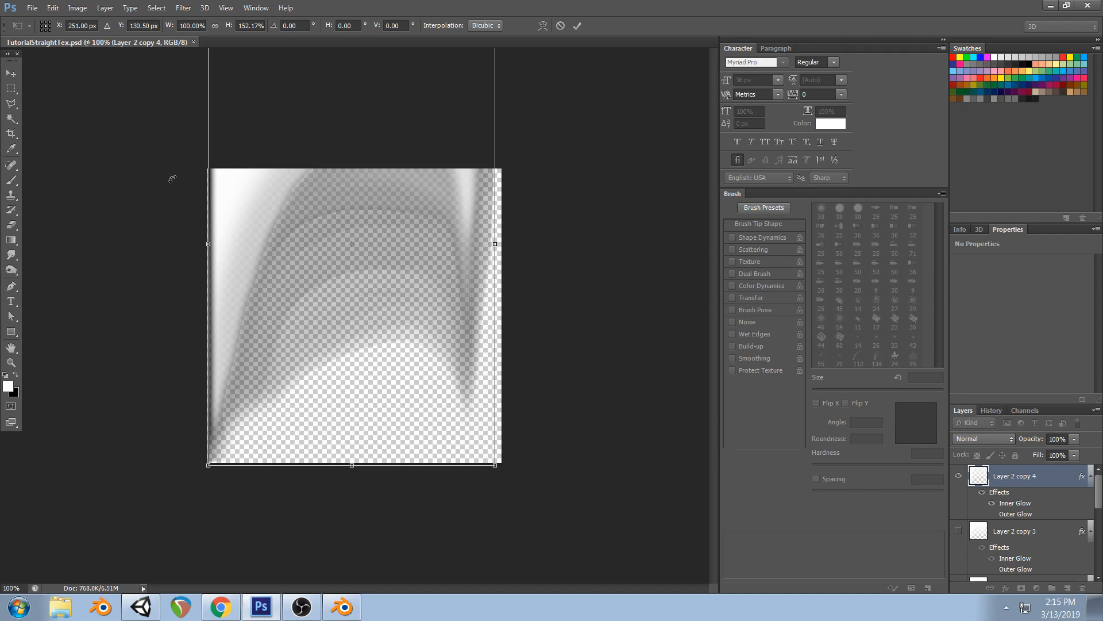
click(11, 73)
click(618, 233)
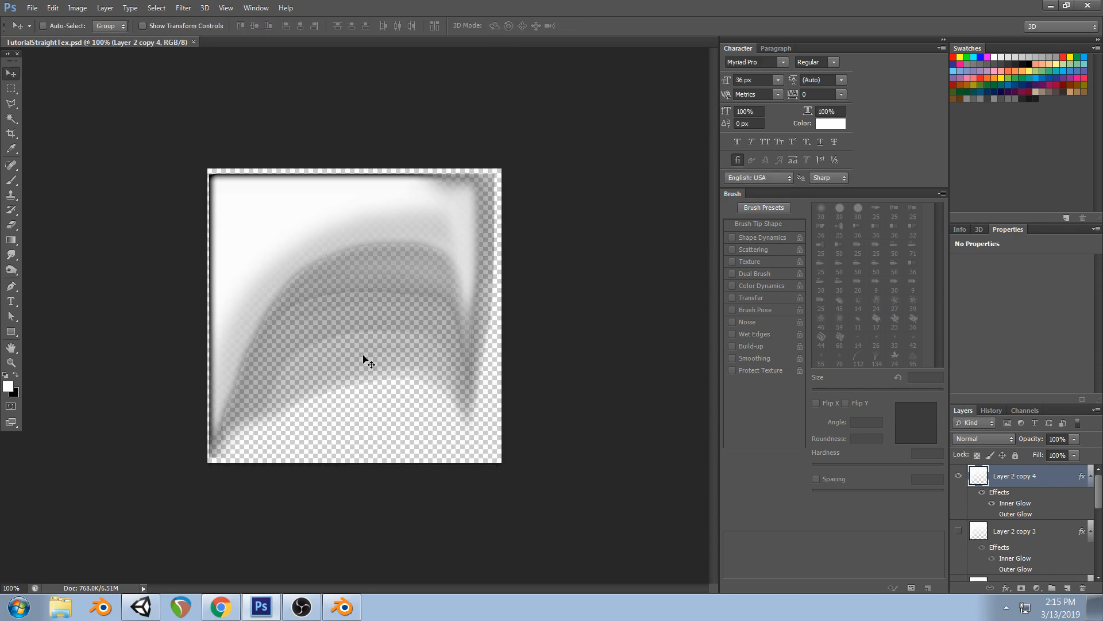
Switch to Unity and advance the slash animation preview by one frame to frame 6
click(141, 607)
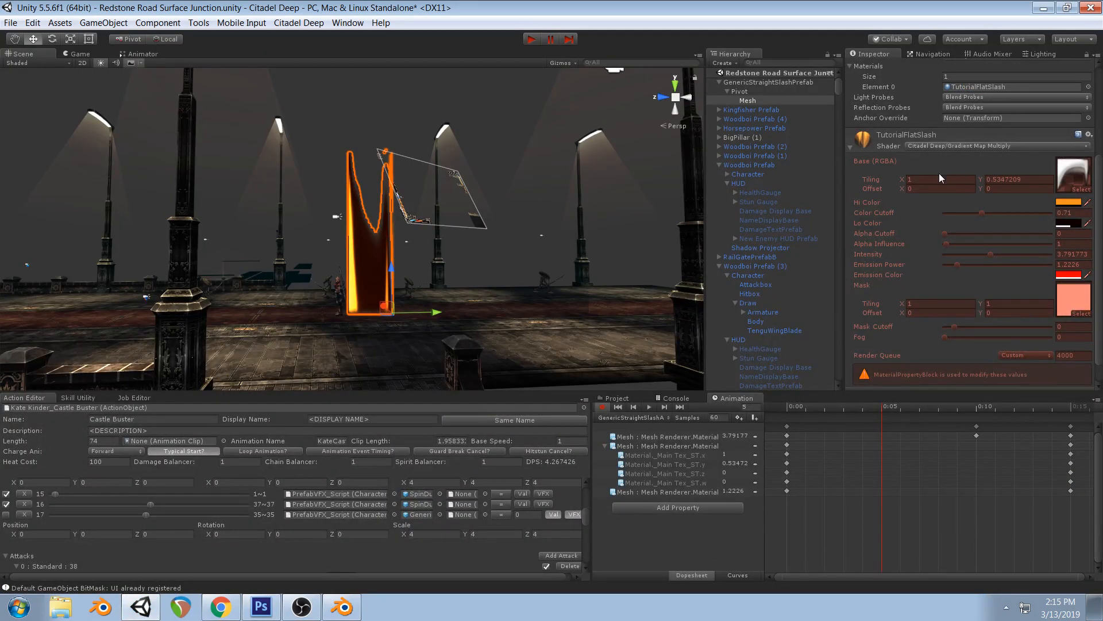
click(665, 407)
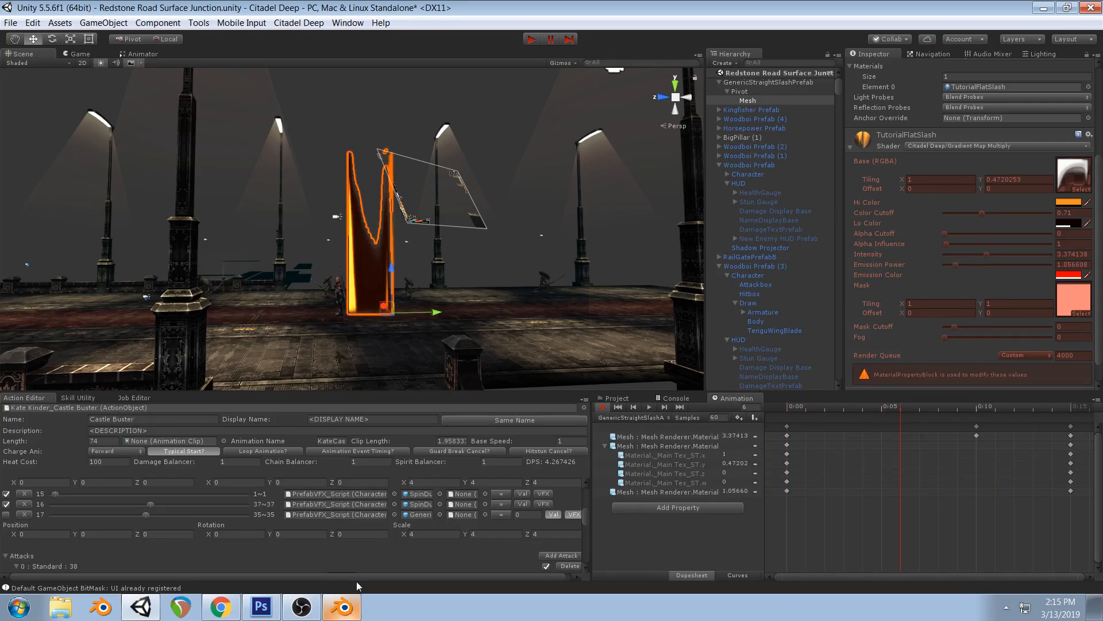
Switch to Photoshop and delete all hidden layers from TutorialStraightTex.psd
click(262, 607)
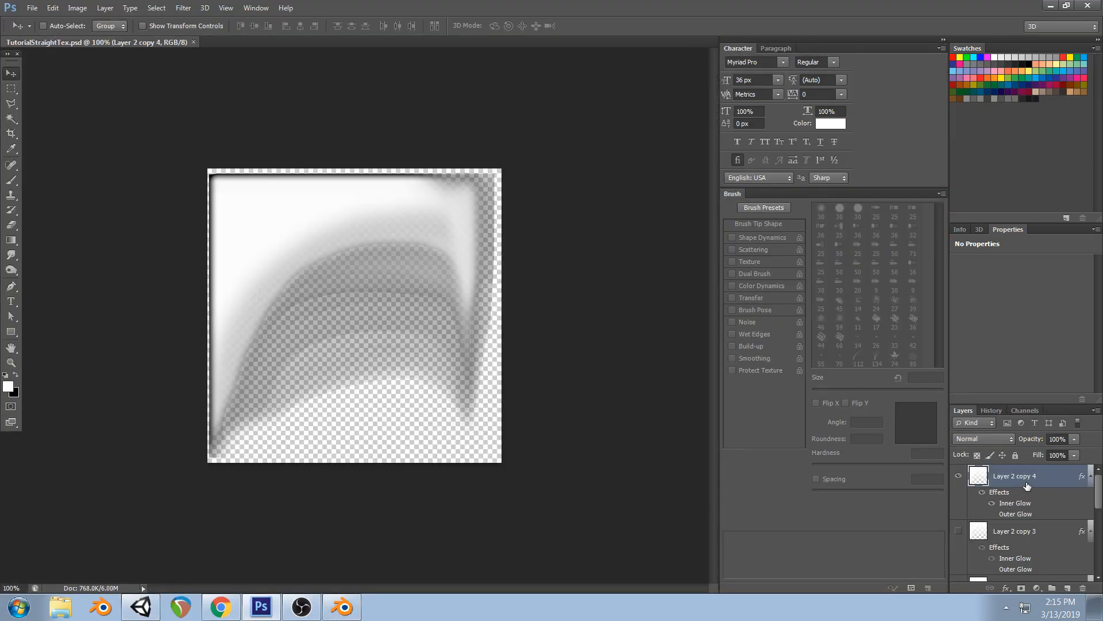
click(105, 8)
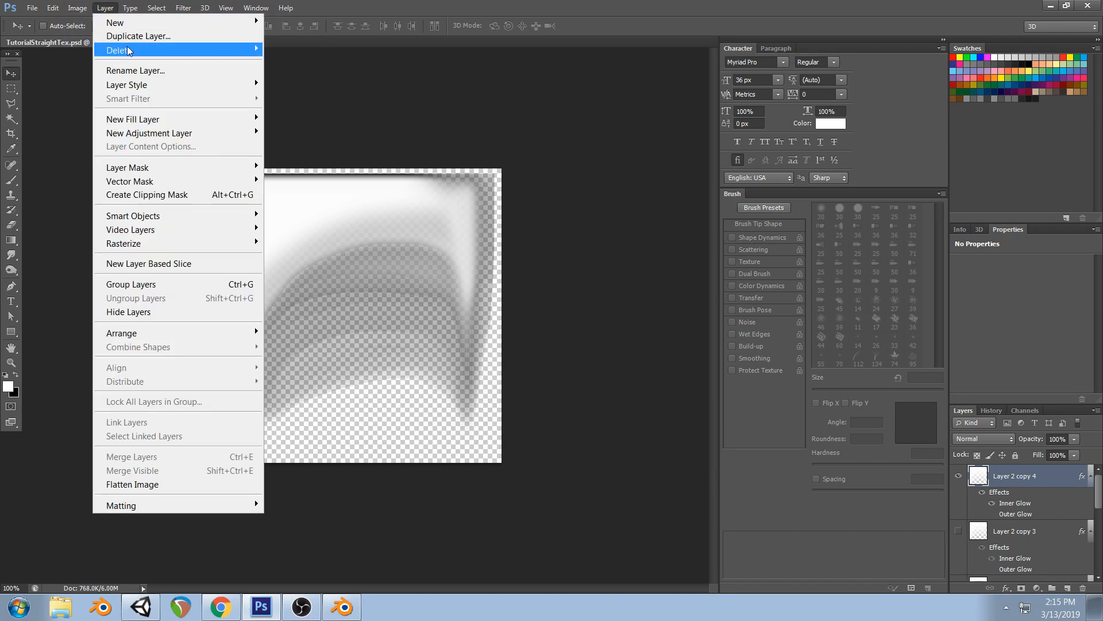
mouse_move(128, 50)
click(65, 67)
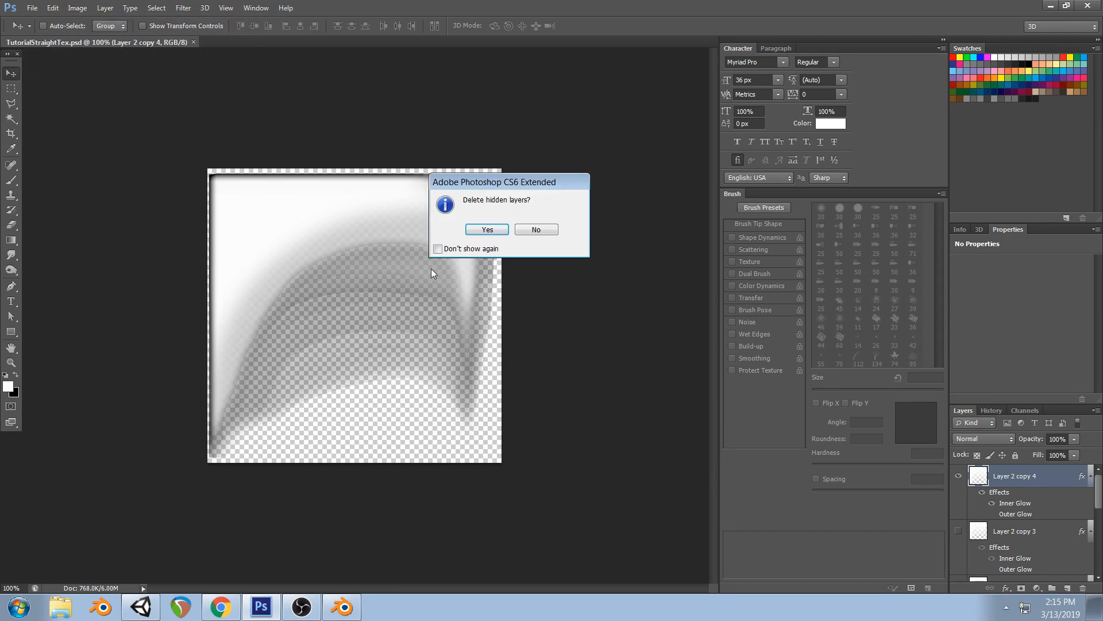
click(488, 229)
Duplicate Layer 2 copy 4 as Layer 2 copy 5 and hide the original layer
right_click(1060, 482)
click(943, 48)
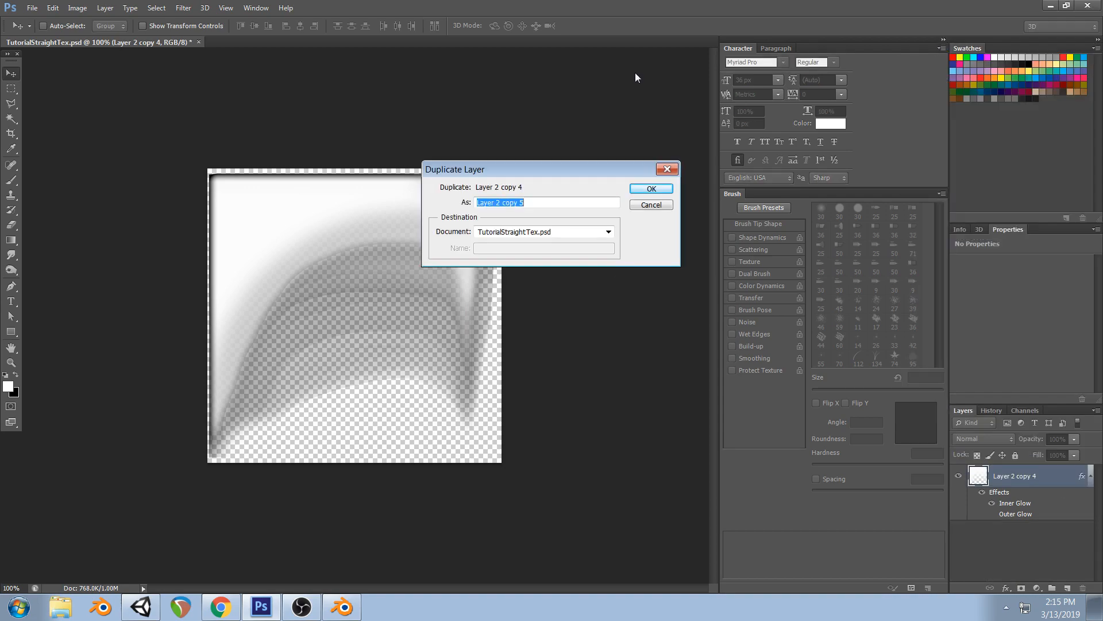
click(651, 188)
click(958, 531)
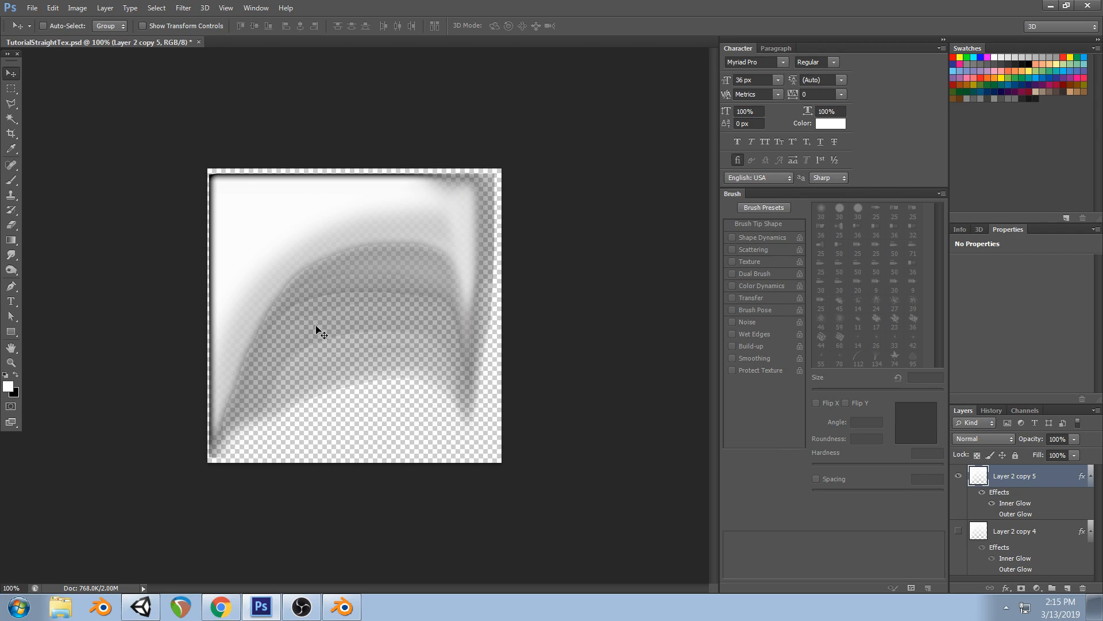
Try the Outer Glow on Layer 2 copy 5, inspect the Inner Glow gradient, and discard the layer style changes
double_click(1019, 503)
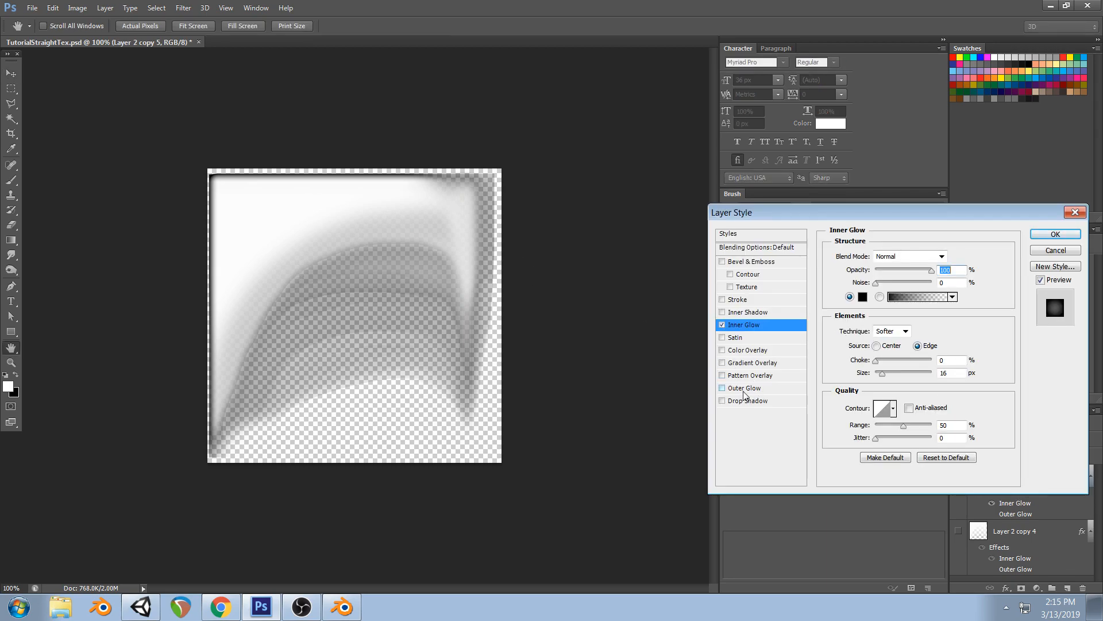
click(744, 389)
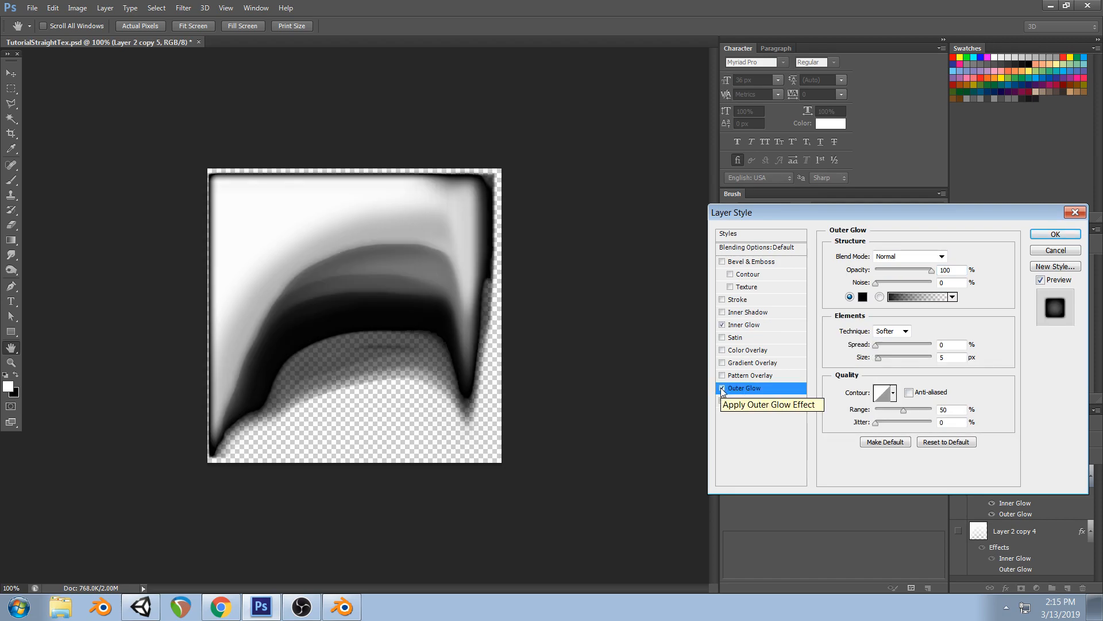
click(722, 388)
click(744, 325)
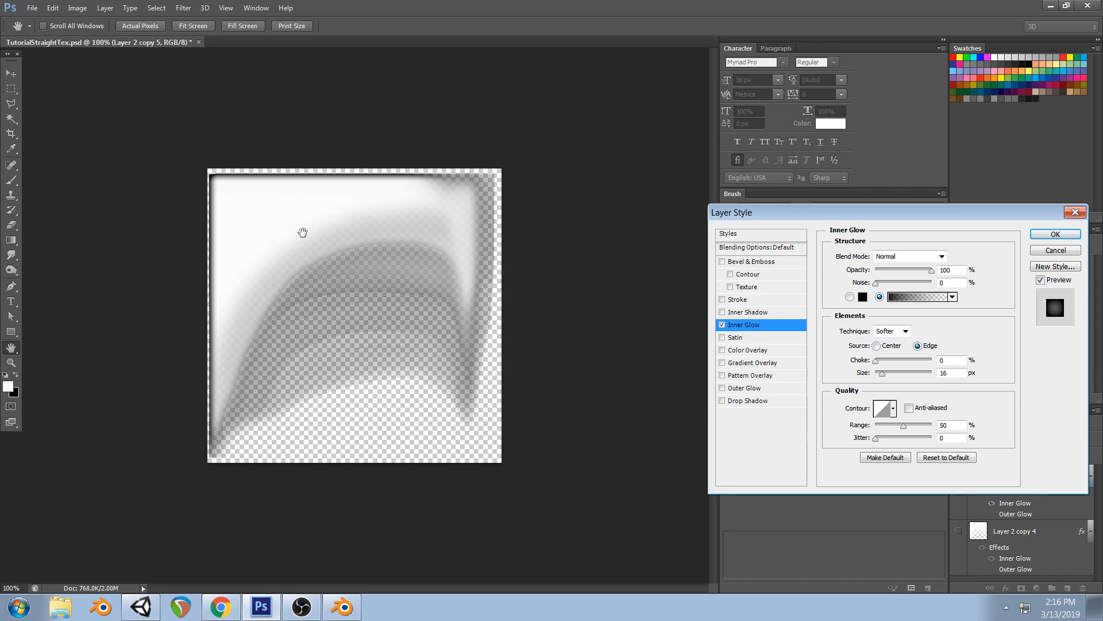
click(894, 296)
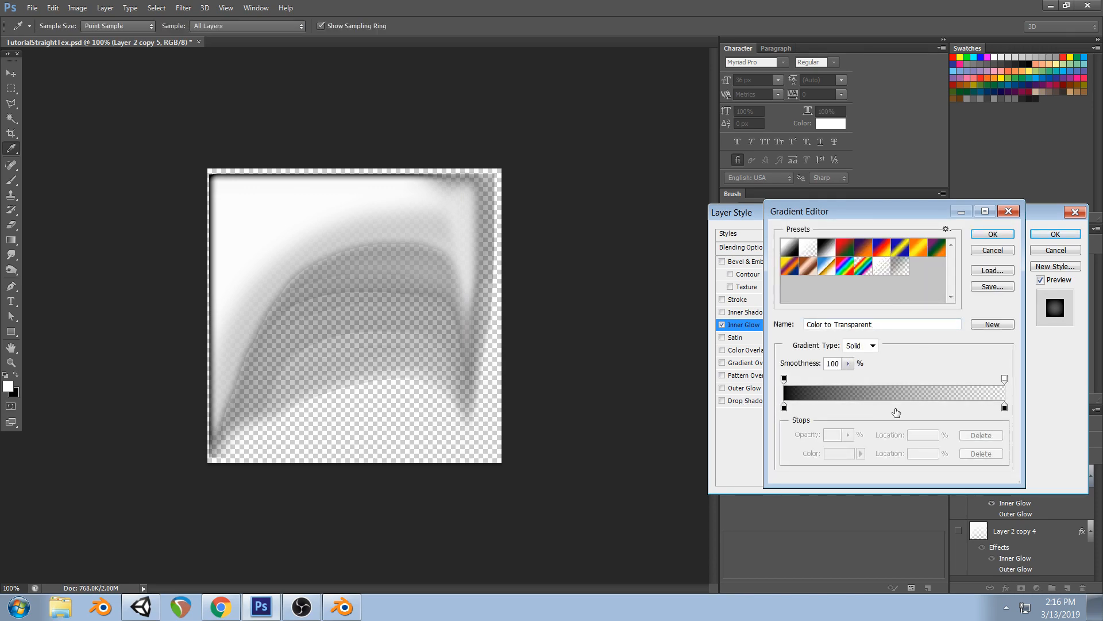
click(993, 251)
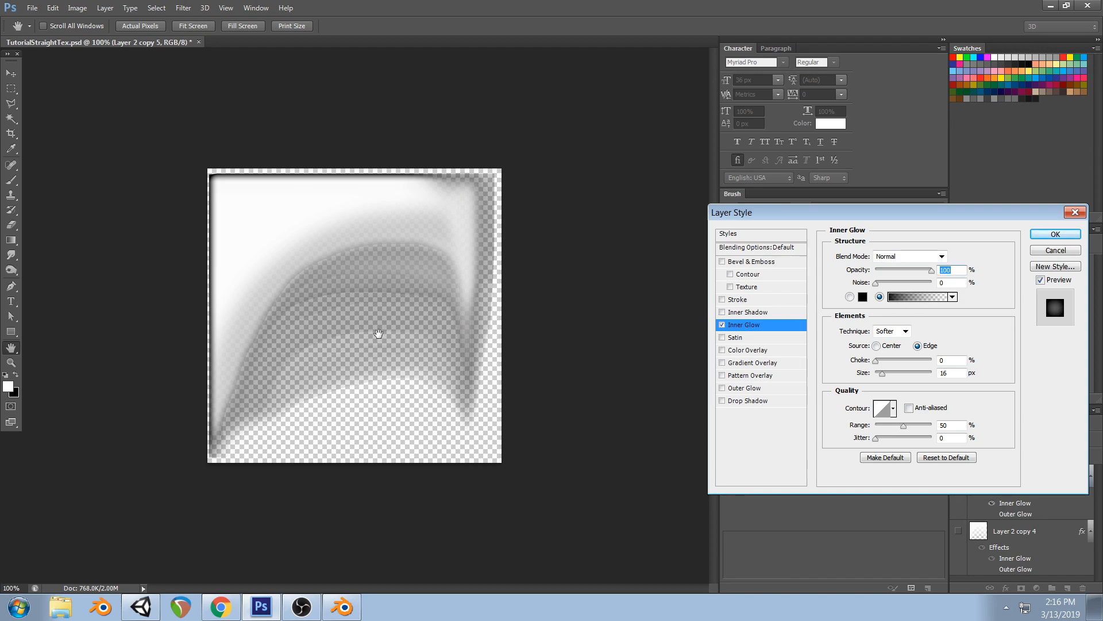
click(1056, 250)
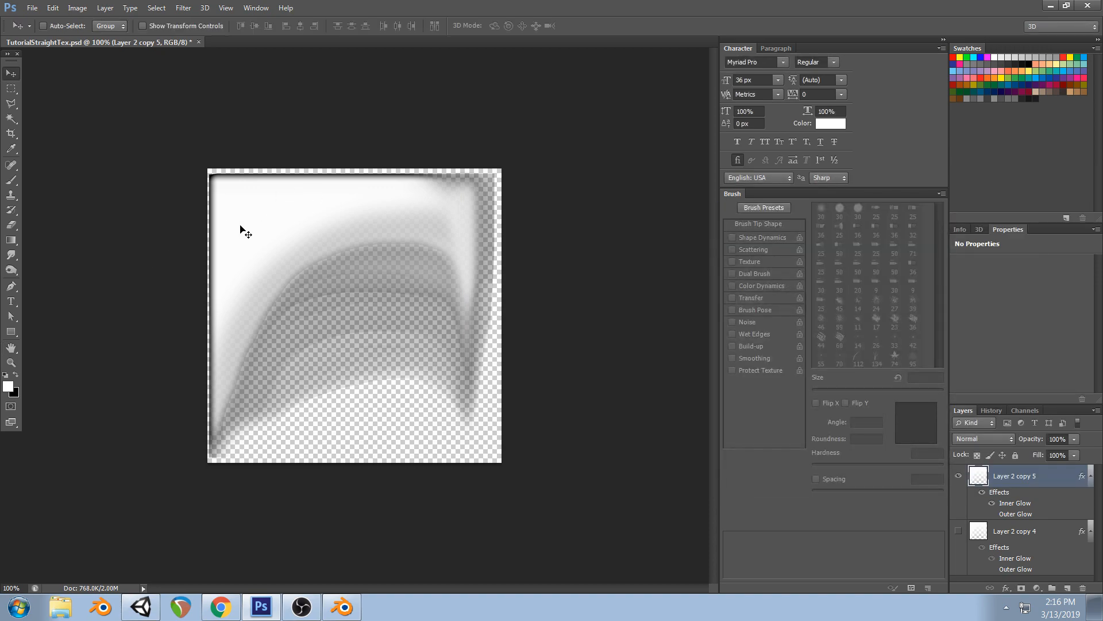
Switch to Blender and check the TutorialWedge mesh beside its UV layout
click(141, 607)
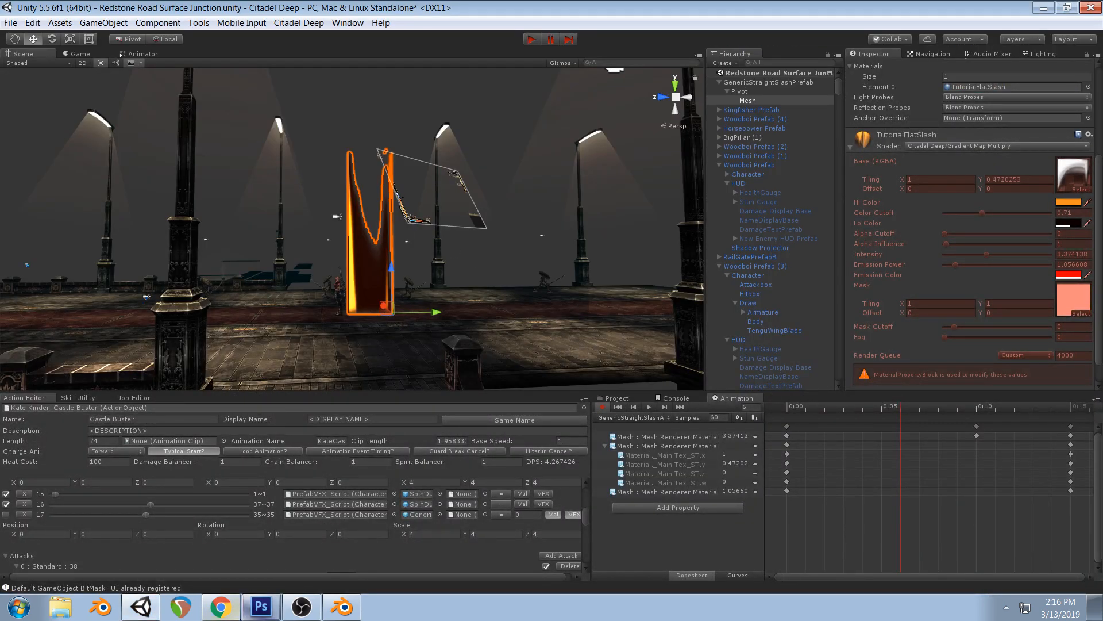
click(221, 609)
click(341, 608)
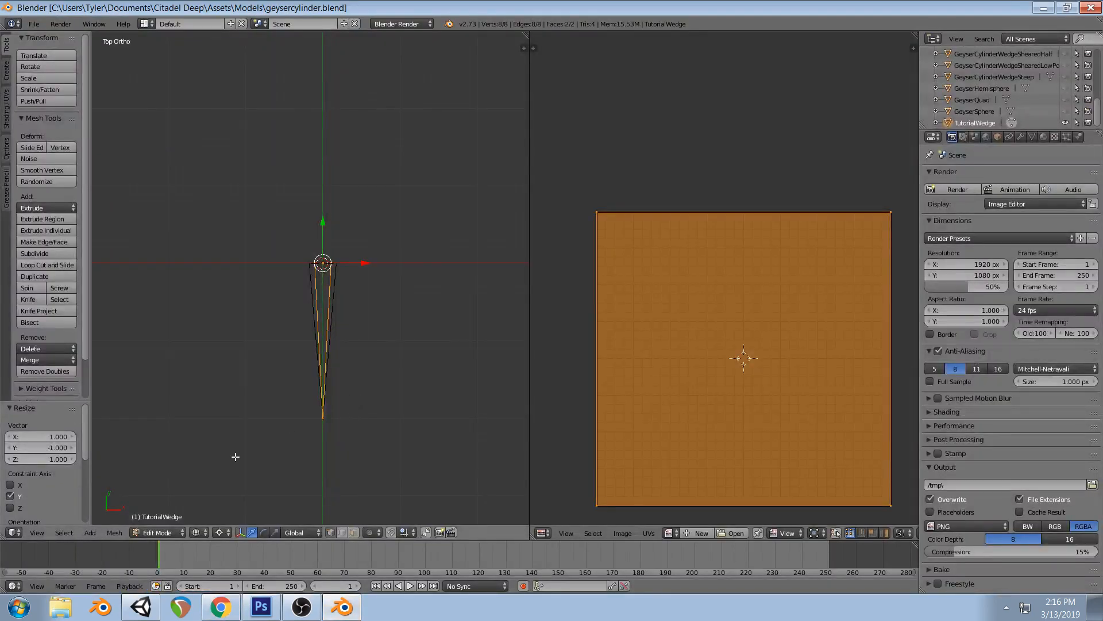
Return to Unity, scrub the slash animation from its first frame, and view the deselected effect from an elevated angle
click(140, 607)
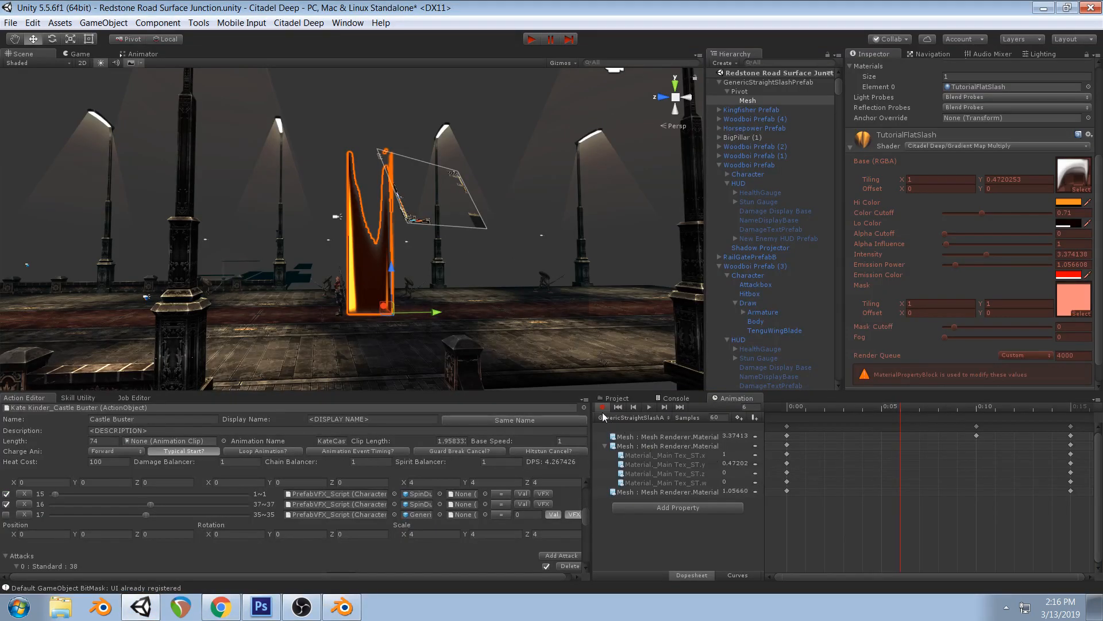
drag(803, 406, 790, 408)
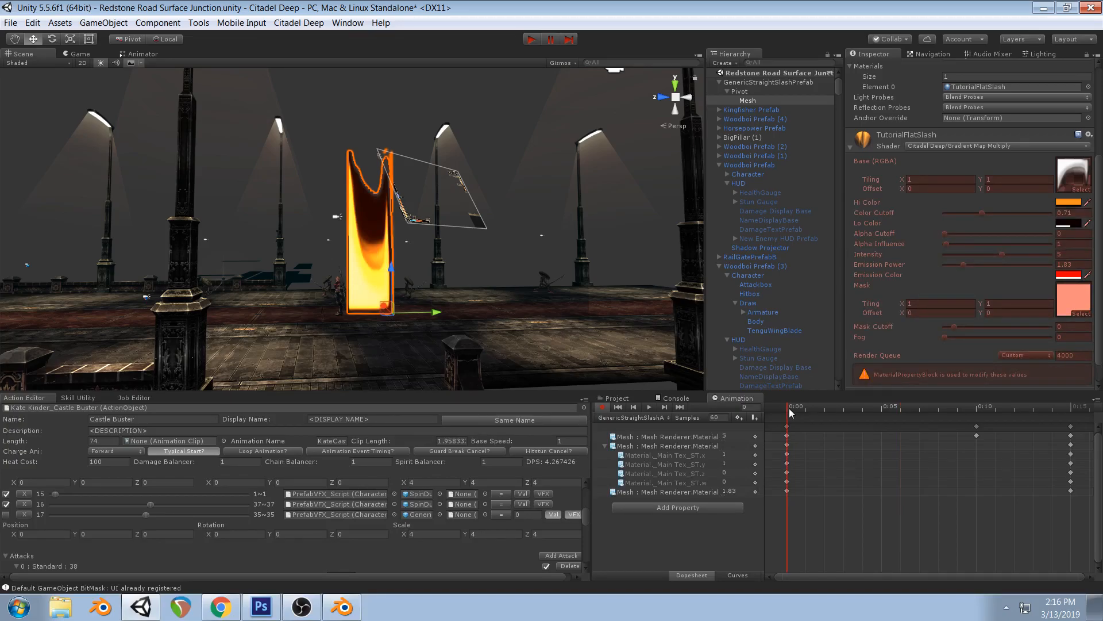
drag(792, 409, 908, 437)
drag(832, 449, 796, 452)
click(338, 89)
right_drag(338, 88, 461, 182)
middle_drag(462, 182, 494, 214)
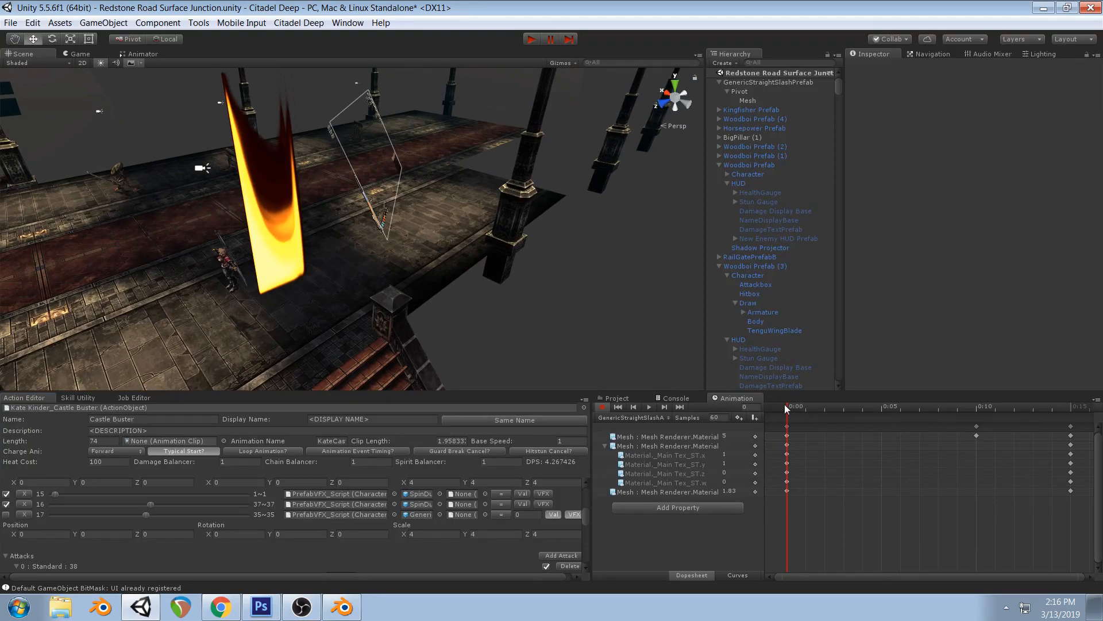
In Photoshop, cut the contents of Layer 2 copy 5 and fill nearly the whole canvas with a white rectangle
click(261, 606)
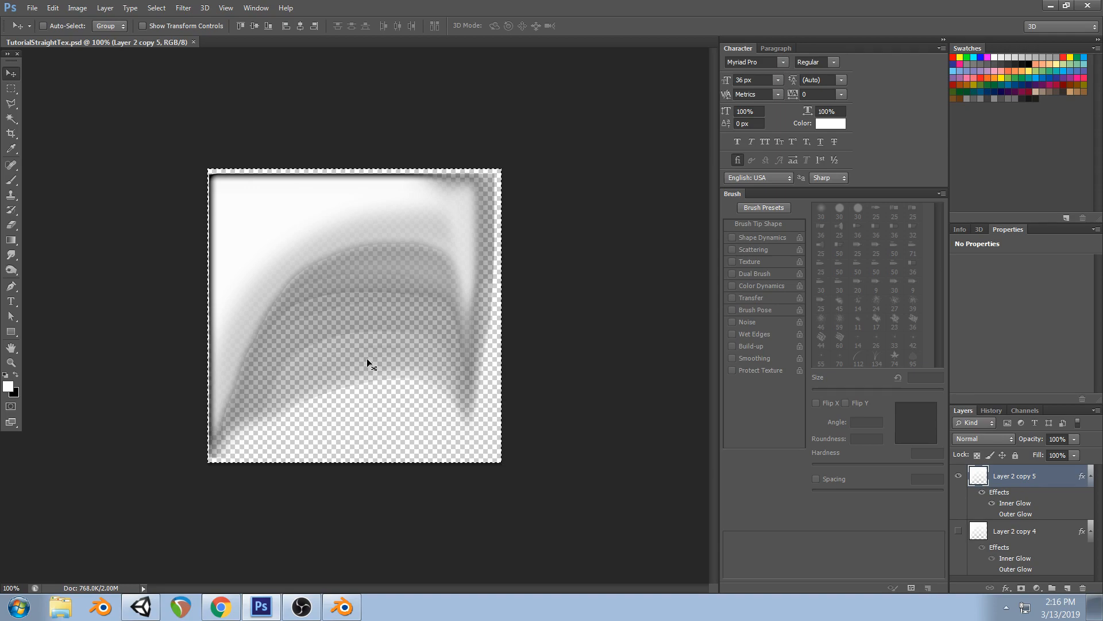
key(ctrl+x)
click(10, 331)
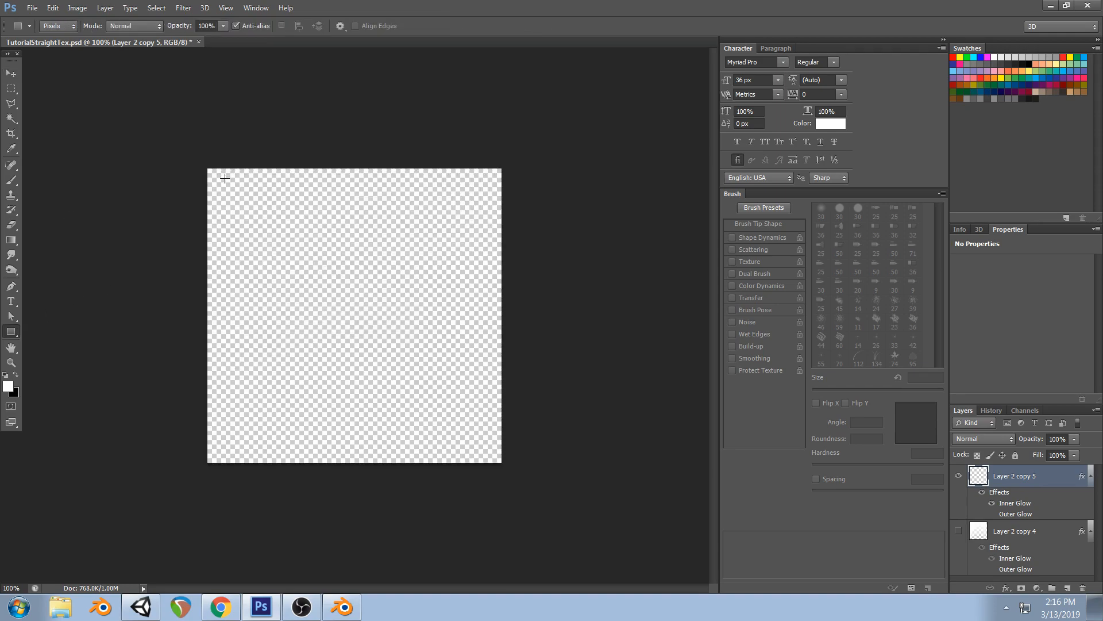
drag(211, 173, 494, 457)
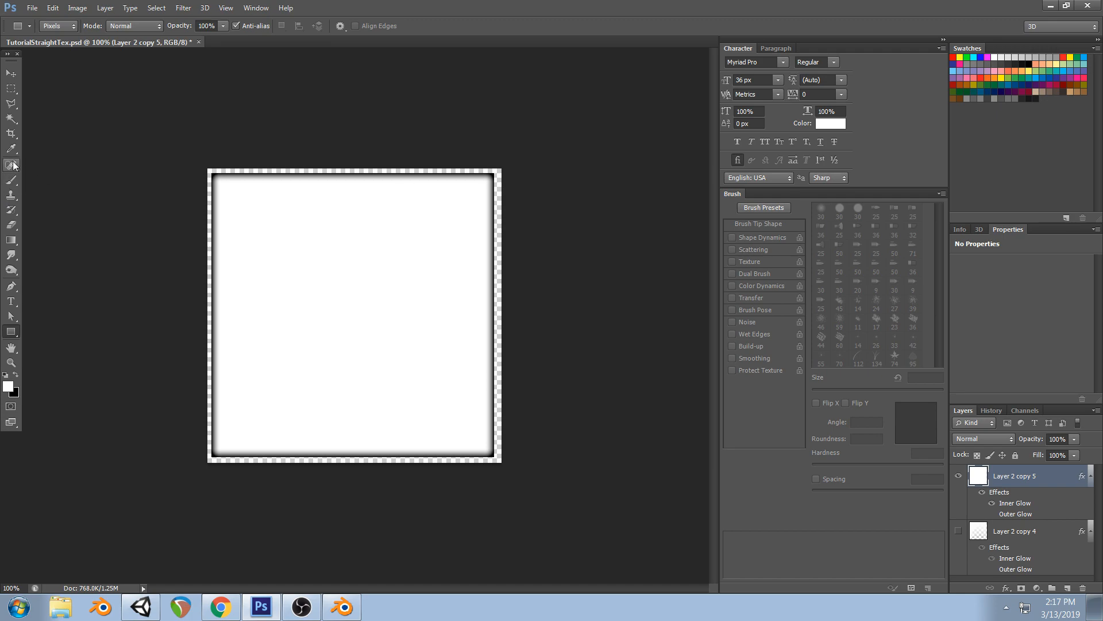
Set the Eraser to a hard round brush at 150 px
click(16, 226)
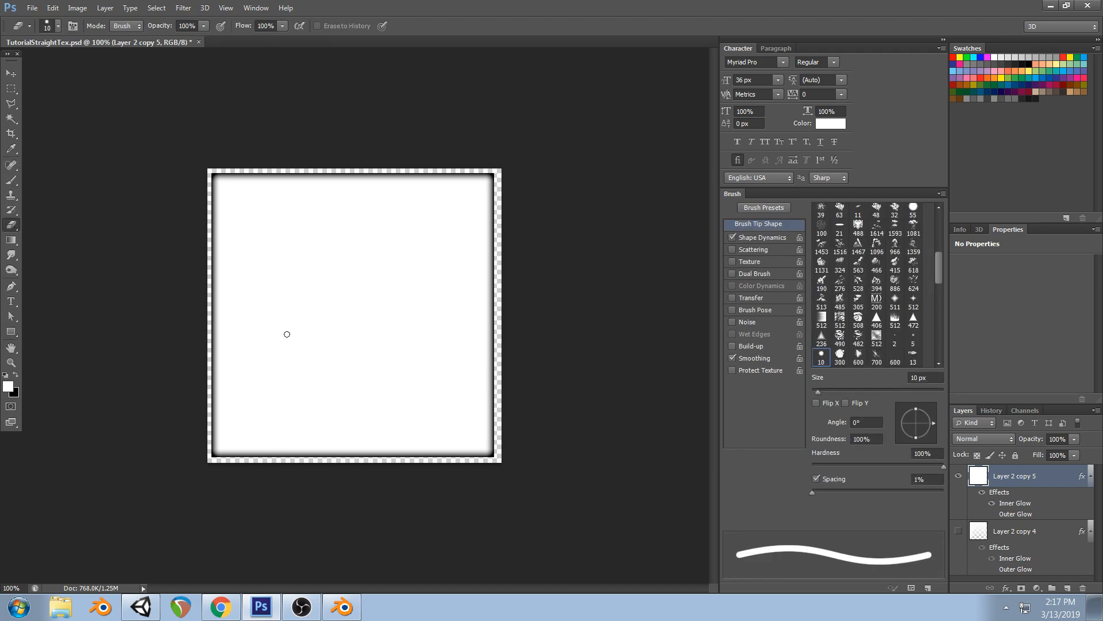
key(bracketright)
key(bracketright)
key(bracketright)
key(bracketright)
key(bracketright)
key(bracketright)
key(bracketright)
key(bracketright)
key(bracketright)
key(bracketright)
key(bracketright)
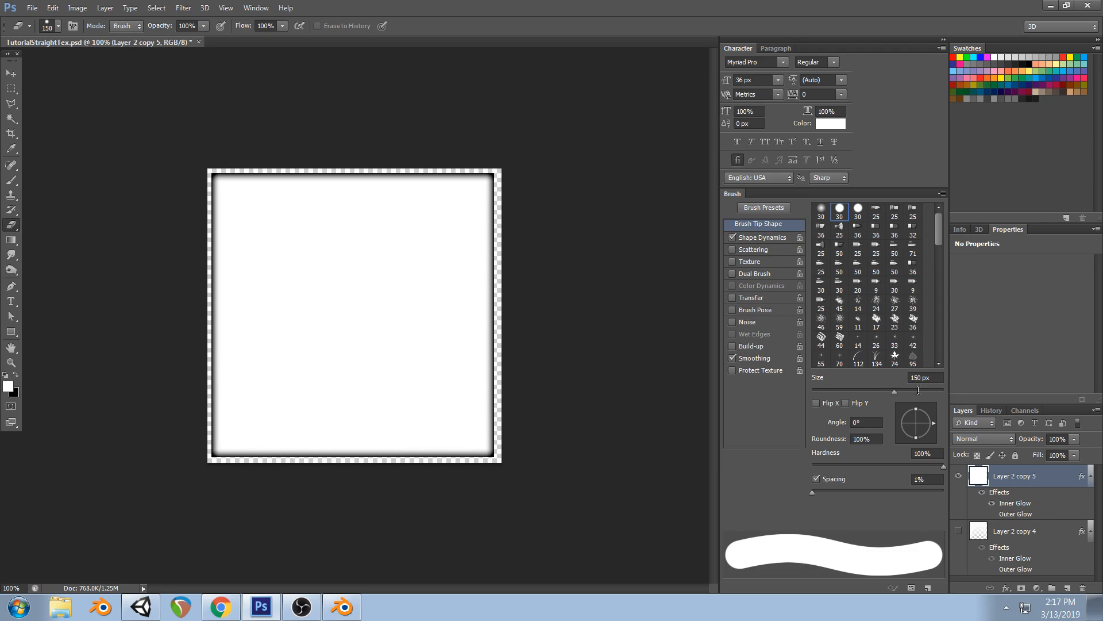
Erase the lower-right half of the white square along a straight diagonal, leaving an upper-left triangle, and save the texture
mouse_move(249, 485)
mouse_down()
mouse_move(344, 312)
mouse_move(495, 209)
mouse_move(468, 276)
mouse_up()
drag(419, 352, 317, 457)
drag(515, 350, 381, 420)
key(ctrl+z)
click(530, 198)
shift+click(253, 471)
click(468, 345)
shift+click(335, 471)
mouse_move(480, 335)
mouse_down()
mouse_move(469, 433)
mouse_move(446, 464)
mouse_up()
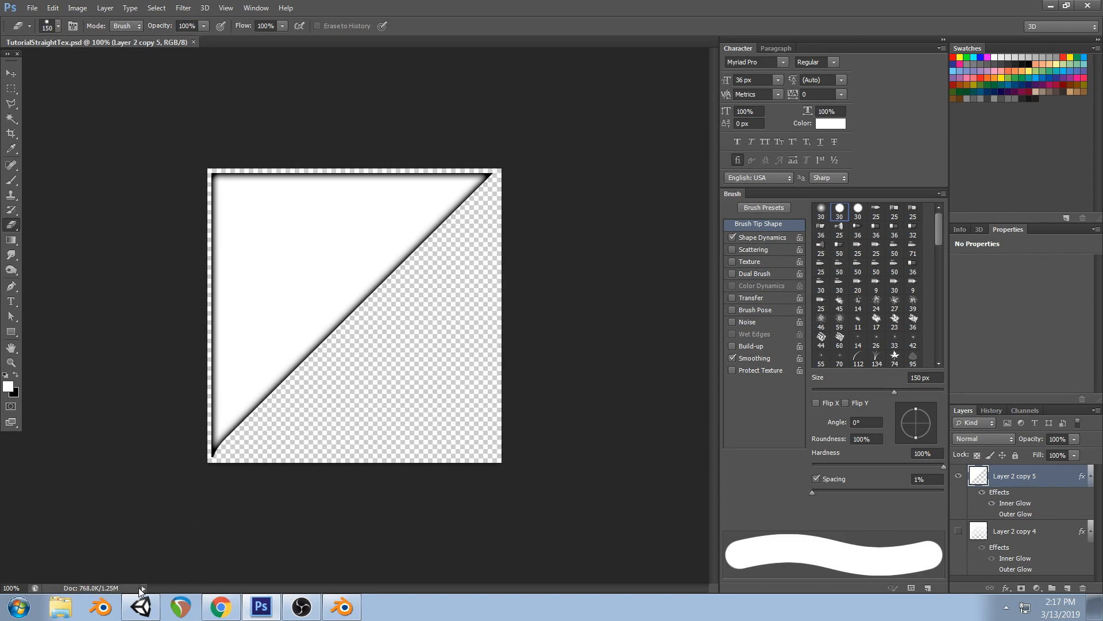
Switch to Unity and play the slash animation with the triangular texture, viewing it from the side in the scene
click(141, 606)
right_drag(336, 225, 445, 244)
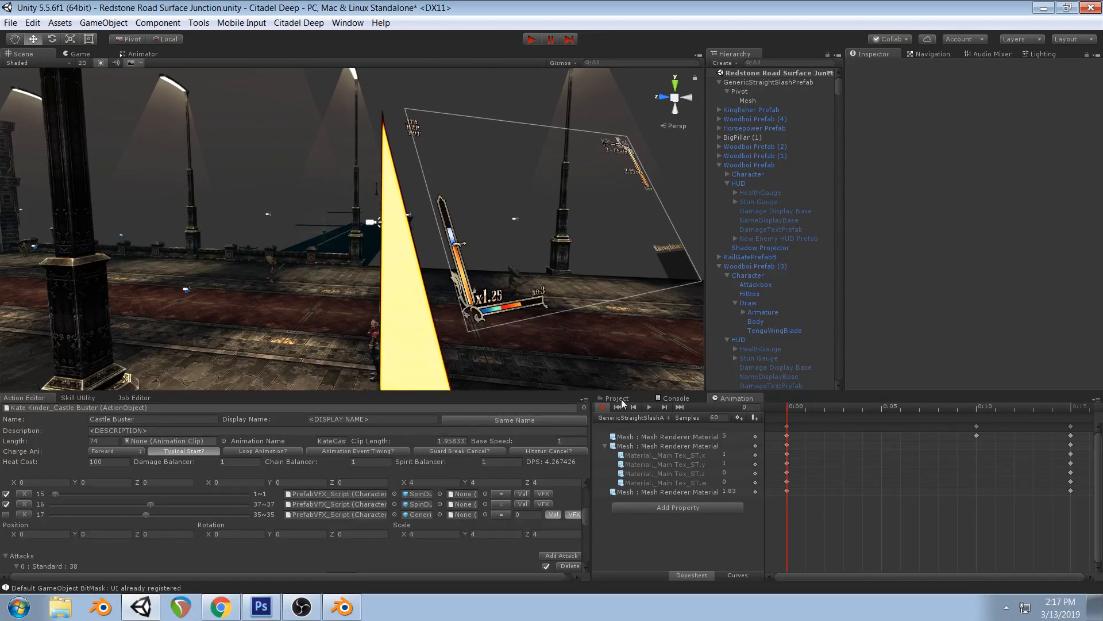
click(649, 406)
scroll(406, 212, down, 5)
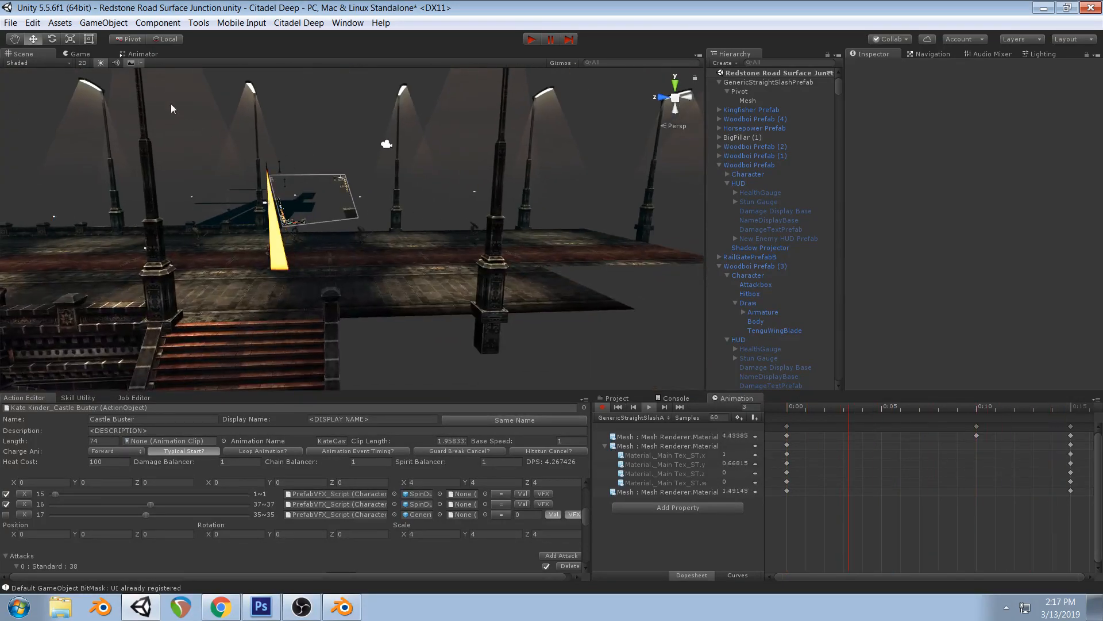
Check the triangular slash in the Game view, and in Photoshop undo the diagonal erasing back to the full white square
click(80, 54)
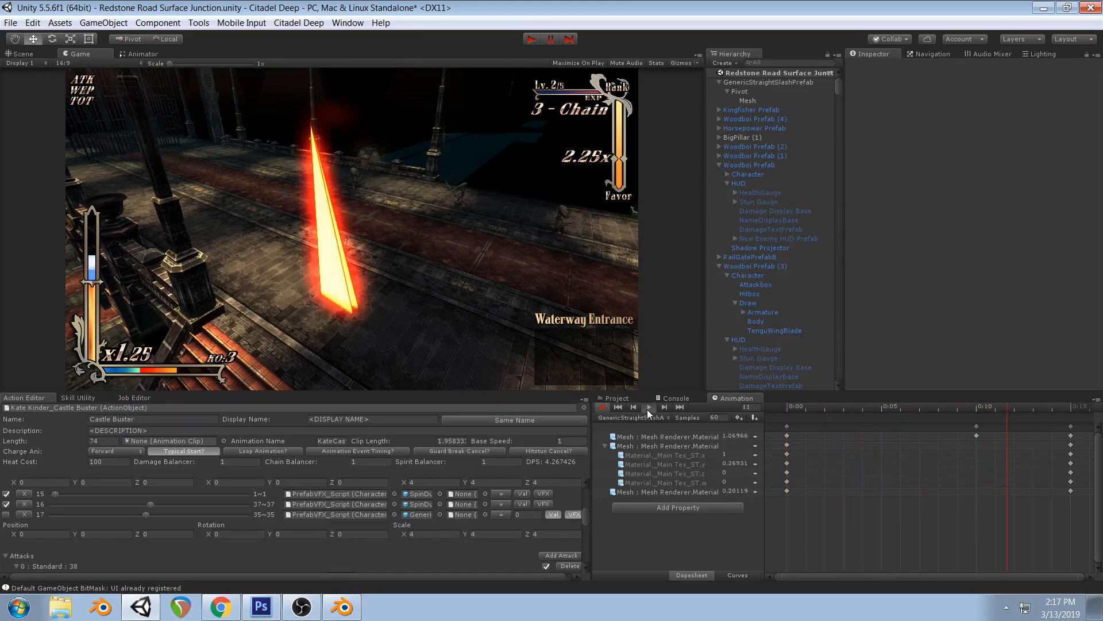
click(261, 607)
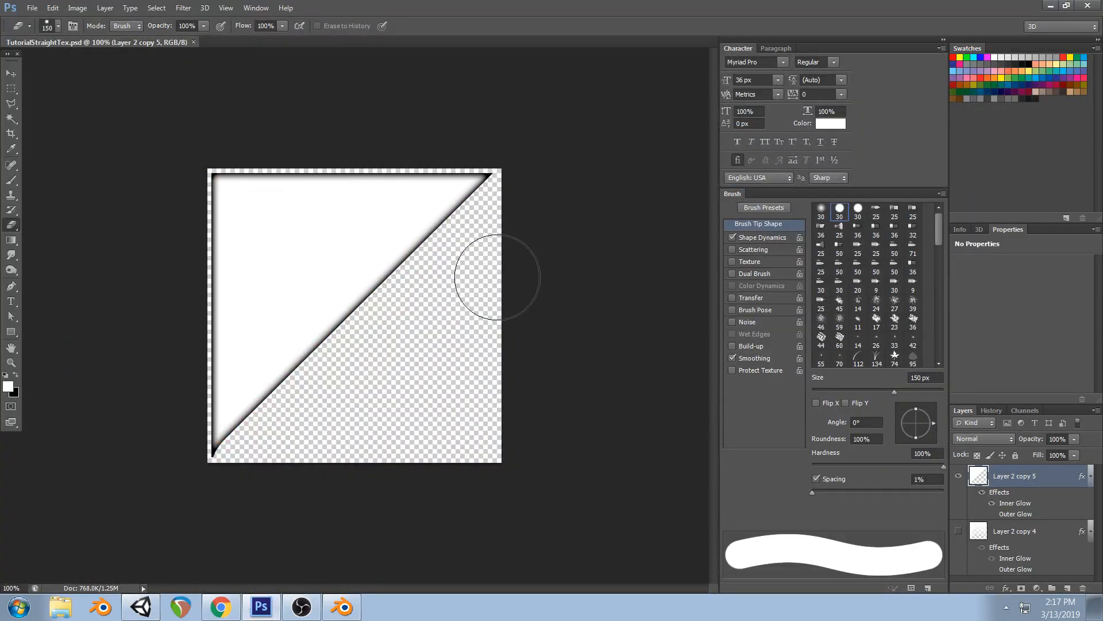
key(ctrl+z)
key(ctrl+alt+z)
key(ctrl+alt+z)
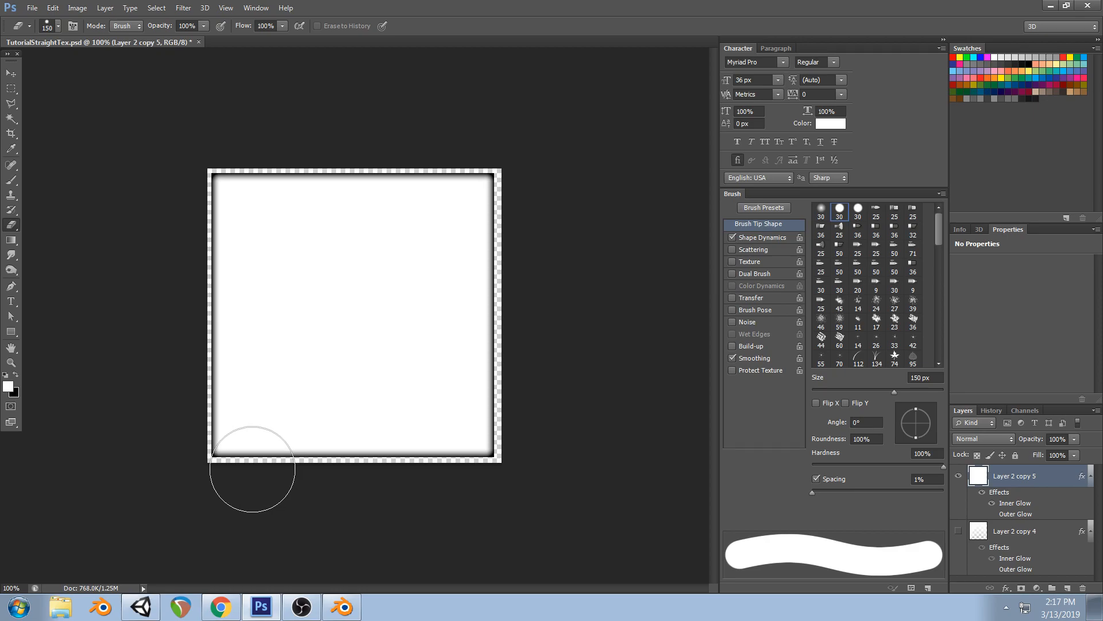
Erase the lower-right part of the white square along an inward curve with the hard 150 px eraser, and save the texture
mouse_move(252, 470)
mouse_down()
mouse_move(286, 359)
mouse_move(323, 301)
mouse_move(386, 261)
mouse_move(532, 214)
mouse_move(266, 398)
mouse_move(338, 266)
mouse_move(453, 215)
mouse_move(543, 218)
mouse_up()
mouse_move(420, 280)
mouse_down()
mouse_move(287, 478)
mouse_move(364, 500)
mouse_move(454, 395)
mouse_move(420, 415)
mouse_up()
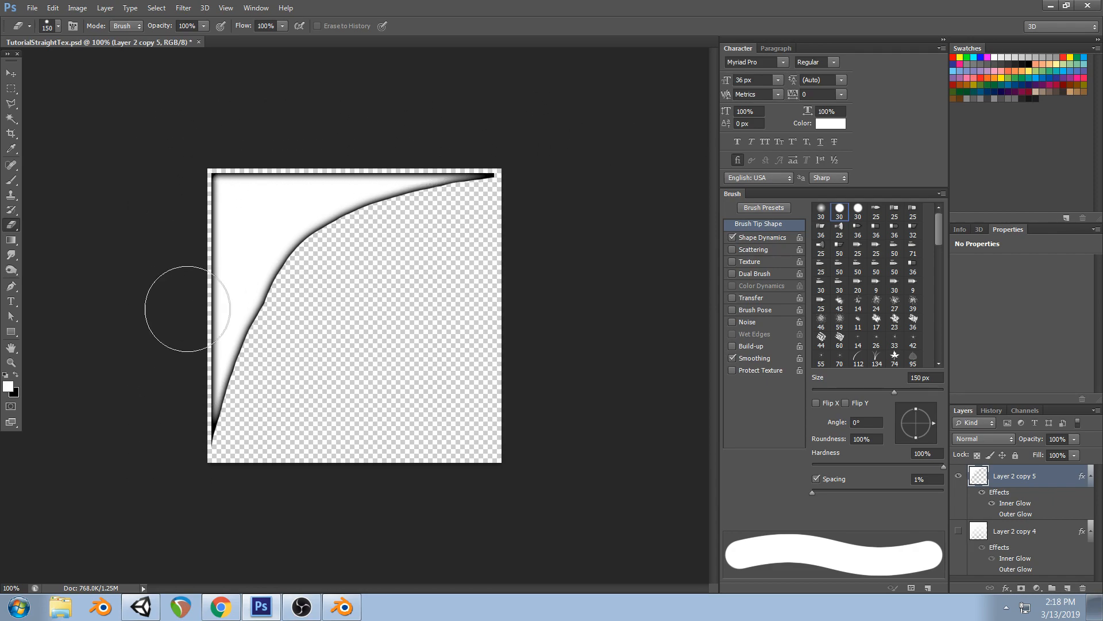
drag(302, 319, 291, 339)
key(ctrl+s)
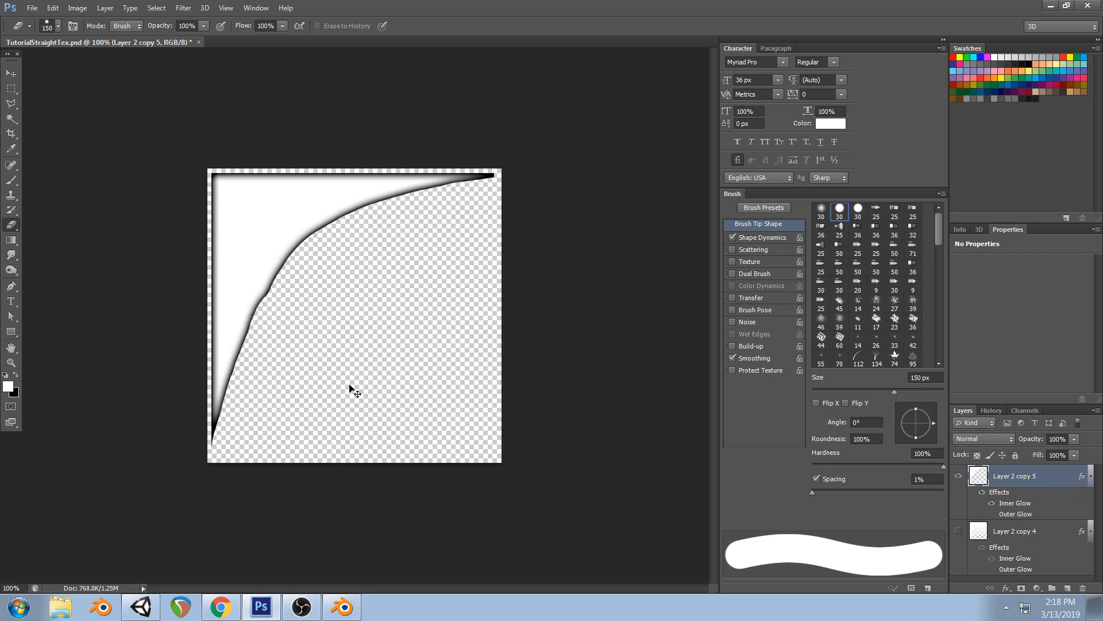
Switch to Unity and preview the curved slash by scrubbing and playing its animation in the Game and Scene views
click(141, 607)
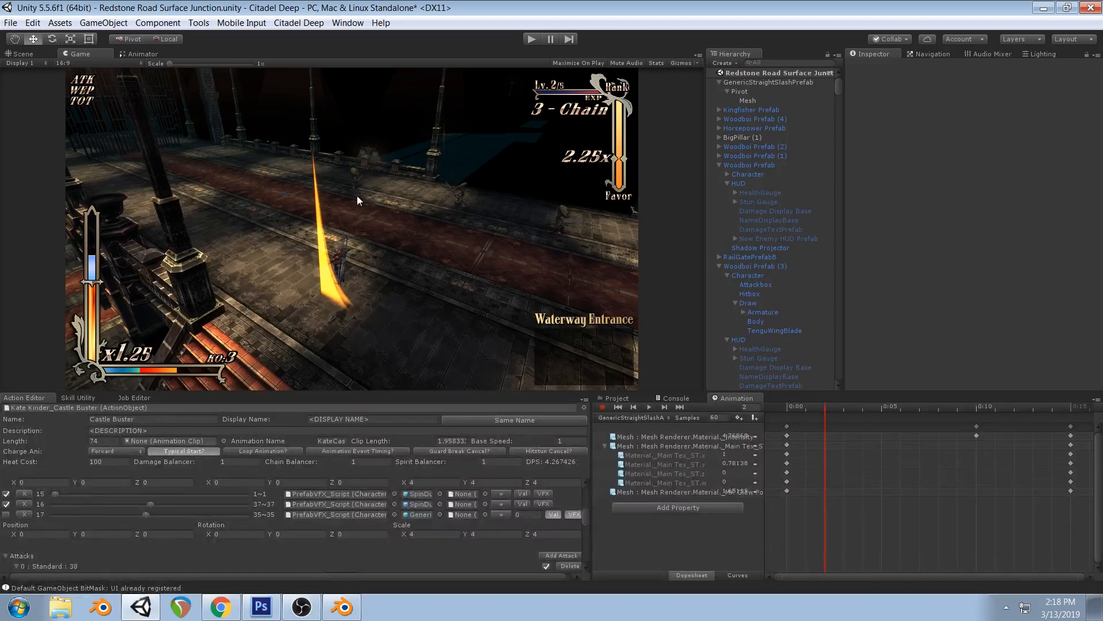
click(790, 409)
drag(819, 412, 786, 421)
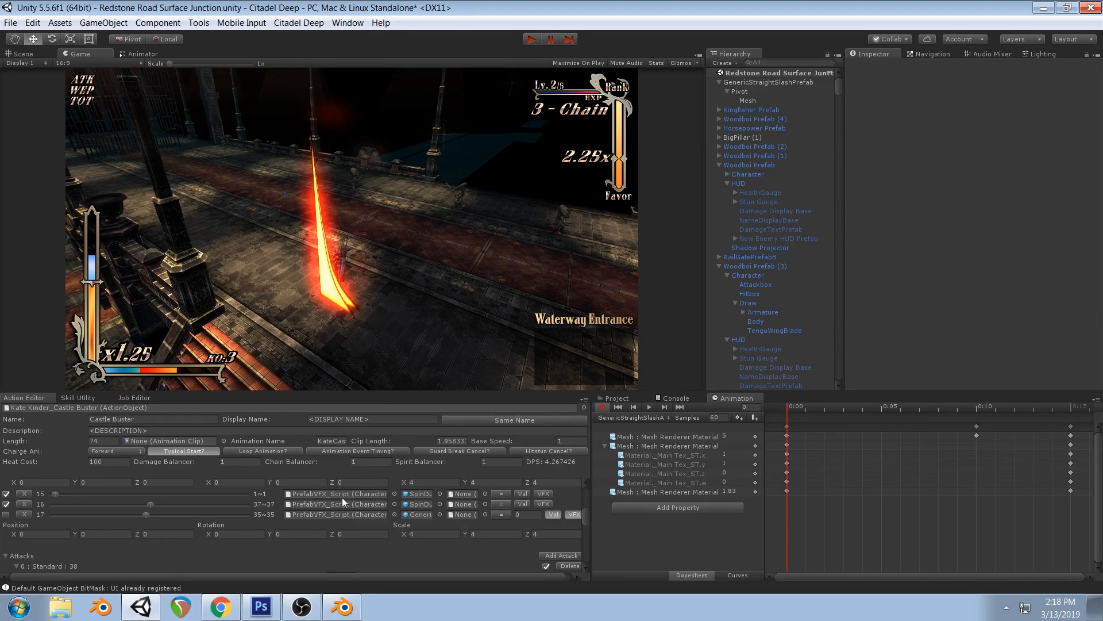
drag(785, 411, 861, 413)
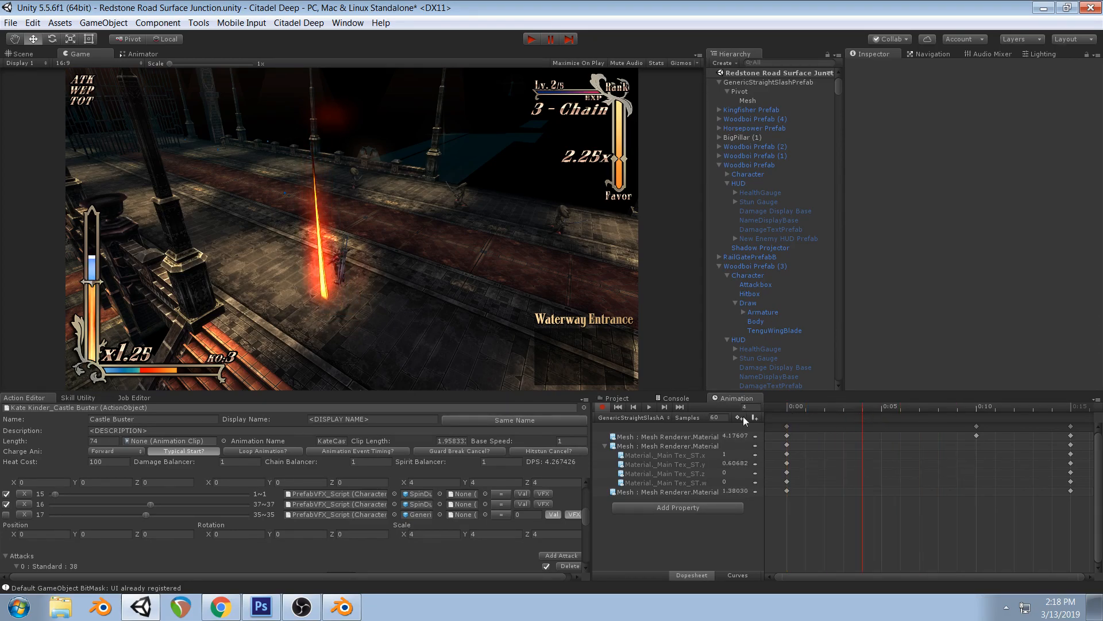
click(650, 407)
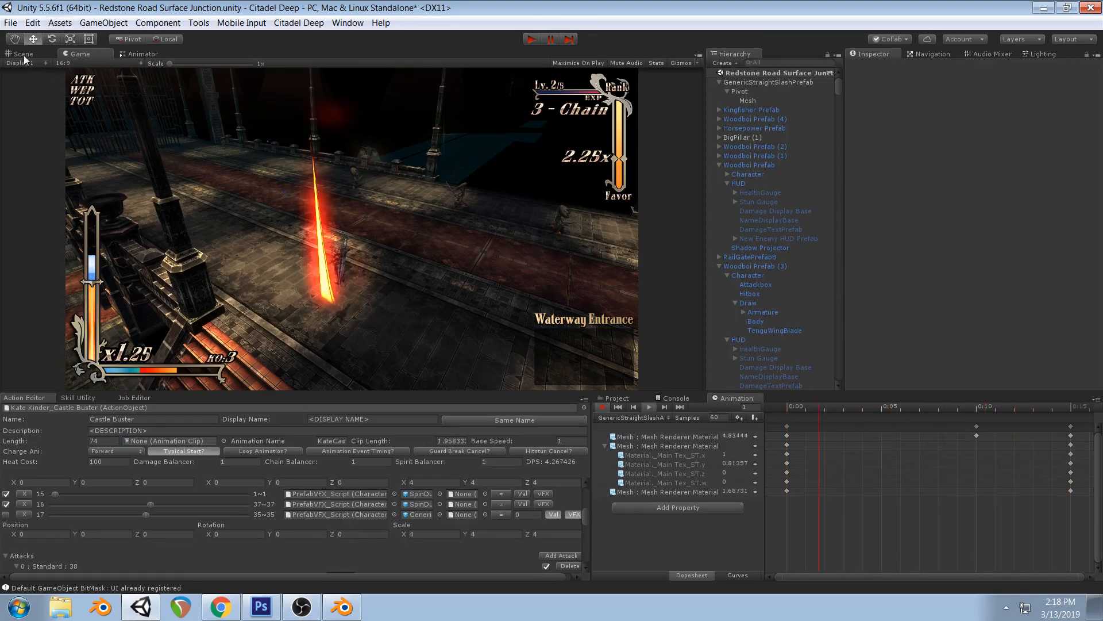
key(ctrl+1)
alt+drag(332, 123, 450, 199)
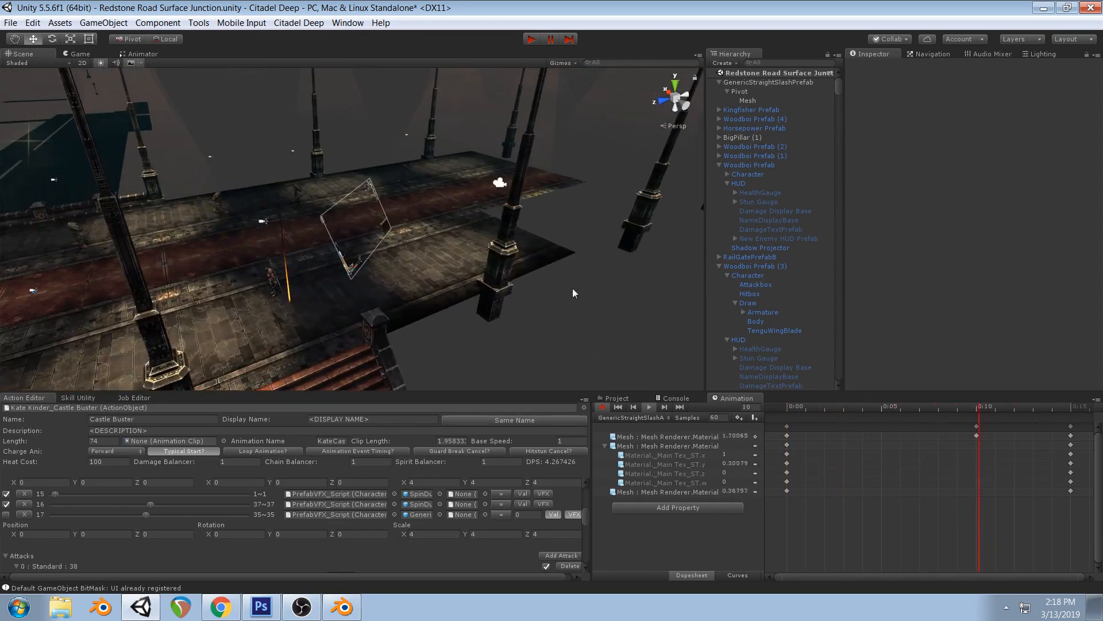
click(650, 407)
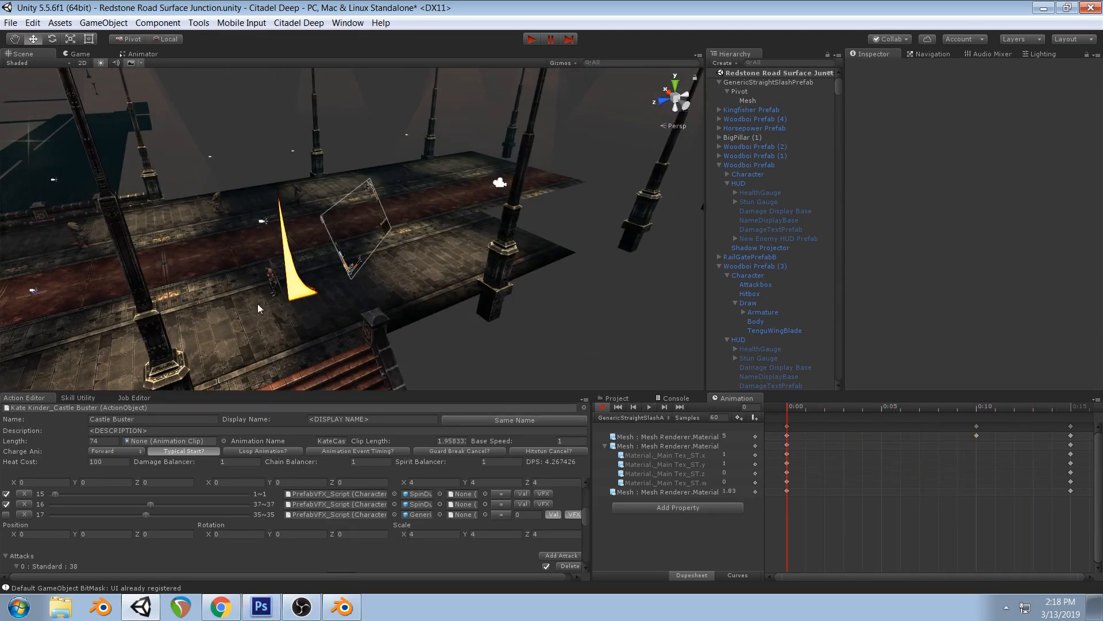
Switch to Photoshop and set the Brush to a hard round tip at 100 px
click(261, 607)
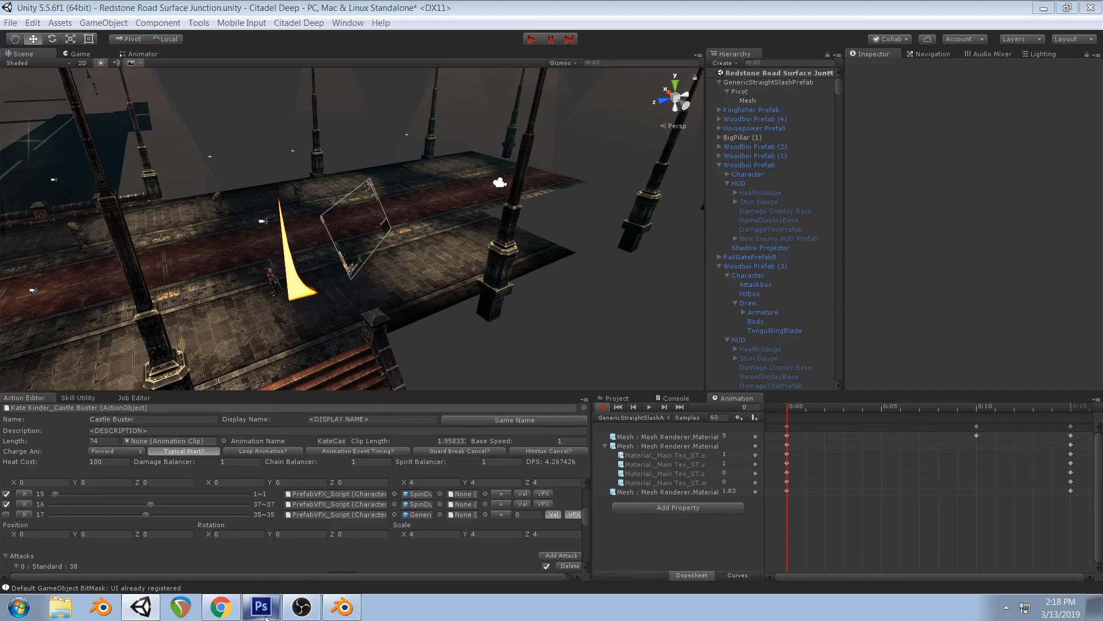
click(11, 182)
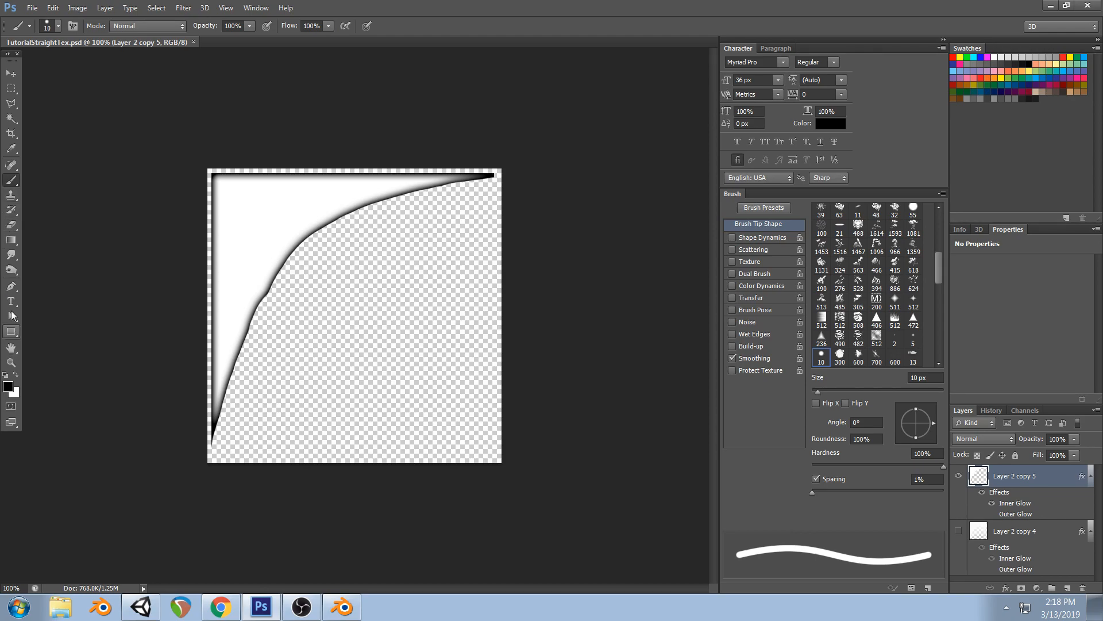
right_click(341, 345)
double_click(381, 426)
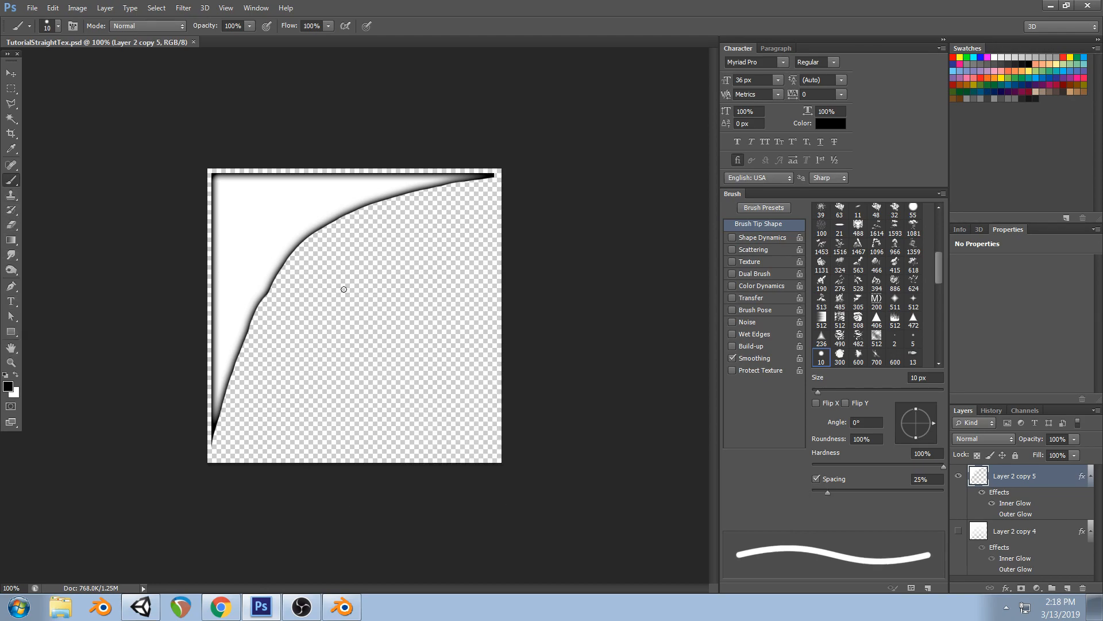
key(bracketright)
key(bracketright)
key(bracketright)
key(bracketright)
key(bracketright)
key(bracketright)
key(bracketright)
Paint a translucent grey band along the outside of the white curve with a 40 px brush at 30% opacity, and save the texture
click(8, 387)
click(599, 377)
click(867, 296)
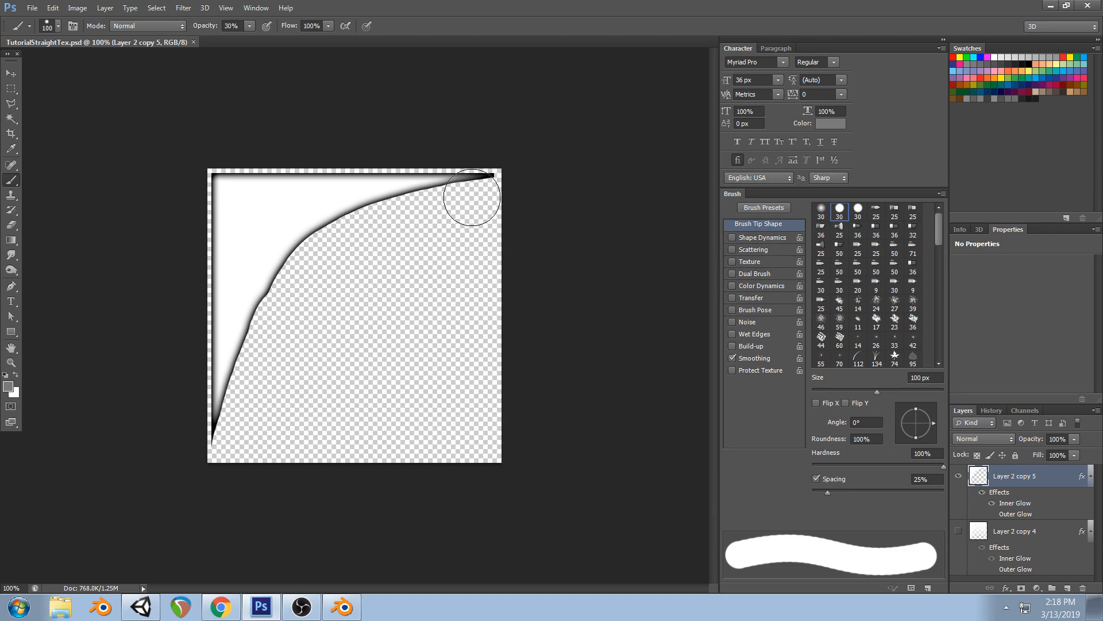
key(bracketleft)
key(bracketleft)
key(bracketleft)
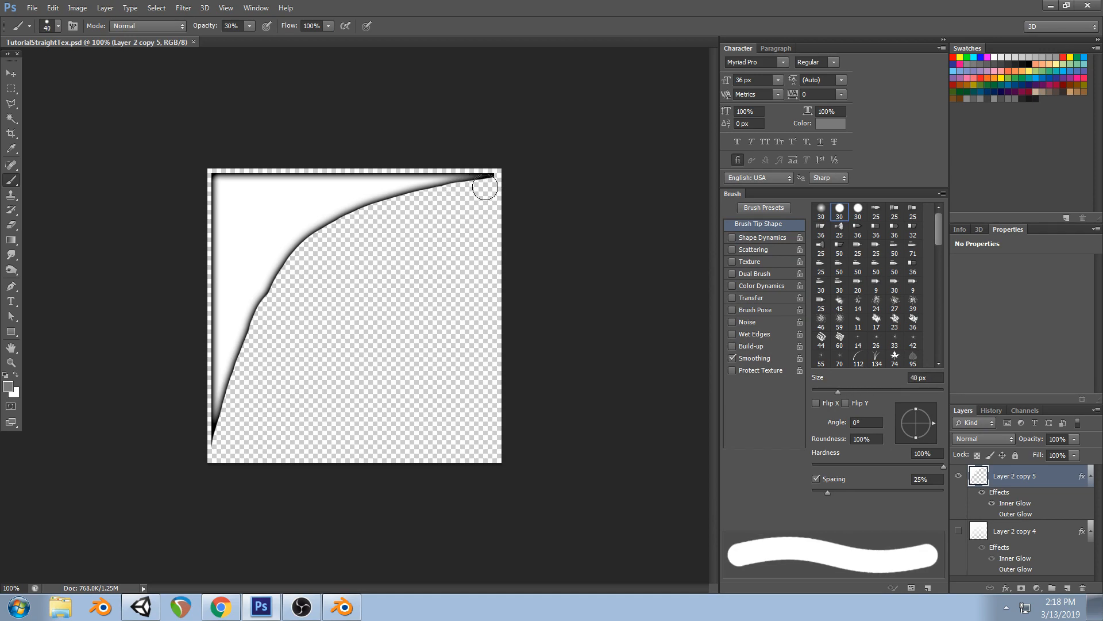
mouse_move(478, 189)
mouse_down()
mouse_move(347, 217)
mouse_move(287, 253)
mouse_move(226, 409)
mouse_move(374, 286)
mouse_move(458, 276)
mouse_move(485, 182)
mouse_move(449, 250)
mouse_move(259, 334)
mouse_move(293, 291)
mouse_up()
mouse_move(327, 245)
mouse_down()
mouse_move(317, 281)
mouse_move(351, 279)
mouse_up()
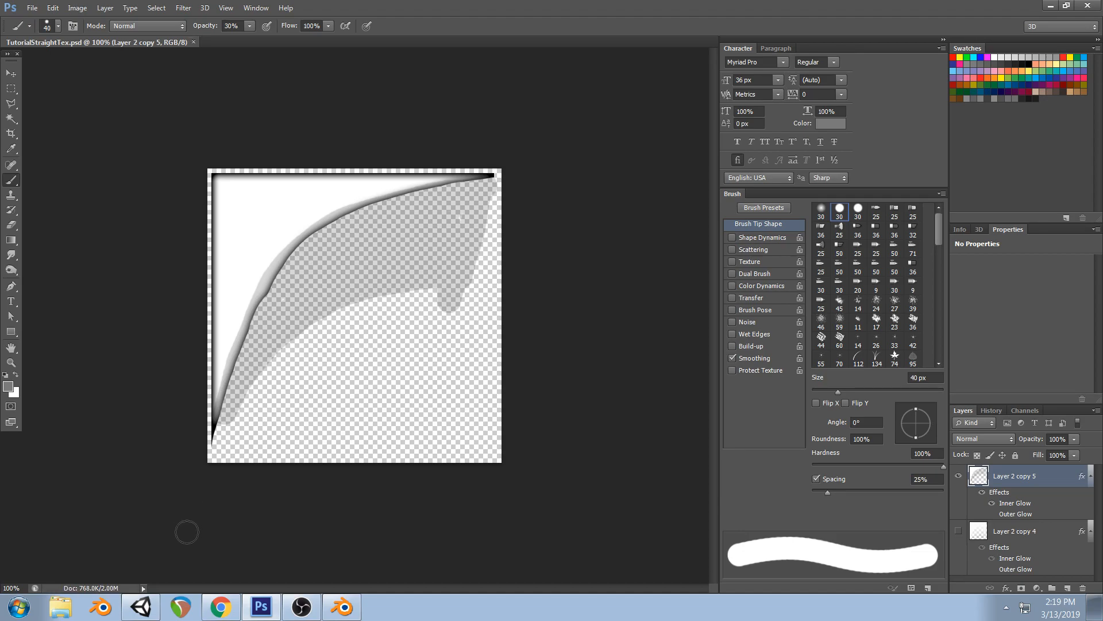
Switch to Unity and examine the slash with the grey band from the side while scrubbing its animation
click(135, 618)
right_drag(389, 255, 526, 260)
middle_drag(525, 260, 499, 246)
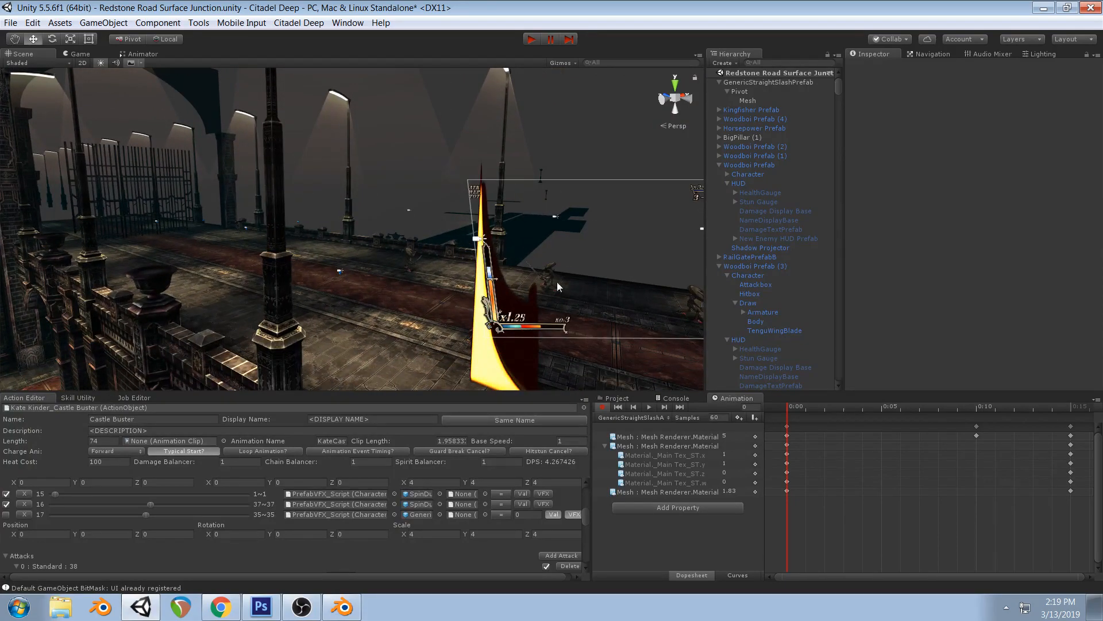
drag(787, 409, 882, 408)
In Photoshop, fade the lower edge of the grey band using a soft round 200 px eraser
click(276, 608)
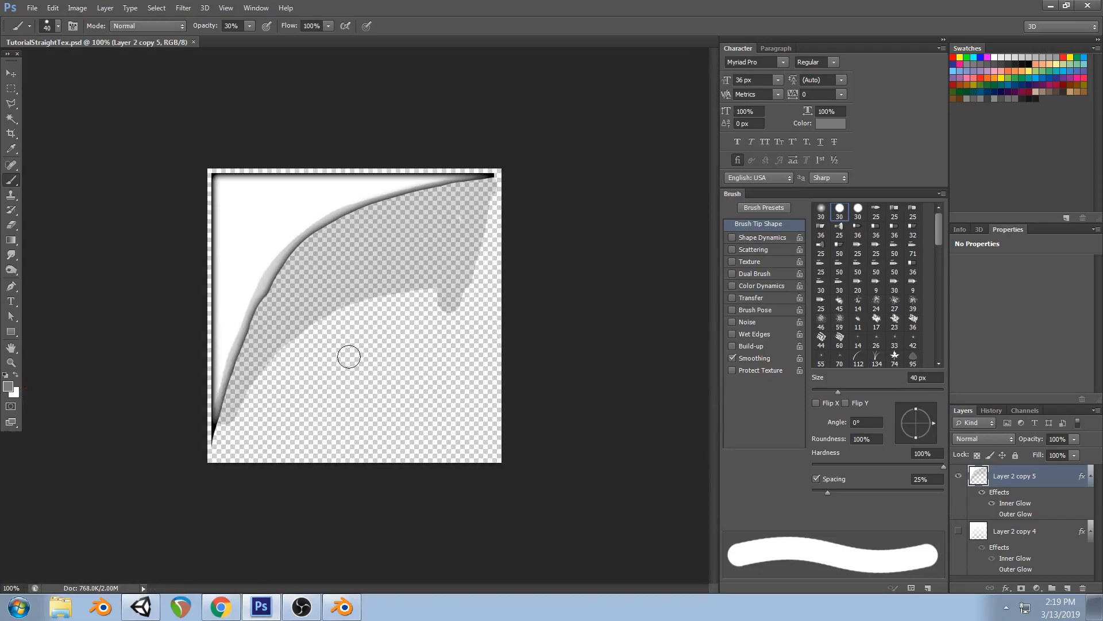
click(10, 226)
right_click(406, 360)
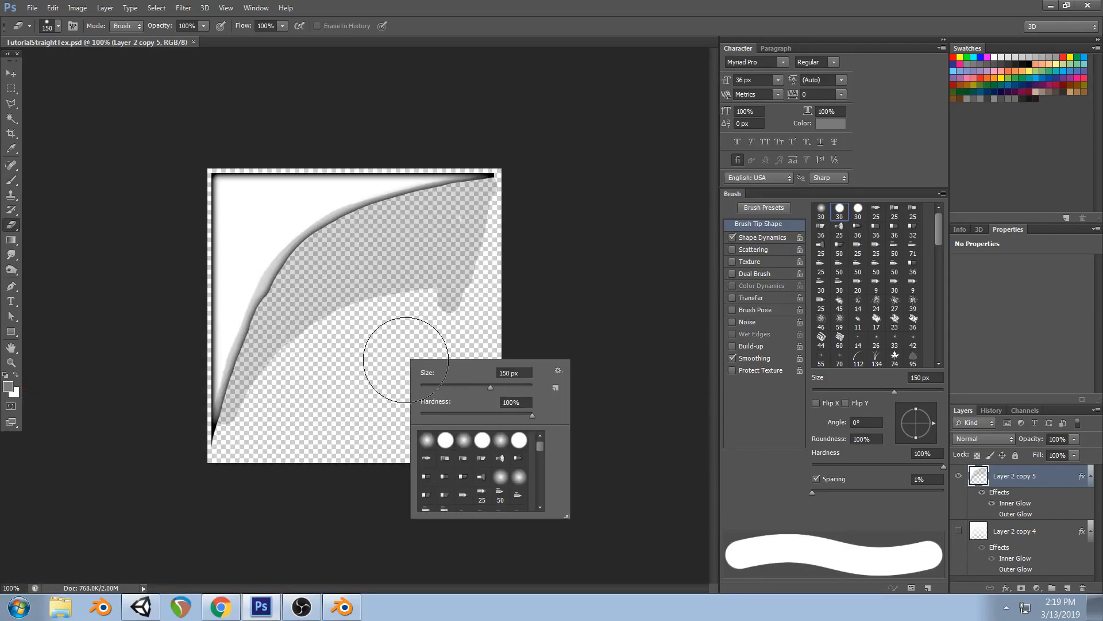
double_click(427, 439)
key(bracketright)
key(bracketright)
key(bracketright)
key(bracketright)
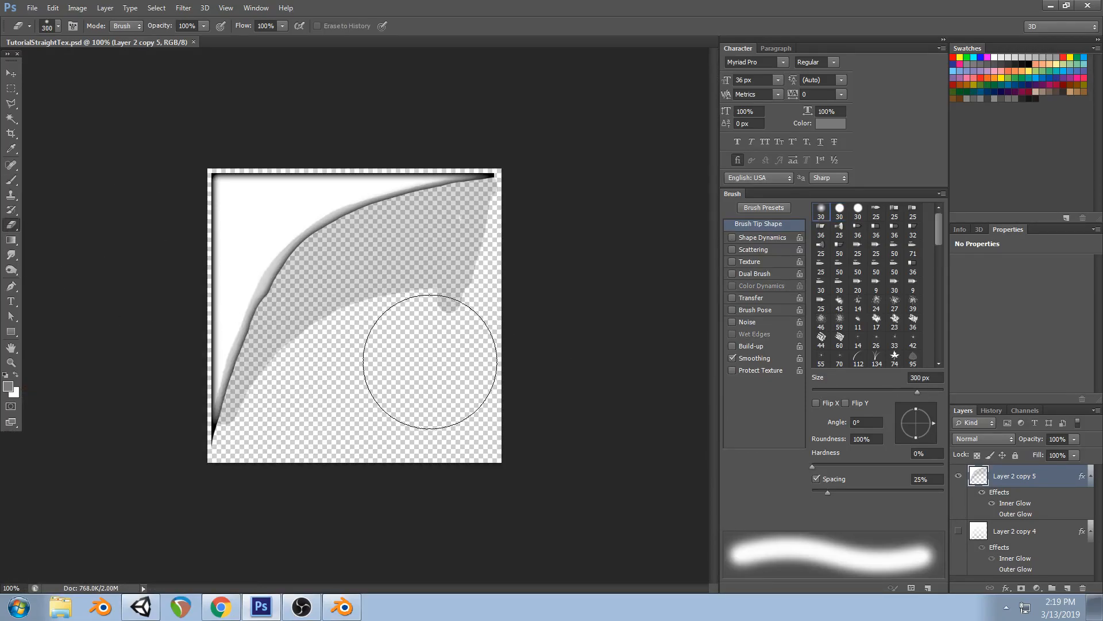
key(bracketleft)
key(bracketleft)
mouse_move(443, 308)
mouse_down()
mouse_move(310, 374)
mouse_move(288, 402)
mouse_up()
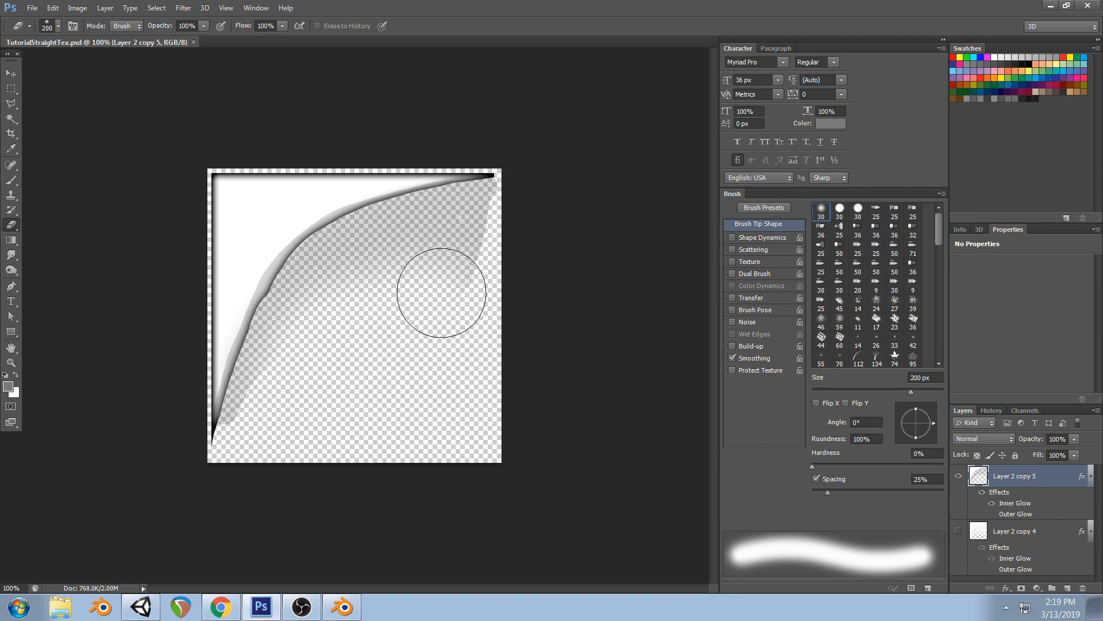
Undo the erasing and grey painting back to the full white square
key(ctrl+alt+z)
key(ctrl+alt+z)
key(ctrl+alt+z)
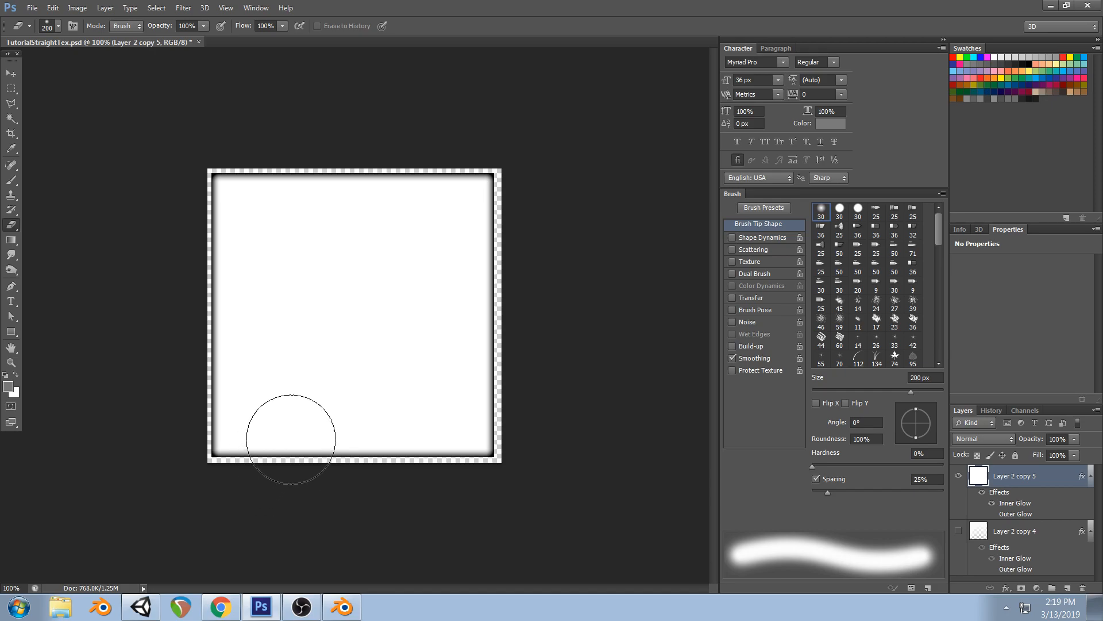
Erase the lower-right part of the white square along a curve with the soft eraser at 175 px, and save the texture
key(bracketleft)
mouse_move(263, 471)
mouse_down()
mouse_move(315, 308)
mouse_move(556, 209)
mouse_up()
mouse_move(500, 258)
mouse_down()
mouse_move(337, 448)
mouse_move(434, 296)
mouse_move(454, 500)
mouse_move(271, 469)
mouse_up()
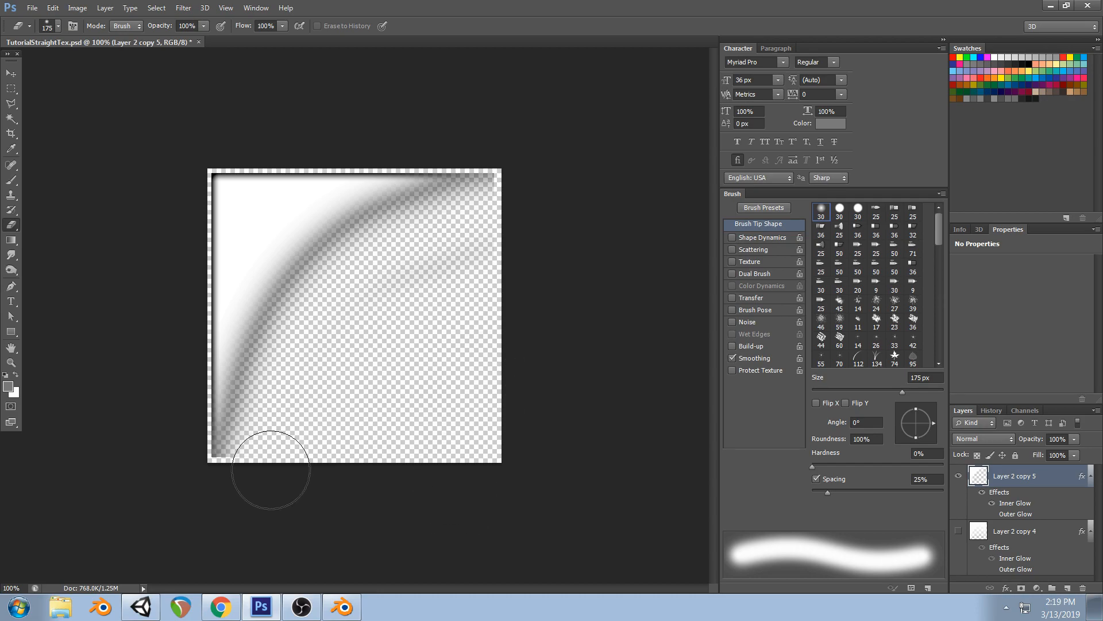
drag(524, 239, 414, 312)
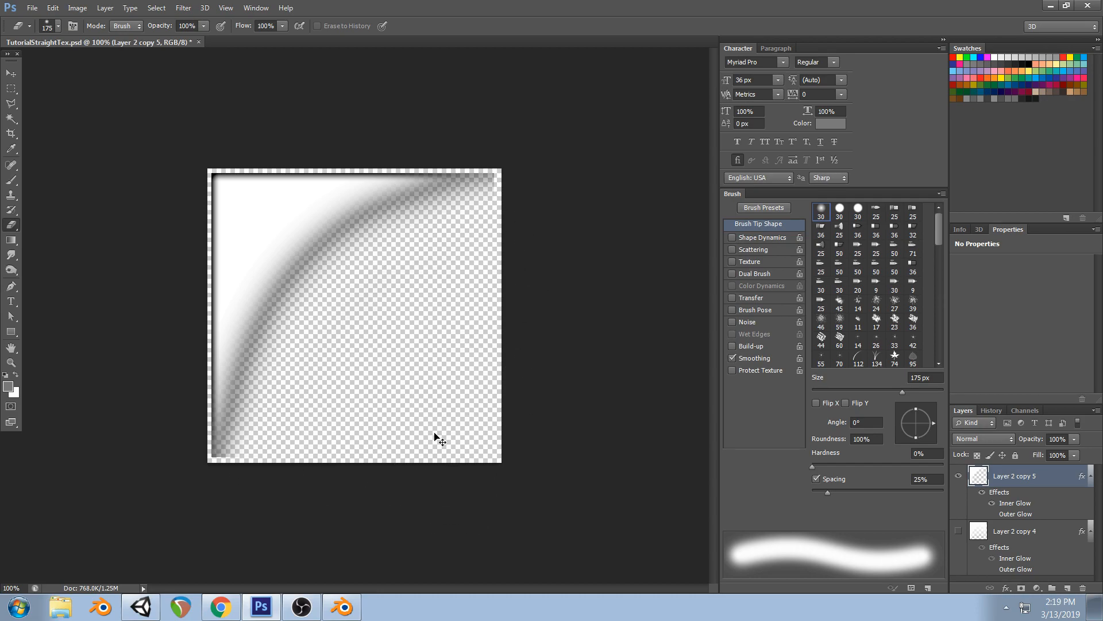
Examine the soft-edged slash in Unity at the start of its animation from several angles, comparing it with the Photoshop texture
click(141, 606)
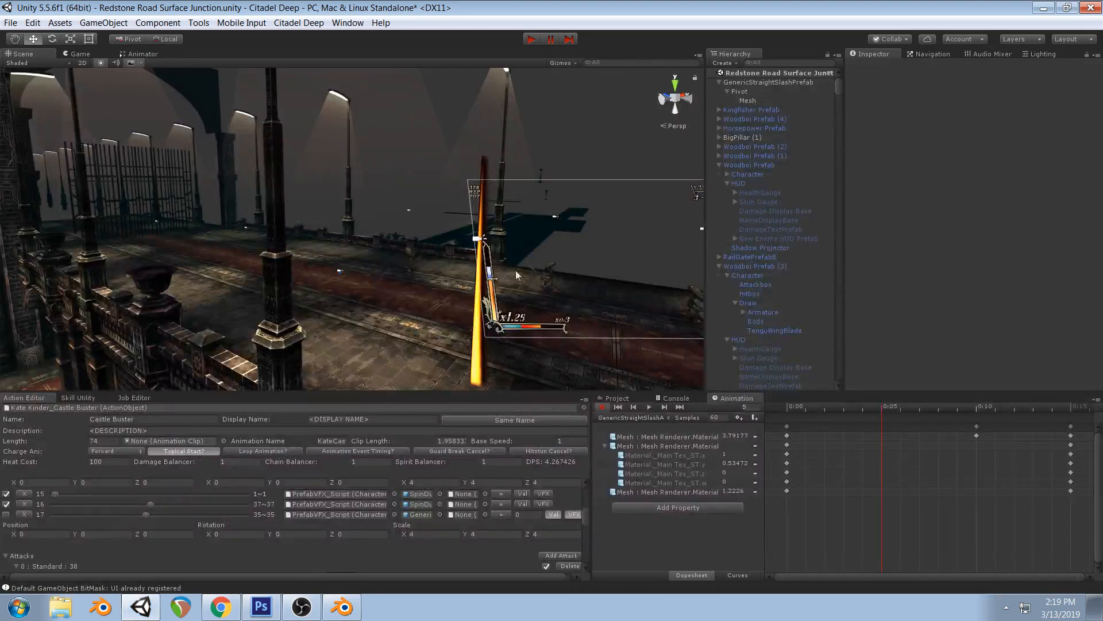
mouse_move(788, 406)
mouse_down()
mouse_move(882, 401)
mouse_move(796, 414)
mouse_up()
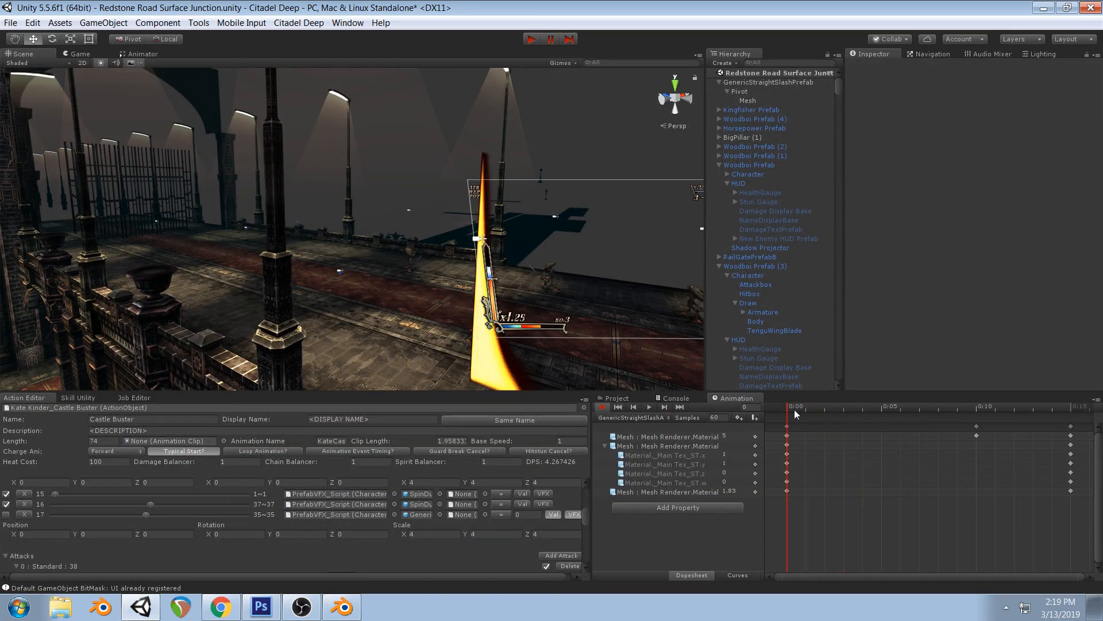
alt+drag(234, 230, 460, 246)
middle_drag(460, 246, 465, 247)
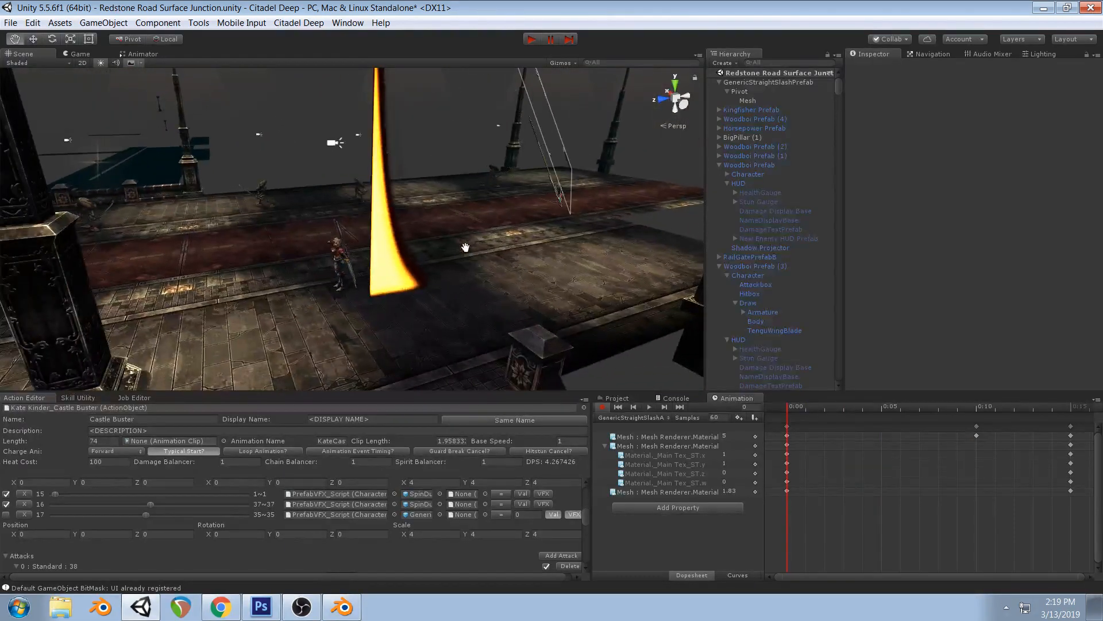
click(271, 612)
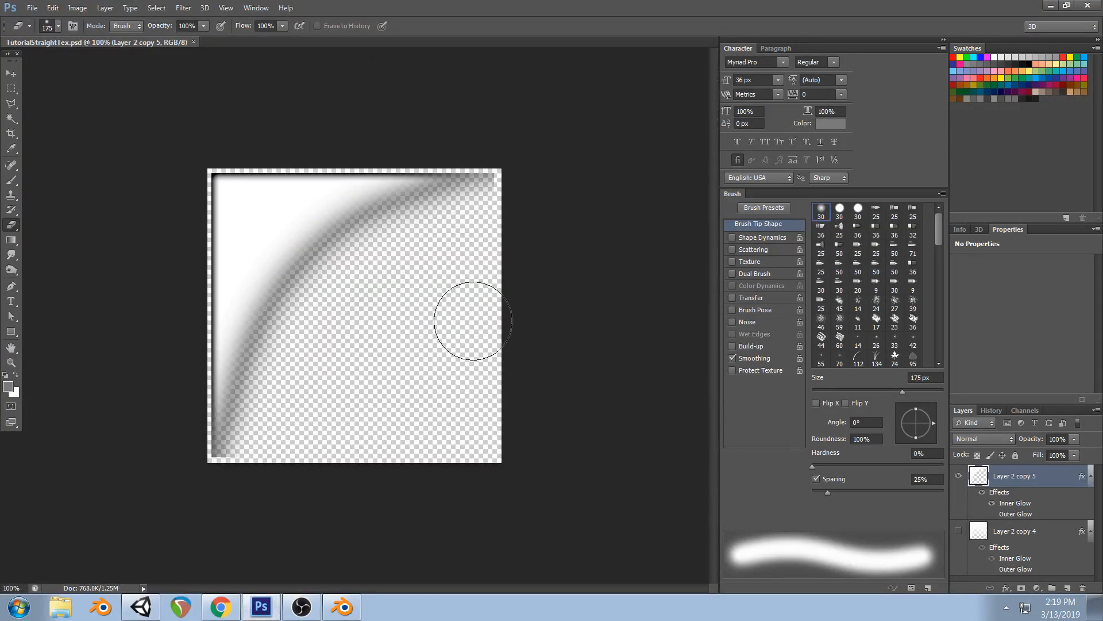
click(146, 612)
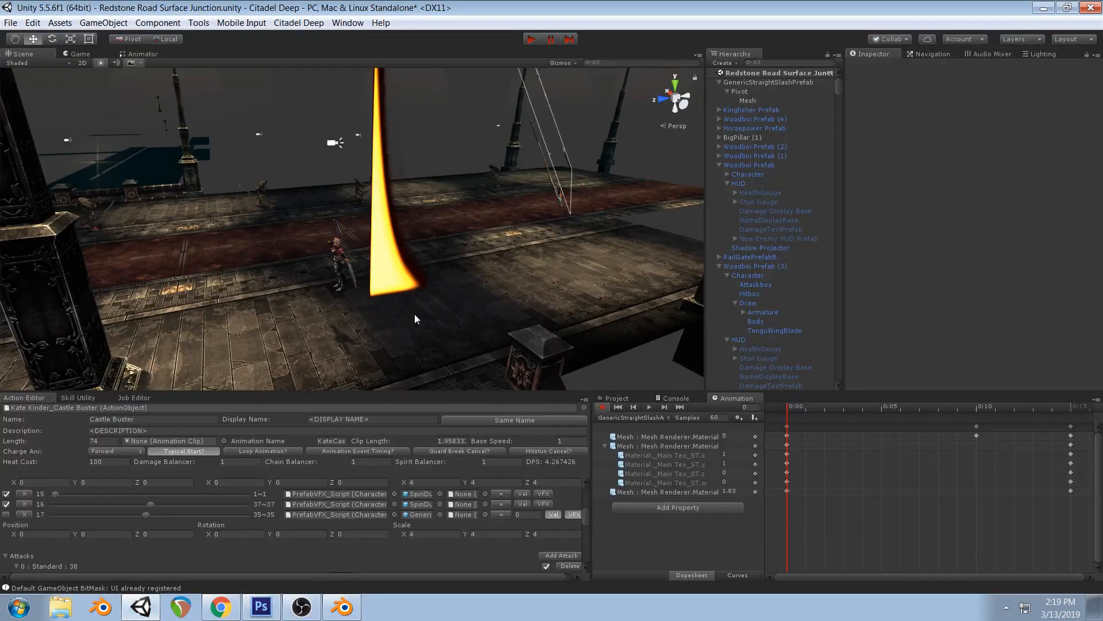
In Photoshop, undo back to an empty layer and fill nearly the whole canvas with a grey rectangle
click(261, 608)
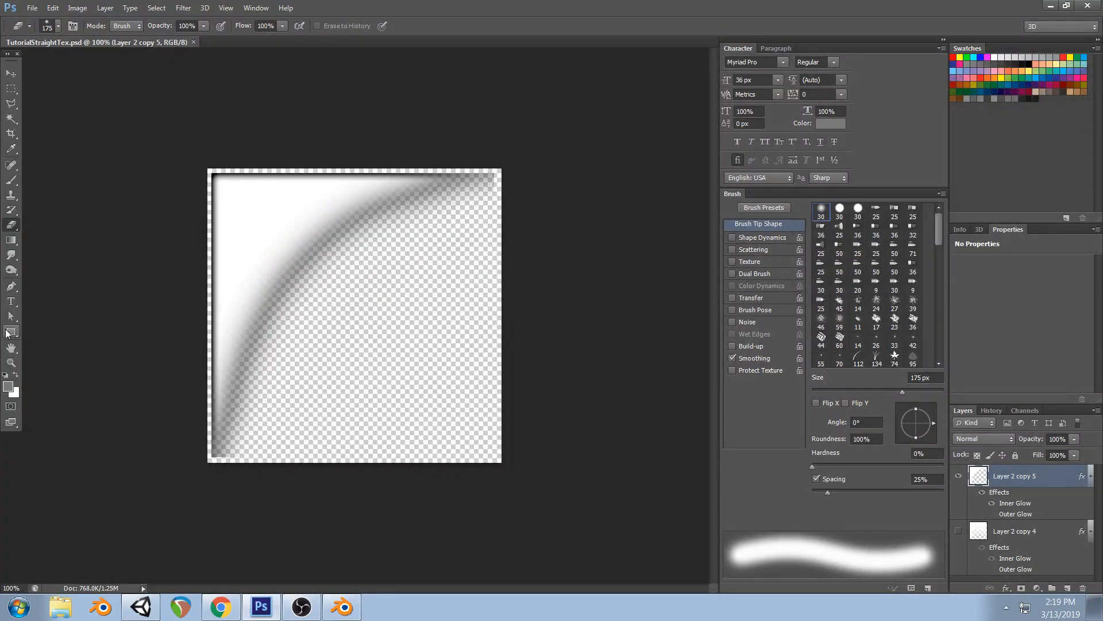
click(8, 385)
drag(608, 396, 562, 369)
click(847, 293)
key(ctrl+alt+z)
key(ctrl+alt+z)
key(ctrl+alt+z)
key(ctrl+alt+z)
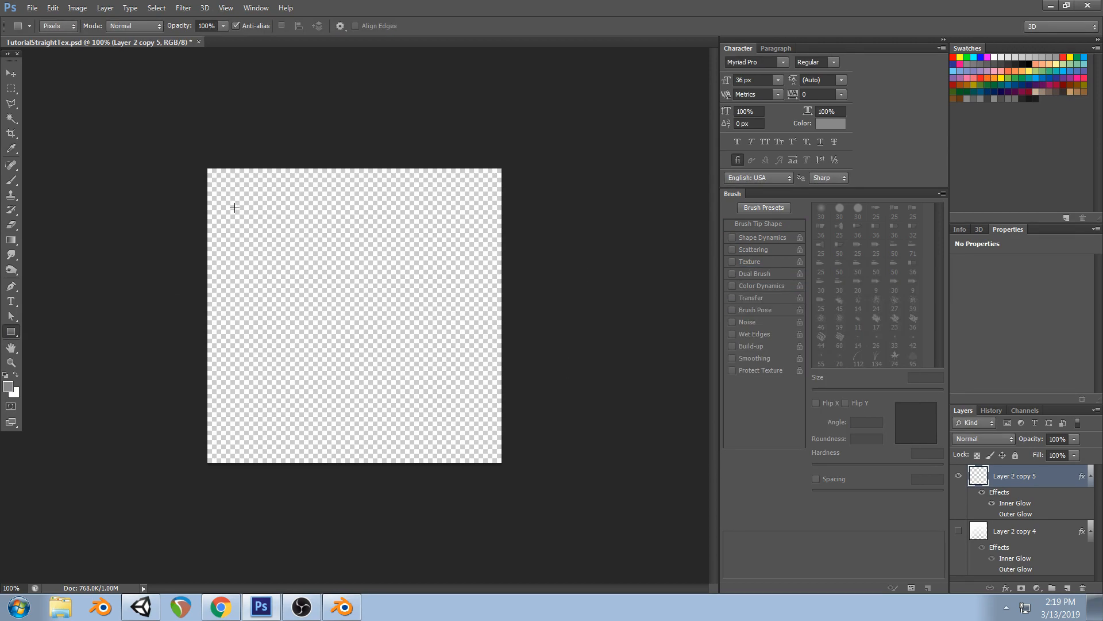
drag(211, 171, 495, 454)
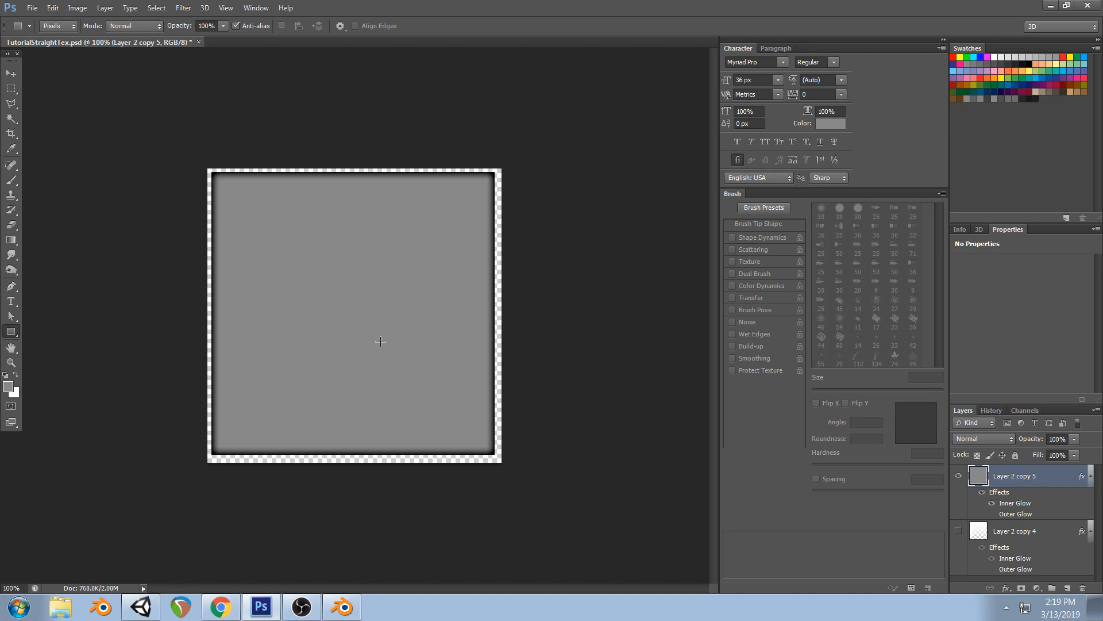
Set up a hard white 25 px brush with Shape Dynamics, 1% spacing and 100% opacity, and check the grey slash in Unity
click(13, 179)
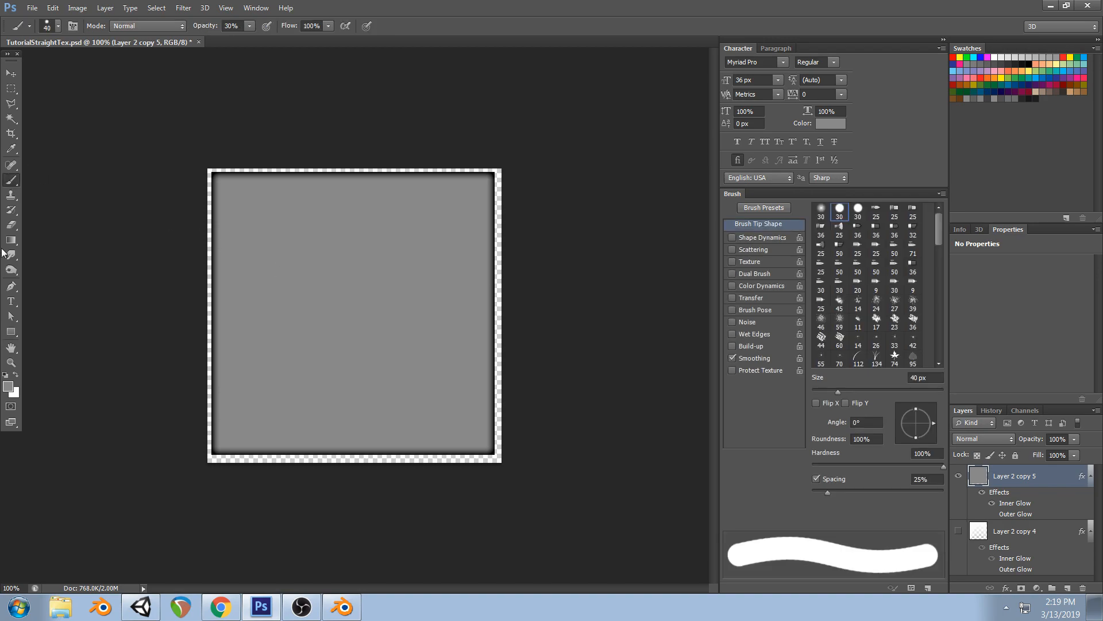
click(732, 238)
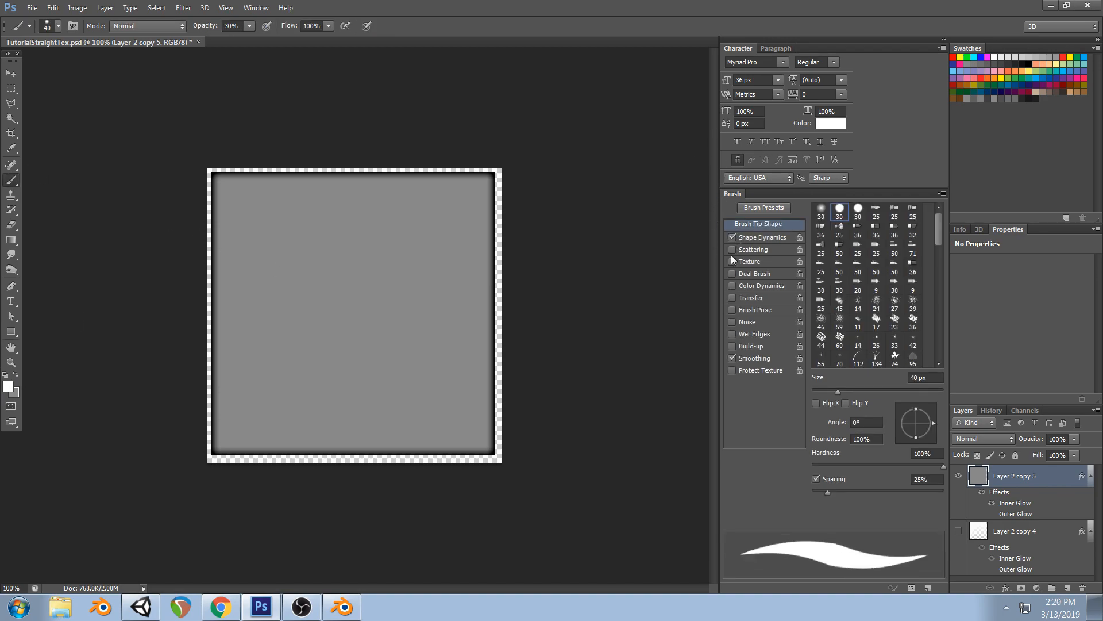
drag(828, 492, 809, 492)
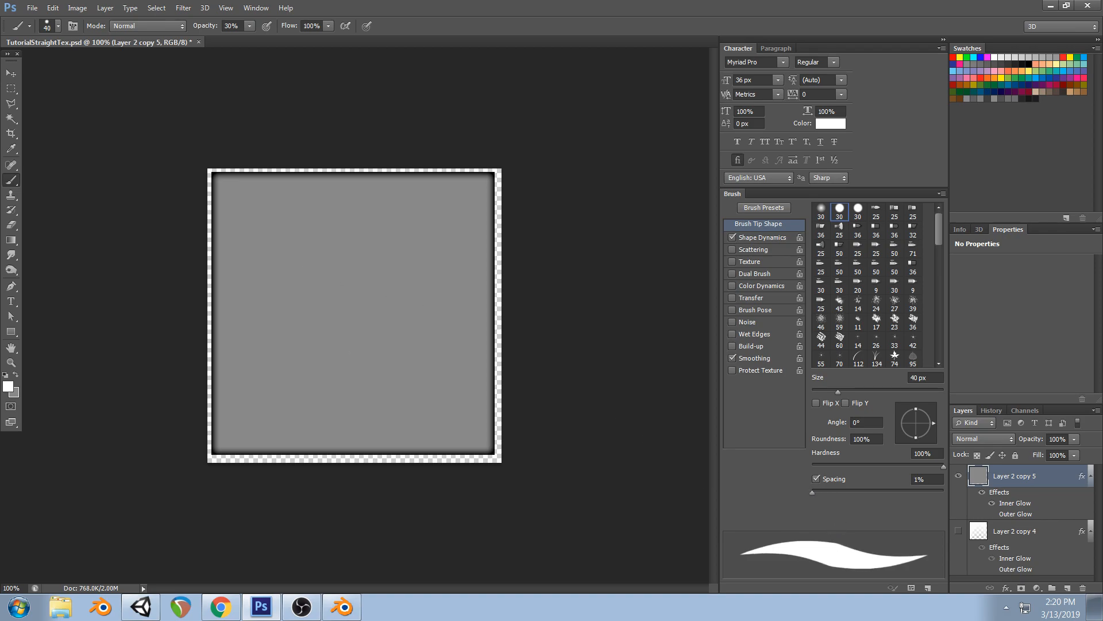
key(bracketleft)
key(bracketleft)
key(bracketleft)
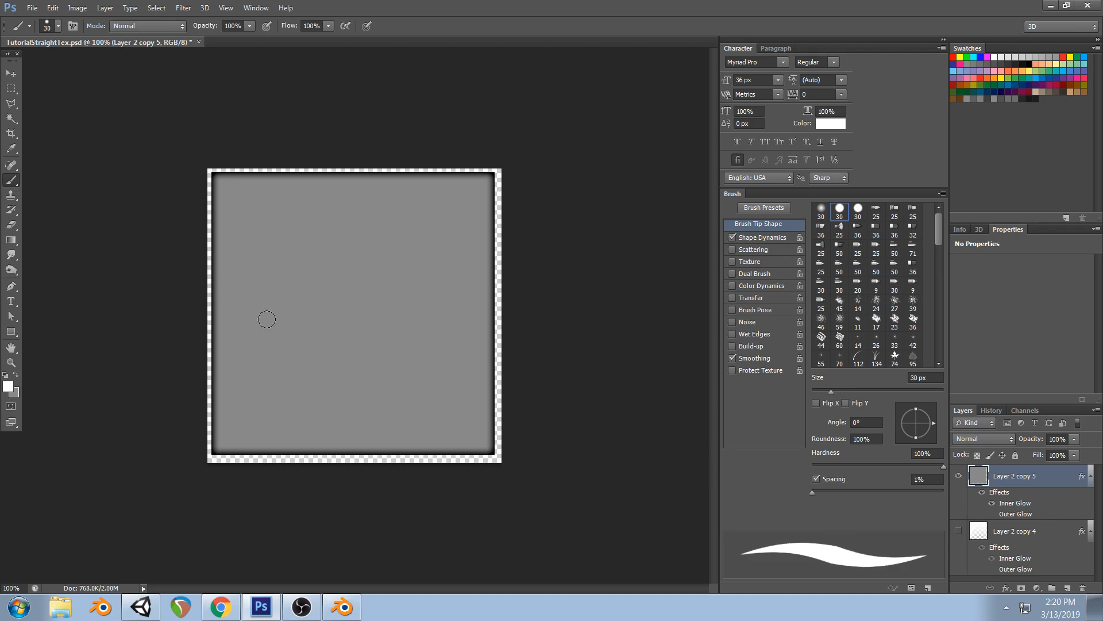
click(156, 613)
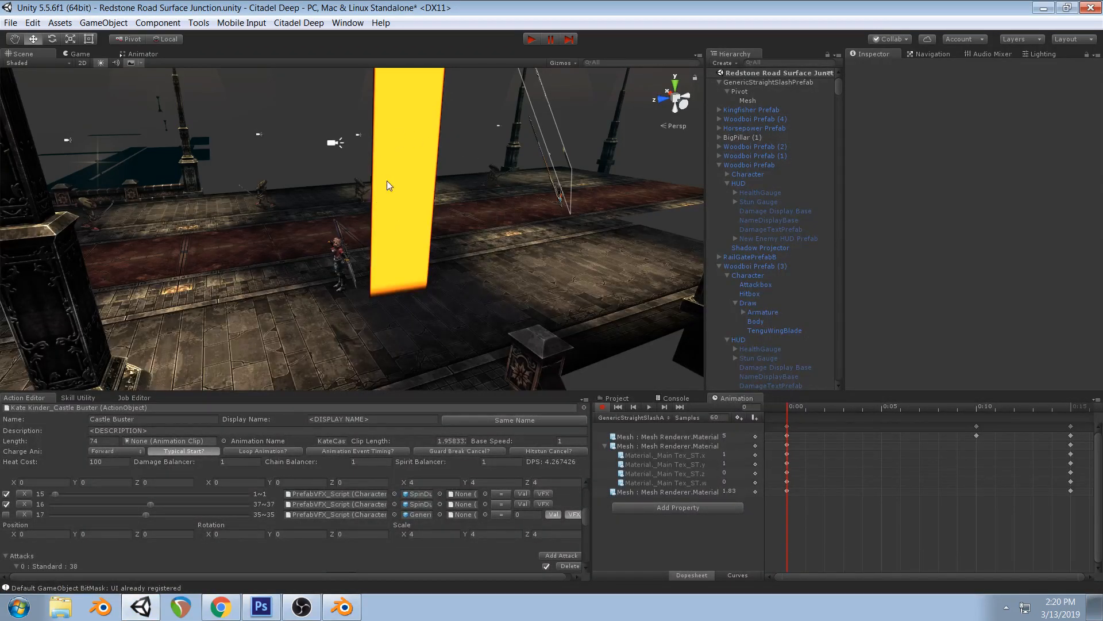
click(261, 606)
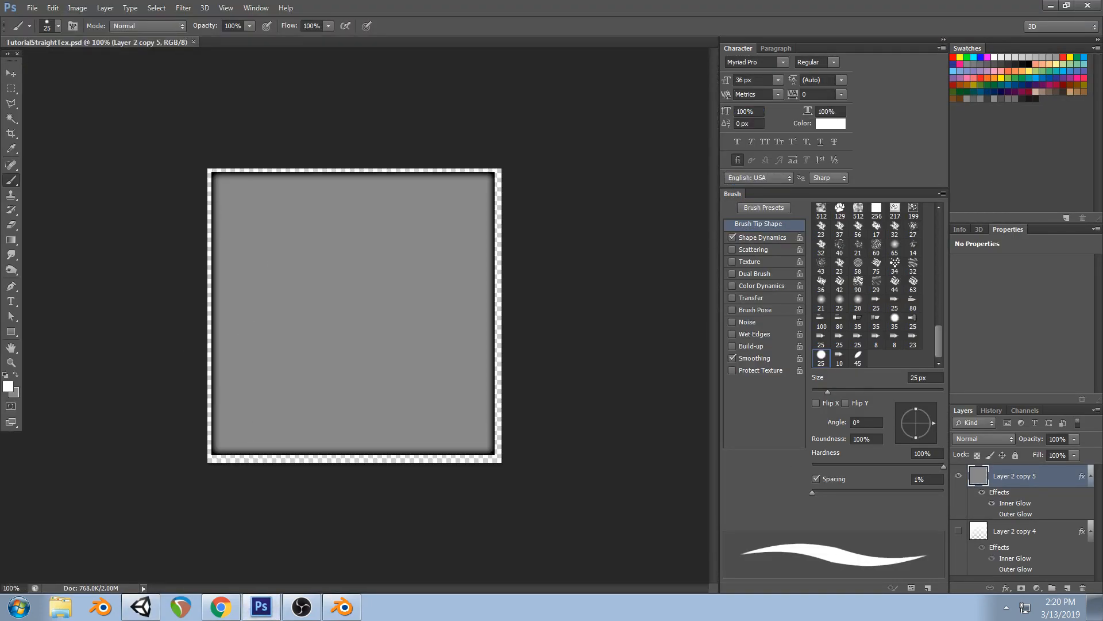
Paint the square's left and top edges white, fill the corner between them to a smooth curve, and check the slash in Unity
drag(215, 180, 214, 432)
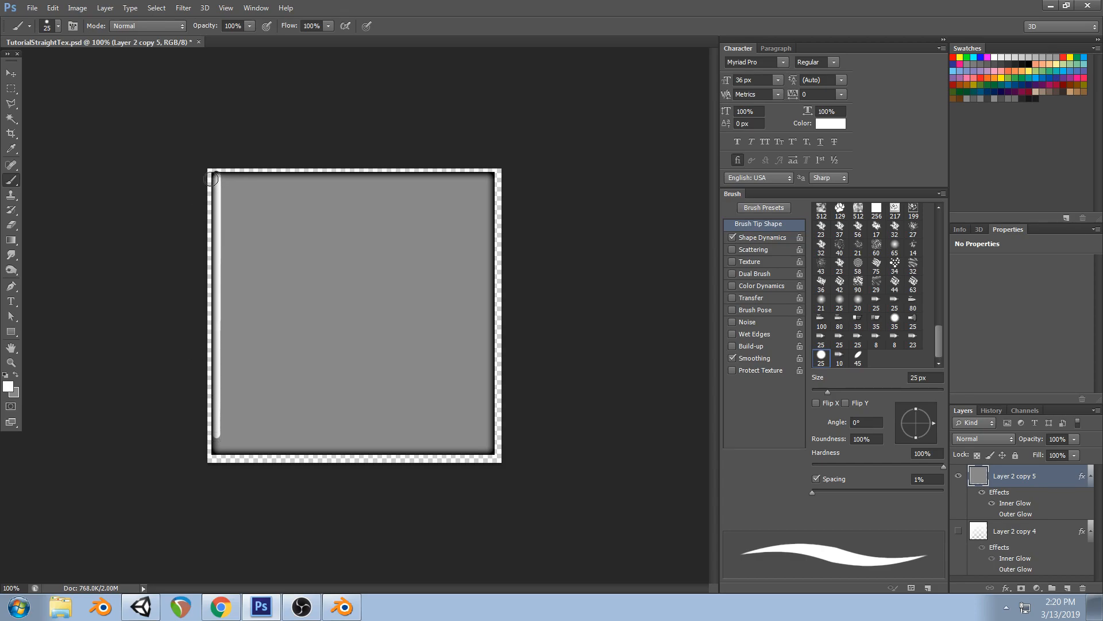
drag(215, 177, 477, 189)
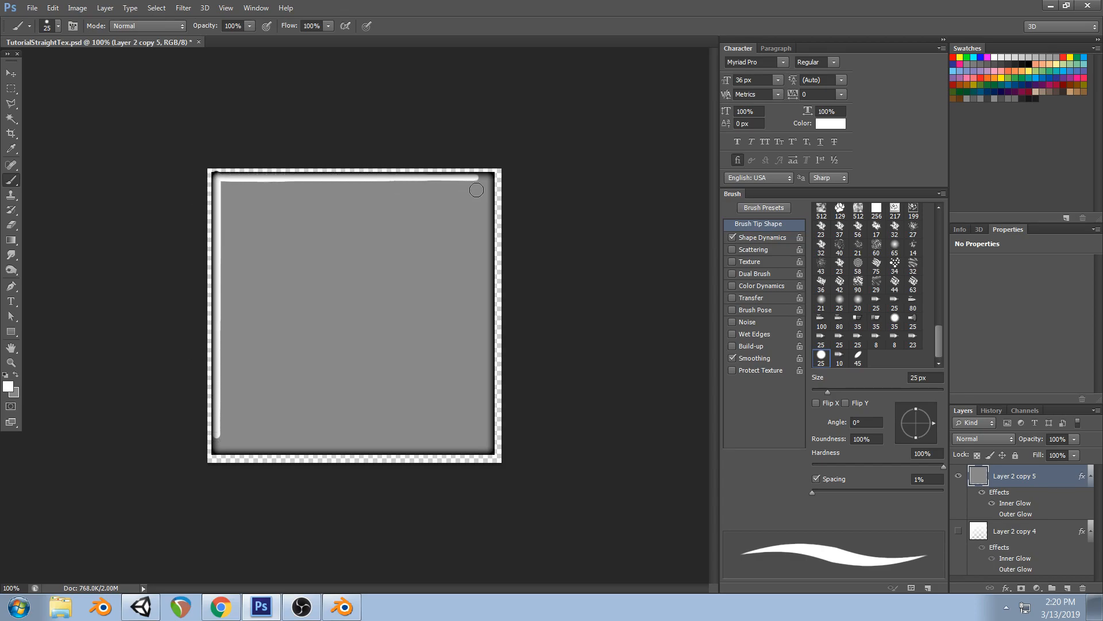
mouse_move(218, 406)
mouse_down()
mouse_move(281, 282)
mouse_move(462, 198)
mouse_up()
key(ctrl+z)
mouse_move(217, 432)
mouse_down()
mouse_move(240, 241)
mouse_move(296, 190)
mouse_move(385, 180)
mouse_move(236, 184)
mouse_move(223, 245)
mouse_move(243, 218)
mouse_move(233, 190)
mouse_move(247, 214)
mouse_move(302, 184)
mouse_up()
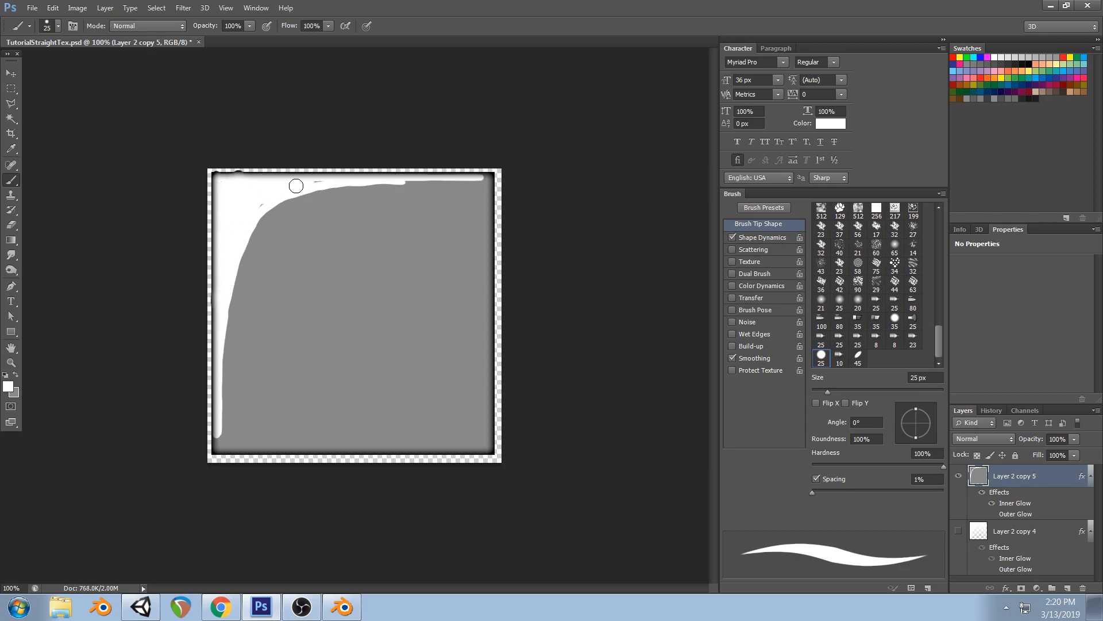
mouse_move(377, 180)
mouse_down()
mouse_move(429, 180)
mouse_move(347, 179)
mouse_move(459, 182)
mouse_up()
click(139, 605)
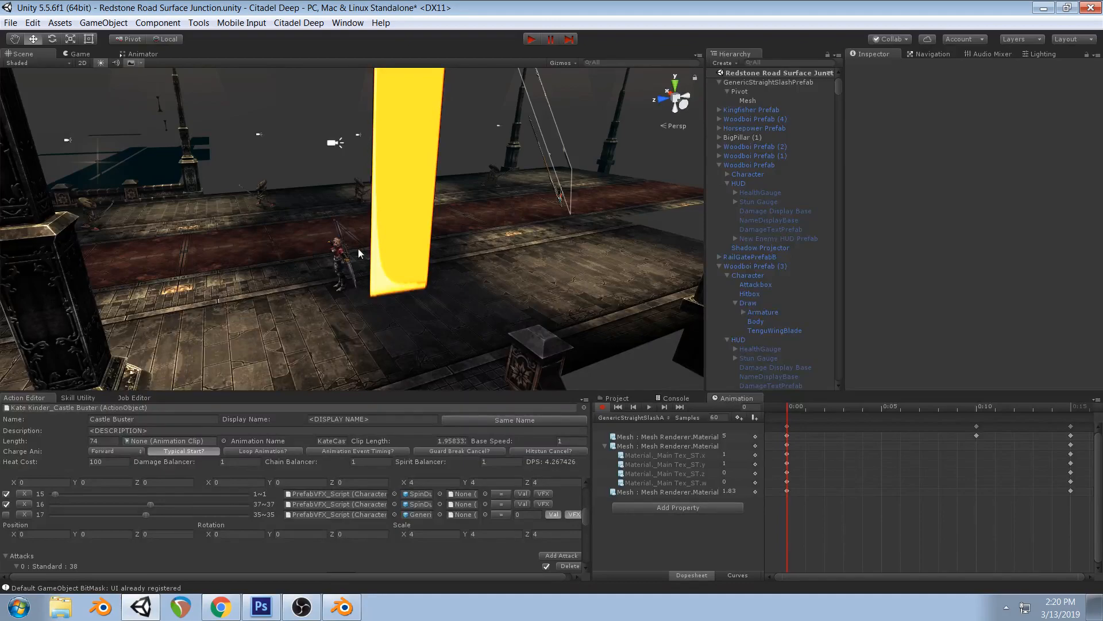
click(261, 607)
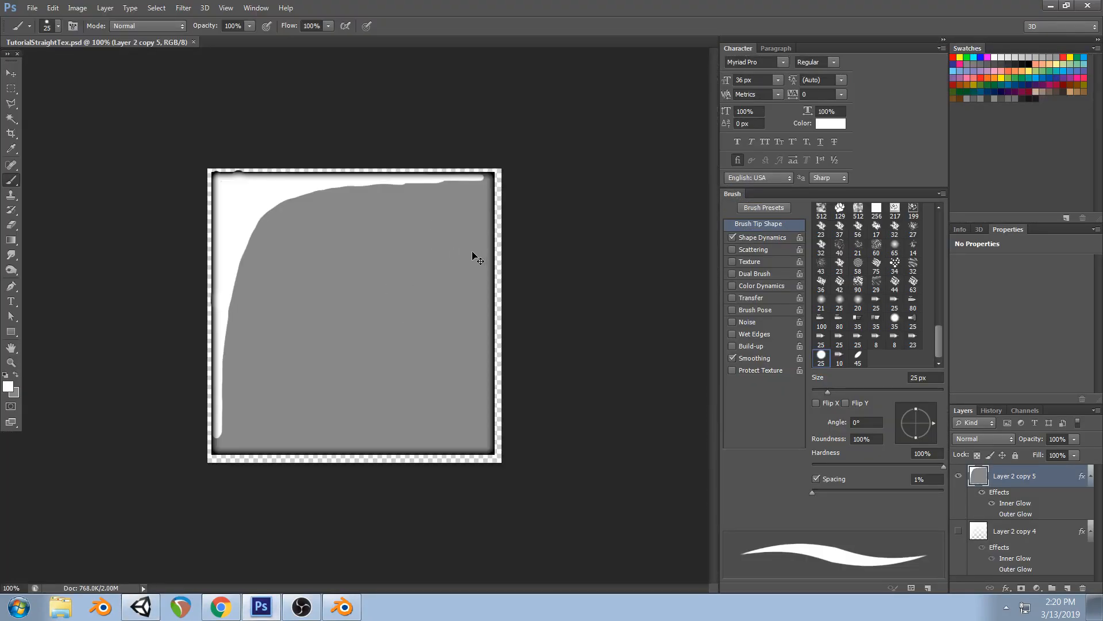
Darken the grey area by shifting the Levels midtones, and check the stronger contrast on the slash in Unity
key(ctrl+l)
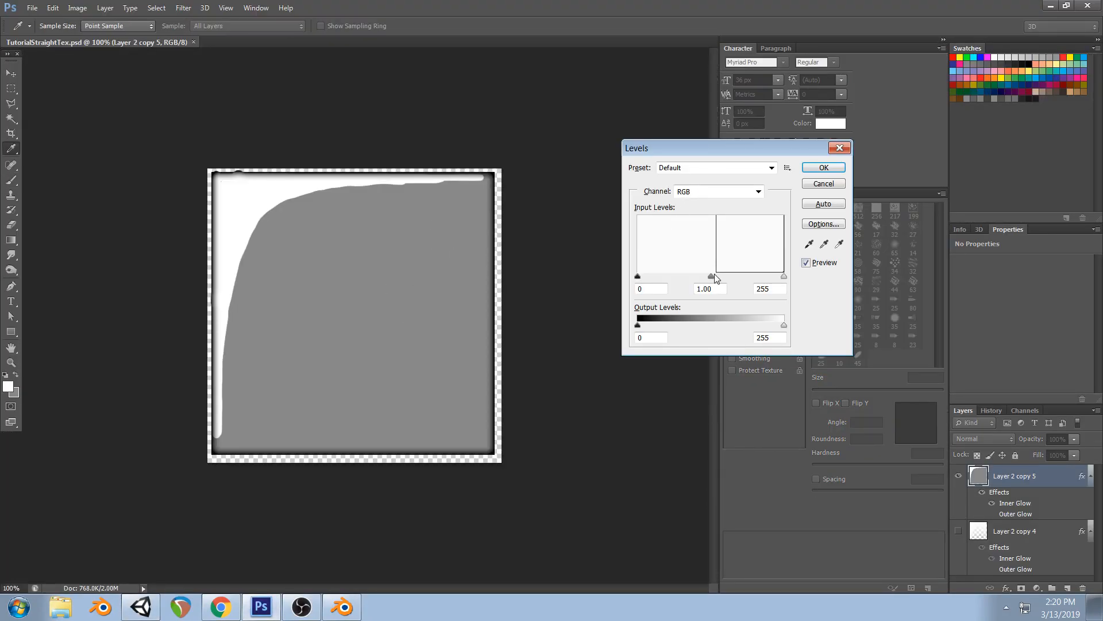
drag(710, 280, 735, 278)
click(824, 167)
key(b)
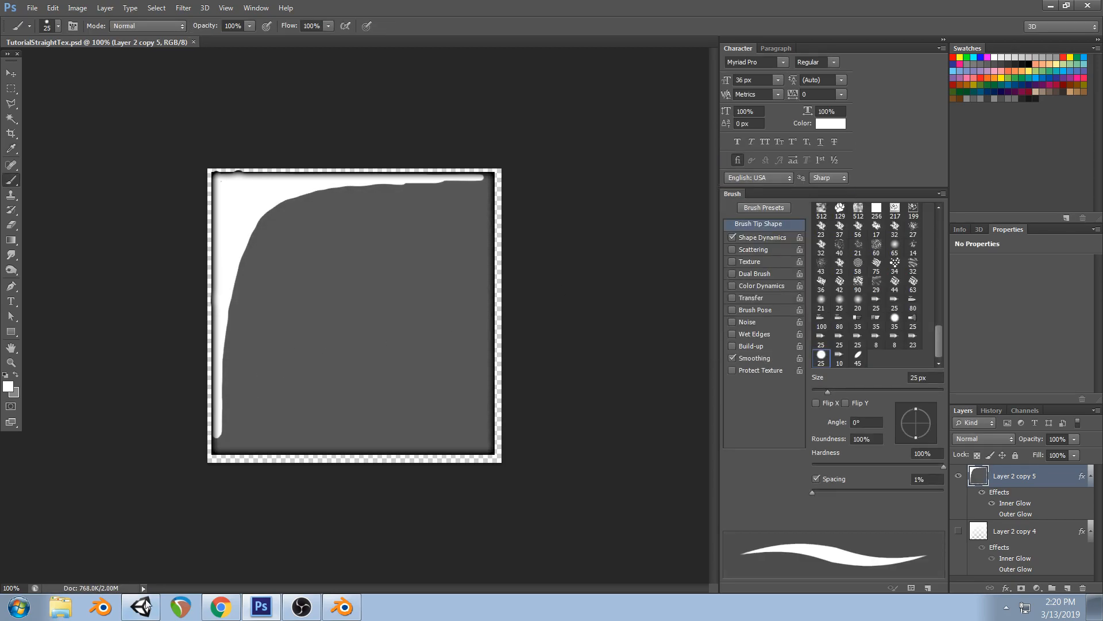
click(142, 606)
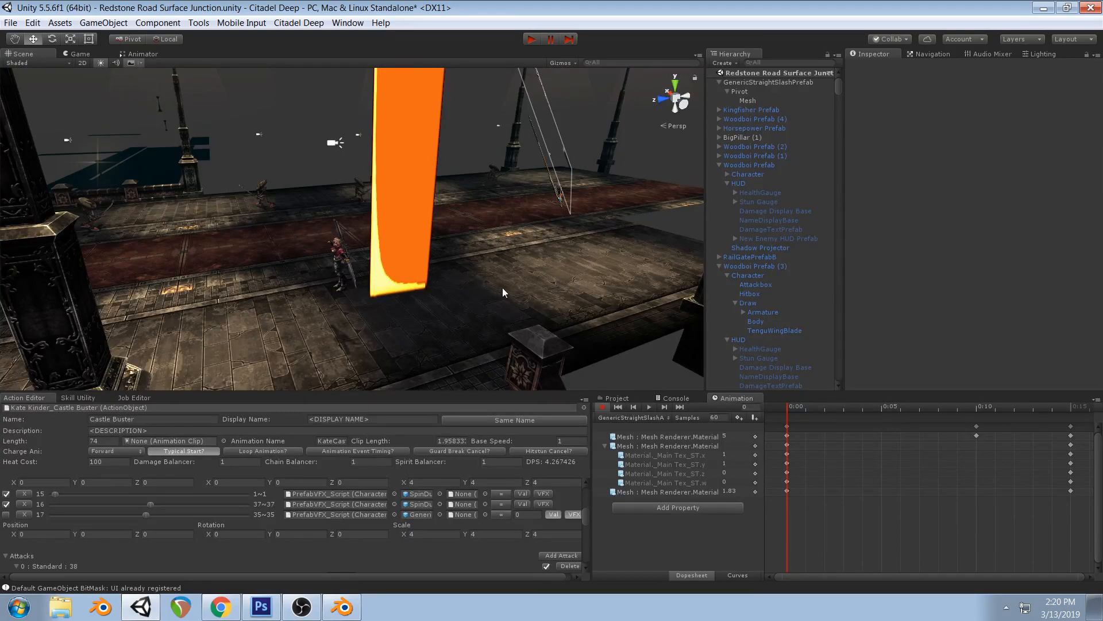
click(262, 606)
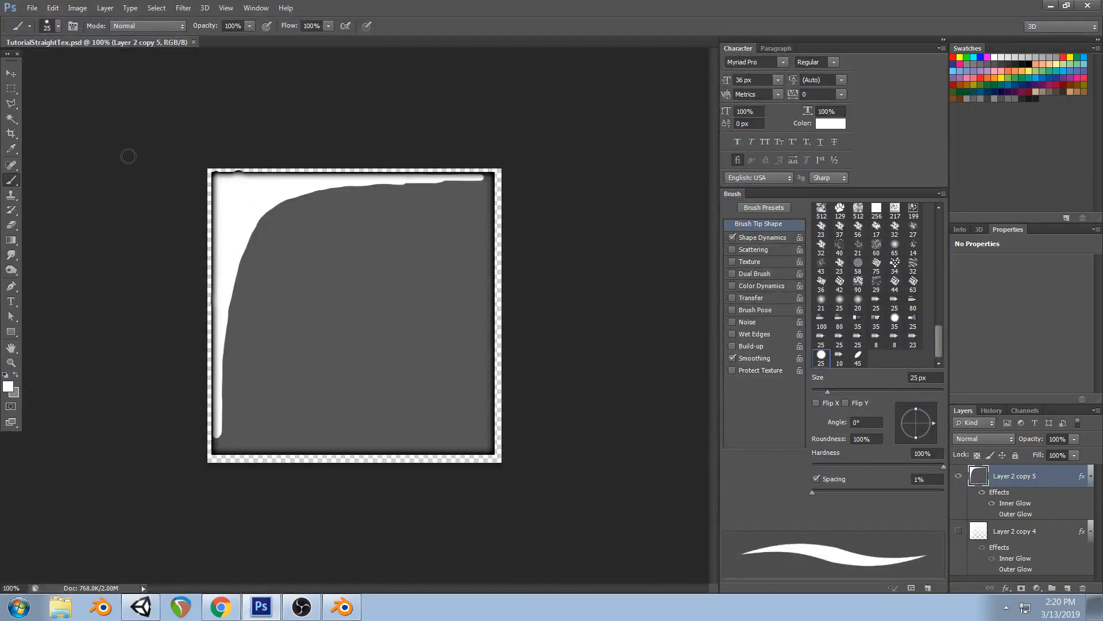
Sample the dark grey as painting colour and choose a soft round 25 px brush with 0% hardness
alt+click(293, 239)
right_click(325, 275)
click(341, 356)
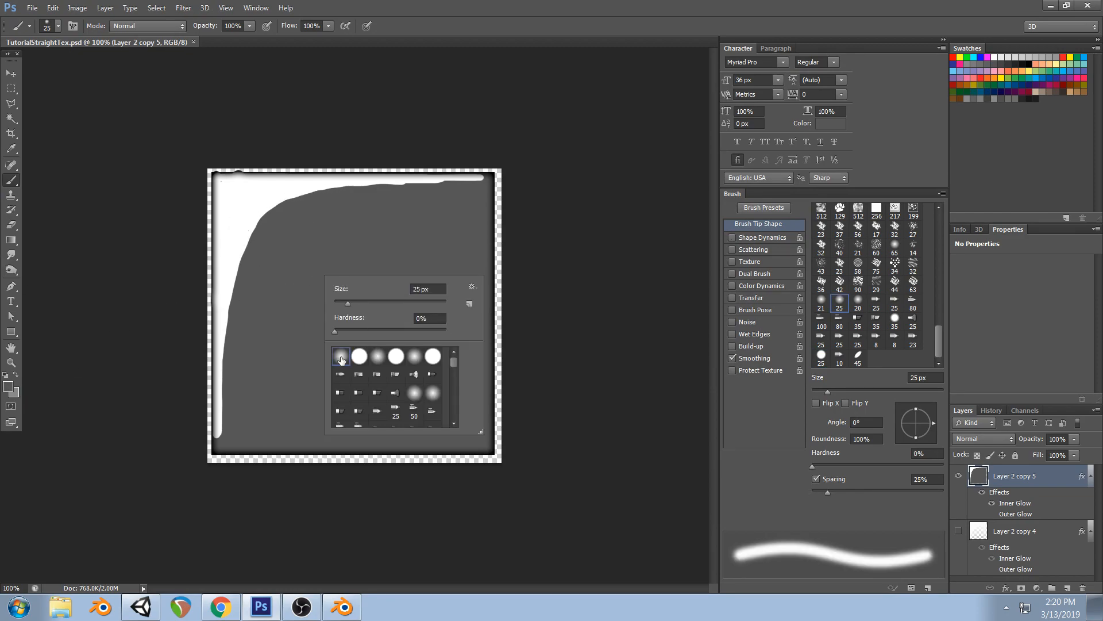
click(447, 75)
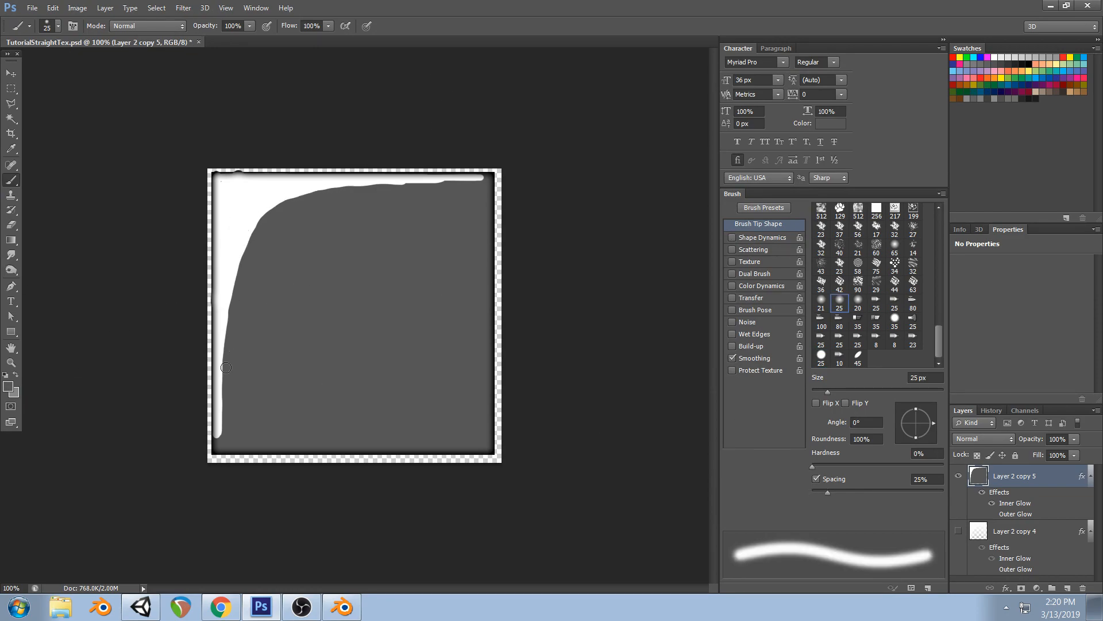
key(bracketright)
key(bracketright)
key(bracketright)
mouse_move(231, 429)
mouse_down()
mouse_move(244, 247)
mouse_move(305, 193)
mouse_move(463, 178)
mouse_up()
key(ctrl+alt+z)
Soften the white shape's inner curve with overlapping strokes of sampled grey and white, using a soft brush at 35 px
key(bracketleft)
key(bracketleft)
key(bracketleft)
mouse_move(218, 435)
mouse_down()
mouse_move(230, 293)
mouse_move(258, 219)
mouse_move(306, 197)
mouse_move(462, 178)
mouse_up()
alt+click(241, 206)
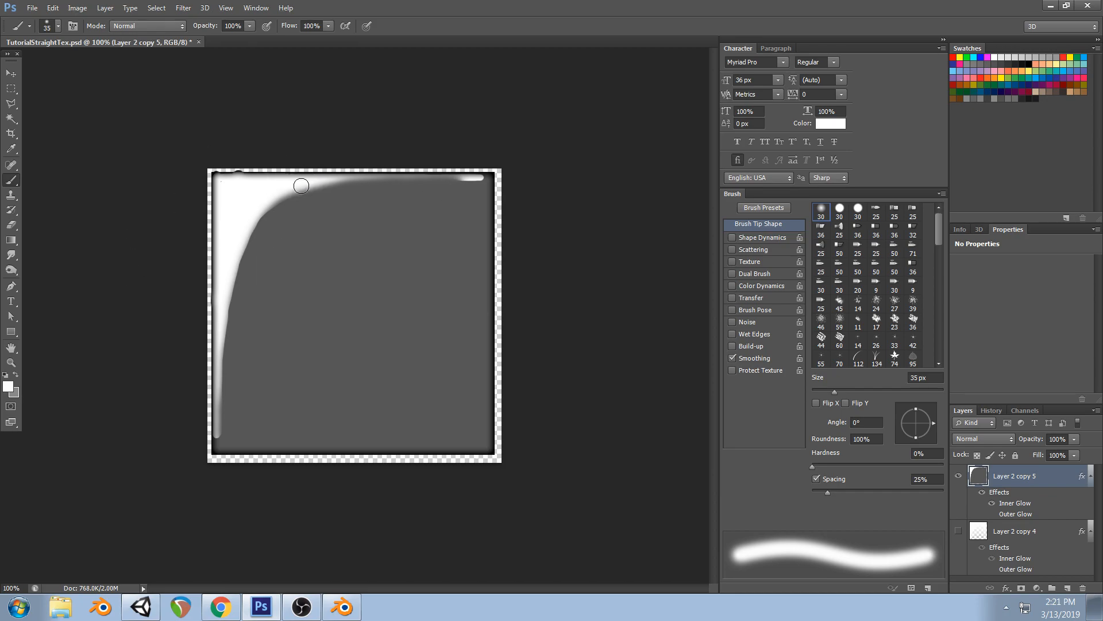
mouse_move(296, 187)
mouse_down()
mouse_move(242, 239)
mouse_move(217, 407)
mouse_up()
alt+click(294, 251)
mouse_move(293, 192)
mouse_down()
mouse_move(239, 259)
mouse_move(220, 408)
mouse_up()
drag(292, 198, 334, 189)
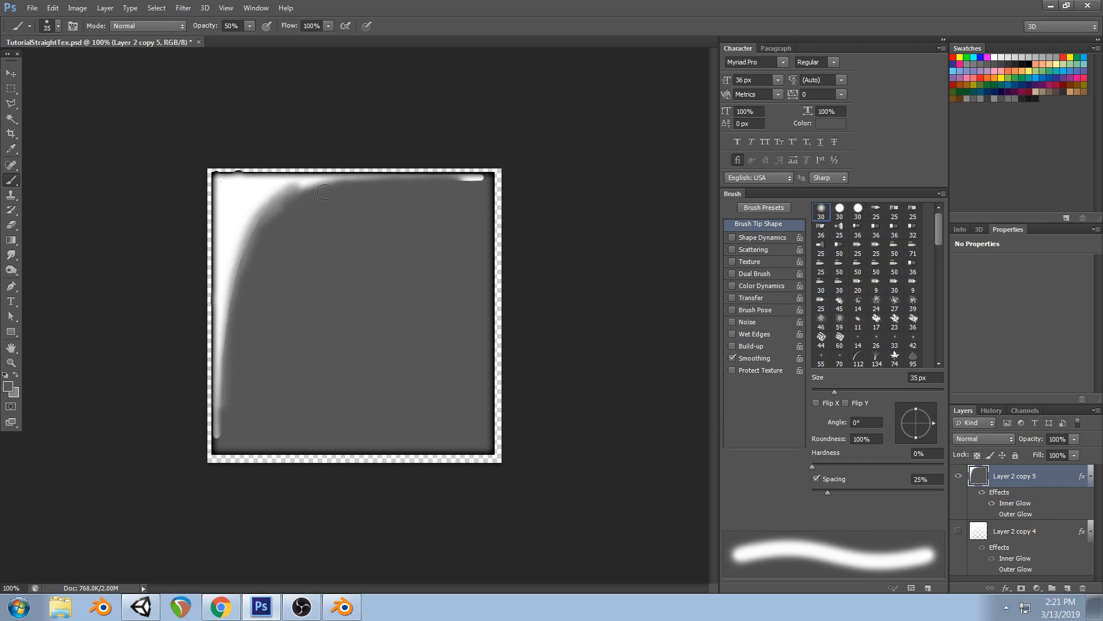
Brighten the white band along the square's top edge at 50% opacity, blending its right part with dark grey after a check in Unity
drag(241, 180, 398, 175)
drag(239, 184, 442, 176)
key(ctrl+z)
drag(241, 182, 471, 174)
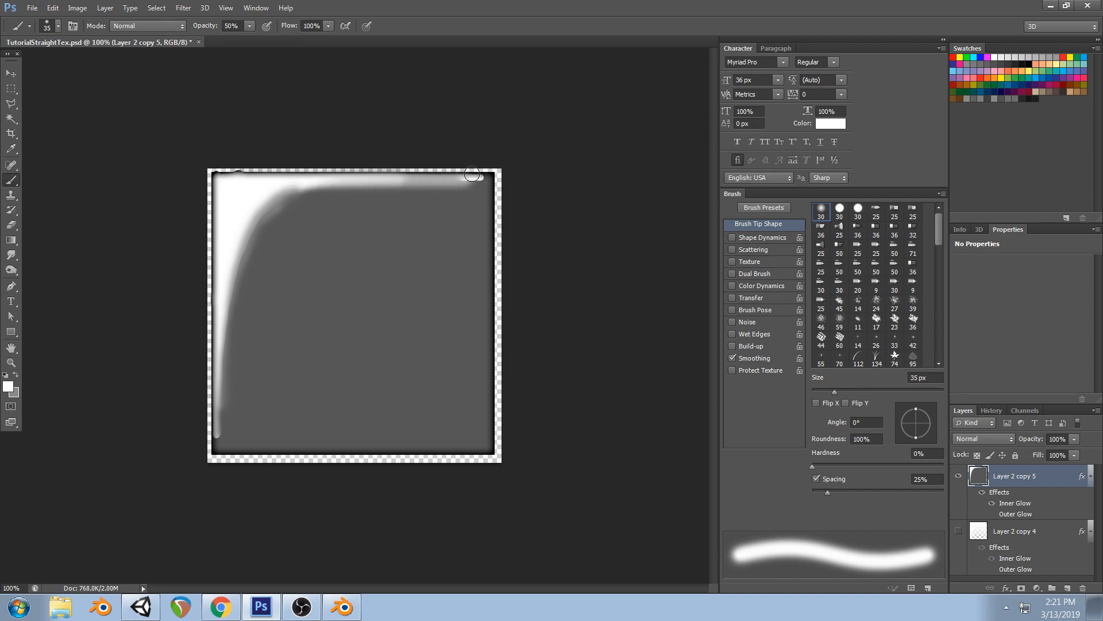
click(141, 606)
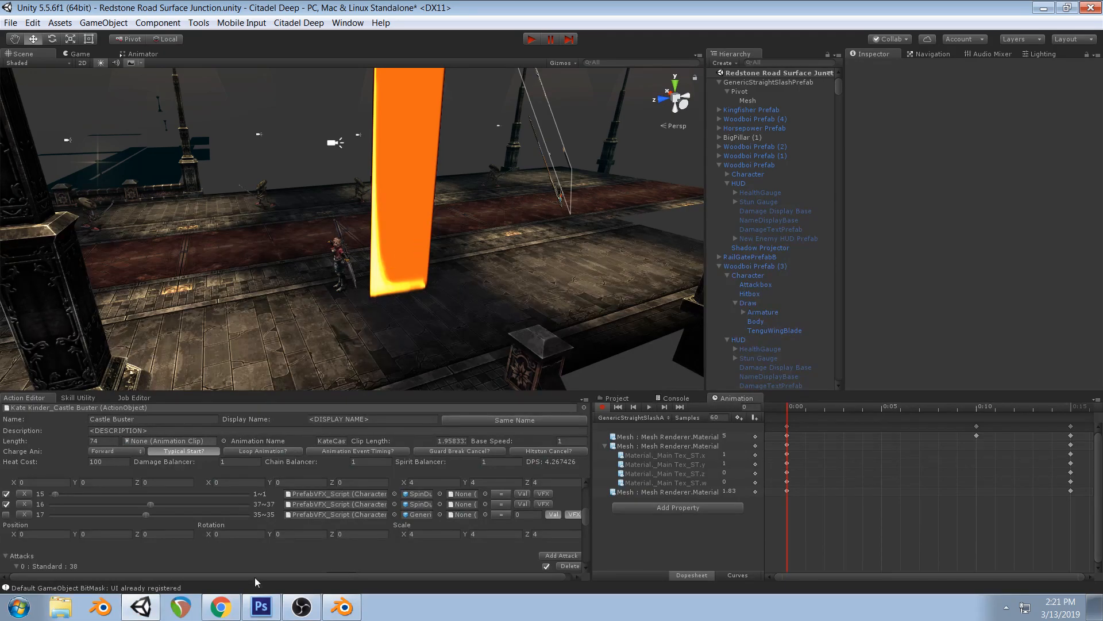
click(262, 606)
alt+click(369, 247)
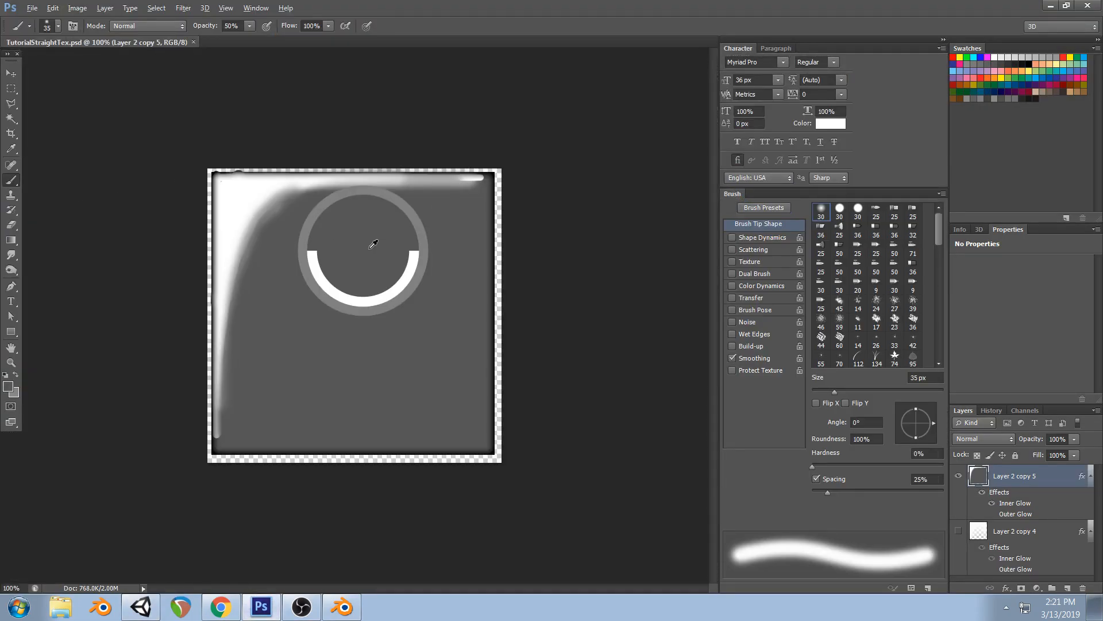
drag(454, 184, 388, 195)
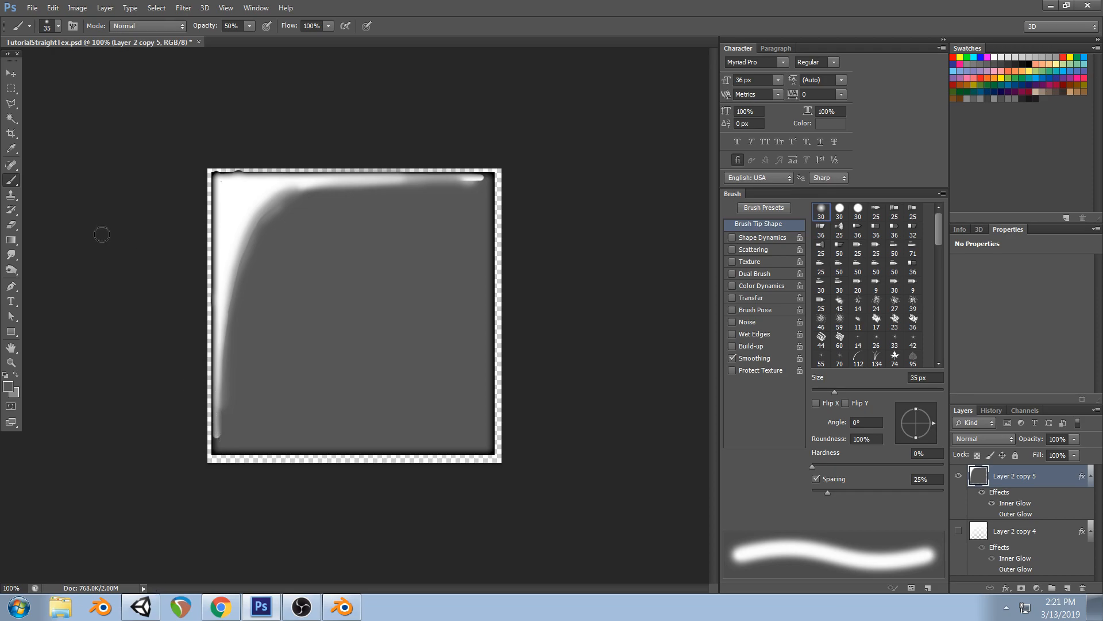
Try a thin white curved line from the square's lower-left to upper-right corner with a 15 px brush, and check it in Unity
key(bracketleft)
key(bracketleft)
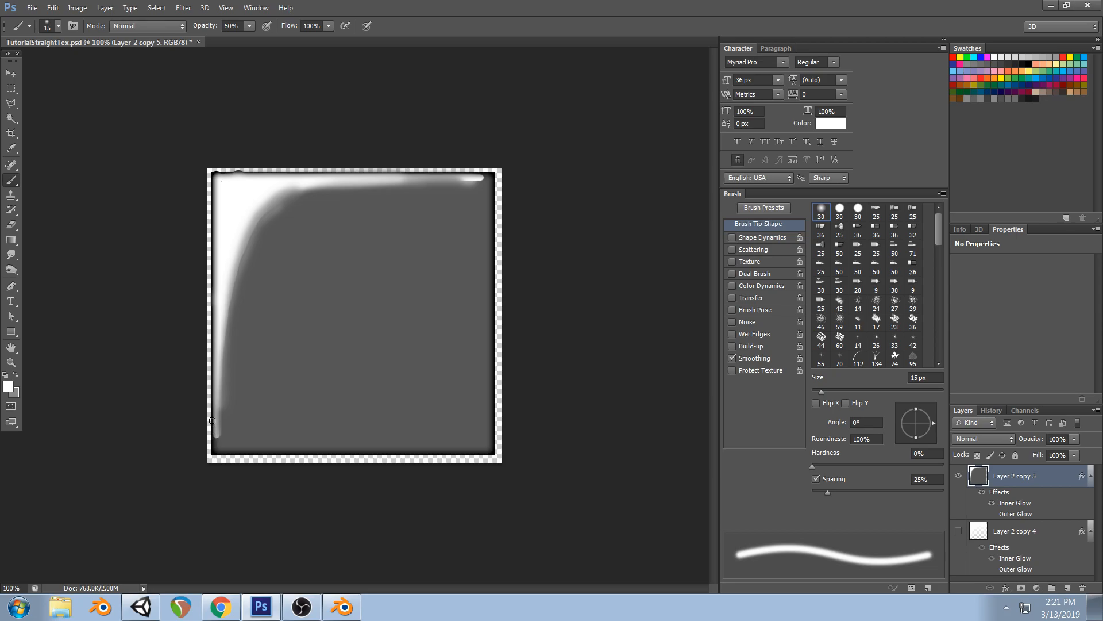
drag(217, 235, 176, 436)
key(ctrl+z)
mouse_move(216, 449)
mouse_down()
mouse_move(230, 372)
mouse_move(293, 267)
mouse_move(442, 188)
mouse_move(482, 184)
mouse_up()
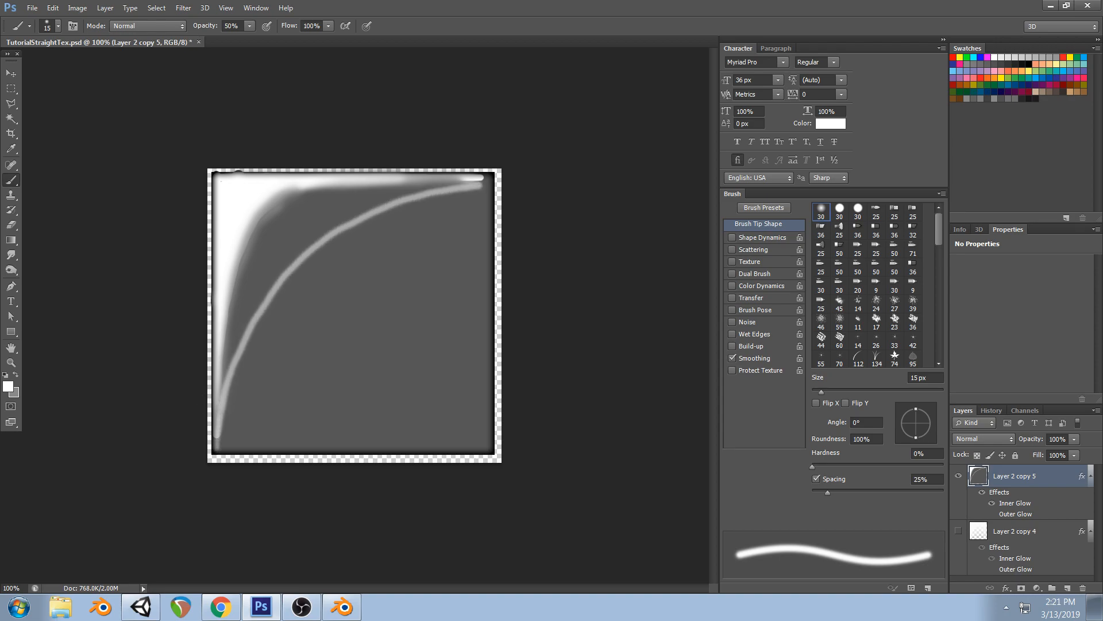
click(141, 606)
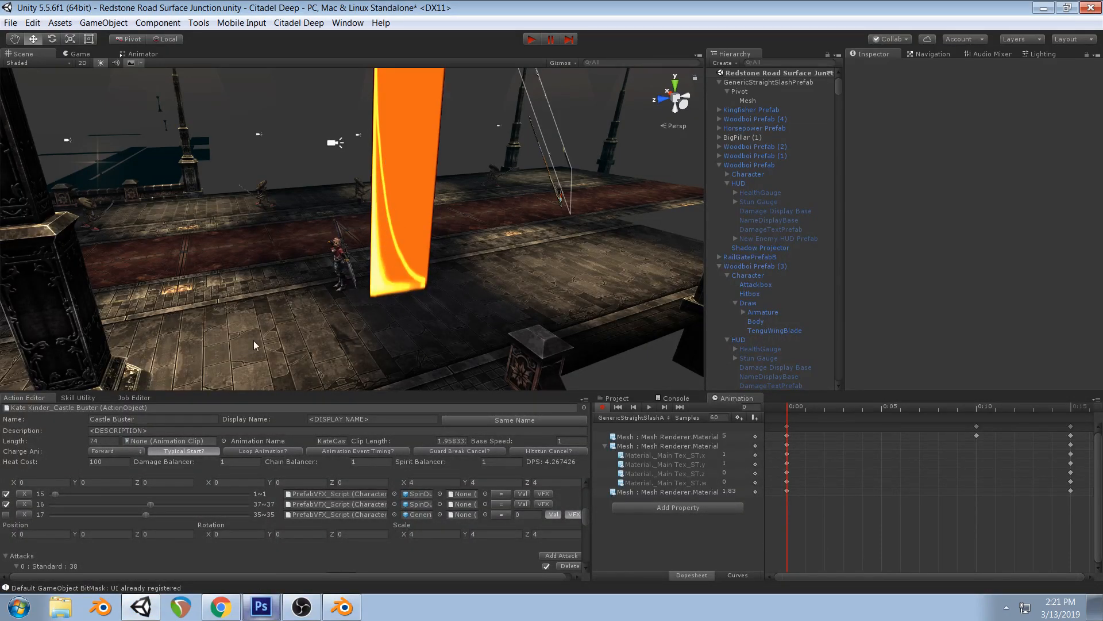
click(261, 607)
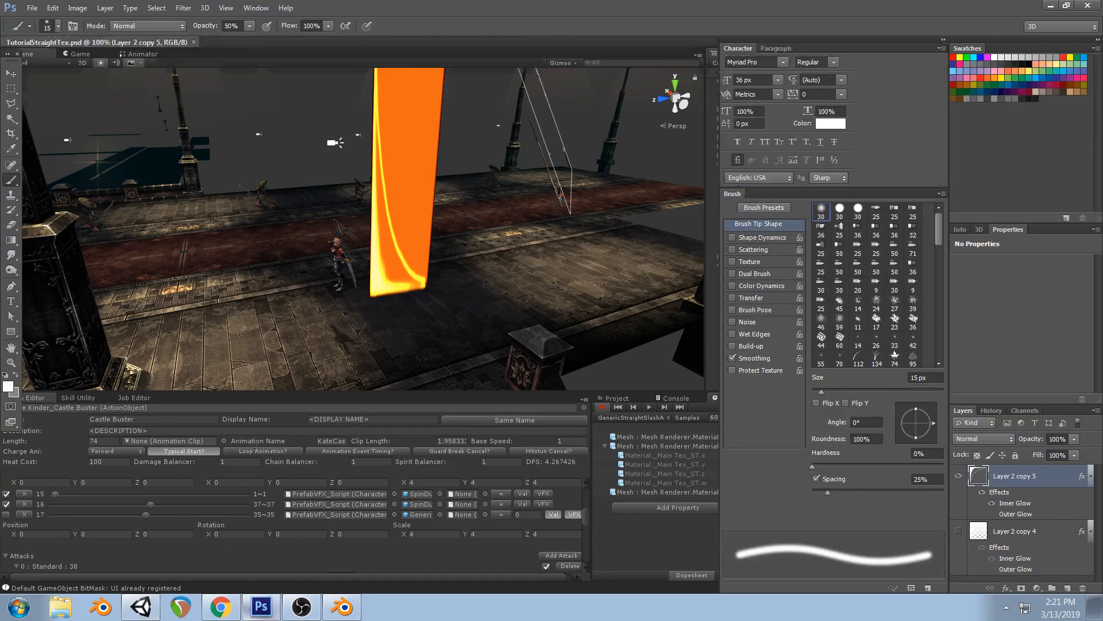
Undo the thin white curved line and set the foreground colour to a darker grey
click(16, 375)
click(10, 386)
drag(605, 393, 571, 415)
click(872, 294)
key(b)
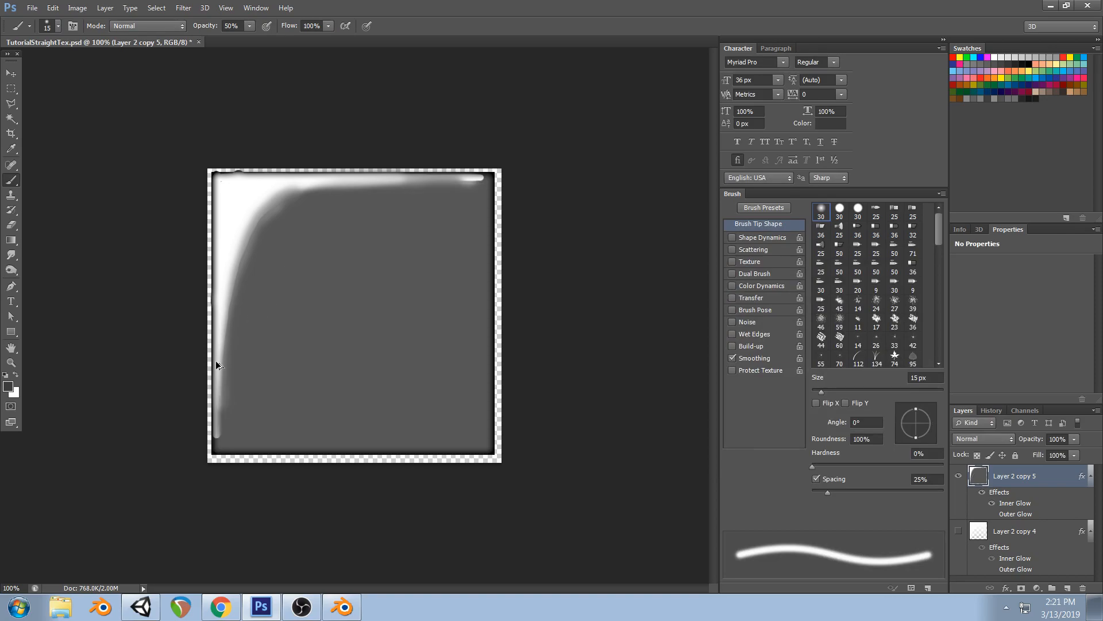
Try a darker curved band across the square by outlining it at 15 px and filling it at 35 px, save, and check it in Unity
mouse_move(222, 425)
mouse_down()
mouse_move(280, 297)
mouse_move(396, 213)
mouse_move(480, 185)
mouse_up()
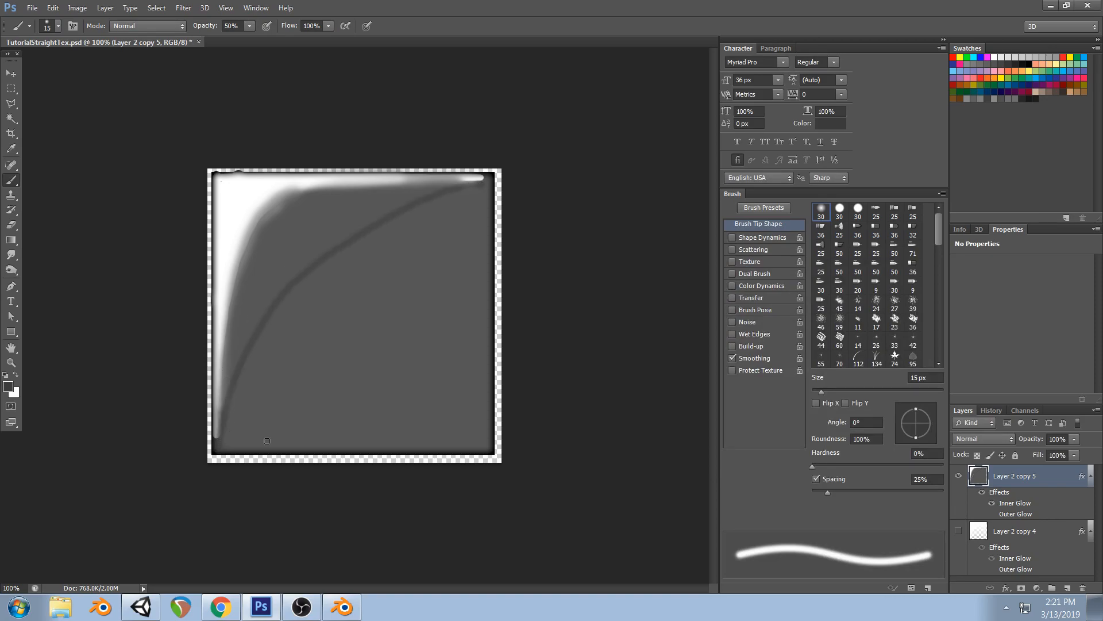
mouse_move(232, 433)
mouse_down()
mouse_move(261, 364)
mouse_move(441, 228)
mouse_up()
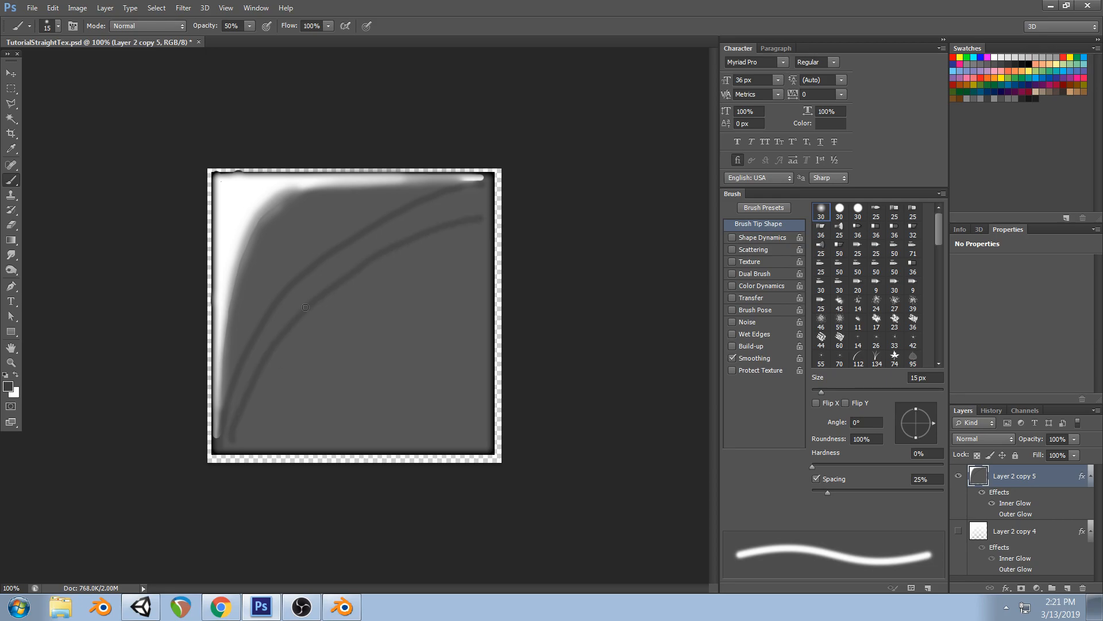
key(bracketright)
key(bracketright)
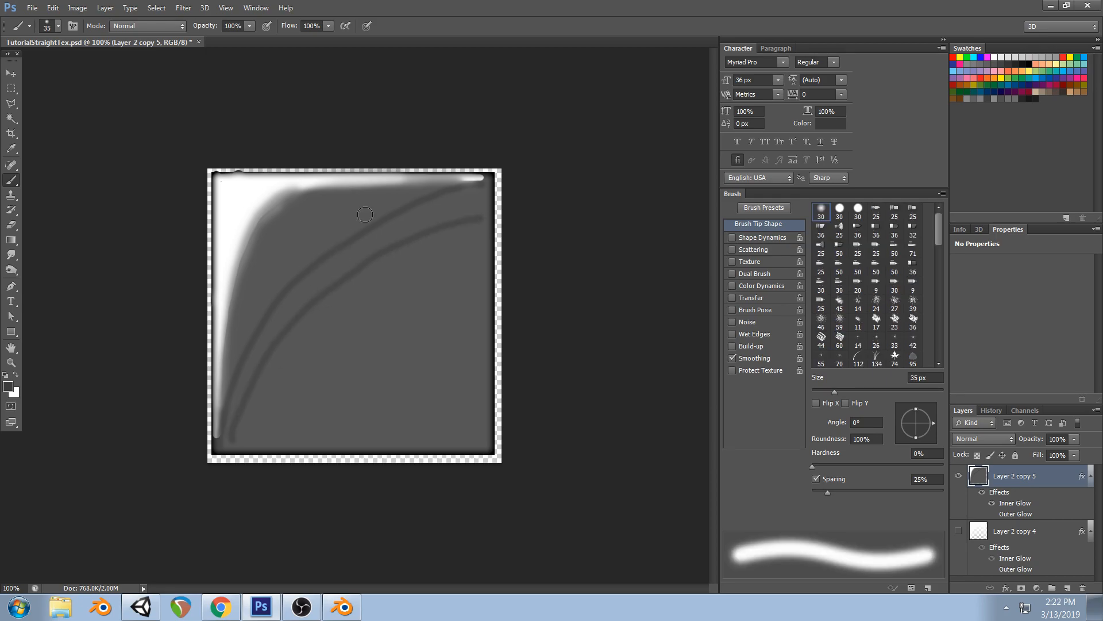
mouse_move(465, 197)
mouse_down()
mouse_move(342, 256)
mouse_move(235, 379)
mouse_move(374, 244)
mouse_move(463, 212)
mouse_up()
drag(322, 286, 228, 439)
key(ctrl+s)
click(141, 607)
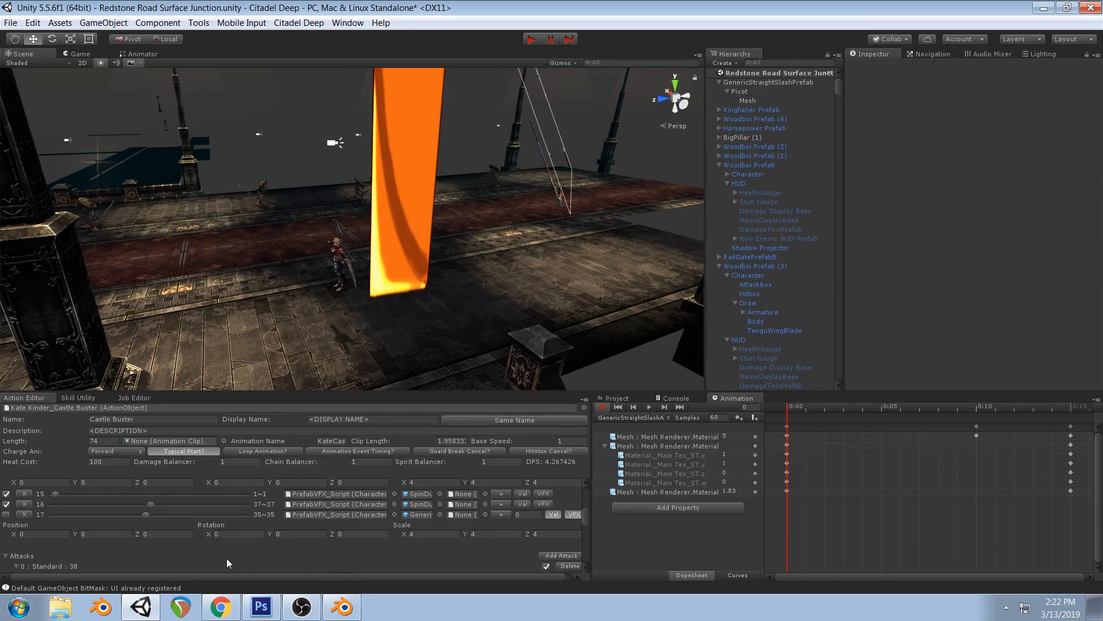
In Photoshop, undo the dark band and repaint it wider from the lower-left corner to the right edge at 35 px and 100% opacity
click(261, 607)
key(ctrl+z)
mouse_move(220, 444)
mouse_down()
mouse_move(229, 415)
mouse_move(359, 258)
mouse_move(469, 199)
mouse_up()
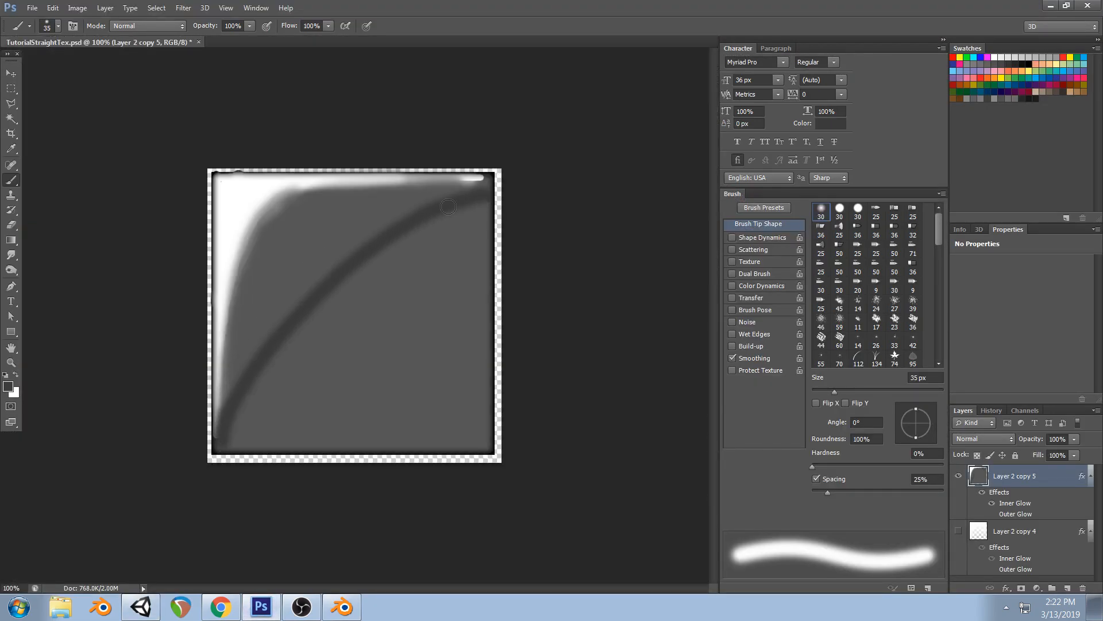
mouse_move(221, 423)
mouse_down()
mouse_move(396, 262)
mouse_move(474, 240)
mouse_move(339, 287)
mouse_move(479, 212)
mouse_up()
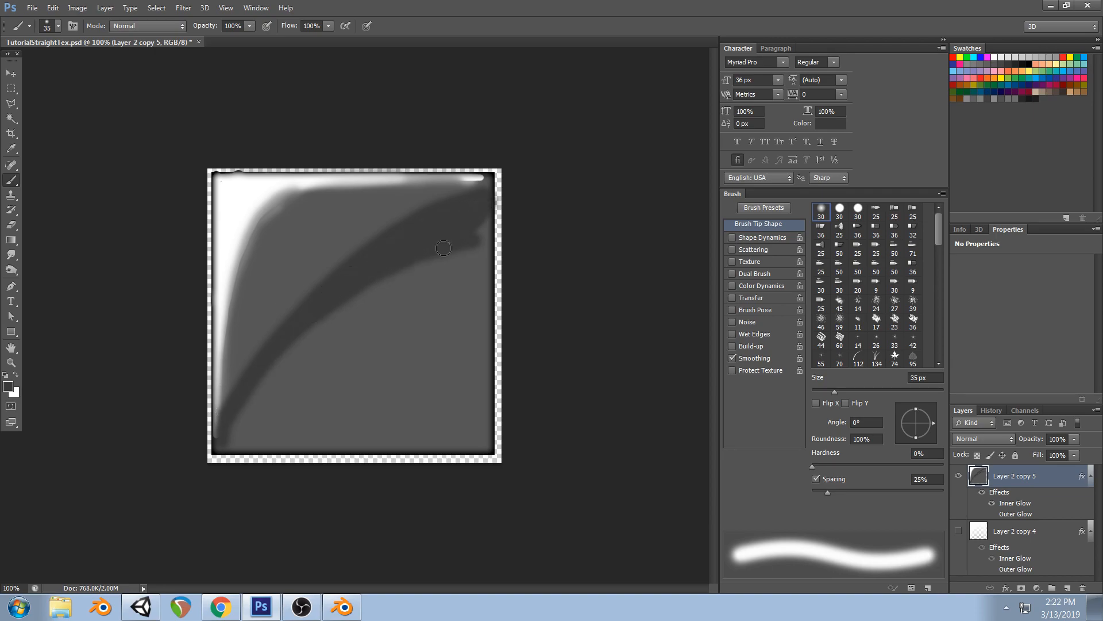
Set the foreground colour to near-black #181818 and paint a second curved band along the lower side of the dark band
click(9, 390)
drag(604, 415, 581, 434)
click(873, 293)
key(b)
mouse_move(224, 439)
mouse_down()
mouse_move(284, 360)
mouse_move(482, 261)
mouse_move(474, 287)
mouse_move(406, 275)
mouse_move(270, 374)
mouse_move(227, 439)
mouse_up()
mouse_move(298, 362)
mouse_down()
mouse_move(480, 290)
mouse_move(357, 308)
mouse_move(439, 288)
mouse_move(407, 293)
mouse_up()
Set the foreground colour to black, paint a third curved band along the lower side of the dark bands, and check it in Unity
click(9, 386)
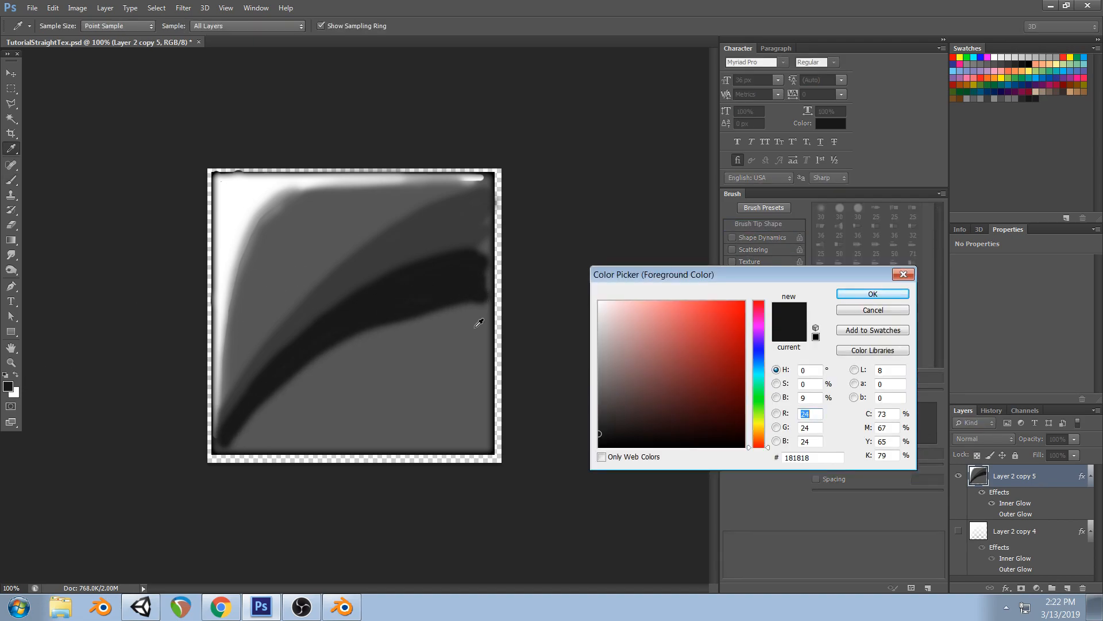
click(873, 294)
mouse_move(224, 444)
mouse_down()
mouse_move(253, 411)
mouse_move(454, 302)
mouse_move(486, 300)
mouse_move(462, 325)
mouse_move(250, 428)
mouse_move(227, 454)
mouse_up()
click(141, 607)
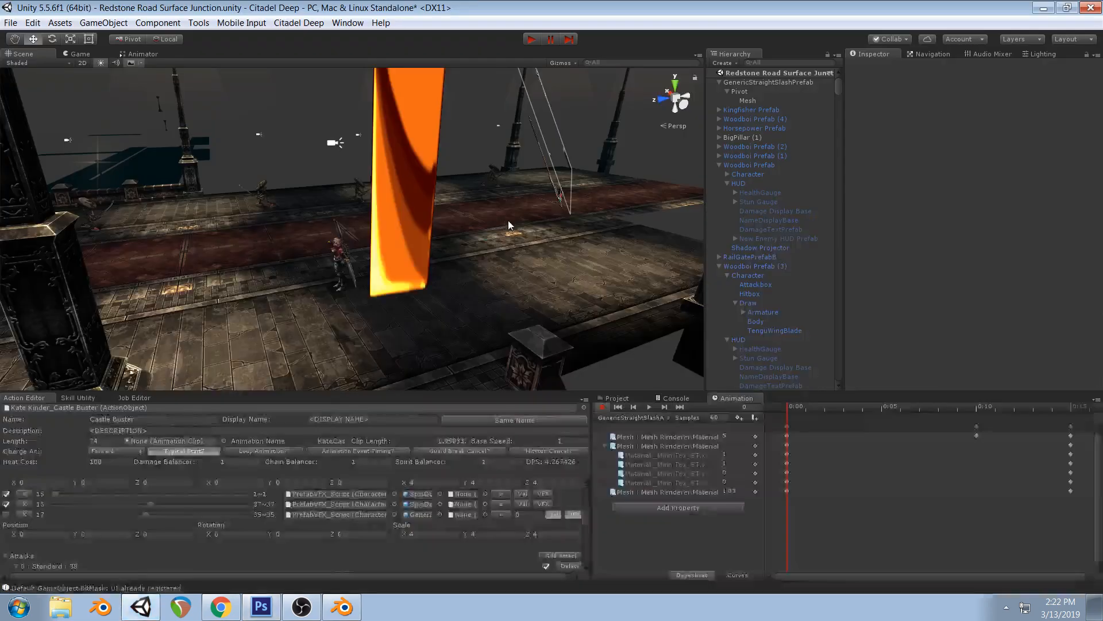
drag(786, 406, 790, 429)
In Photoshop, erase the grey area below the dark bands with a 45 px eraser at 100% opacity
click(262, 607)
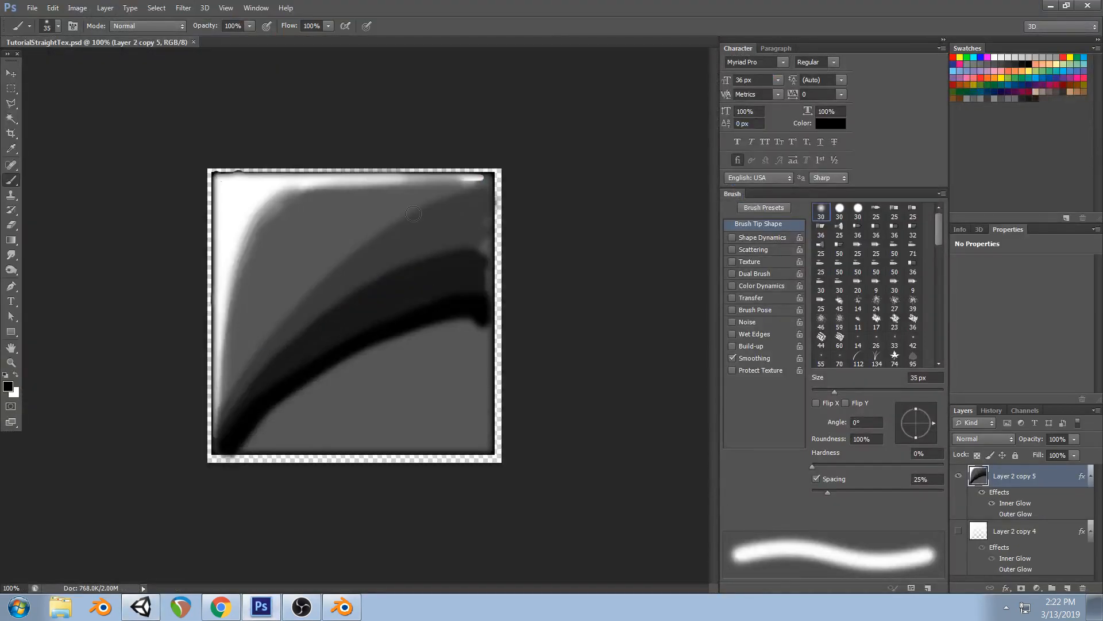
click(11, 225)
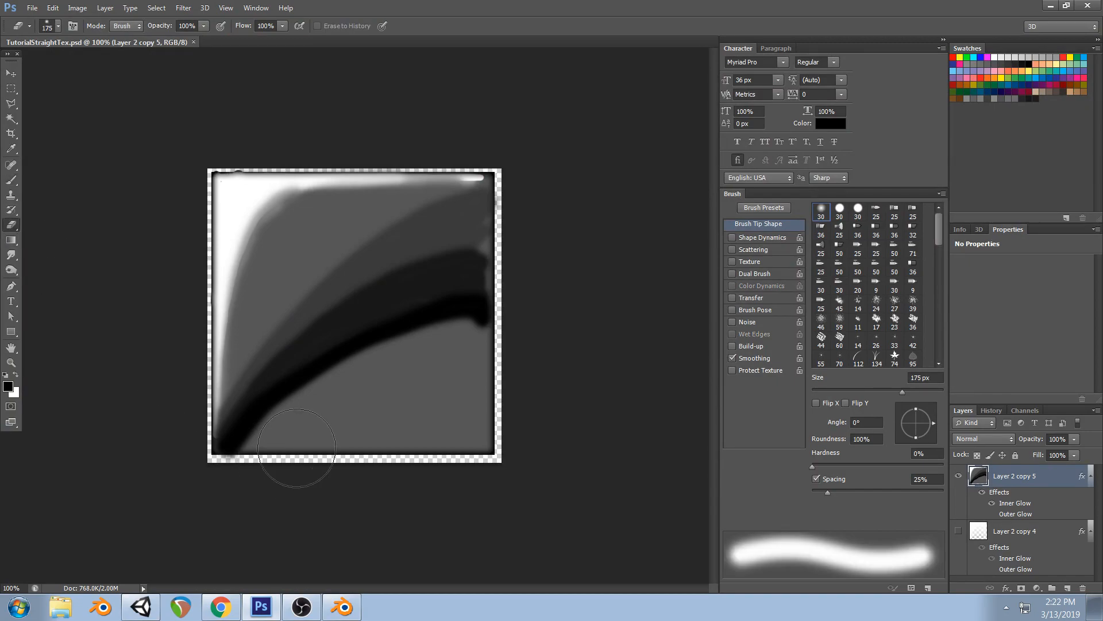
key(bracketleft)
key(bracketleft)
key(bracketleft)
key(bracketleft)
drag(239, 457, 286, 412)
key(ctrl+z)
key(bracketleft)
key(bracketleft)
mouse_move(238, 455)
mouse_down()
mouse_move(253, 429)
mouse_move(328, 375)
mouse_move(462, 329)
mouse_move(248, 454)
mouse_move(489, 428)
mouse_move(323, 395)
mouse_move(419, 352)
mouse_move(369, 447)
mouse_move(366, 434)
mouse_move(434, 419)
mouse_move(489, 373)
mouse_move(423, 413)
mouse_move(357, 409)
mouse_move(466, 348)
mouse_move(474, 361)
mouse_up()
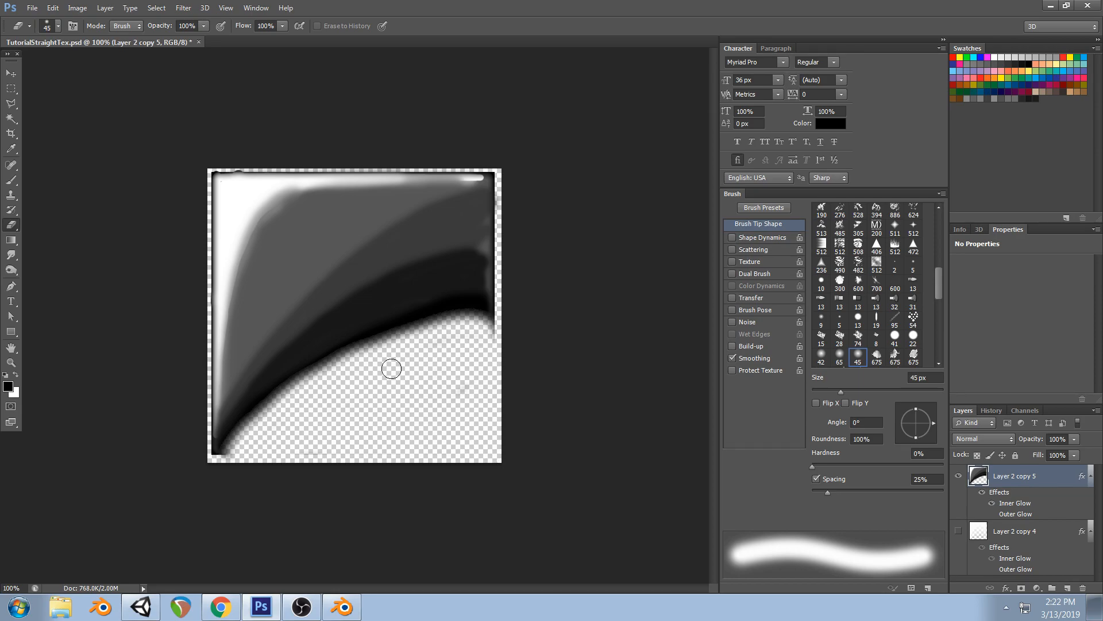
Fade the dark bands toward the curved lower edge with an 80 px eraser at 10% opacity, save, and check the slash in Unity
key(bracketright)
key(bracketright)
mouse_move(247, 435)
mouse_down()
mouse_move(397, 334)
mouse_move(488, 316)
mouse_up()
mouse_move(225, 454)
mouse_down()
mouse_move(311, 325)
mouse_move(485, 262)
mouse_move(223, 461)
mouse_move(439, 315)
mouse_move(322, 386)
mouse_up()
mouse_move(250, 414)
mouse_down()
mouse_move(404, 237)
mouse_move(256, 316)
mouse_move(303, 377)
mouse_move(489, 299)
mouse_move(412, 307)
mouse_move(416, 263)
mouse_move(498, 213)
mouse_move(504, 322)
mouse_up()
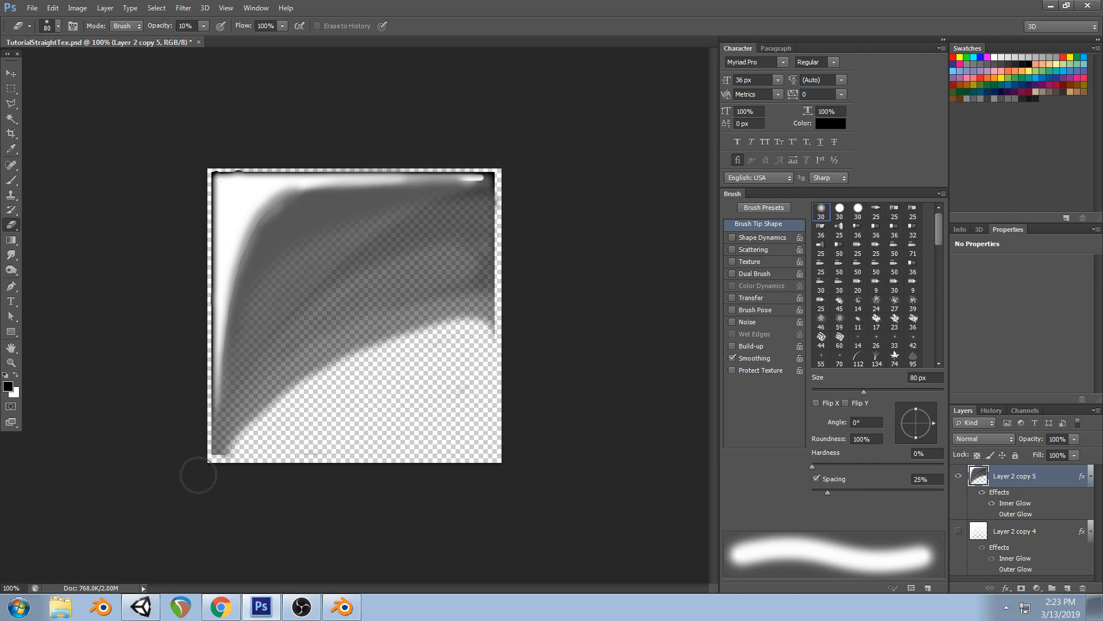
mouse_move(250, 442)
mouse_down()
mouse_move(384, 339)
mouse_move(508, 320)
mouse_up()
key(ctrl+s)
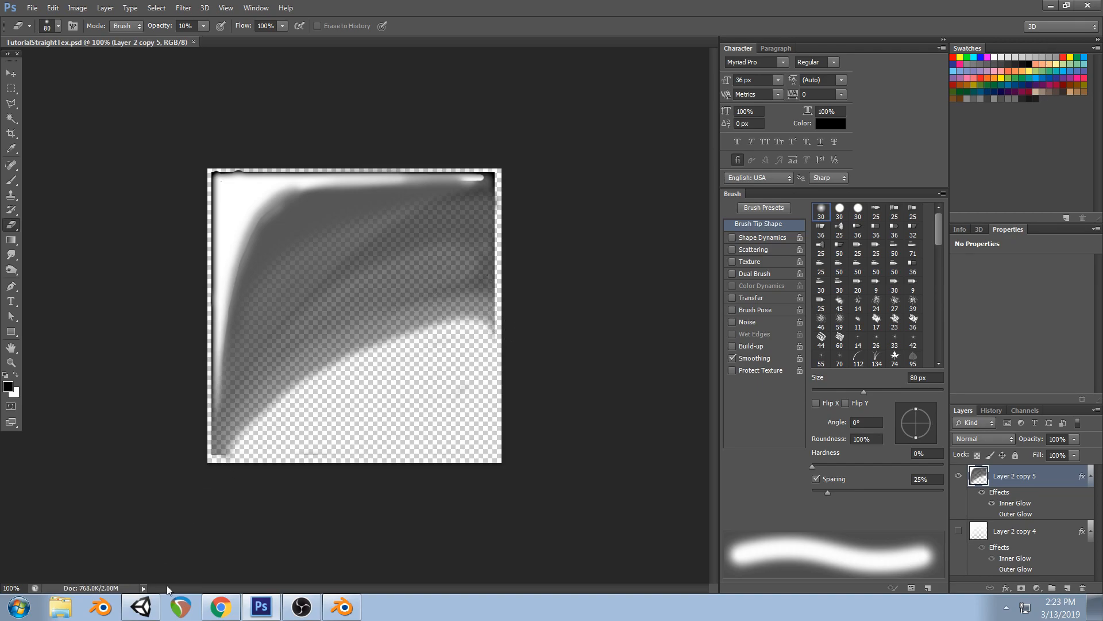
click(141, 606)
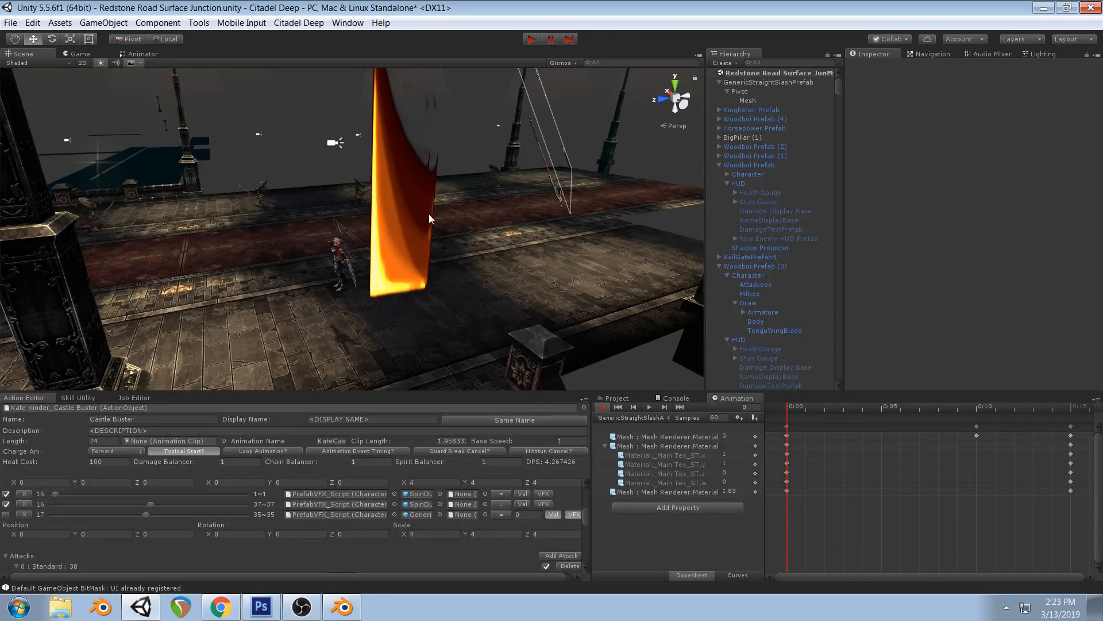
drag(781, 405, 807, 424)
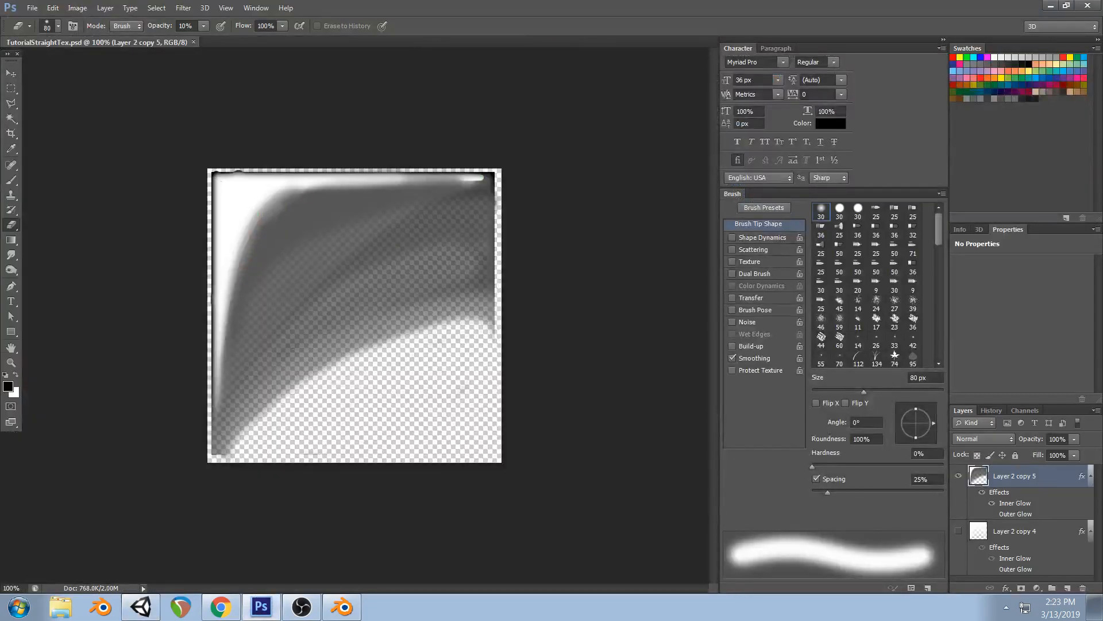
In Photoshop, erase more of the bands with the 80 px, 10% opacity eraser, from the lower-left corner along the curved edge
mouse_move(238, 434)
mouse_down()
mouse_move(295, 370)
mouse_move(475, 298)
mouse_up()
drag(300, 374, 471, 326)
mouse_move(237, 426)
mouse_down()
mouse_move(319, 279)
mouse_move(415, 233)
mouse_up()
mouse_move(275, 386)
mouse_down()
mouse_move(303, 362)
mouse_move(477, 293)
mouse_move(344, 231)
mouse_move(224, 451)
mouse_up()
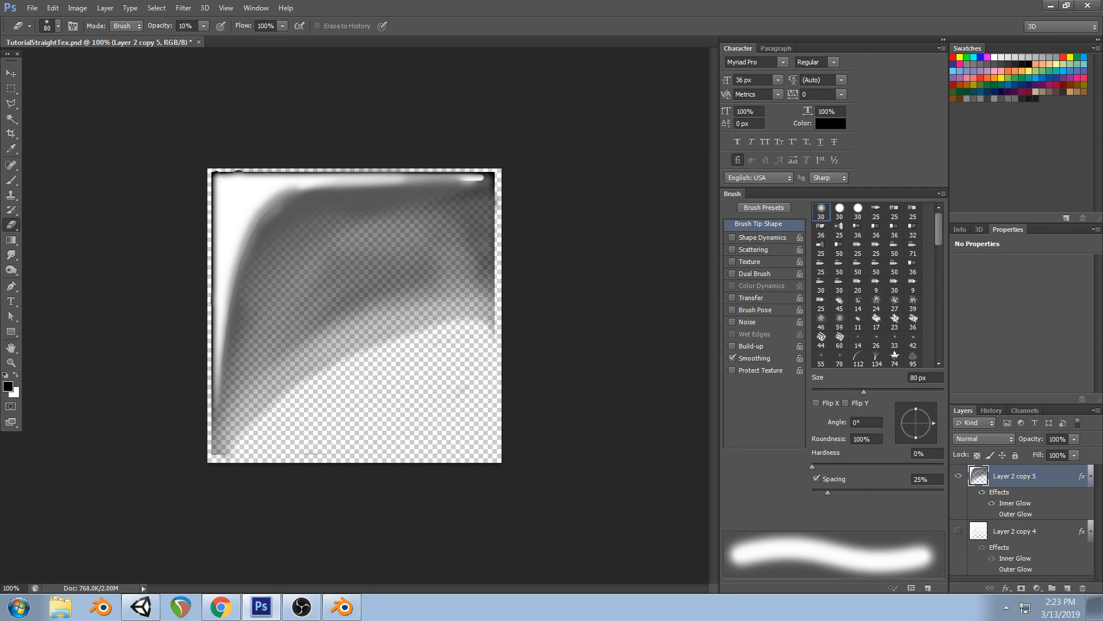
drag(305, 339, 447, 270)
In Unity, preview the faded slash from the animation's first frame and play it in the Game view
click(142, 612)
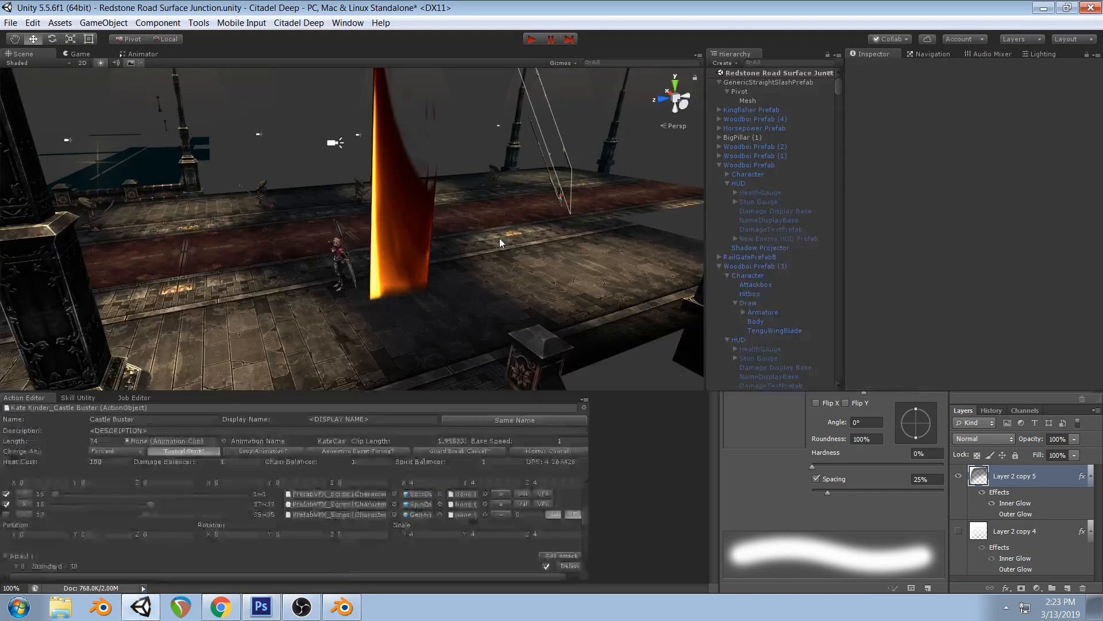
mouse_move(803, 407)
mouse_down()
mouse_move(787, 409)
mouse_move(976, 392)
mouse_move(786, 415)
mouse_up()
click(648, 406)
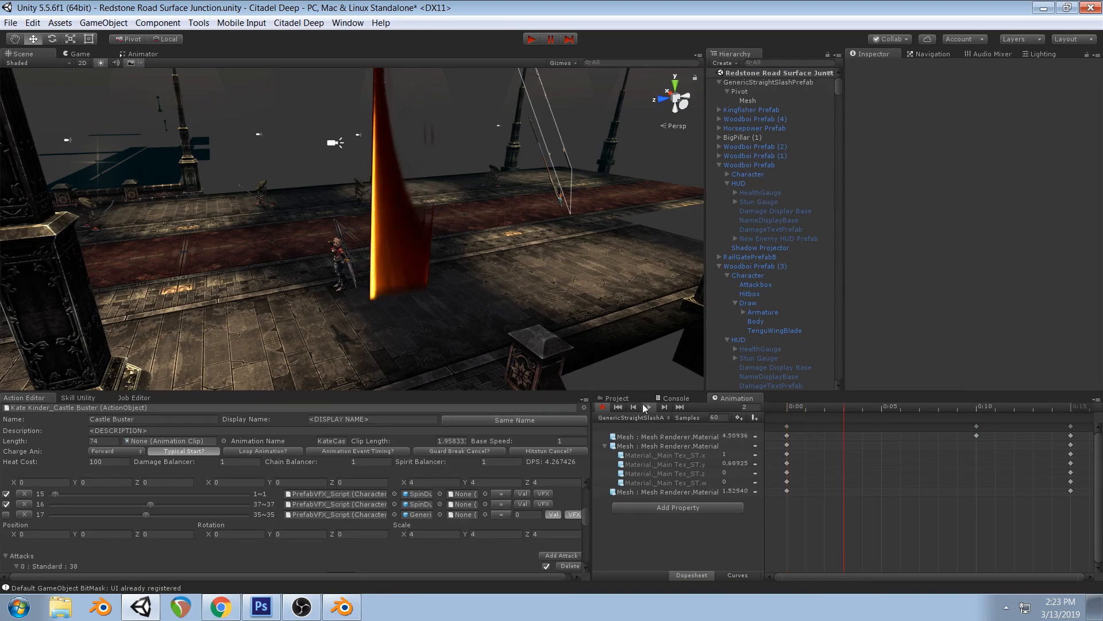
click(81, 53)
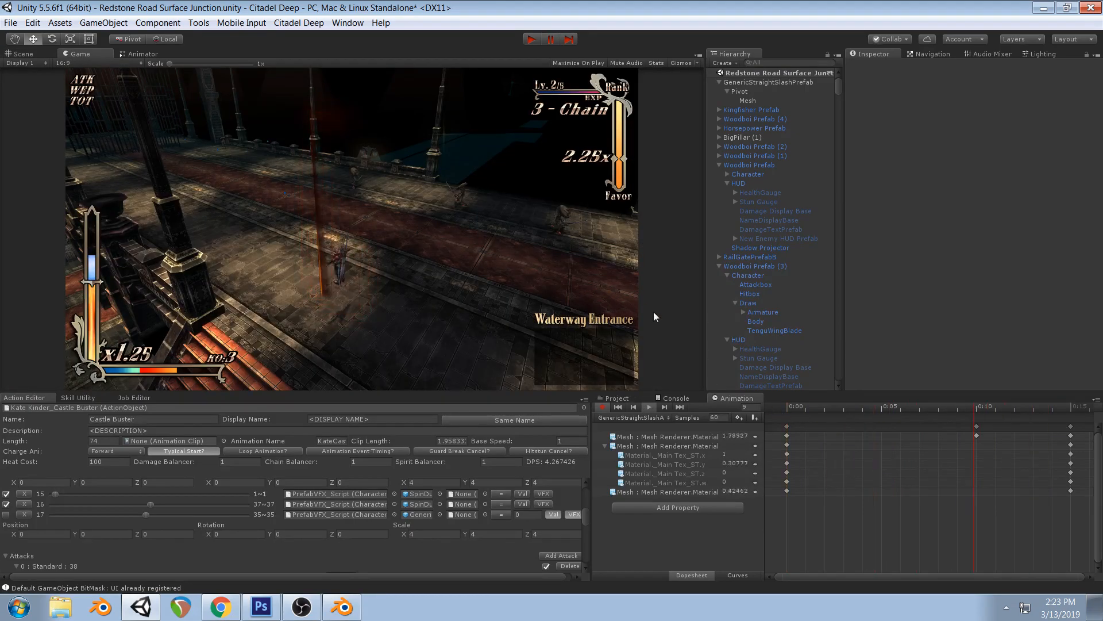
click(650, 406)
click(261, 606)
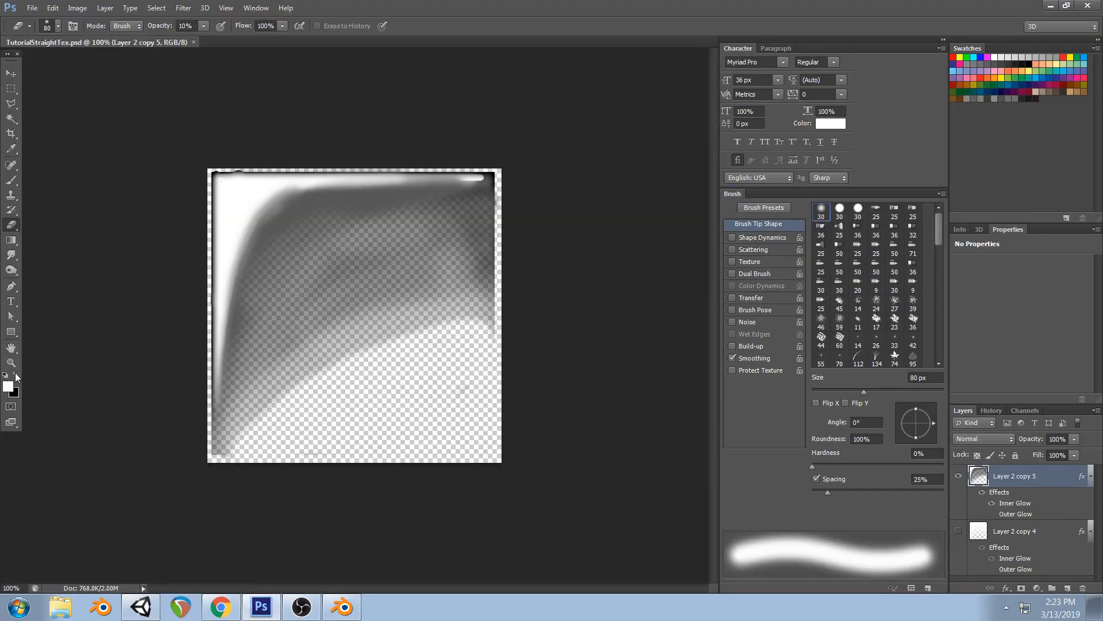
right_click(305, 340)
click(361, 424)
key(Return)
right_click(360, 286)
double_click(401, 383)
click(220, 606)
click(261, 606)
key(bracketright)
key(bracketleft)
key(bracketleft)
key(bracketleft)
key(bracketleft)
key(bracketleft)
key(bracketleft)
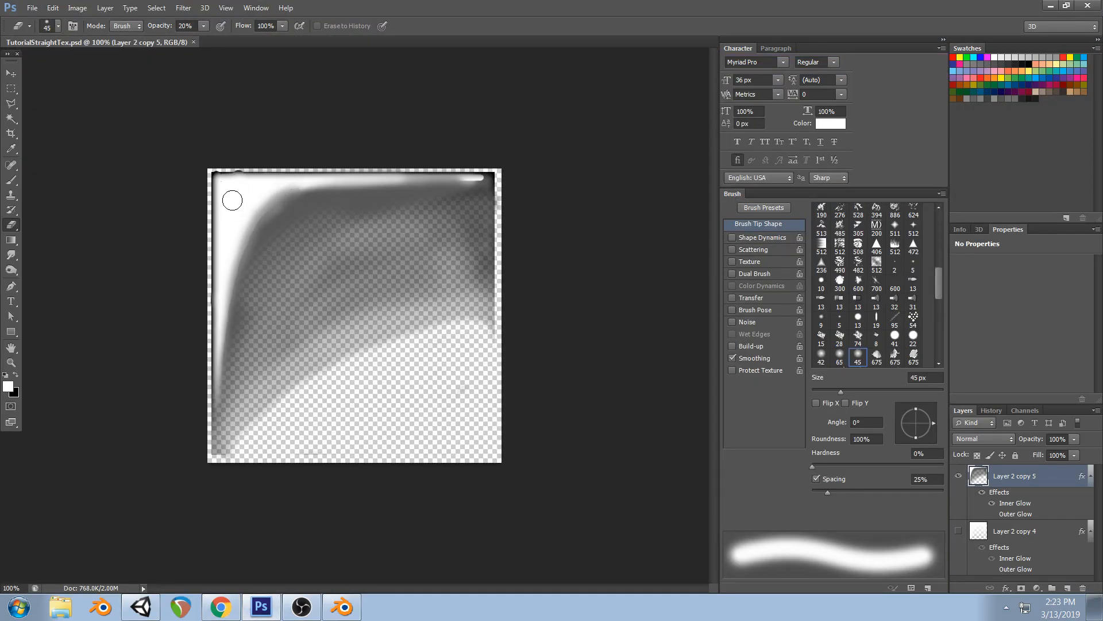
drag(230, 197, 203, 389)
key(ctrl+z)
In Photoshop, paint white at 35 px along the left edge and widen the highlight along its inner curve, and check the first frame in Unity
click(11, 180)
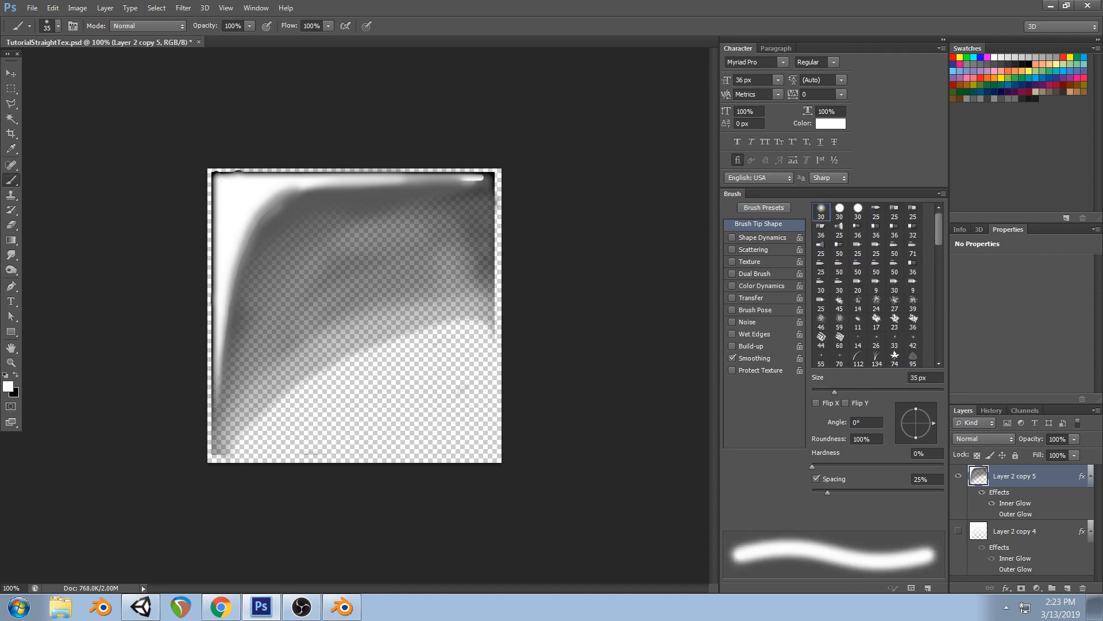
mouse_move(229, 191)
mouse_down()
mouse_move(227, 288)
mouse_move(189, 441)
mouse_up()
key(ctrl+z)
mouse_move(215, 258)
mouse_down()
mouse_move(184, 451)
mouse_move(204, 391)
mouse_up()
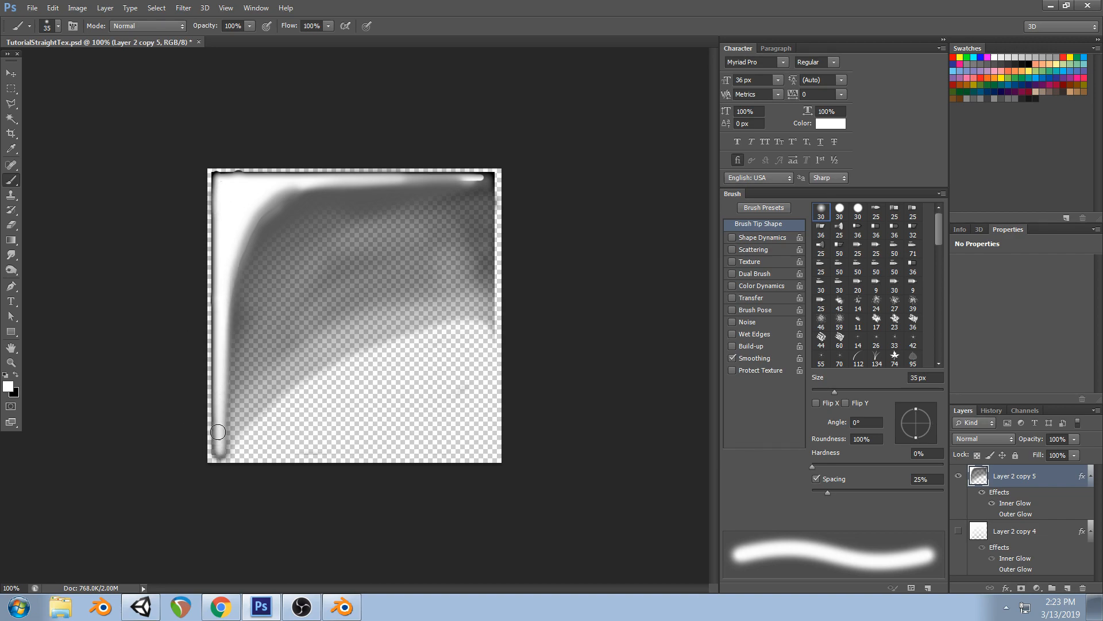
mouse_move(221, 450)
mouse_down()
mouse_move(236, 296)
mouse_move(314, 186)
mouse_move(230, 295)
mouse_move(274, 196)
mouse_move(242, 246)
mouse_up()
drag(315, 188, 371, 181)
click(141, 607)
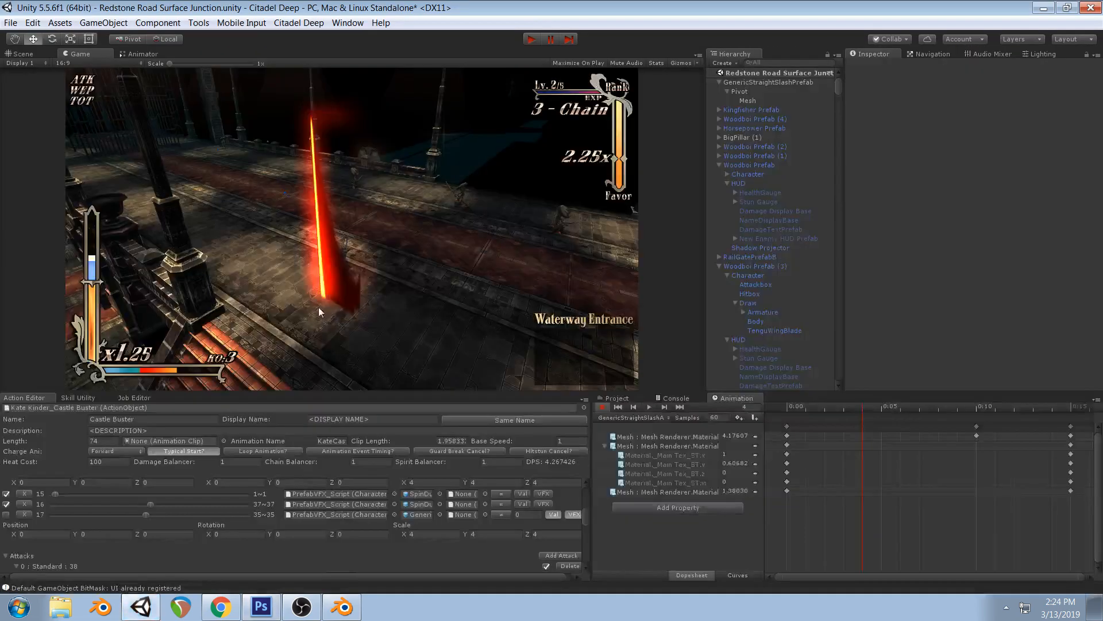
click(791, 409)
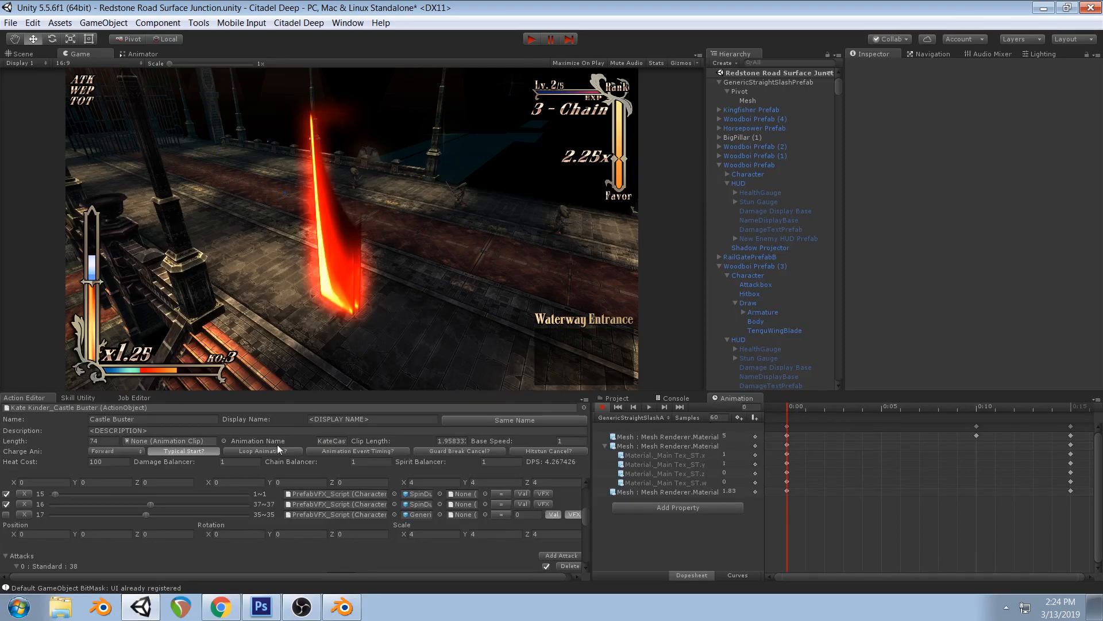
In Photoshop, fill the gaps in the widened highlight with solid white using the 35 px brush, and check the slash in Unity
click(262, 606)
mouse_move(219, 435)
mouse_down()
mouse_move(227, 393)
mouse_move(304, 248)
mouse_move(400, 183)
mouse_move(237, 340)
mouse_move(244, 283)
mouse_up()
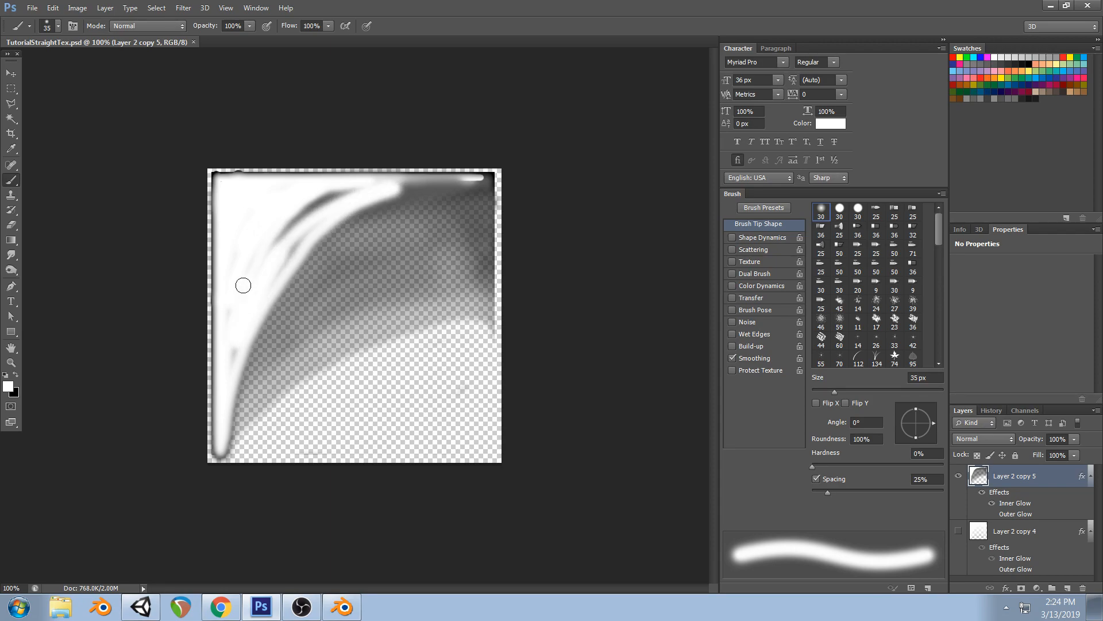
drag(240, 326, 326, 195)
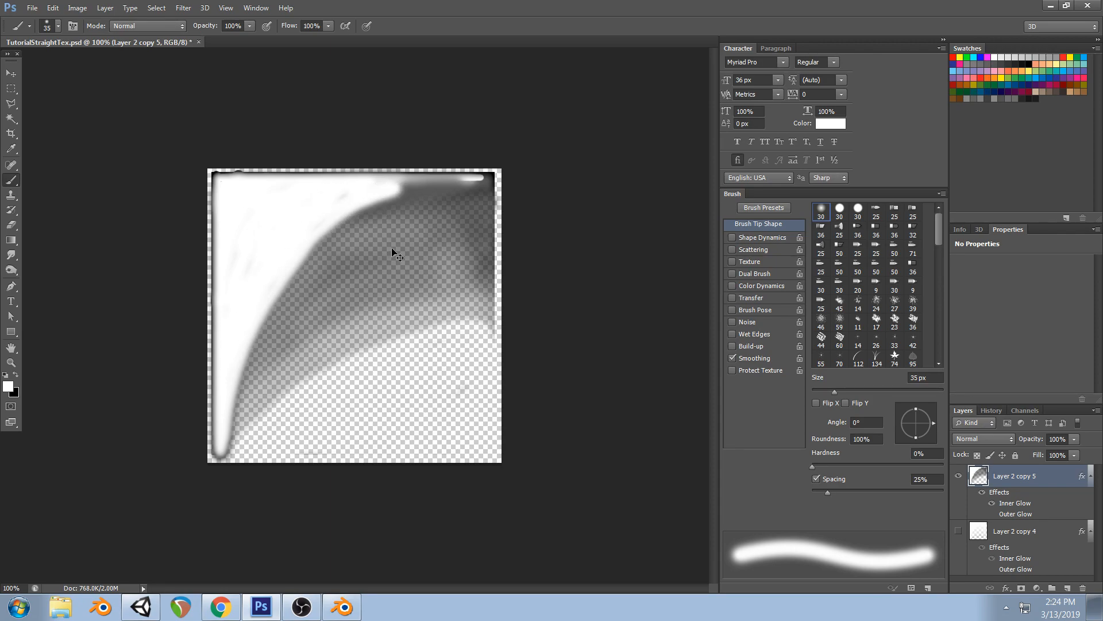
click(141, 607)
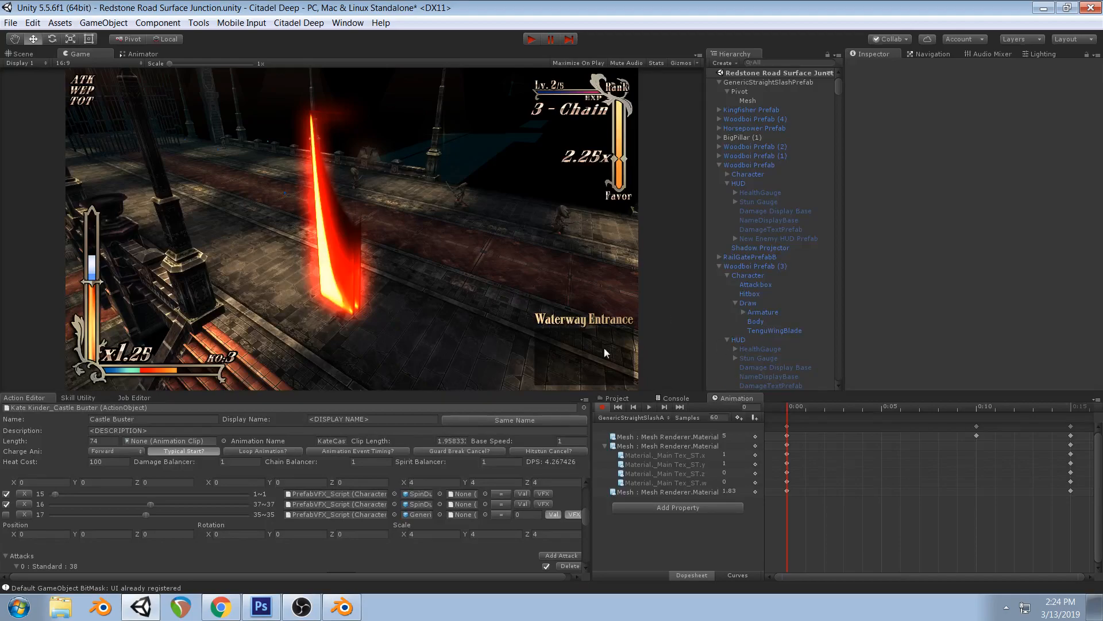
mouse_move(792, 408)
mouse_down()
mouse_move(915, 409)
mouse_move(786, 411)
mouse_up()
In Photoshop, extend the white along the square's top edge and down its right edge at 35 px, and check it in Unity
click(262, 607)
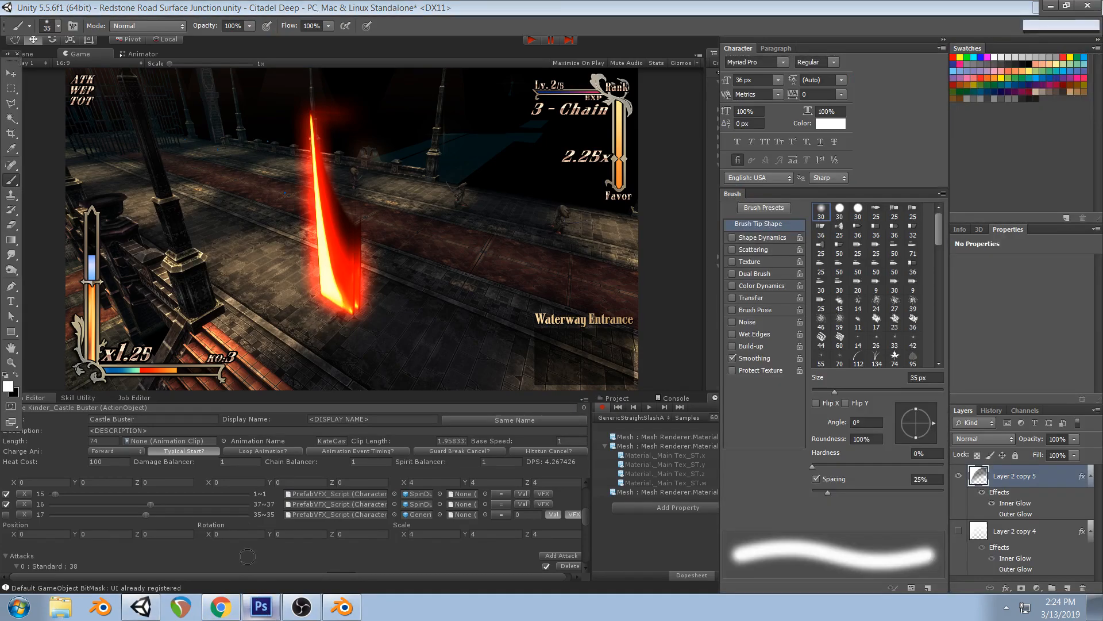
mouse_move(487, 179)
mouse_down()
mouse_move(487, 334)
mouse_move(484, 244)
mouse_move(411, 190)
mouse_move(451, 187)
mouse_move(467, 202)
mouse_move(470, 183)
mouse_up()
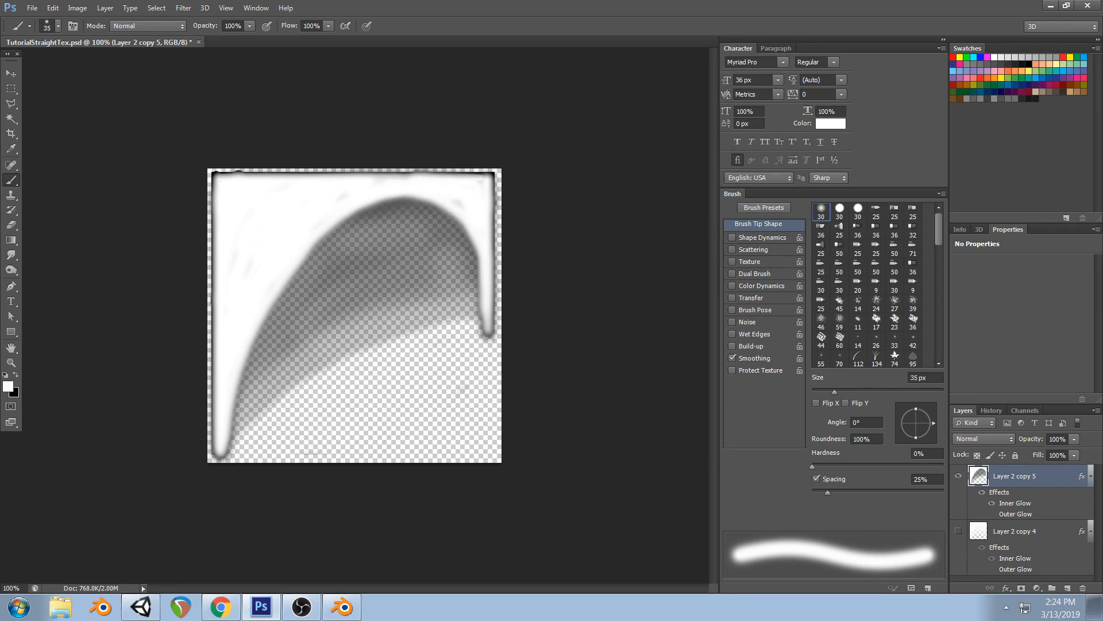
click(138, 613)
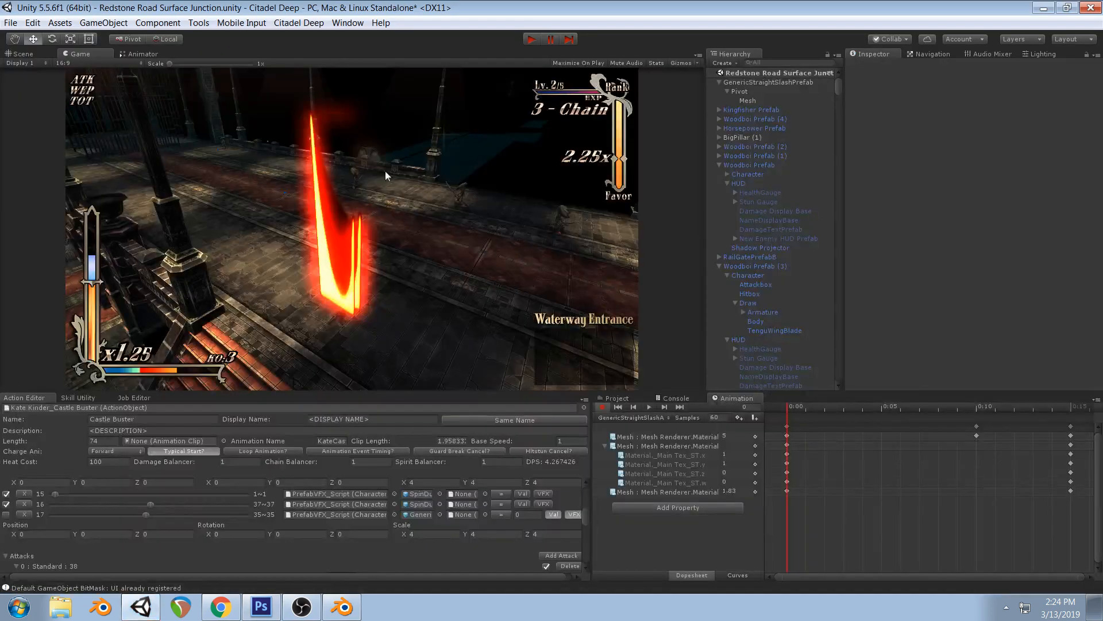
Switch to Photoshop and lightly erase the grey shading beneath the arch on Layer 2 copy 5 with a 45 px Eraser at 20% opacity
drag(792, 408, 887, 409)
click(261, 606)
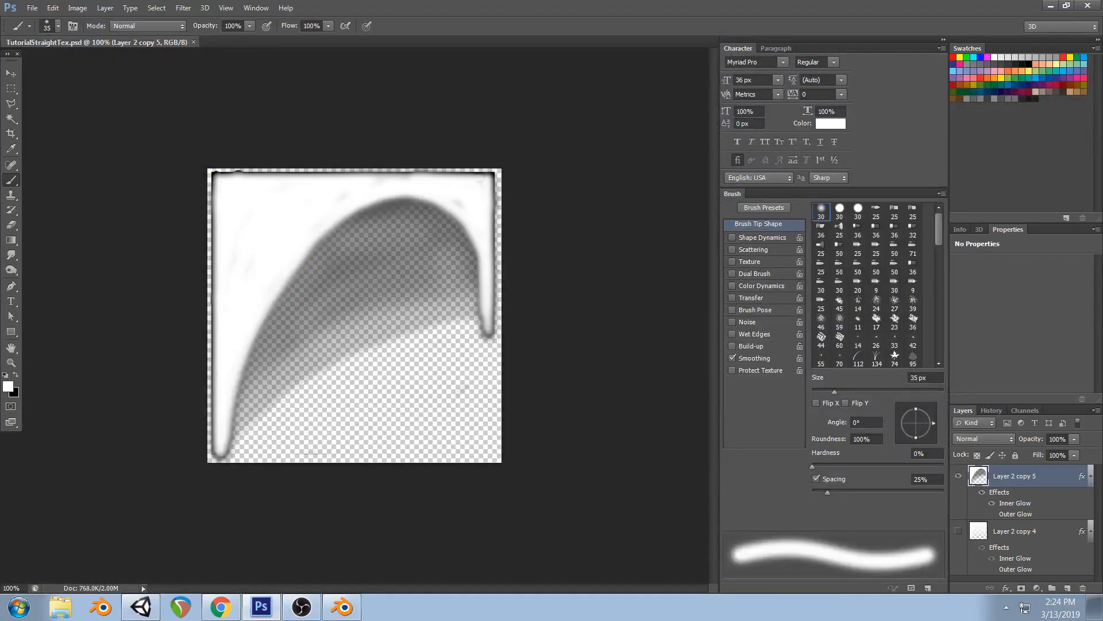
click(9, 226)
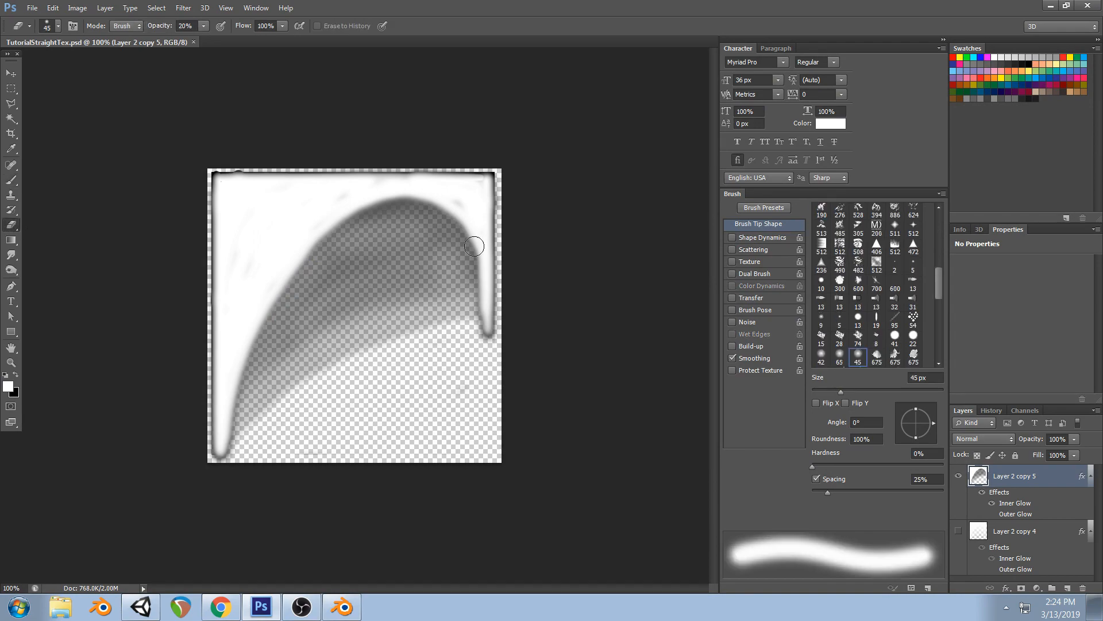
mouse_move(448, 220)
mouse_down()
mouse_move(479, 276)
mouse_move(457, 256)
mouse_move(419, 313)
mouse_move(329, 308)
mouse_move(369, 321)
mouse_move(294, 384)
mouse_move(433, 307)
mouse_up()
mouse_move(312, 357)
mouse_down()
mouse_move(362, 293)
mouse_move(392, 311)
mouse_up()
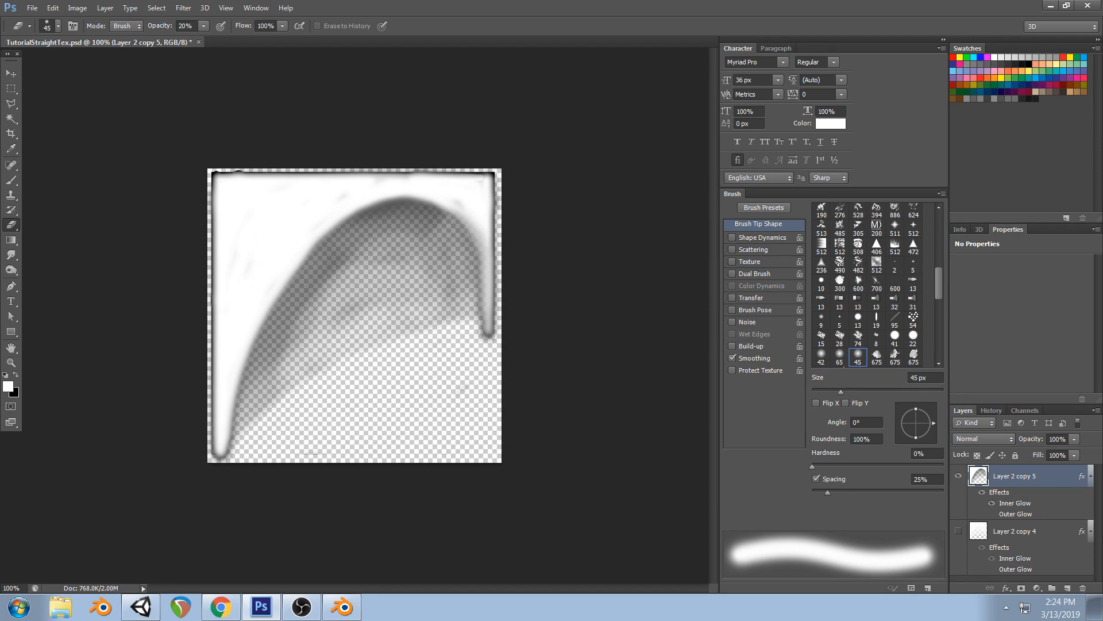
Smudge the arch's short leg on Layer 2 copy 5 into a tapered, softer point using a 60 px brush at 50% strength
click(11, 255)
drag(486, 338, 484, 258)
drag(473, 212, 472, 310)
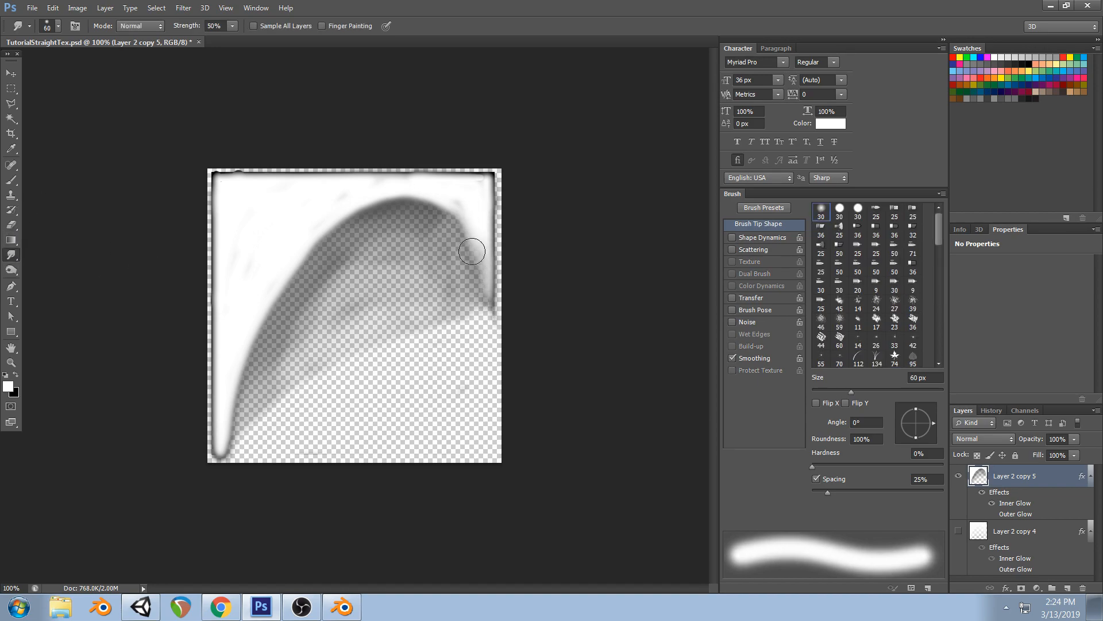
drag(482, 243, 482, 331)
drag(486, 278, 479, 403)
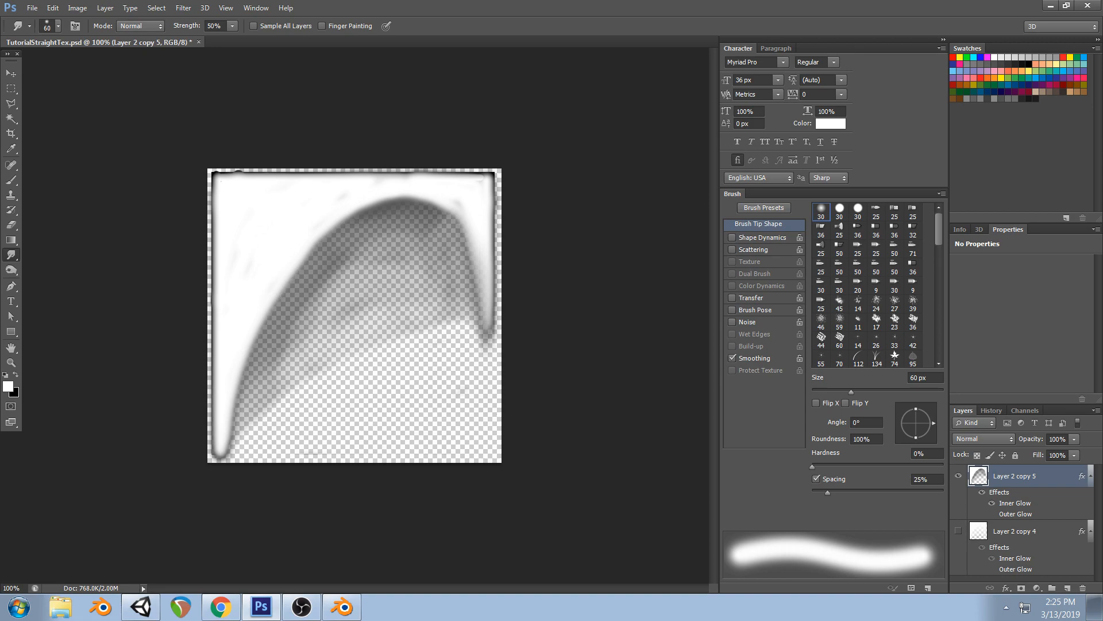
Smudge the long leg and both shoulders of the arch vertically to pull the inner edge into jagged, downward-pointing spikes
mouse_move(229, 442)
mouse_down()
mouse_move(226, 382)
mouse_move(226, 403)
mouse_move(246, 367)
mouse_up()
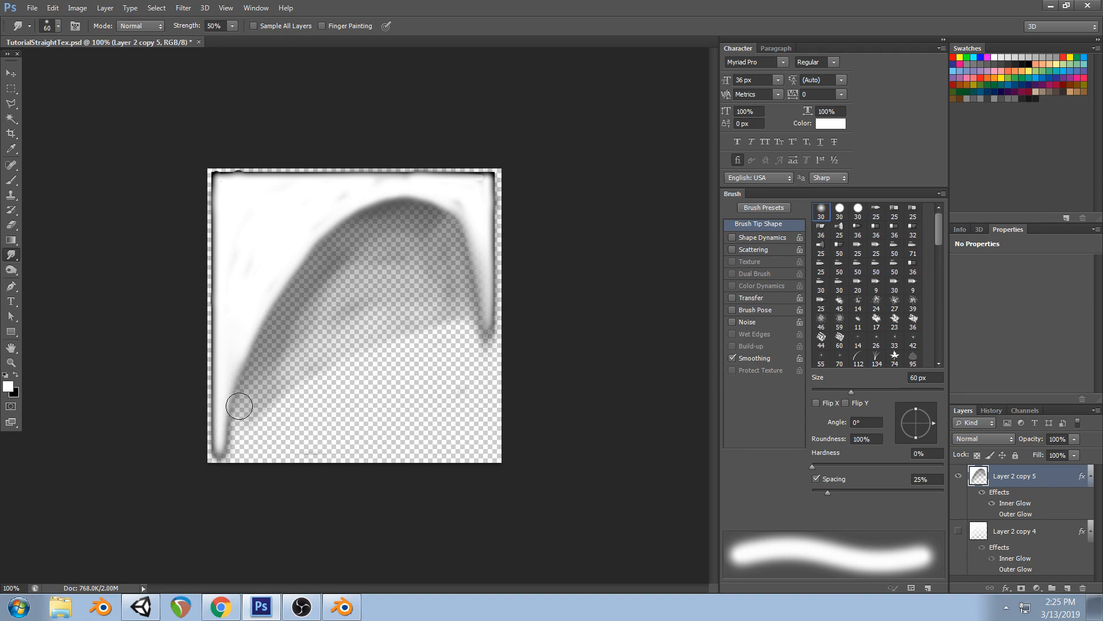
drag(235, 432, 240, 350)
drag(234, 427, 236, 206)
drag(250, 285, 258, 504)
mouse_move(236, 354)
mouse_down()
mouse_move(254, 274)
mouse_move(290, 443)
mouse_up()
drag(286, 330, 285, 207)
drag(449, 202, 448, 338)
key(ctrl+z)
drag(451, 214, 448, 385)
Save the texture and check the updated slash in Unity at the first frame of the animation
key(ctrl+s)
click(140, 607)
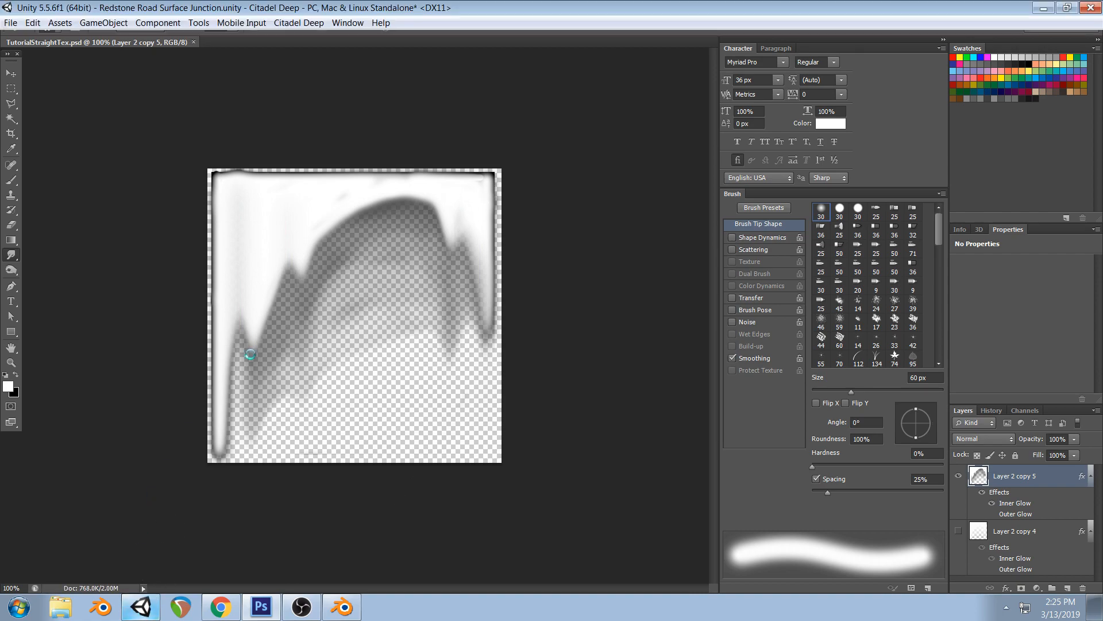
click(786, 409)
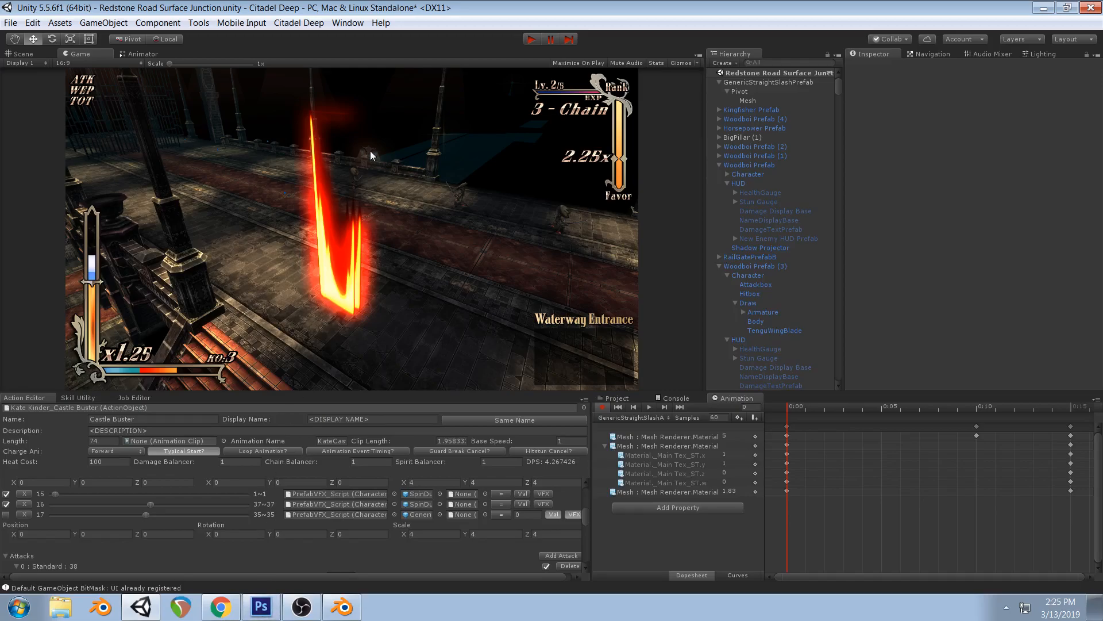
Darken the arch's jagged inner edge in Photoshop with a 45 px Burn brush on highlights at 100% exposure, and check it in Unity
click(261, 607)
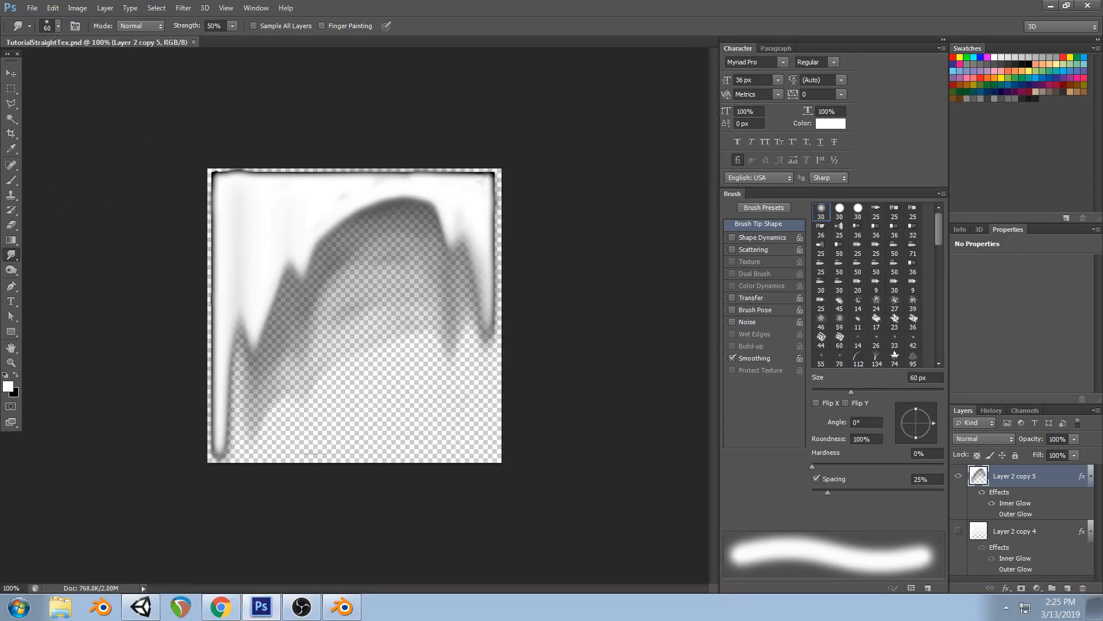
click(11, 269)
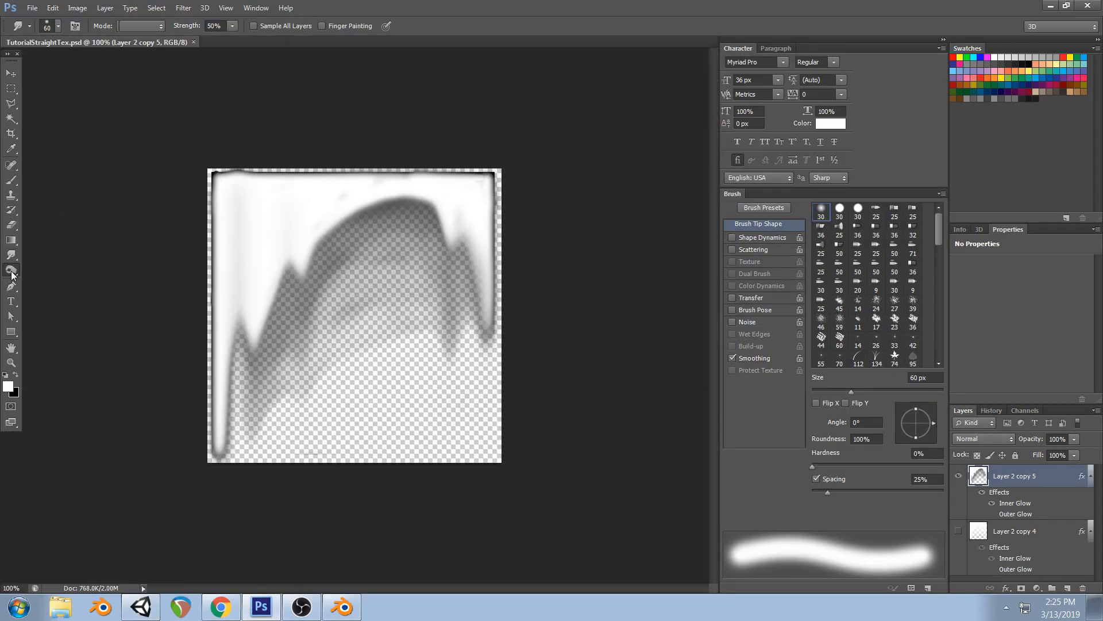
click(54, 278)
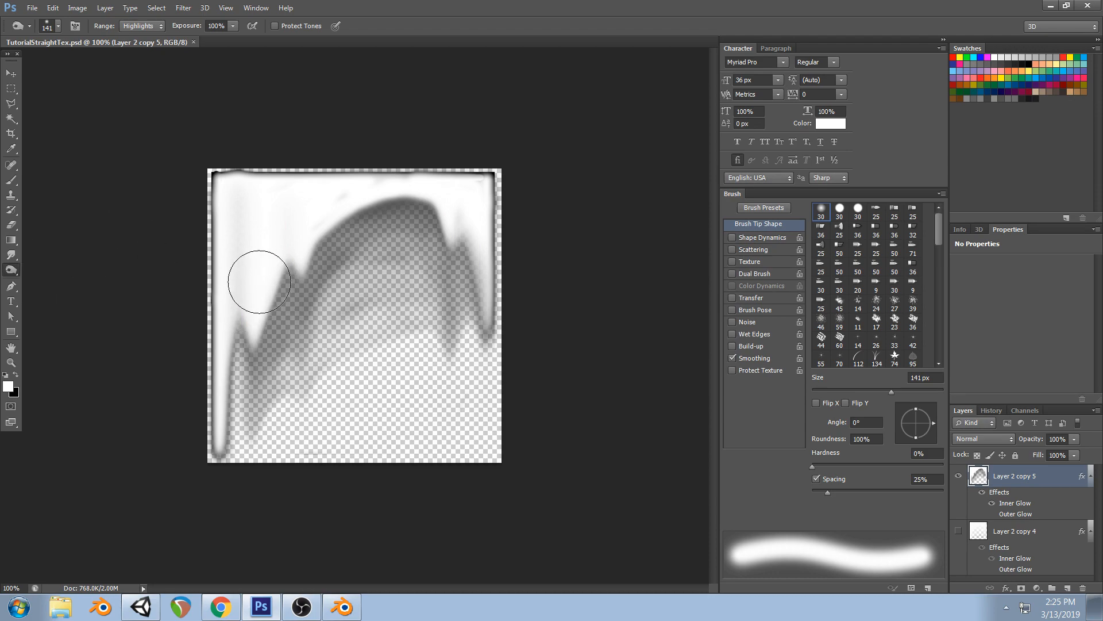
key(bracketleft)
key(bracketleft)
key(bracketleft)
key(bracketleft)
key(bracketleft)
key(bracketleft)
key(bracketleft)
key(bracketleft)
key(bracketleft)
mouse_move(227, 445)
mouse_down()
mouse_move(225, 364)
mouse_move(246, 256)
mouse_move(247, 350)
mouse_move(281, 230)
mouse_move(293, 259)
mouse_move(260, 324)
mouse_move(319, 222)
mouse_move(369, 189)
mouse_move(445, 236)
mouse_move(427, 199)
mouse_move(385, 202)
mouse_move(458, 217)
mouse_move(488, 319)
mouse_up()
click(160, 607)
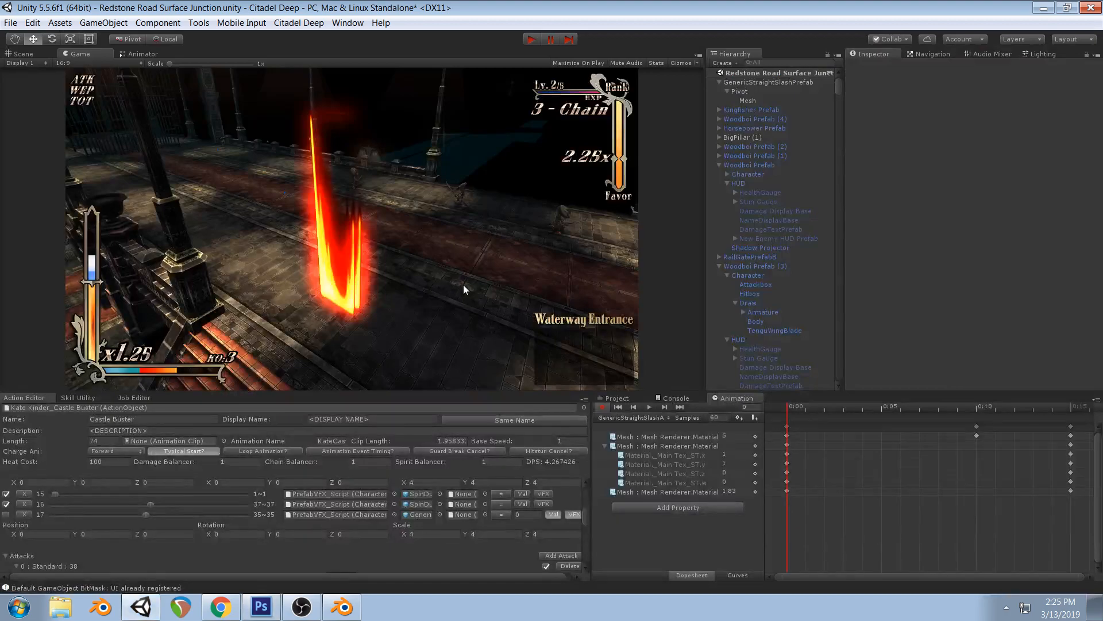
Burn the arch's inner edge darker with another pass in Photoshop and preview the slash animation's opening frames in Unity
click(251, 607)
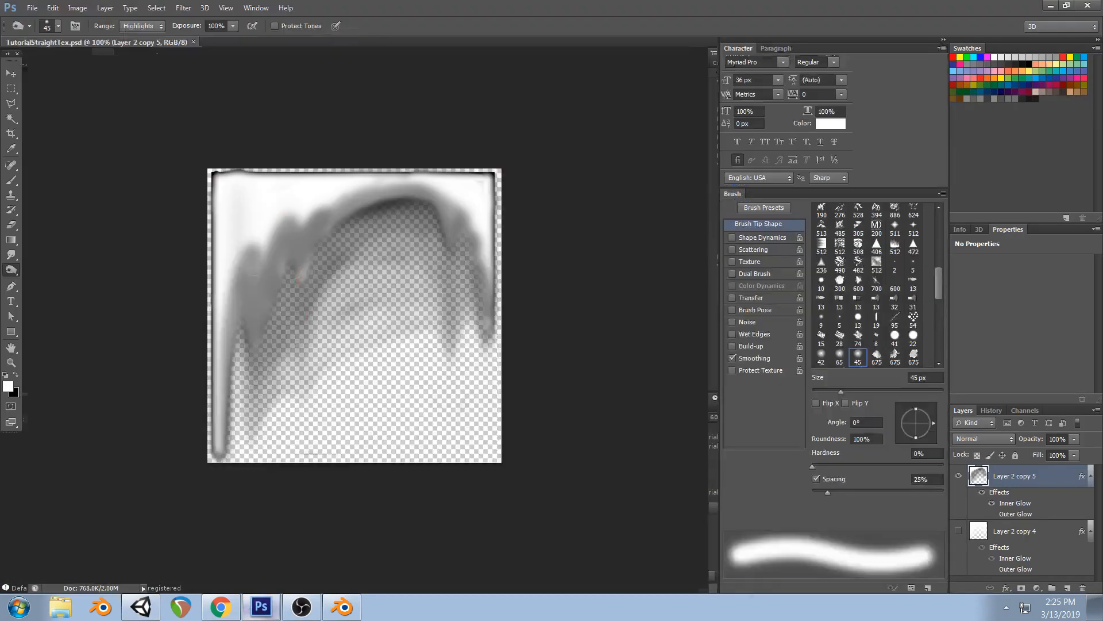
mouse_move(239, 286)
mouse_down()
mouse_move(224, 366)
mouse_move(254, 259)
mouse_move(291, 221)
mouse_move(413, 194)
mouse_move(448, 229)
mouse_move(456, 259)
mouse_up()
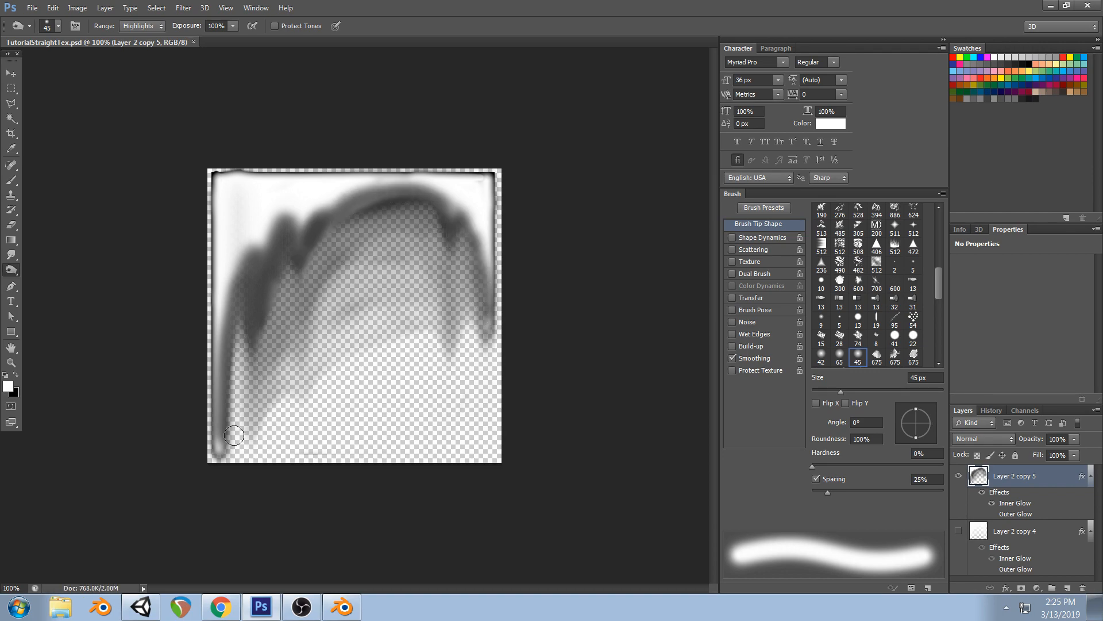
click(142, 607)
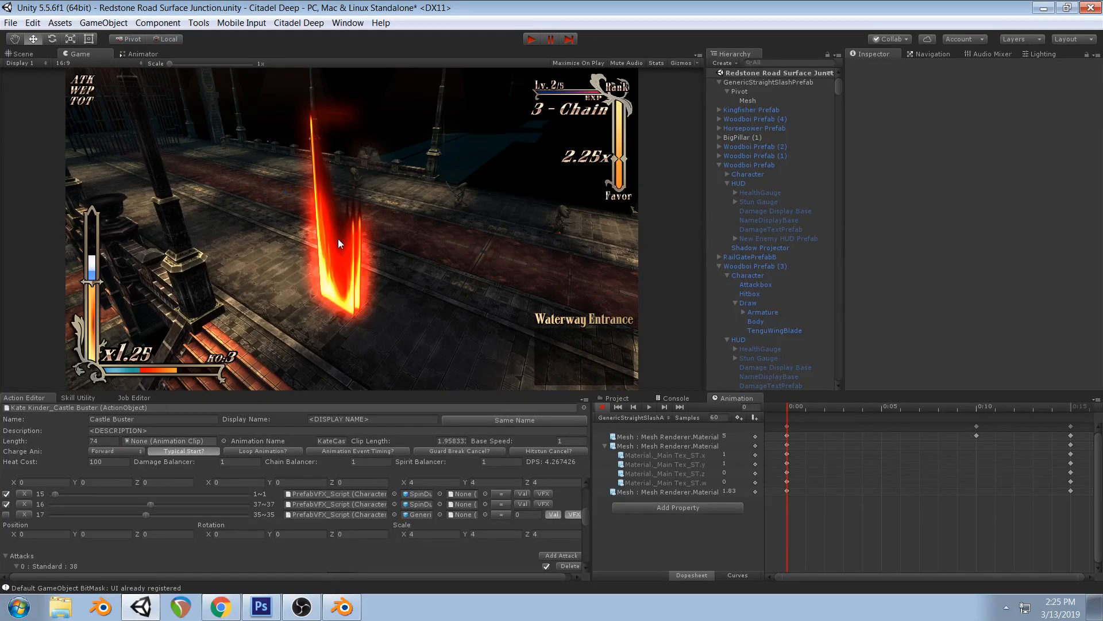
drag(786, 408, 851, 426)
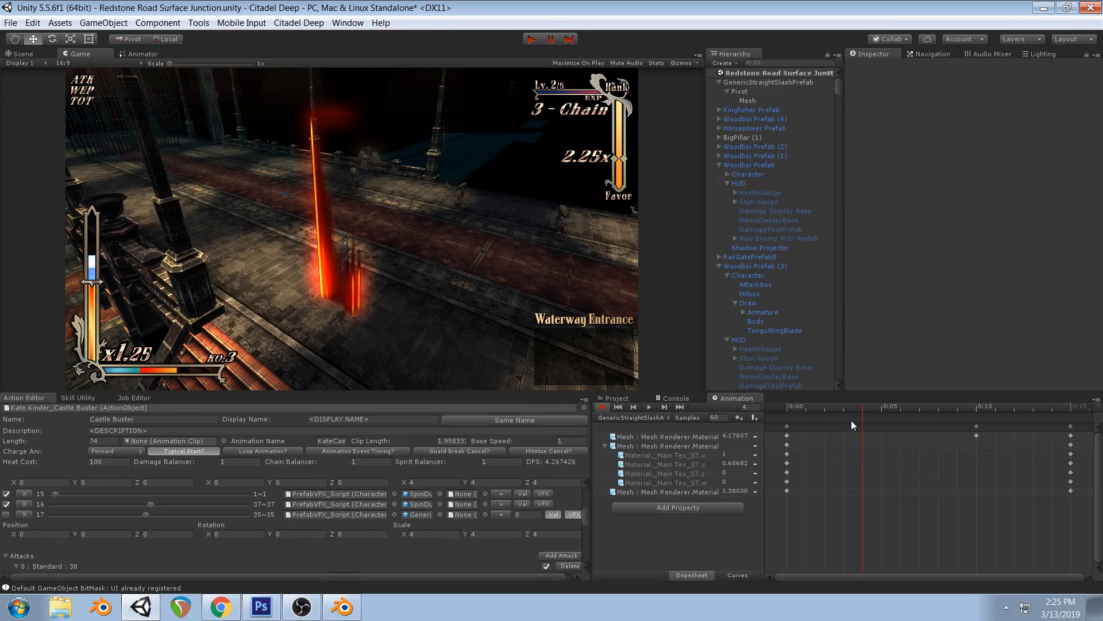
click(788, 409)
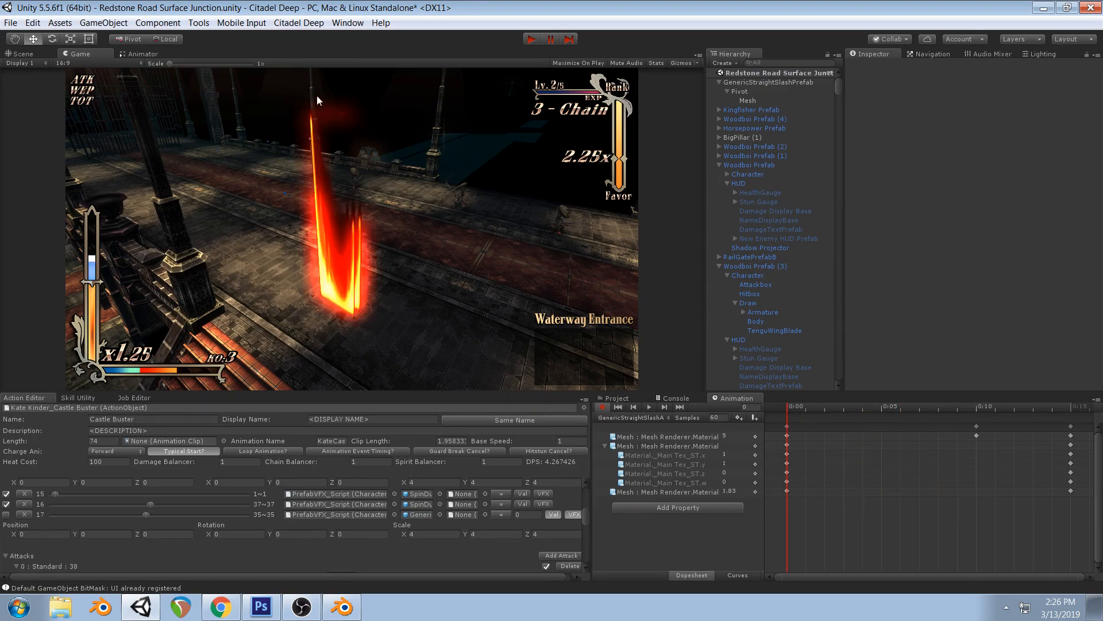
Back in Photoshop, duplicate Layer 2 copy 5 and hide the original layer
key(alt+Tab)
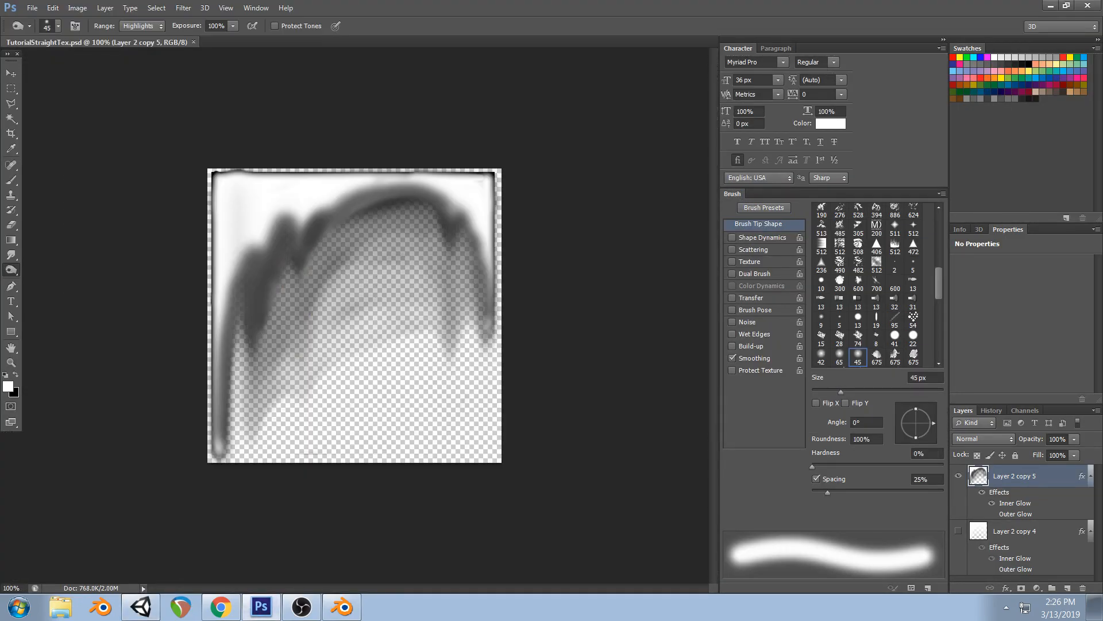
click(11, 73)
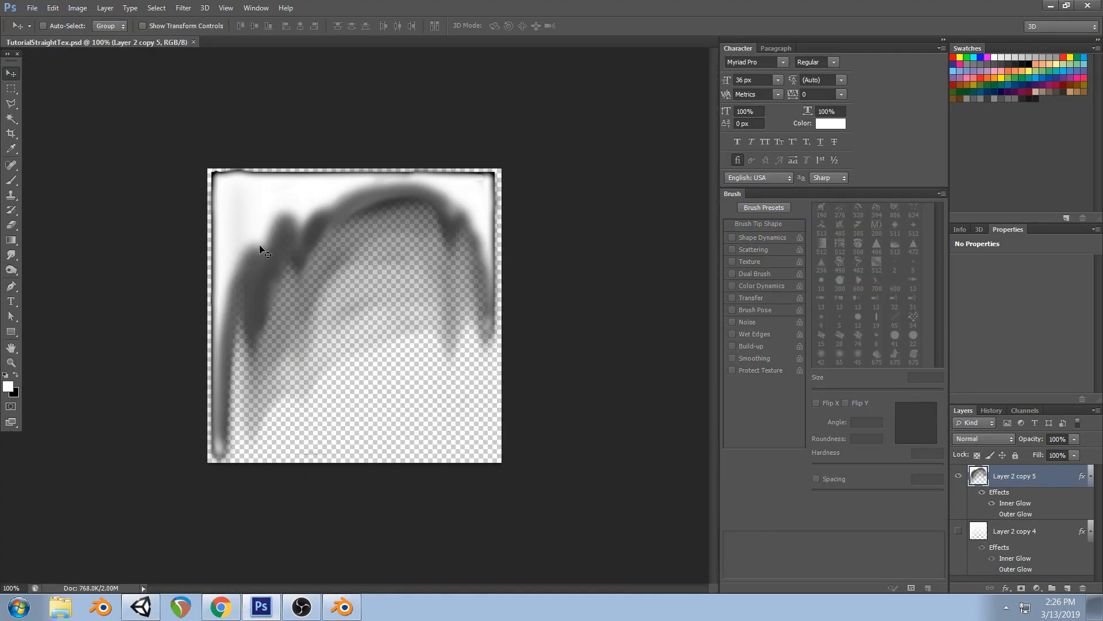
right_click(1031, 479)
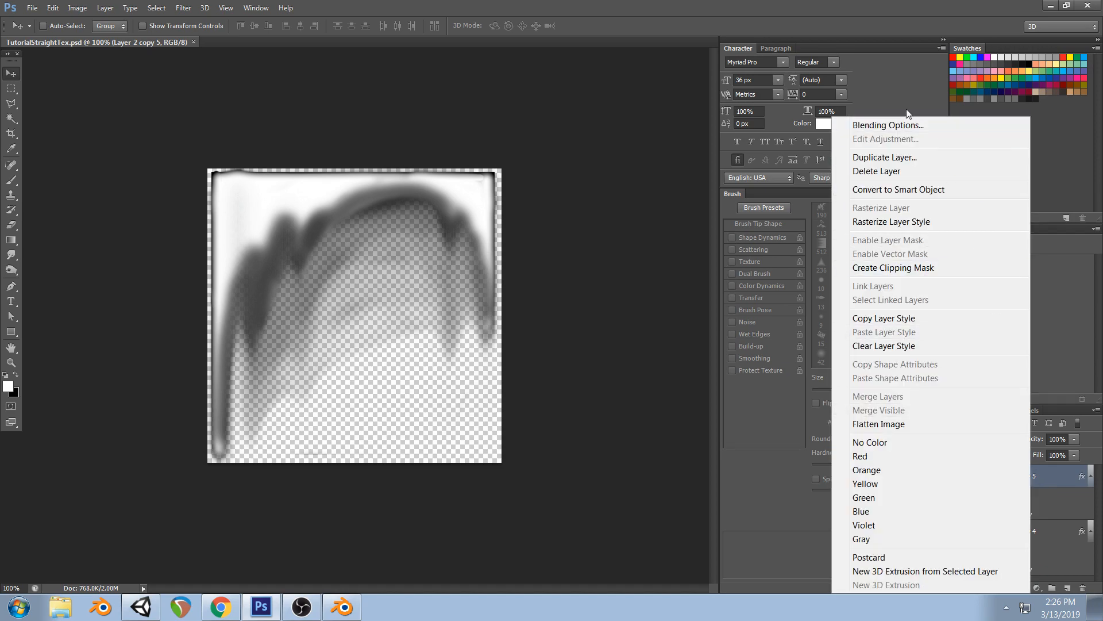
click(870, 156)
key(Return)
click(958, 530)
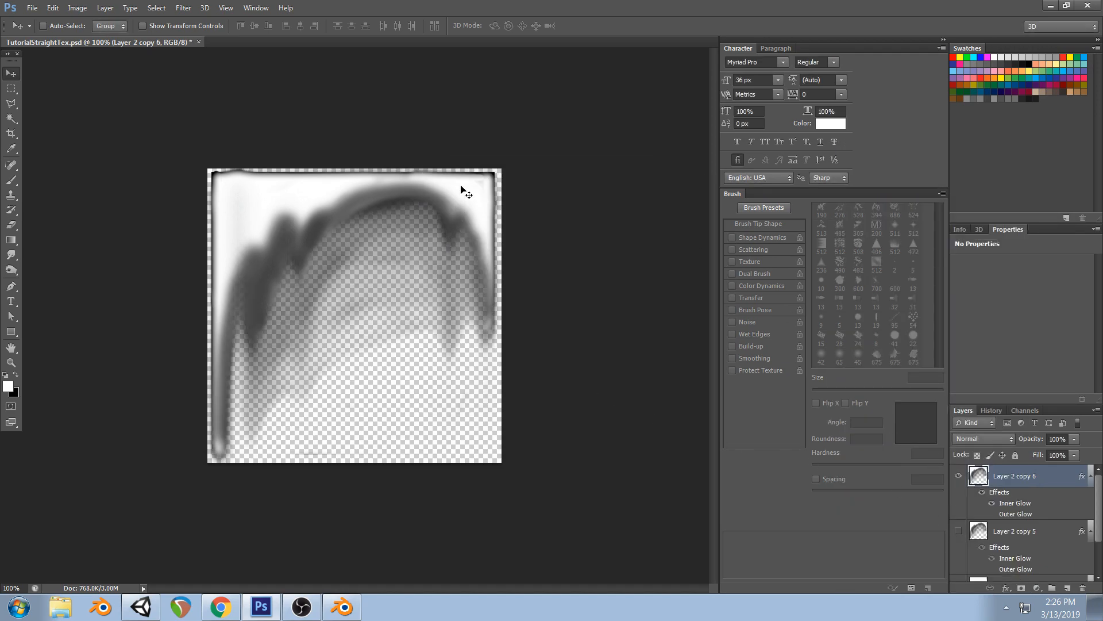
Squash Layer 2 copy 6 vertically with Free Transform by lowering its upper edge and keeping its base in place
key(ctrl+t)
drag(355, 167, 351, 214)
key(v)
click(511, 233)
Select the strip along the squashed shape's upper edge, stretch it up past the canvas top, and check the slash in Unity
key(m)
drag(481, 231, 502, 226)
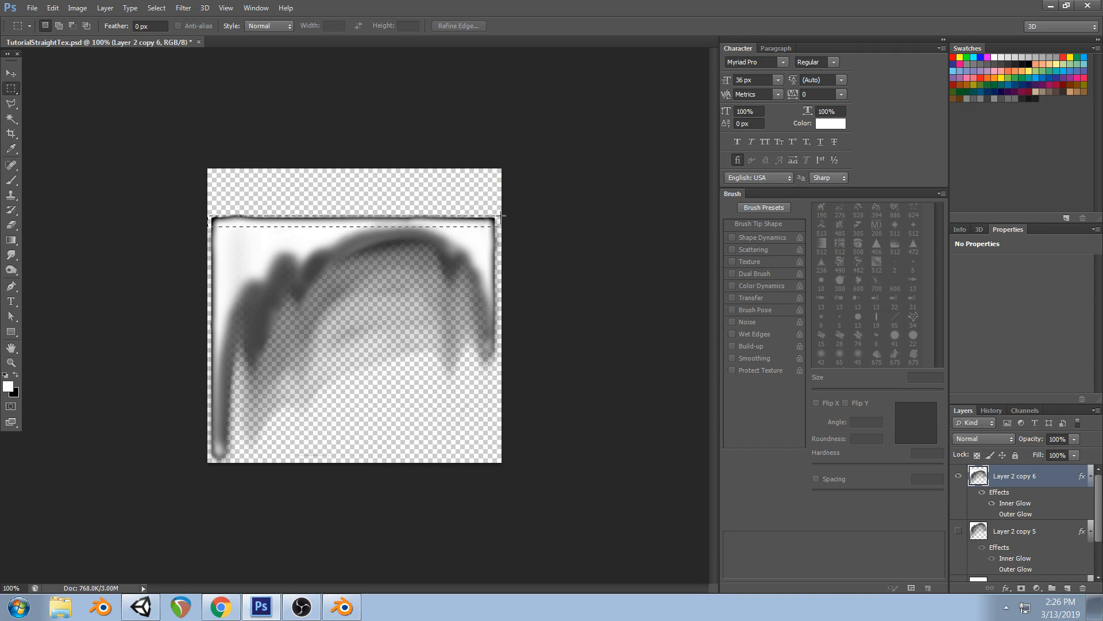
key(ctrl+t)
drag(355, 216, 356, 154)
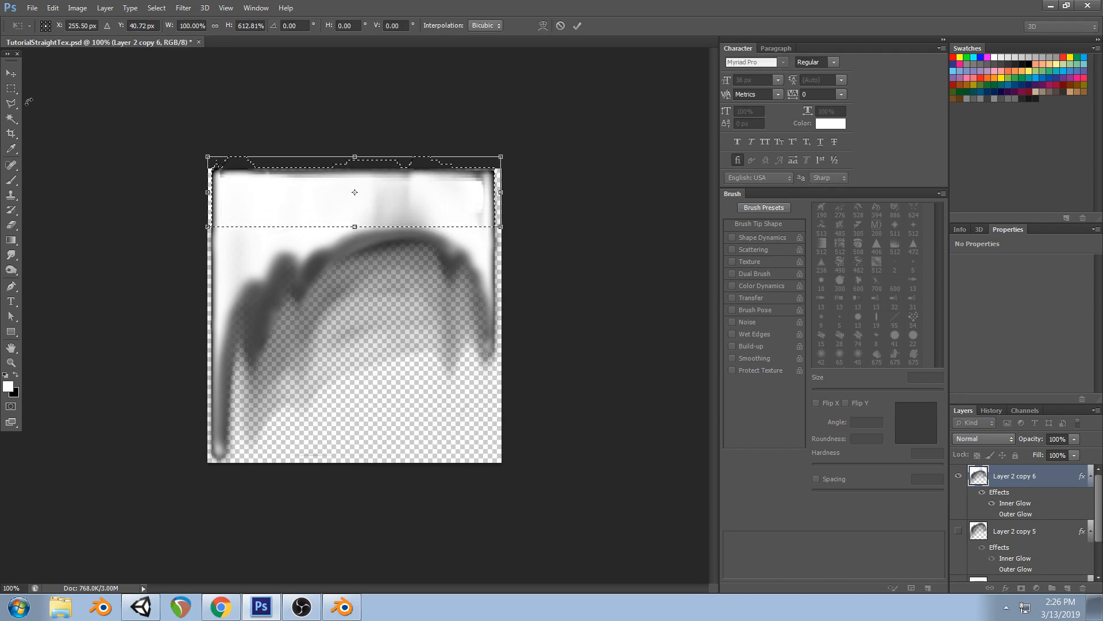
click(11, 73)
click(491, 229)
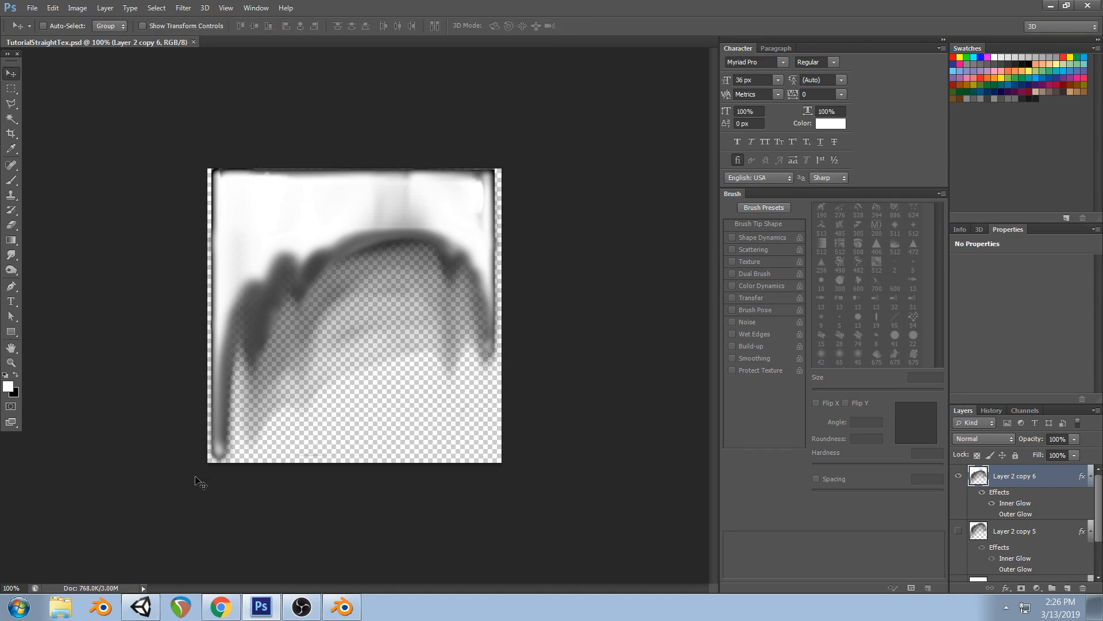
click(141, 607)
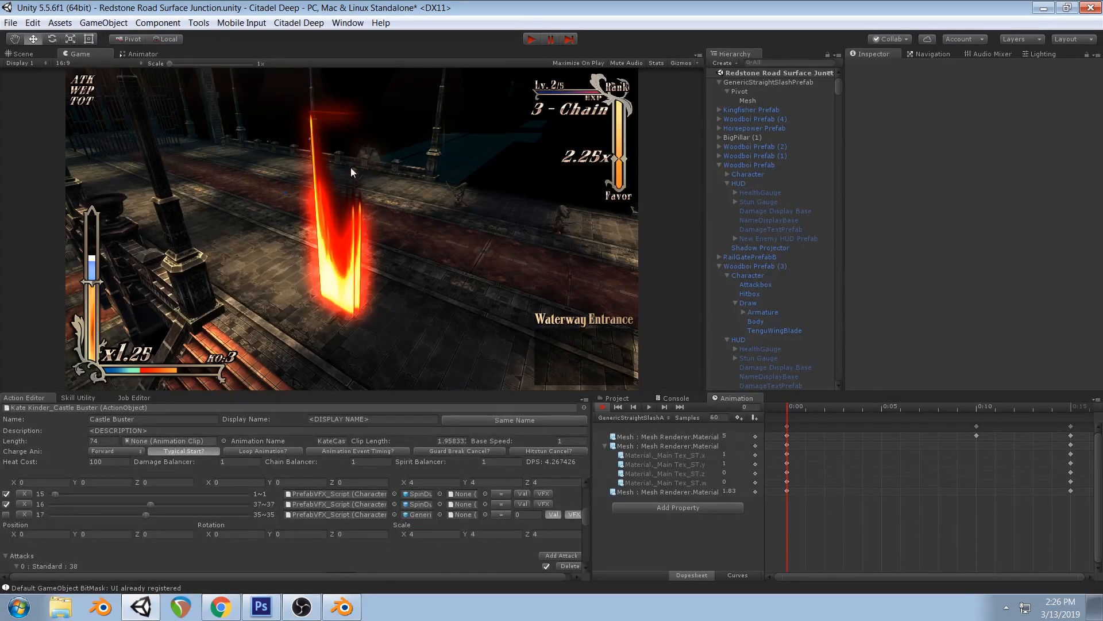
Paint white over the dark edge of Layer 2 copy 6 with a 35 px brush in Photoshop, forming a smooth curve with two pointed drips
click(261, 607)
click(11, 180)
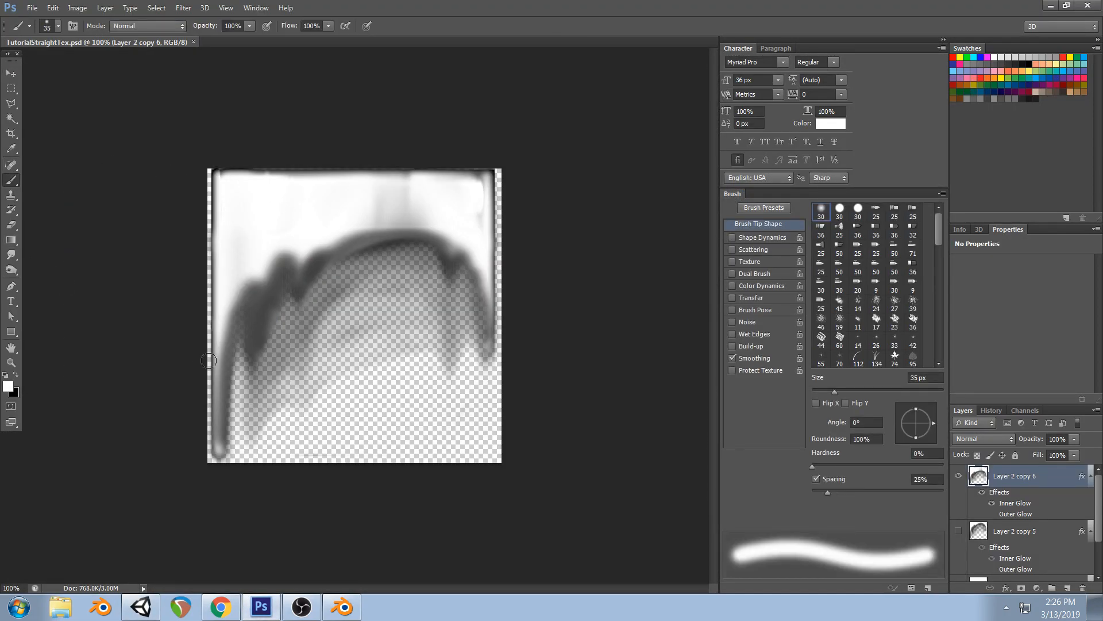
mouse_move(218, 450)
mouse_down()
mouse_move(293, 302)
mouse_move(268, 373)
mouse_move(373, 239)
mouse_move(256, 311)
mouse_move(231, 366)
mouse_move(256, 281)
mouse_move(308, 259)
mouse_move(234, 301)
mouse_move(263, 311)
mouse_up()
mouse_move(349, 240)
mouse_down()
mouse_move(364, 217)
mouse_move(412, 201)
mouse_up()
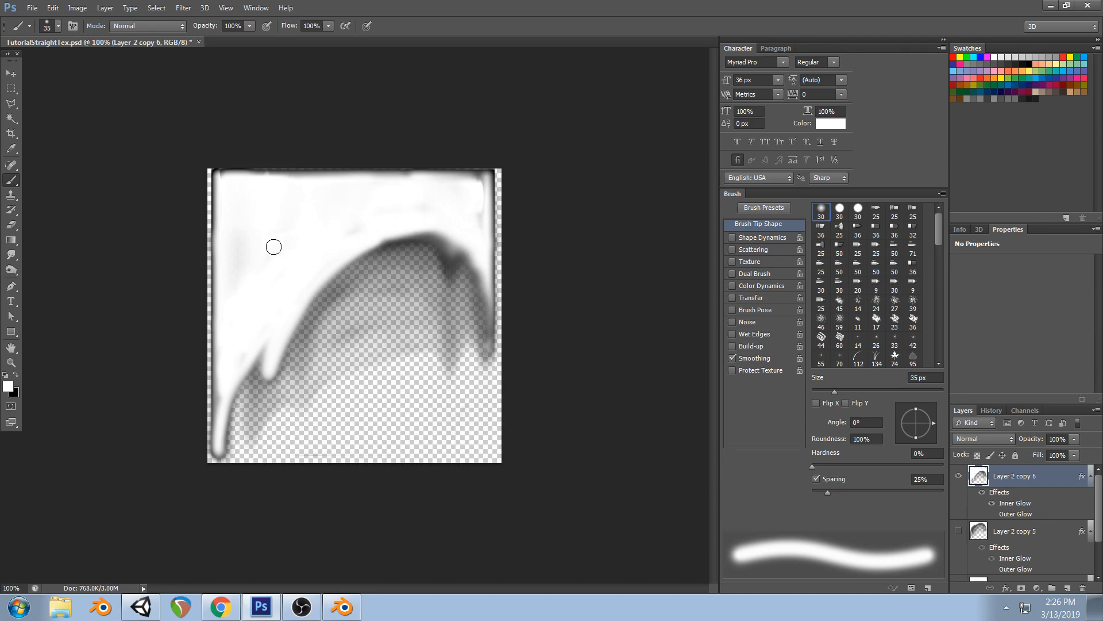
Try smudging the long leg, neighbouring drip and curve with a 60 px brush at 50% strength, and look at the slash in Unity
key(r)
mouse_move(247, 406)
mouse_down()
mouse_move(254, 345)
mouse_move(276, 320)
mouse_move(271, 374)
mouse_move(251, 319)
mouse_move(261, 291)
mouse_move(266, 377)
mouse_move(232, 404)
mouse_move(275, 354)
mouse_up()
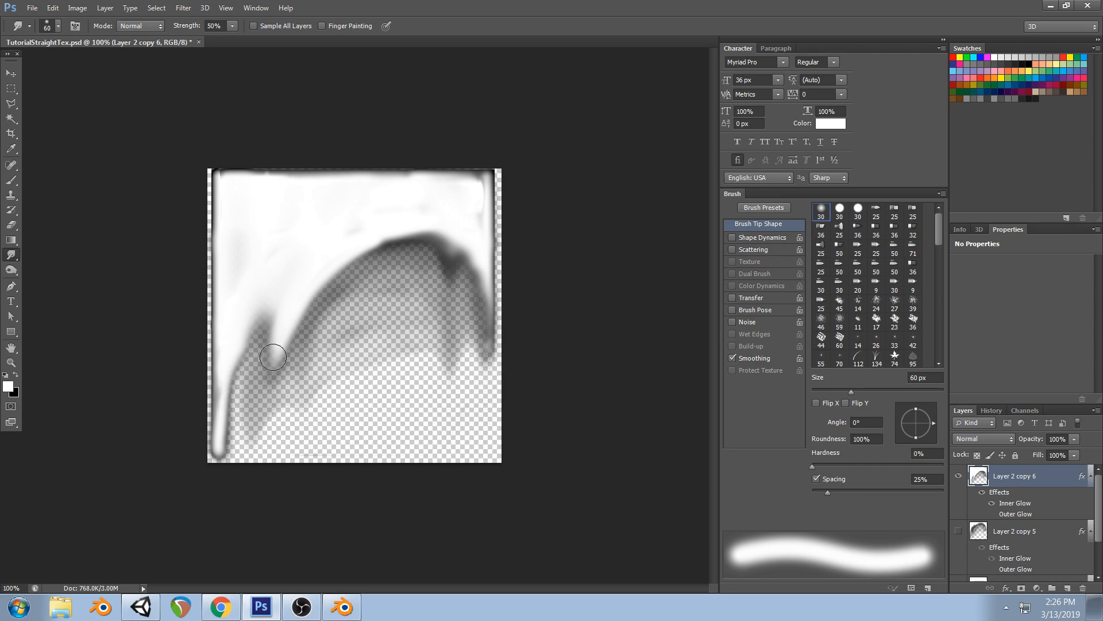
mouse_move(345, 266)
mouse_down()
mouse_move(338, 296)
mouse_move(343, 252)
mouse_move(271, 357)
mouse_move(279, 335)
mouse_move(236, 345)
mouse_move(262, 302)
mouse_up()
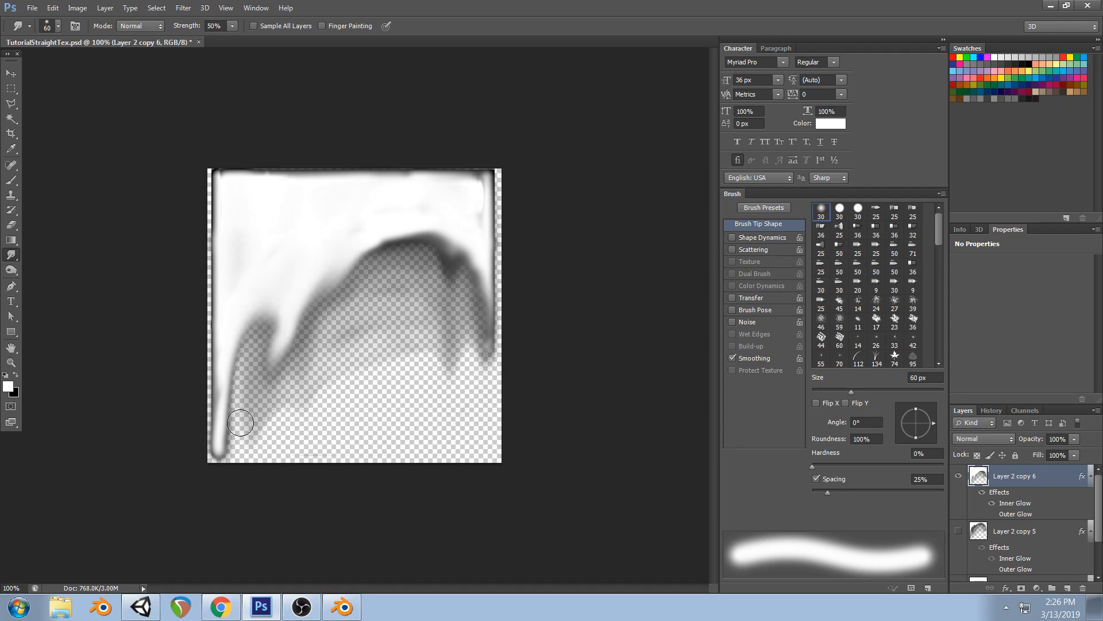
click(141, 607)
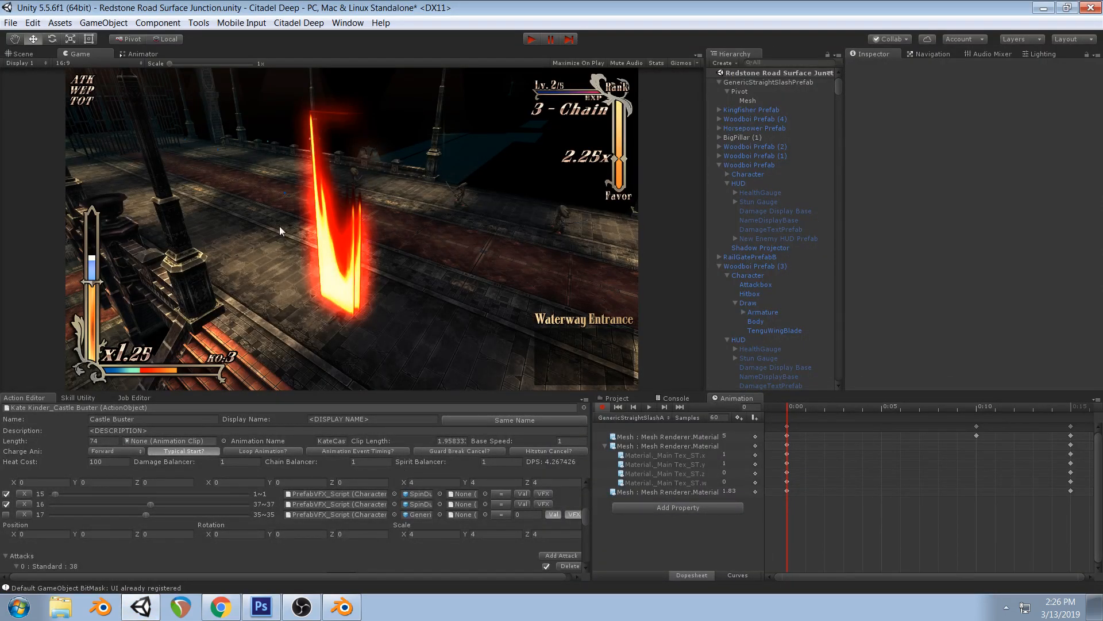
Save the texture with the smudge strokes undone and preview the slash animation's first frames in Unity
click(261, 607)
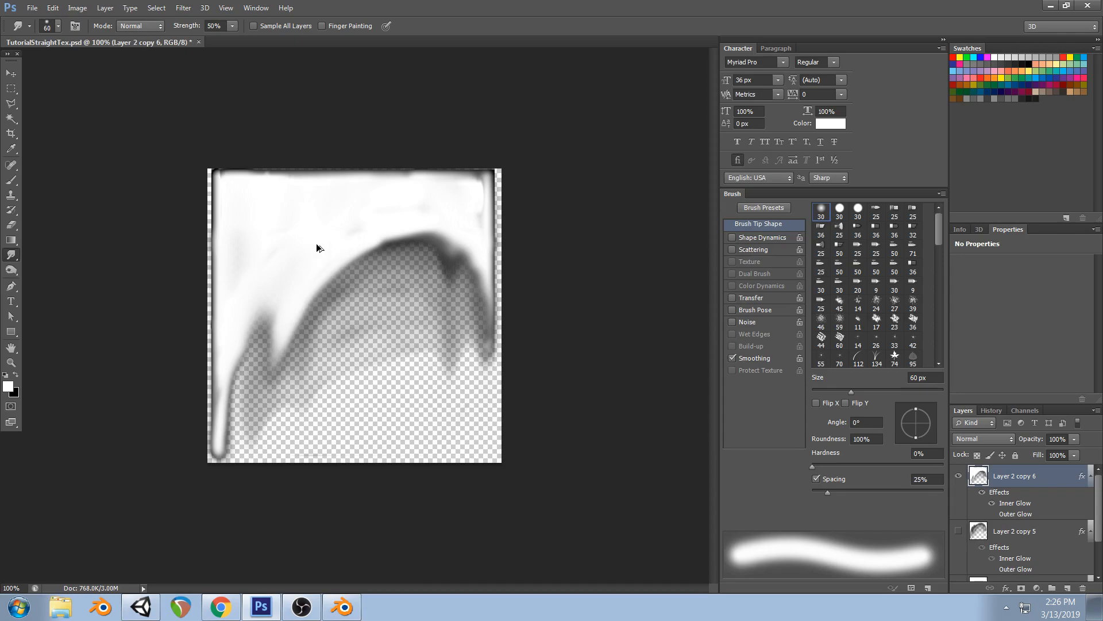
key(ctrl+s)
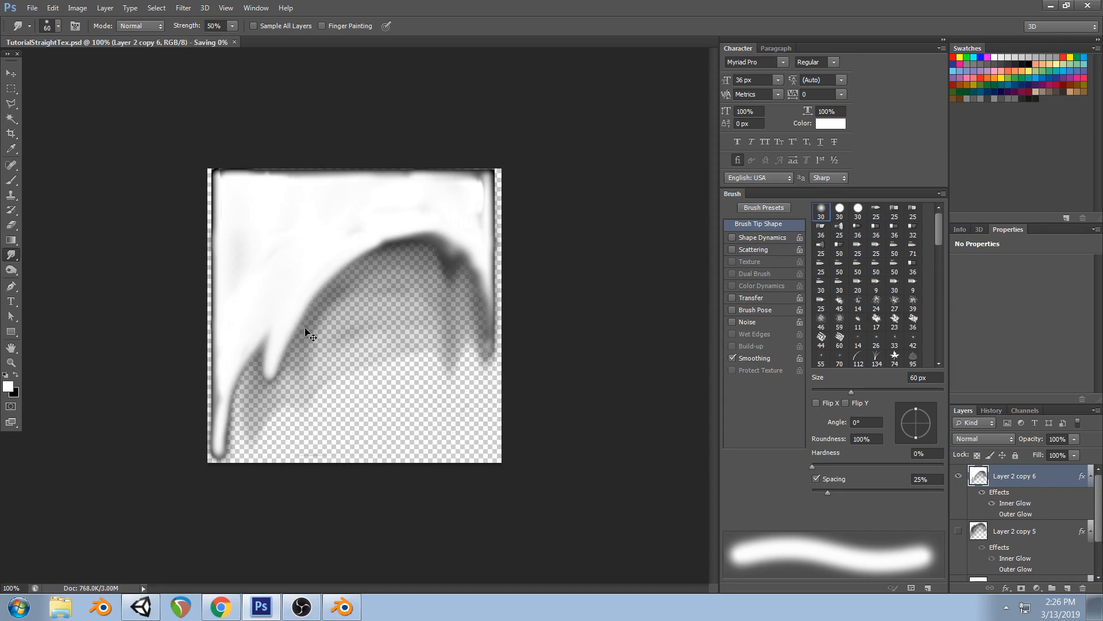
click(151, 607)
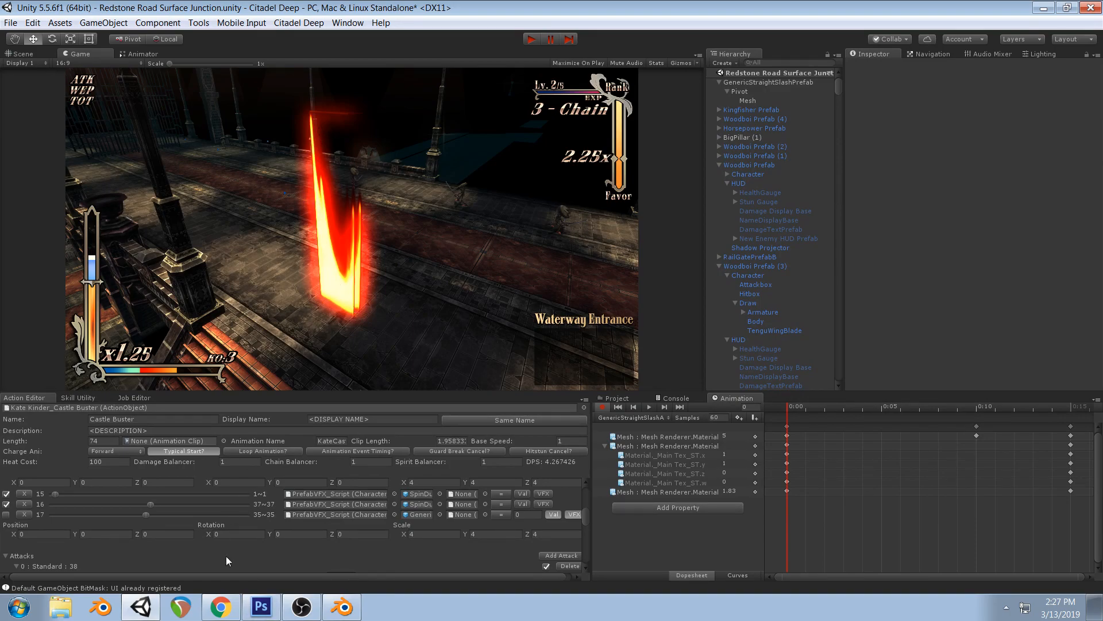
click(261, 607)
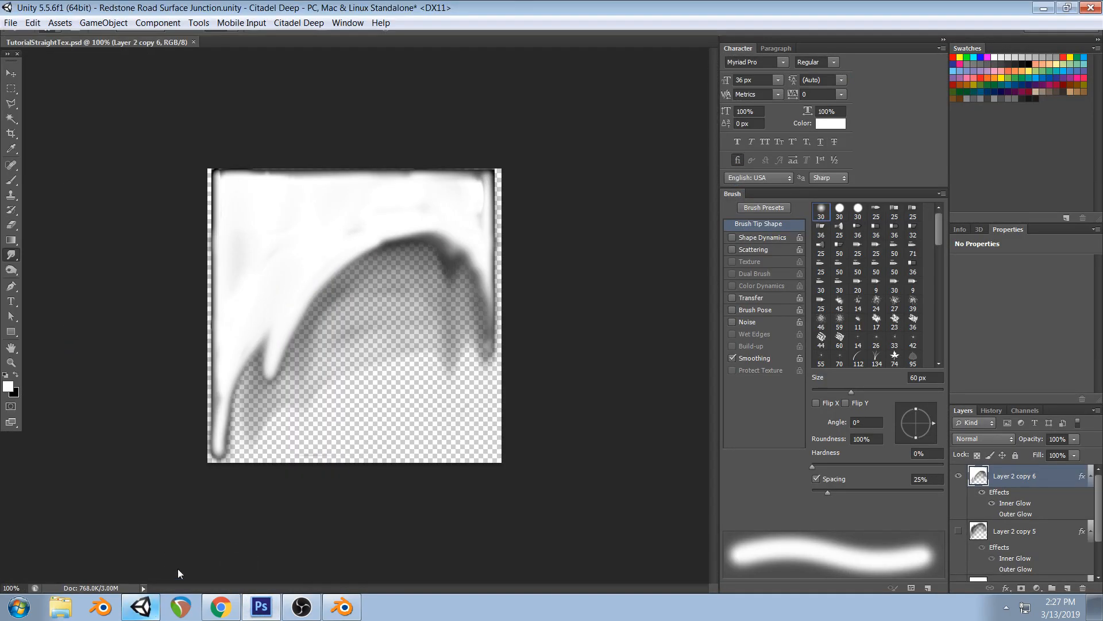
click(141, 607)
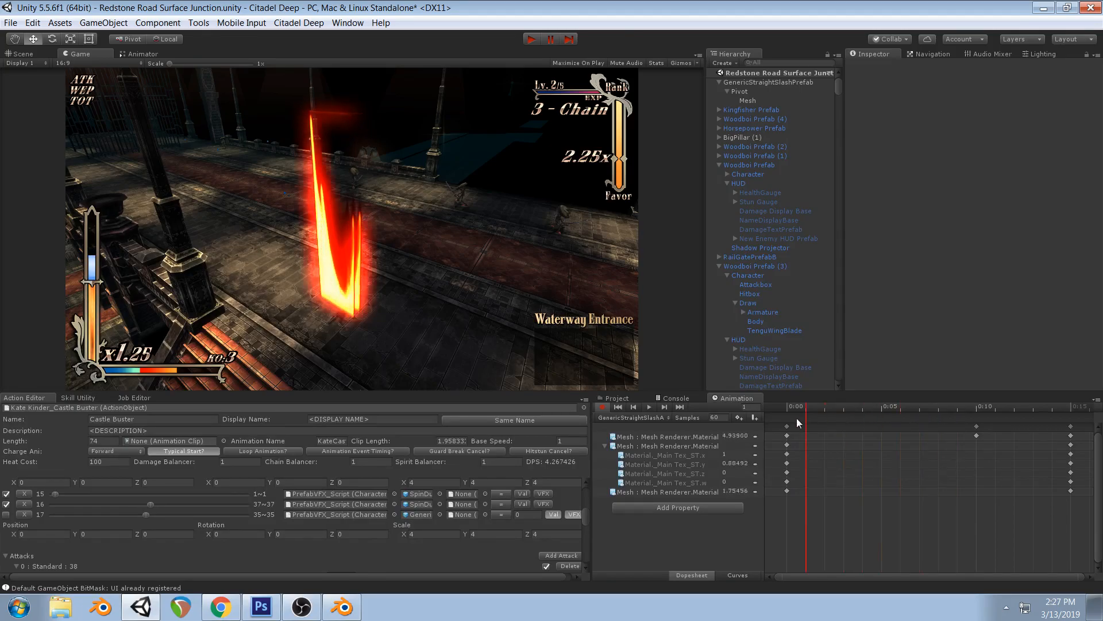
Burn the highlights along the white shape's curved lower edge in Photoshop with a 90 px brush at 100% exposure
click(262, 607)
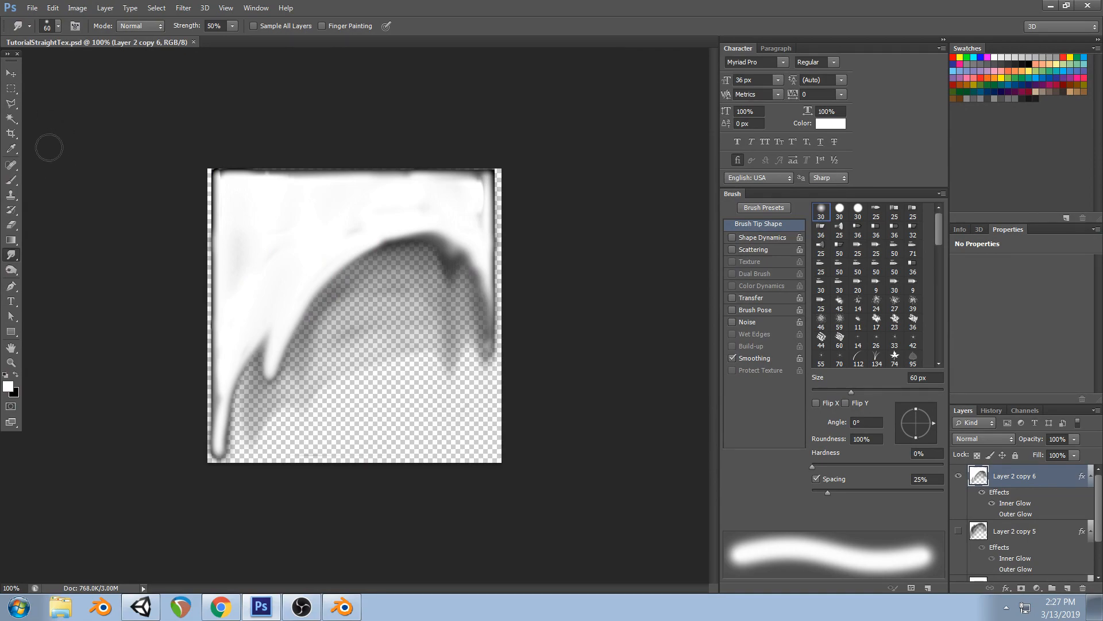
right_click(16, 253)
click(11, 269)
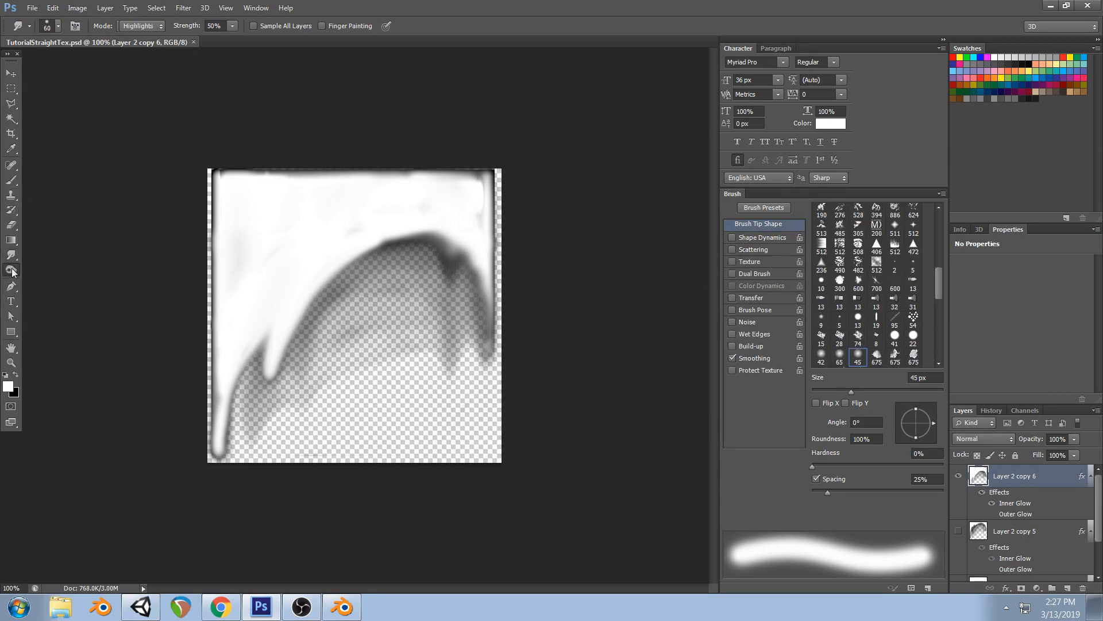
click(51, 279)
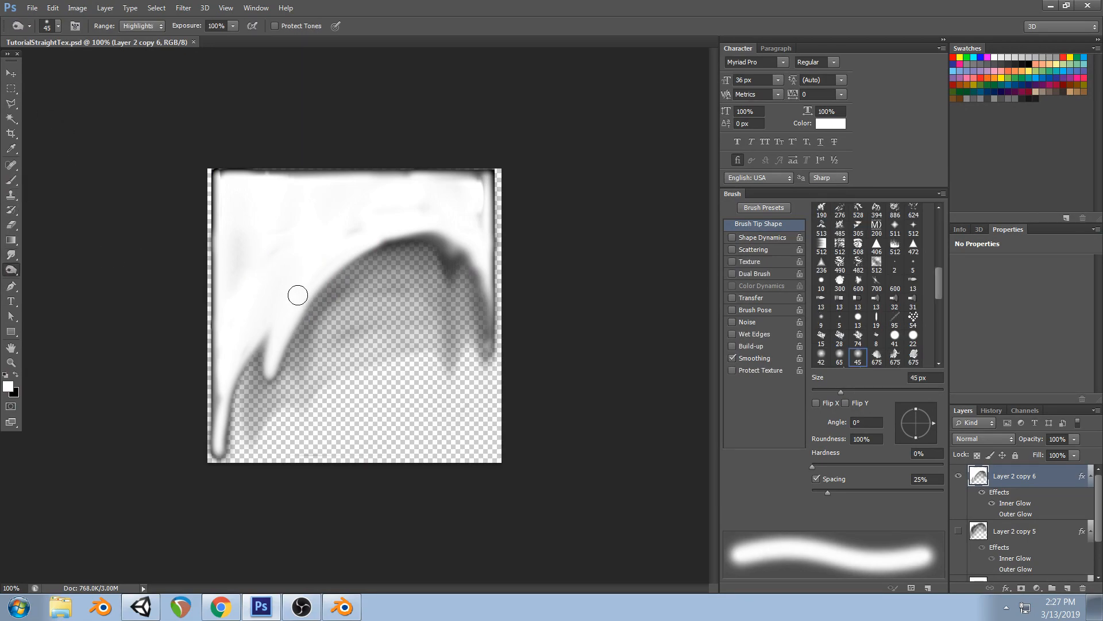
key(bracketright)
key(bracketright)
key(bracketright)
key(bracketright)
key(bracketright)
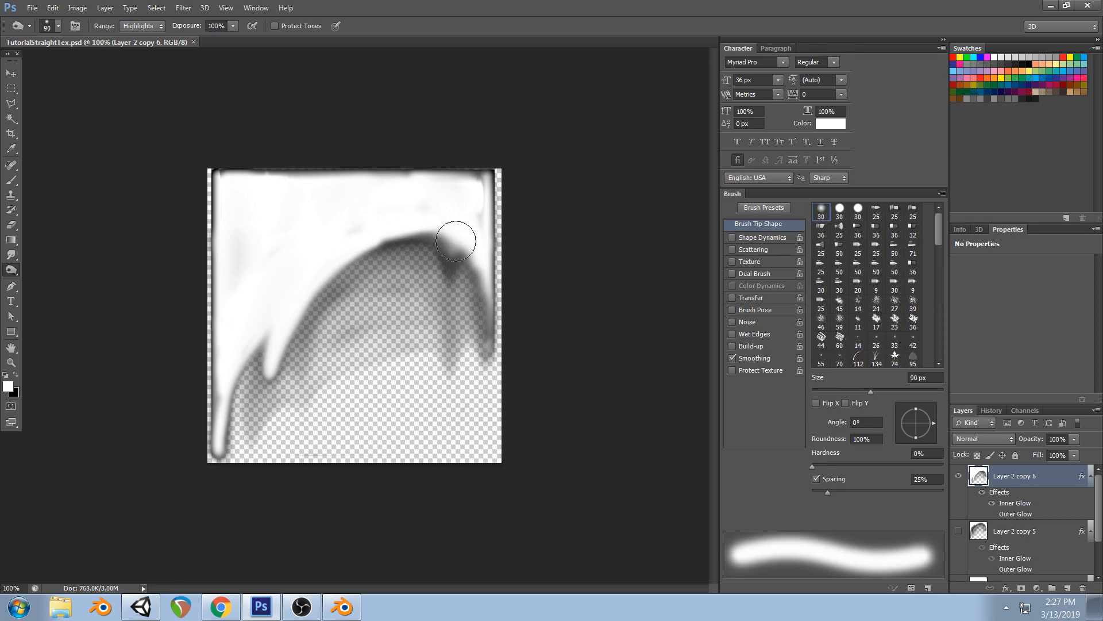
mouse_move(318, 218)
mouse_down()
mouse_move(222, 390)
mouse_move(227, 460)
mouse_move(275, 326)
mouse_move(286, 346)
mouse_move(291, 256)
mouse_move(271, 315)
mouse_move(388, 225)
mouse_move(439, 222)
mouse_move(457, 244)
mouse_move(291, 315)
mouse_move(390, 251)
mouse_move(437, 235)
mouse_move(271, 333)
mouse_move(414, 224)
mouse_move(387, 265)
mouse_up()
key(ctrl+z)
Save the texture with the burned shading kept and preview the slash animation's first frames in Unity
key(alt+Tab)
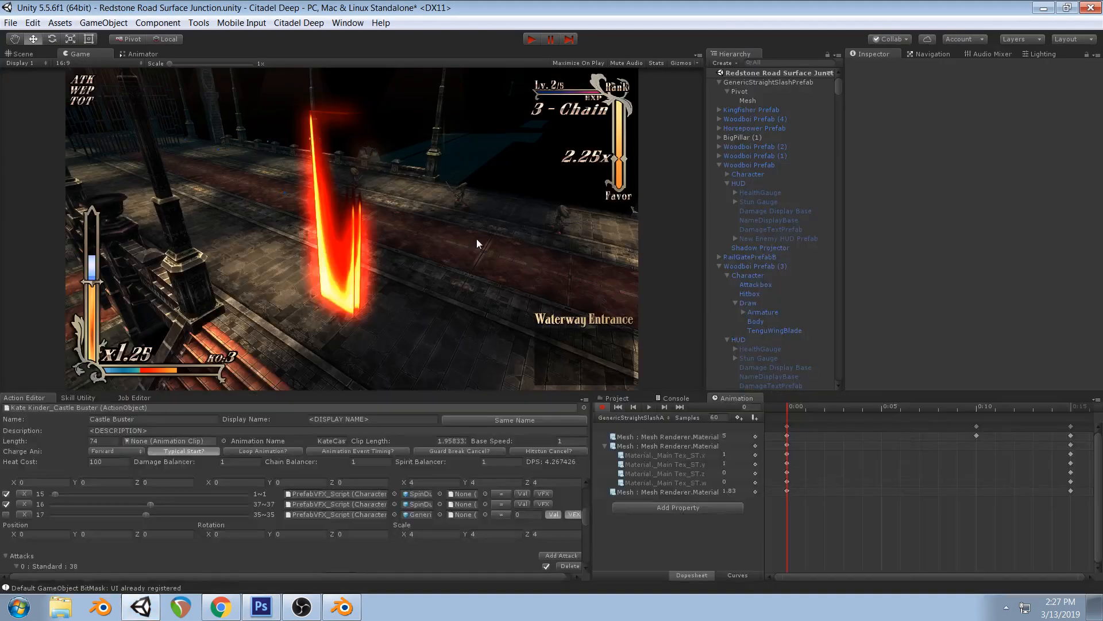
click(252, 610)
key(ctrl+z)
key(ctrl+s)
click(145, 606)
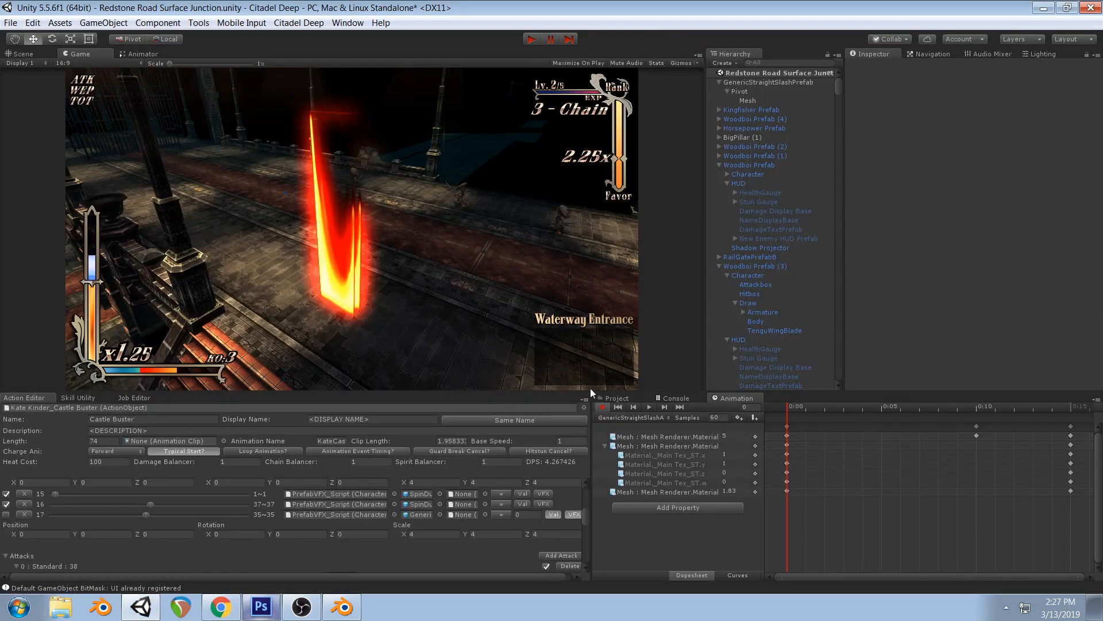
click(807, 408)
drag(807, 408, 788, 425)
Smudge a pointed drip down from the arch's right shoulder in Photoshop with a 60 px brush at 50% strength
click(261, 606)
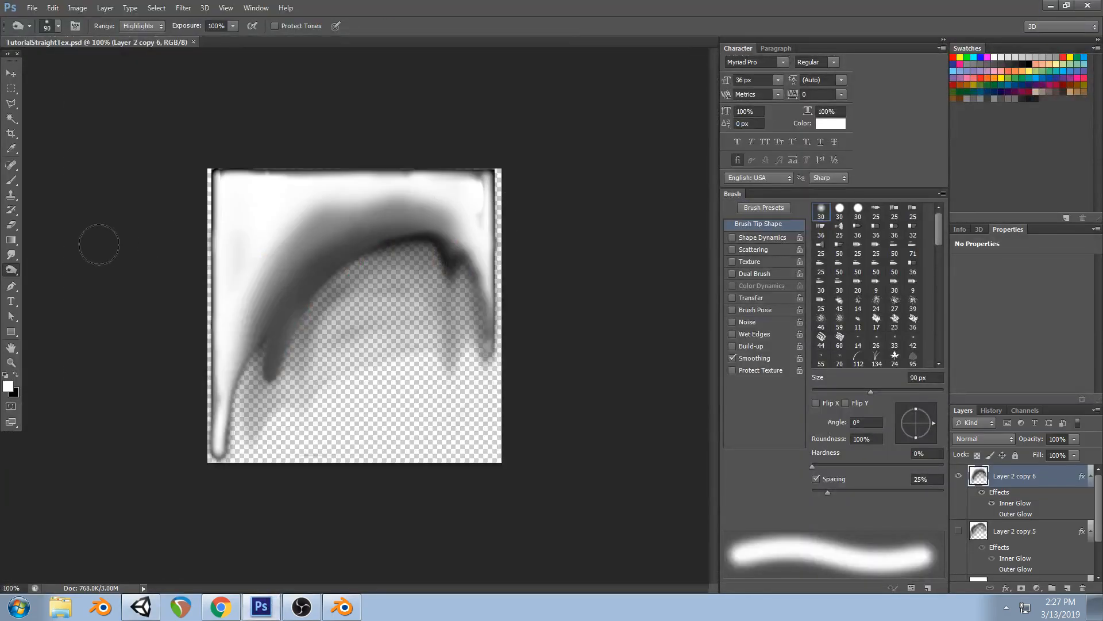
drag(450, 221, 443, 426)
key(ctrl+z)
drag(466, 221, 438, 389)
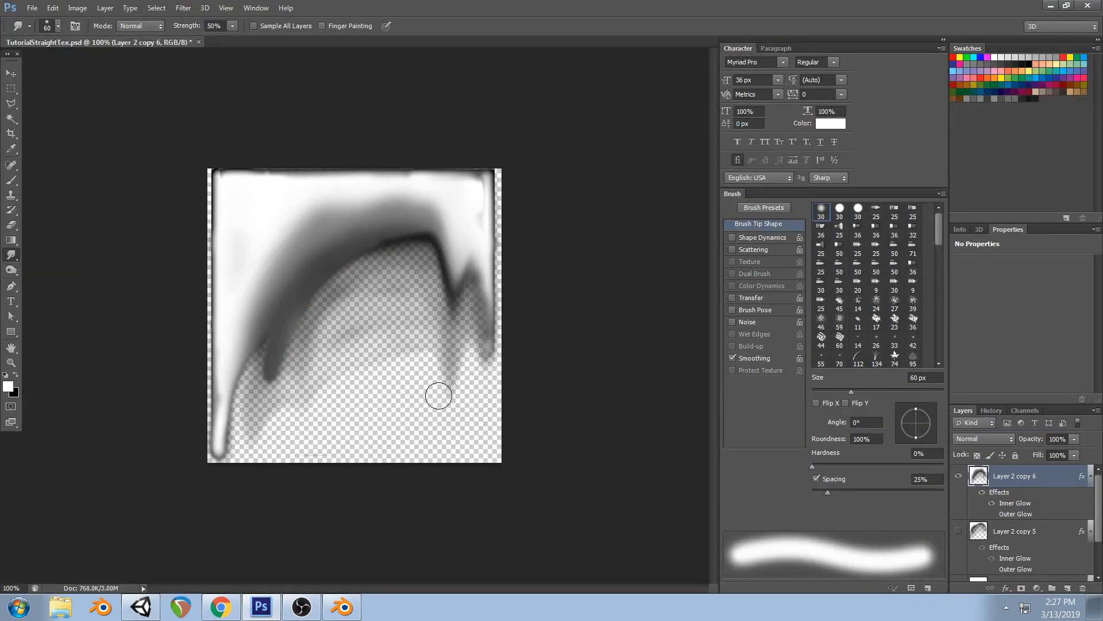
Smudge two wide drips down from the arch's left side and centre with a 125 px brush, and check the saved result in Unity
key(bracketright)
key(bracketright)
key(bracketright)
key(bracketright)
key(bracketright)
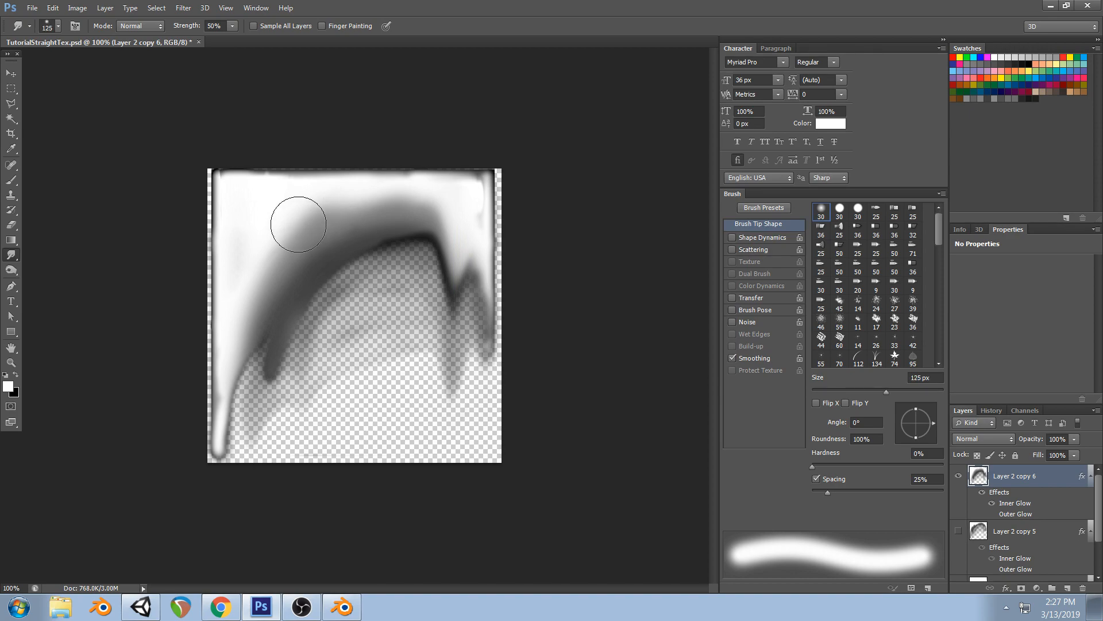
mouse_move(295, 209)
mouse_down()
mouse_move(285, 412)
mouse_move(296, 265)
mouse_move(289, 397)
mouse_up()
drag(362, 197, 352, 345)
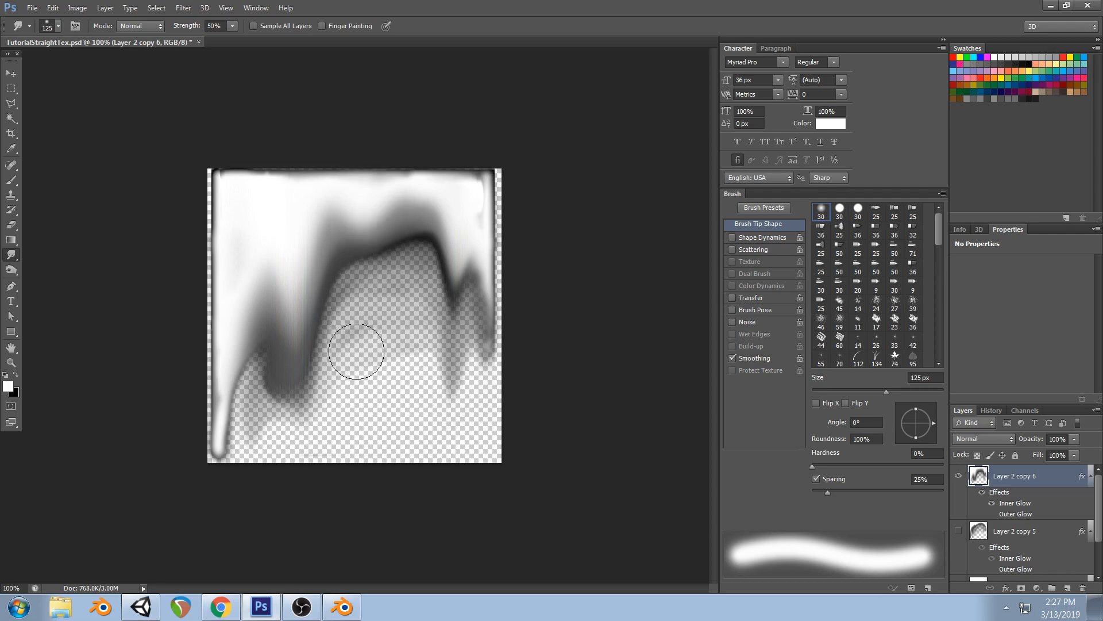
drag(365, 234, 361, 371)
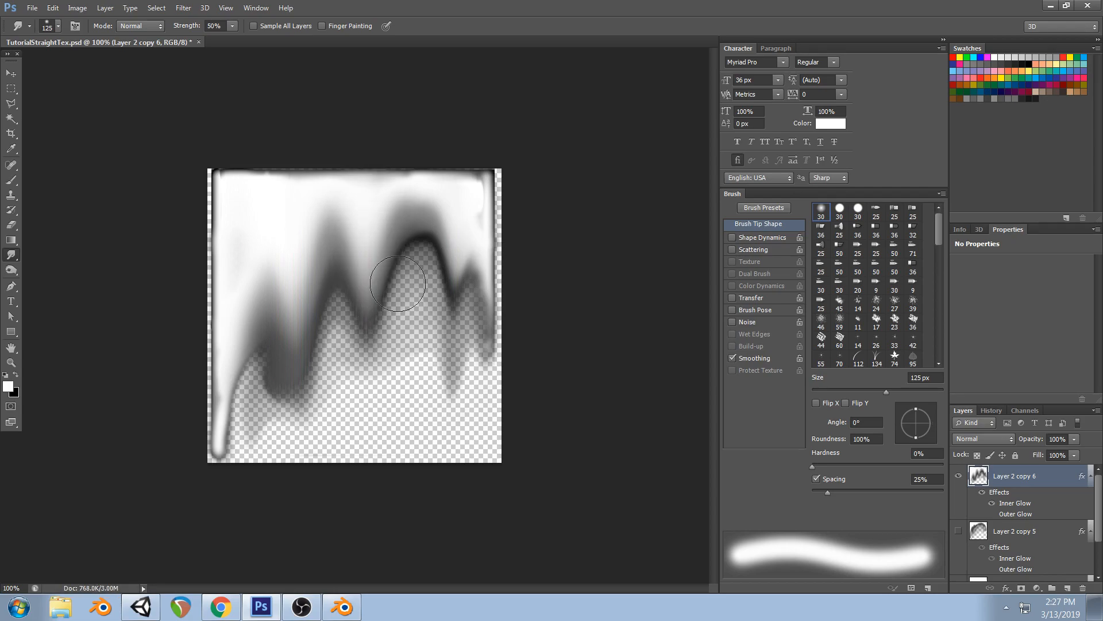
click(141, 606)
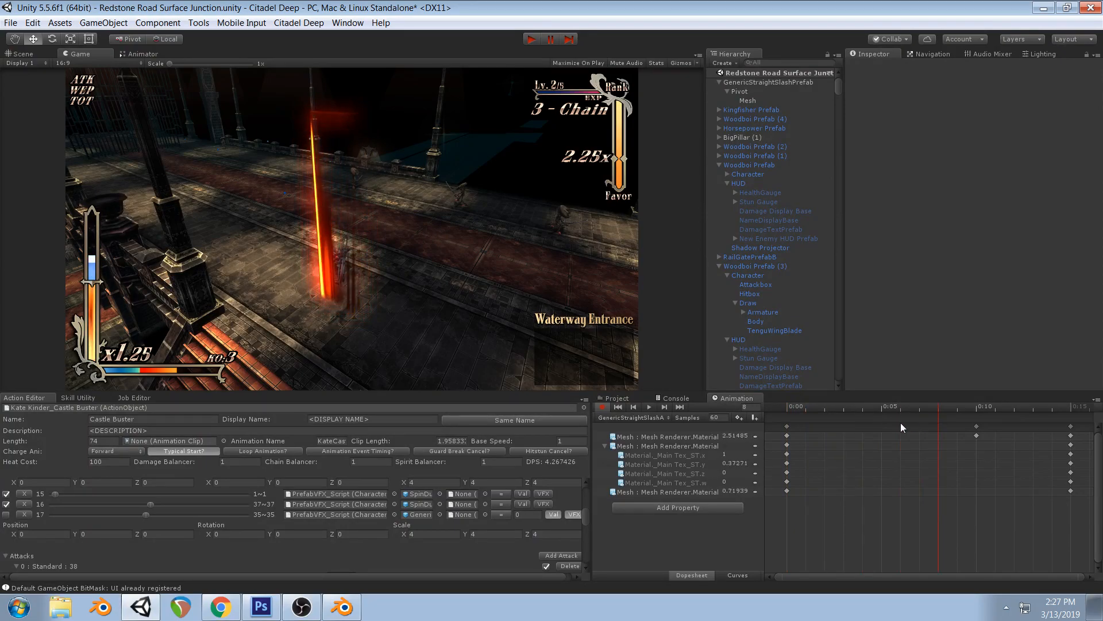
Smudge the right leg longer, trim the left leg's tip, raise the gap beside it in Photoshop, and preview the first frames in Unity
click(261, 607)
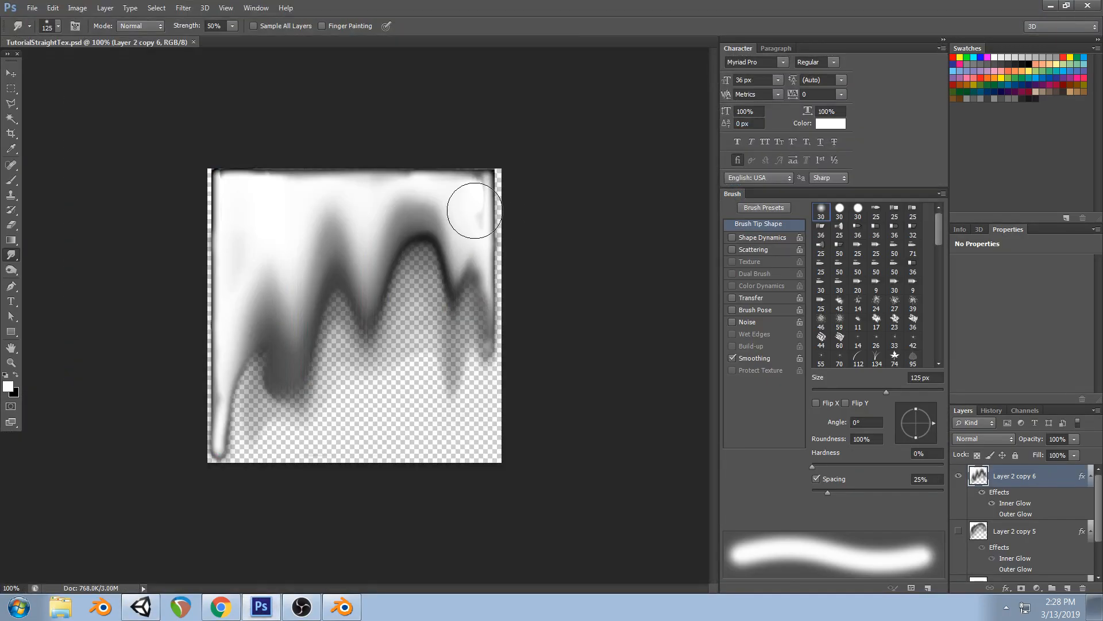
drag(478, 261, 467, 406)
mouse_move(473, 246)
mouse_down()
mouse_move(486, 426)
mouse_move(456, 320)
mouse_move(463, 278)
mouse_up()
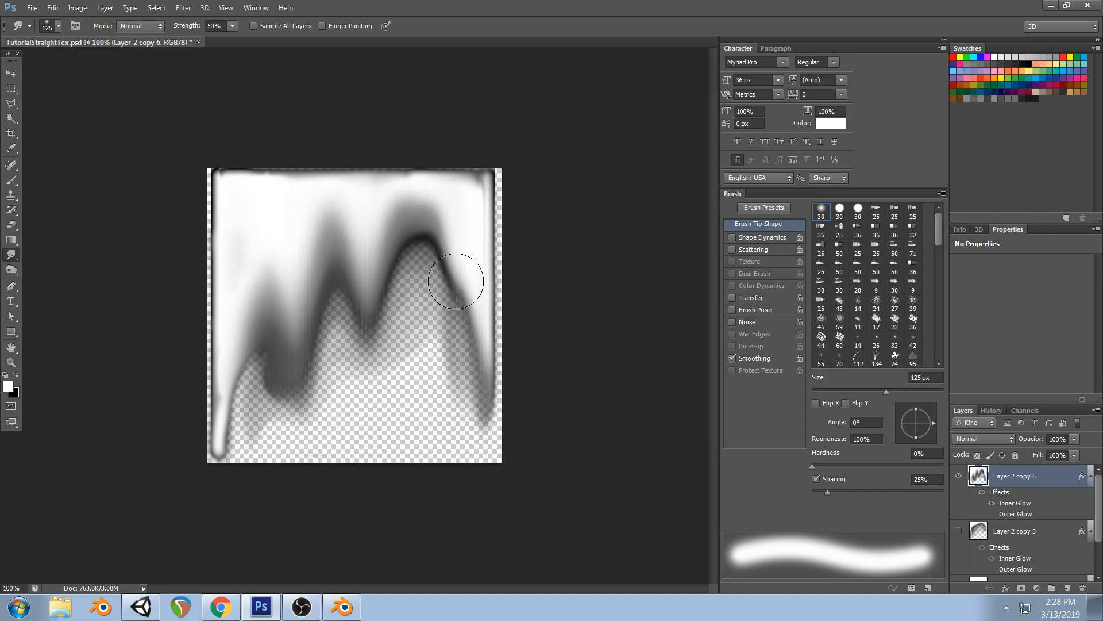
drag(483, 374, 484, 435)
mouse_move(235, 460)
mouse_down()
mouse_move(222, 365)
mouse_move(222, 442)
mouse_up()
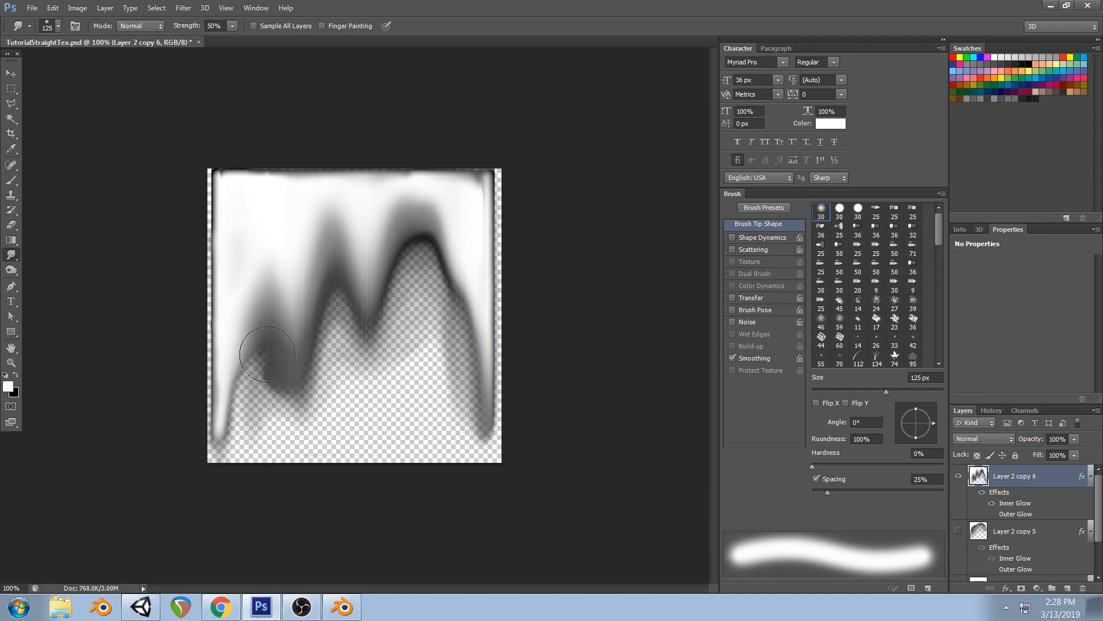
drag(266, 384, 265, 286)
click(141, 607)
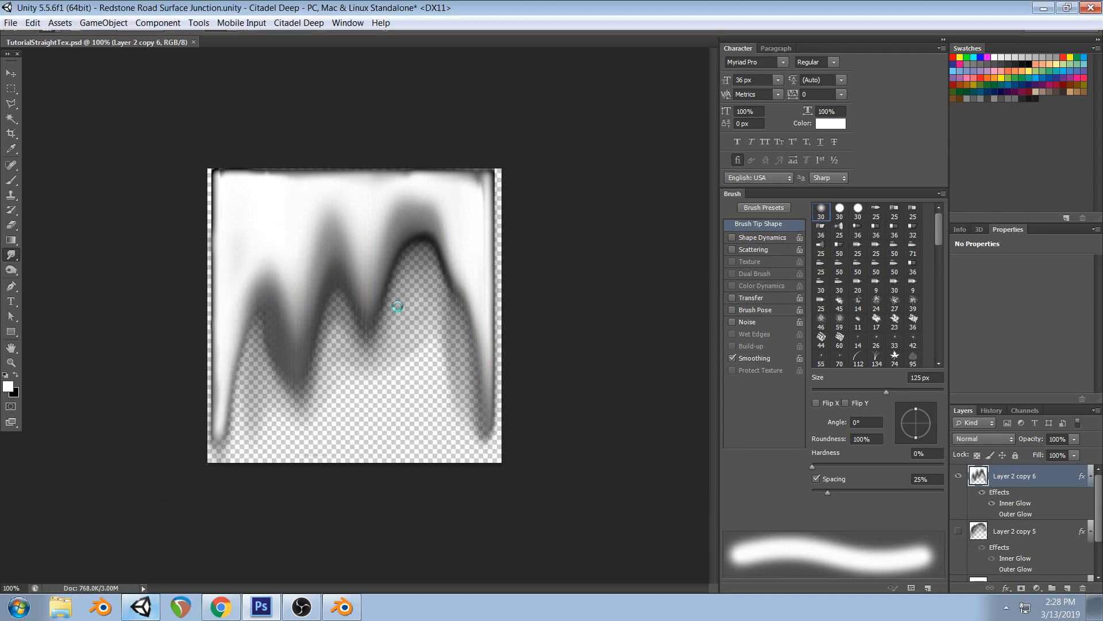
mouse_move(796, 408)
mouse_down()
mouse_move(905, 422)
mouse_move(807, 420)
mouse_up()
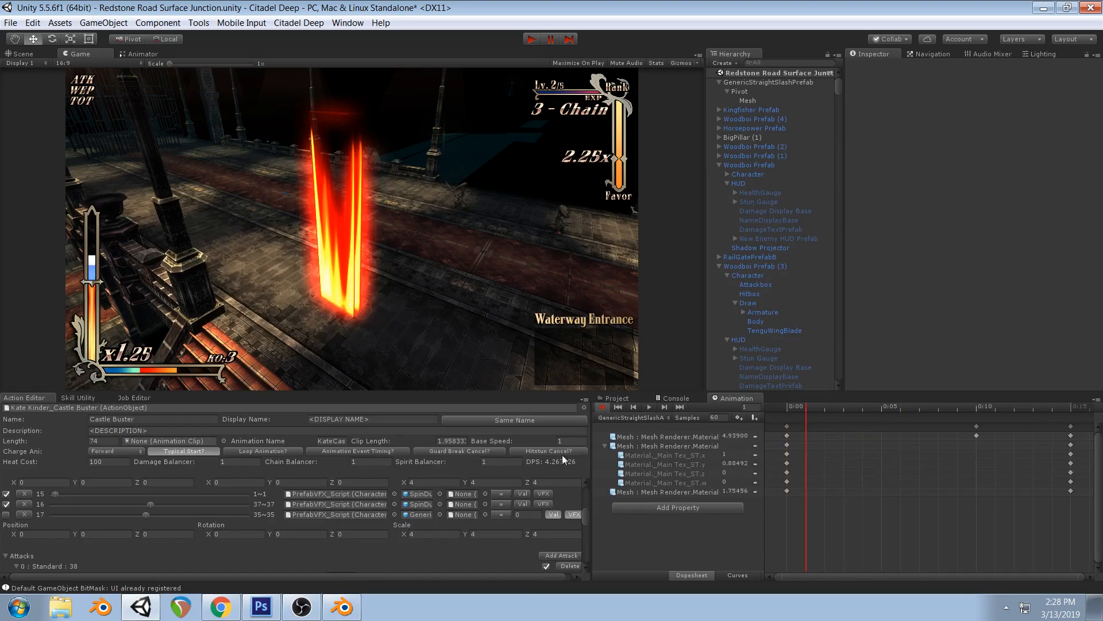
Smudge the right leg's tip back up in Photoshop to shorten it, and play the slash animation in Unity
click(261, 607)
mouse_move(483, 420)
mouse_down()
mouse_move(480, 348)
mouse_move(473, 374)
mouse_move(468, 364)
mouse_up()
click(142, 612)
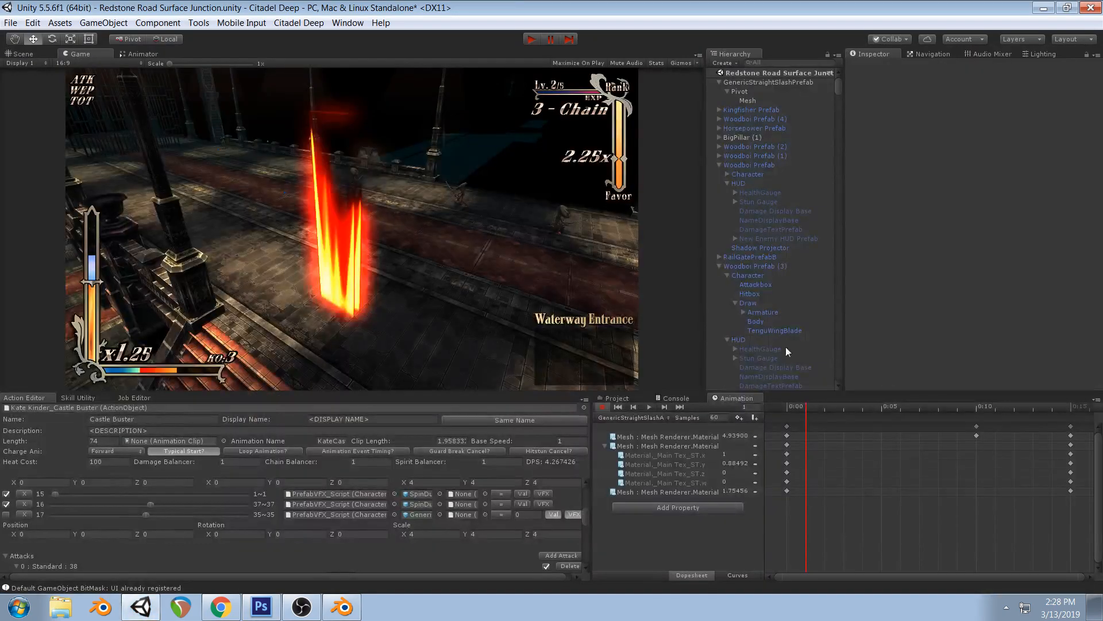
drag(796, 409, 781, 429)
click(650, 408)
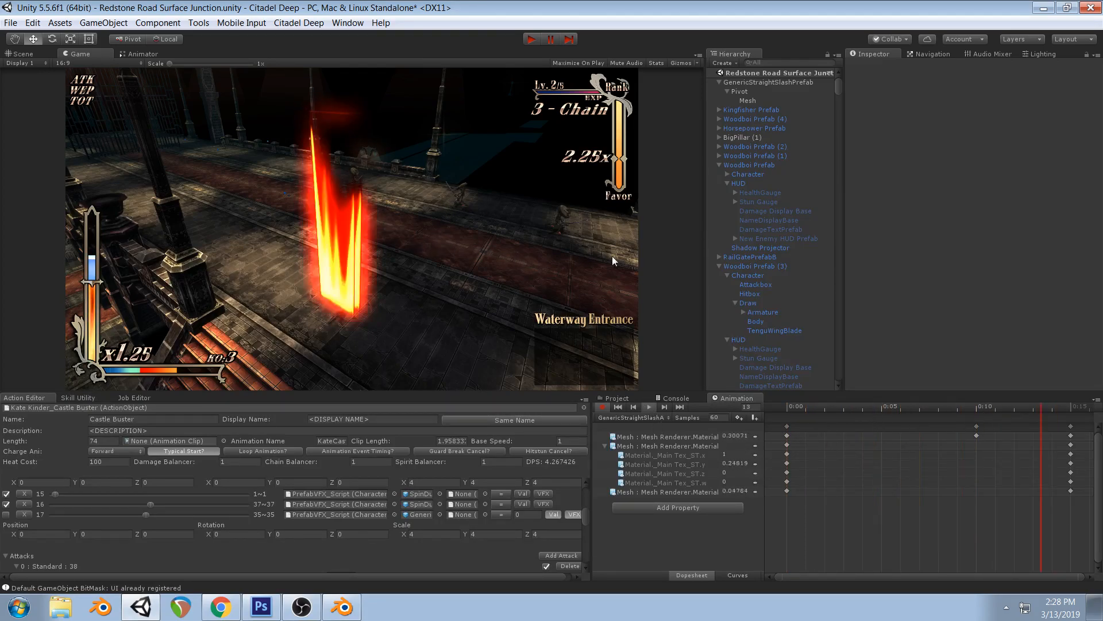
click(649, 407)
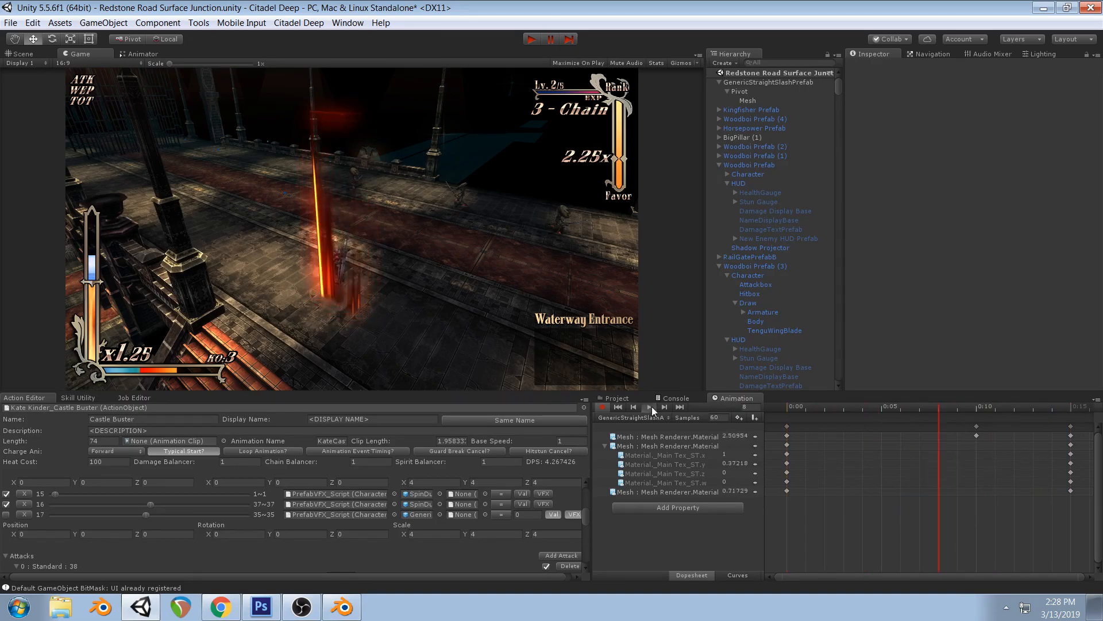
click(261, 606)
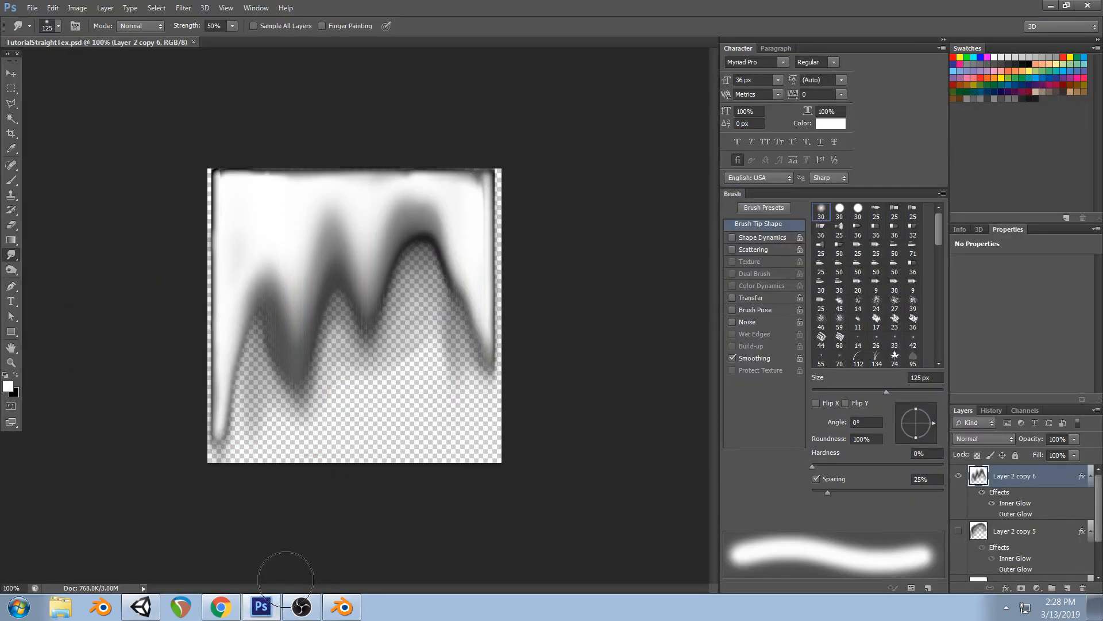
click(140, 607)
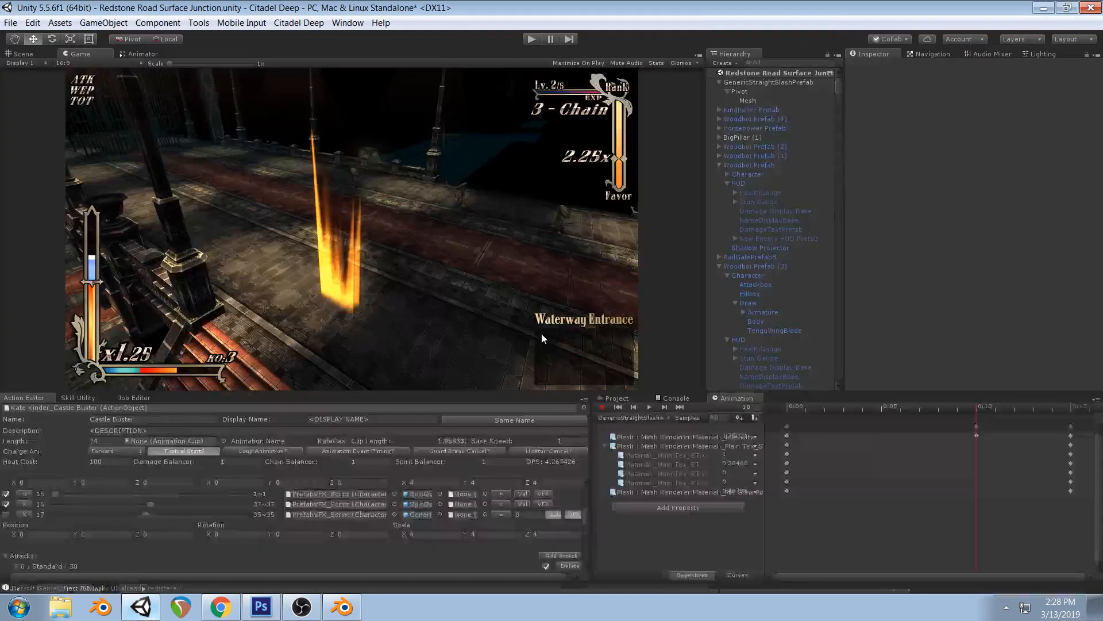
Compare the Mesh, Pivot and Woodboi Prefab objects to examine which one carries the slash animation
click(788, 406)
click(748, 100)
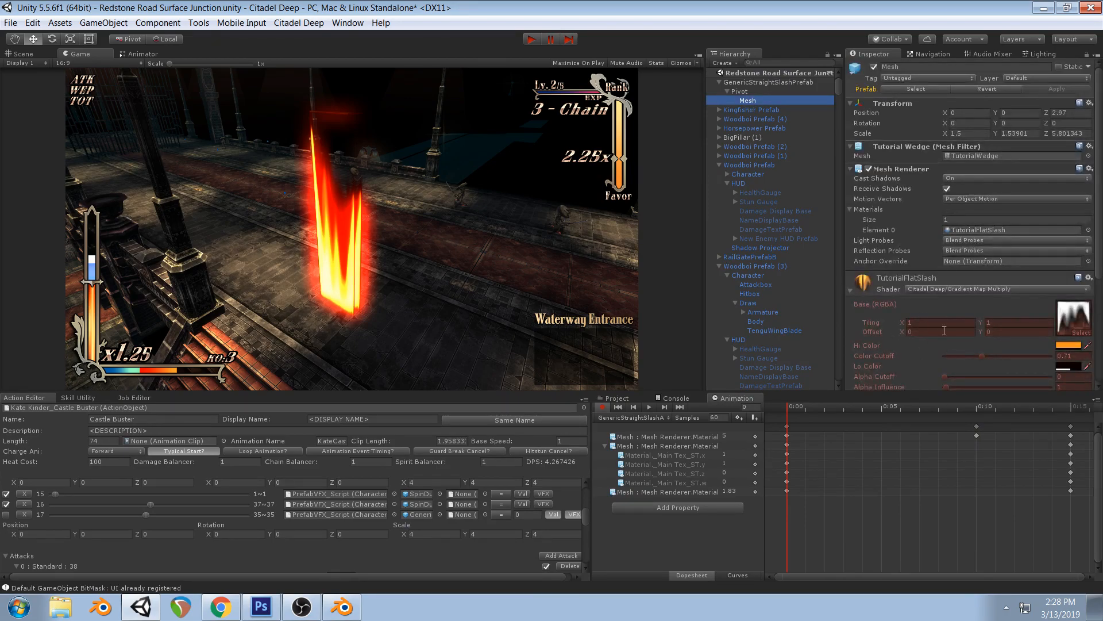
click(747, 91)
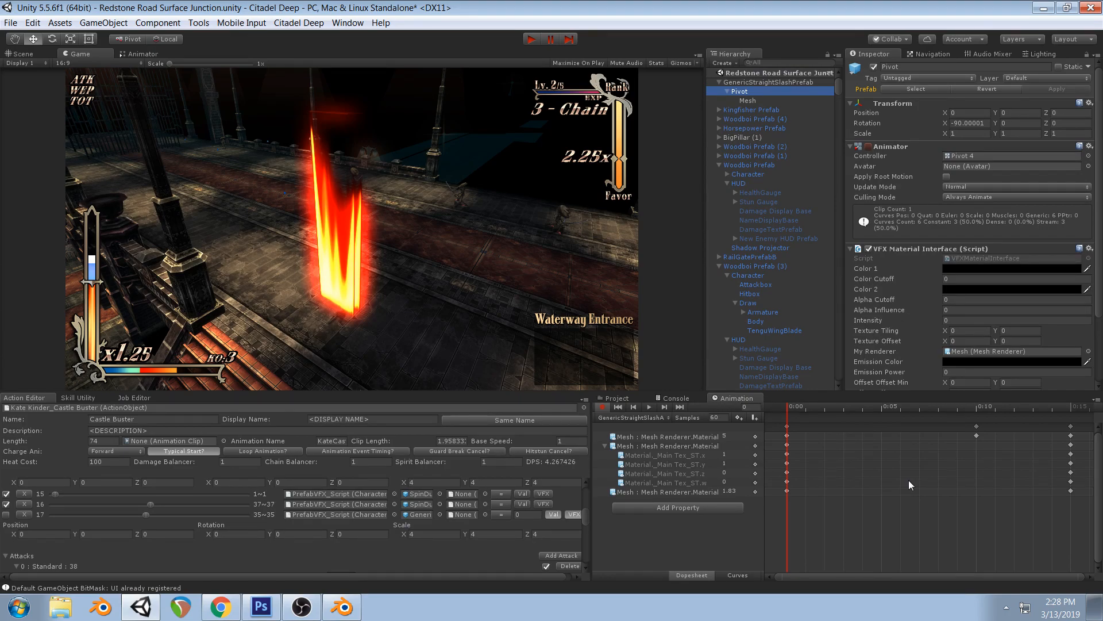
click(749, 101)
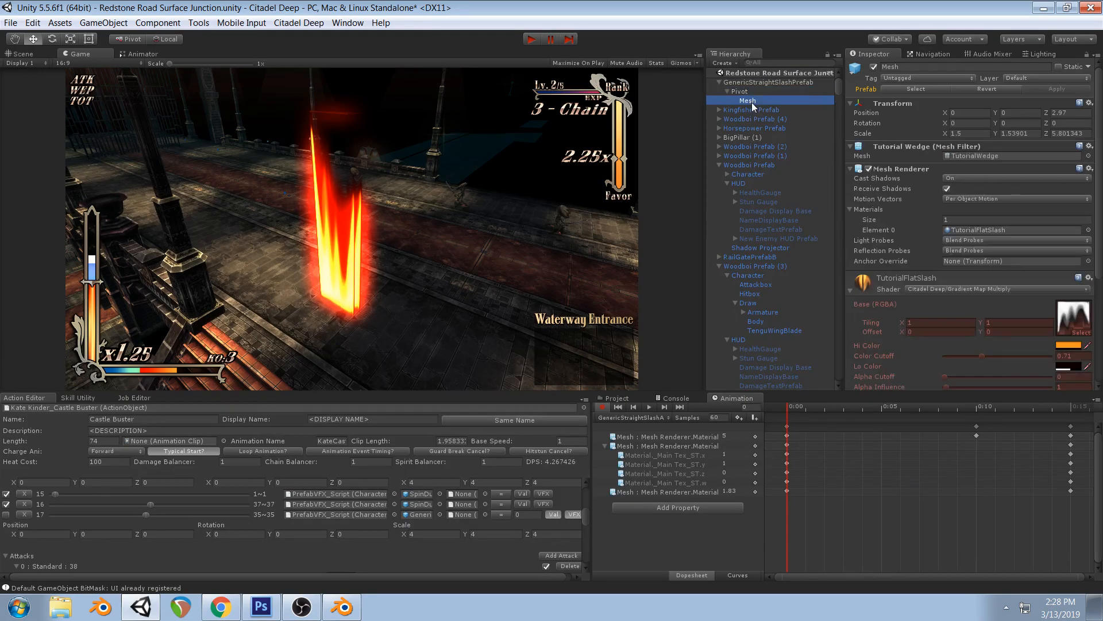
click(744, 165)
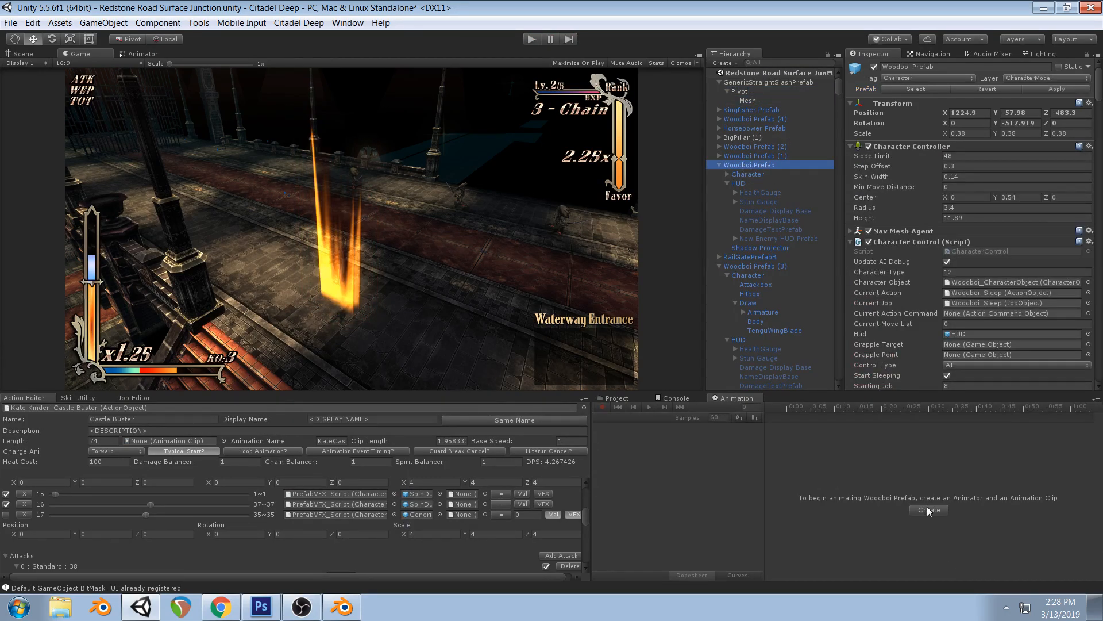
click(743, 92)
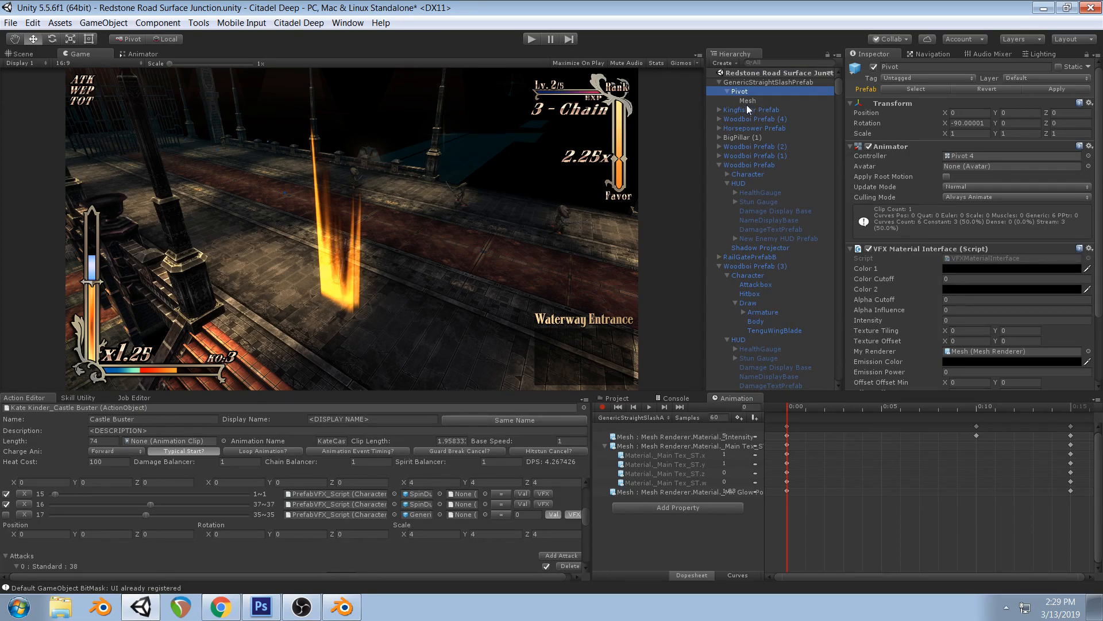
Widen the animated property list to show full names and review the Pivot's VFX Material Interface settings
click(791, 407)
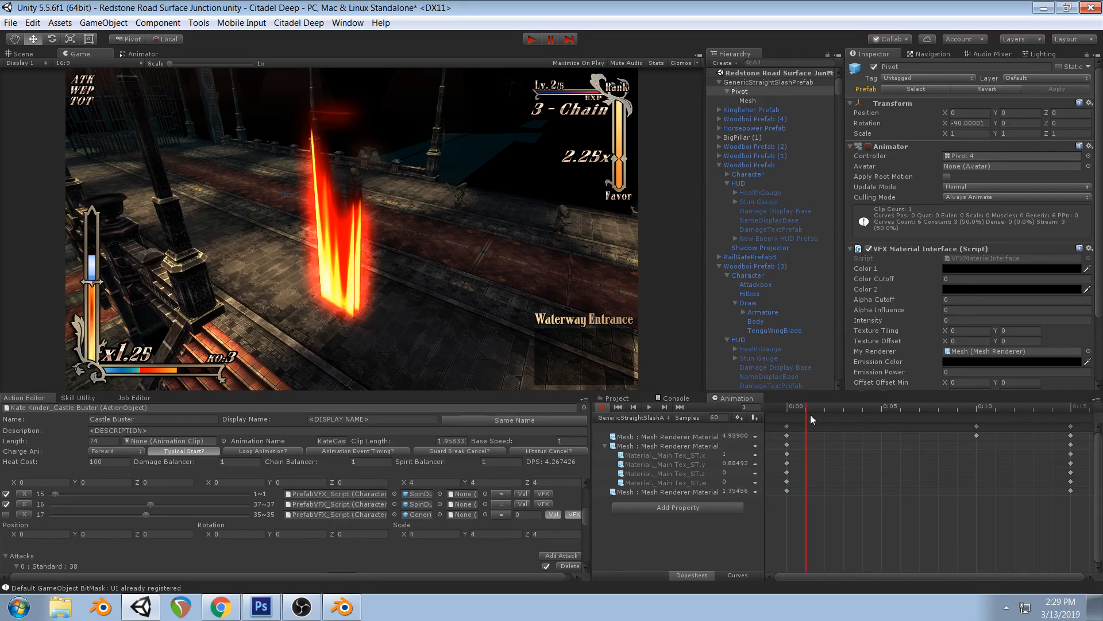
drag(763, 425, 811, 426)
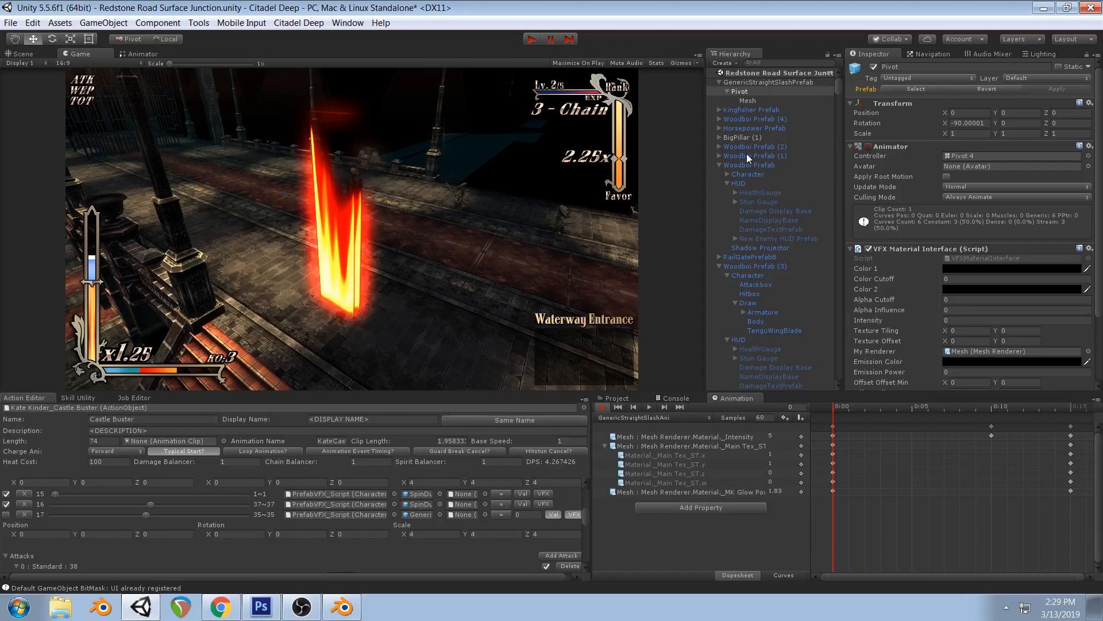
scroll(931, 276, down, 3)
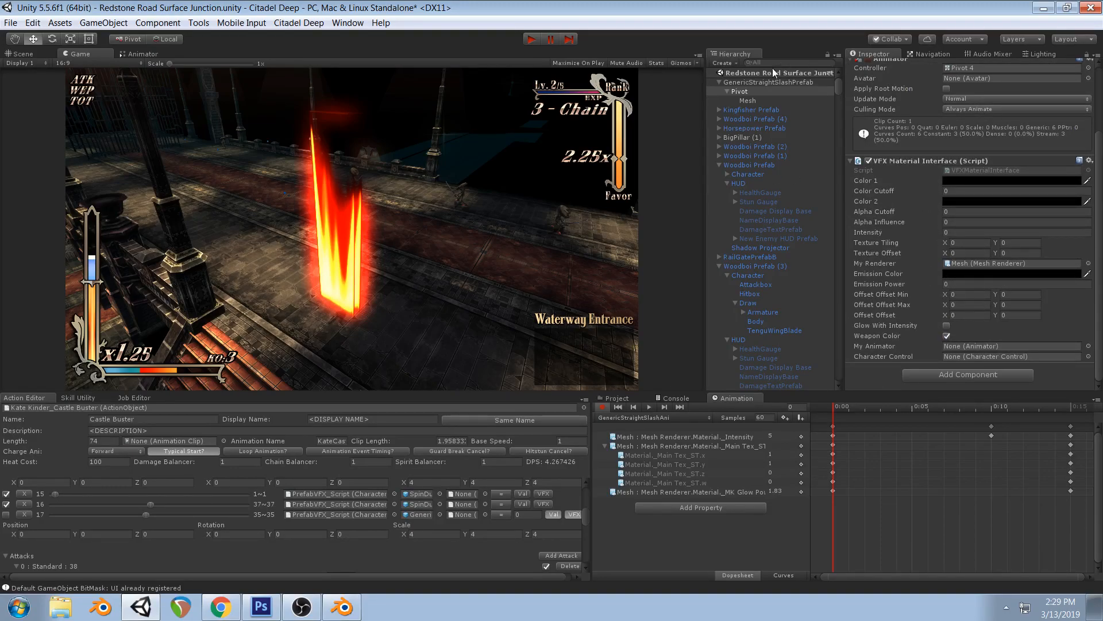
Show the Mesh material's Main Tex_ST.y animation curve and scrub to frame 7 to examine how the texture tiling changes
click(754, 98)
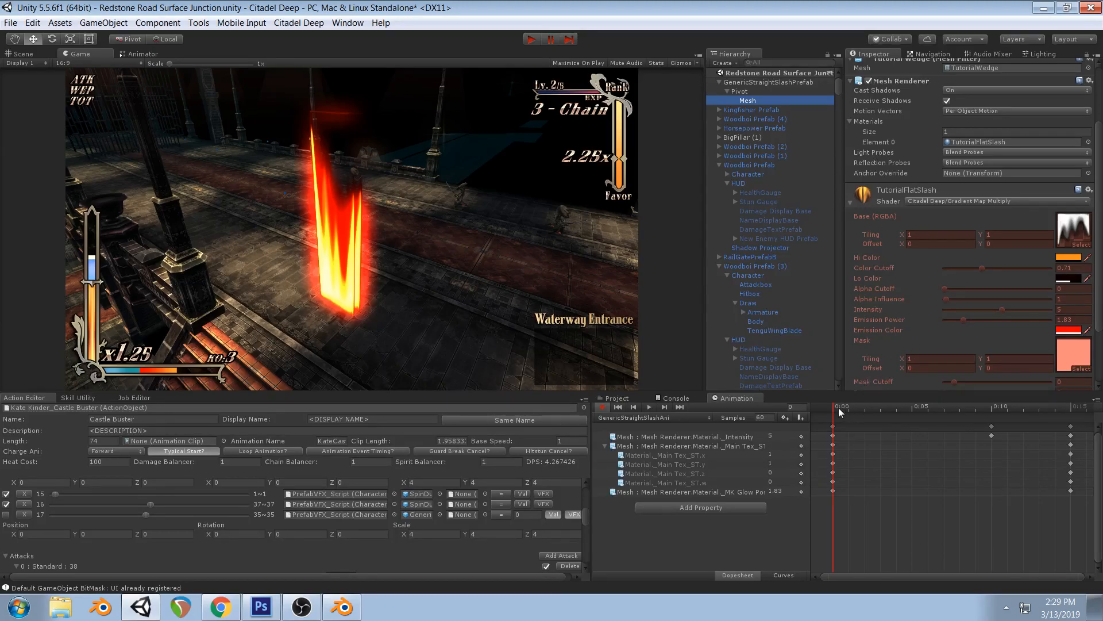
click(751, 447)
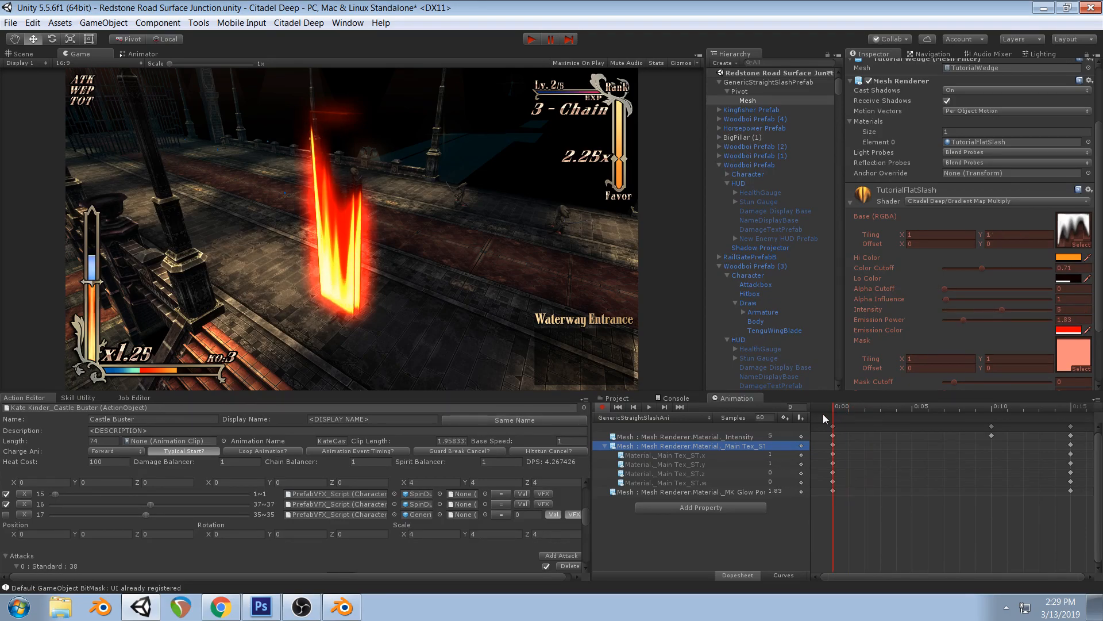
click(687, 466)
click(785, 575)
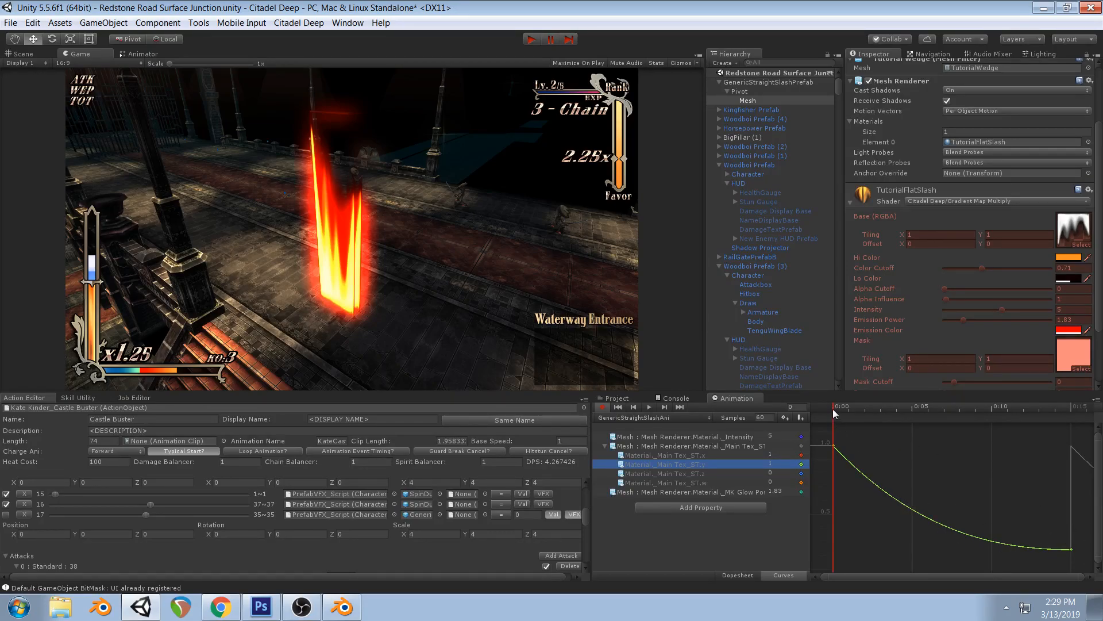
drag(835, 409, 946, 427)
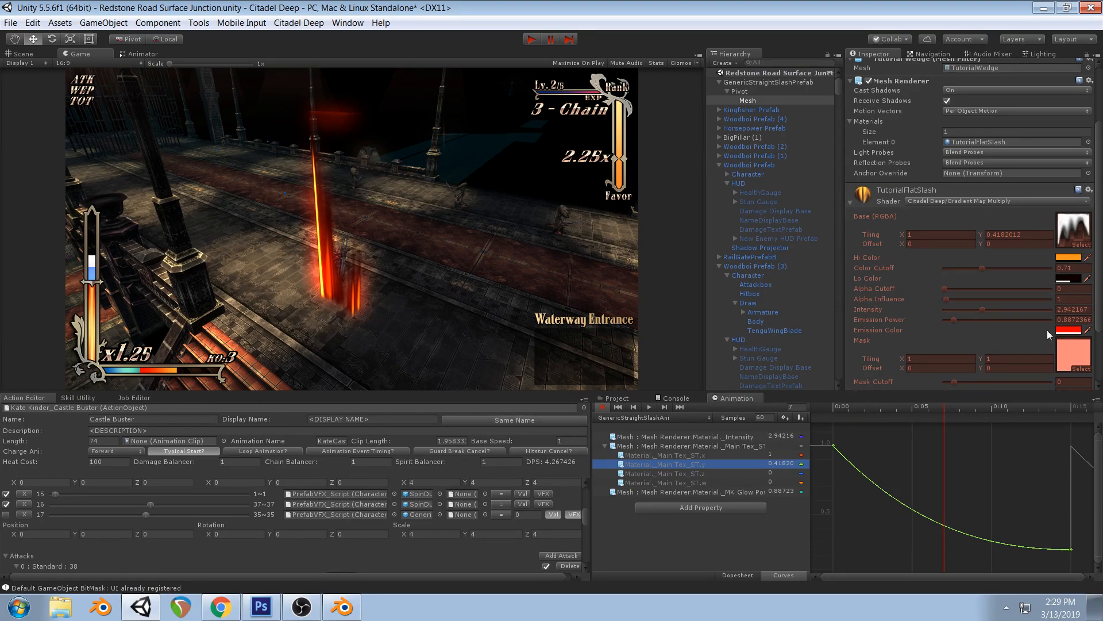
scroll(1081, 312, down, 3)
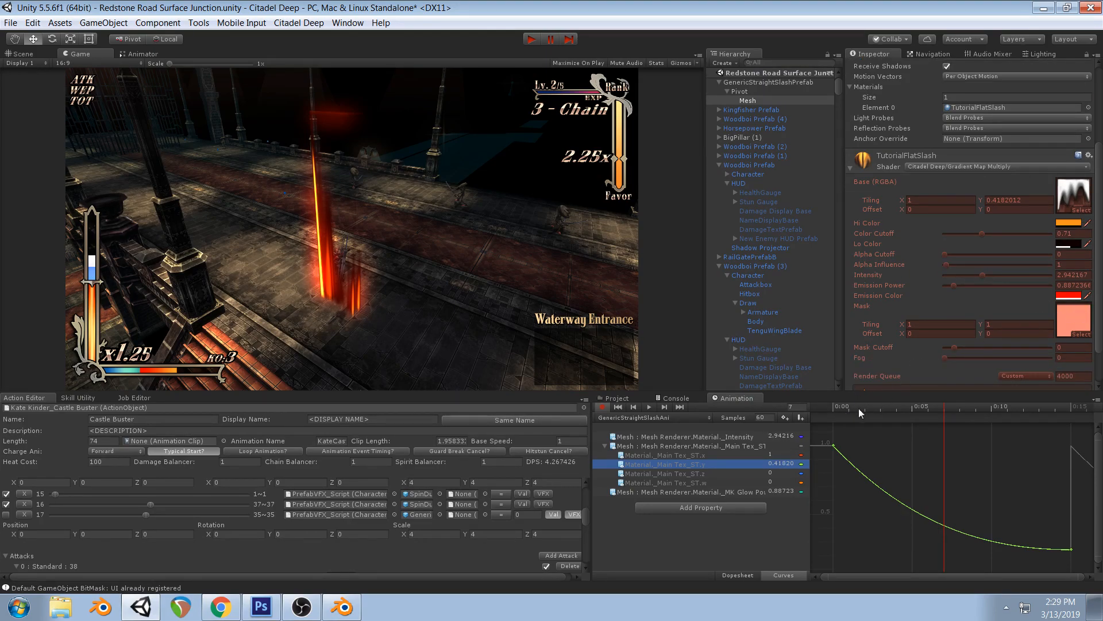
Scrub the slash animation between frames 0 and 6 in the Game and Scene views to examine how the flame shape changes
mouse_move(842, 410)
mouse_down()
mouse_move(991, 410)
mouse_move(839, 408)
mouse_up()
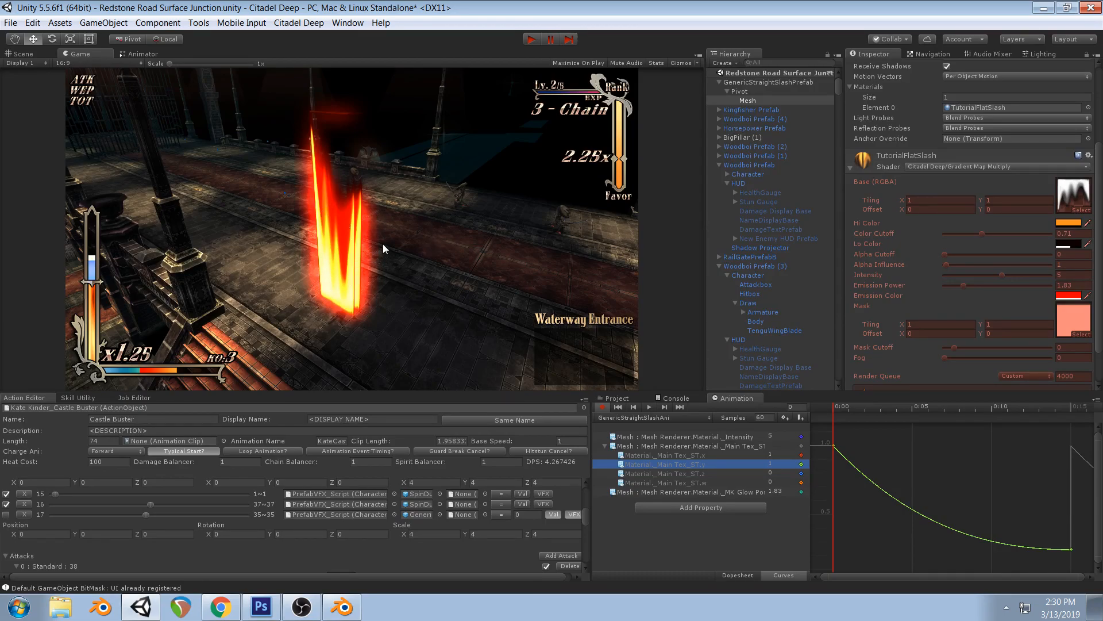
drag(833, 405, 930, 403)
click(26, 53)
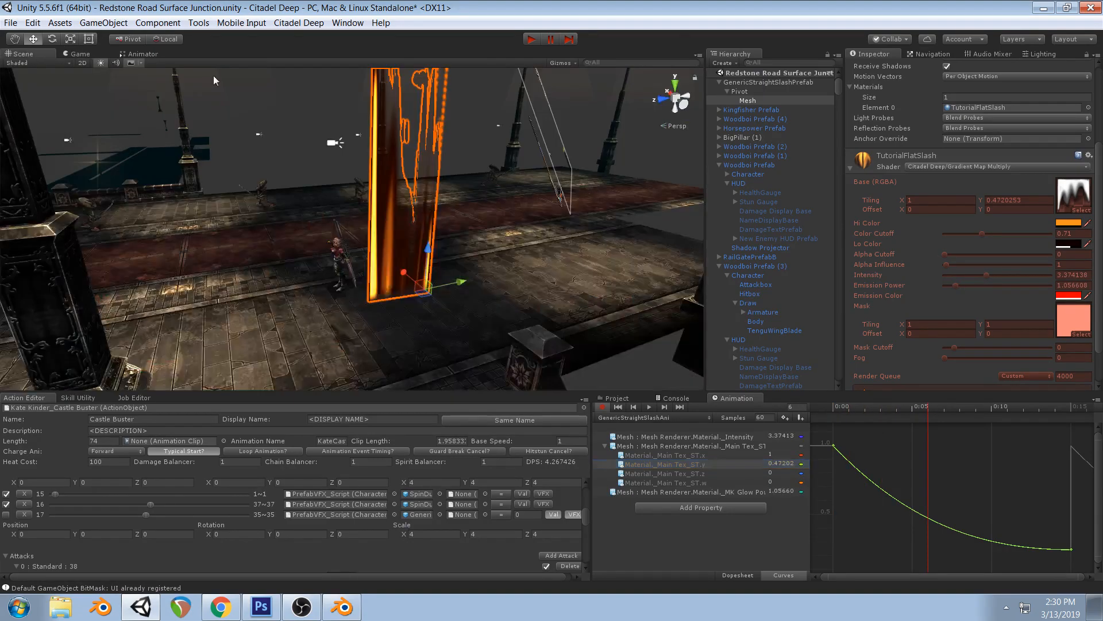
alt+drag(467, 312, 397, 115)
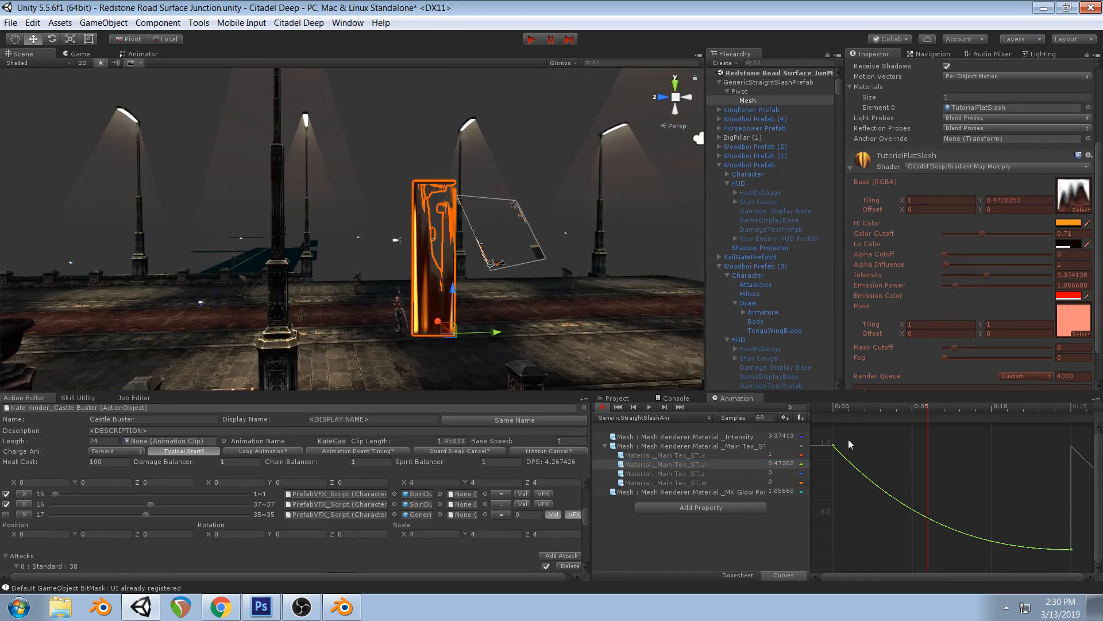
mouse_move(834, 413)
mouse_down()
mouse_move(997, 405)
mouse_move(829, 407)
mouse_up()
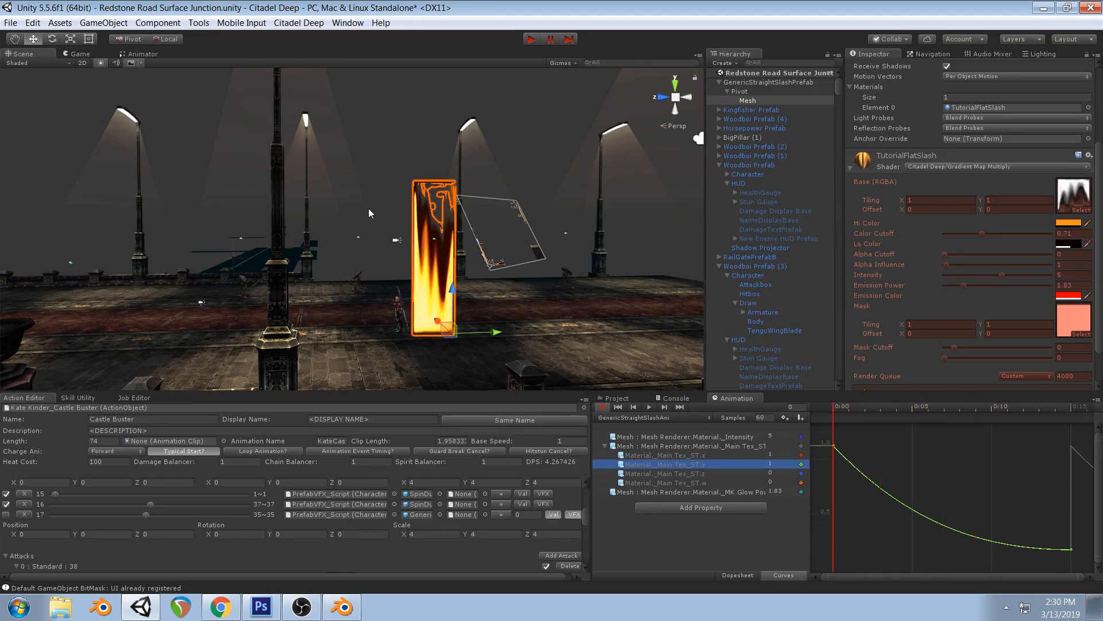
Switch to Photoshop, hide Layer 2 copy 6, show Layer 2 copy 5 and save the texture
click(261, 607)
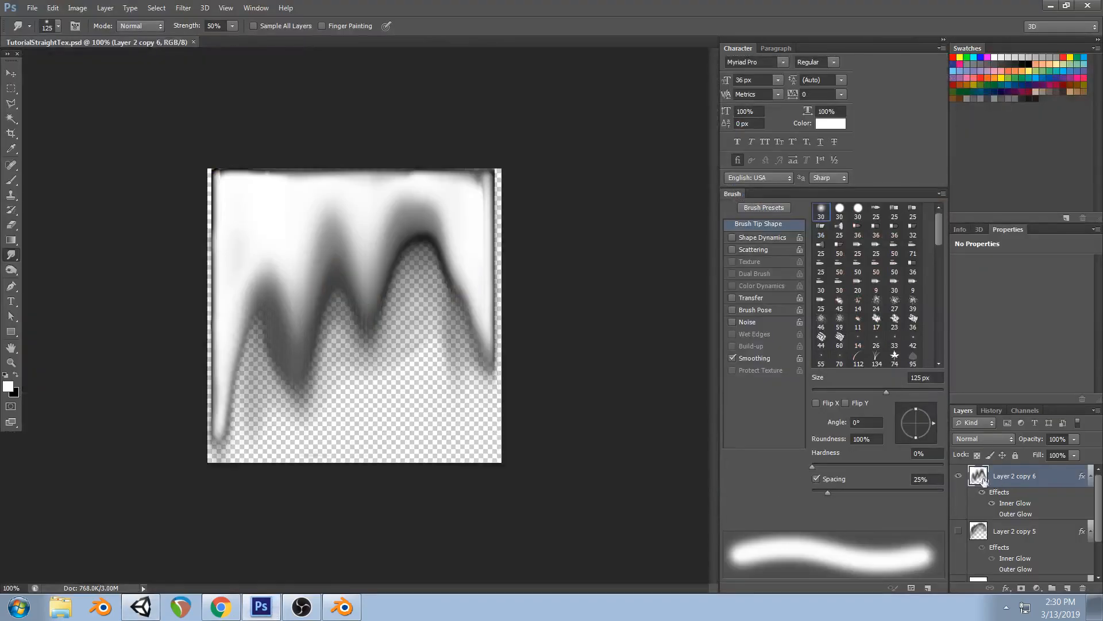
click(958, 476)
click(958, 531)
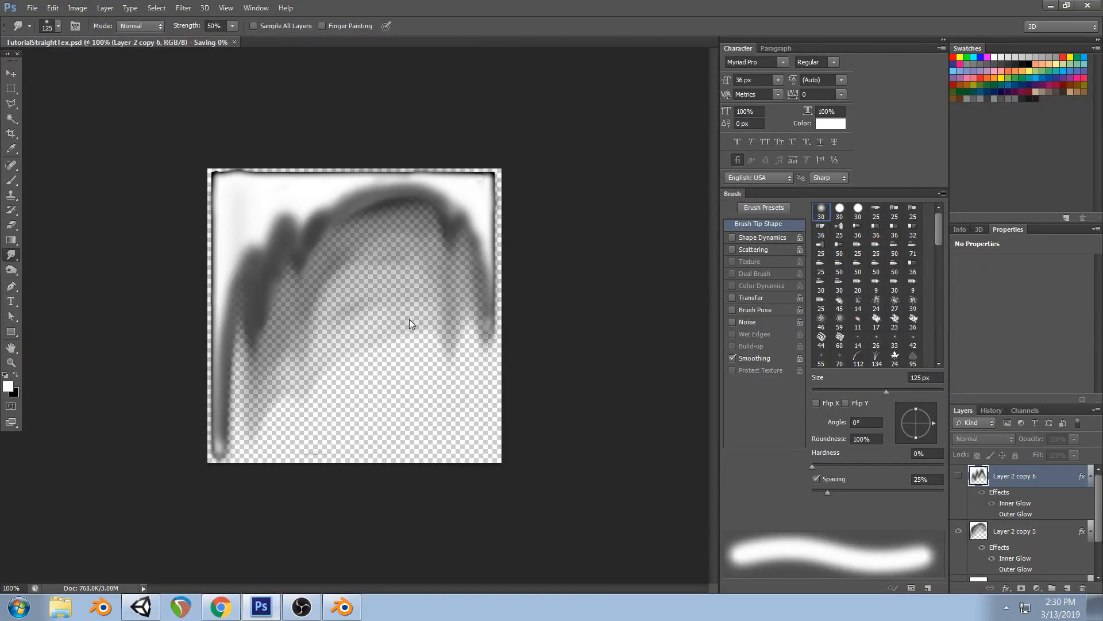
Switch to Unity and scrub frames 0 and 1 in the Scene and Game views to compare the arched texture, ending the animation preview
click(140, 607)
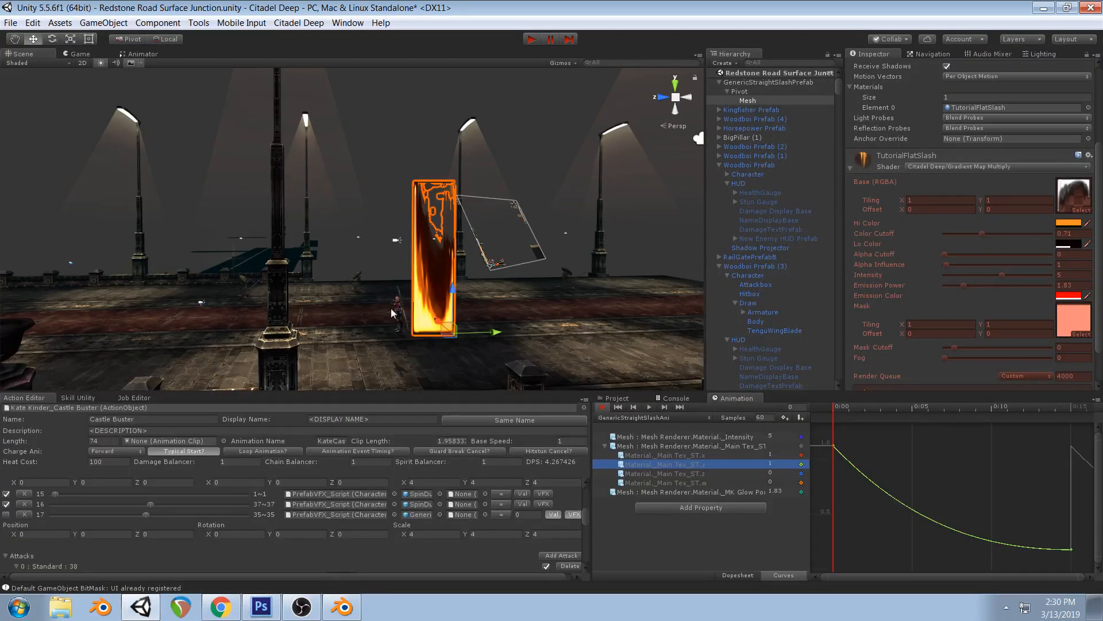
mouse_move(846, 412)
mouse_down()
mouse_move(879, 412)
mouse_move(831, 412)
mouse_move(849, 412)
mouse_up()
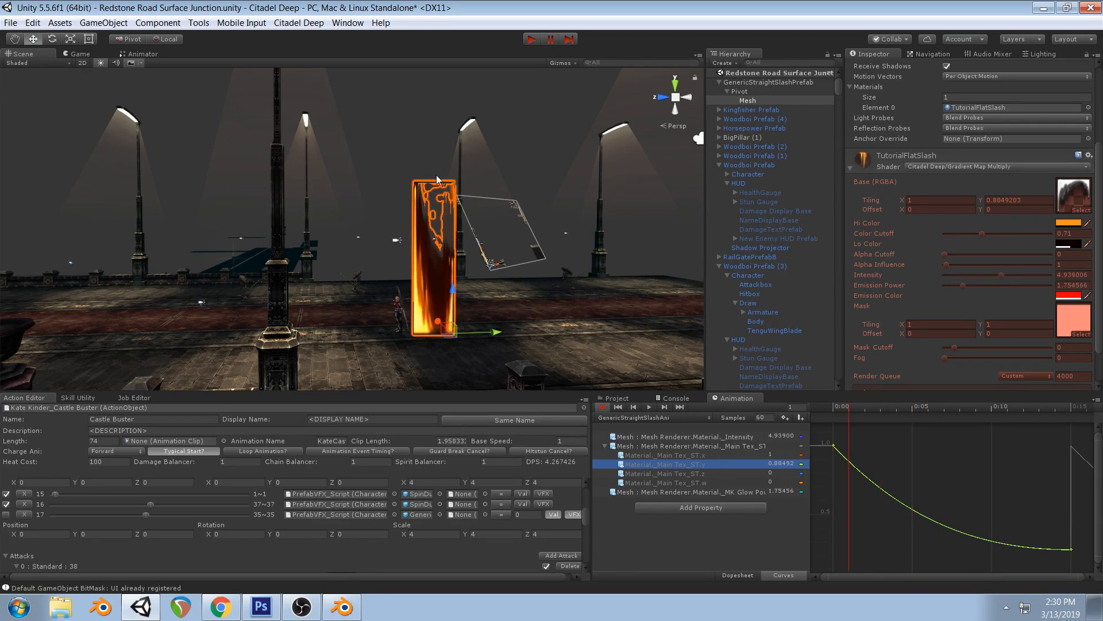
click(80, 54)
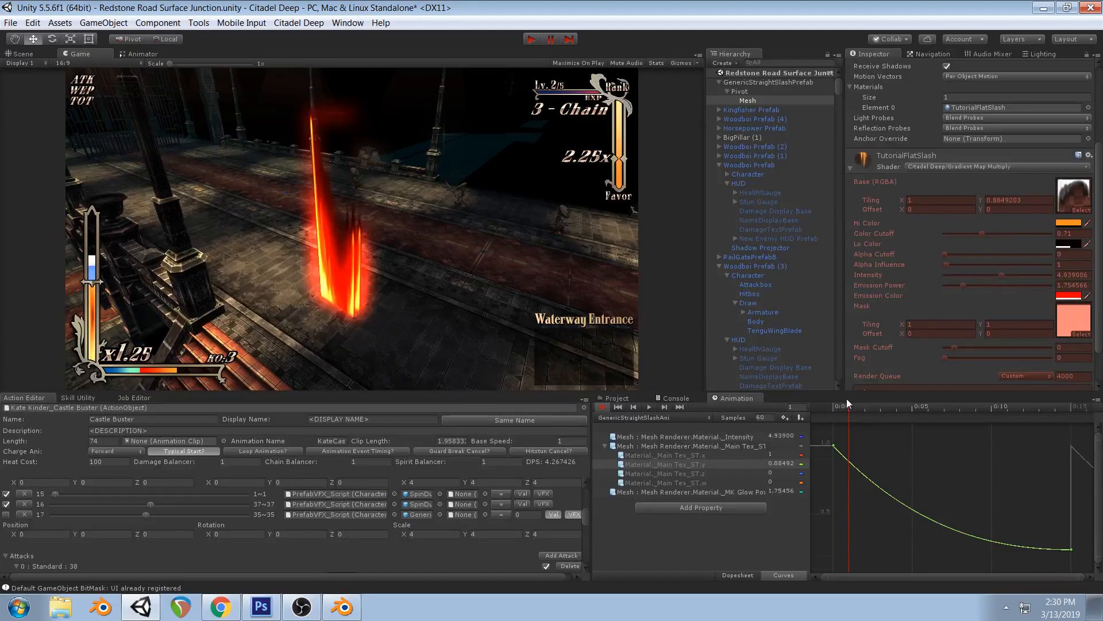
drag(832, 406, 836, 429)
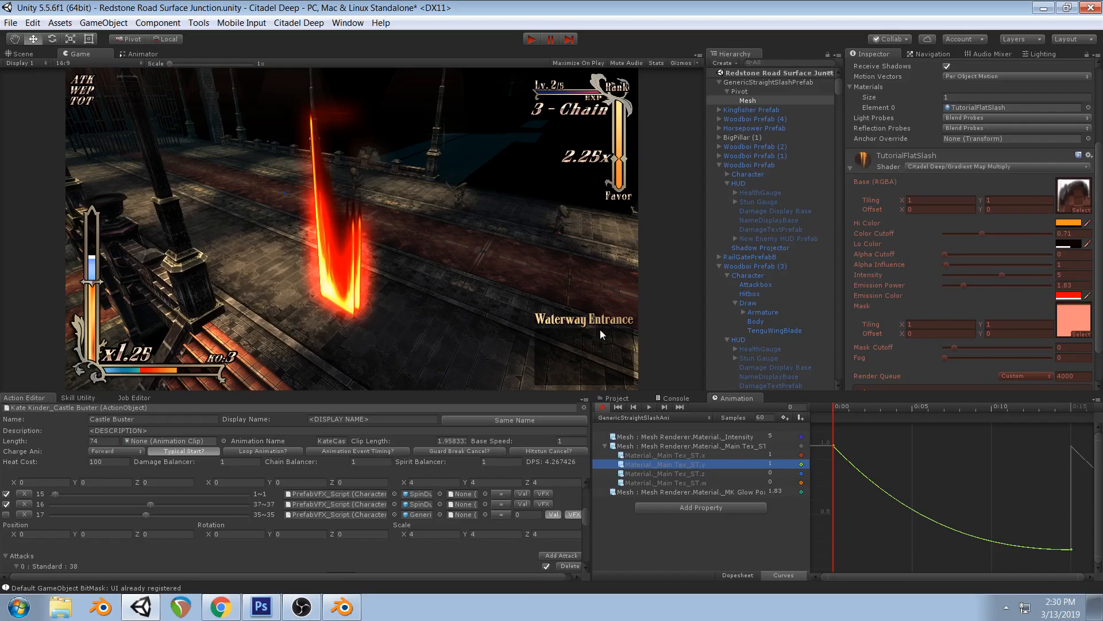
click(599, 409)
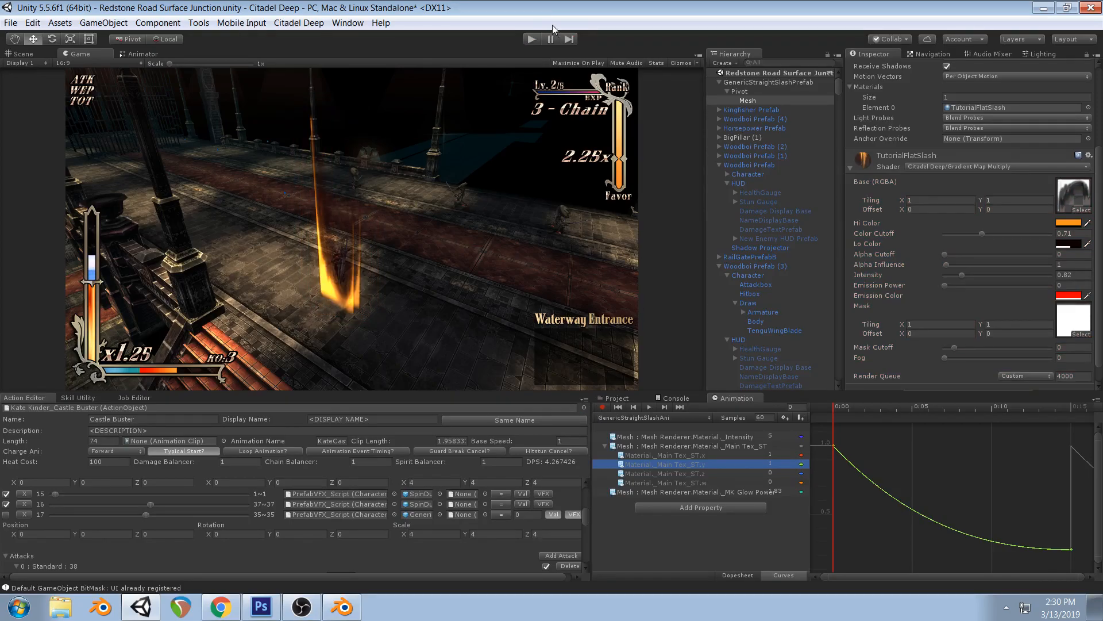
Run the game and open the Greatsword's sword inventory through the in-game Weapon Classes menu
click(525, 43)
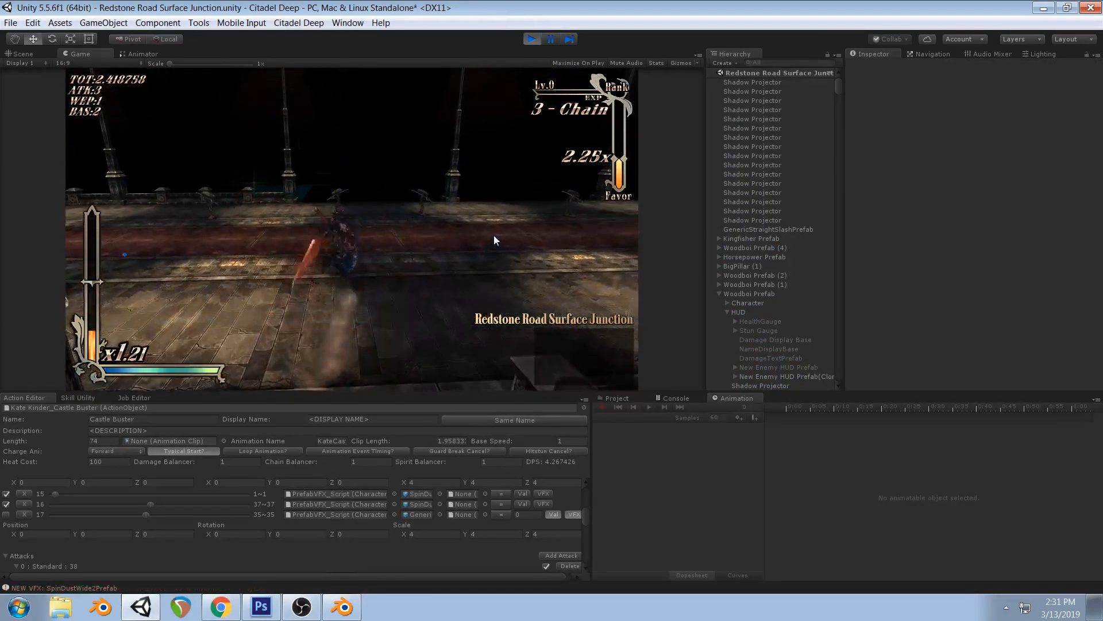
key(Escape)
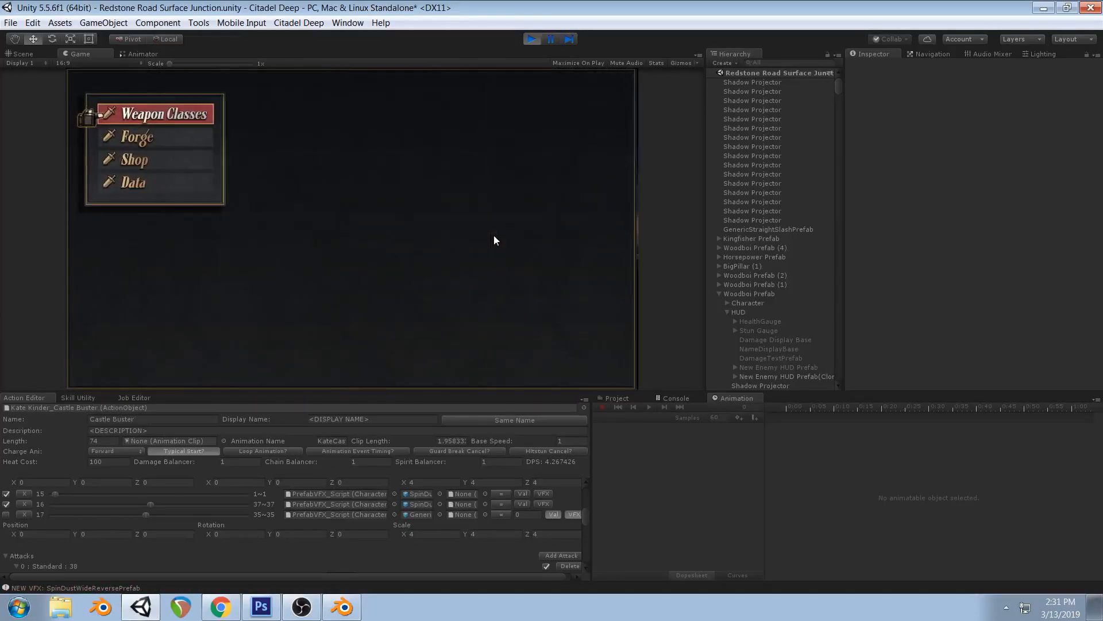
key(Return)
key(Up)
key(Up)
key(Return)
key(Down)
key(Up)
key(Return)
key(Down)
key(Down)
key(Down)
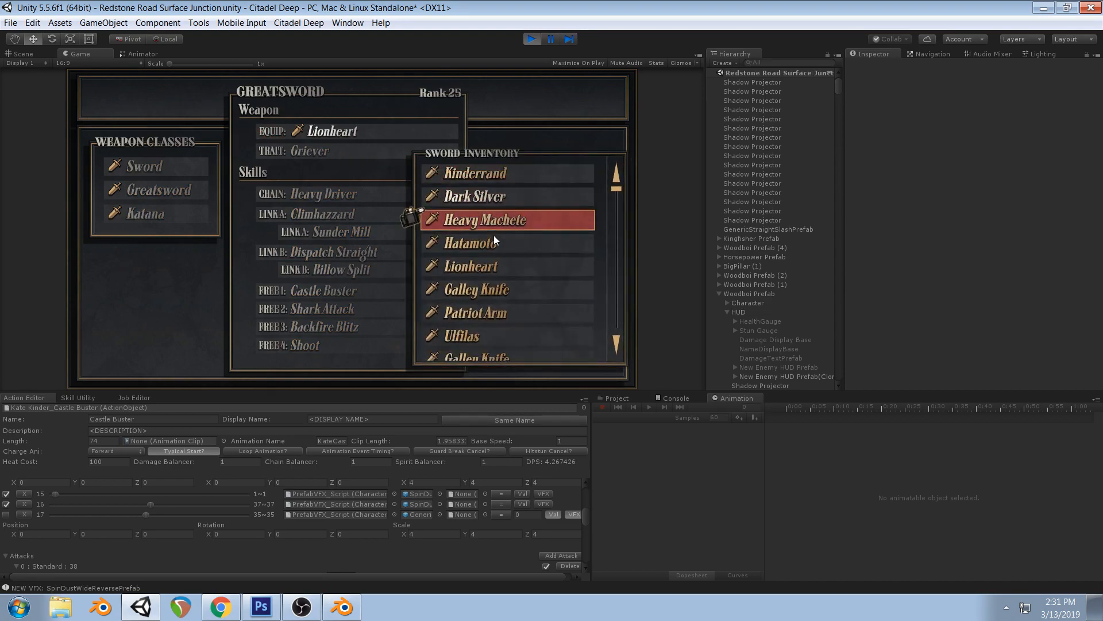
Choose a different weapon for the Greatsword from the sword inventory and close the in-game menu
key(Down)
key(Return)
key(Escape)
key(Escape)
key(Return)
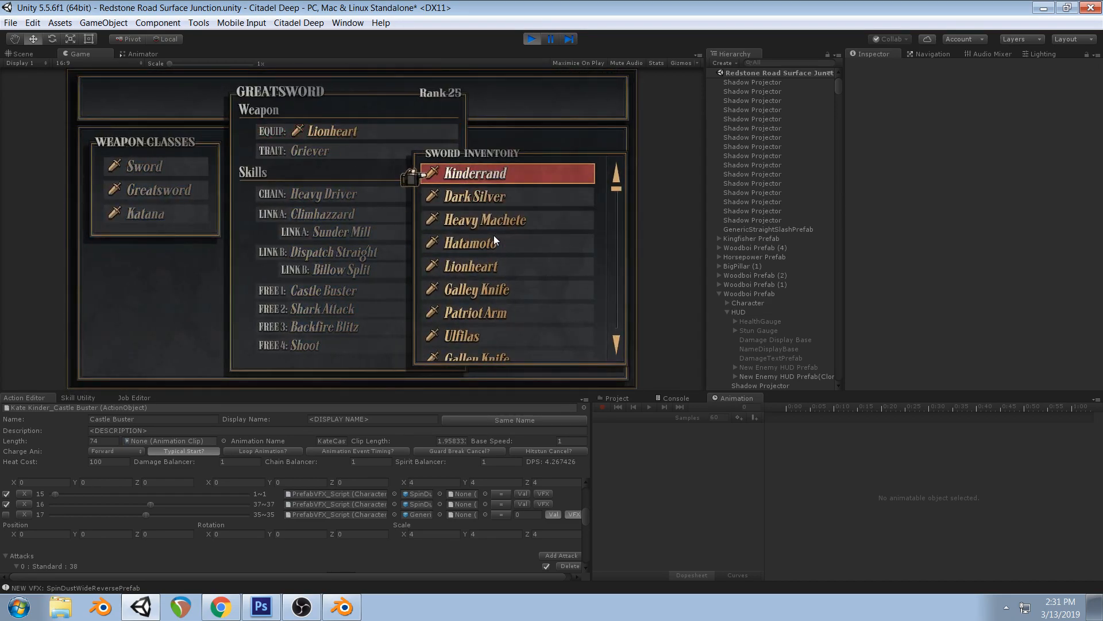
key(Return)
key(Escape)
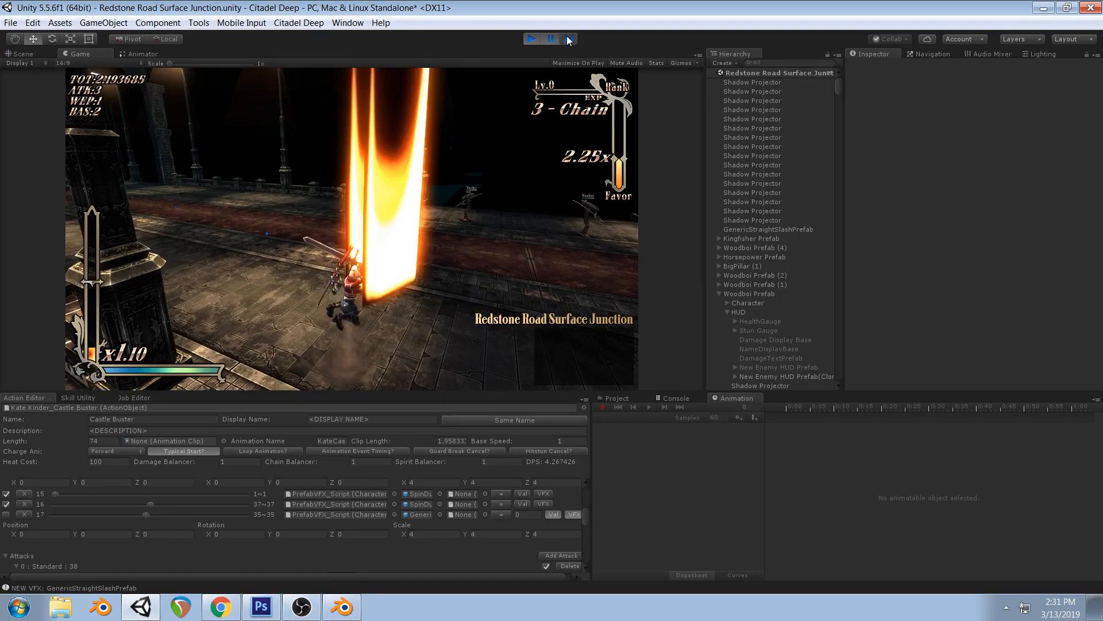
Advance the paused game frame by frame through the fiery straight slash to examine how it fades, and stop the game
click(568, 40)
click(568, 40)
click(568, 41)
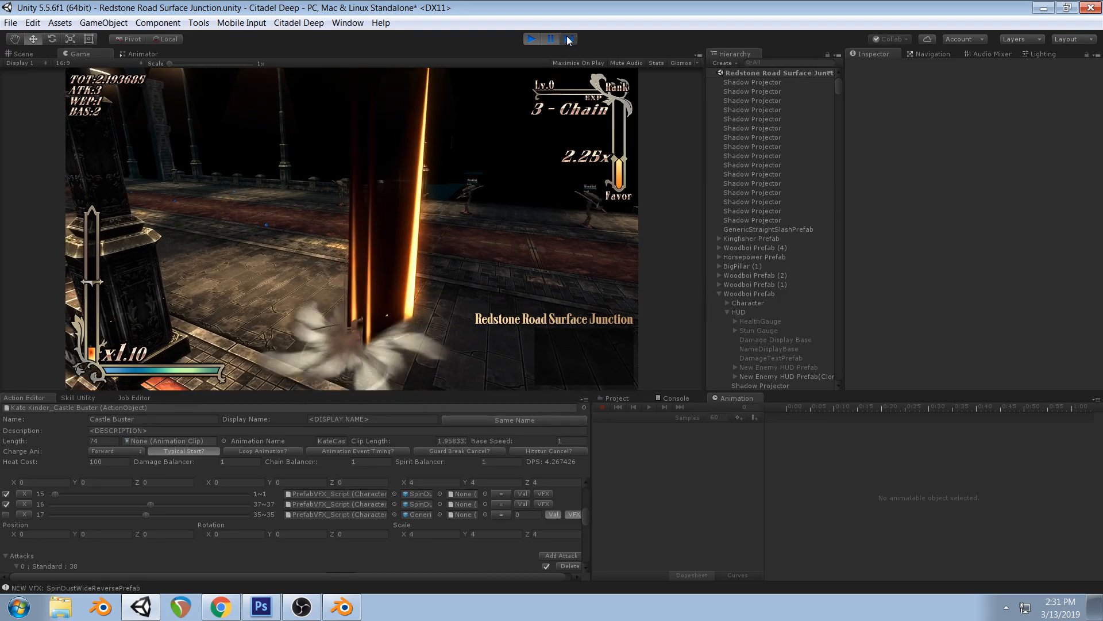
click(567, 41)
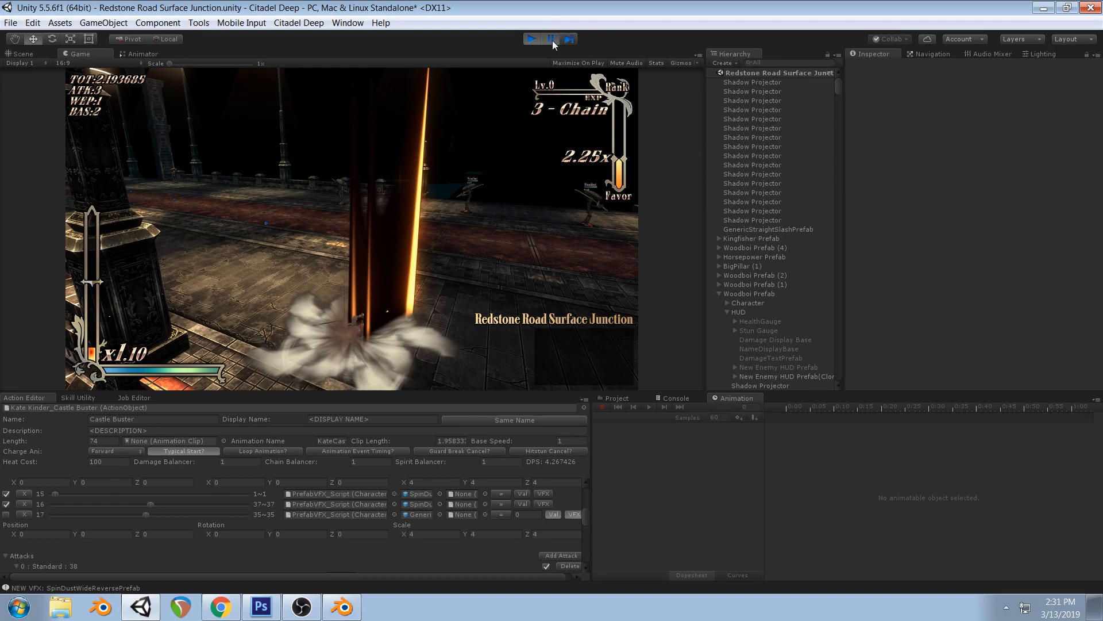
click(574, 40)
click(575, 39)
click(575, 39)
click(575, 39)
click(575, 39)
click(575, 39)
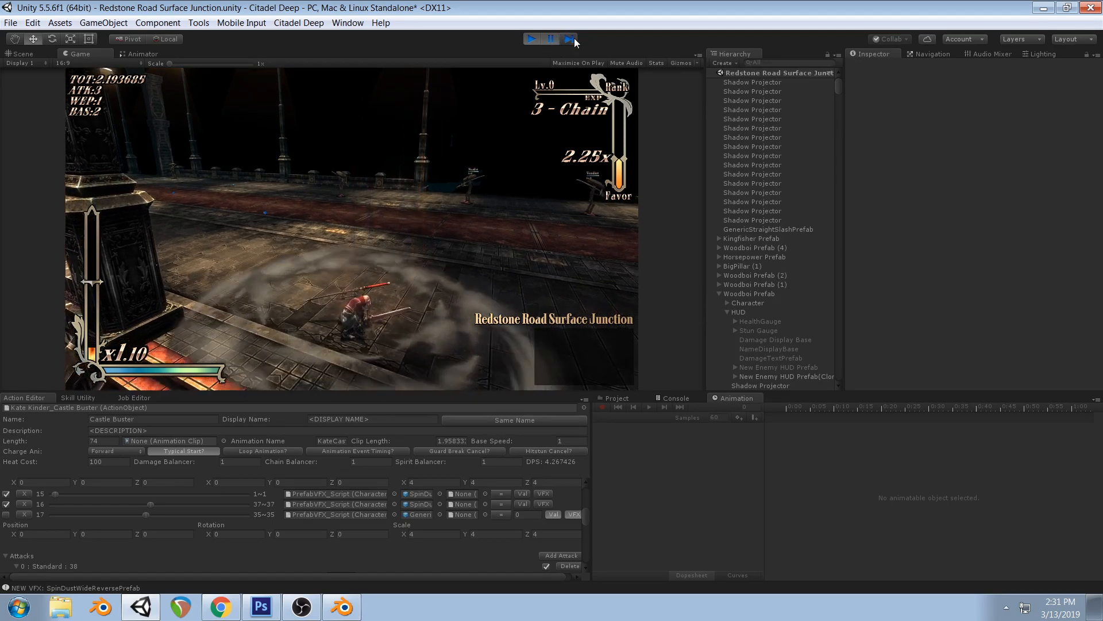
click(550, 43)
click(535, 41)
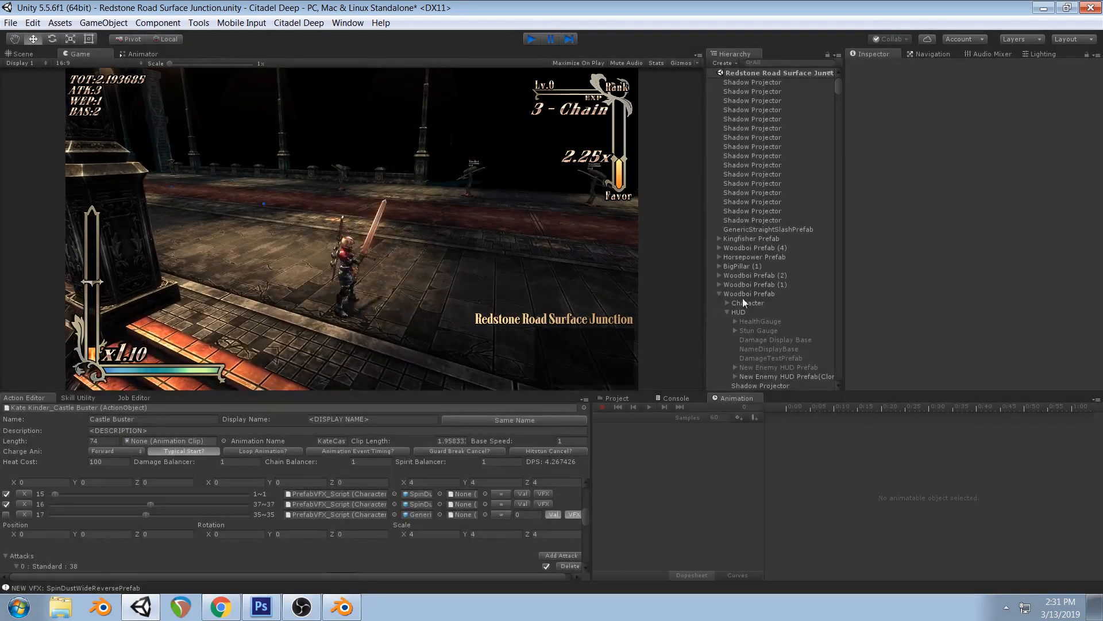
Scrub the slash animation to frames 10 and 15 to examine its ending keyframes, undo any accidental change and end the preview
drag(795, 405, 834, 402)
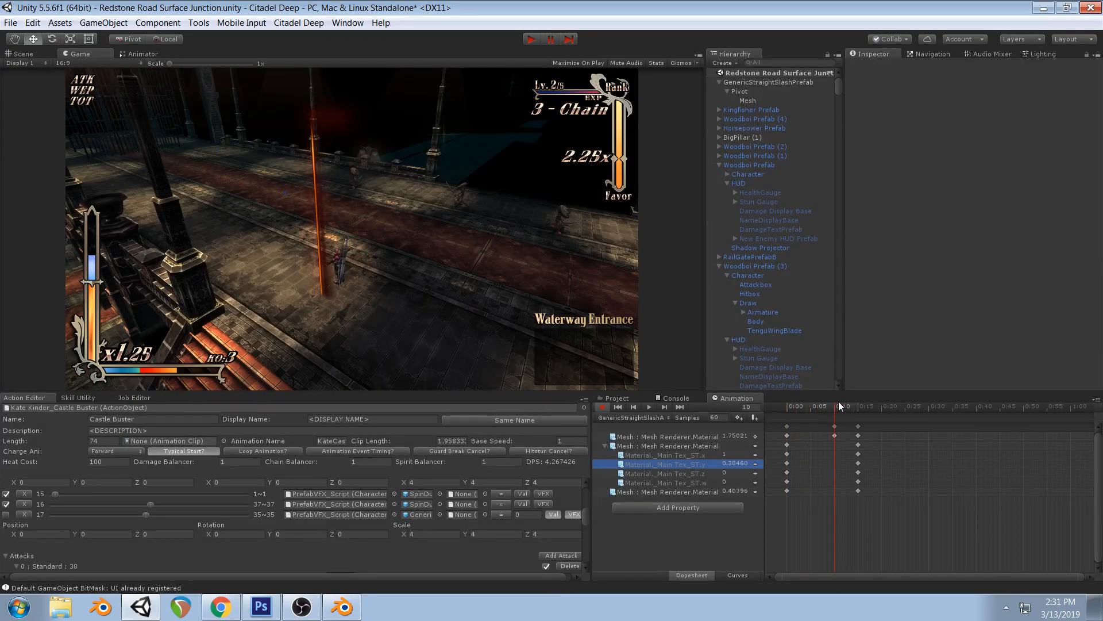
mouse_move(835, 403)
mouse_down()
mouse_move(785, 405)
mouse_move(835, 400)
mouse_up()
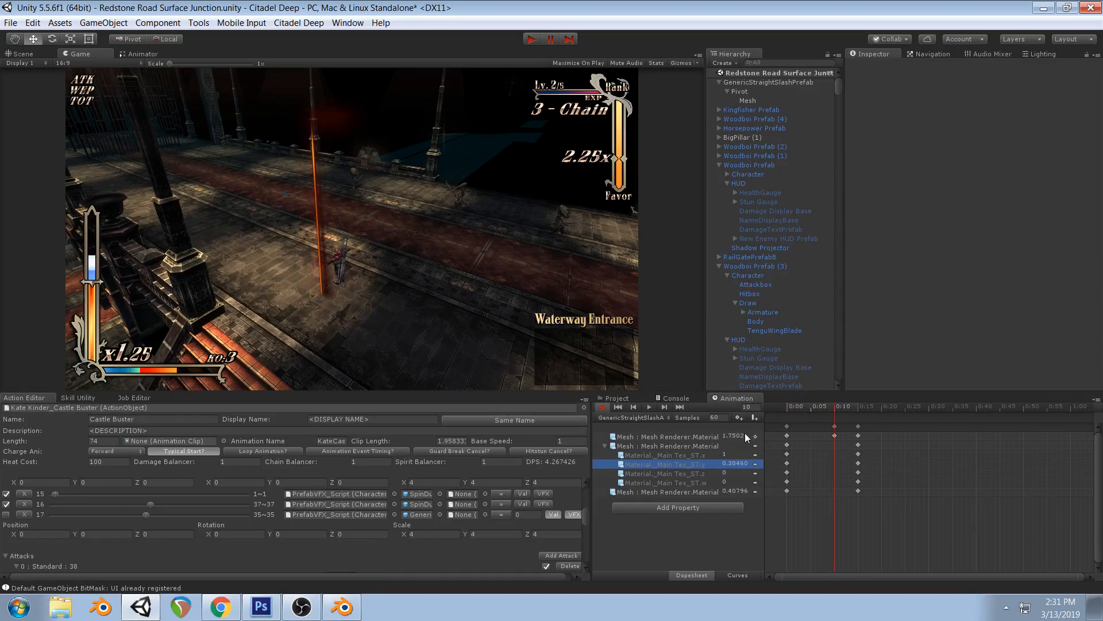
drag(834, 435, 858, 406)
key(ctrl+z)
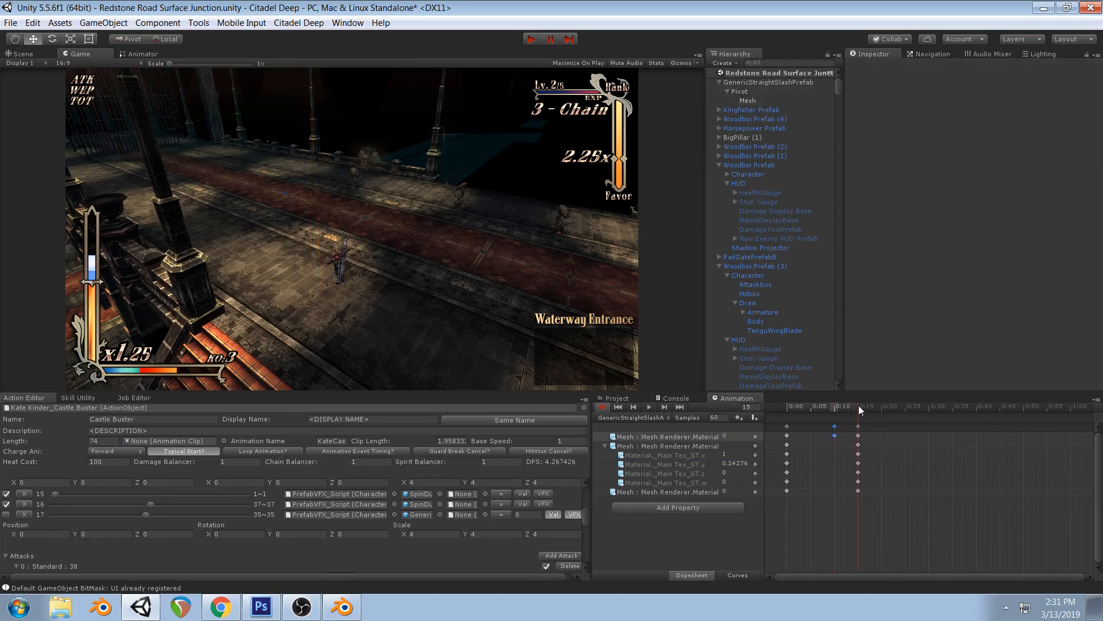
click(603, 406)
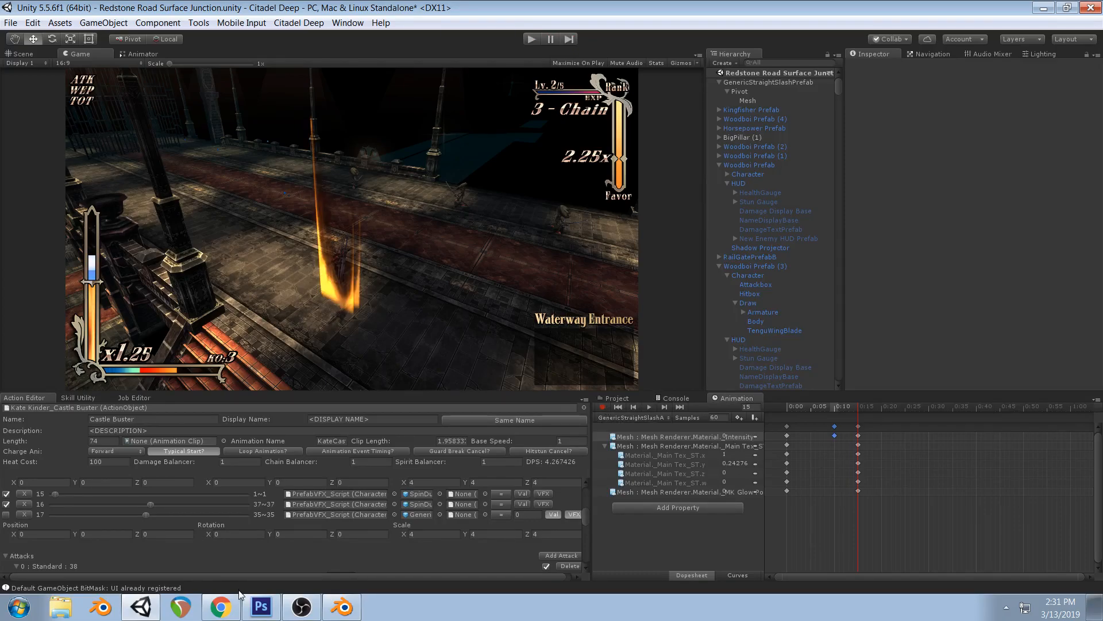
Run the game, pause it during a dash attack and advance frame by frame to examine the attack's effects
click(224, 604)
click(132, 609)
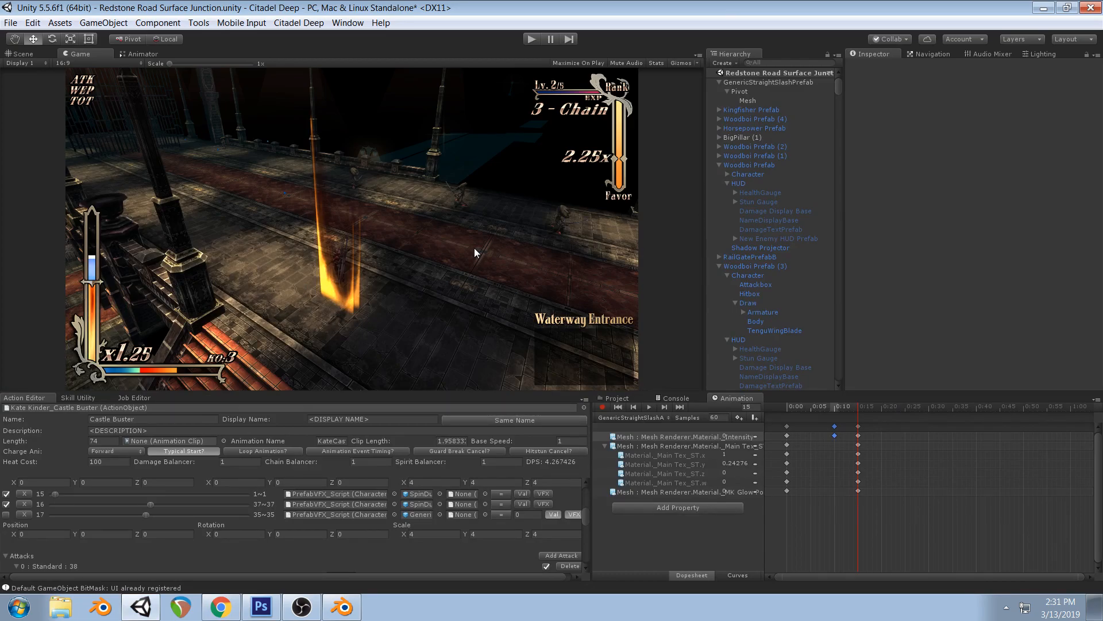
click(538, 38)
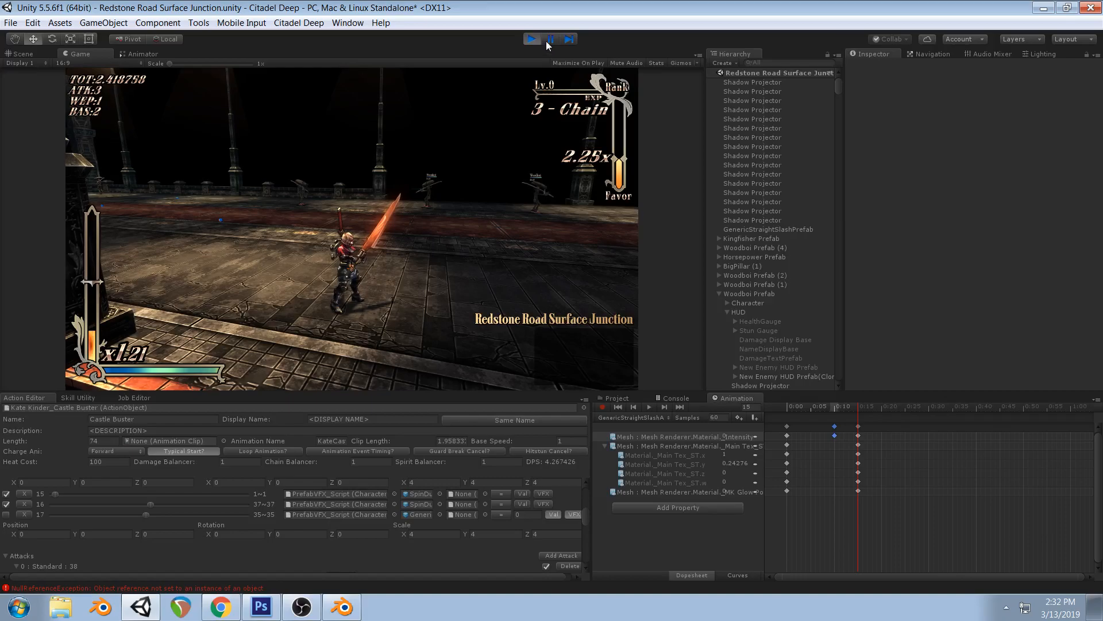
click(551, 40)
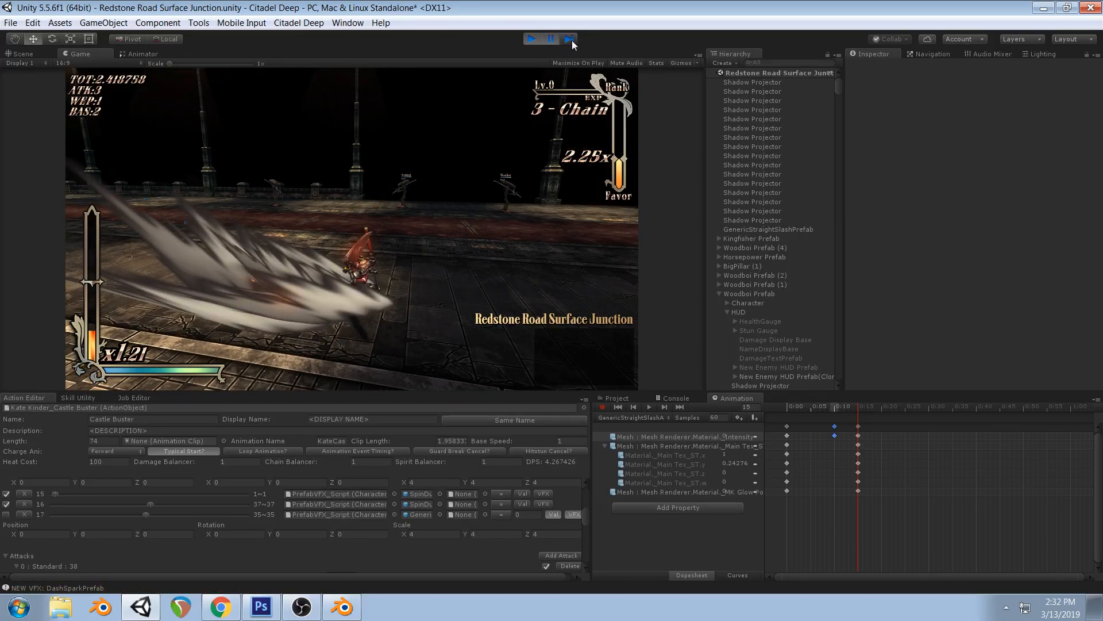
click(570, 39)
click(569, 39)
click(570, 39)
click(569, 39)
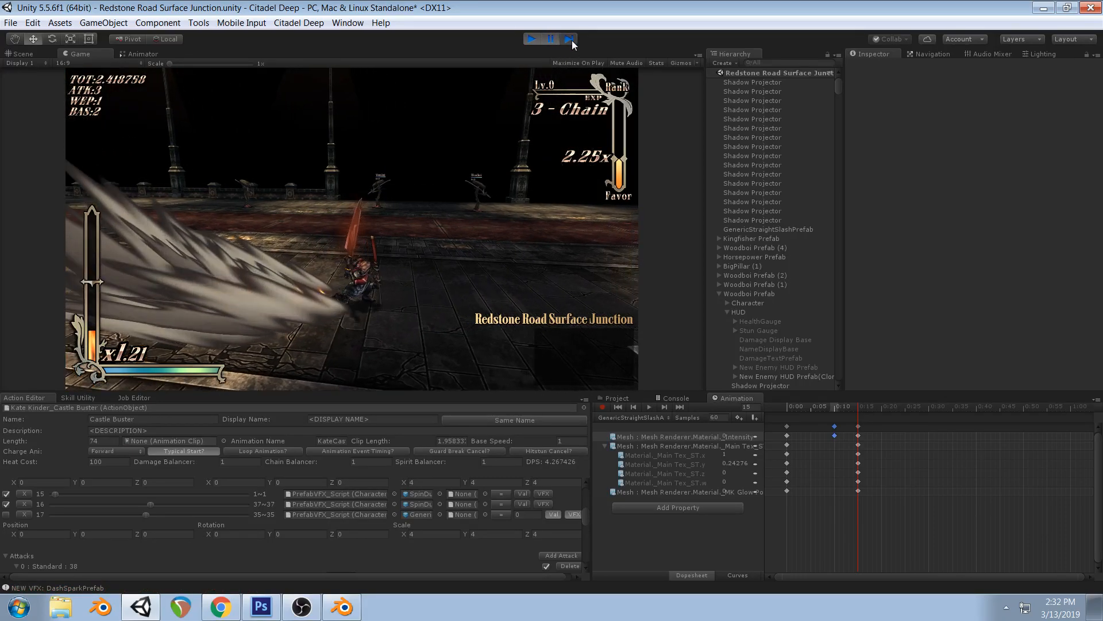
click(571, 41)
click(571, 40)
click(571, 41)
click(571, 41)
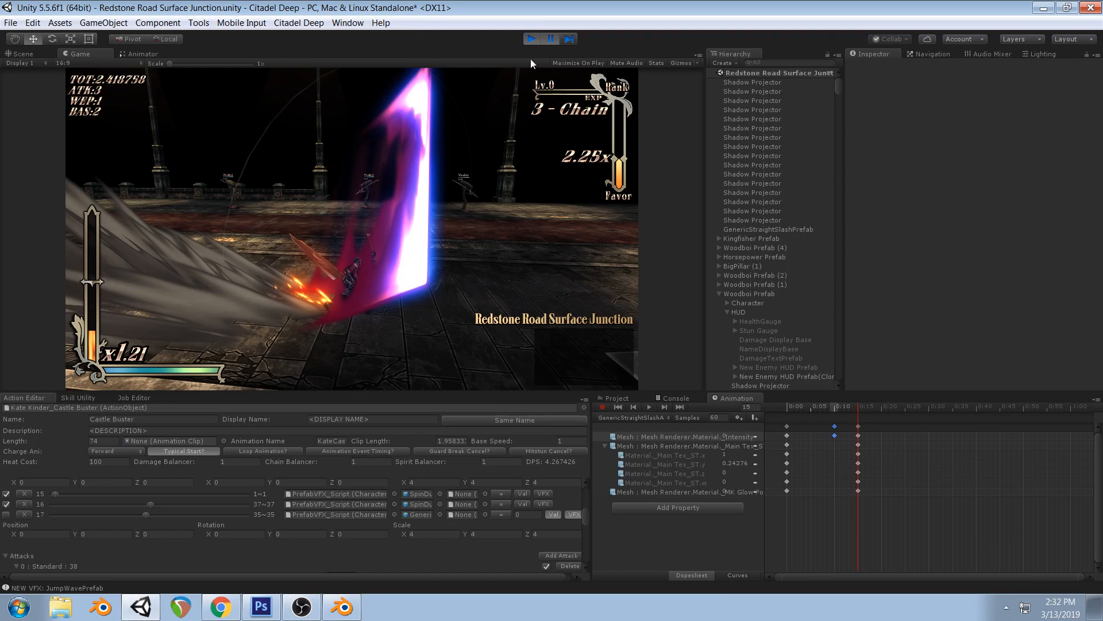
Advance frame by frame through the purple wave slash and the jump that follows, and resume the game
click(570, 41)
click(570, 42)
click(570, 41)
click(570, 41)
click(570, 42)
click(570, 41)
click(570, 42)
click(570, 41)
click(571, 42)
click(570, 41)
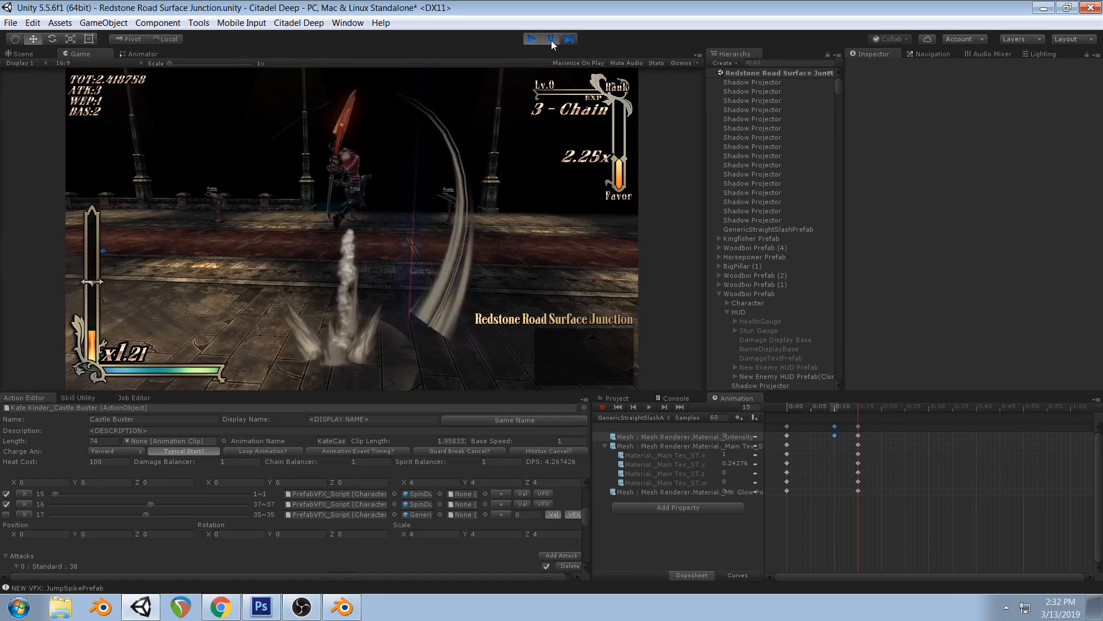
click(552, 39)
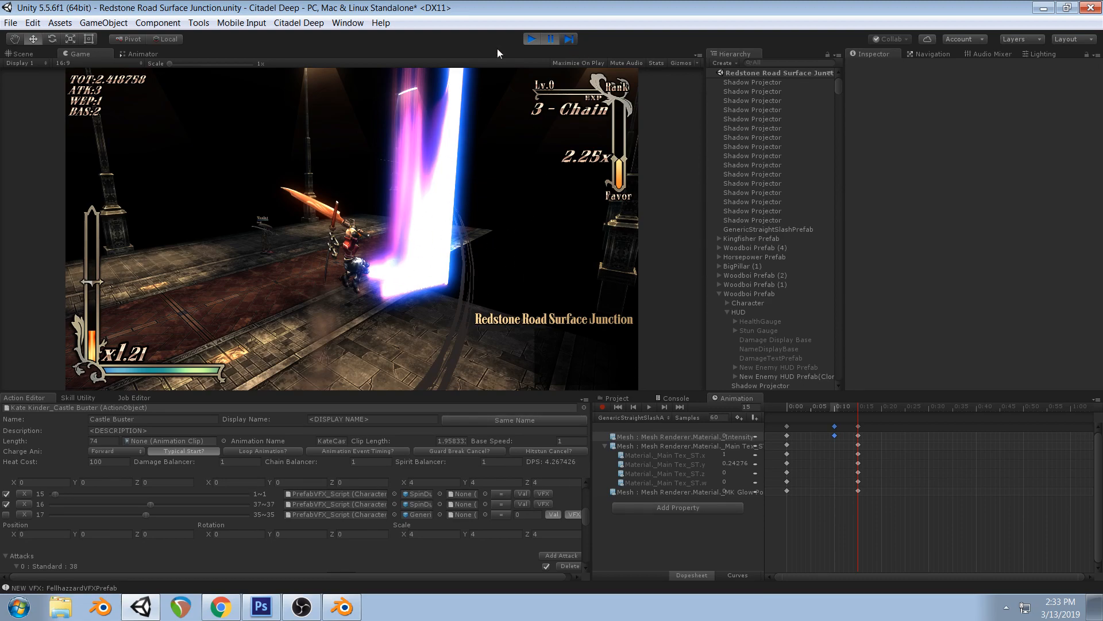
Advance the paused game frame by frame to examine how the tall blue and purple straight slash narrows
click(569, 42)
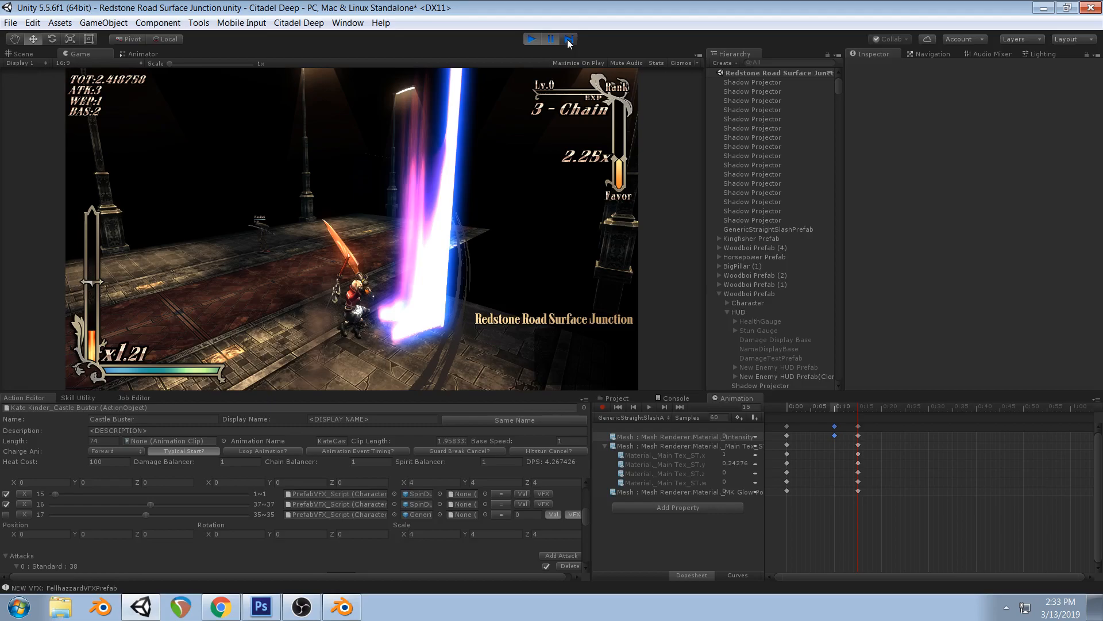
click(569, 41)
click(569, 41)
click(569, 41)
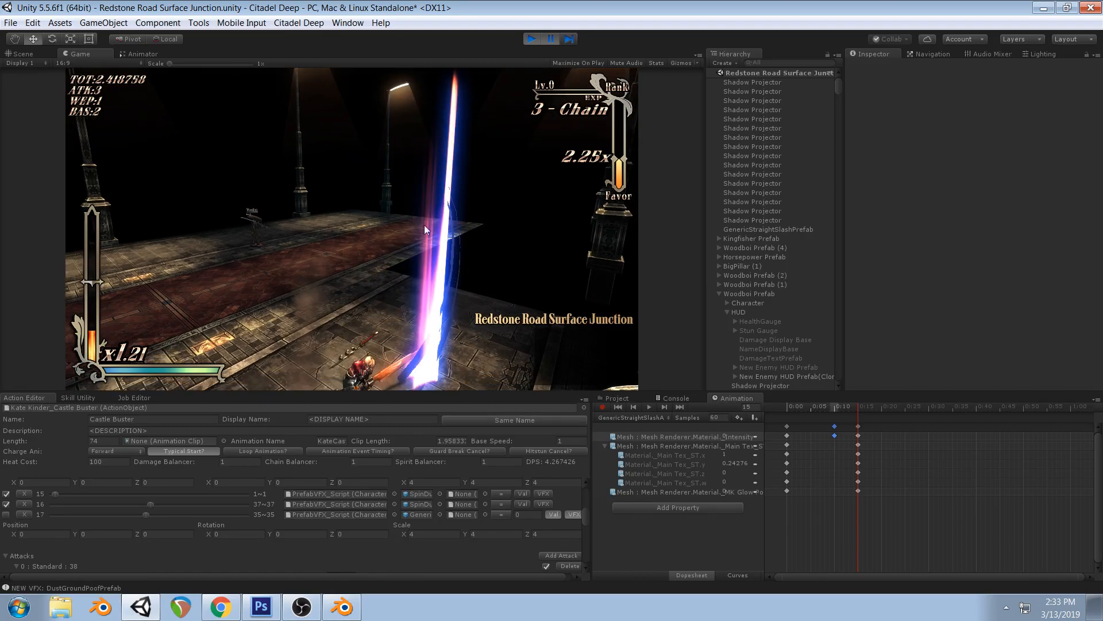
click(569, 39)
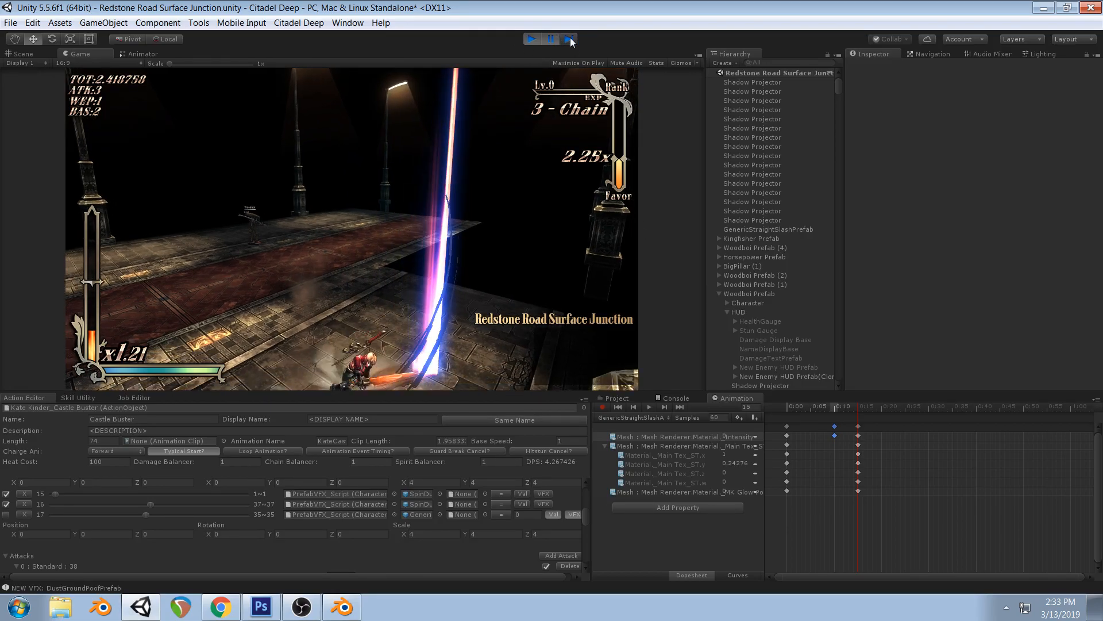
Show the paused slash in the Scene view and examine it from another angle
click(15, 55)
alt+drag(340, 154, 277, 198)
right_drag(303, 212, 509, 180)
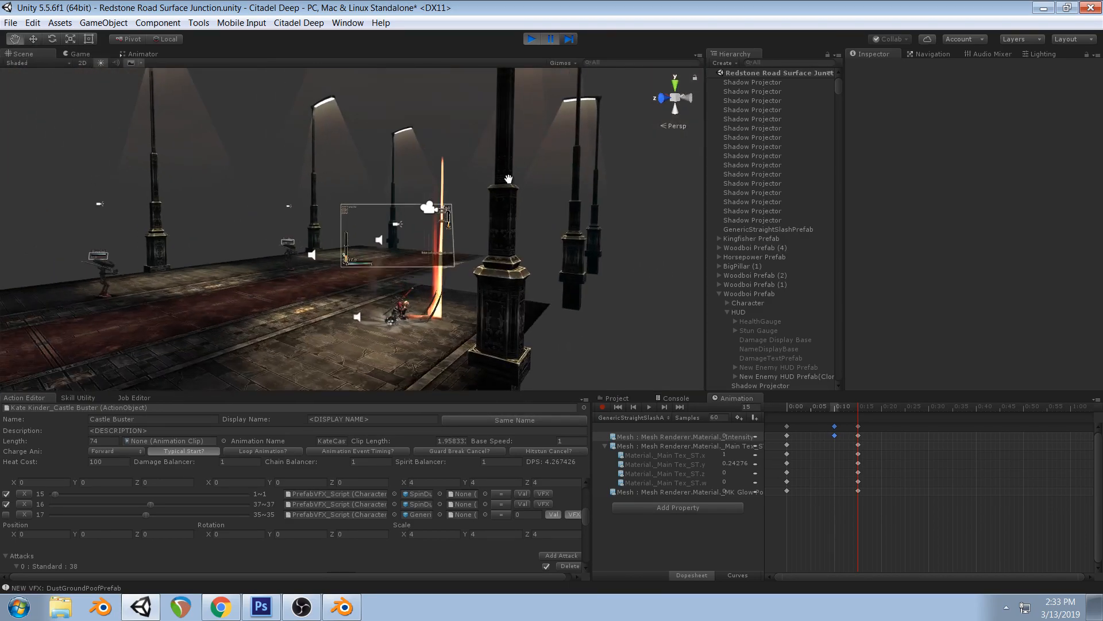
Advance the paused game in the Scene view to examine how the fiery straight slash thins out, and resume the game
click(569, 39)
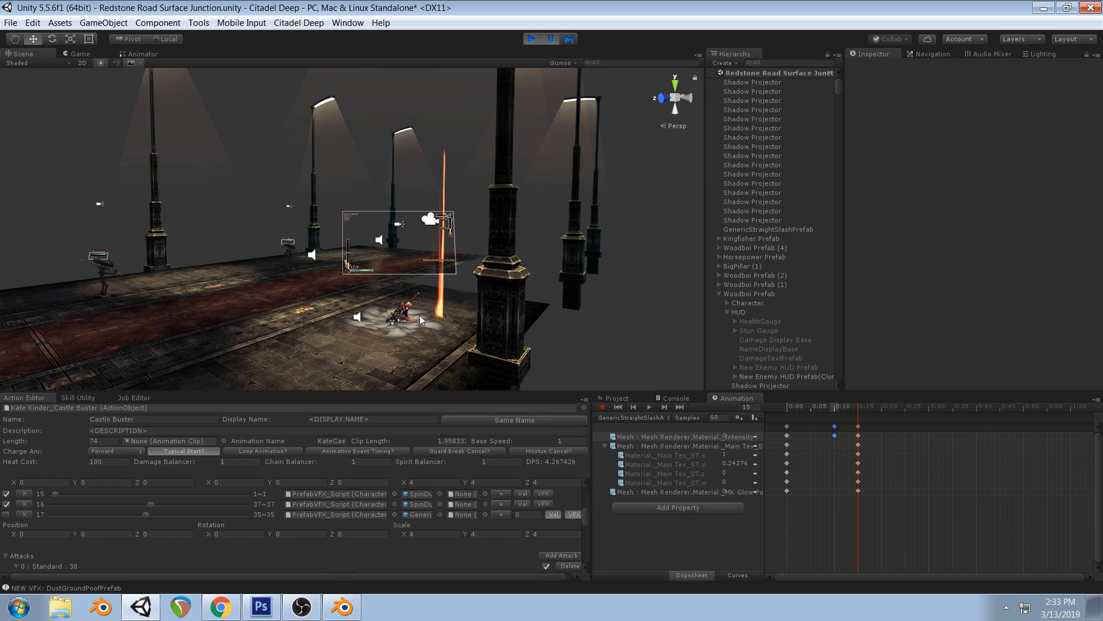
click(572, 47)
click(572, 46)
click(572, 45)
double_click(549, 44)
click(550, 43)
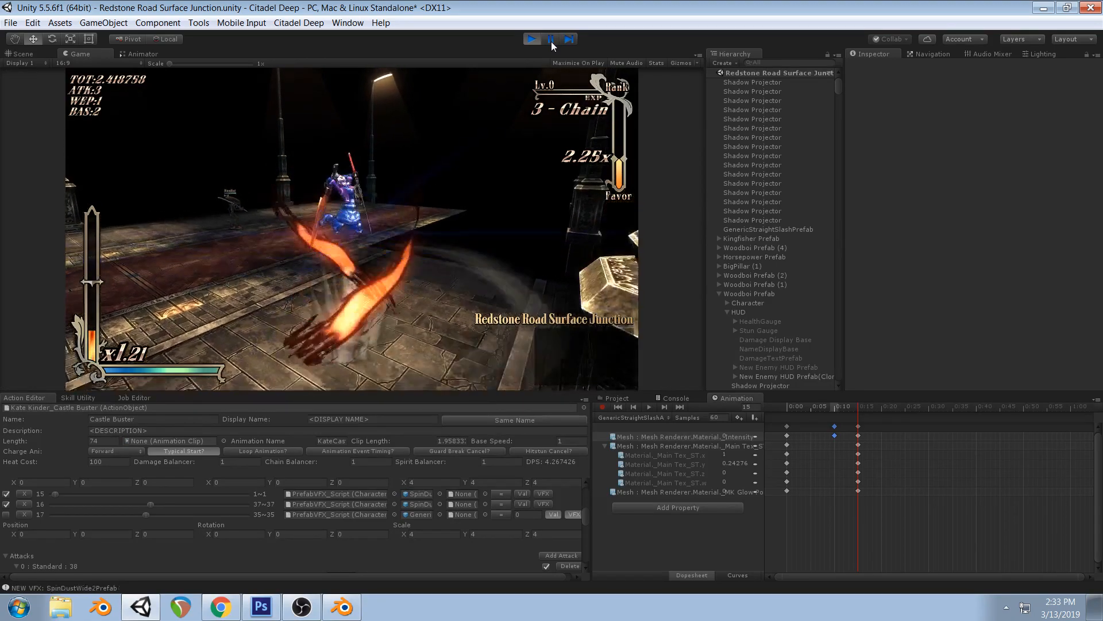
Pause the game during the leaping attack and advance frame by frame in the Game view through the jump's descent
click(551, 40)
click(73, 54)
click(567, 42)
click(567, 43)
click(567, 43)
click(567, 43)
click(567, 43)
click(567, 42)
click(567, 43)
click(567, 42)
click(567, 43)
click(567, 43)
click(567, 42)
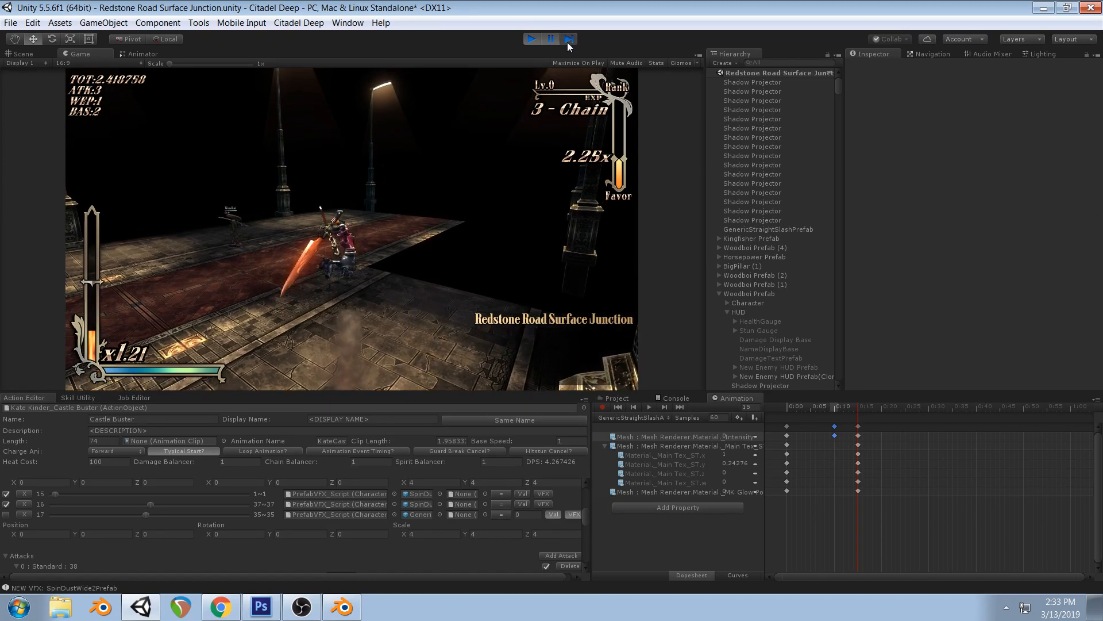
Advance frame by frame through the landing to examine how the tall straight slash appears and narrows, and resume the game
click(567, 43)
click(568, 43)
click(567, 42)
click(567, 42)
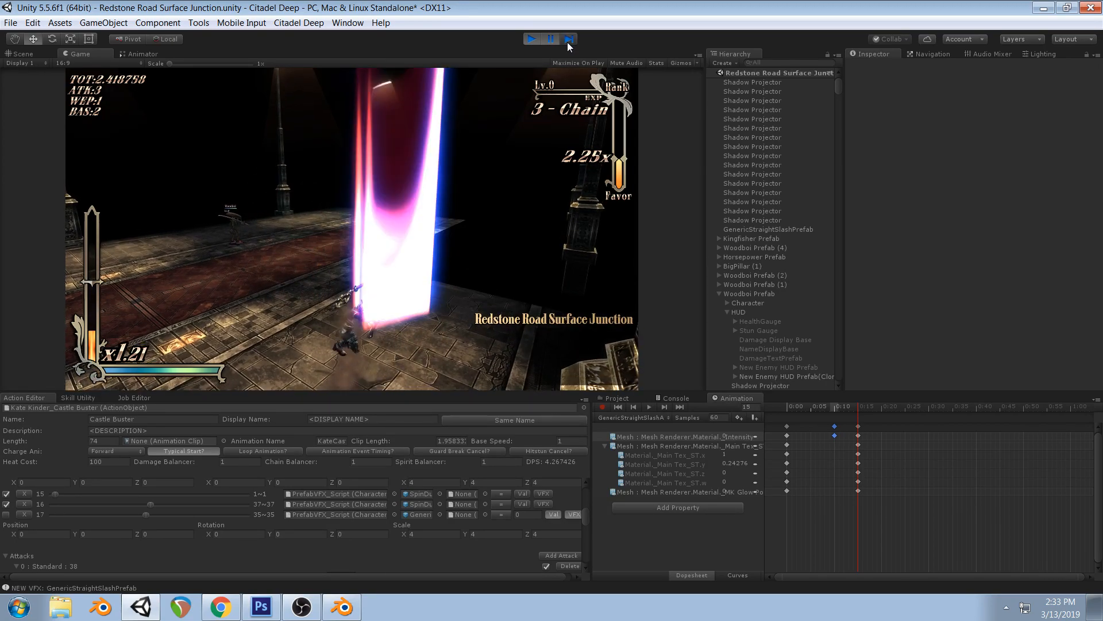
click(567, 42)
click(567, 43)
click(567, 43)
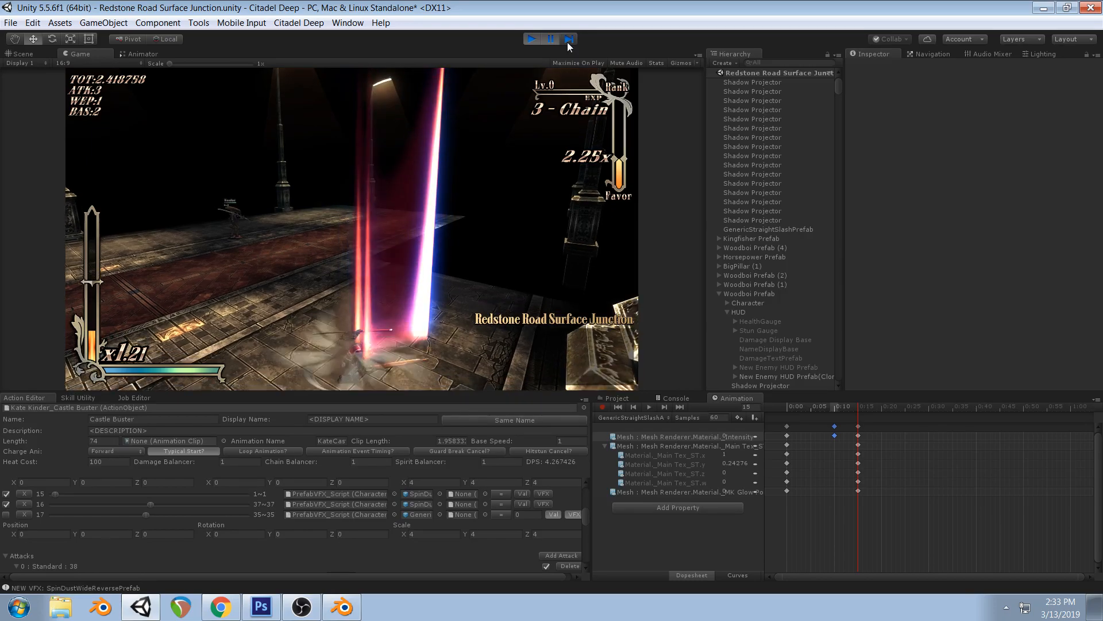
click(567, 42)
click(551, 40)
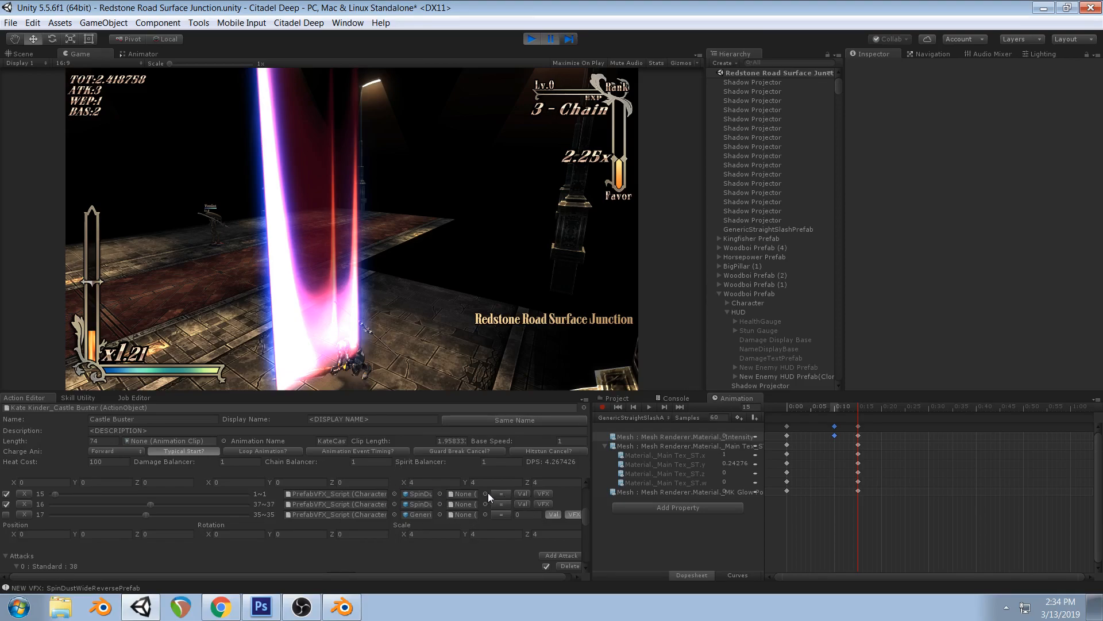
Review the prefab effect events of the Castle Buster action in the Action Editor, and resume the game
scroll(495, 504, up, 3)
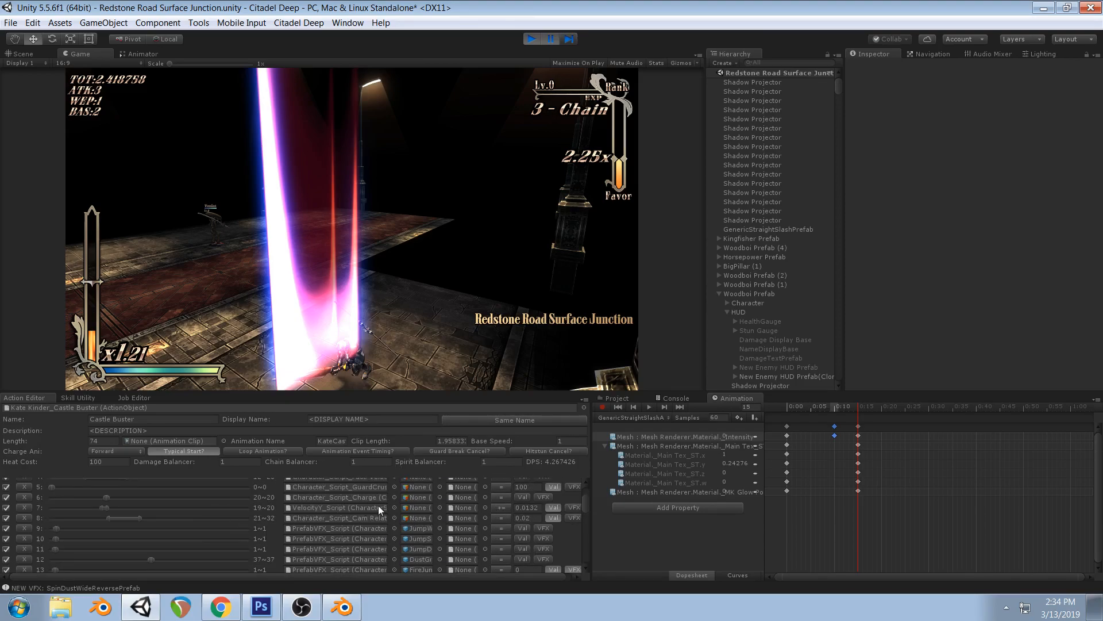
scroll(405, 490, down, 2)
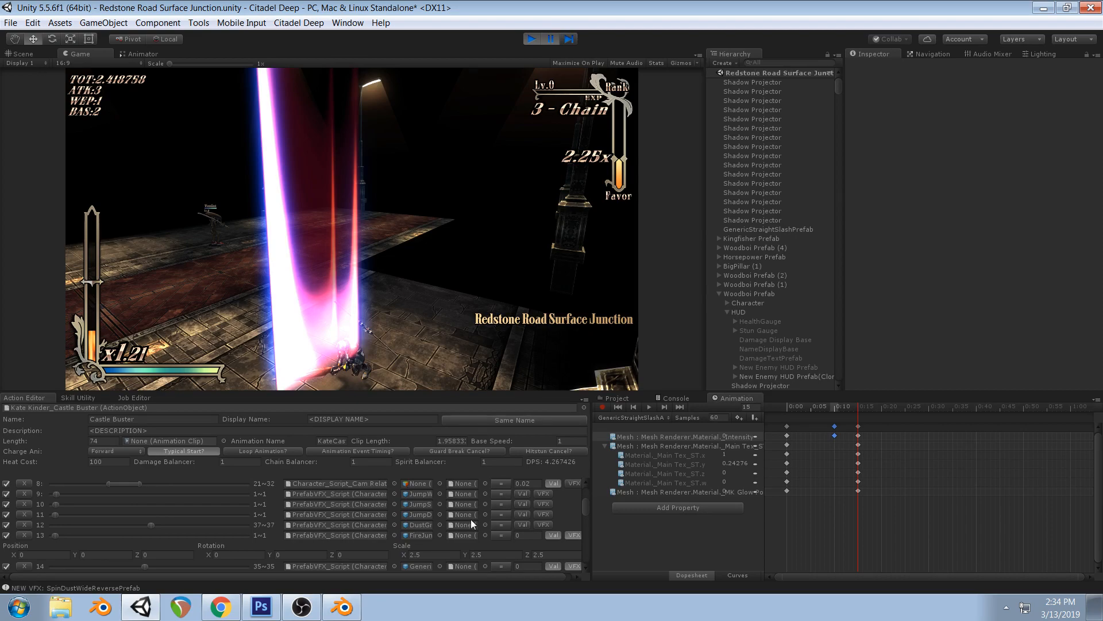
scroll(472, 523, down, 2)
scroll(497, 518, down, 3)
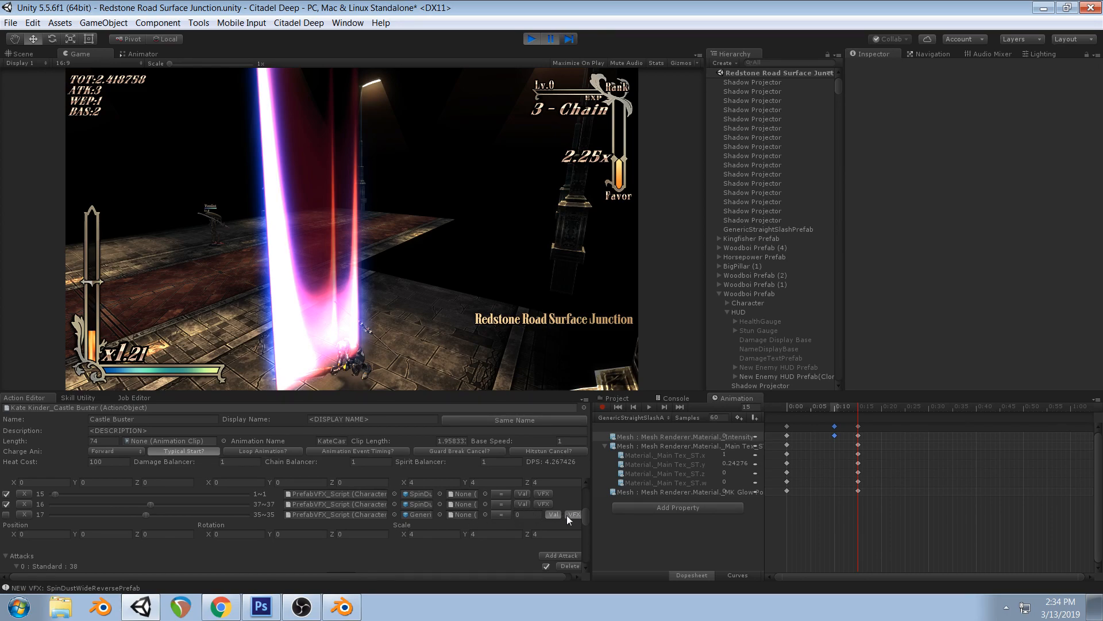
click(524, 515)
click(551, 40)
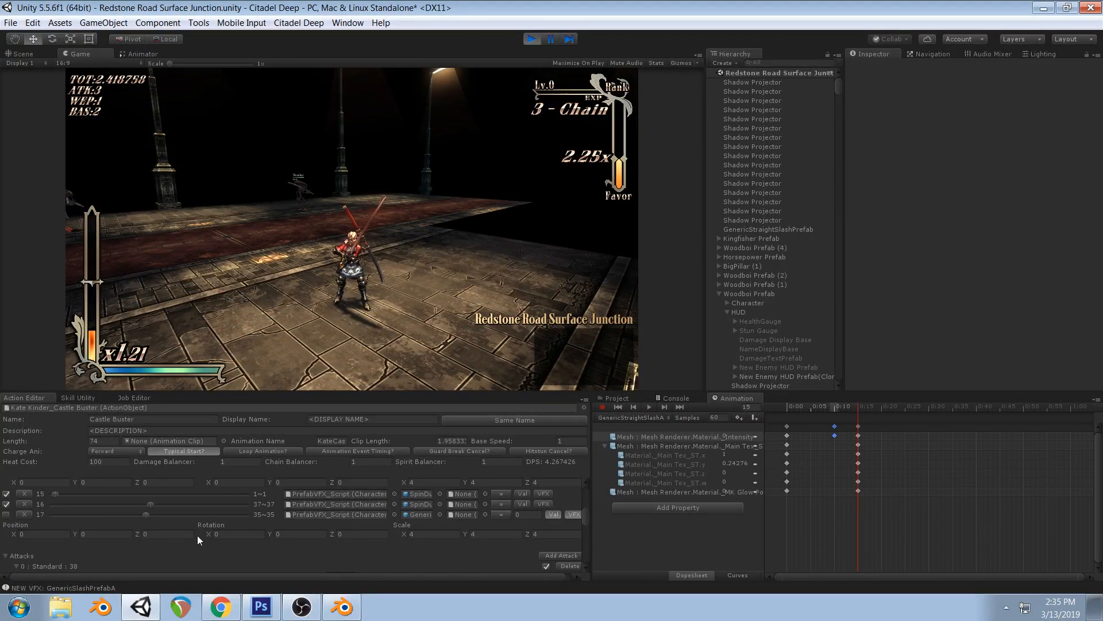
Disable effect event 14 of Castle Buster, test the attack without its slash, and enable the event again
scroll(197, 535, up, 2)
click(419, 498)
click(6, 497)
click(419, 292)
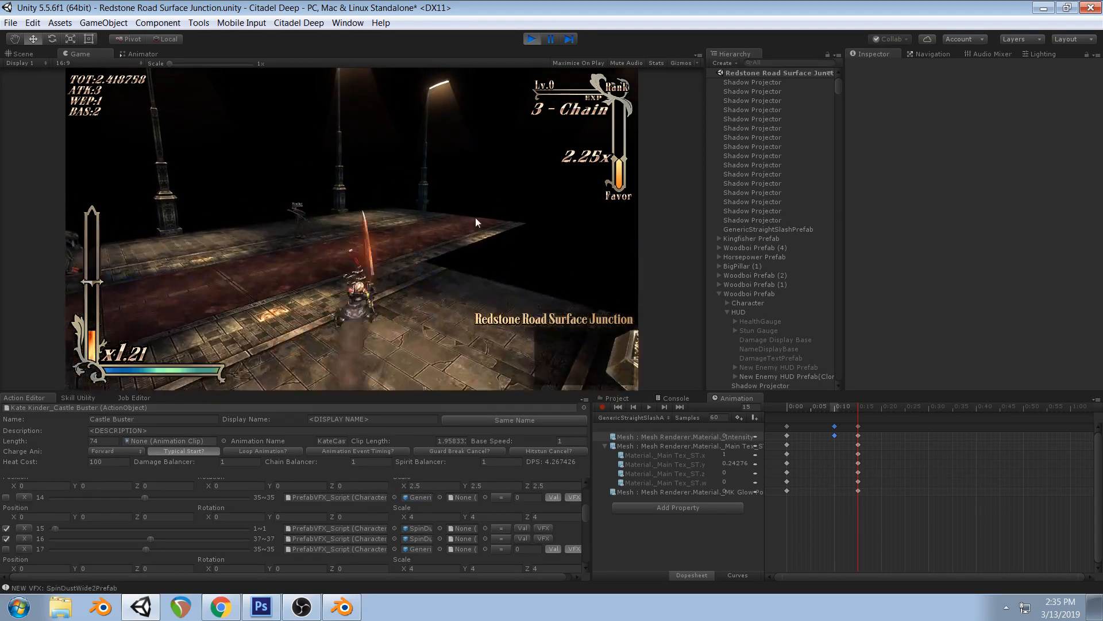
click(5, 497)
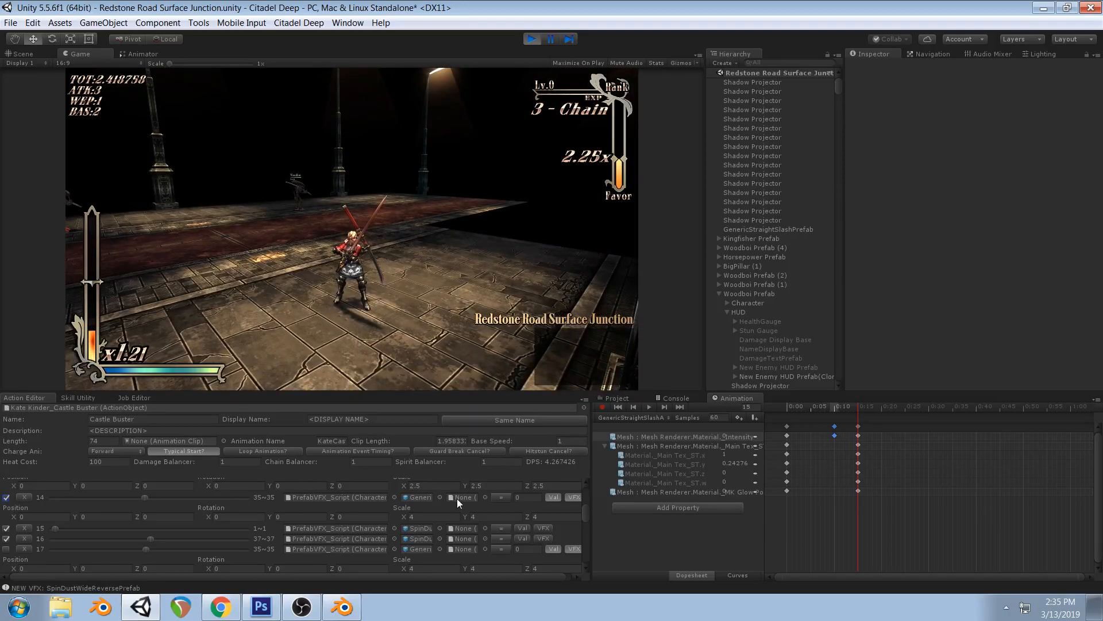
Try a Z position of about 4.02 for effect 14, test the attack in the game, and reset Z to 0
drag(138, 517, 219, 523)
click(405, 316)
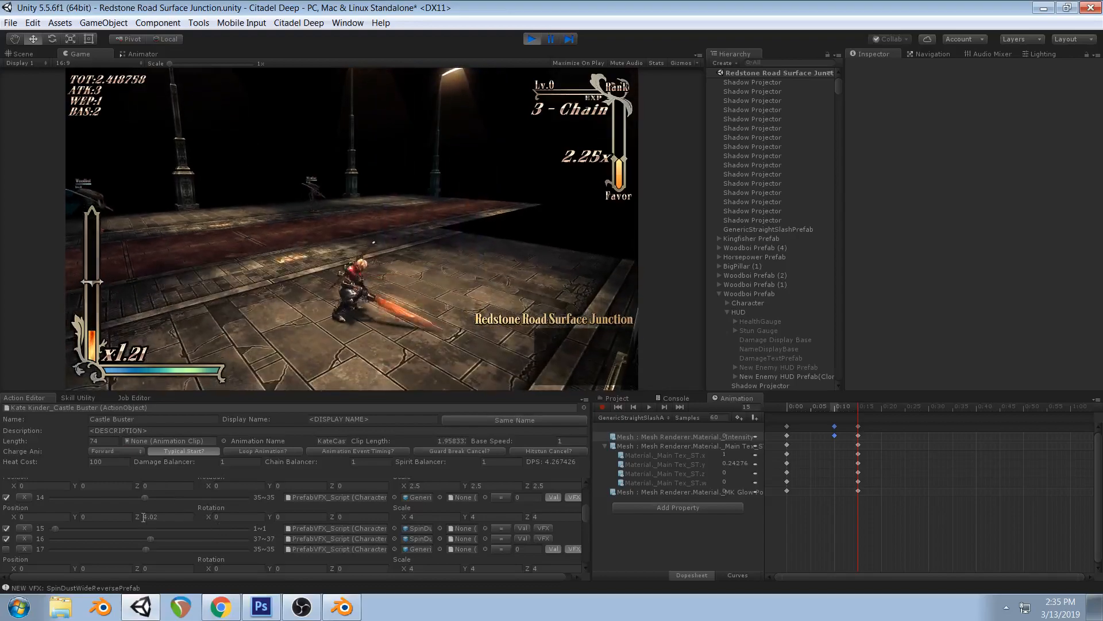
click(161, 516)
double_click(161, 516)
text(0)
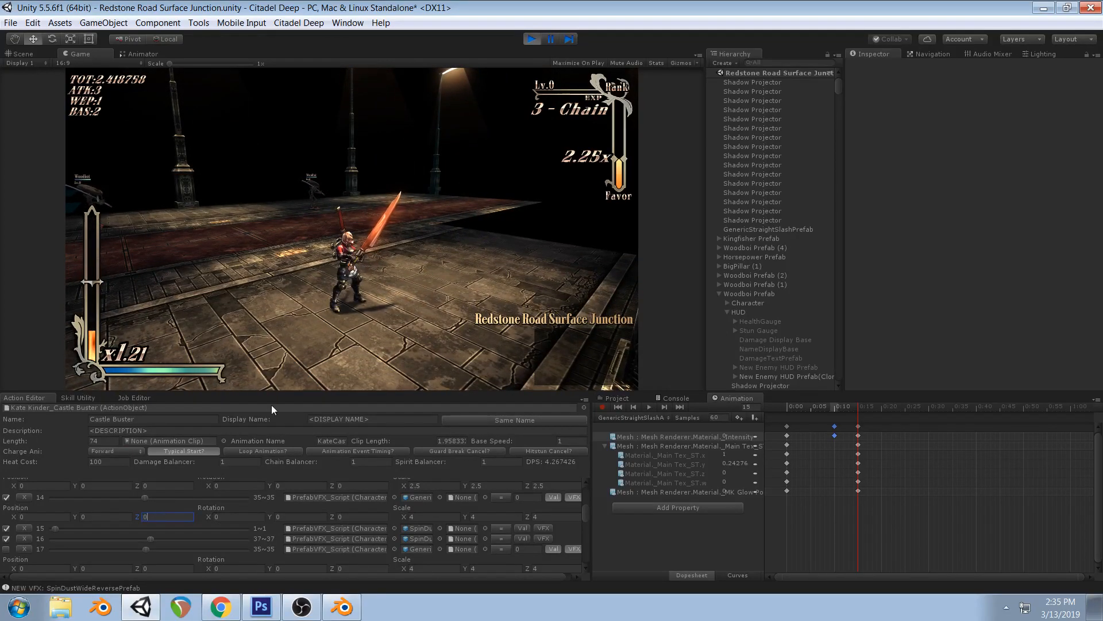
click(265, 354)
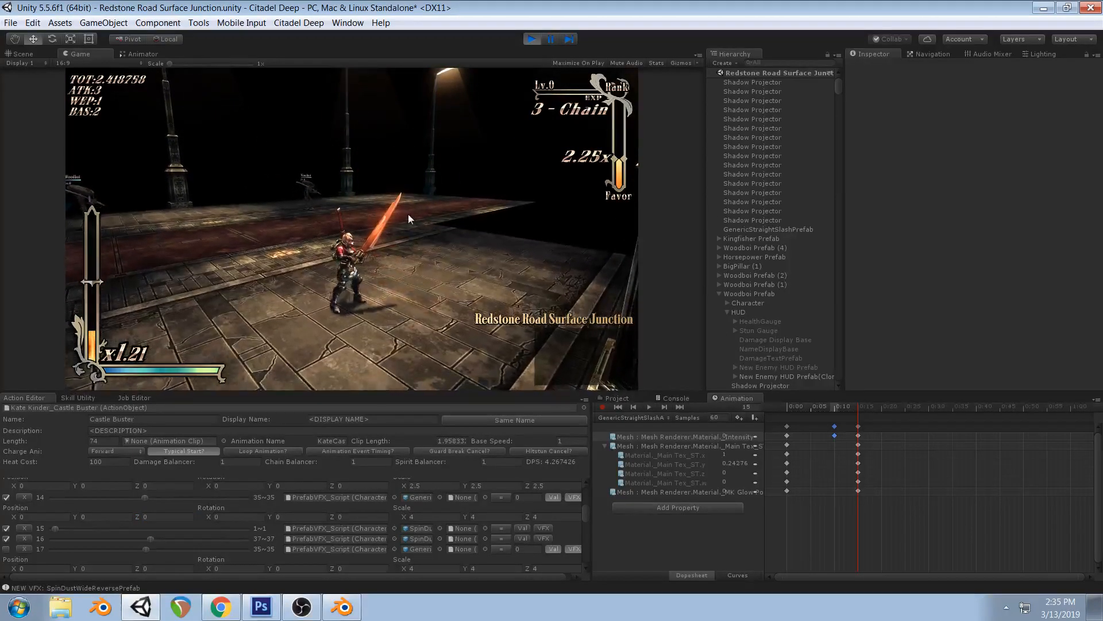
click(385, 274)
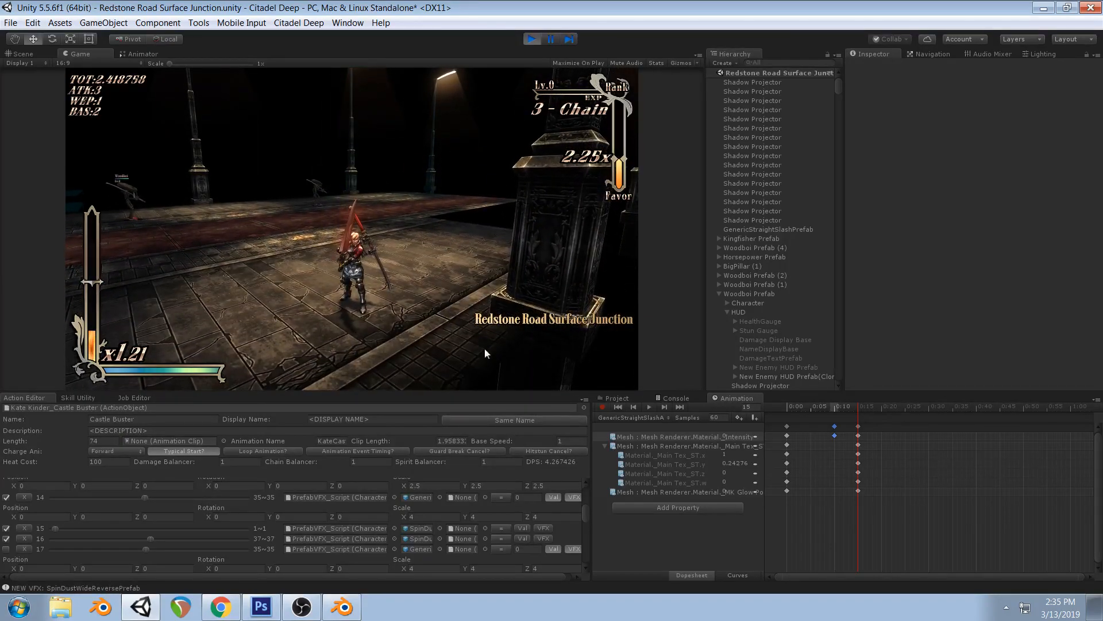
Set effect 14's X scale to 8 and test the wider slash in the game
click(428, 516)
text(8)
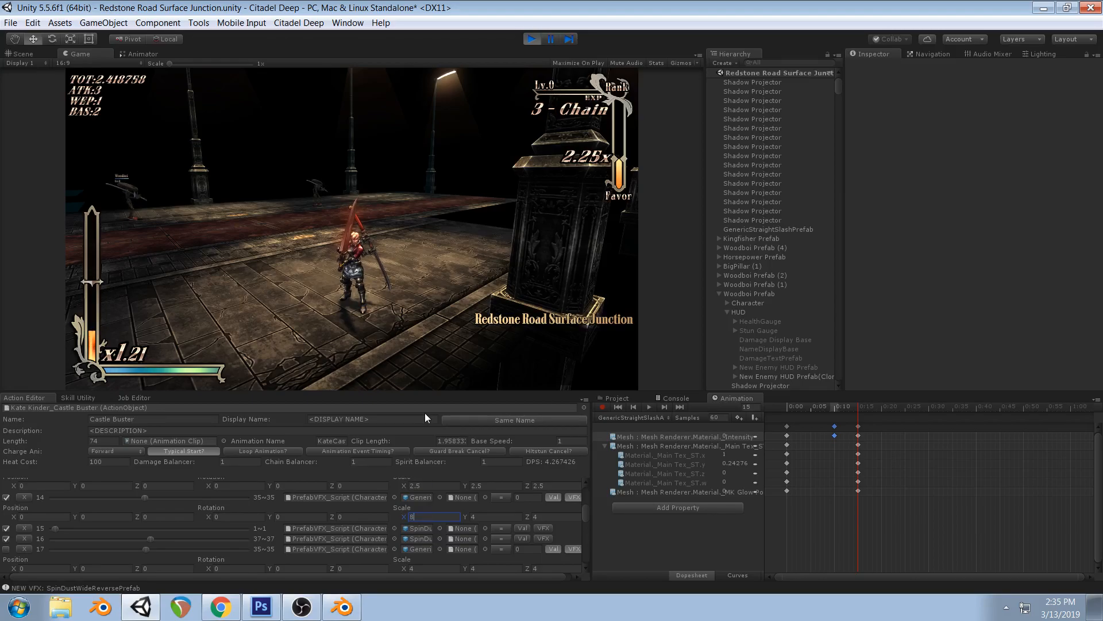
click(431, 202)
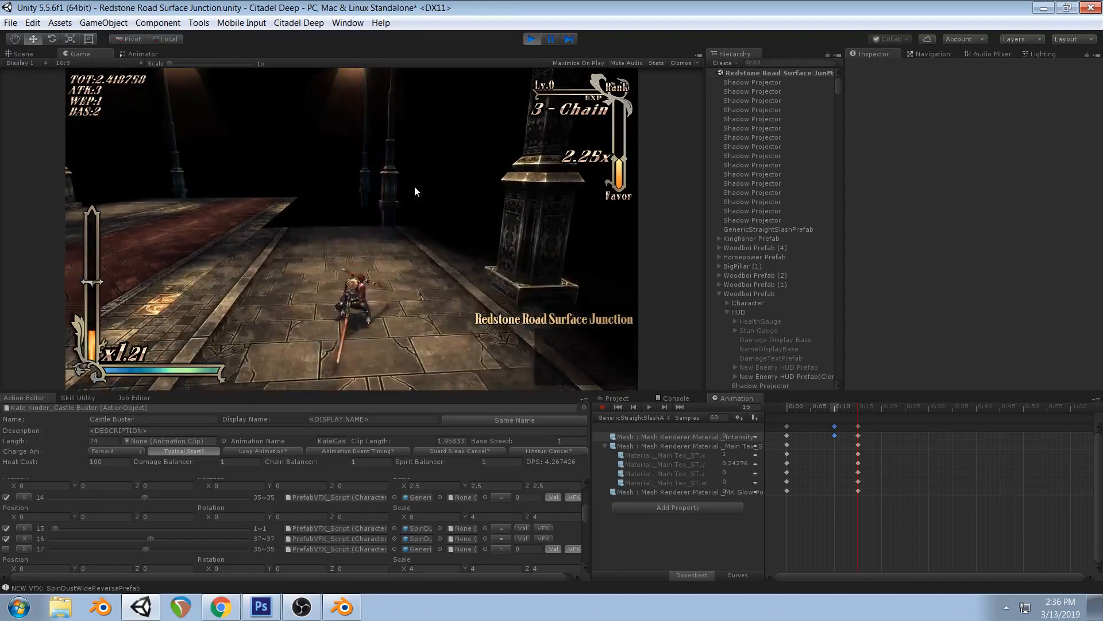
Set effect 14's X scale to 2, test the attack in the game, and restore the X scale to 4
click(424, 518)
text(2)
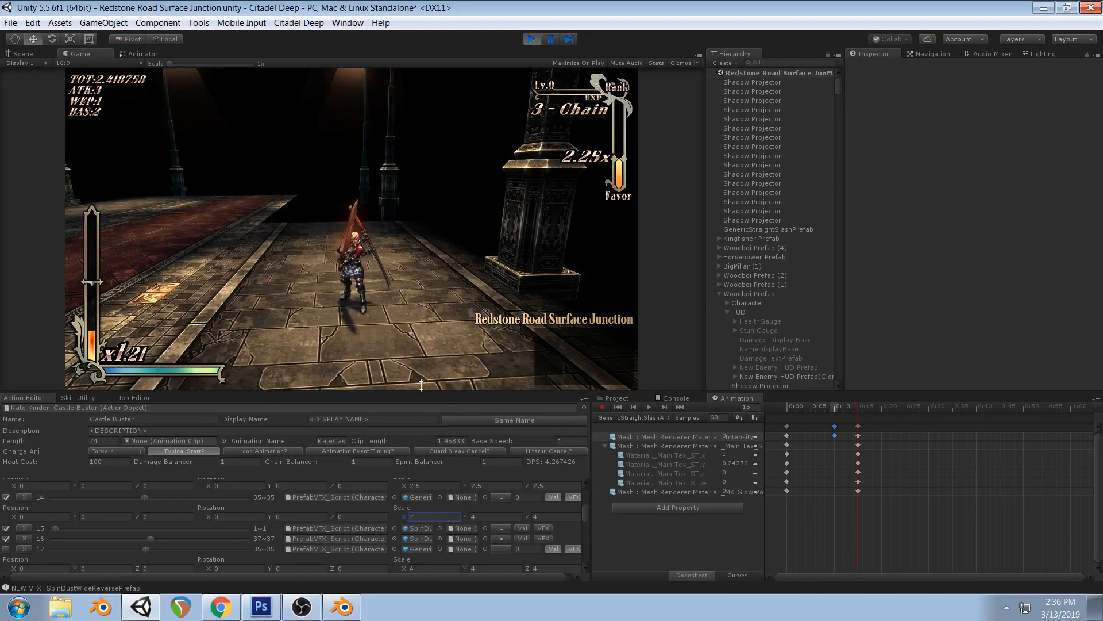
click(453, 258)
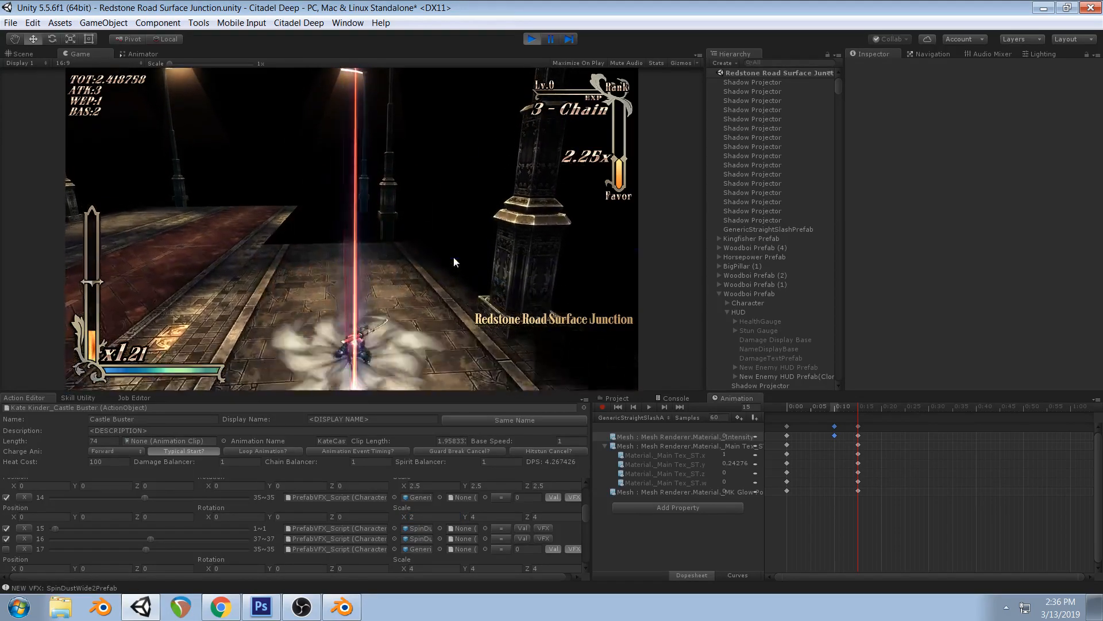
click(425, 517)
text(4)
key(Return)
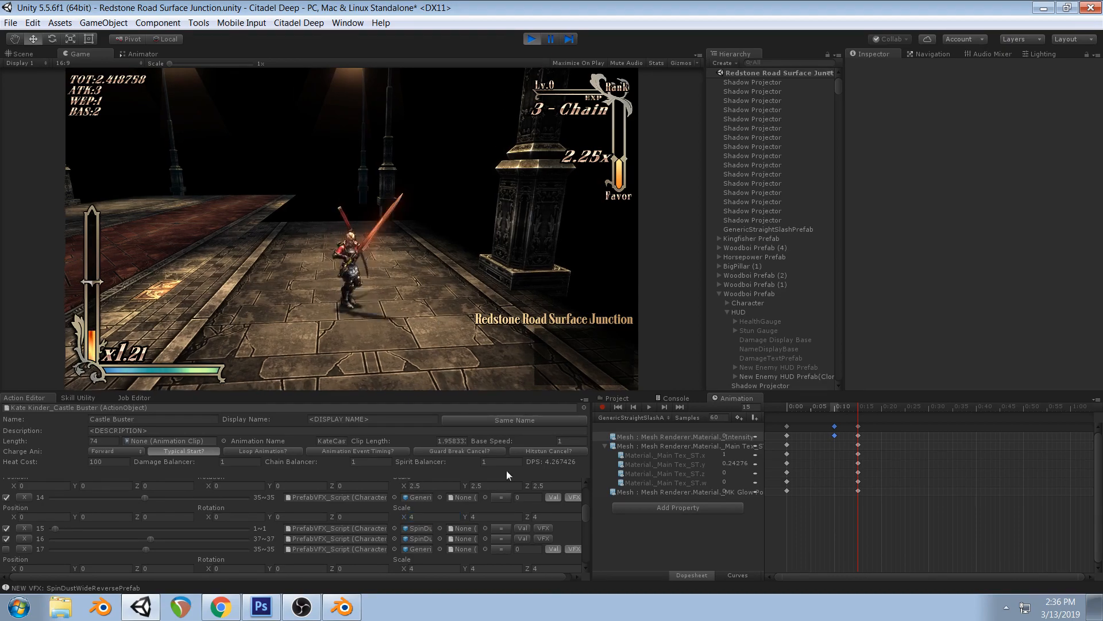
Try a Y scale of 10 for effect 14 in the game, restore it to 4, and test the attack again
click(499, 516)
text(10)
click(462, 345)
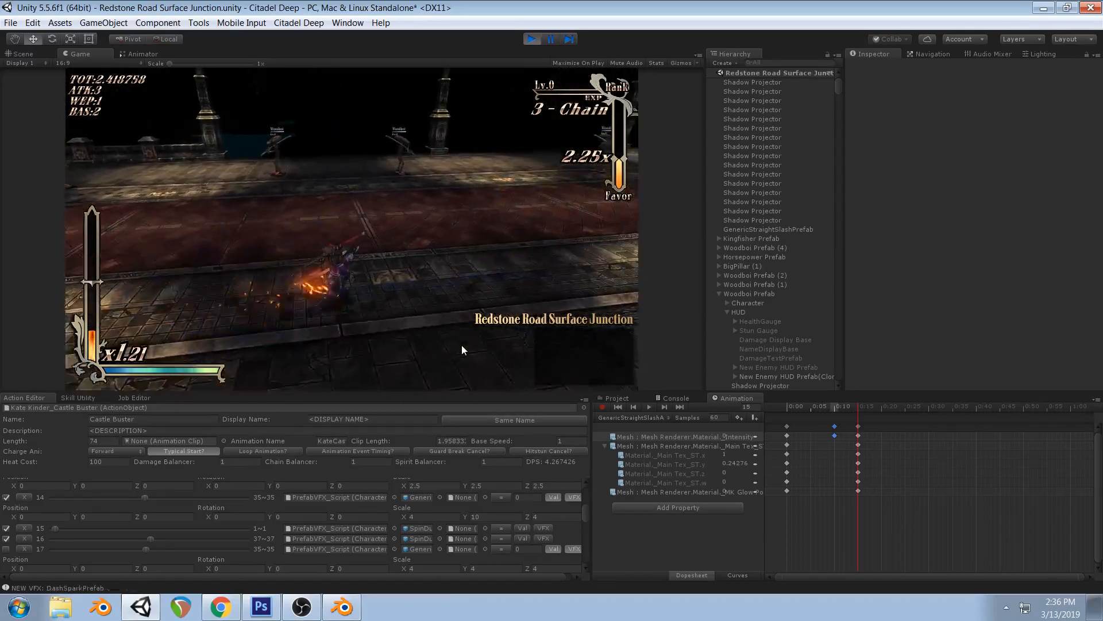
click(487, 518)
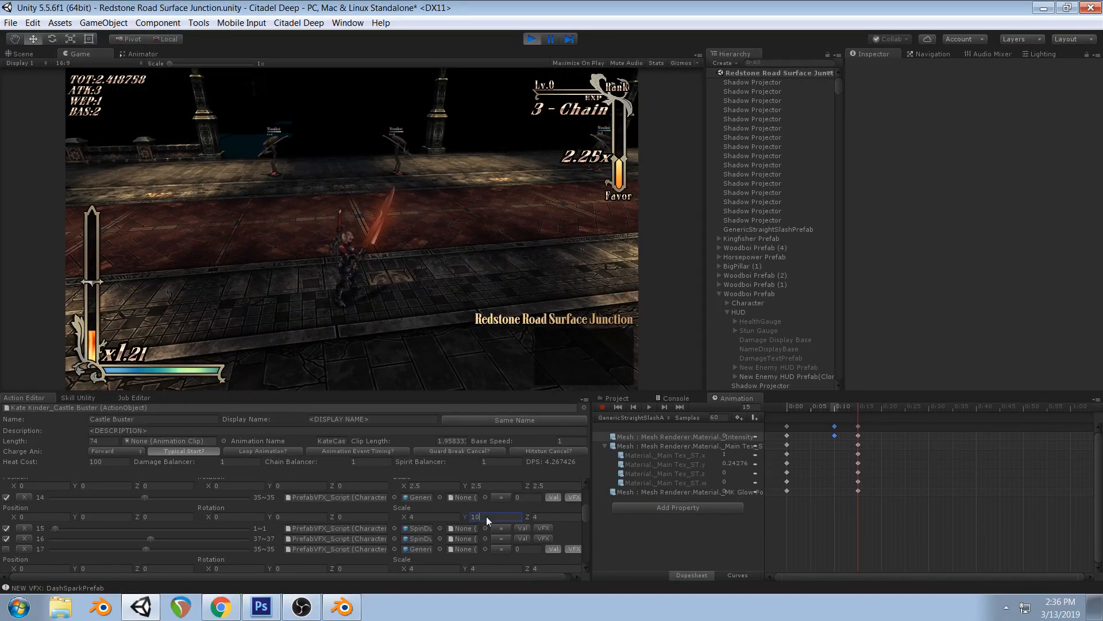
key(BackSpace)
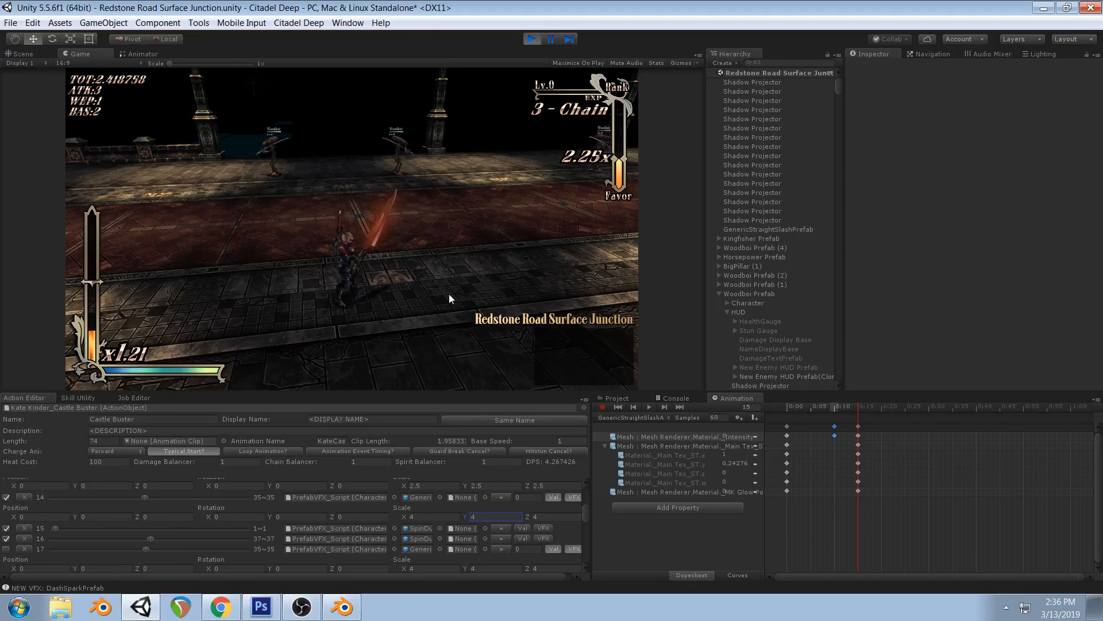
click(465, 261)
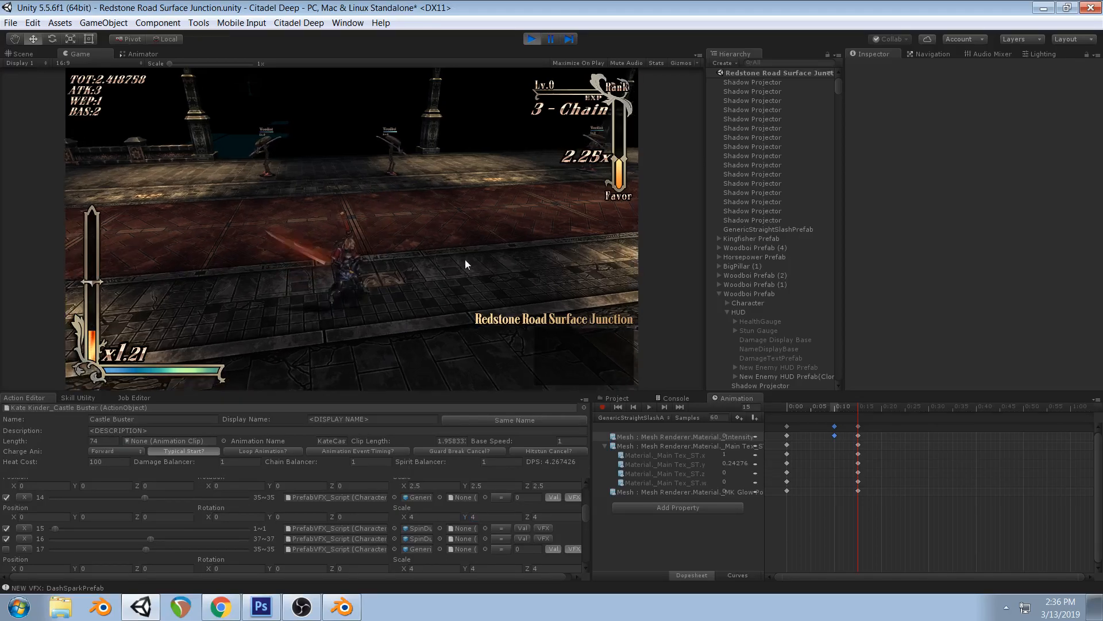
click(454, 192)
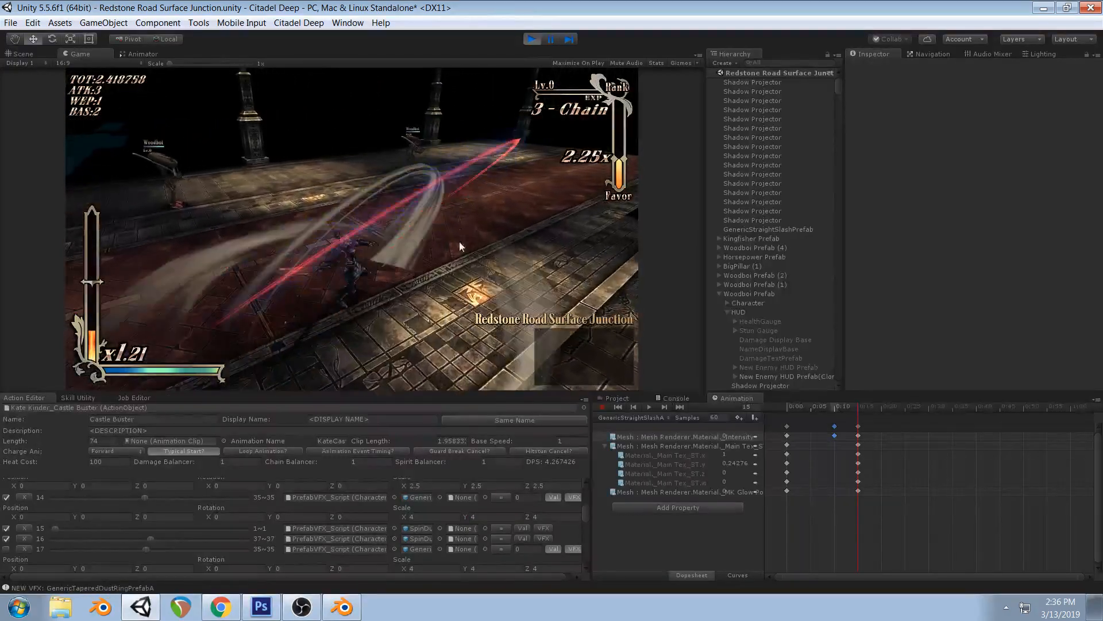
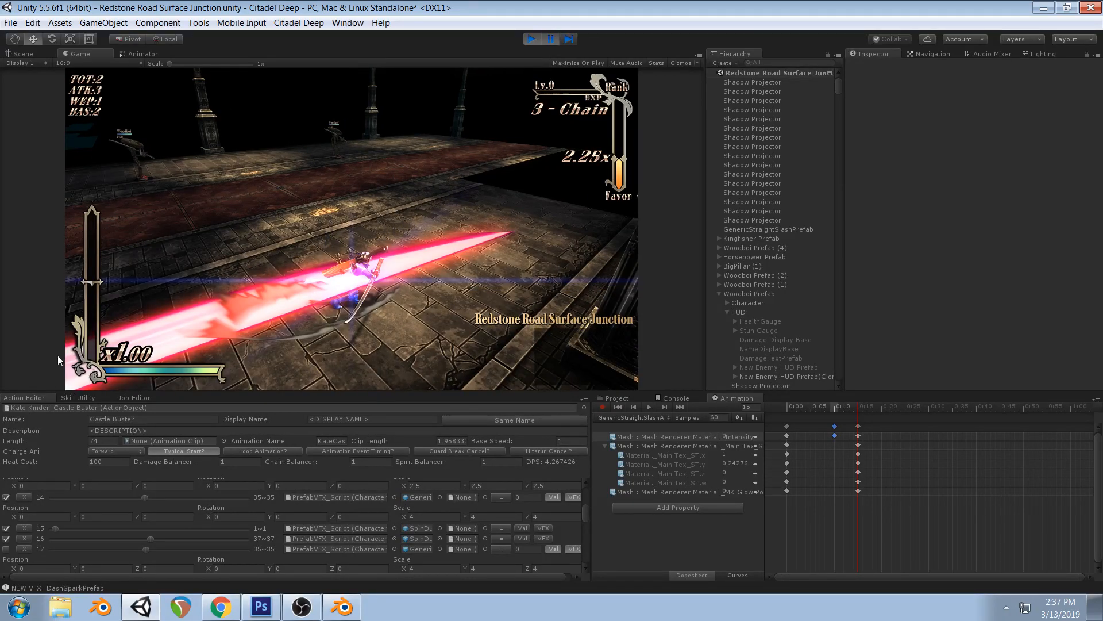
Switch to Blender, extrude TutorialWedge's top edges by Y -0.1 and Z 3 in the right view, and rotate the extruded edges
click(341, 607)
key(KP_3)
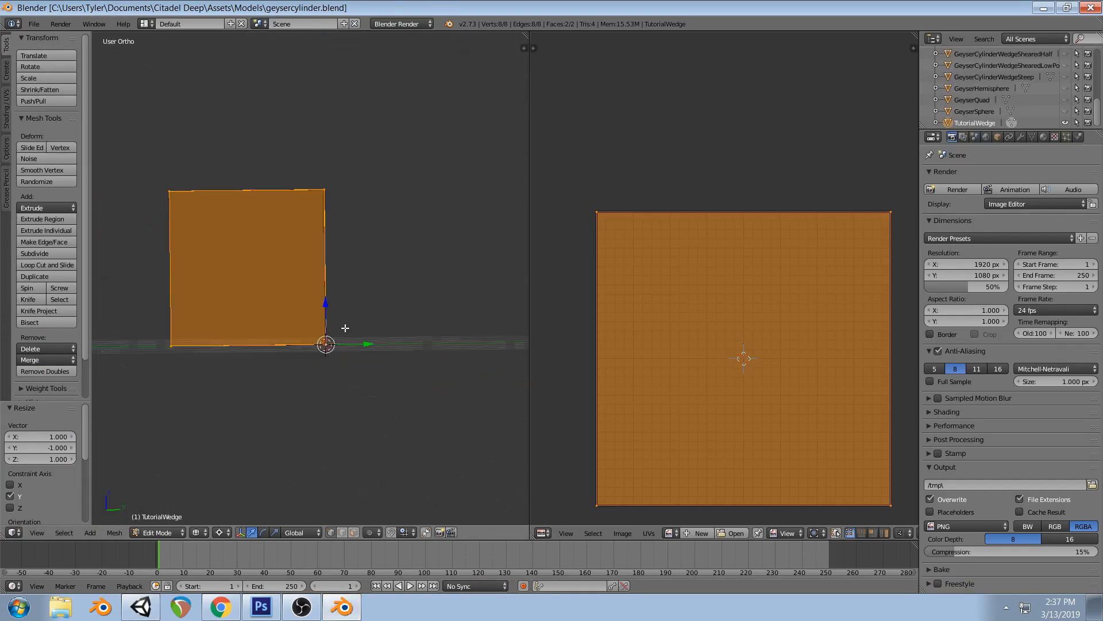
key(a)
key(b)
drag(161, 172, 340, 220)
shift+middle_drag(412, 234, 399, 352)
key(e)
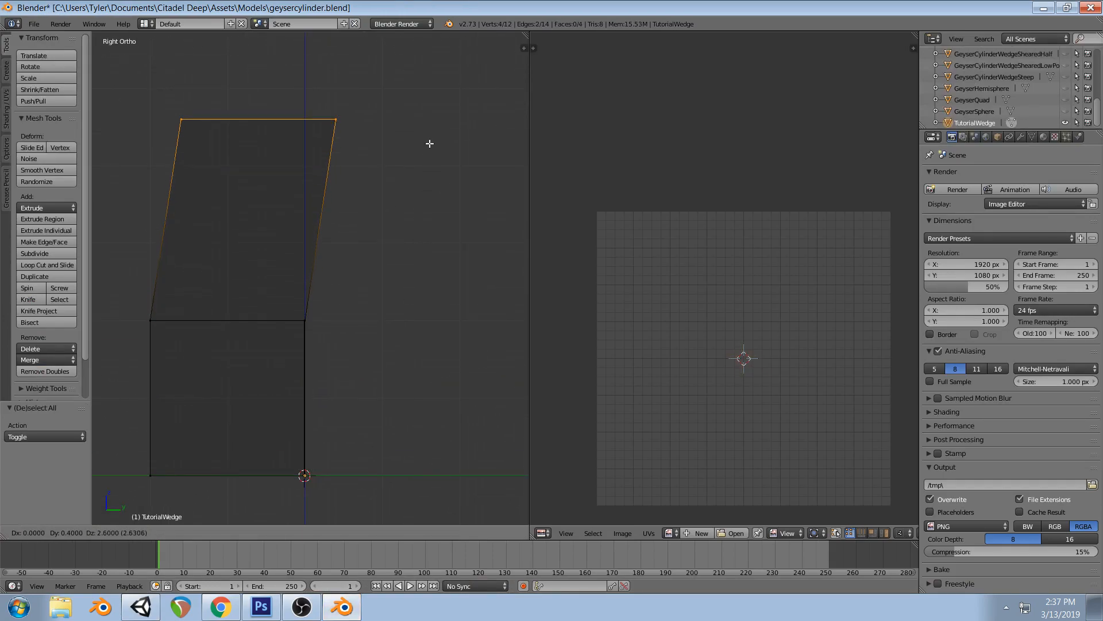
click(388, 119)
key(r)
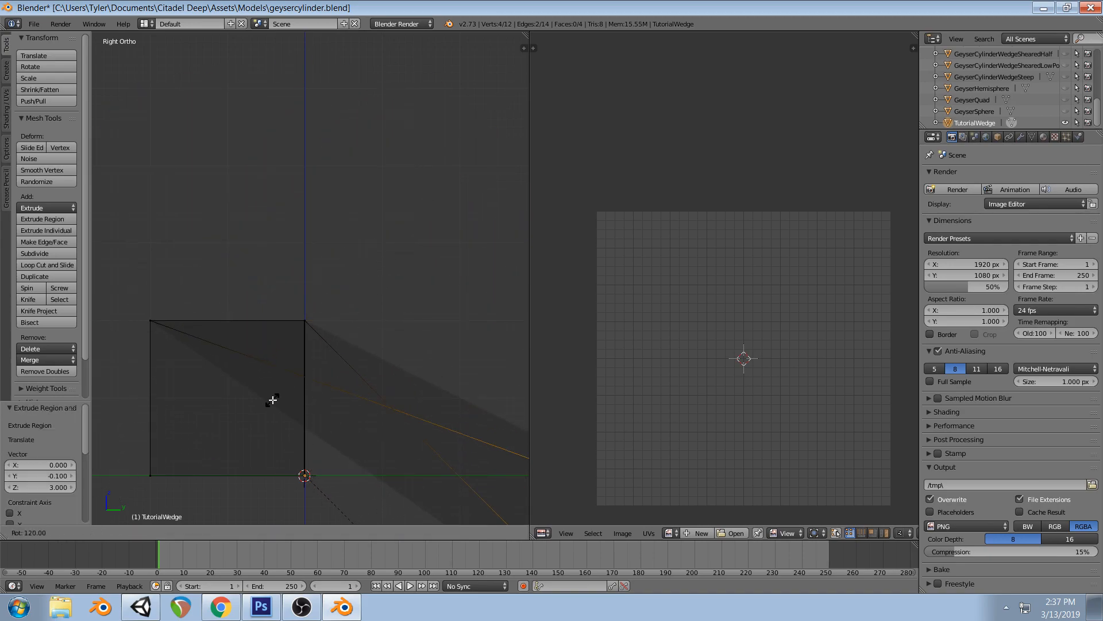
click(259, 415)
Move the vertices at the original square's upper outer corner by Y 0.7 and Z 3.9, and undo the TutorialWedge edits
key(a)
key(b)
drag(141, 313, 191, 363)
key(g)
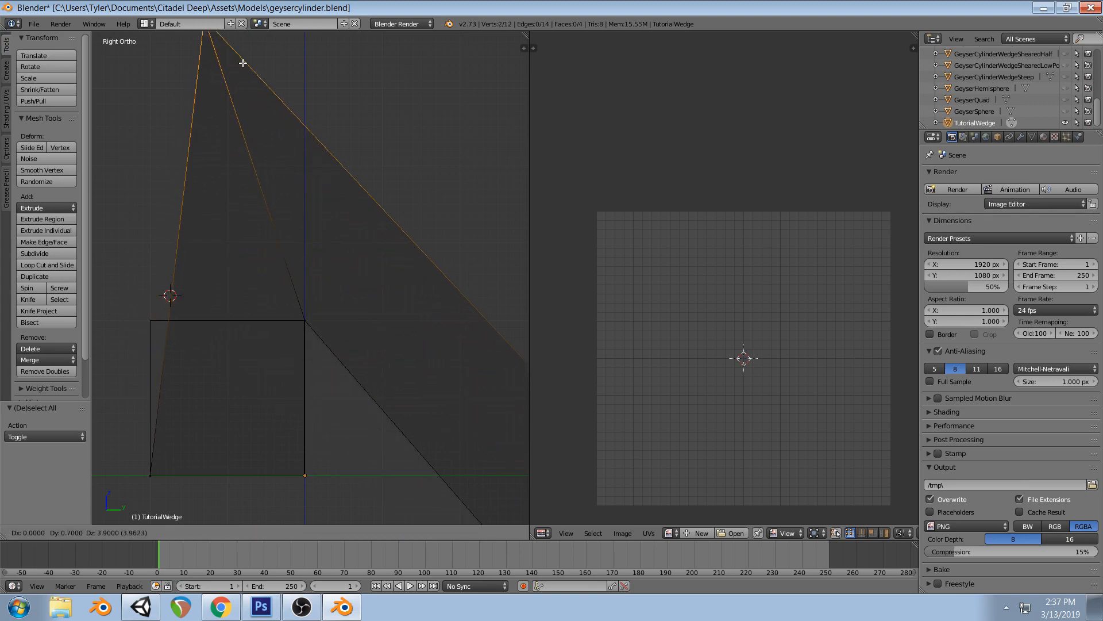
click(313, 61)
scroll(351, 270, down, 5)
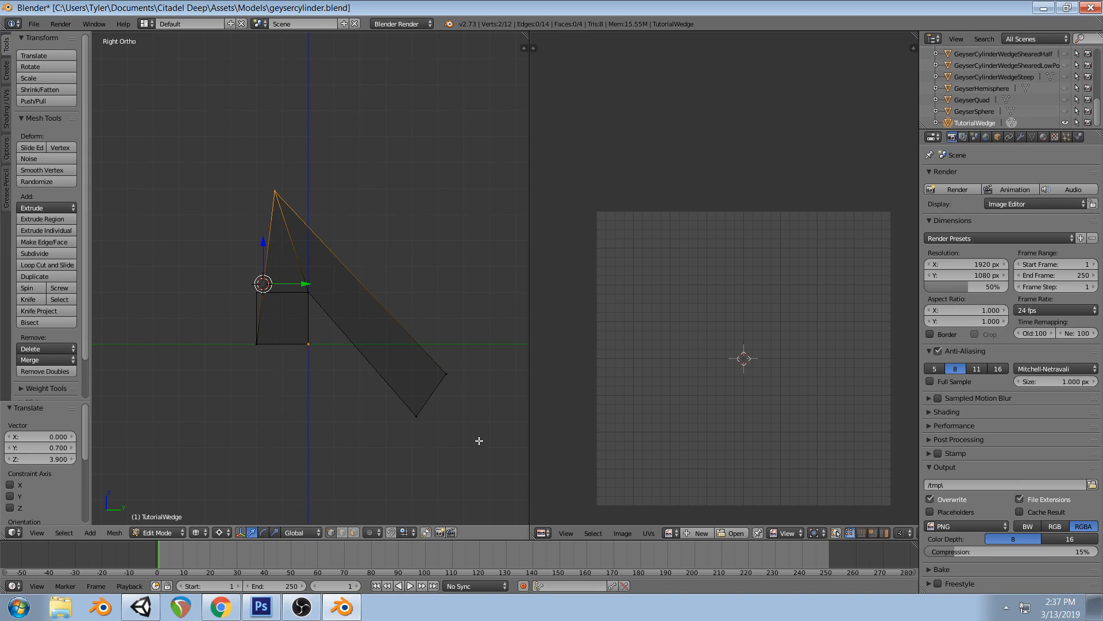
key(ctrl+z)
key(ctrl+z)
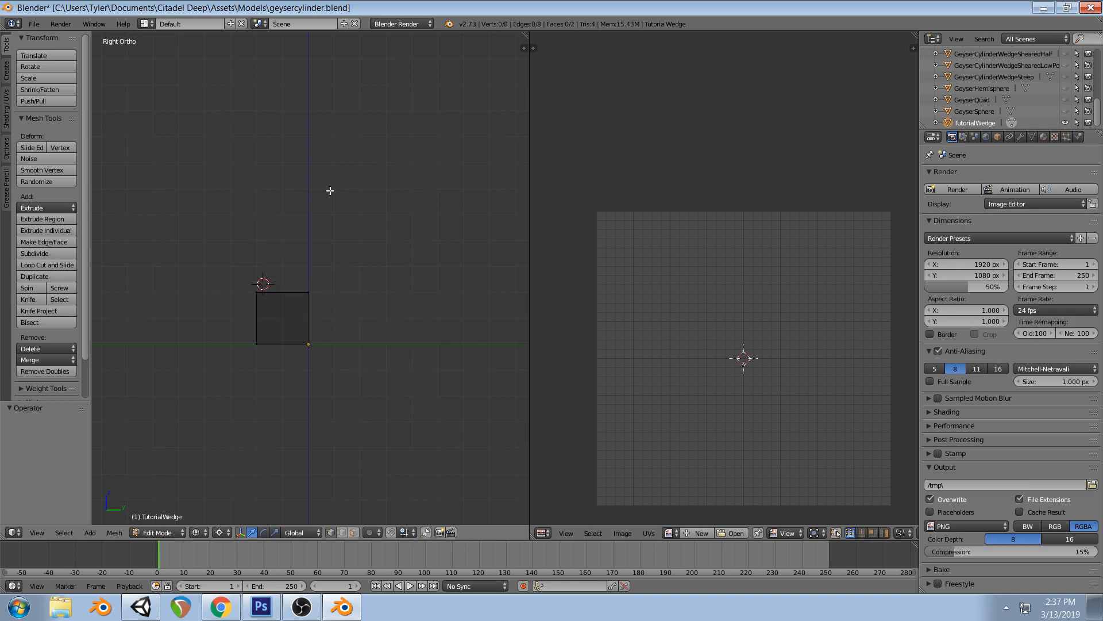
Switch to Unity, advance the paused slash attack frame by frame, and resume the game
key(alt+Tab)
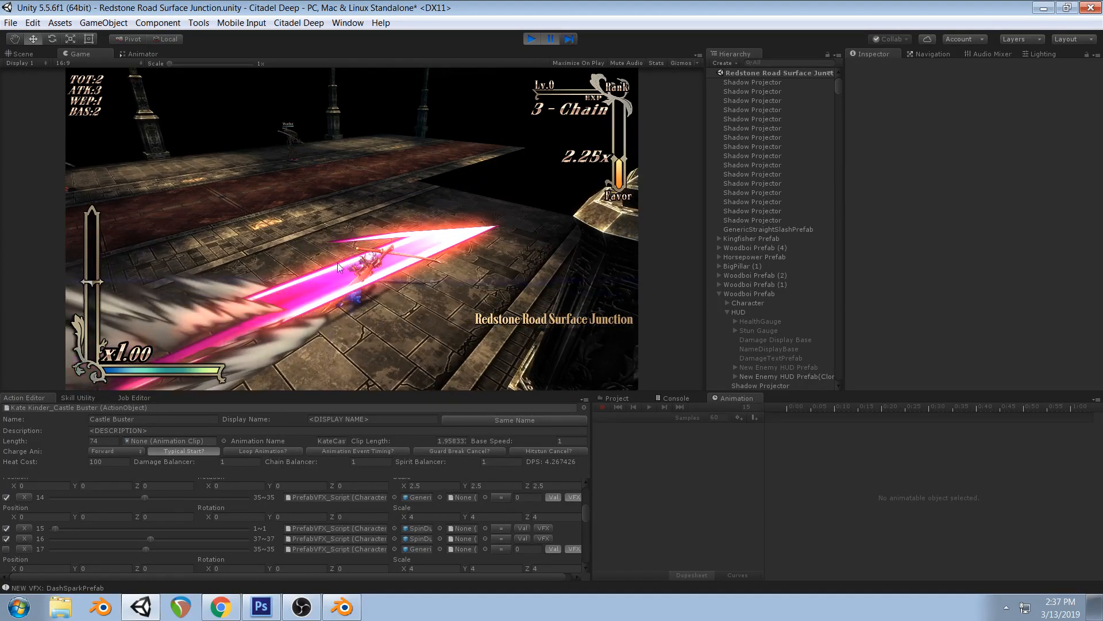
click(570, 40)
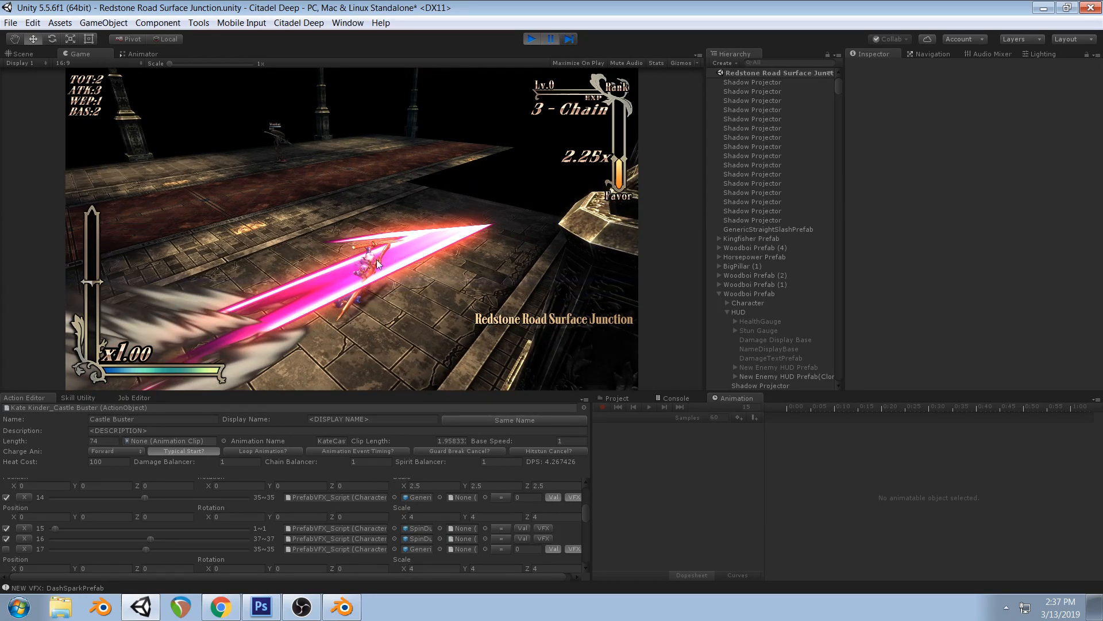
click(569, 43)
click(568, 42)
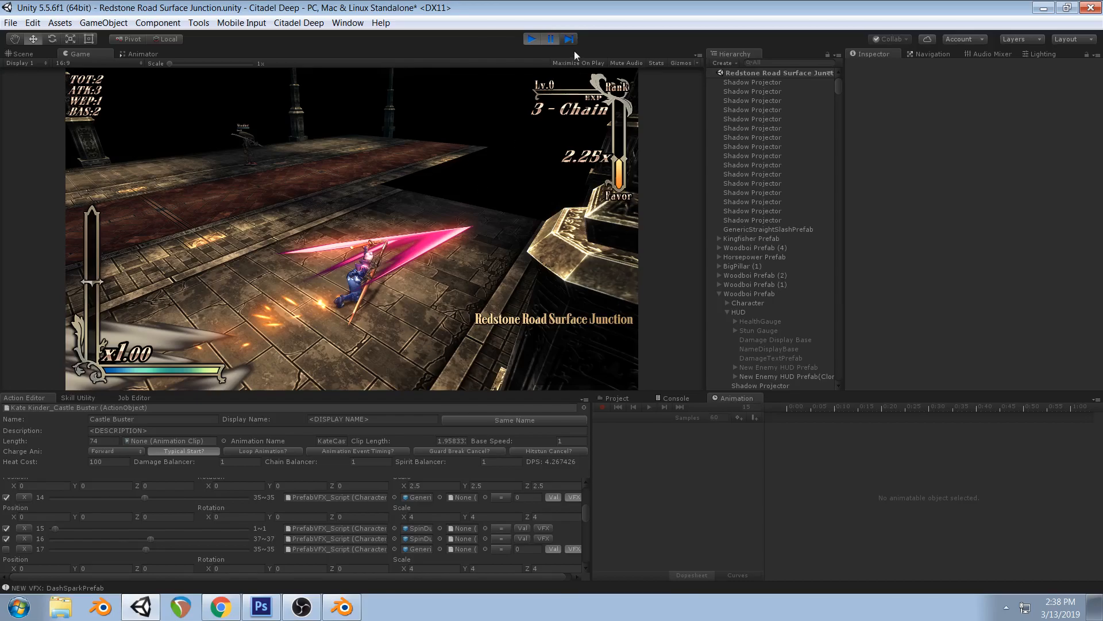
click(553, 36)
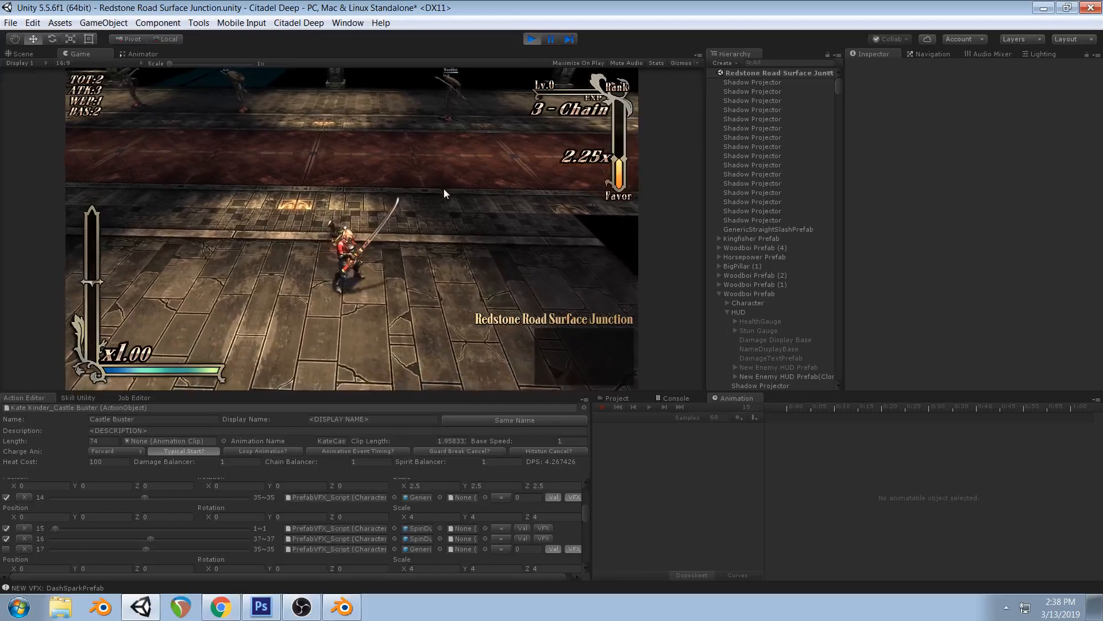
Load the Shunkokuzan action object in the Action Editor and disable its event 4
click(583, 408)
text(shunko)
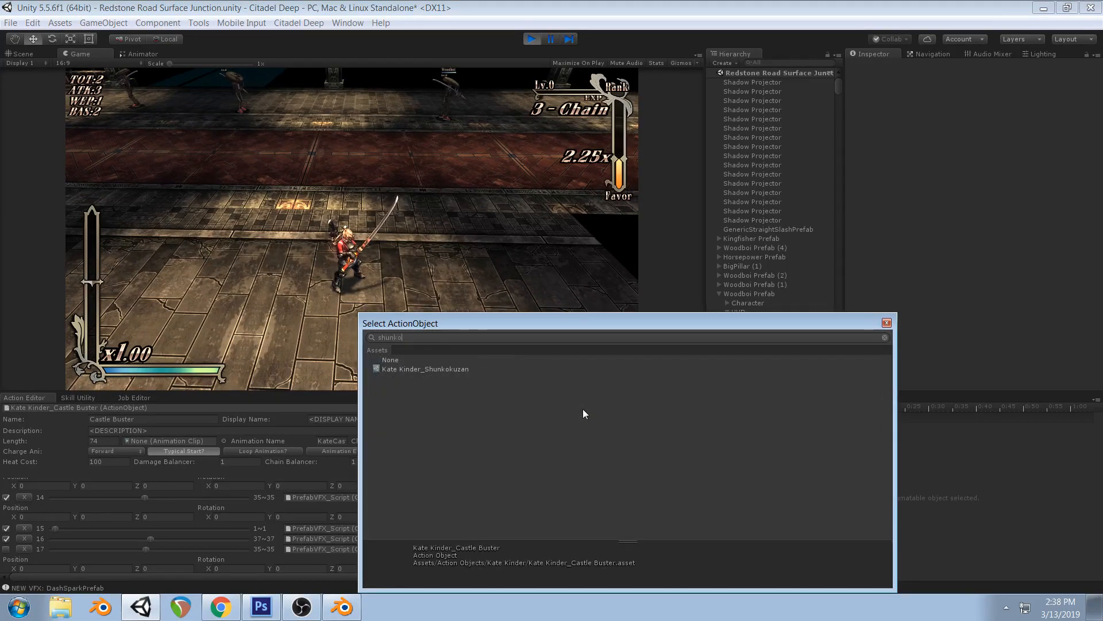
double_click(416, 369)
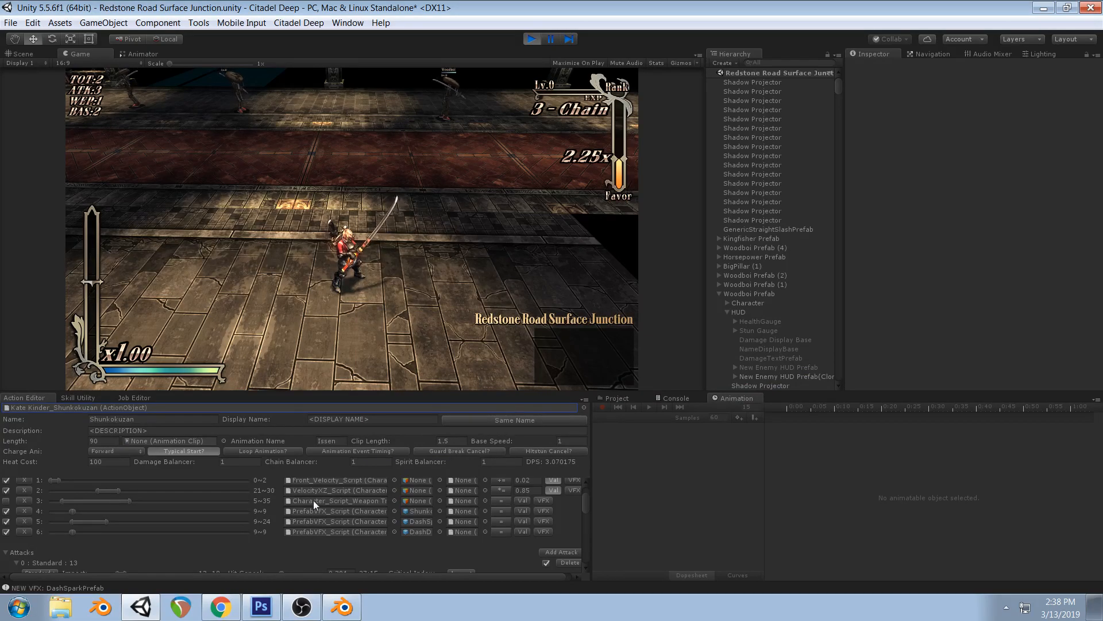
click(6, 511)
click(359, 329)
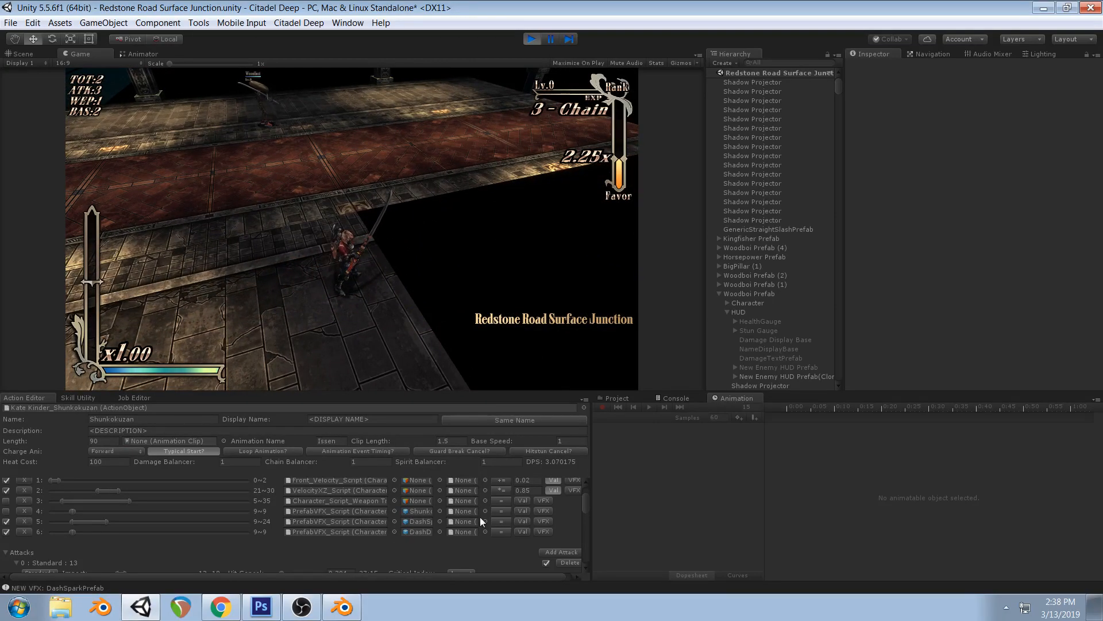
Add event 7 to the Shunkokuzan action and assign PrefabVFX_Script as its script
scroll(510, 519, up, 2)
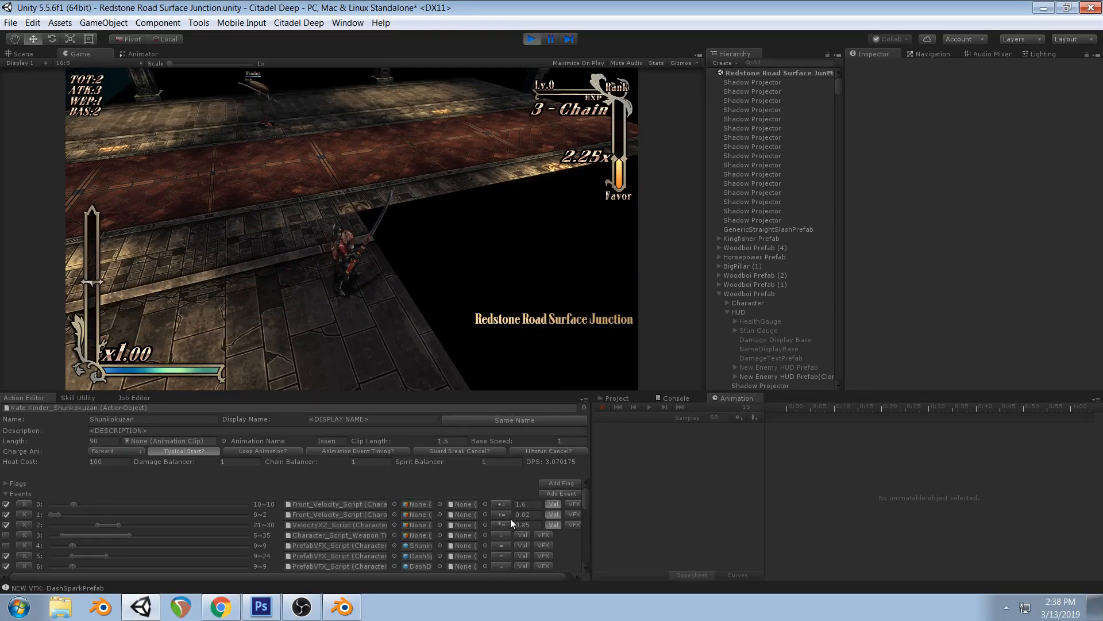
click(561, 493)
scroll(281, 527, down, 2)
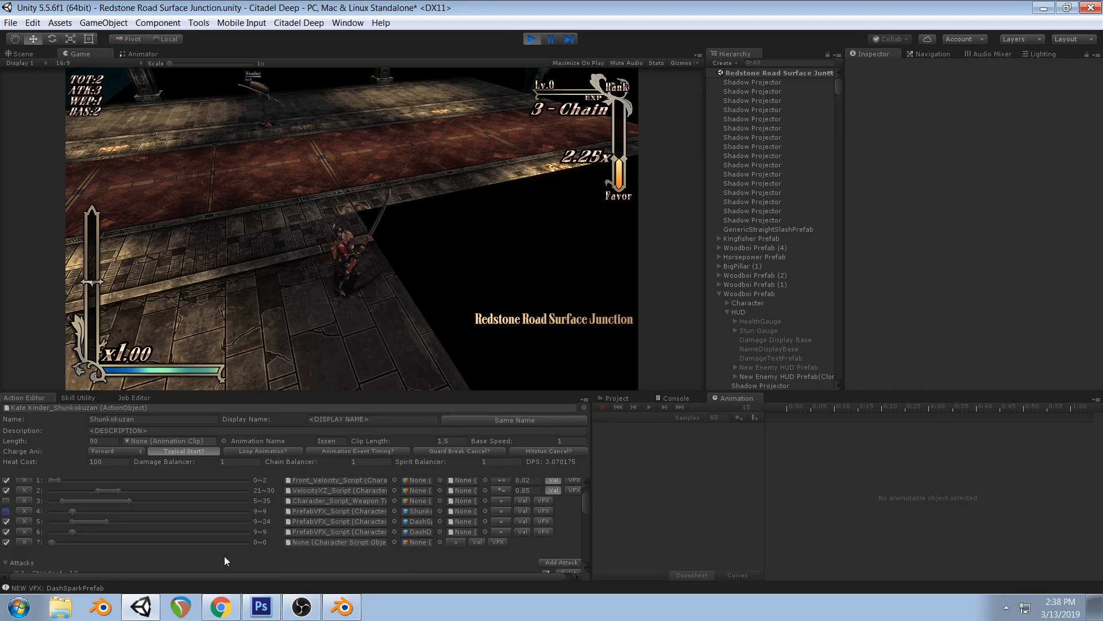
click(394, 542)
text(pref)
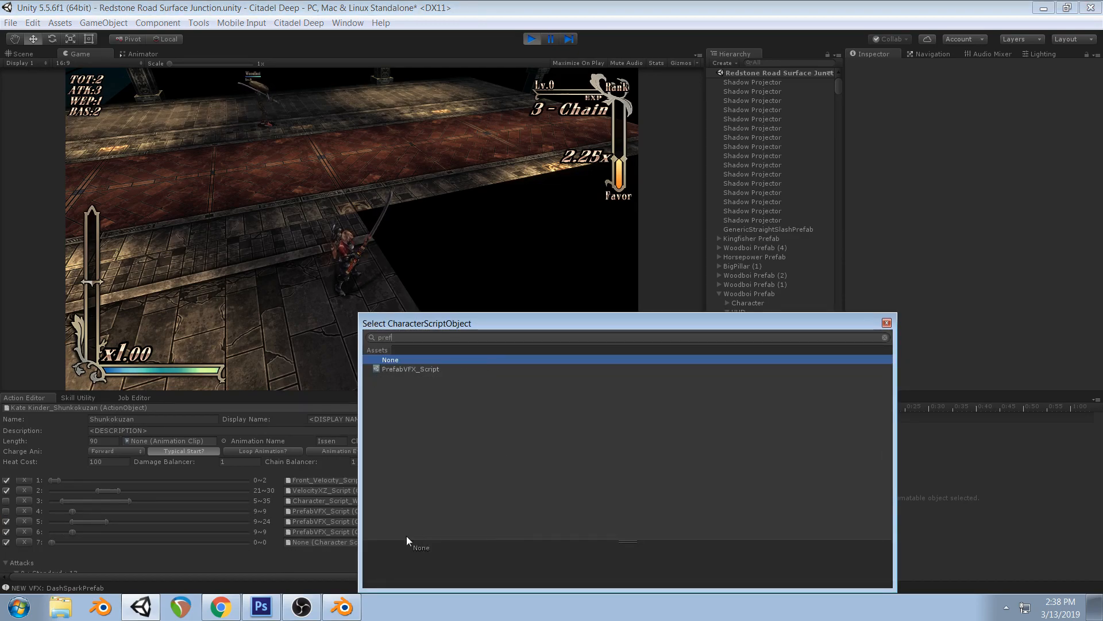
double_click(408, 368)
Assign GenericStraightSlashPrefab to event 7 and enable its value and VFX transform settings
click(441, 542)
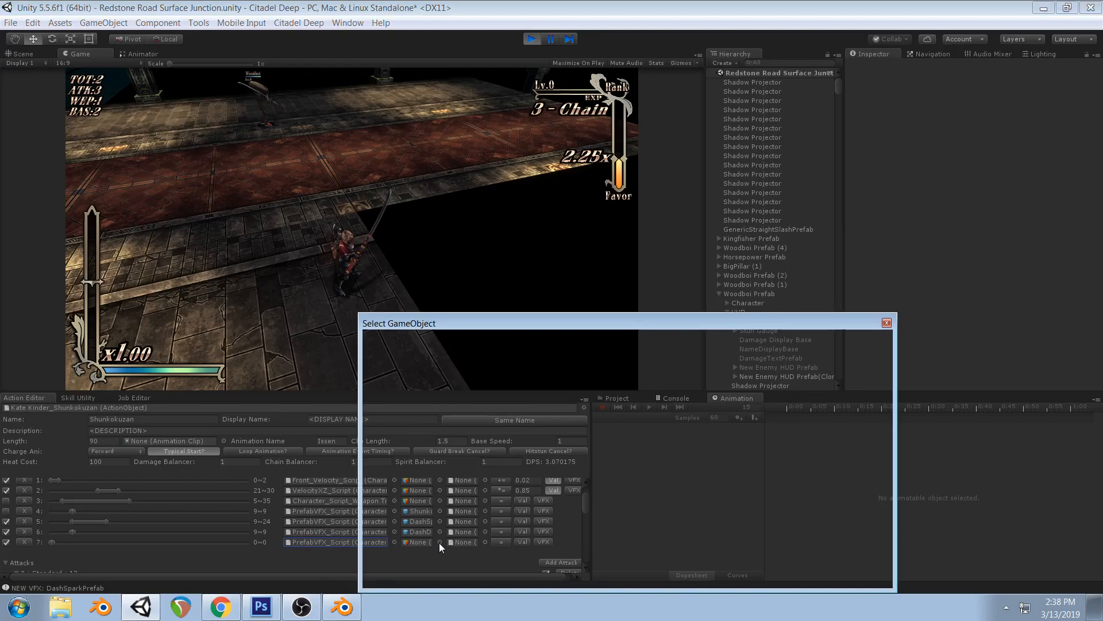
text(gener)
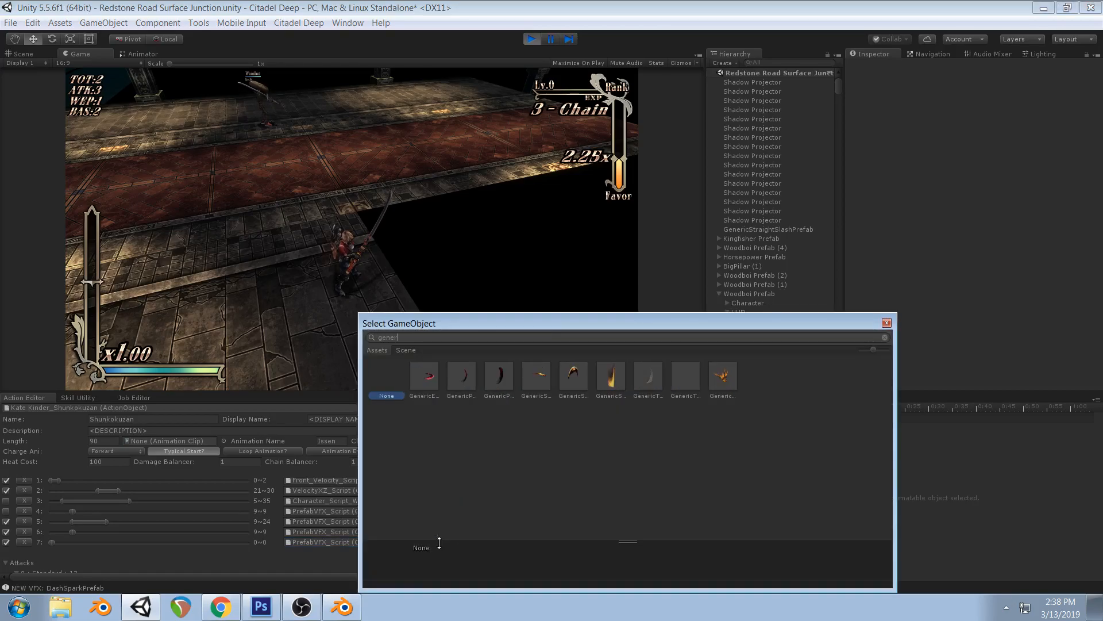
click(611, 379)
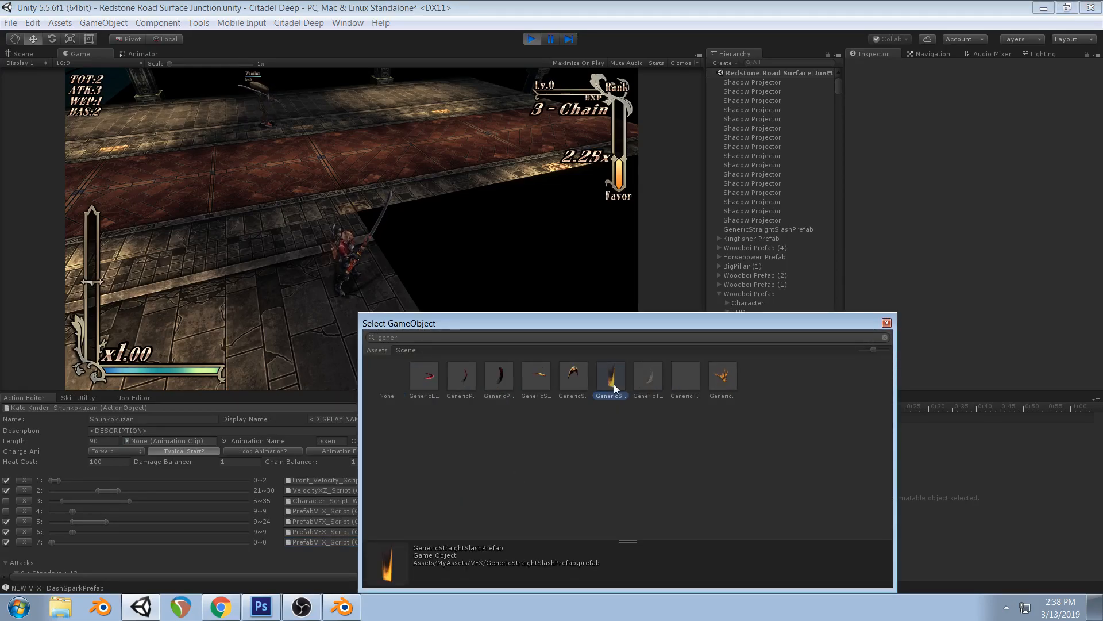
double_click(614, 384)
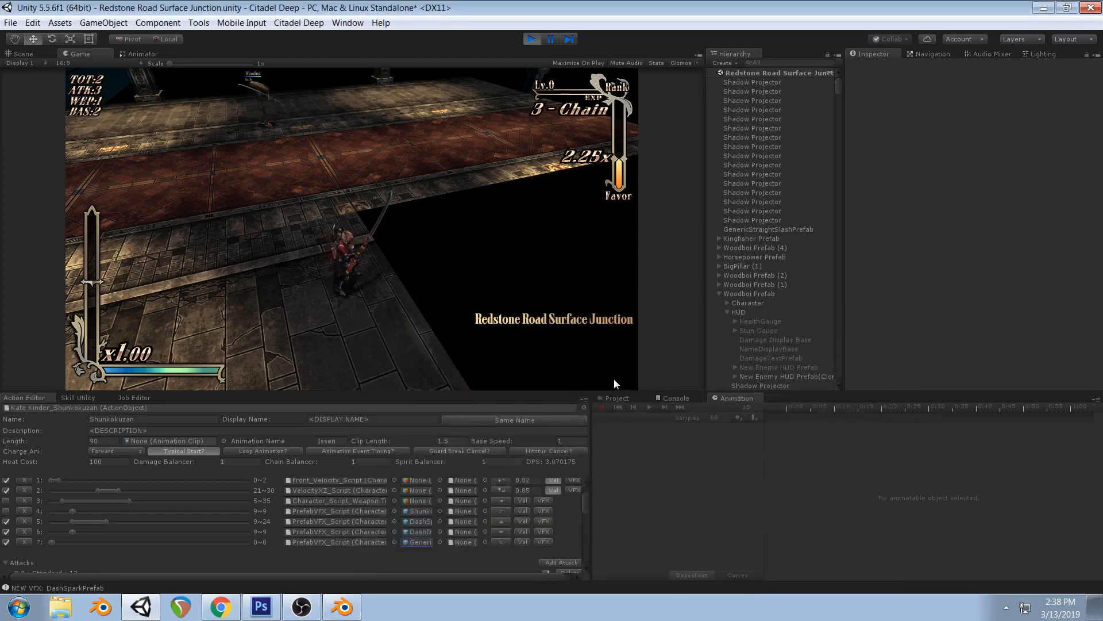
click(417, 348)
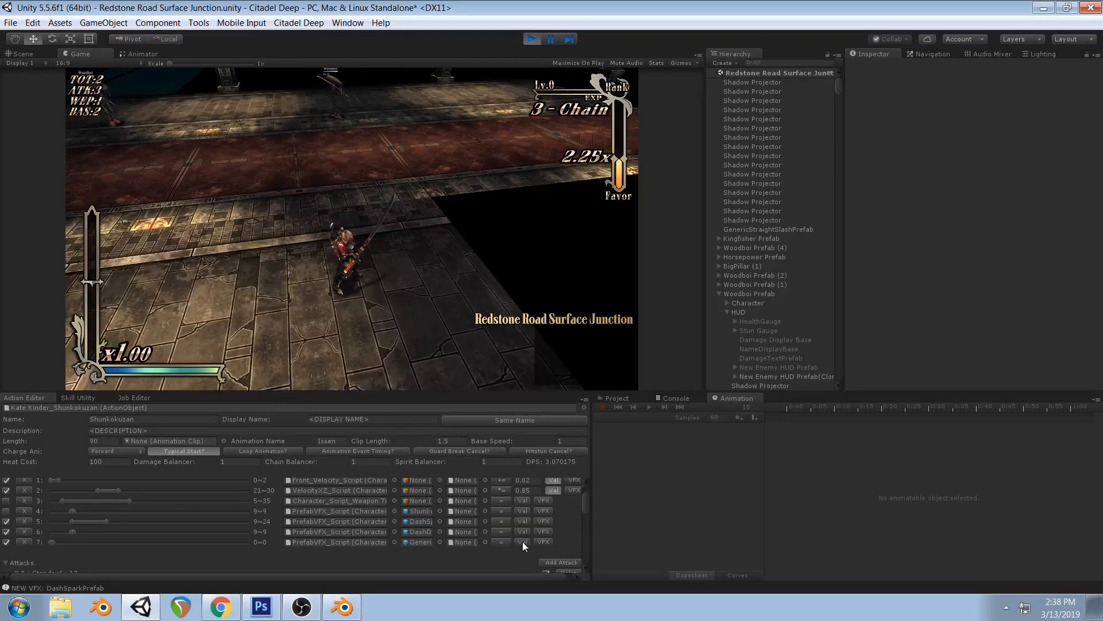
click(565, 541)
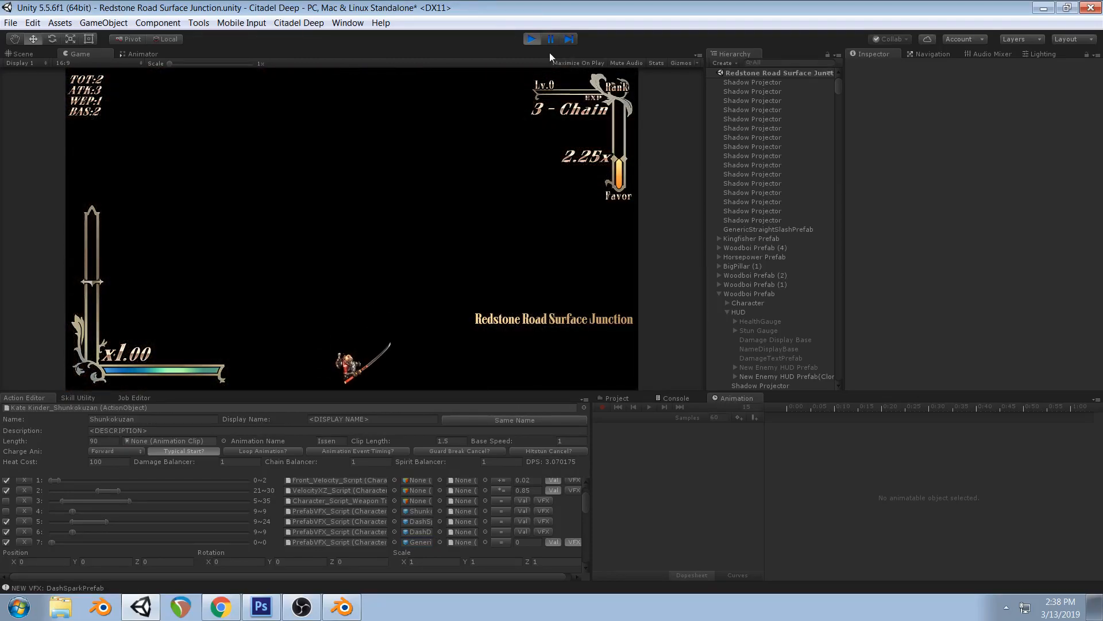
Restart the game and set event 7's start and end frames both to 9
click(529, 39)
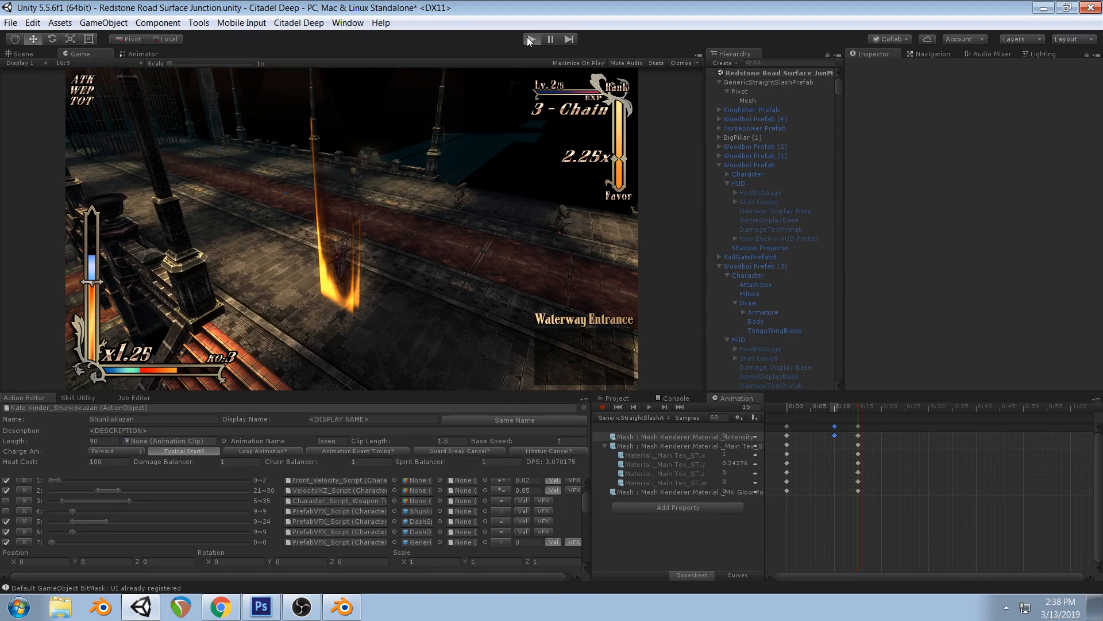
click(529, 39)
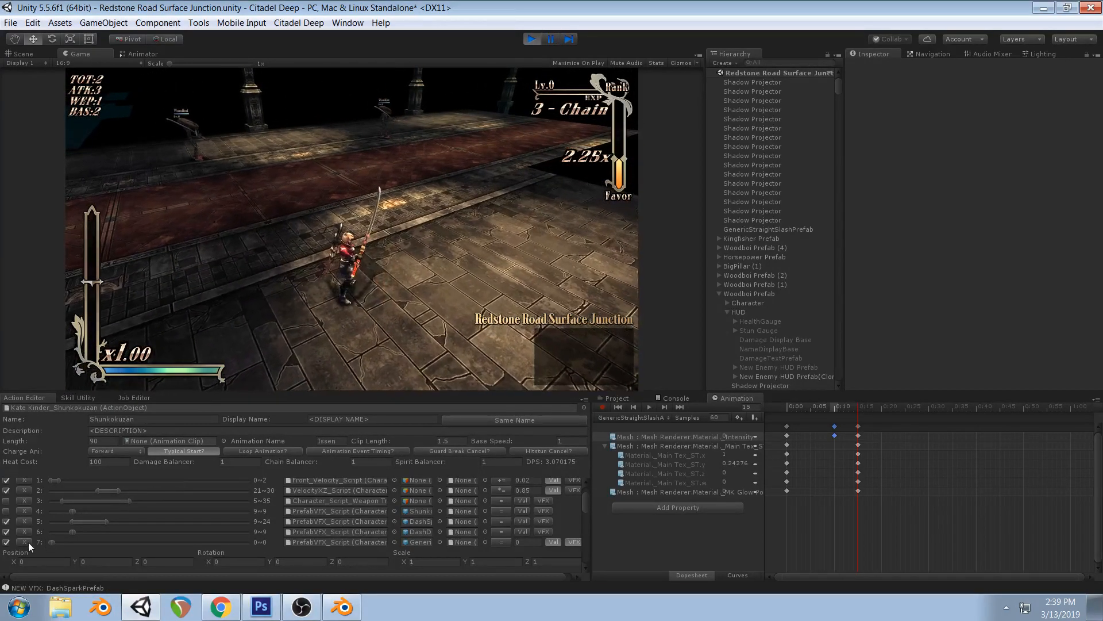
scroll(89, 535, down, 1)
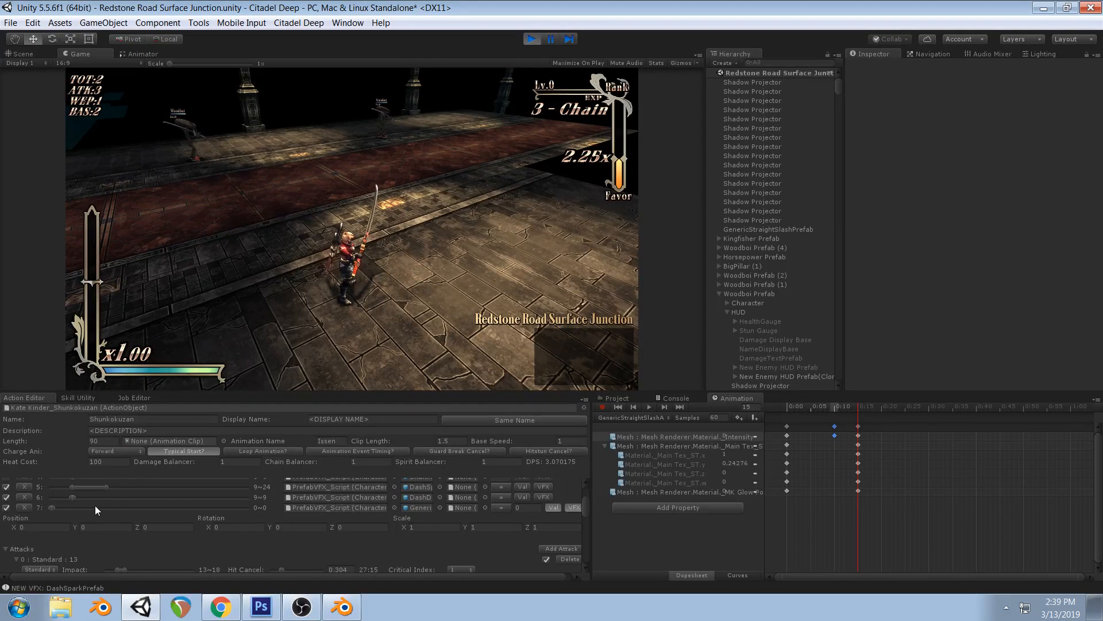
scroll(94, 505, up, 1)
drag(53, 543, 74, 543)
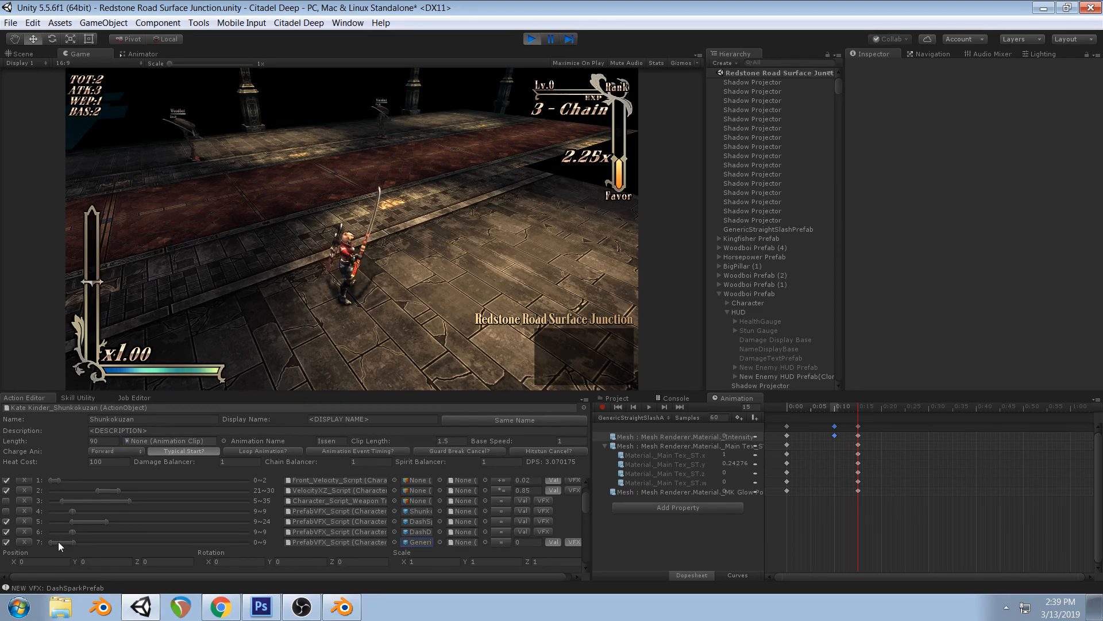
drag(49, 542, 78, 539)
Set event 7's X, Y and Z scale to 3 and return to the running game
click(439, 561)
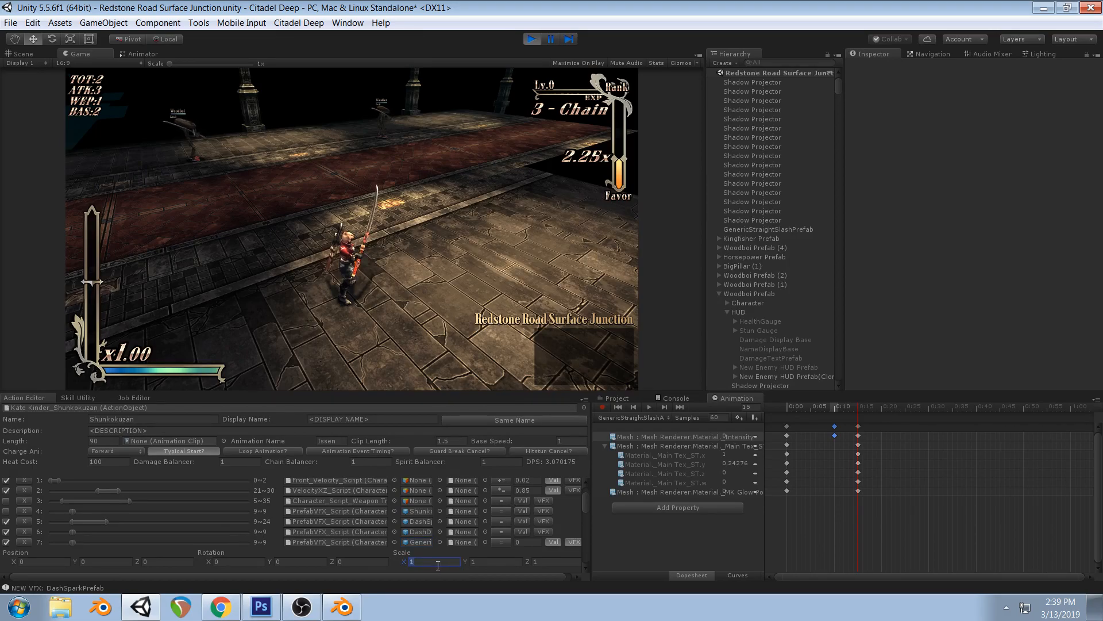
text(3)
key(Tab)
text(3)
key(Tab)
text(3)
click(429, 299)
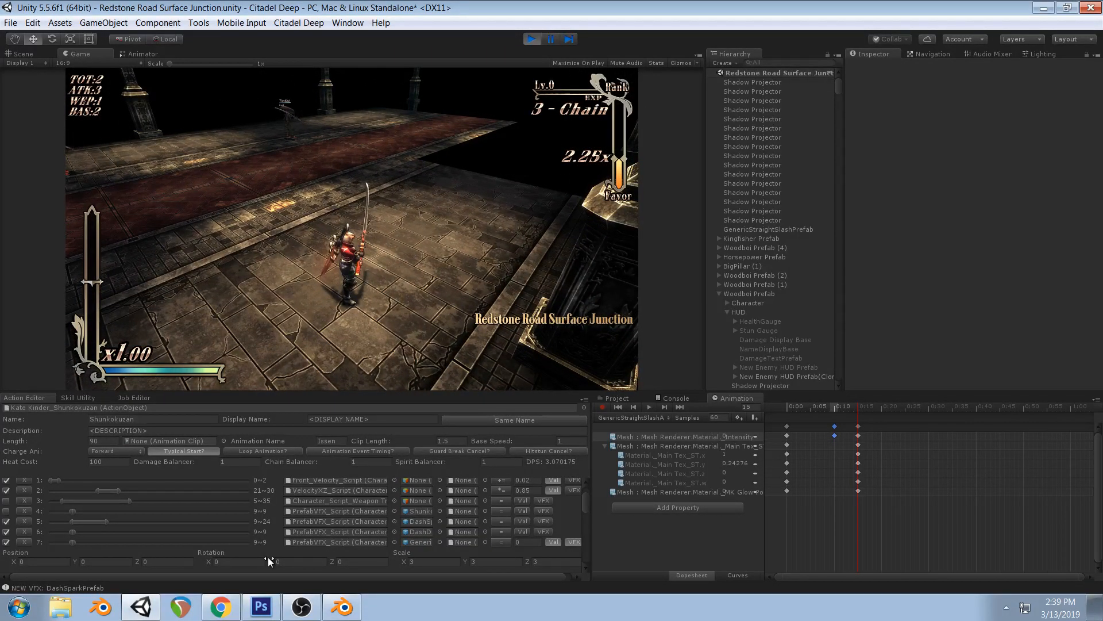
Try an X rotation of 90 for event 7, test the attack, and examine the paused slash in the Scene view
click(246, 561)
text(90)
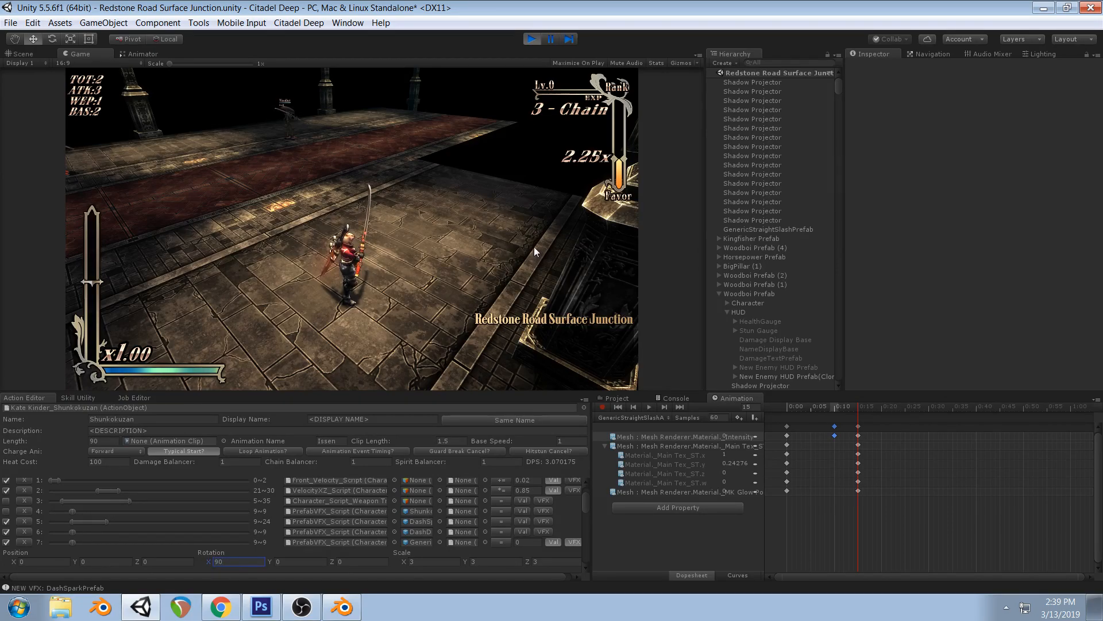
click(483, 237)
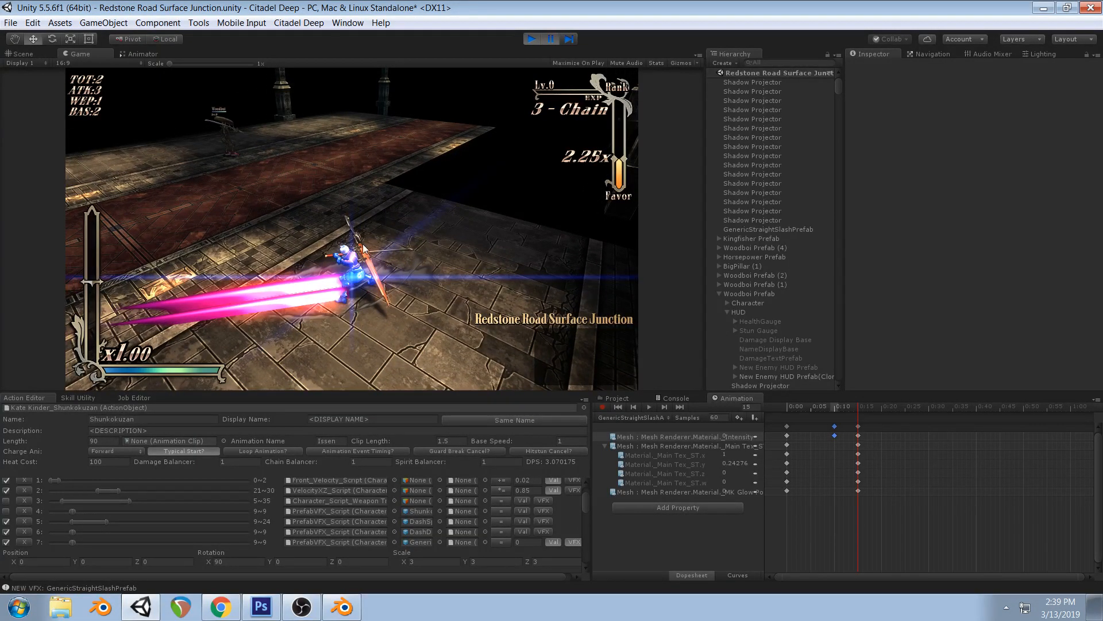
click(20, 56)
alt+drag(455, 310, 444, 235)
middle_drag(441, 334, 436, 233)
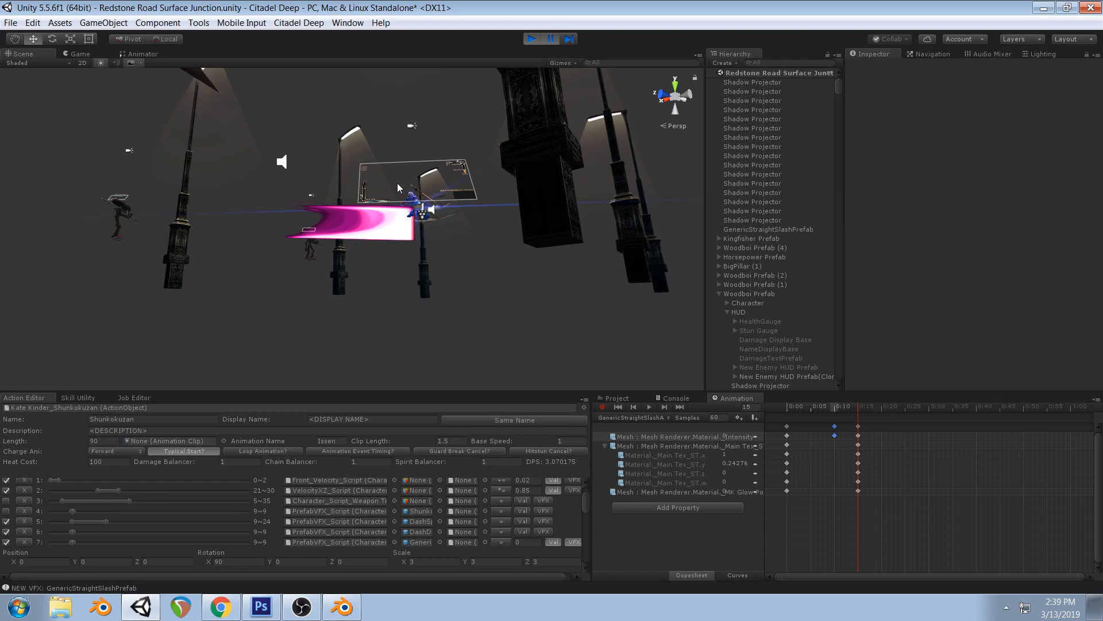
alt+drag(413, 159, 357, 84)
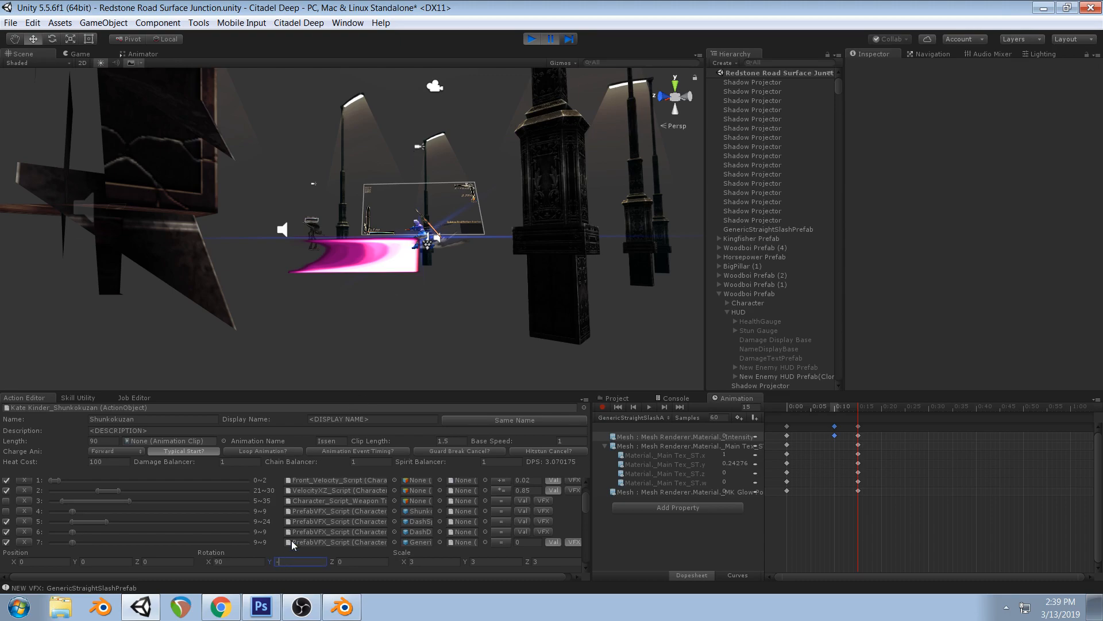
Try a Y rotation of -90 for event 7, test the attack, and inspect the paused slash from several angles in the Scene view
click(547, 40)
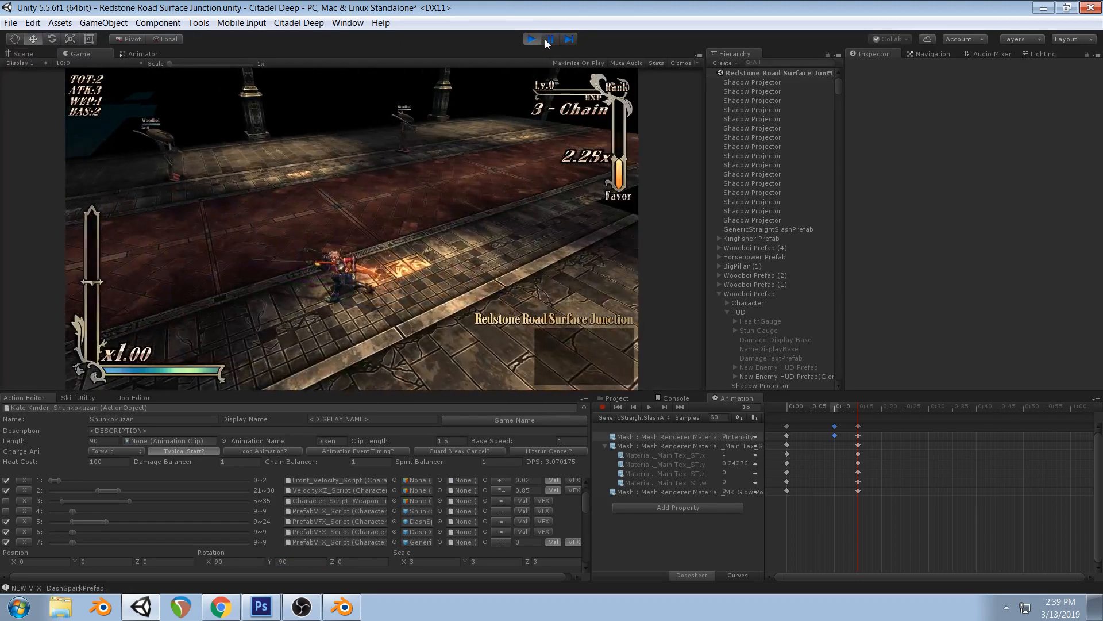
click(550, 39)
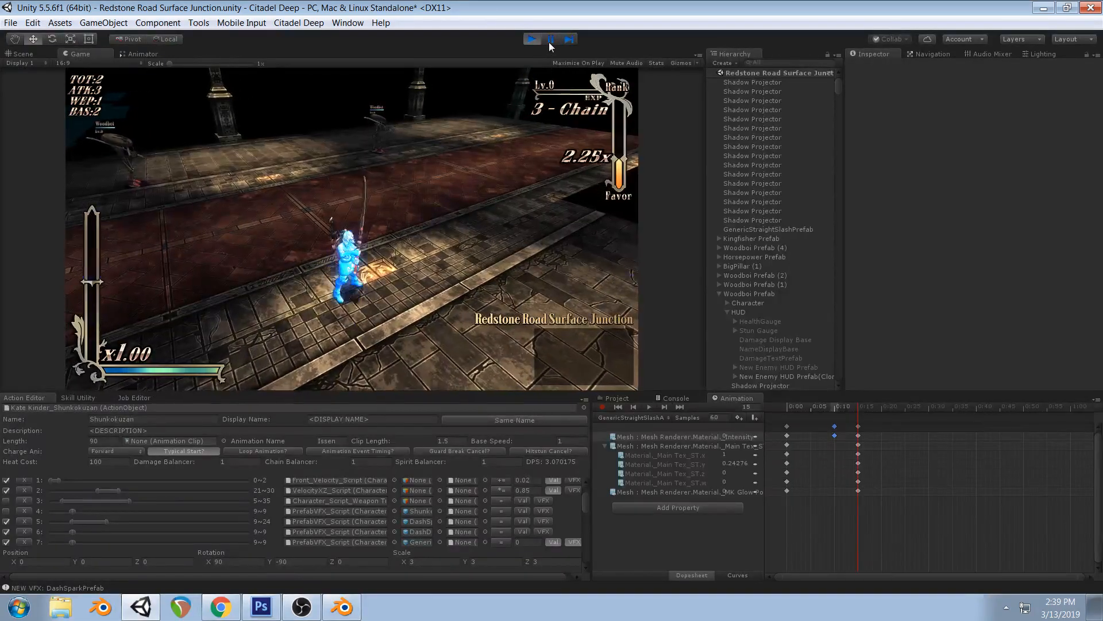
right_drag(495, 166, 532, 163)
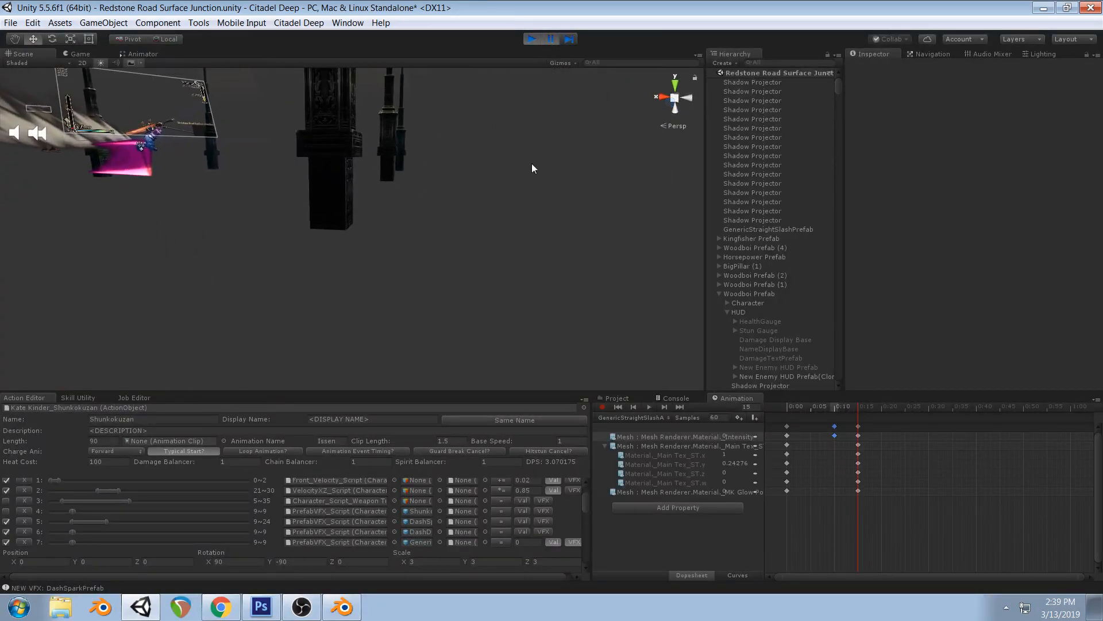
alt+drag(532, 163, 552, 170)
middle_drag(552, 170, 553, 174)
alt+drag(378, 207, 460, 227)
middle_drag(460, 227, 512, 280)
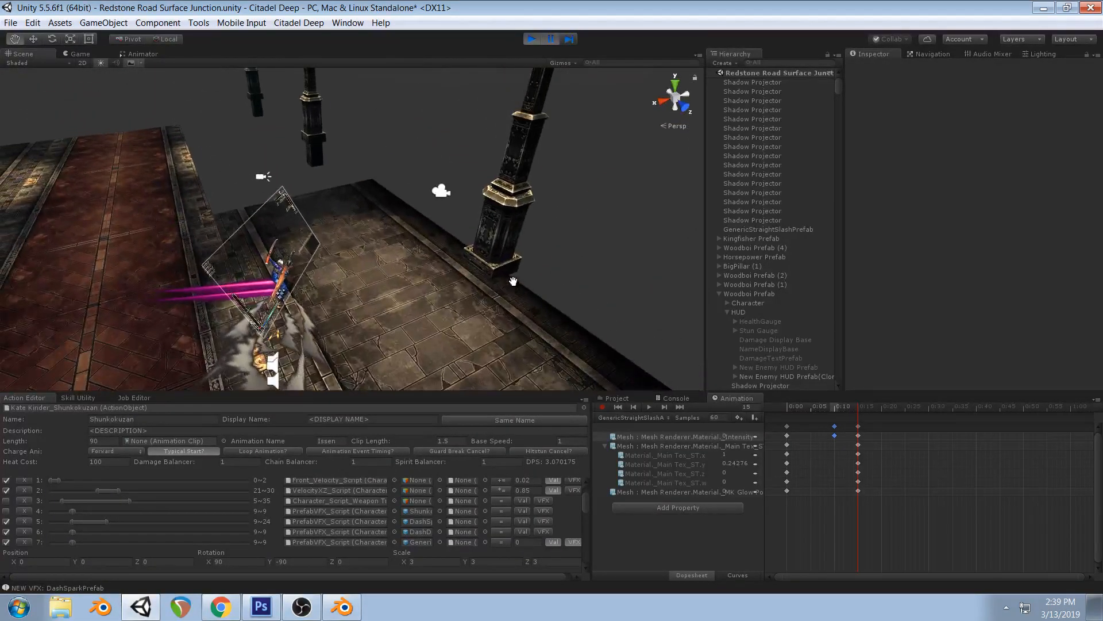
alt+drag(512, 281, 485, 262)
middle_drag(485, 262, 490, 268)
alt+drag(494, 259, 513, 283)
middle_drag(513, 283, 600, 271)
click(550, 40)
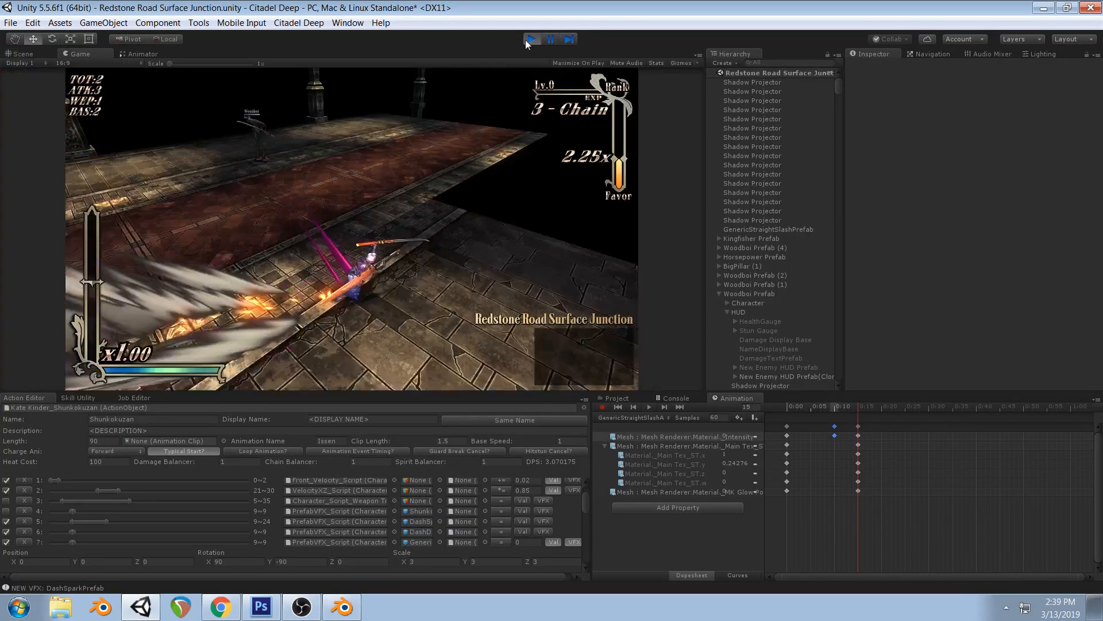
Stop the game and reset event 7's X and Y rotation to 0
key(ctrl+p)
click(309, 560)
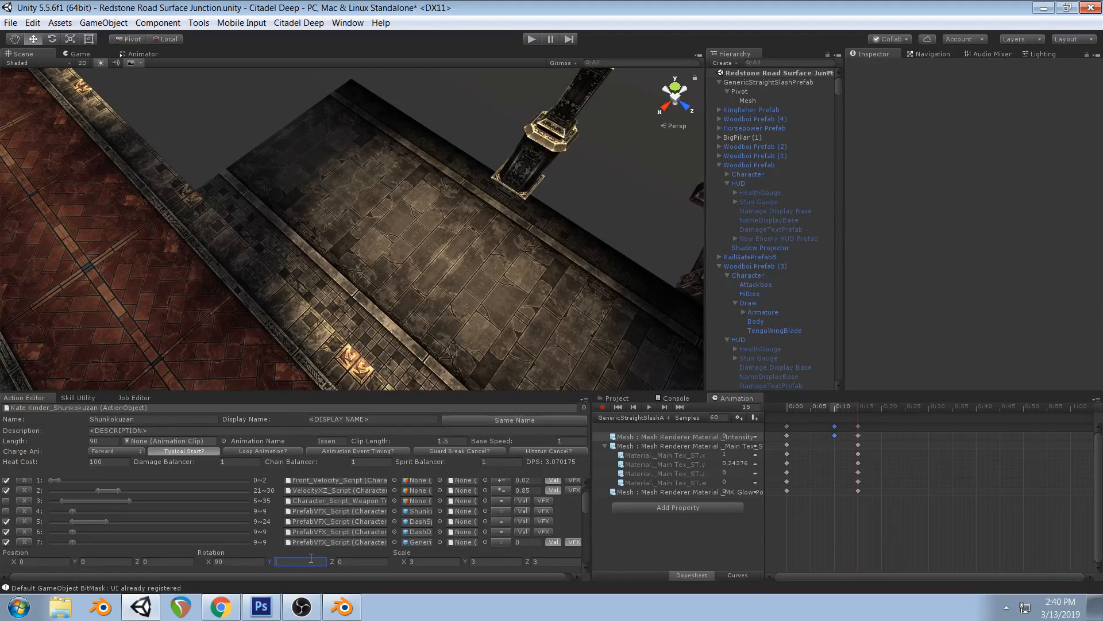
click(242, 563)
click(598, 171)
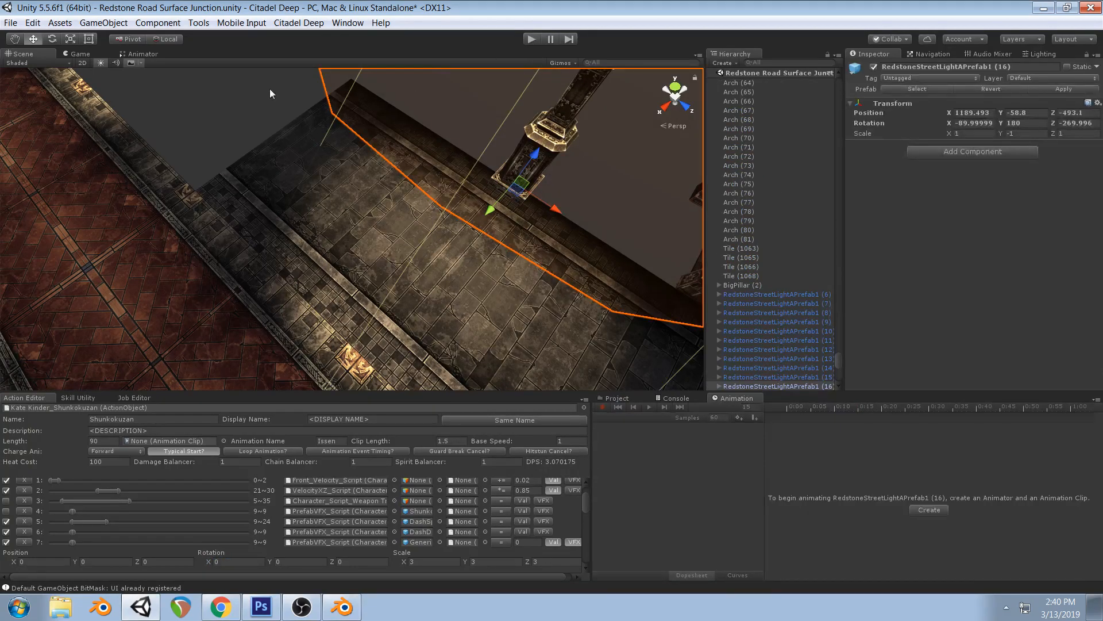
click(281, 101)
drag(840, 366, 840, 75)
Start the game again and switch to Chrome to check the Twitch live dashboard
click(525, 37)
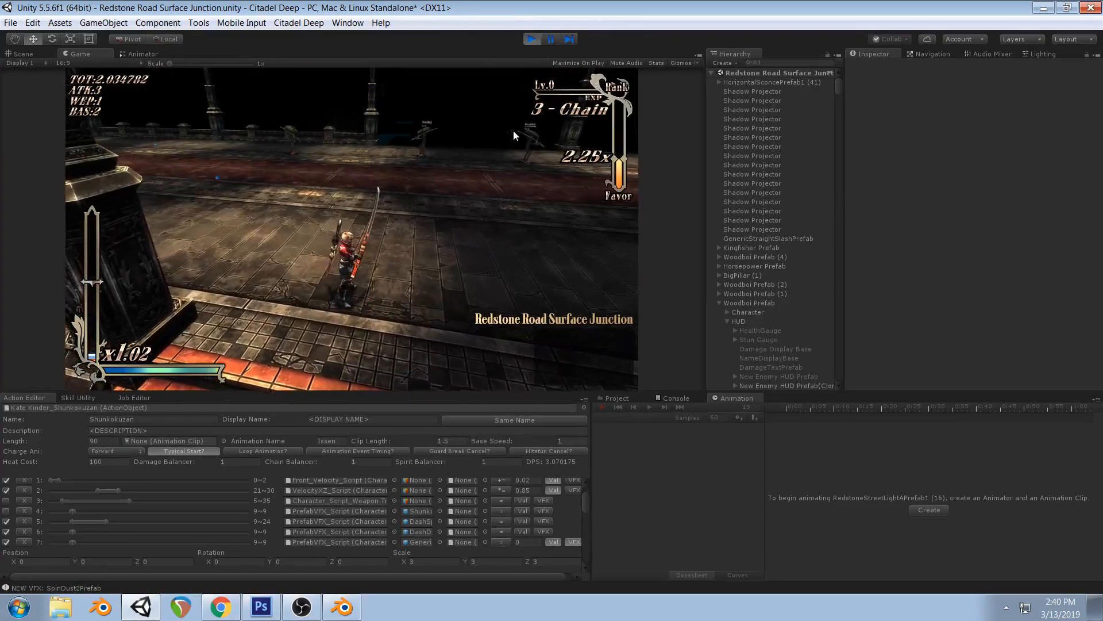
click(221, 607)
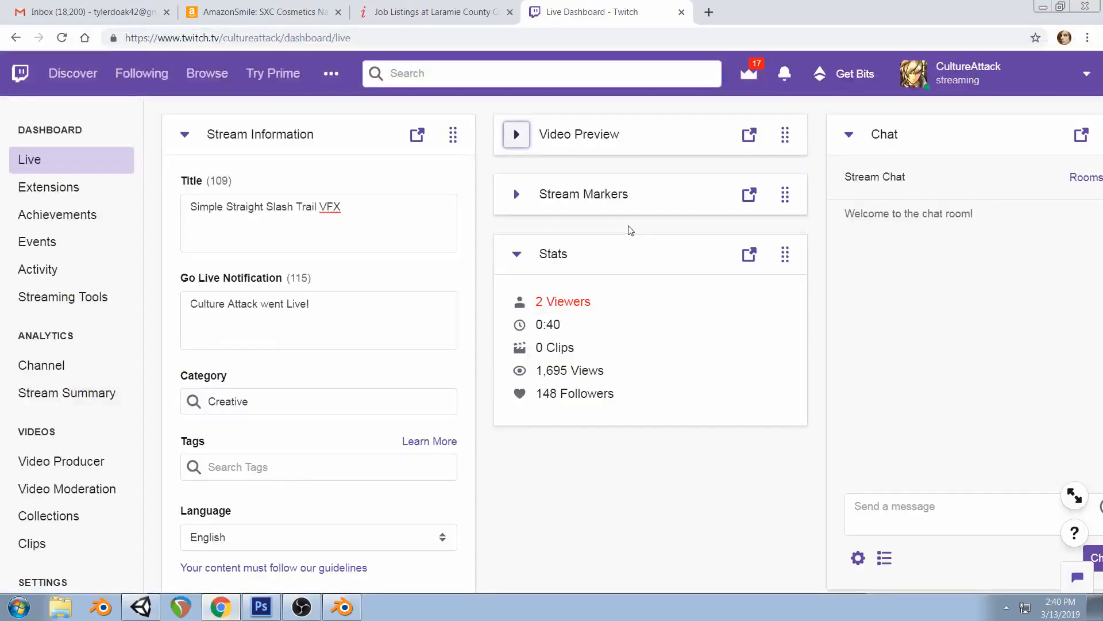
Switch to Unity, pause the attack while the slash shows, and select its mesh in the Scene view
click(151, 608)
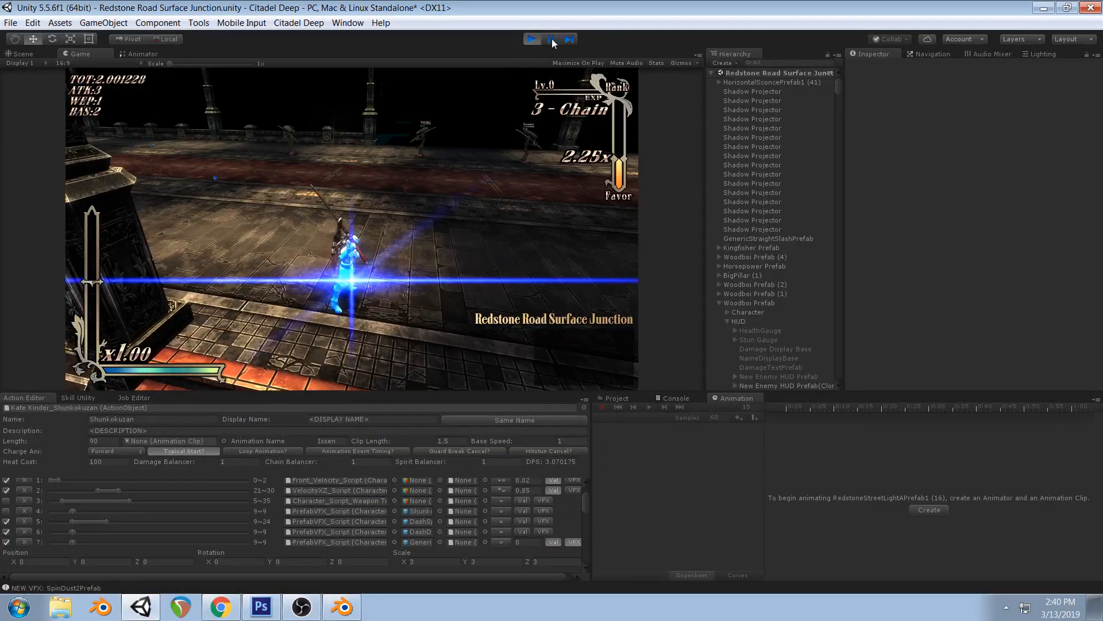
click(554, 43)
click(81, 53)
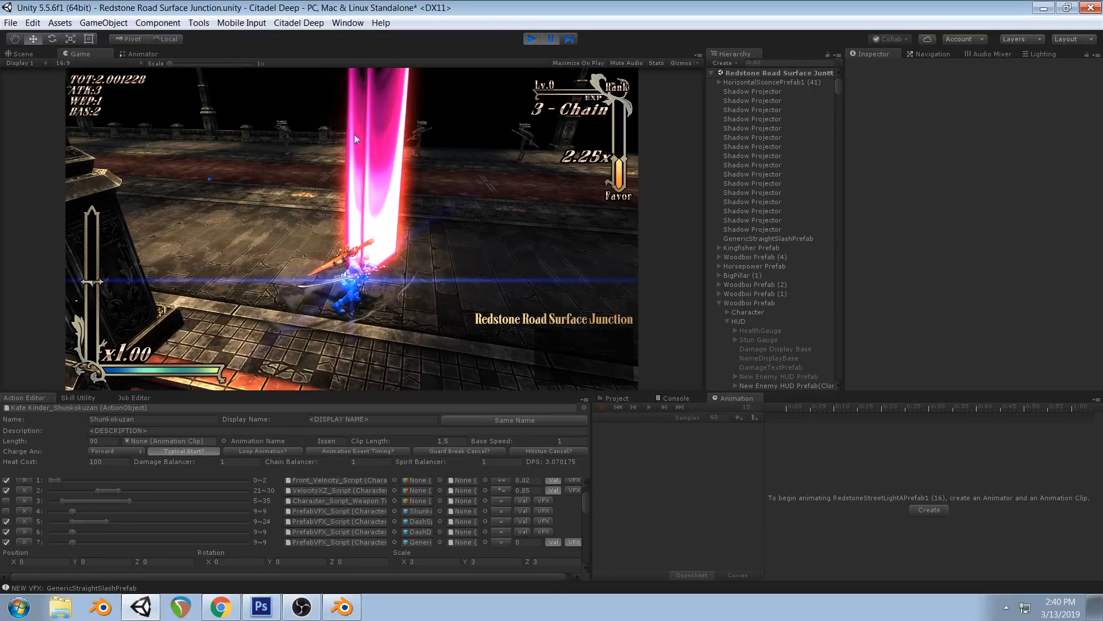
click(27, 53)
right_drag(360, 183, 368, 248)
click(409, 223)
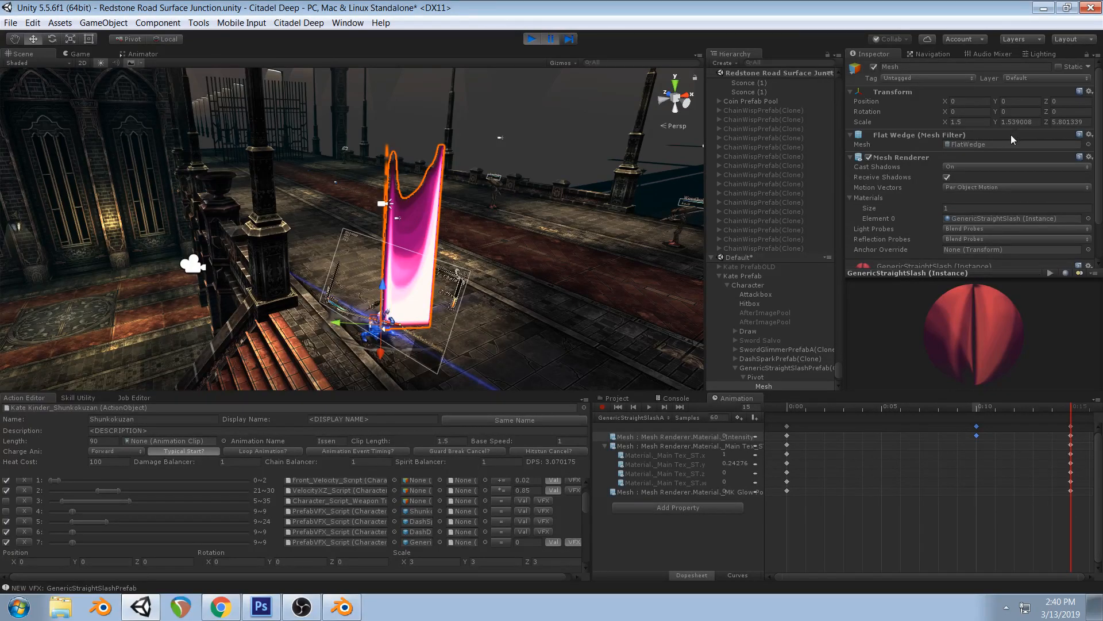
Try rotating the paused slash mesh about 90 degrees on Y and about -97 degrees on X
drag(946, 112, 196, 168)
key(ctrl+z)
right_drag(298, 205, 539, 209)
drag(998, 111, 491, 436)
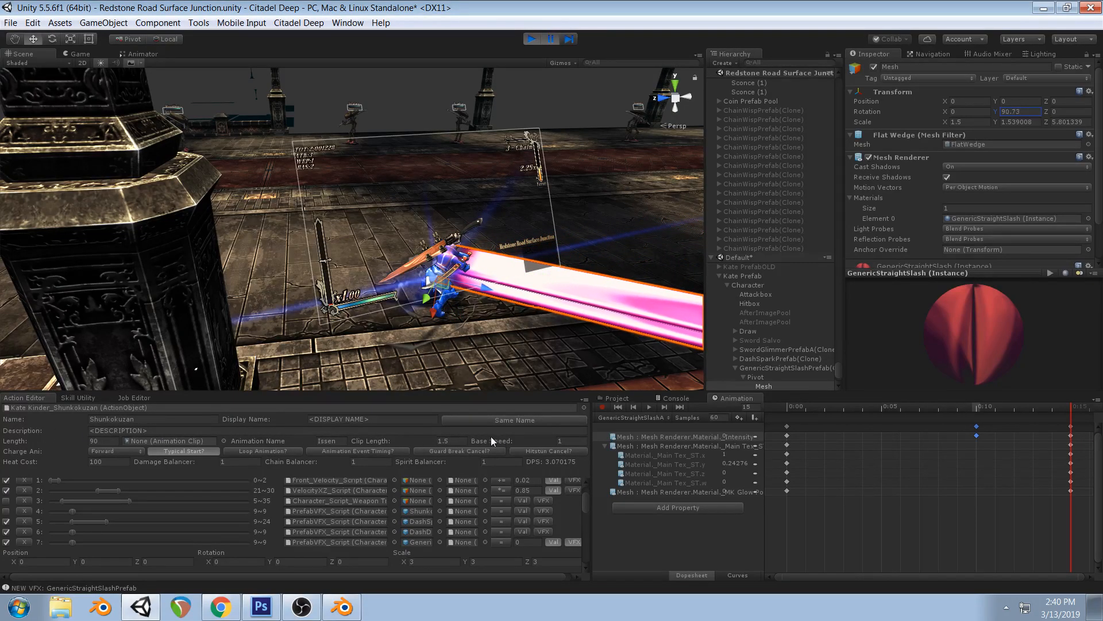
click(1052, 111)
drag(950, 115, 197, 339)
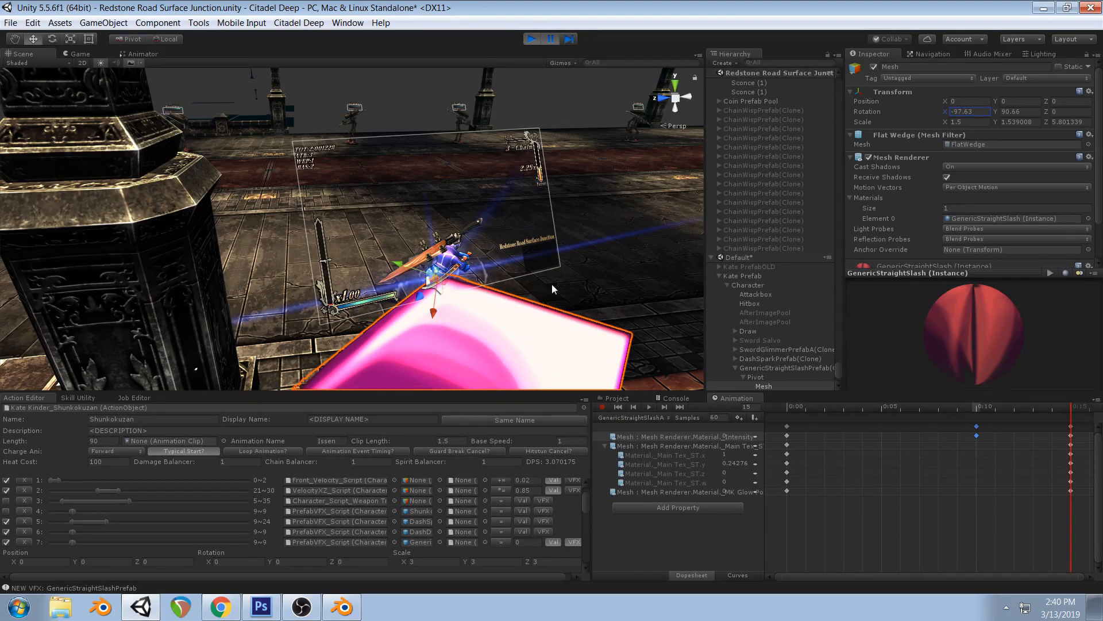
Try an X rotation of -94.5 on the slash mesh and inspect it from several angles
scroll(483, 227, down, 7)
alt+drag(450, 221, 877, 216)
drag(952, 114, 260, 156)
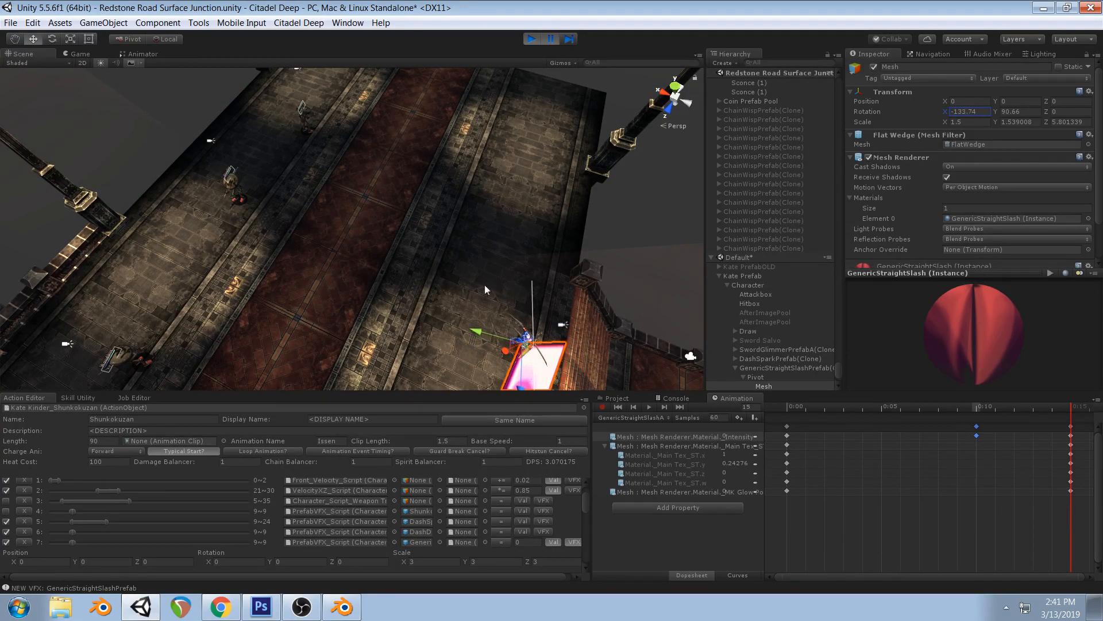
alt+drag(433, 275, 478, 269)
middle_drag(624, 377, 600, 278)
alt+drag(599, 277, 575, 185)
drag(945, 112, 1020, 107)
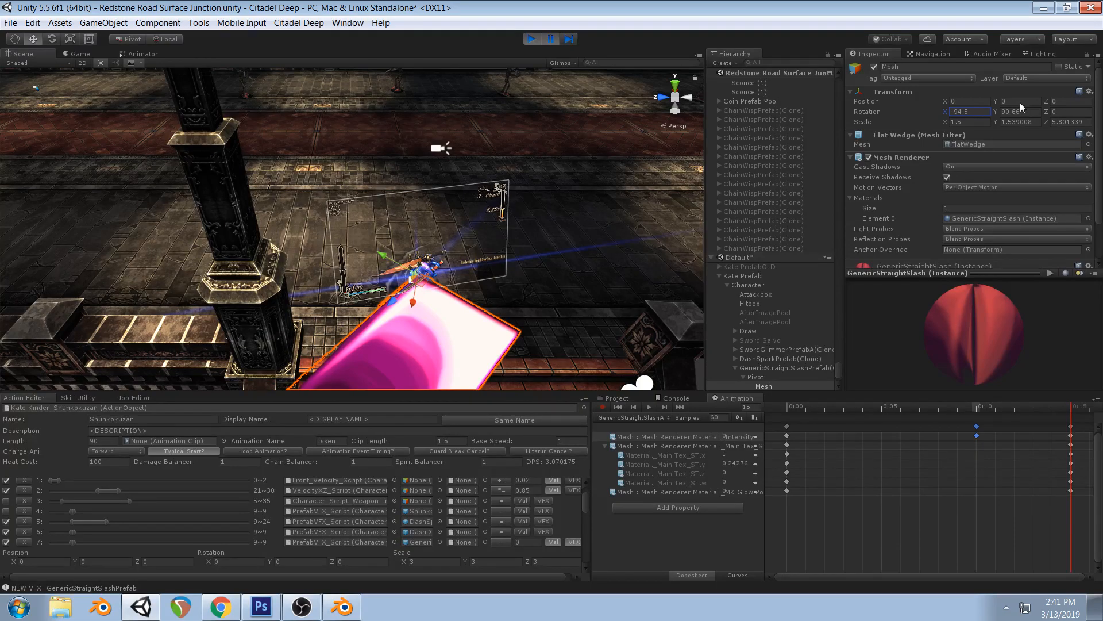
alt+drag(463, 215, 610, 240)
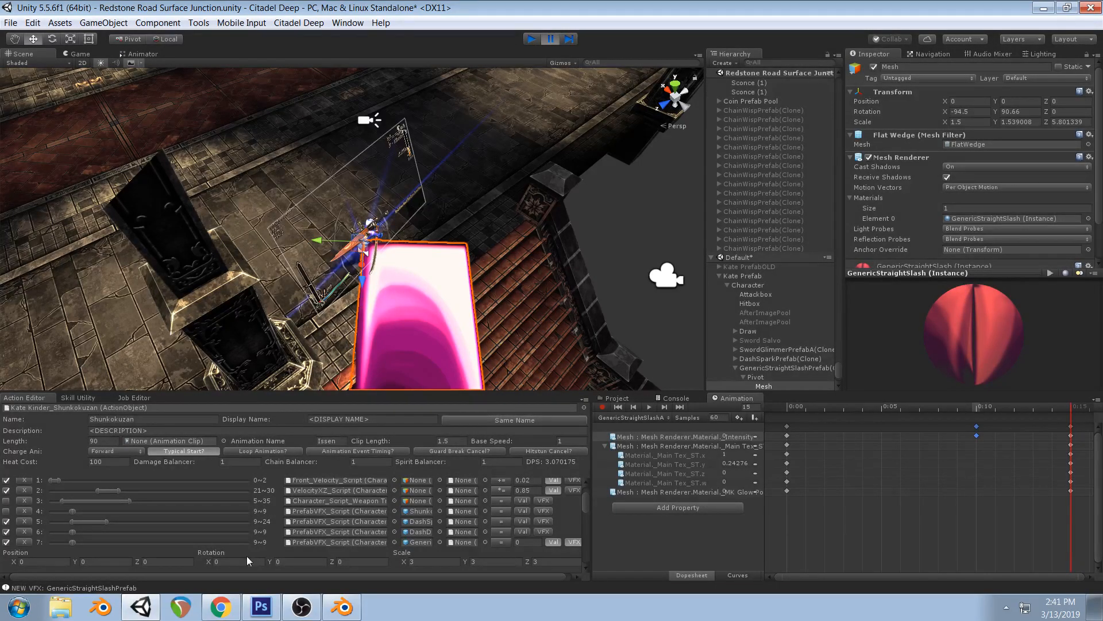
Try an X rotation of -90 and Y rotation of 90 for event 7, then step through the attack to the slash
click(246, 560)
text(-90)
click(306, 562)
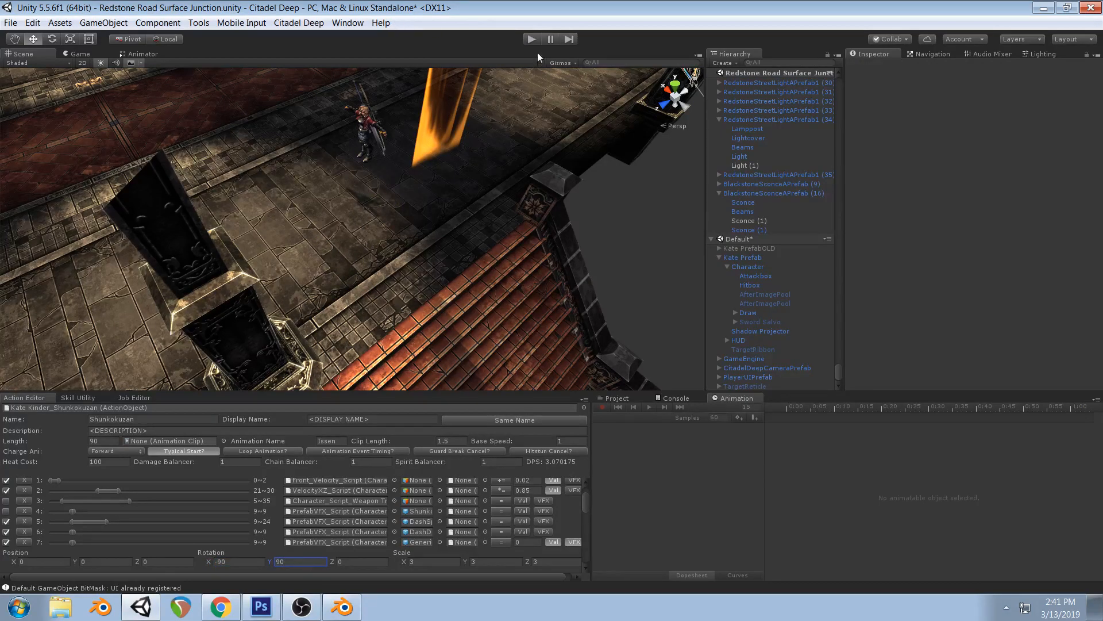
click(533, 40)
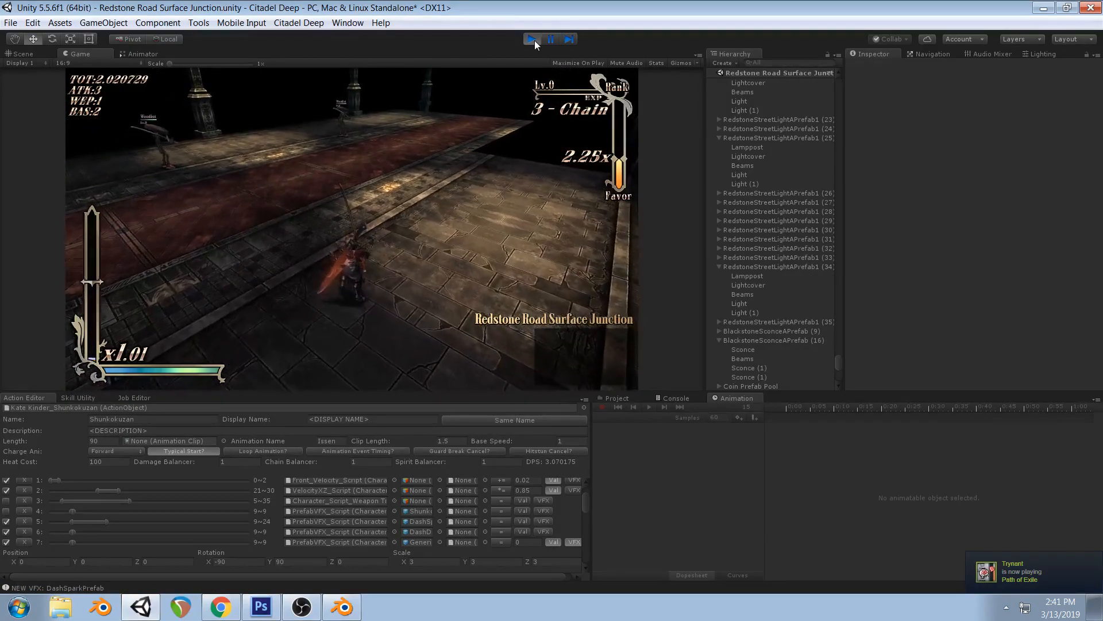
click(547, 42)
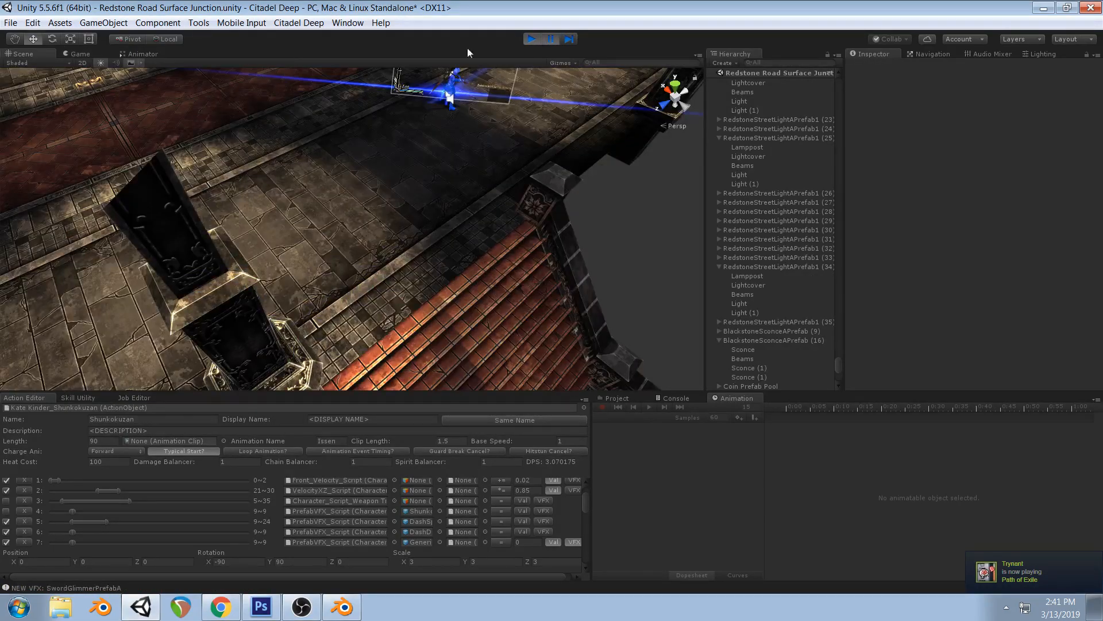
click(71, 53)
click(570, 39)
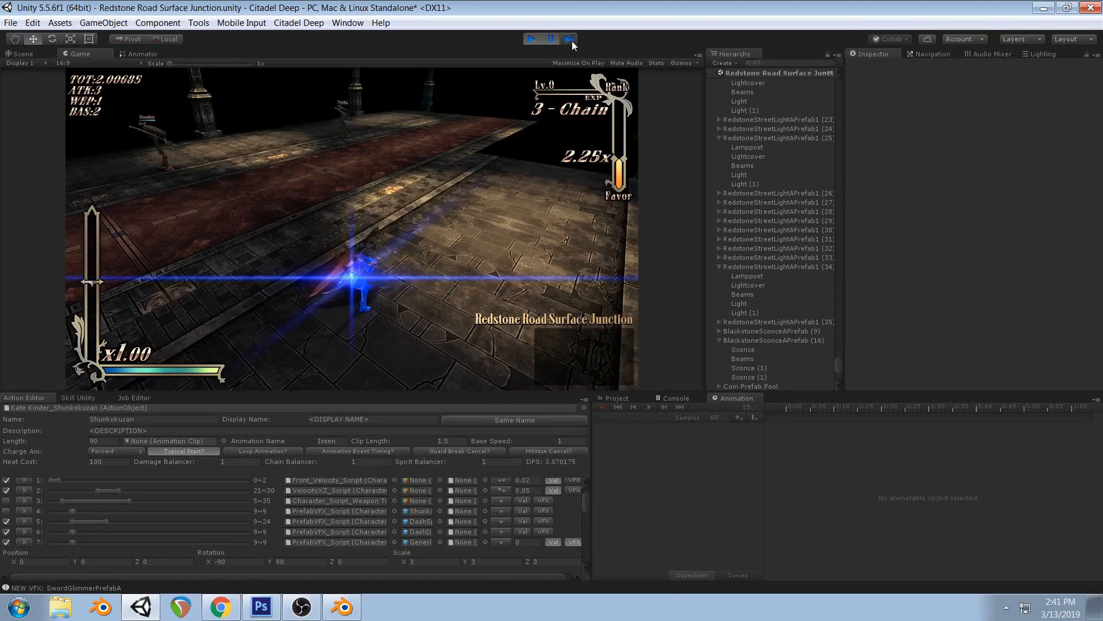
click(570, 39)
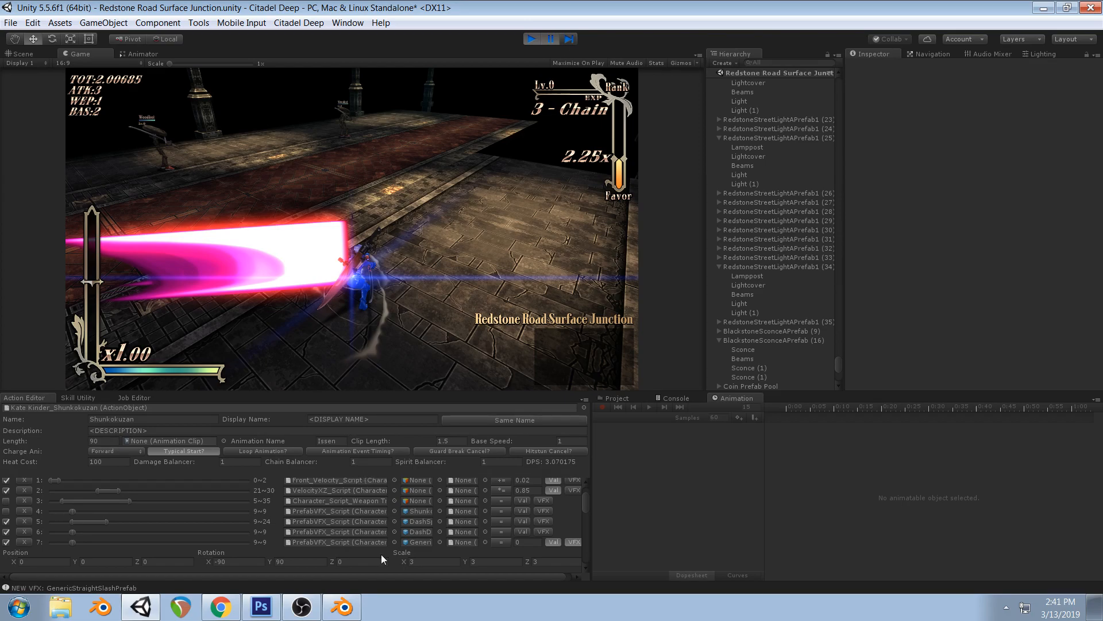
Try a Y rotation of 0 and Z rotation of 90 for event 7 and resume the game to test it
click(358, 563)
click(325, 563)
text(0)
click(557, 40)
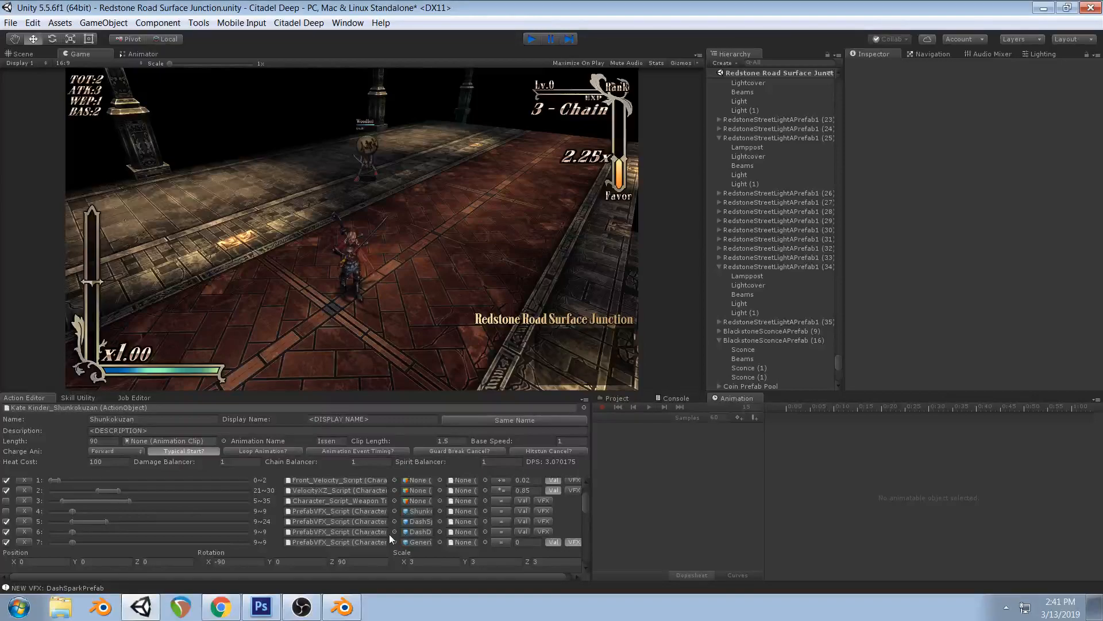
Stop the game and reset event 7's Z and X rotation to 0
click(355, 562)
text(0)
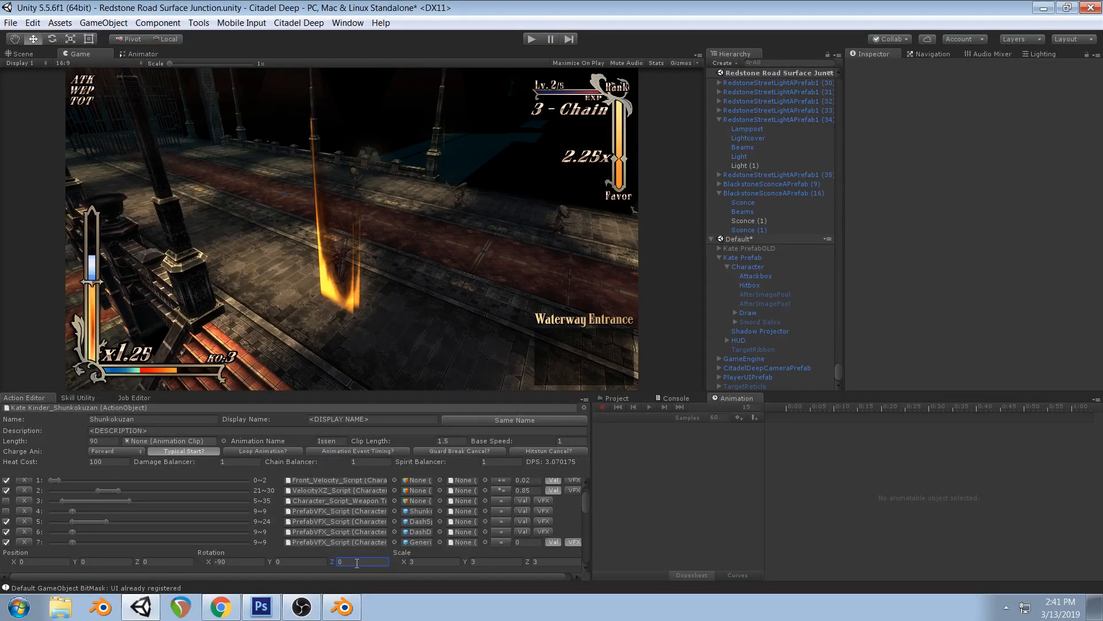
click(256, 561)
text(0)
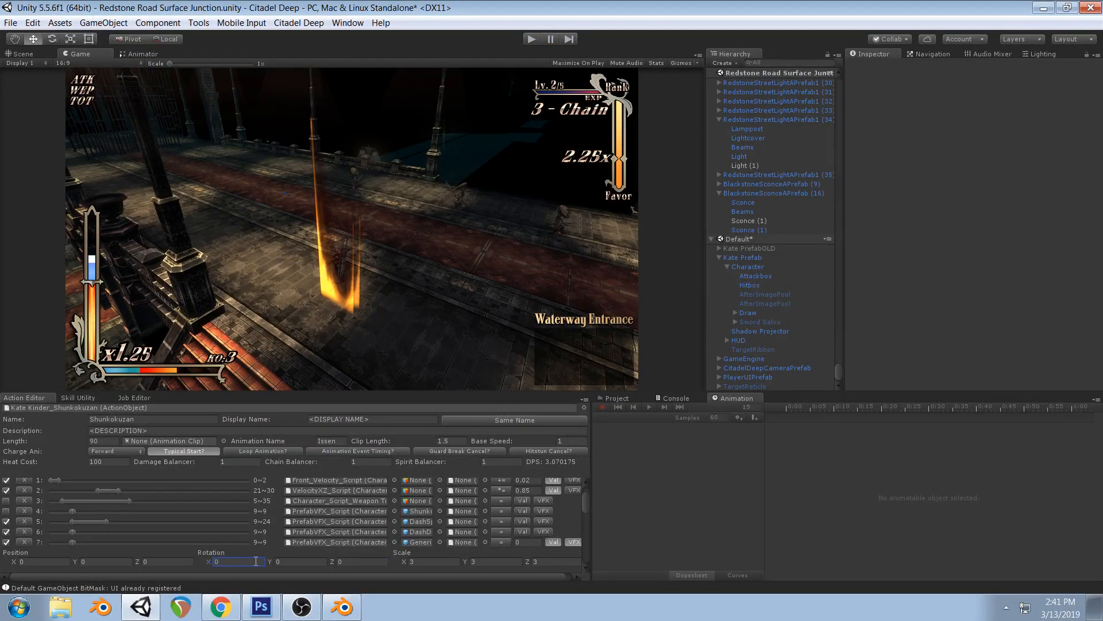
Start the game, pause during the attack, and advance frame by frame to the unrotated slash
click(534, 37)
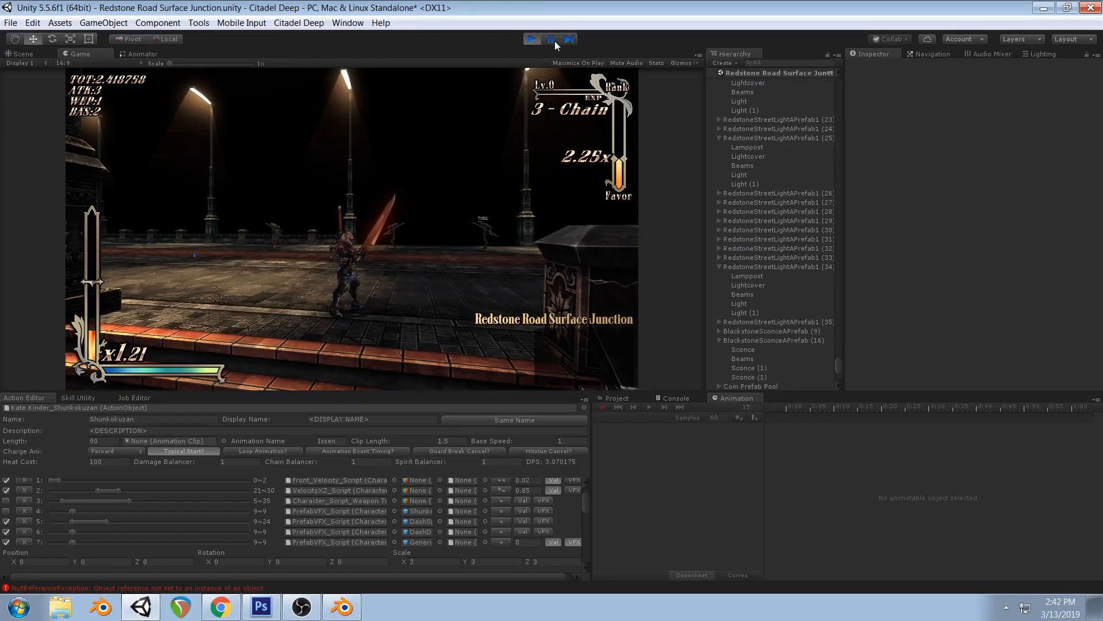
click(552, 39)
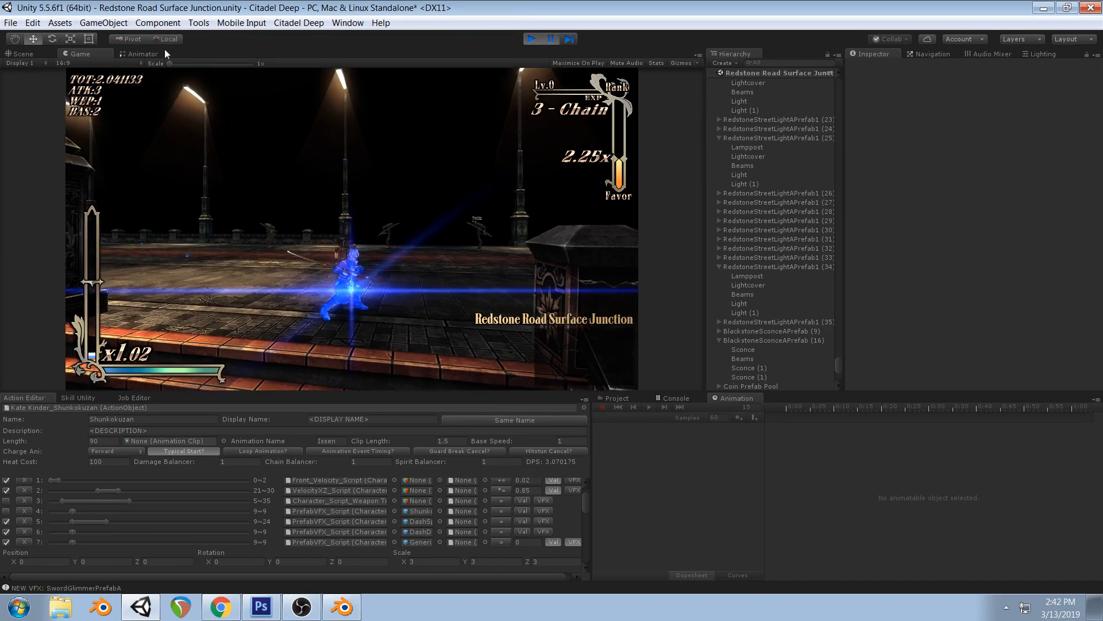
click(567, 39)
click(568, 39)
click(568, 39)
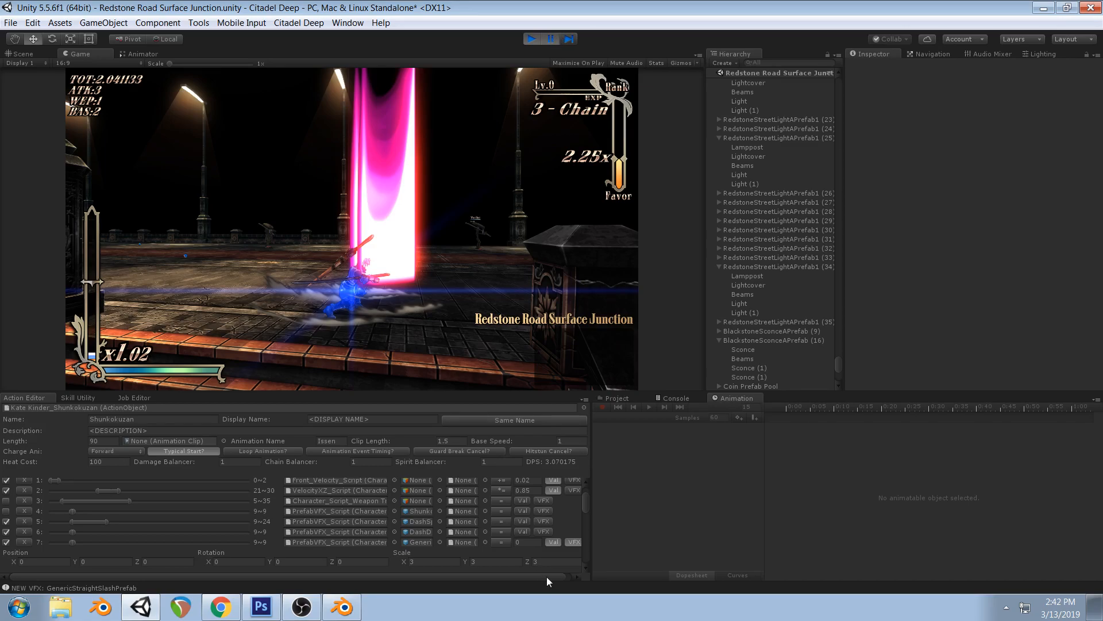
Try a Z rotation of 90 for event 7, then an added X rotation of 90, testing the attack with each
click(356, 561)
click(550, 40)
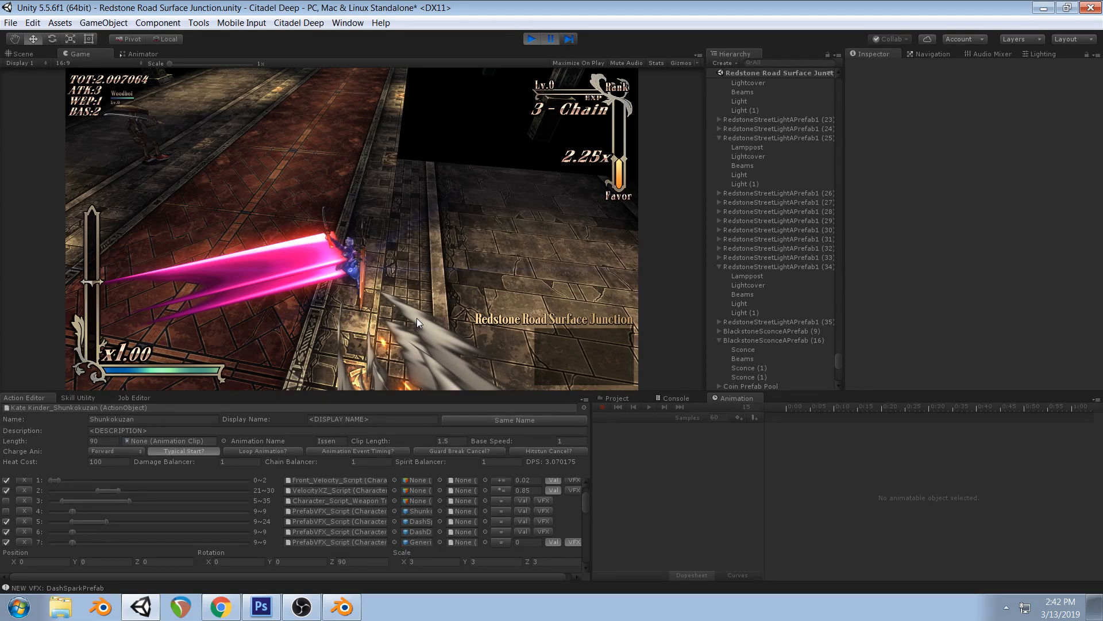
click(247, 561)
click(552, 39)
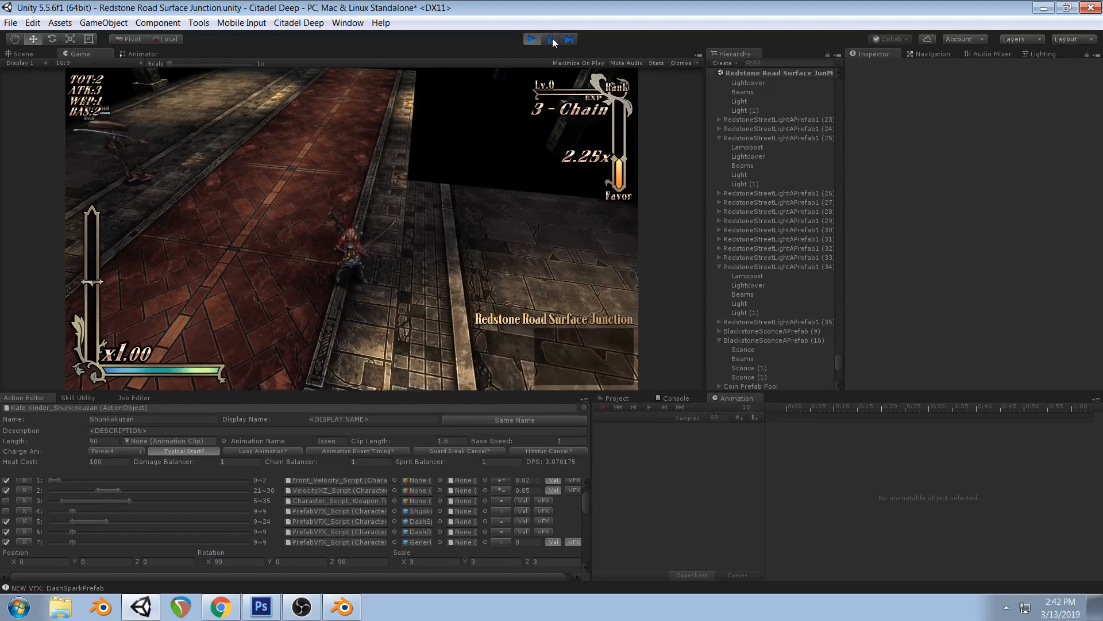
Set event 7's X rotation to -90, perform the attack, and pause on the slash
click(231, 561)
text(-90)
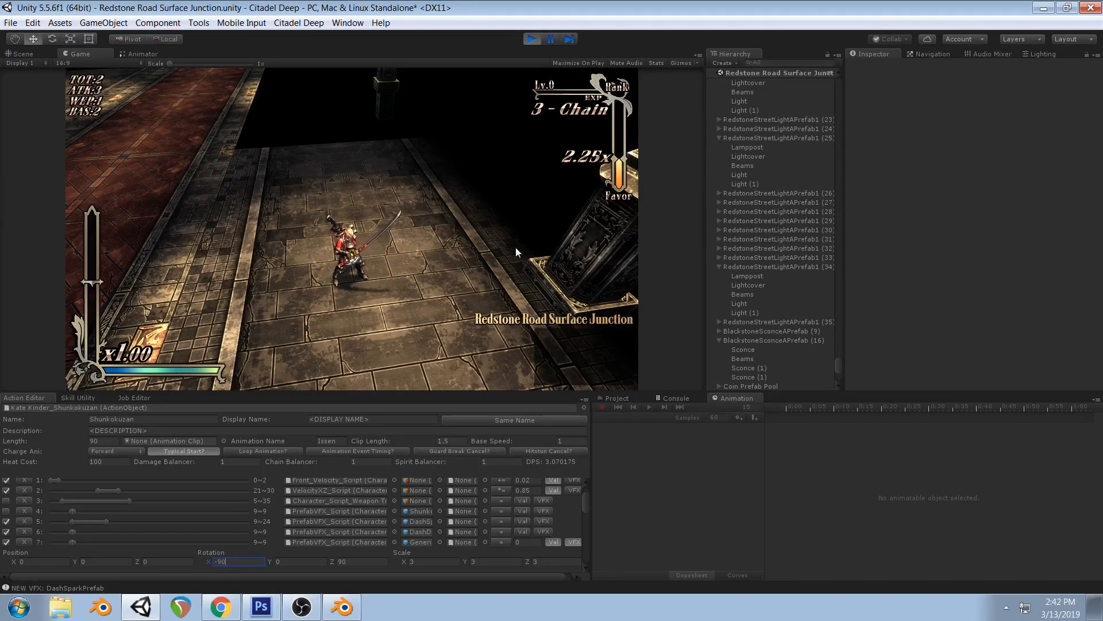
click(495, 260)
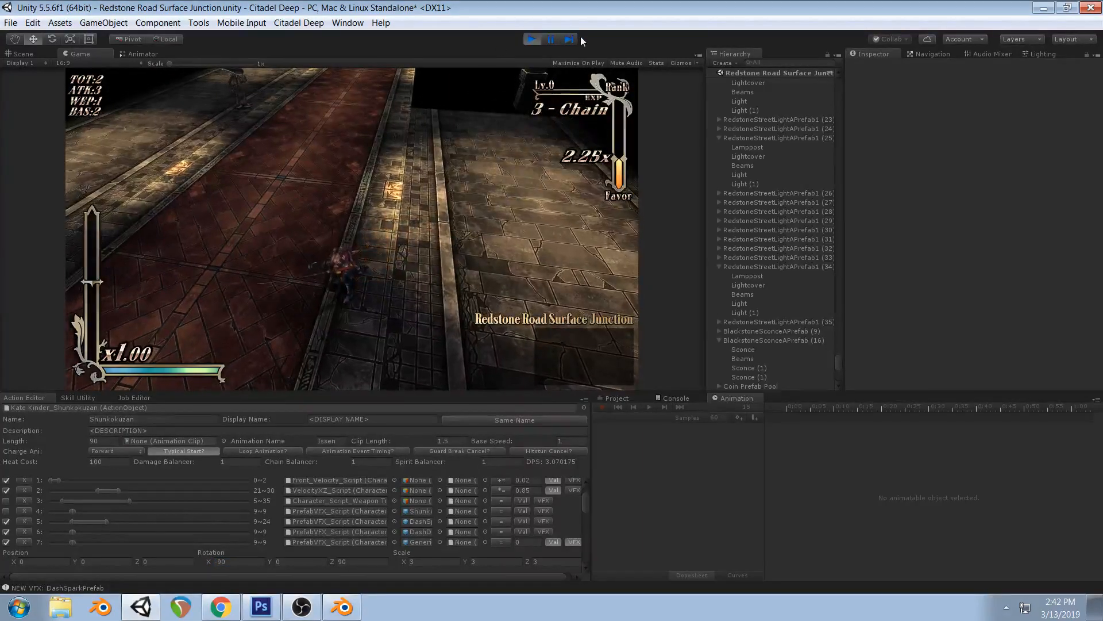
click(550, 41)
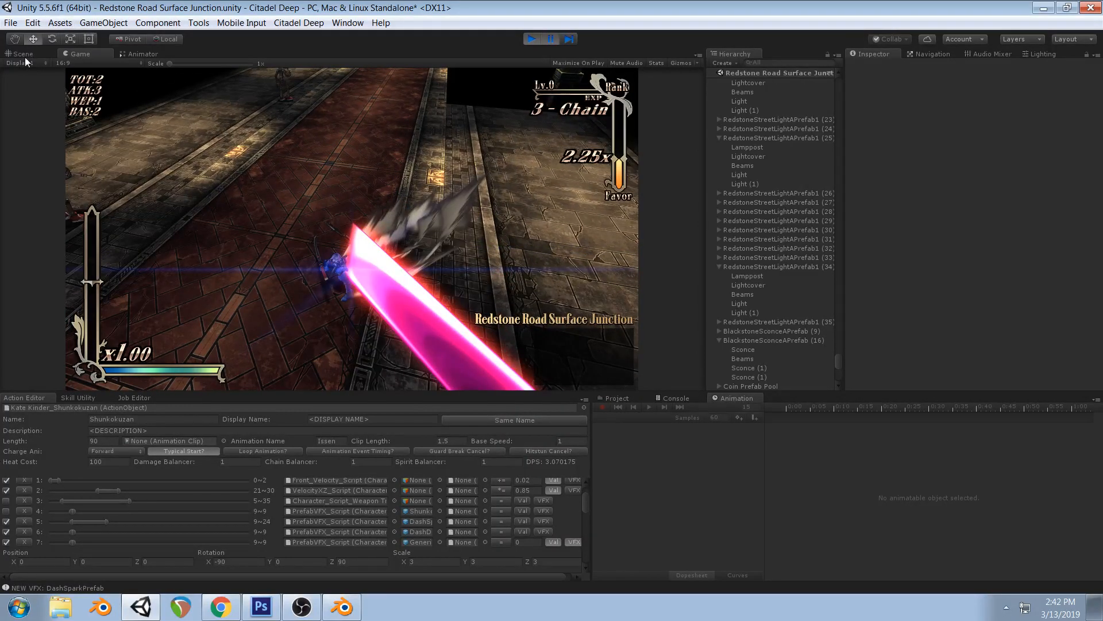
Inspect the direction of the paused slash from several angles in the Scene view
click(26, 57)
alt+drag(289, 220, 428, 184)
middle_drag(429, 184, 494, 156)
alt+drag(334, 232, 432, 247)
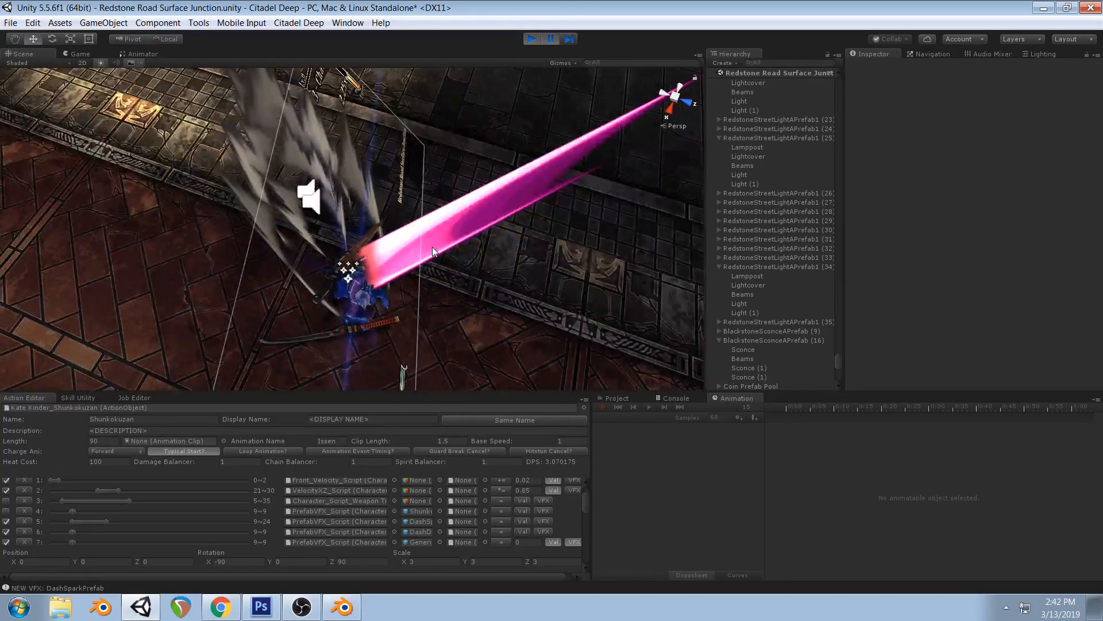
scroll(432, 247, down, 5)
middle_drag(457, 246, 460, 260)
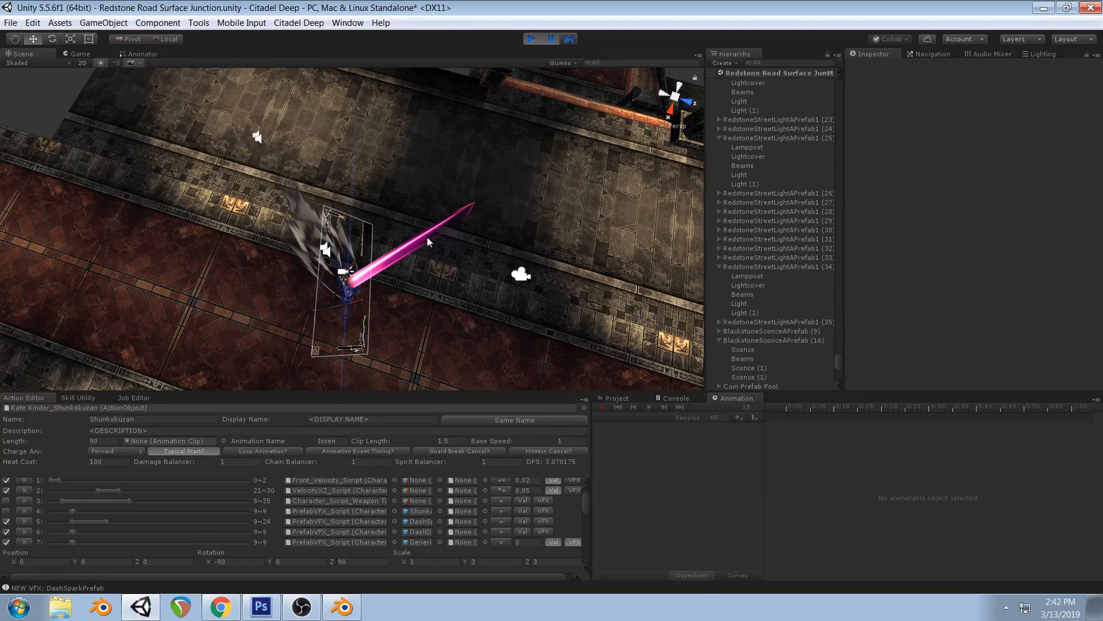
Set event 7's Z rotation to 0 and check the slash in the Game view
click(358, 559)
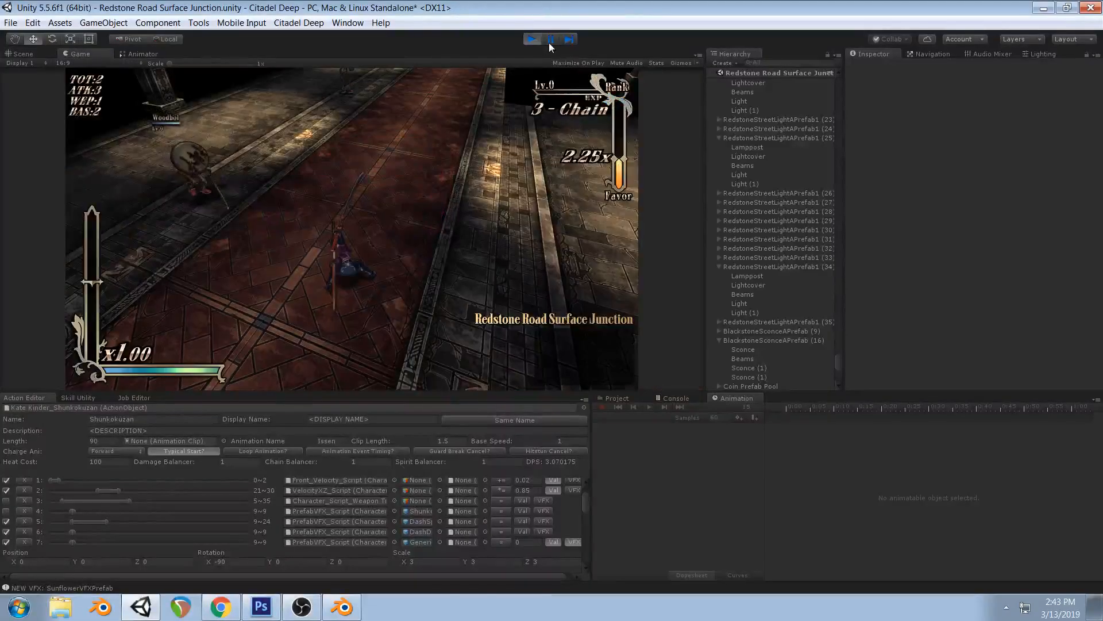
click(549, 42)
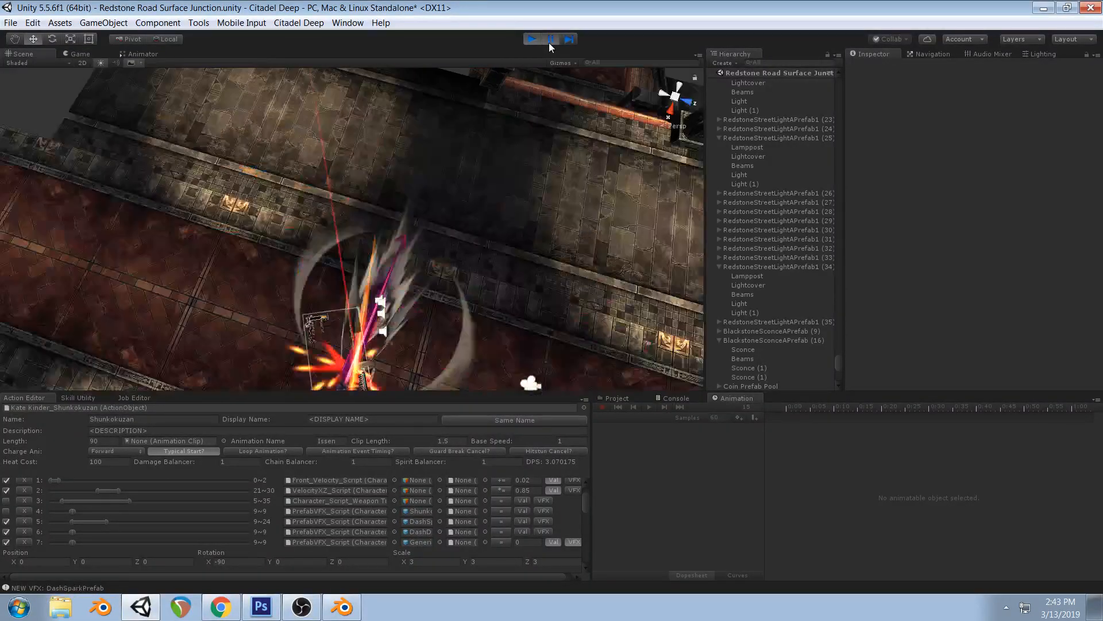
click(71, 52)
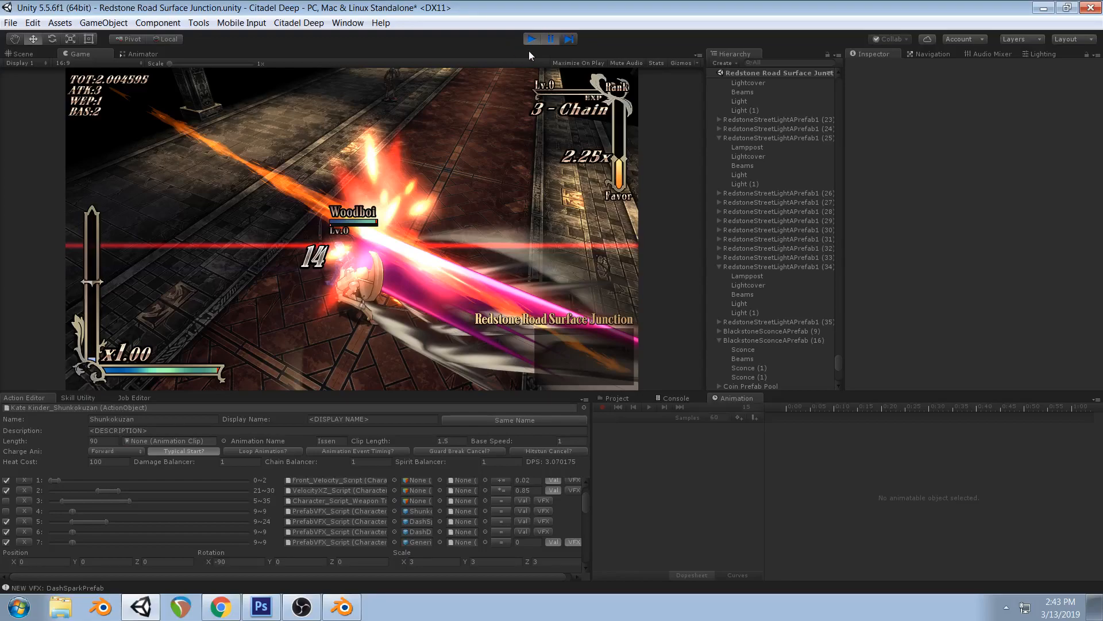
click(544, 40)
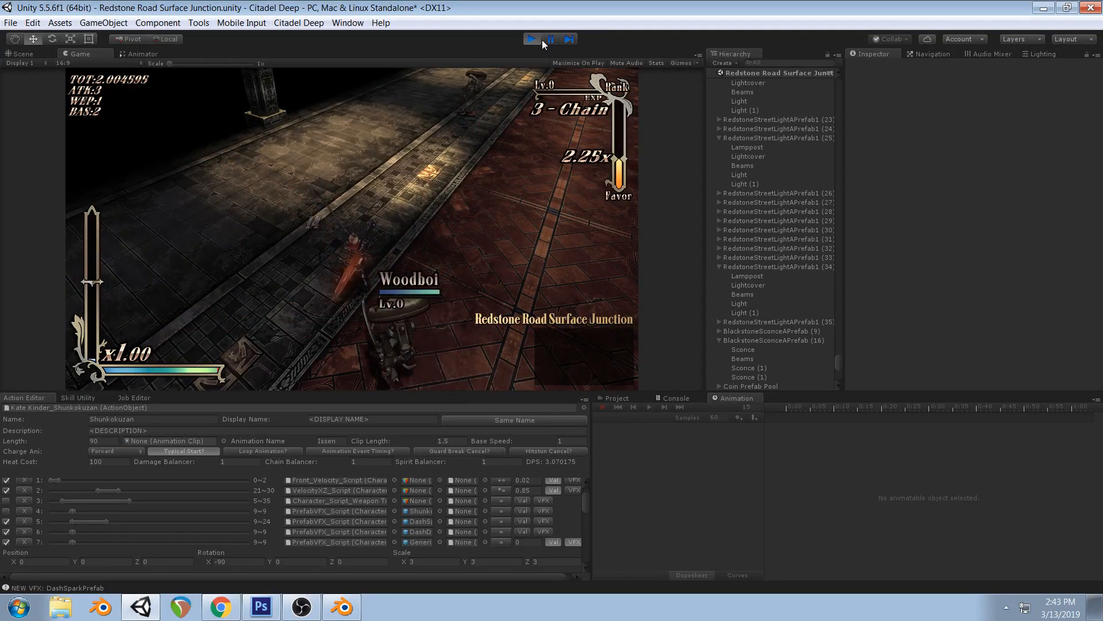
Restart the game, pause during the attack, and advance frame by frame to the slash
click(530, 39)
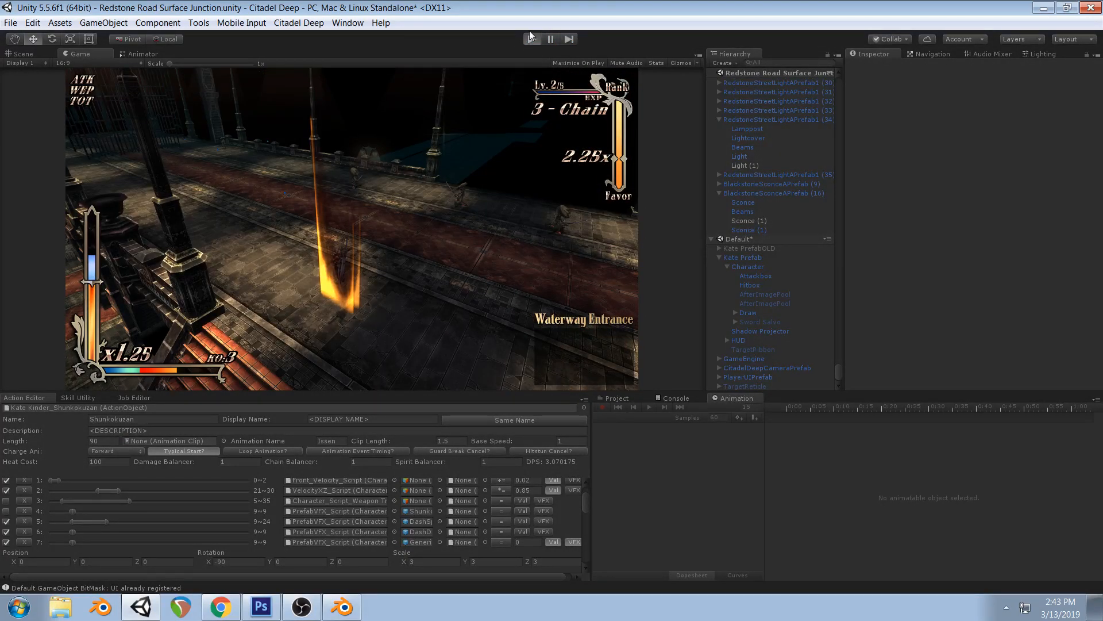
click(529, 45)
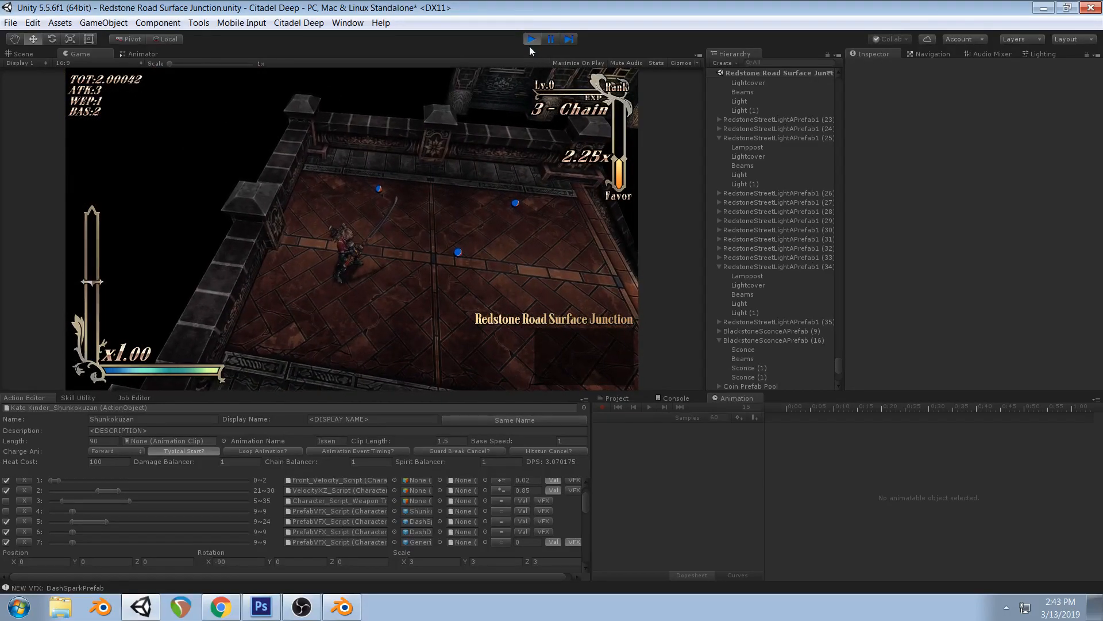
click(551, 38)
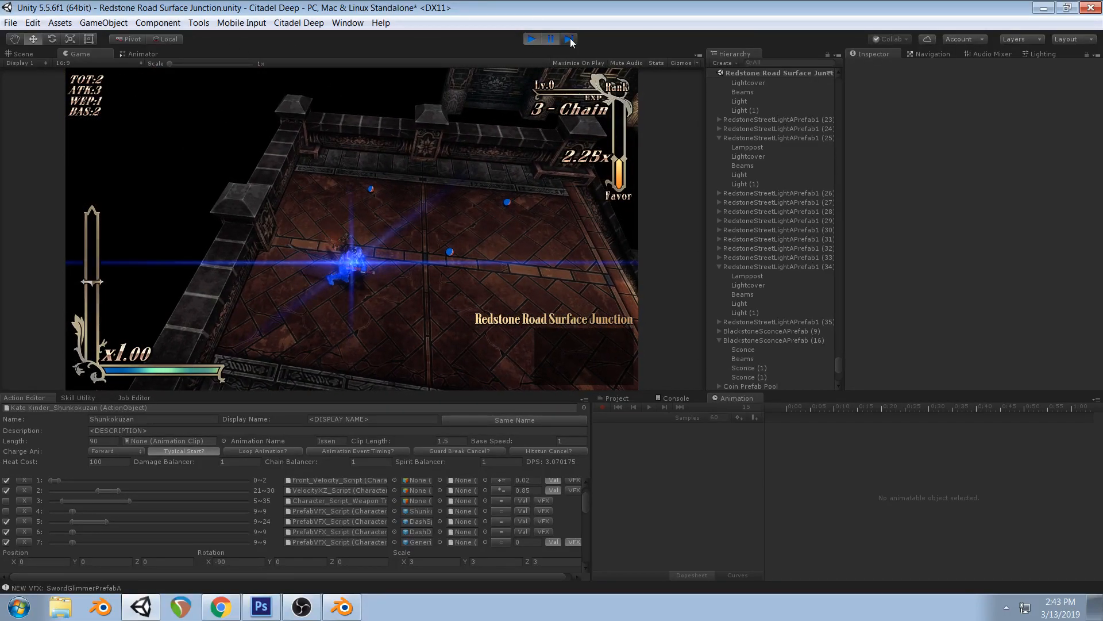
click(569, 39)
click(569, 40)
Examine the paused slash from the side and up close in the Scene view
click(20, 54)
right_drag(443, 271, 514, 129)
middle_drag(514, 150, 635, 168)
scroll(374, 235, down, 2)
middle_drag(374, 235, 431, 260)
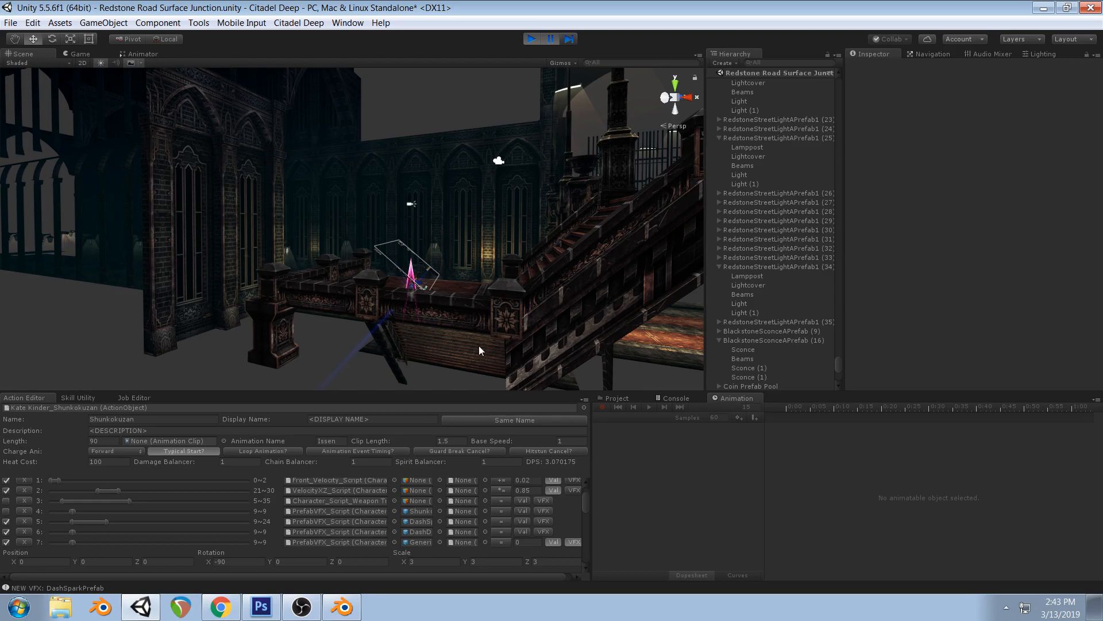
scroll(471, 328, up, 5)
right_drag(423, 263, 538, 274)
middle_drag(494, 277, 541, 275)
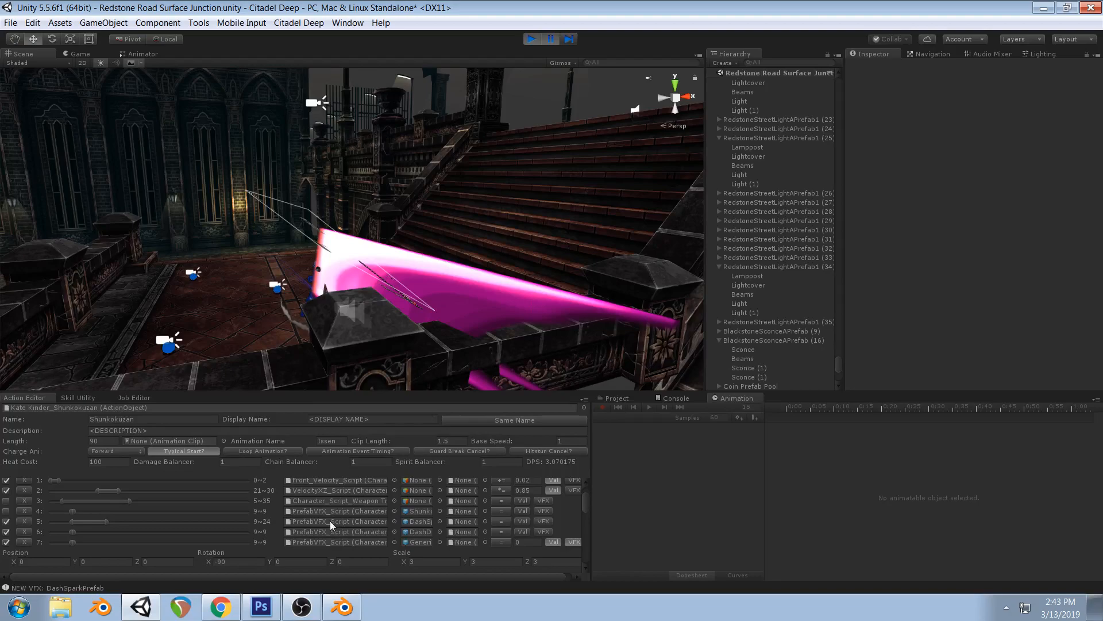
Try Y rotations of 90 and -90 for event 7, checking the slash in the Game view
click(307, 558)
click(551, 39)
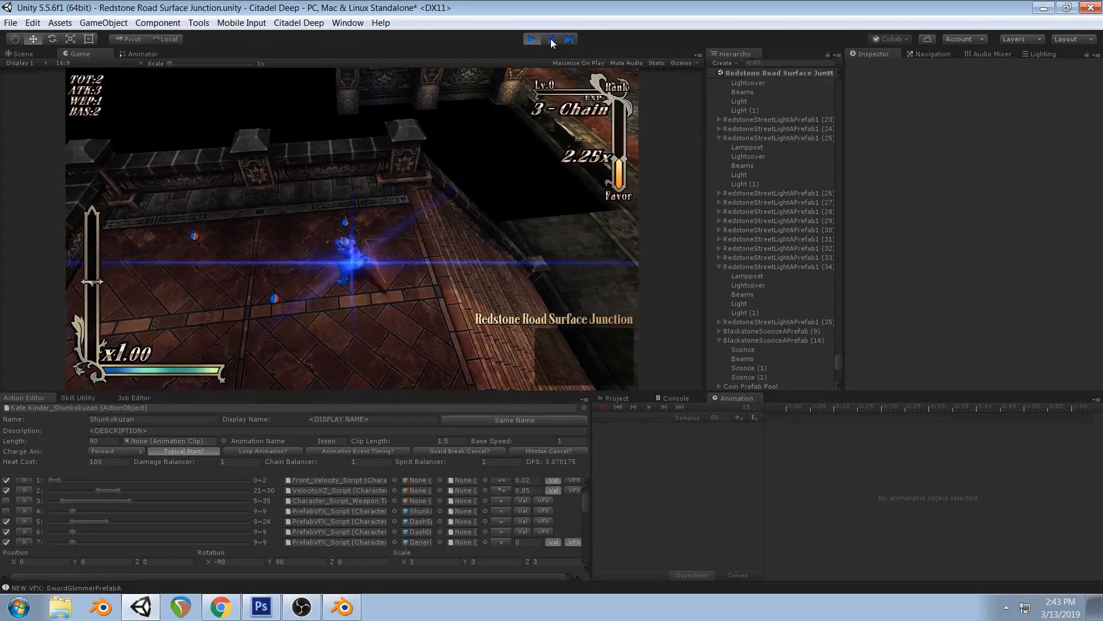
click(276, 561)
text(-90)
click(368, 332)
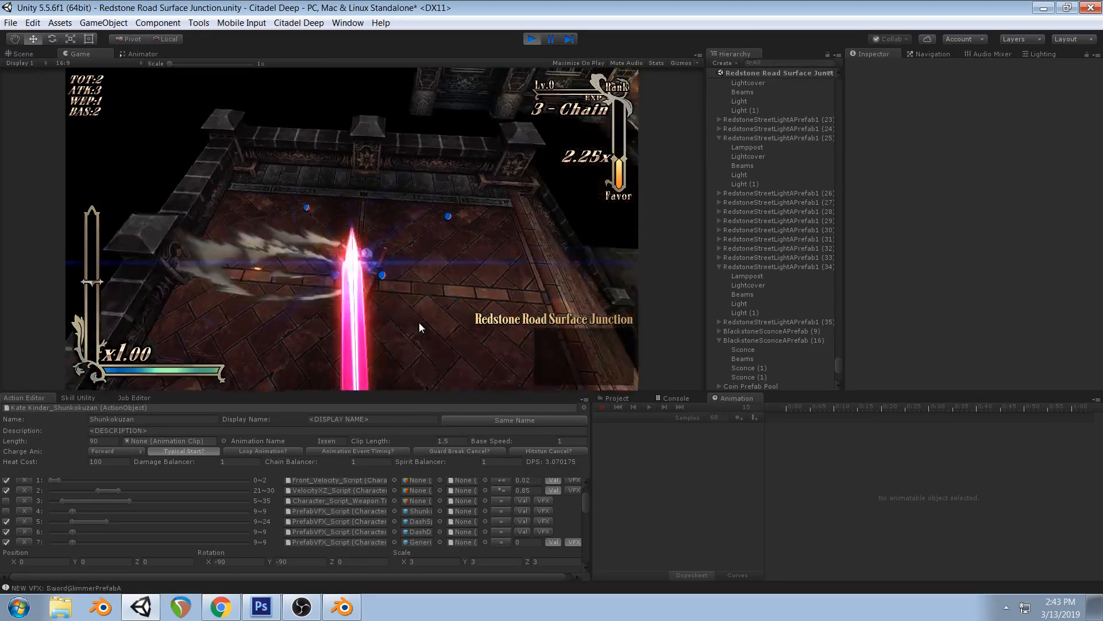
Try event 7's Y rotation at 90 again, reset it to 0, and check the attack in the Game view
drag(289, 562, 238, 562)
text(90)
click(277, 319)
click(299, 562)
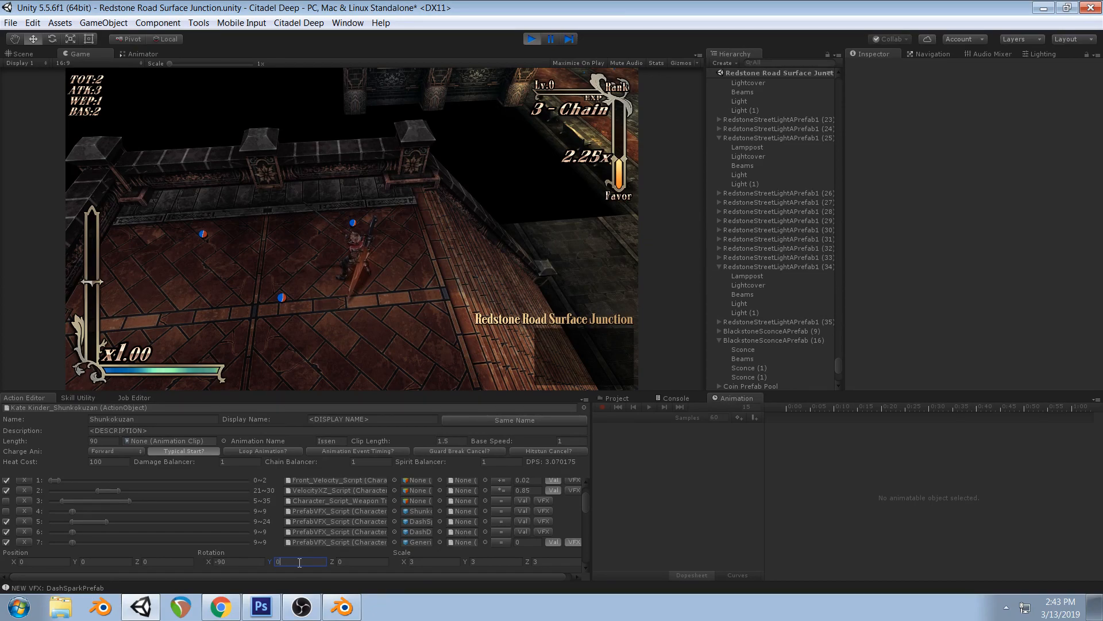
click(347, 340)
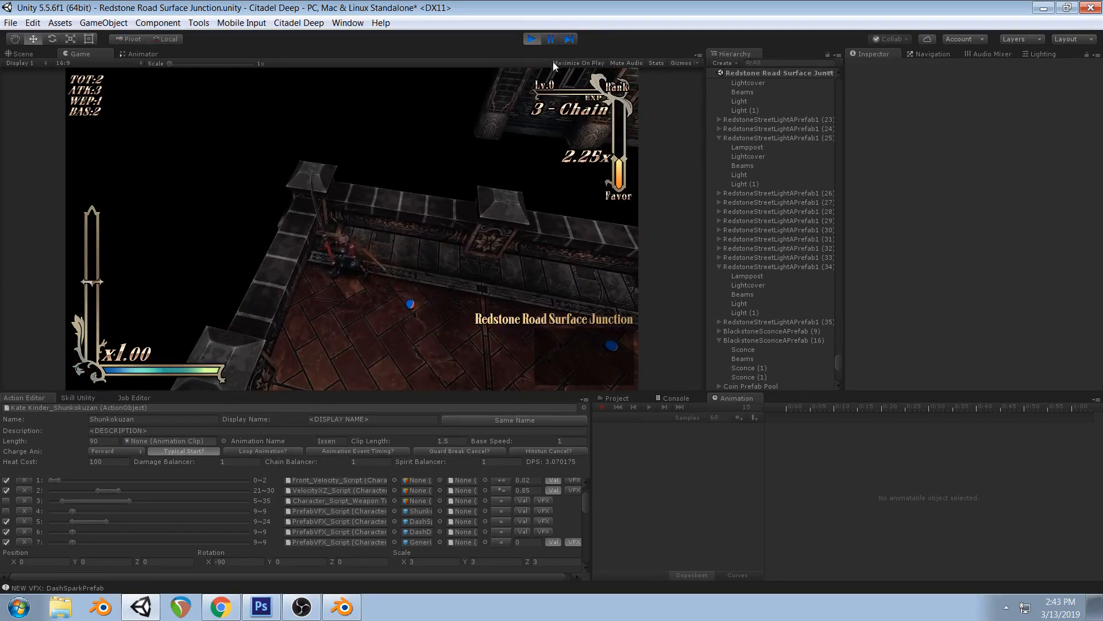
Pause the game during the attack, advance frame by frame to the slash, and inspect it in the Scene view
click(549, 38)
click(569, 43)
click(569, 42)
right_drag(426, 209, 450, 202)
middle_drag(451, 202, 455, 200)
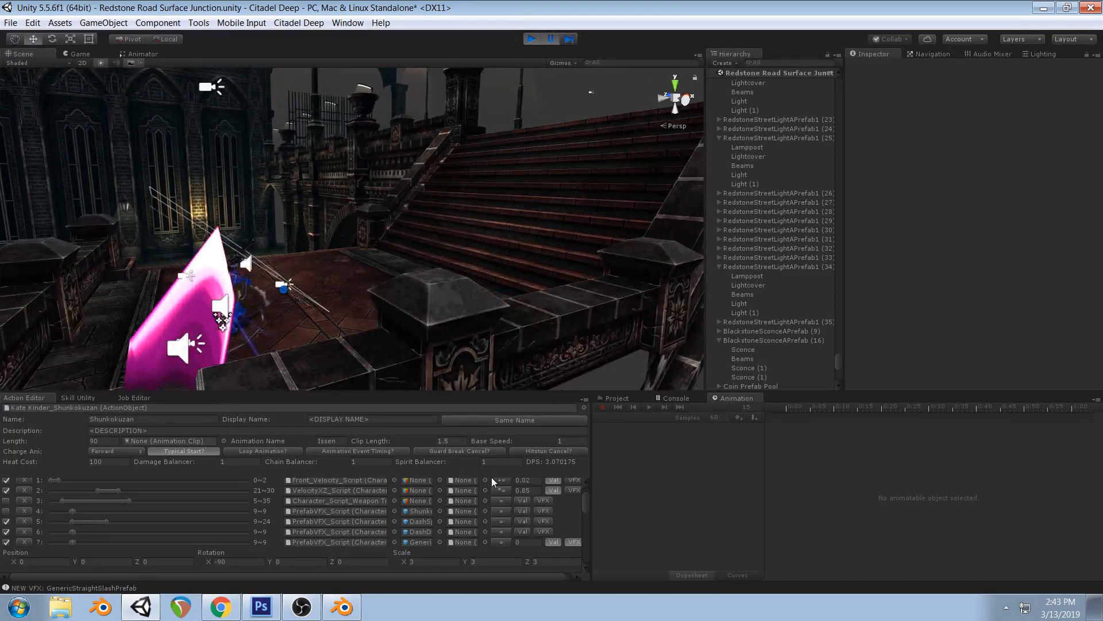
Set event 7's Z rotation to 90 and check the paused slash in the Game view
click(352, 566)
click(551, 40)
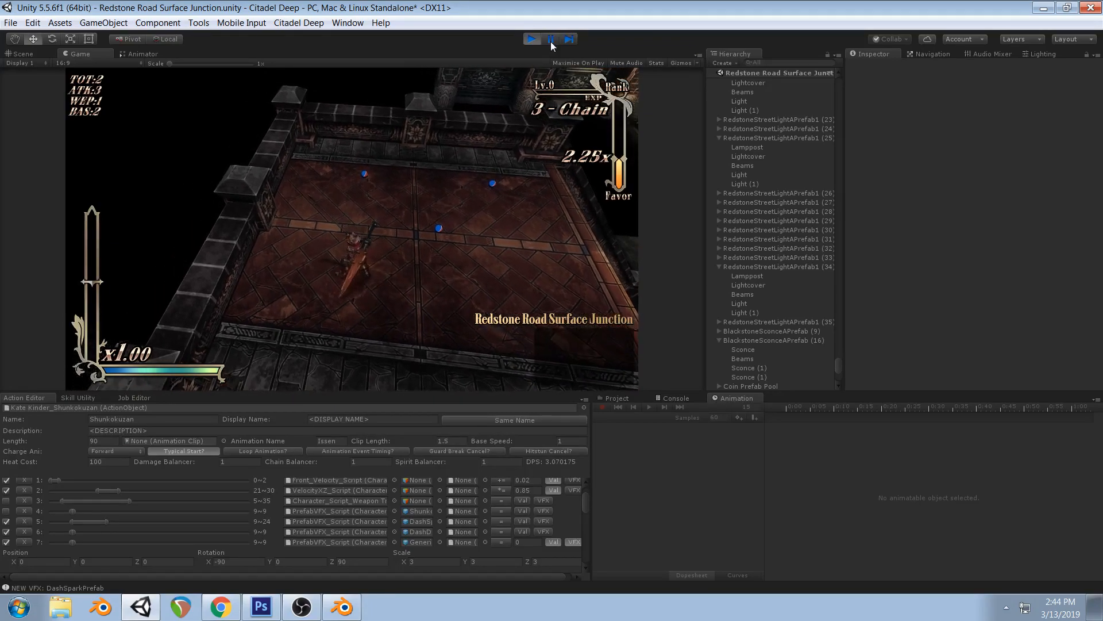
click(551, 39)
click(80, 54)
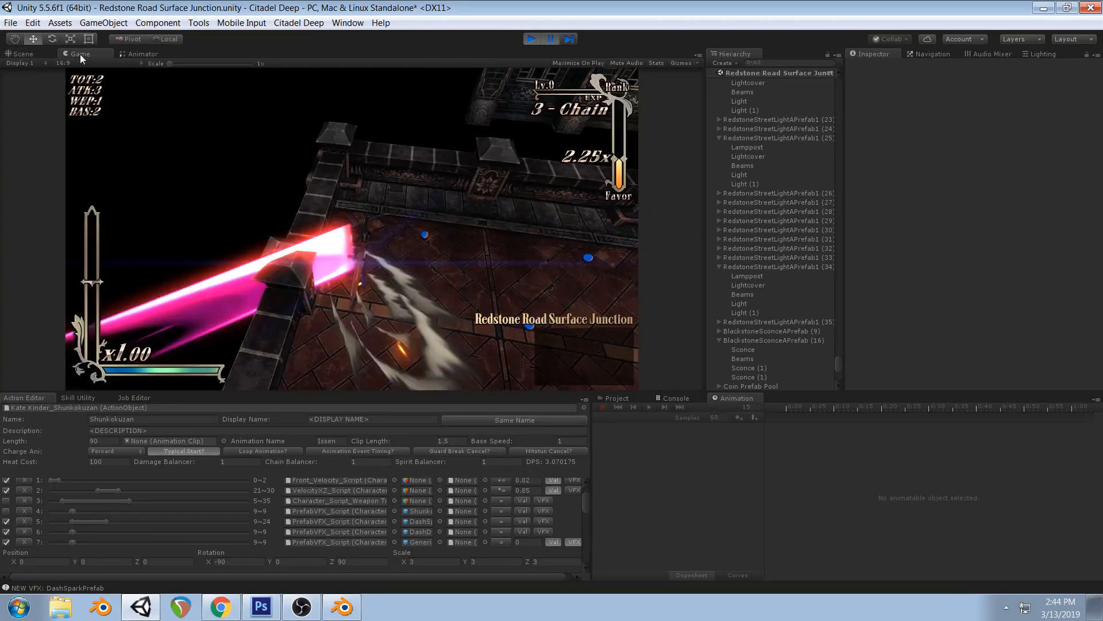
click(550, 40)
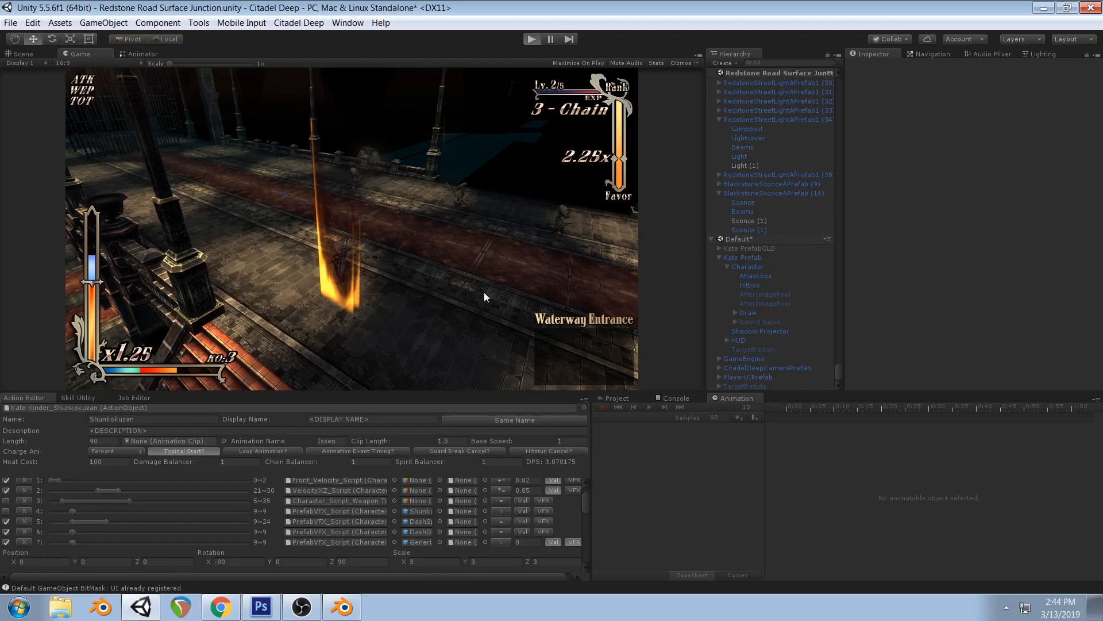
key(alt+Tab)
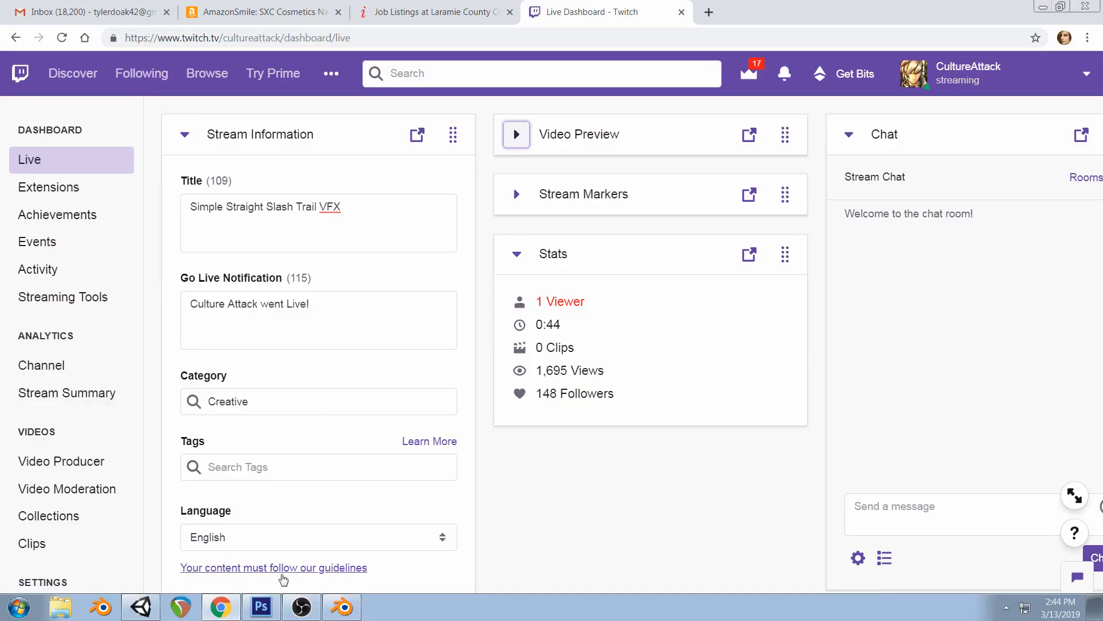
click(141, 607)
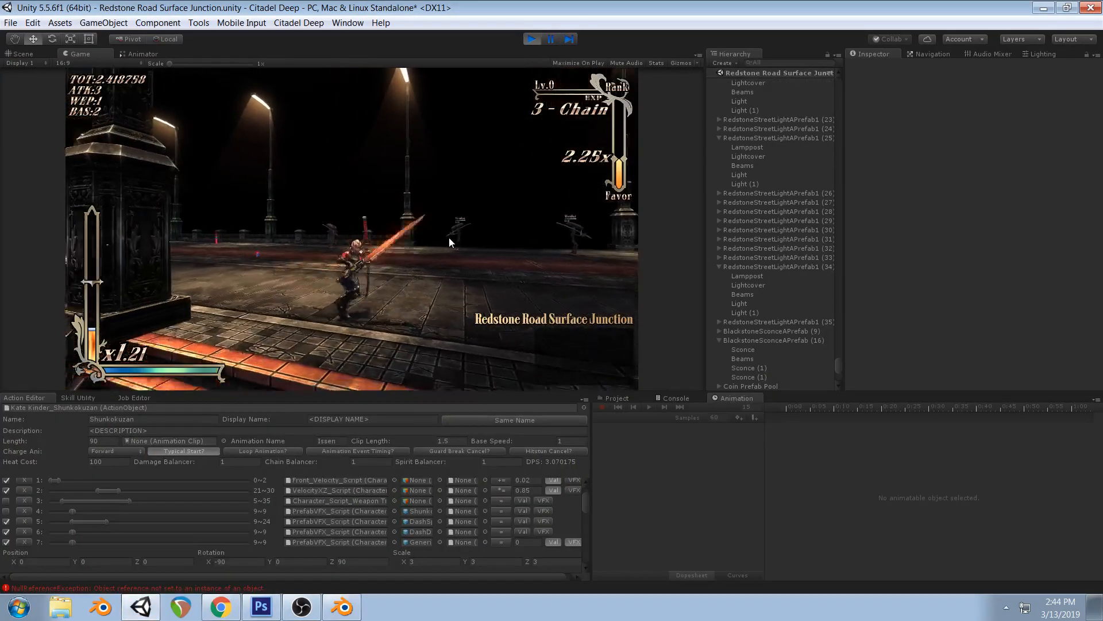
Pause the game as the Shunkokuzan attack starts and advance frame by frame until the slash spawns
click(551, 39)
click(570, 44)
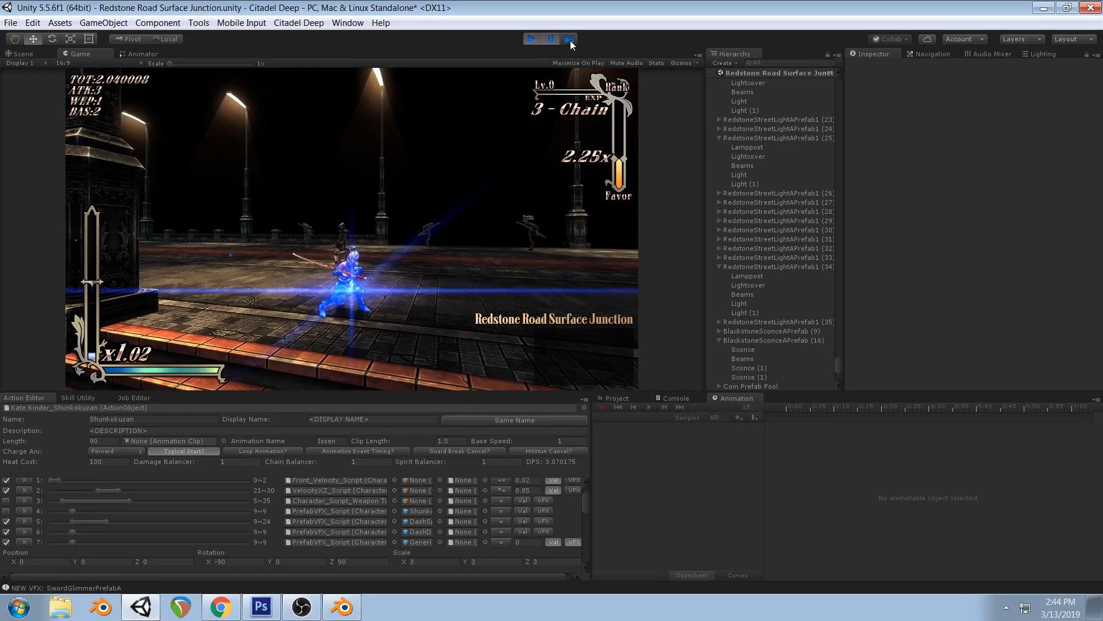
click(571, 45)
click(571, 44)
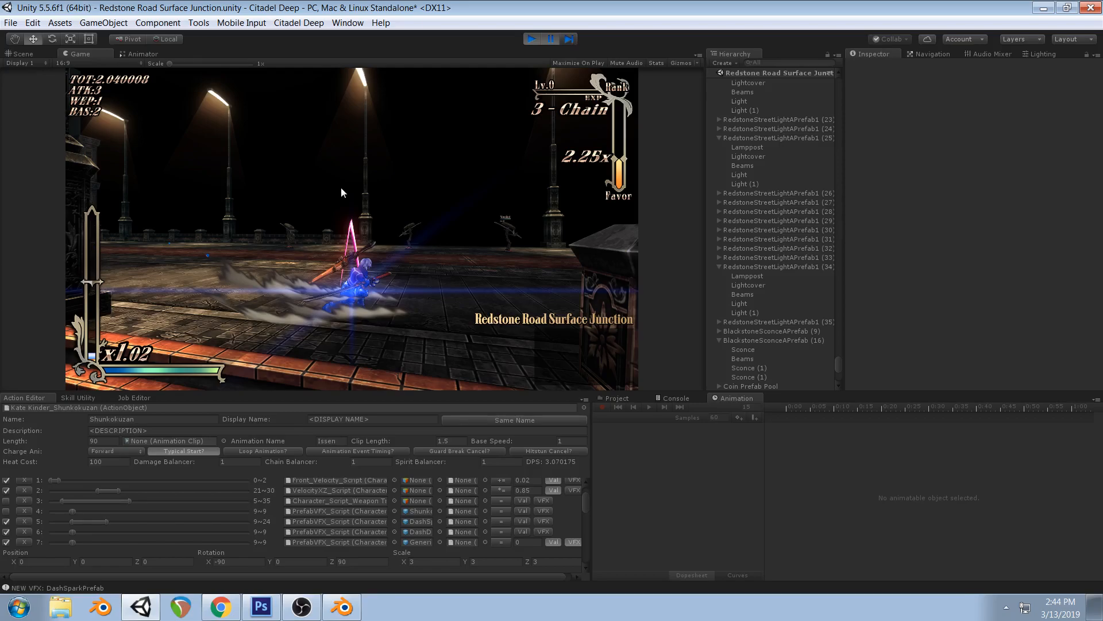
Examine the slash from above in the Scene view while advancing a few more frames
click(31, 53)
right_drag(364, 144, 500, 168)
middle_drag(500, 167, 378, 231)
key(a)
right_drag(378, 230, 479, 211)
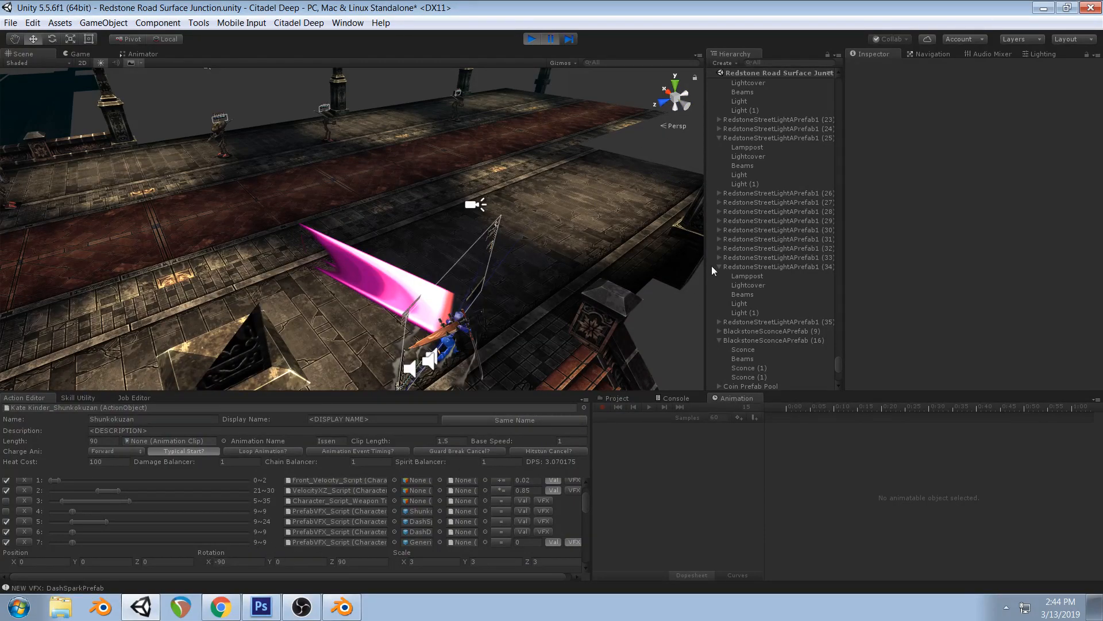
click(569, 39)
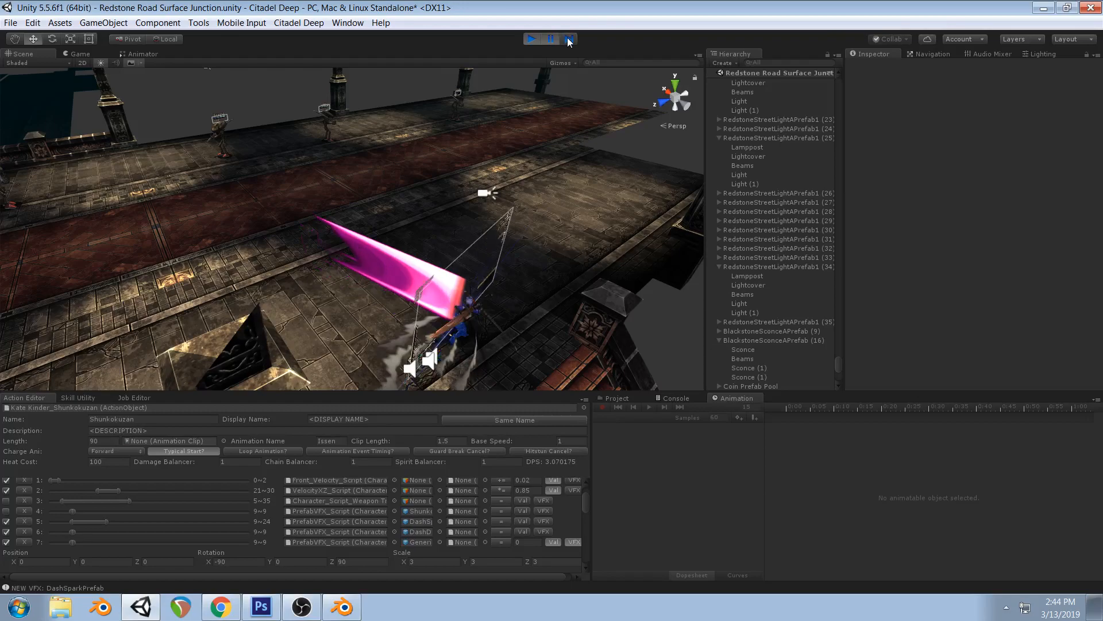
click(569, 39)
click(569, 40)
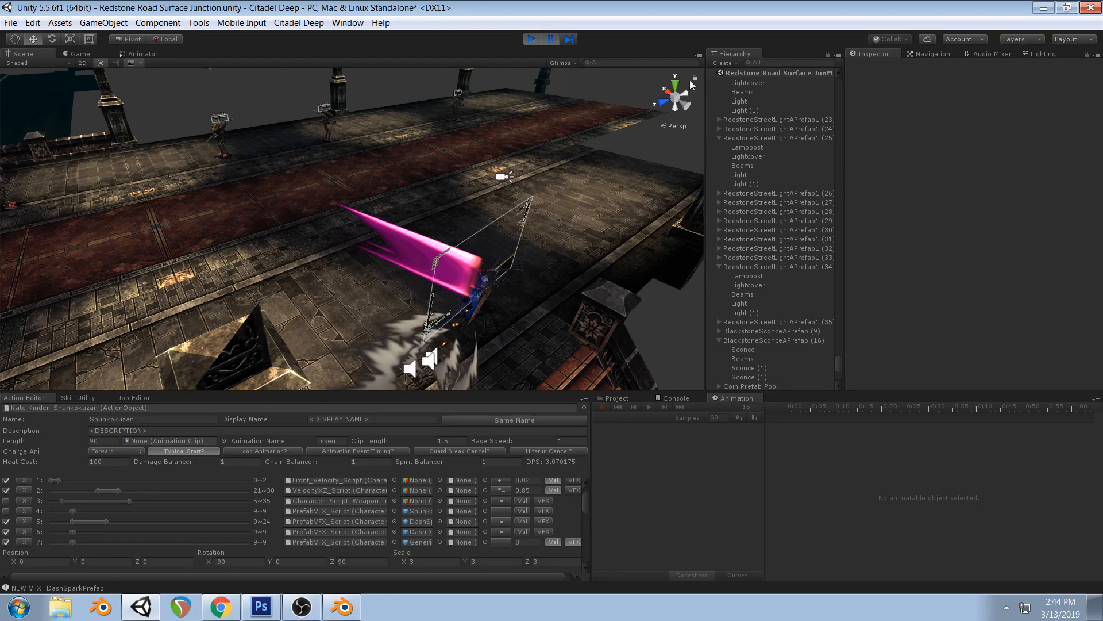
Resume the game, pause on another attack, and advance to the frame with the fresh slash
click(548, 39)
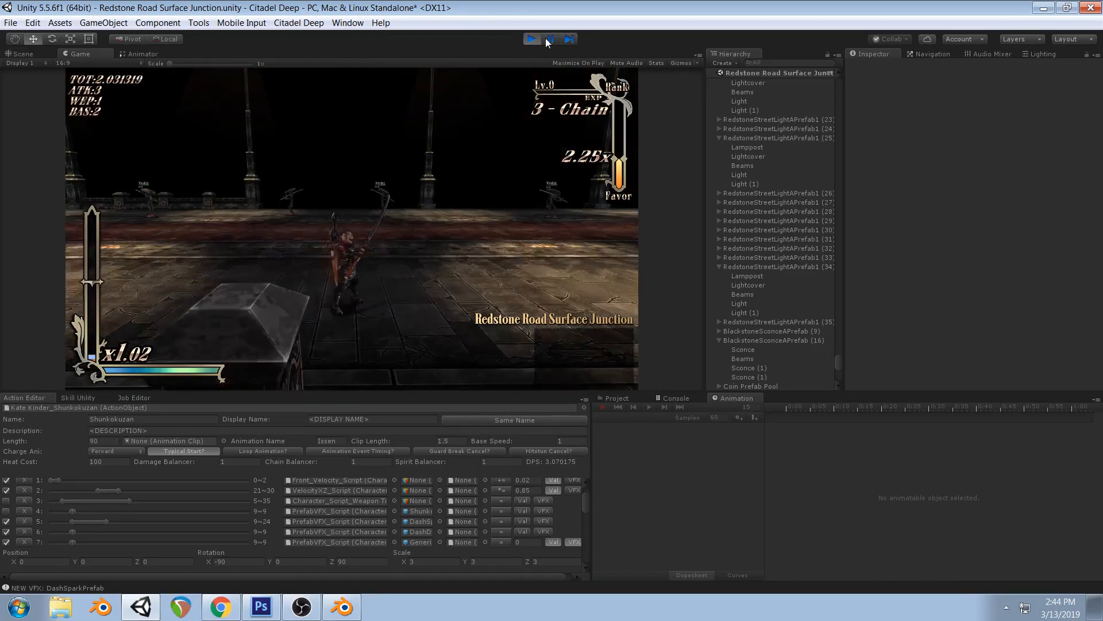
click(550, 39)
click(569, 39)
click(570, 39)
Select the spawned GenericStraightSlashPrefab(Clone) under the character and examine its transform and direction from overhead
scroll(796, 207, up, 10)
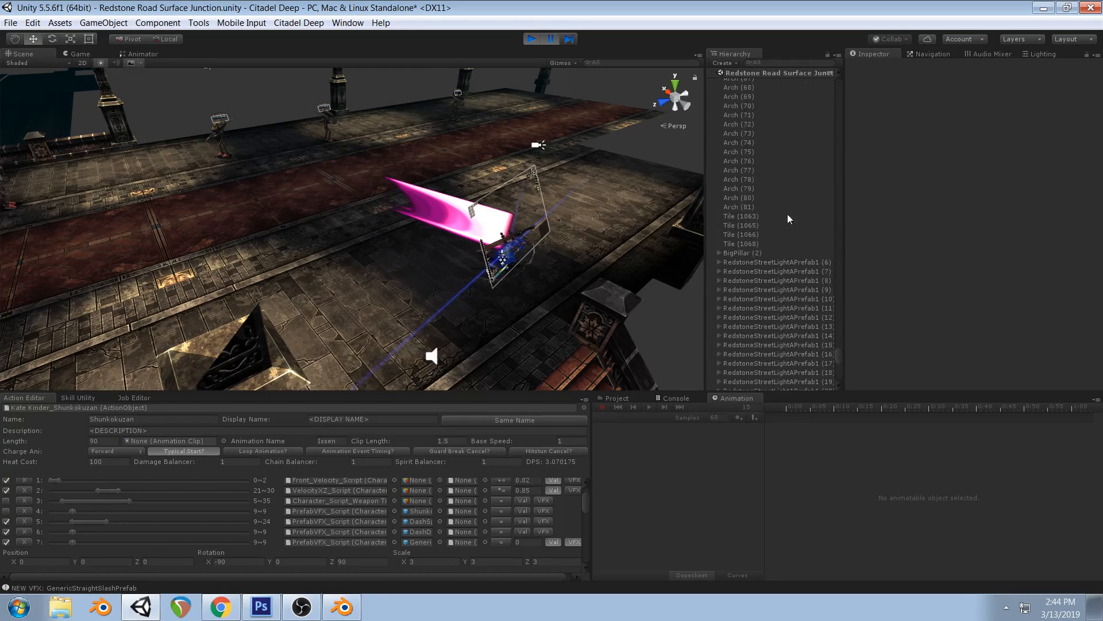
click(434, 216)
click(434, 216)
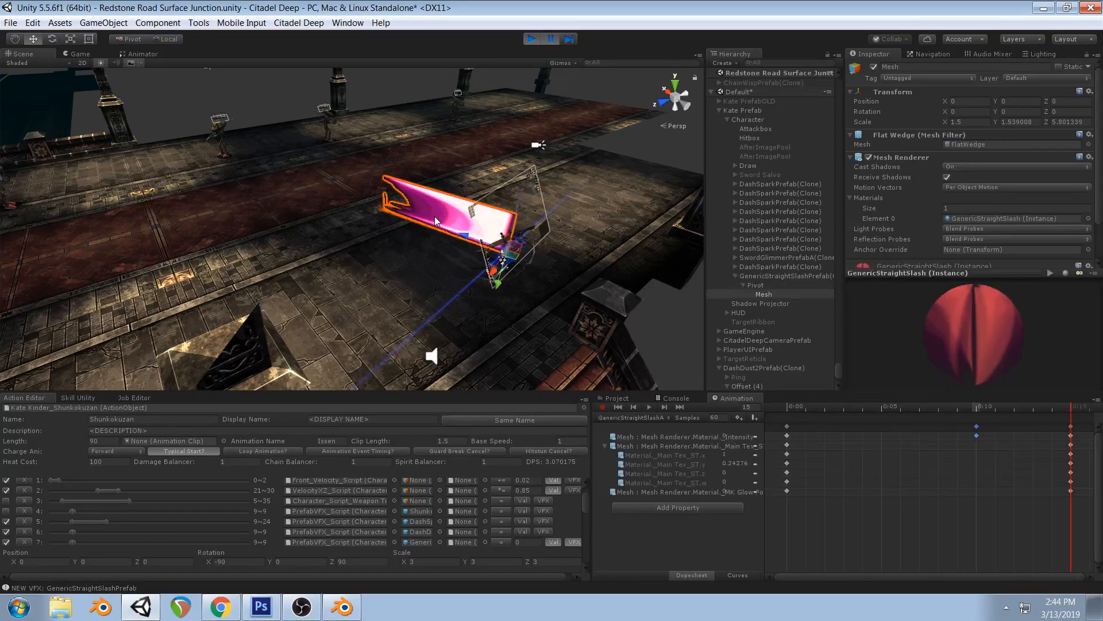
click(760, 276)
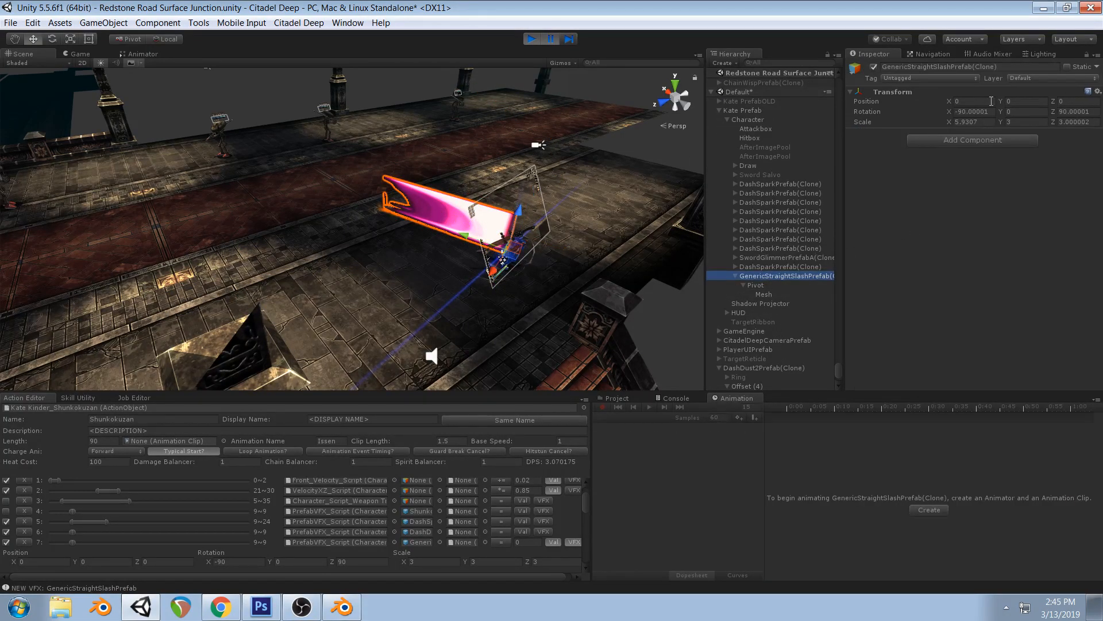
right_drag(615, 186, 643, 244)
middle_drag(643, 244, 632, 333)
right_drag(536, 213, 566, 236)
mouse_move(566, 236)
middle_down()
mouse_move(584, 281)
mouse_move(565, 241)
middle_up()
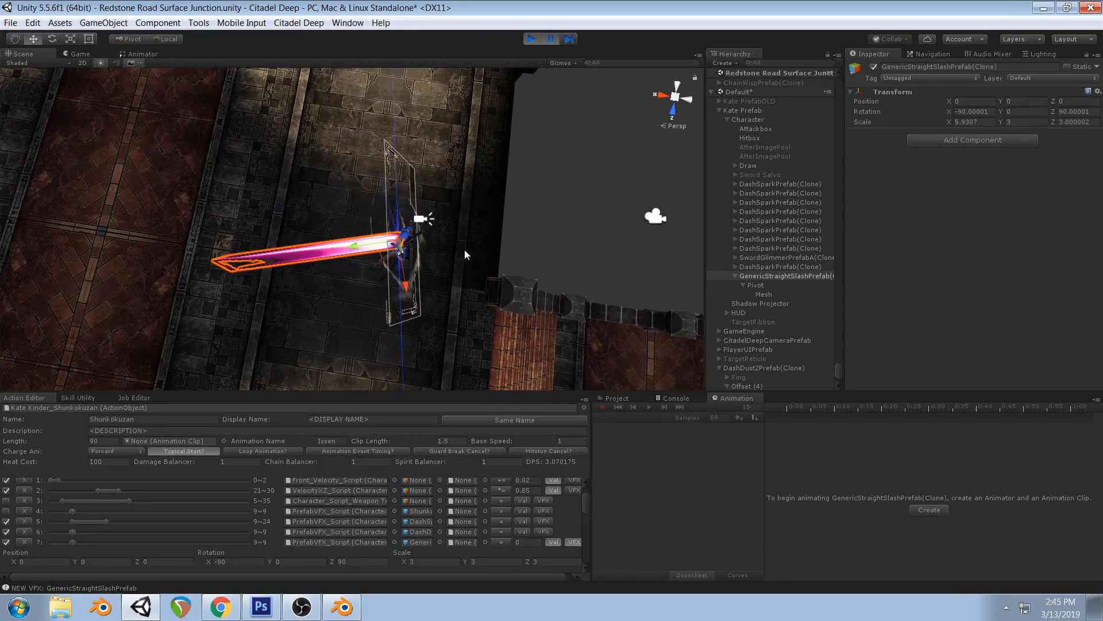
Select Kate Prefab and compare the character's axes with the slash direction from the side
click(747, 110)
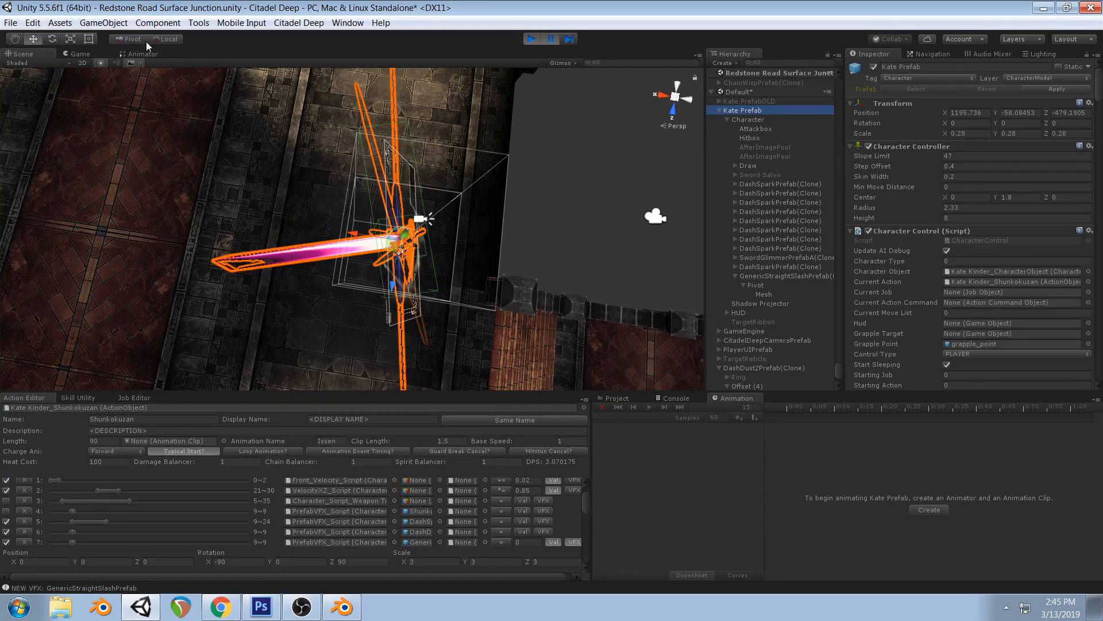
right_drag(441, 302, 431, 190)
middle_drag(422, 310, 412, 203)
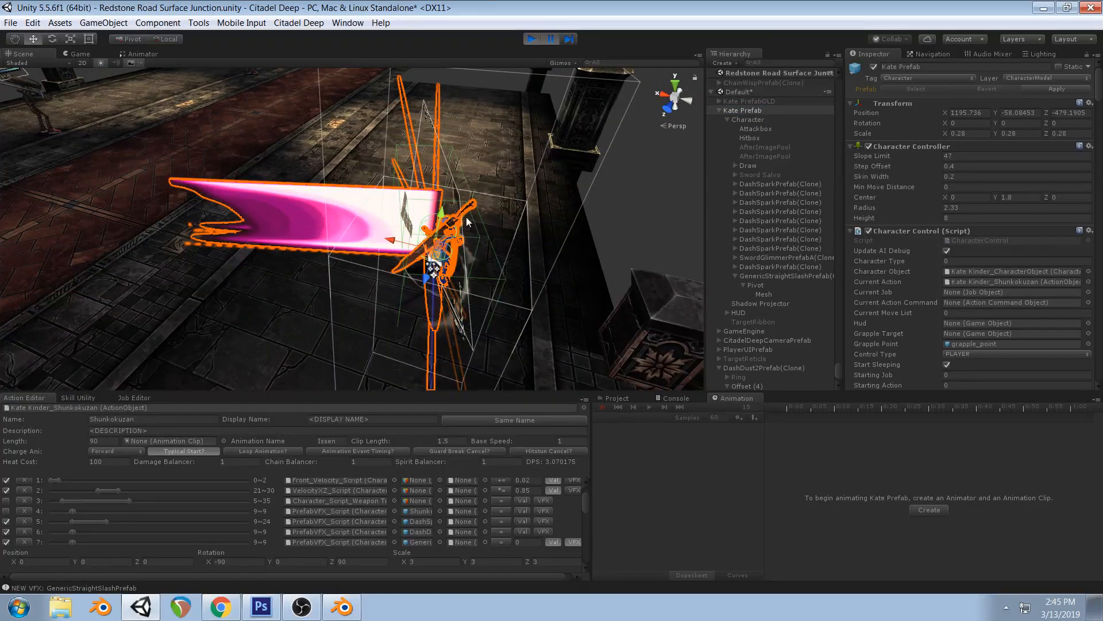
Rotate the slash's Mesh object freely to about X -1.168, Y 75.526, Z 100.12 so it lies flatter
click(288, 205)
right_drag(530, 160, 516, 209)
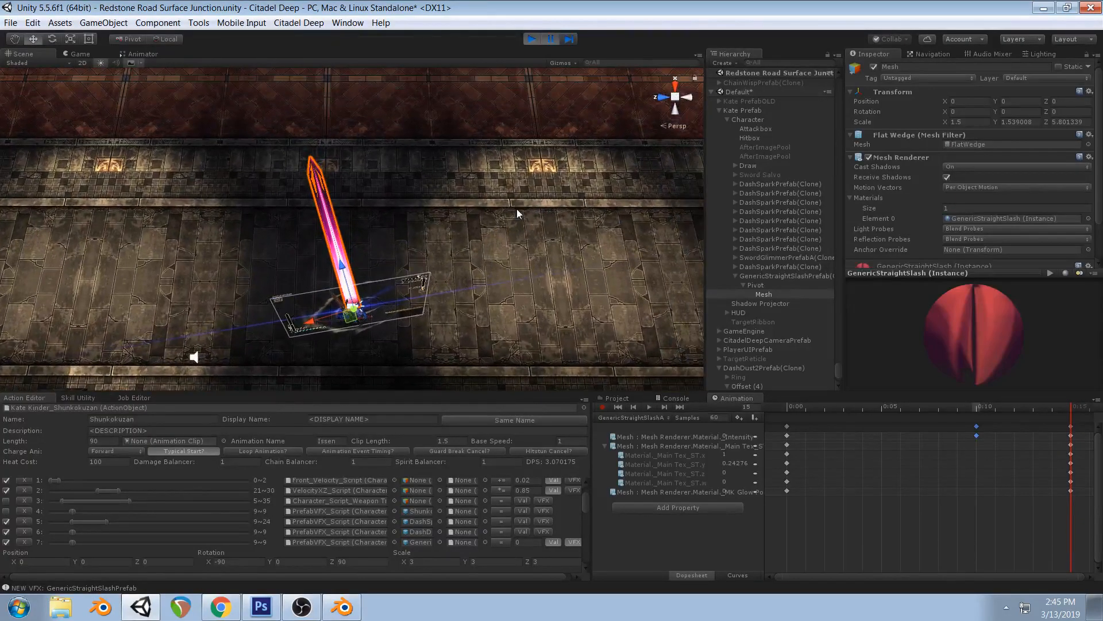
click(54, 38)
drag(358, 277, 335, 249)
right_drag(335, 250, 381, 234)
middle_drag(382, 234, 374, 209)
right_drag(375, 208, 457, 219)
mouse_move(466, 216)
mouse_down()
mouse_move(454, 228)
mouse_move(465, 234)
mouse_up()
Move the slash mesh to about X -1.041, Y -1.05, Z -0.72 and check it in the Game view
key(w)
right_drag(435, 270, 581, 220)
drag(557, 267, 586, 241)
middle_drag(586, 241, 524, 295)
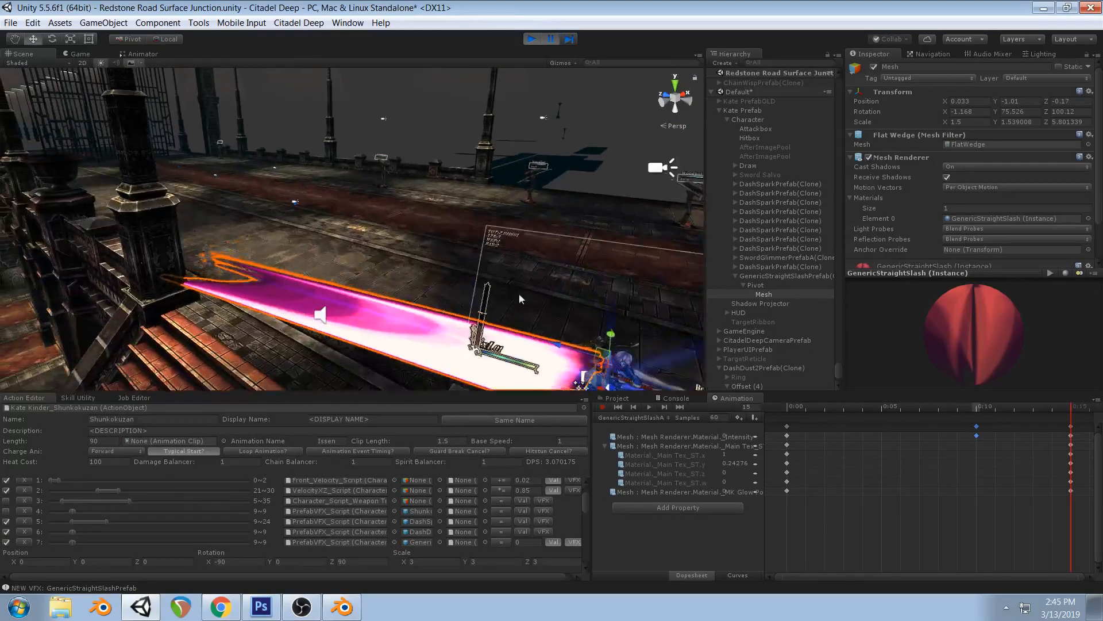
drag(559, 343, 632, 349)
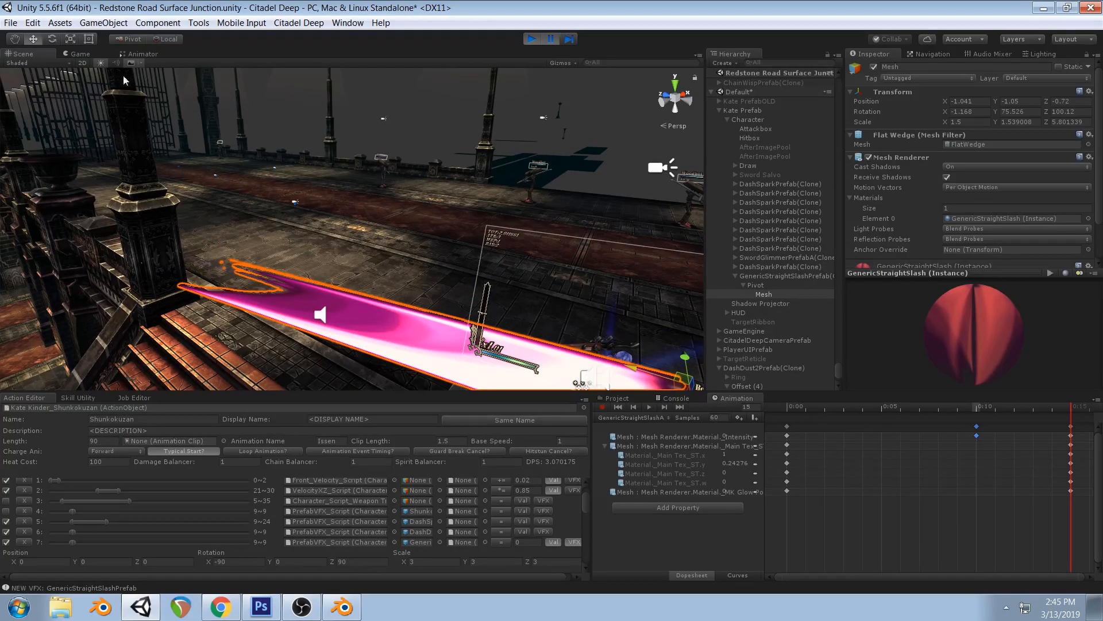
click(78, 54)
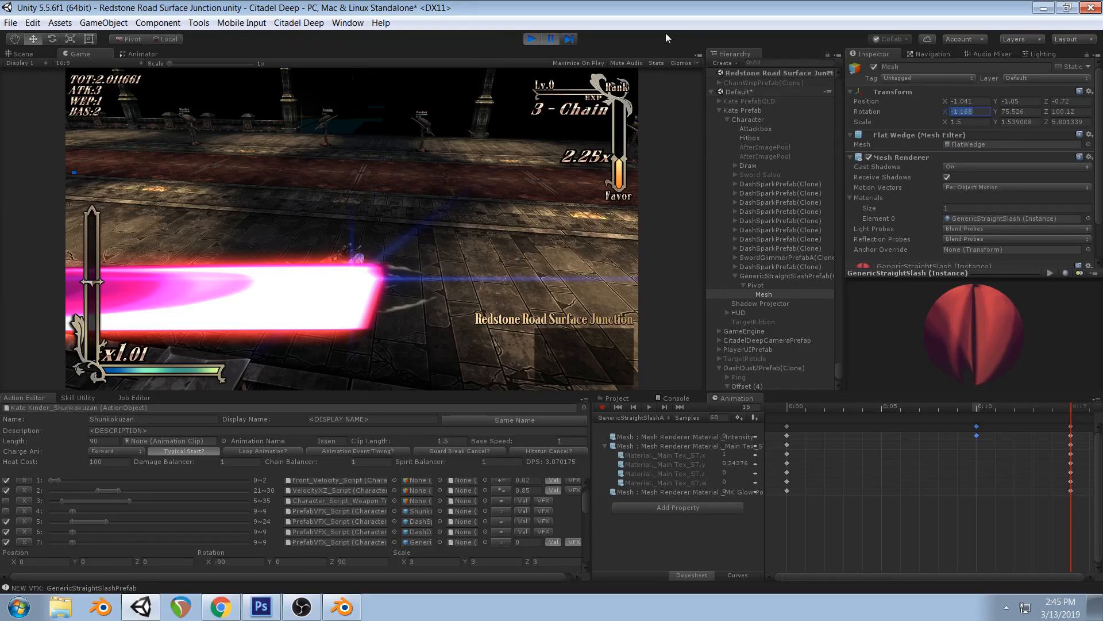
Stop the game and set event 7's rotation to X -1, Y 75, Z 100
click(529, 40)
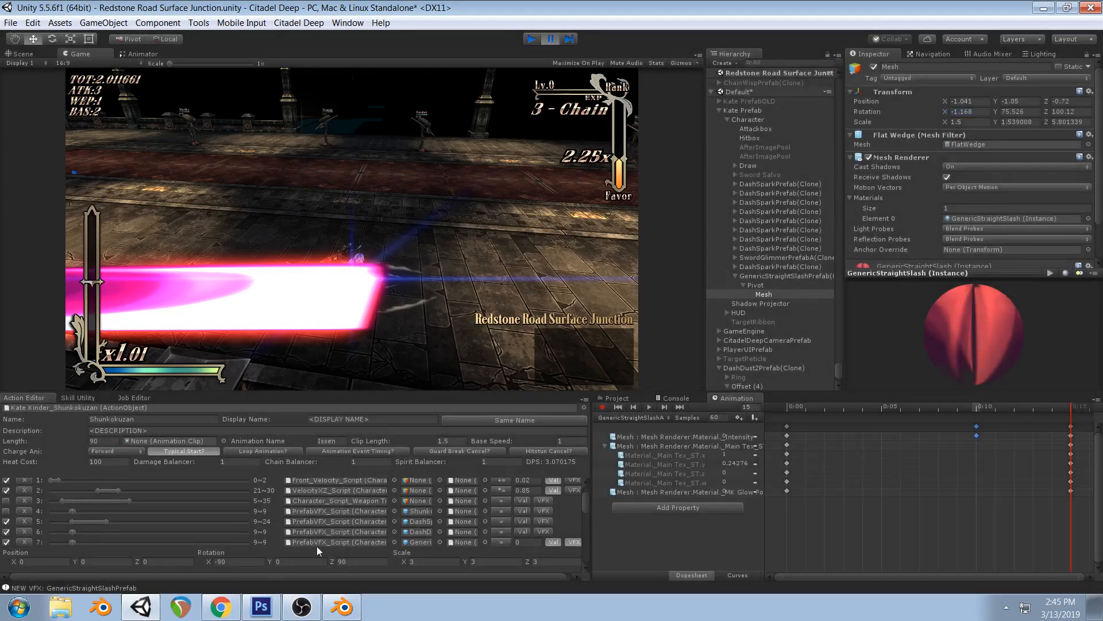
click(242, 562)
text(-1)
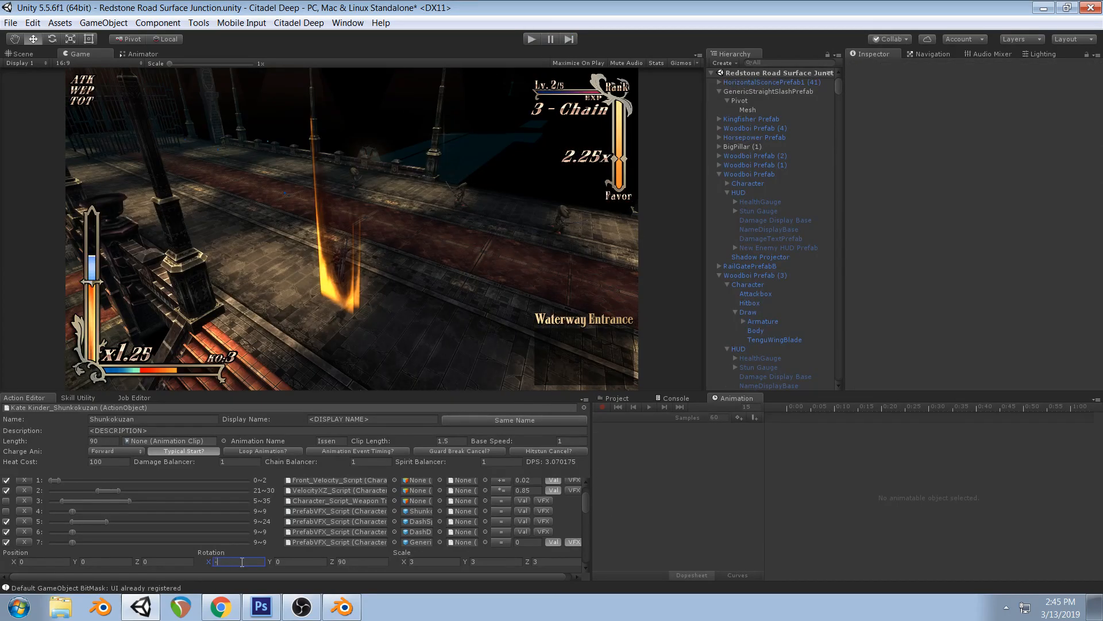
key(Tab)
text(75)
key(Tab)
text(100)
Run the attack with the new rotation, examine the paused slash in the Scene view, and stop the game
click(530, 39)
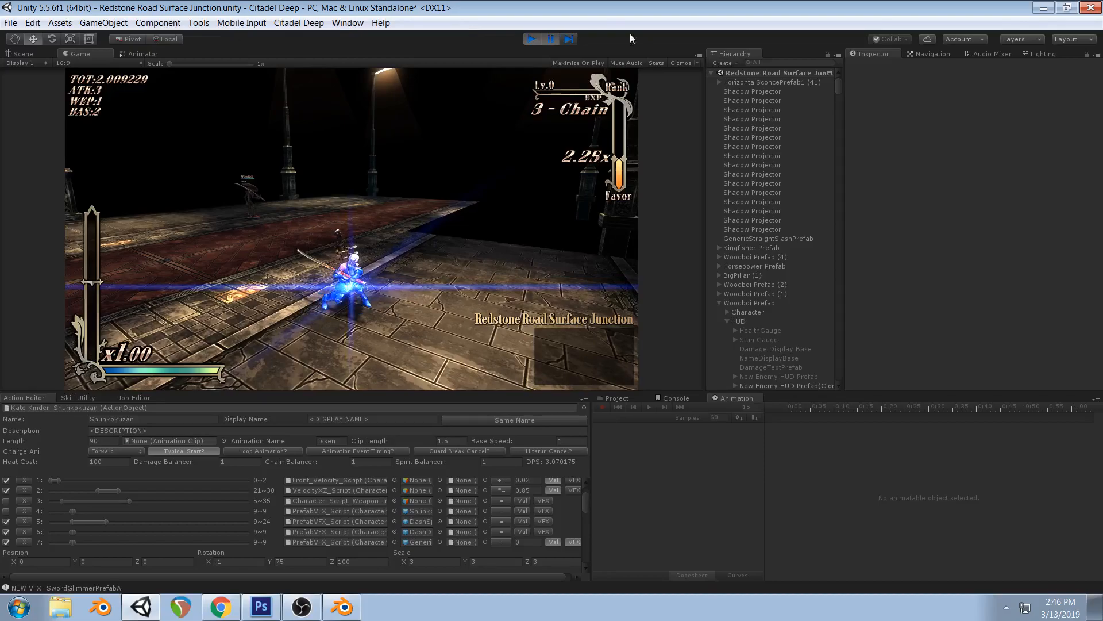
click(18, 55)
right_drag(403, 230, 455, 275)
scroll(456, 275, up, 3)
middle_drag(455, 275, 338, 229)
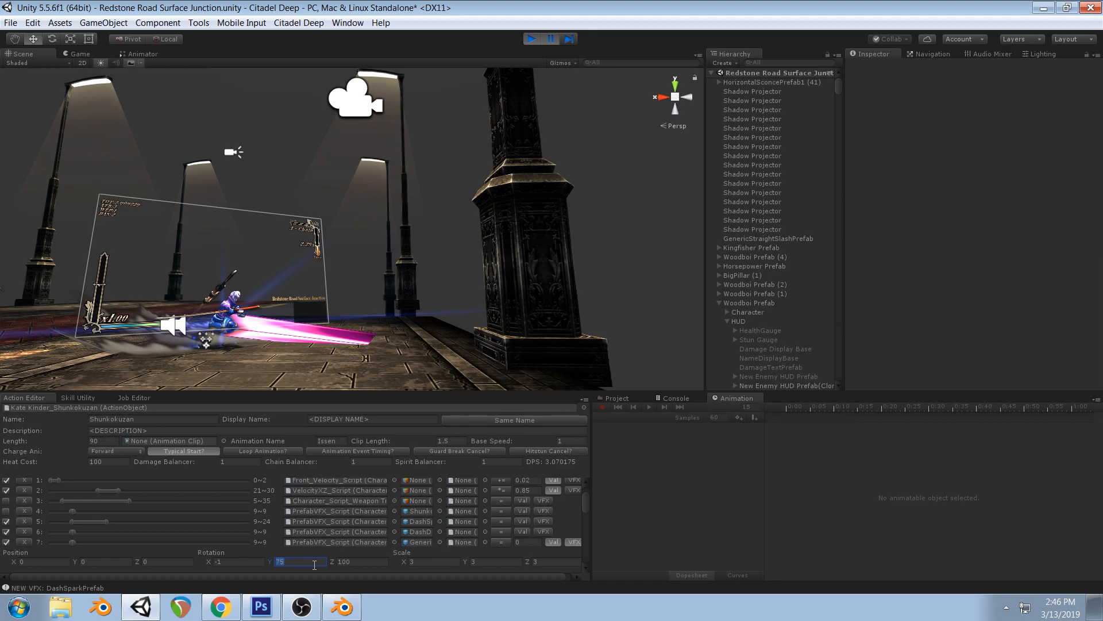
click(532, 39)
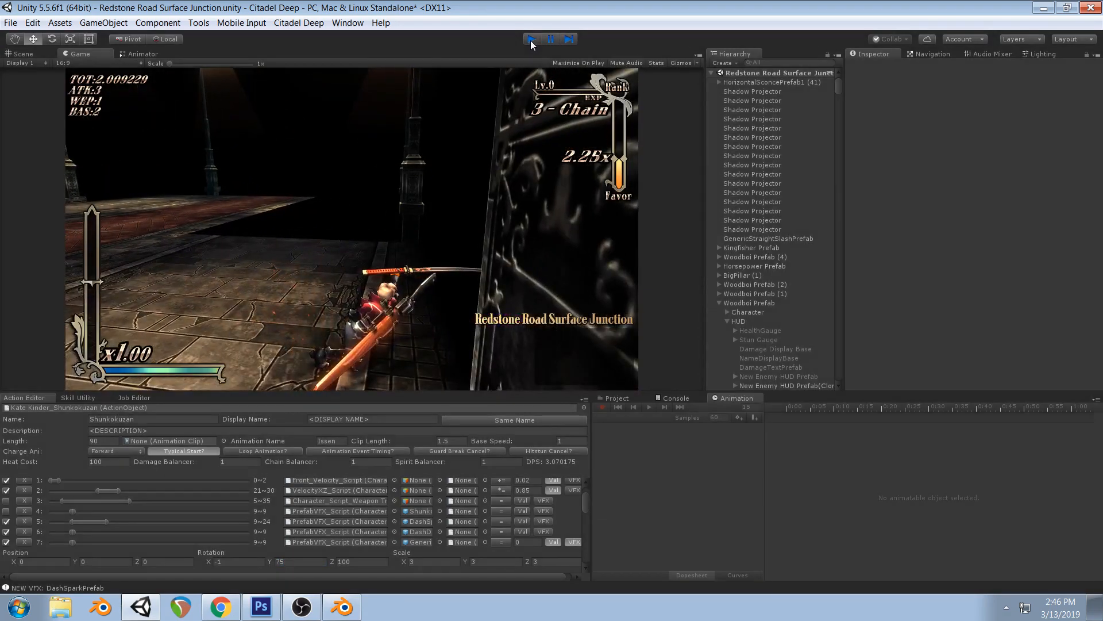
click(531, 39)
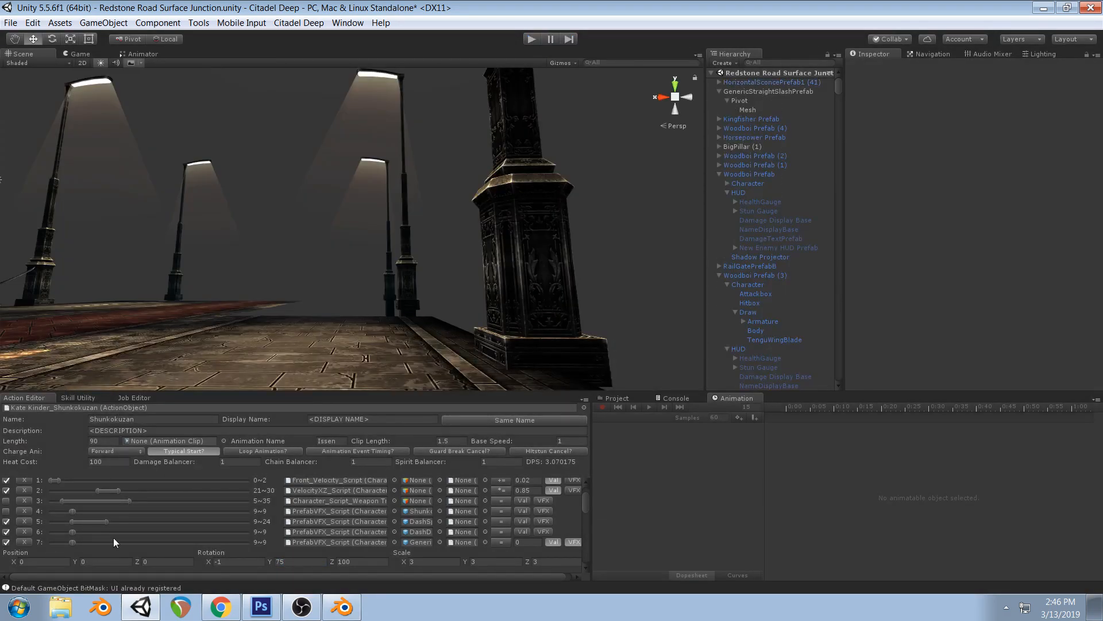
Rename GenericStraightSlashPrefab as TutorialStraightSlashPrefab and save it as a new prefab in the VFX folder
scroll(50, 531, down, 3)
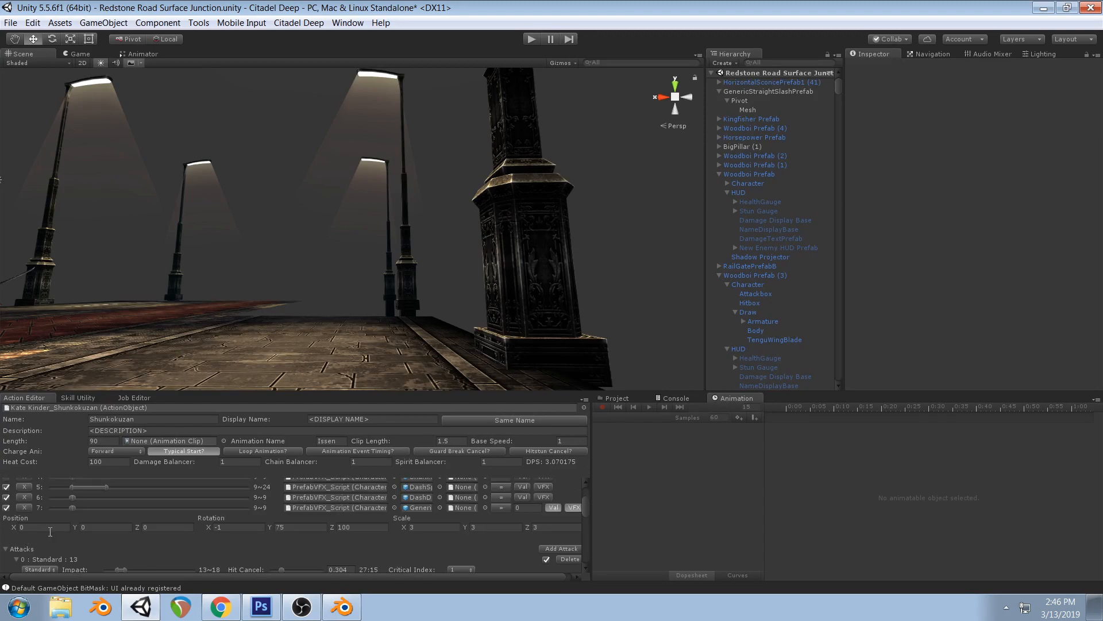
click(765, 92)
click(617, 398)
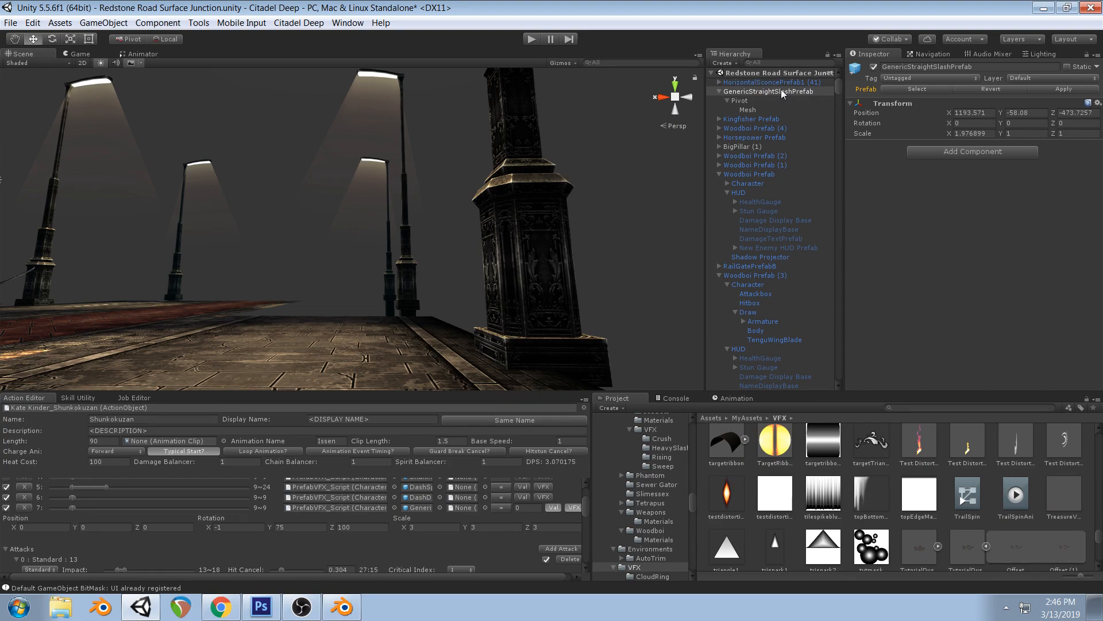
click(931, 67)
click(977, 67)
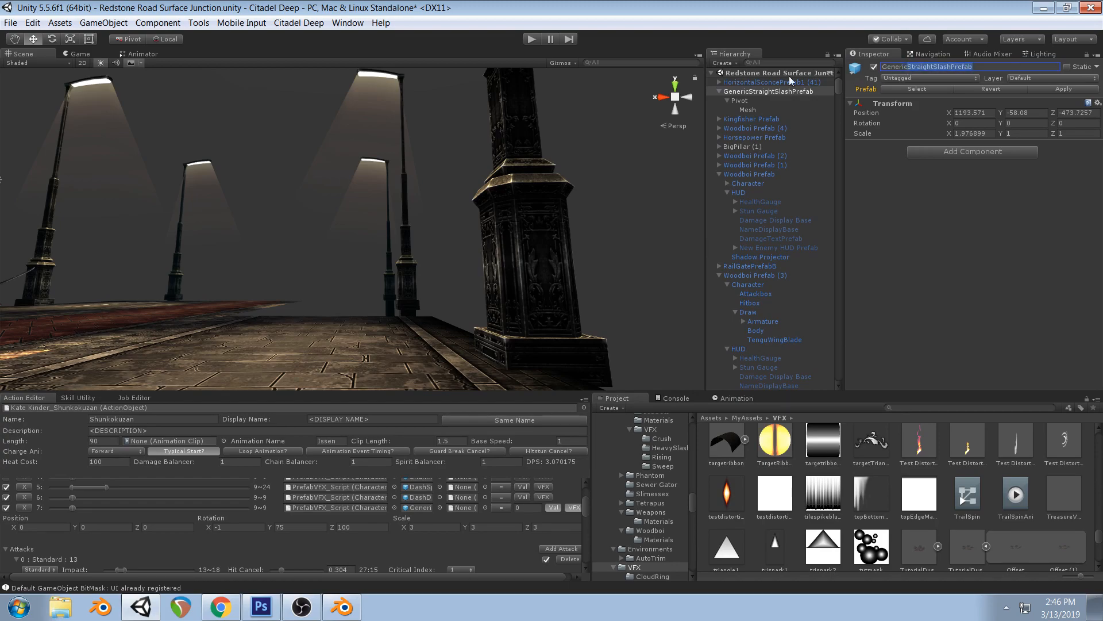
key(BackSpace)
key(BackSpace)
key(BackSpace)
key(BackSpace)
key(BackSpace)
key(BackSpace)
key(BackSpace)
text(Tutorial)
key(Return)
drag(756, 91, 1088, 514)
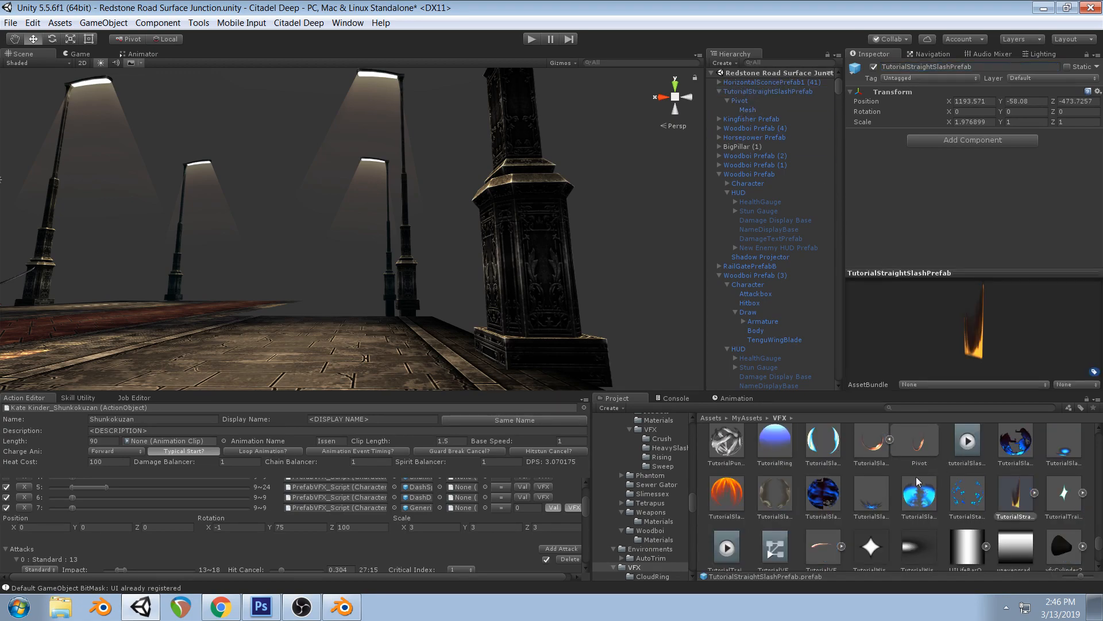
Run the game and set event 7's rotation to X 0, Y 0, Z 0
click(527, 41)
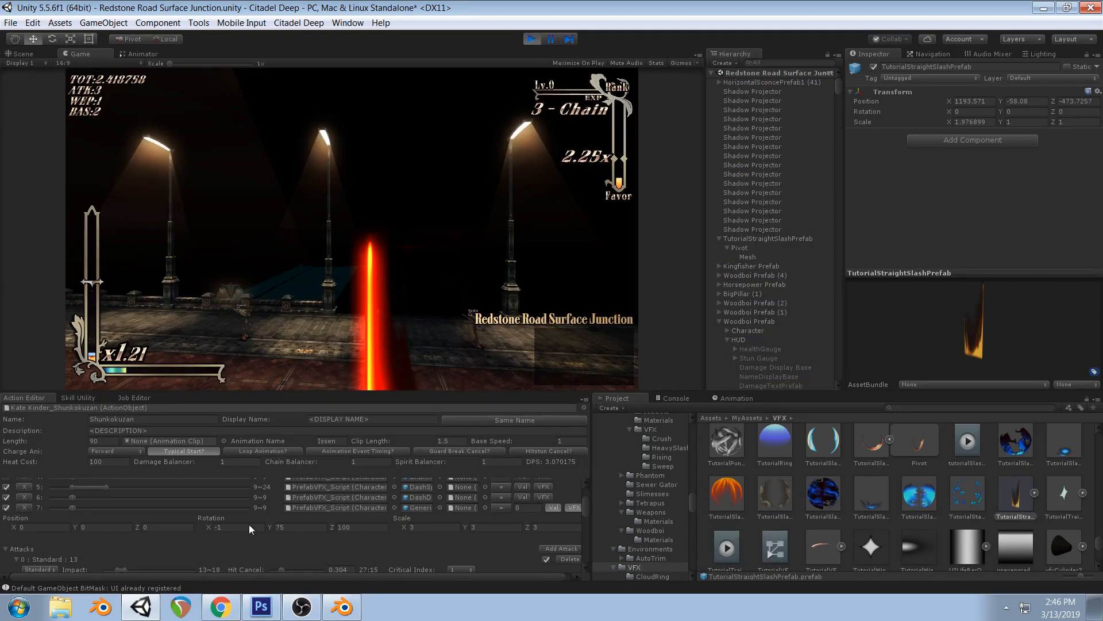
click(258, 526)
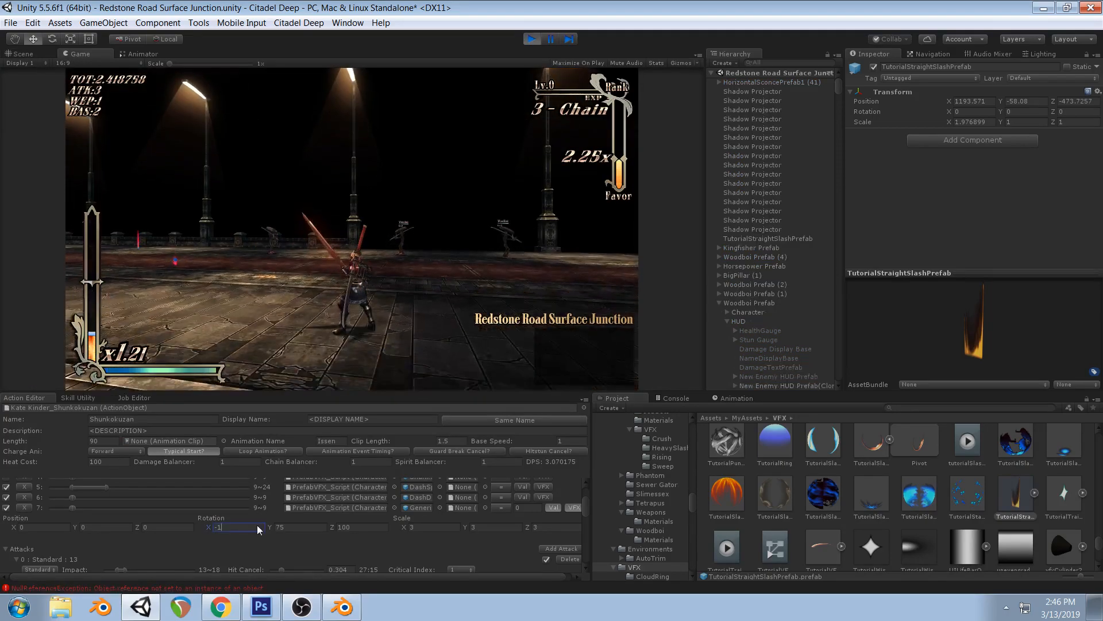
text(0)
key(Tab)
text(0)
key(Tab)
text(0)
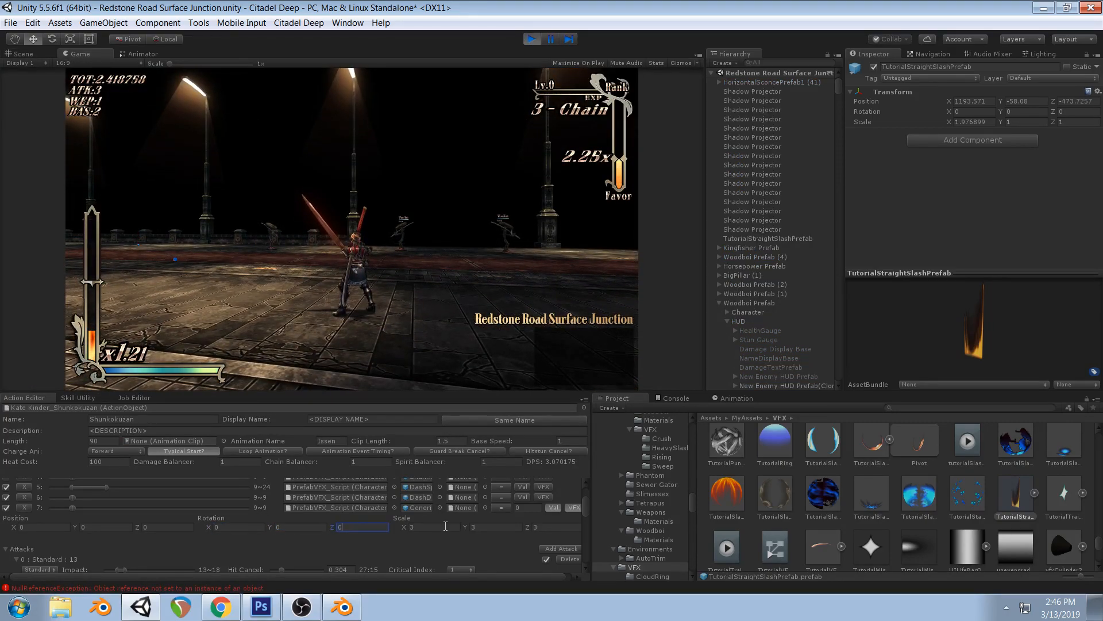
Assign TutorialStraightSlashPrefab as the effect prefab of event 7
click(441, 508)
text(tutori str)
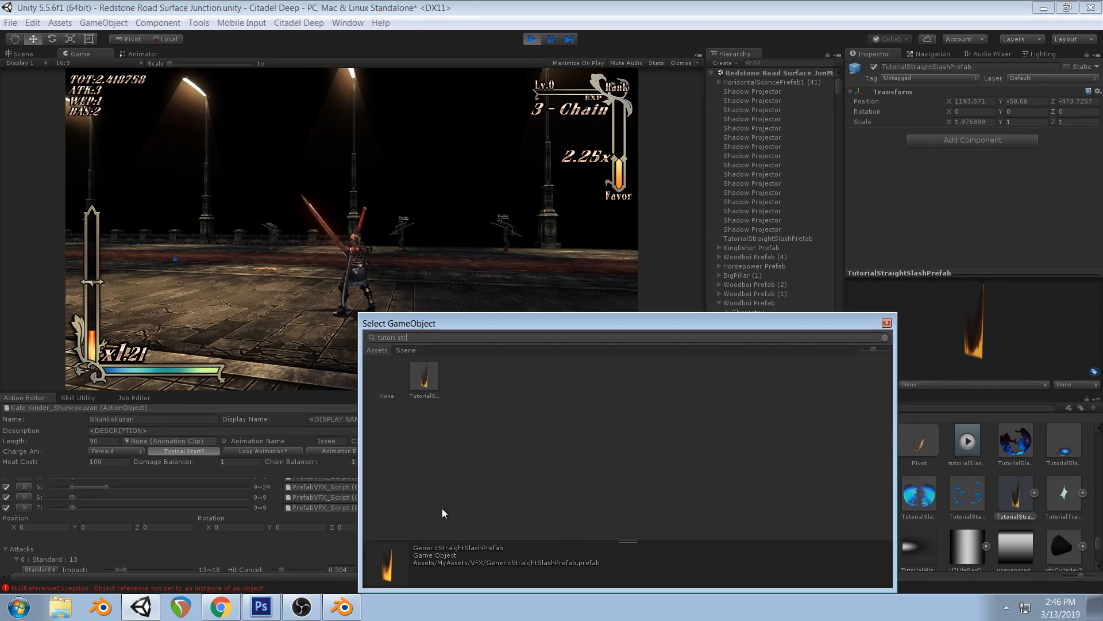
double_click(424, 379)
Perform the attack, pause and advance it frame by frame, and examine the slash in the Game and Scene views
click(441, 283)
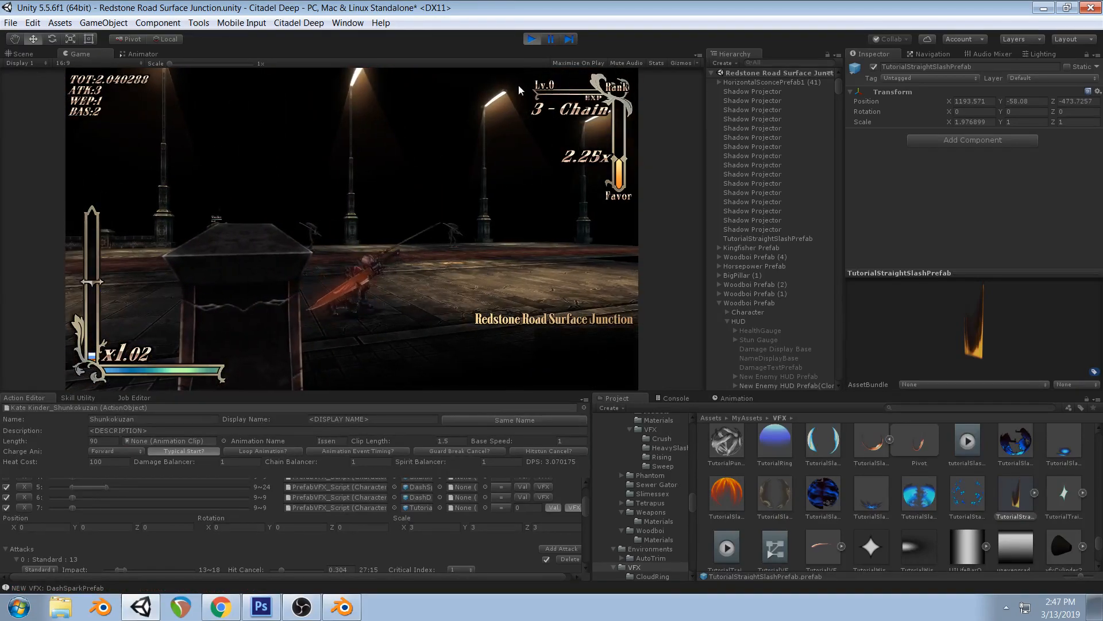
click(549, 40)
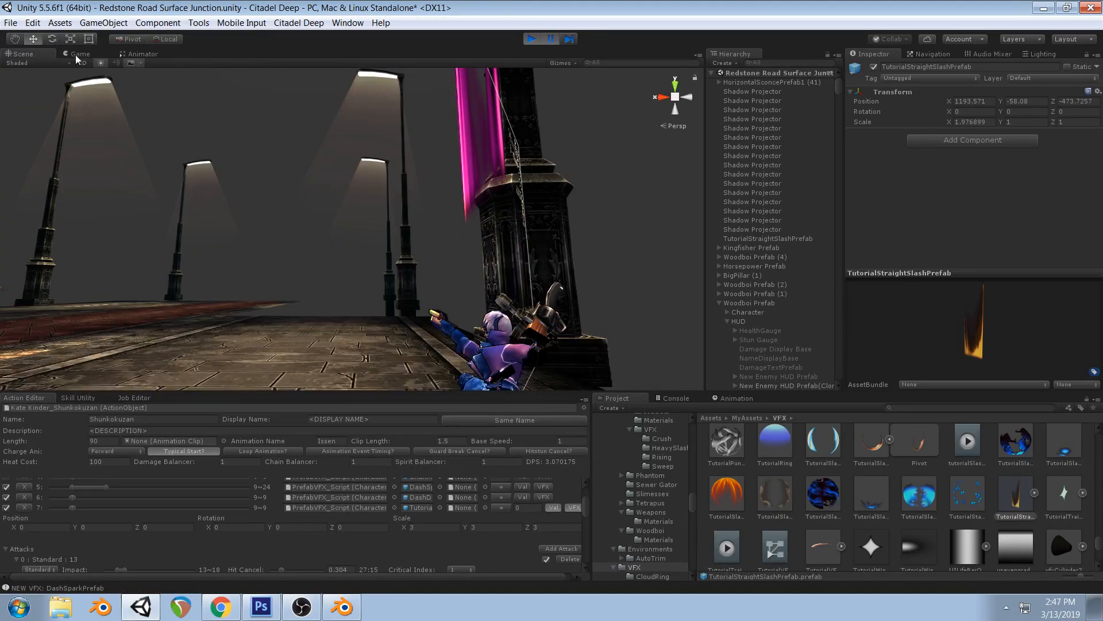
click(569, 39)
click(569, 39)
click(569, 39)
click(551, 39)
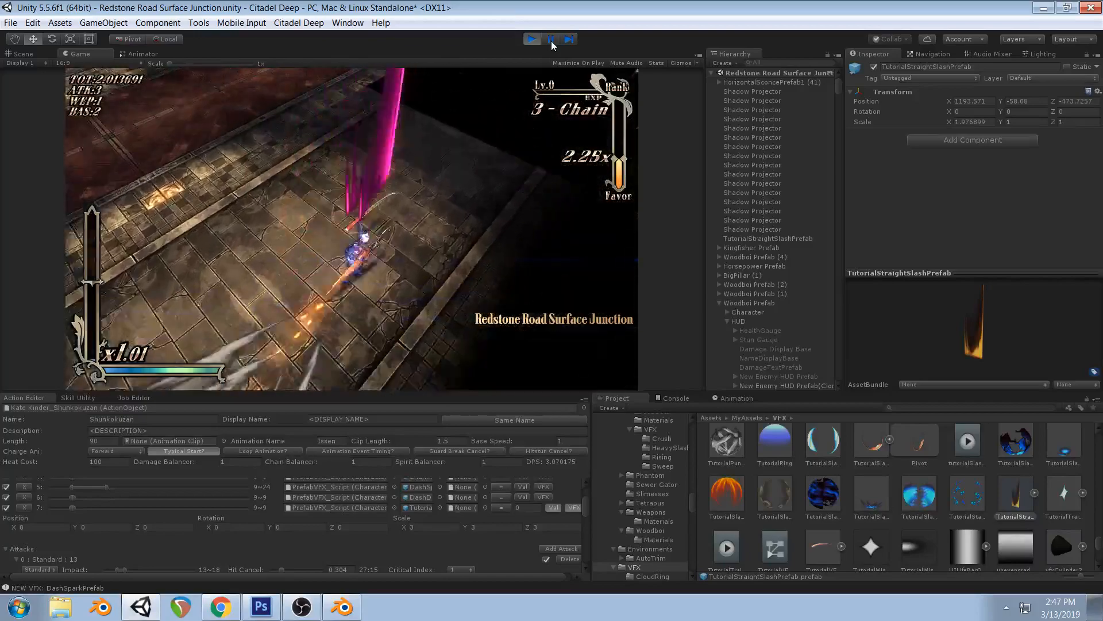
click(552, 41)
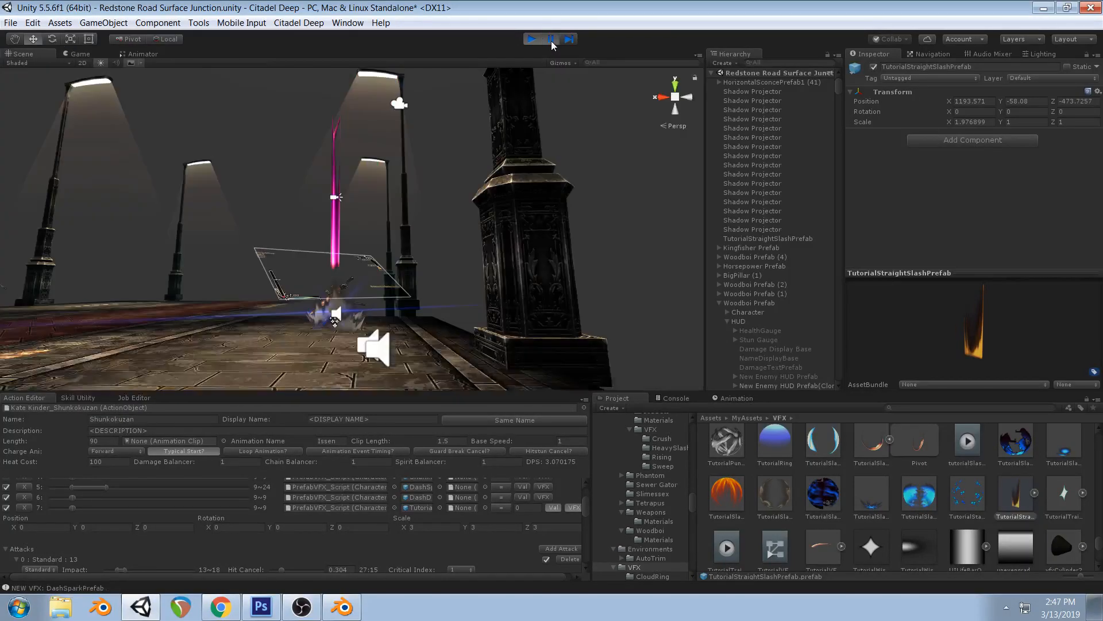
click(77, 54)
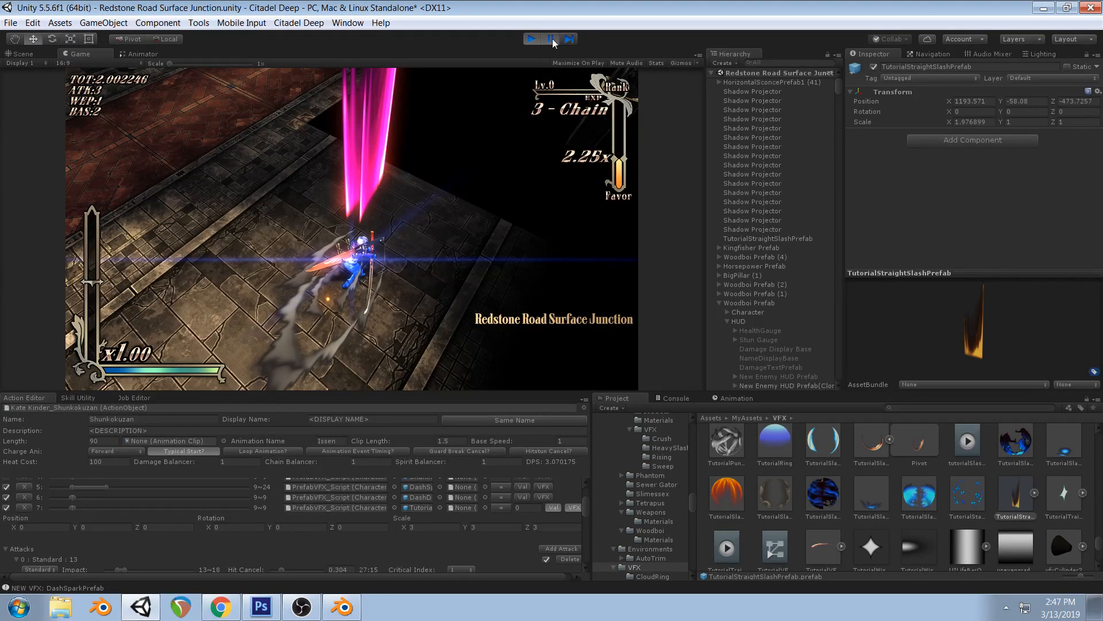
click(18, 55)
alt+drag(451, 218, 305, 186)
alt+drag(426, 142, 403, 219)
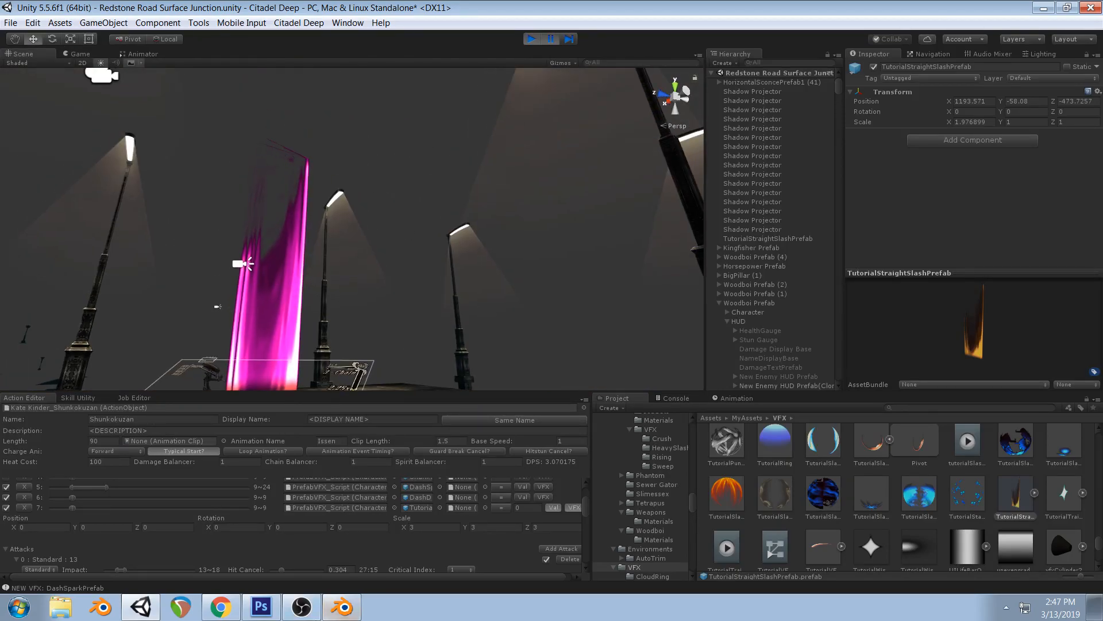
In Photoshop, erase the upper edge of Layer 2 copy 5 with a 15 px Eraser at 100% opacity, then check it in Unity
click(261, 606)
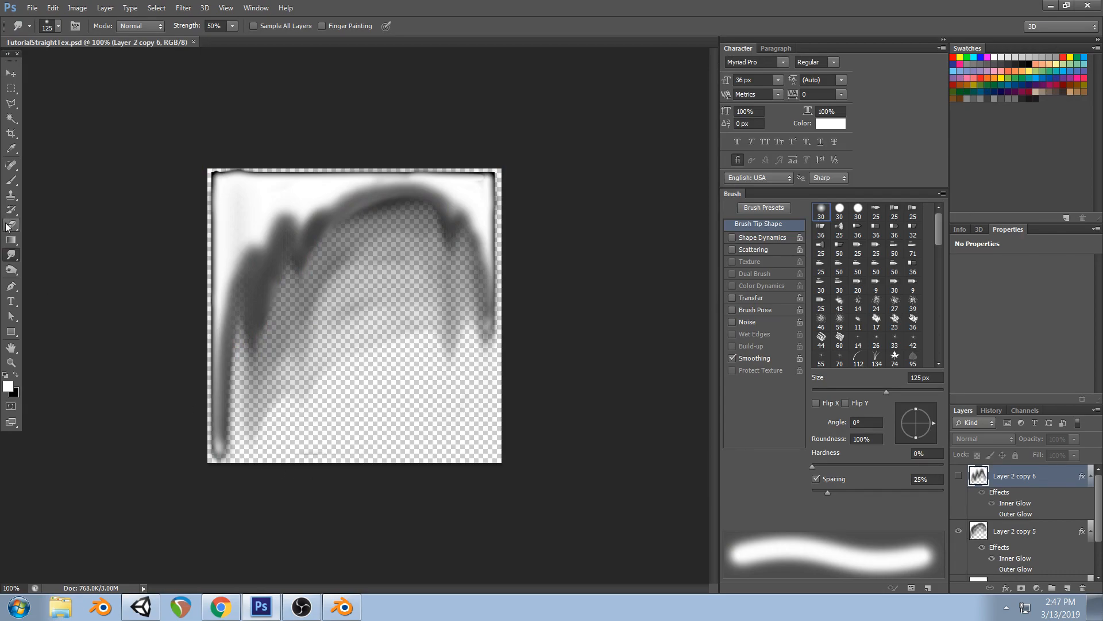
click(9, 225)
click(1015, 530)
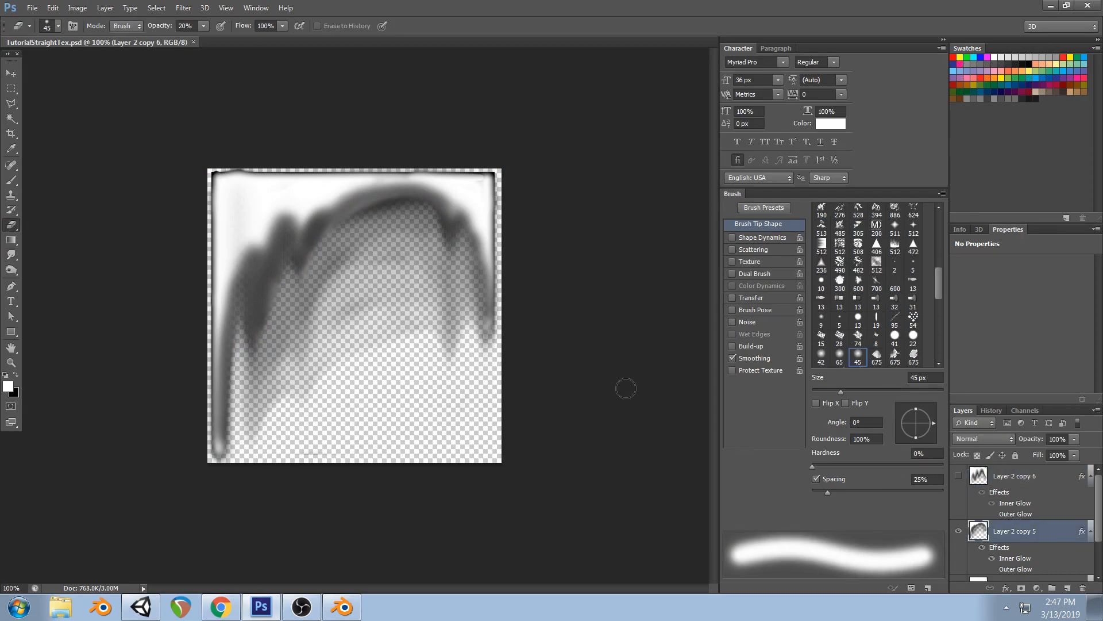
key(0)
key(bracketleft)
key(bracketleft)
key(bracketleft)
key(bracketleft)
key(bracketleft)
key(bracketleft)
mouse_move(501, 169)
mouse_down()
mouse_move(64, 158)
mouse_move(130, 158)
mouse_up()
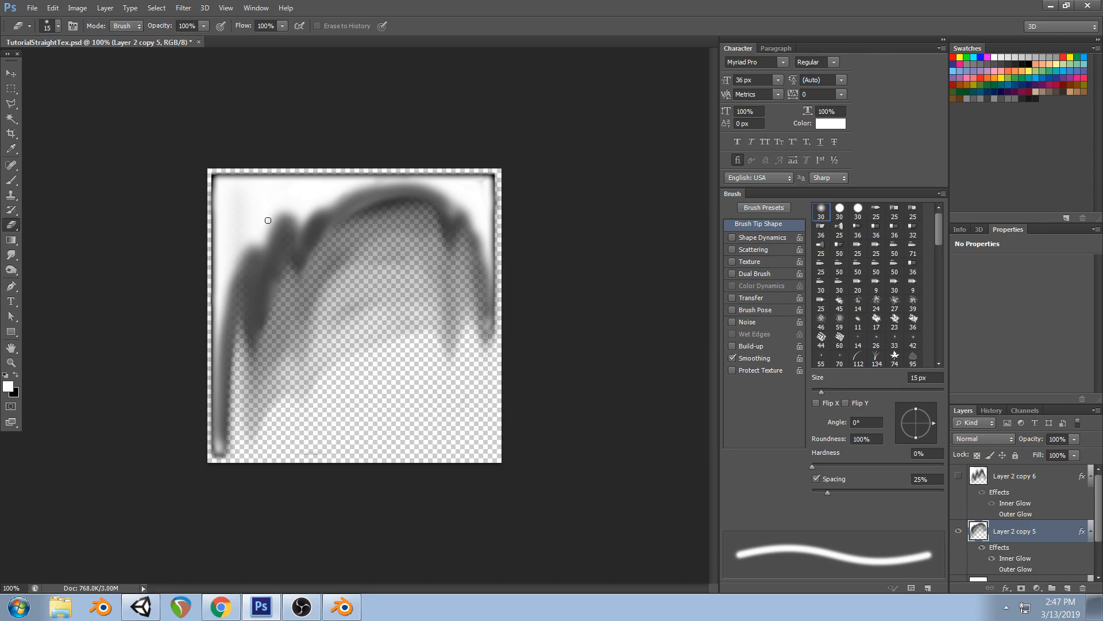
click(141, 606)
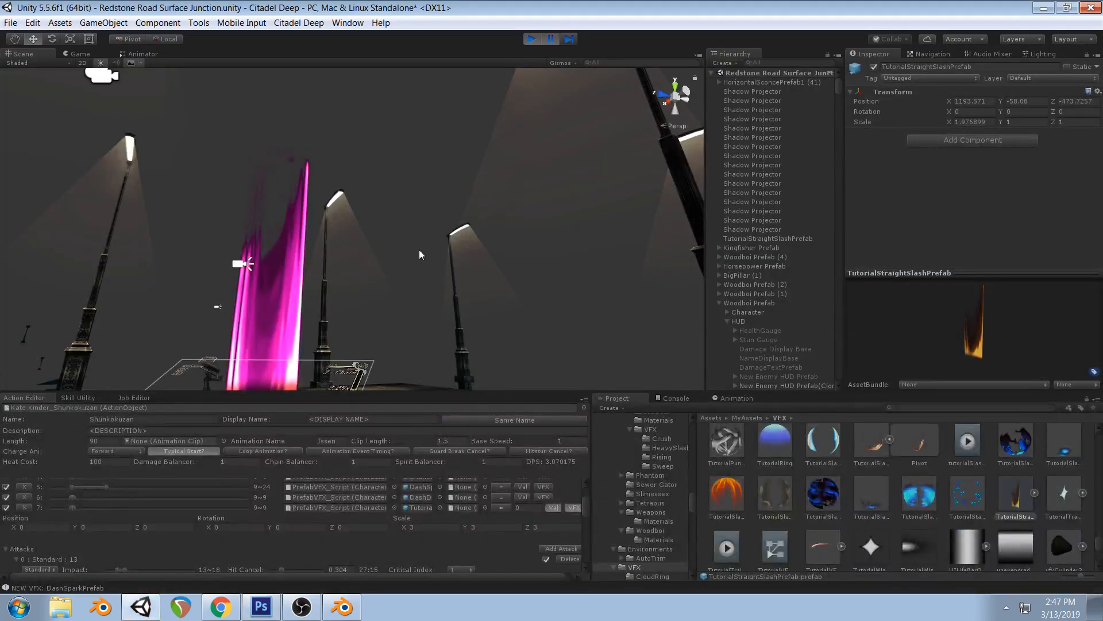
Return to Photoshop, erase along the outer edges of Layer 2 copy 5 once more, save the texture, and switch to Unity
click(261, 606)
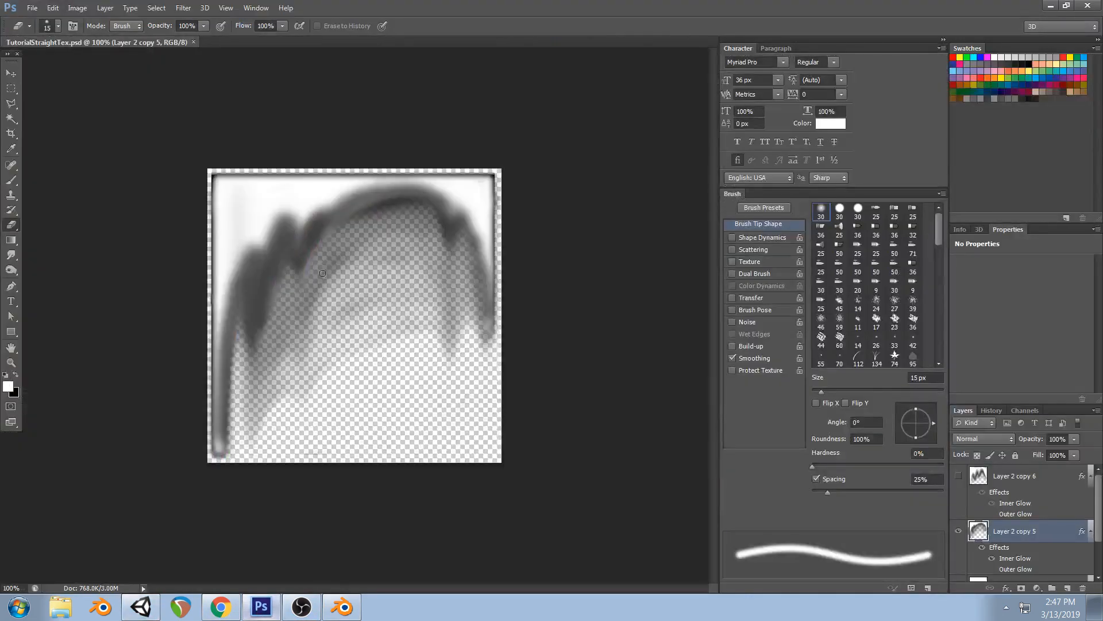
mouse_move(208, 166)
mouse_down()
mouse_move(208, 460)
mouse_move(675, 460)
mouse_up()
key(ctrl+s)
click(141, 606)
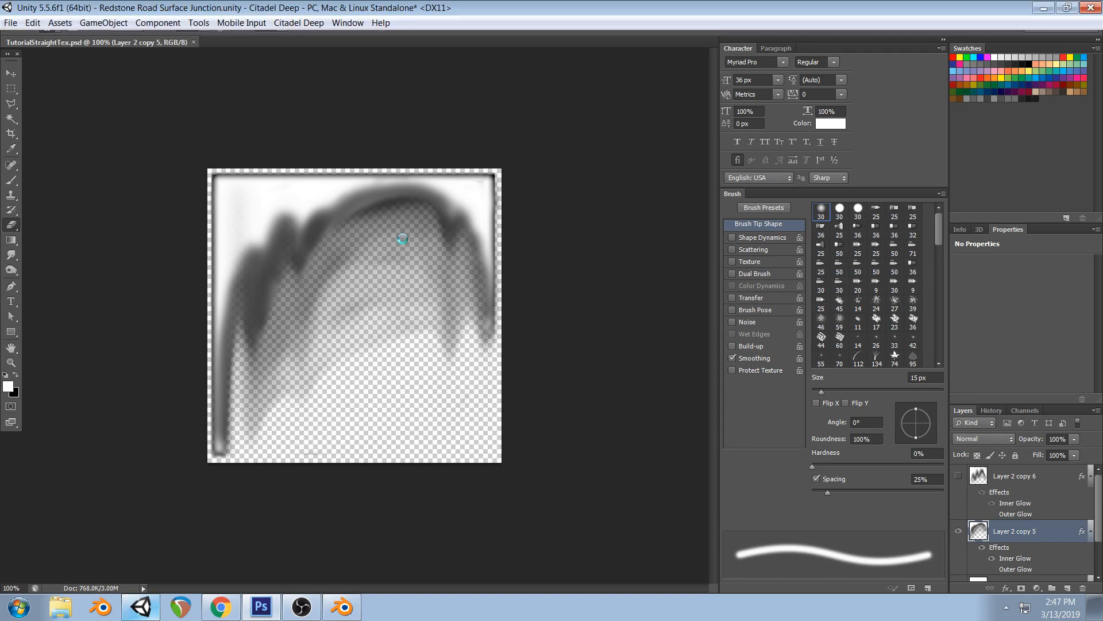
Examine the paused slash's upper end and edges with the updated texture in the Scene view
right_drag(304, 185, 364, 243)
middle_drag(365, 244, 396, 257)
right_drag(277, 318, 275, 223)
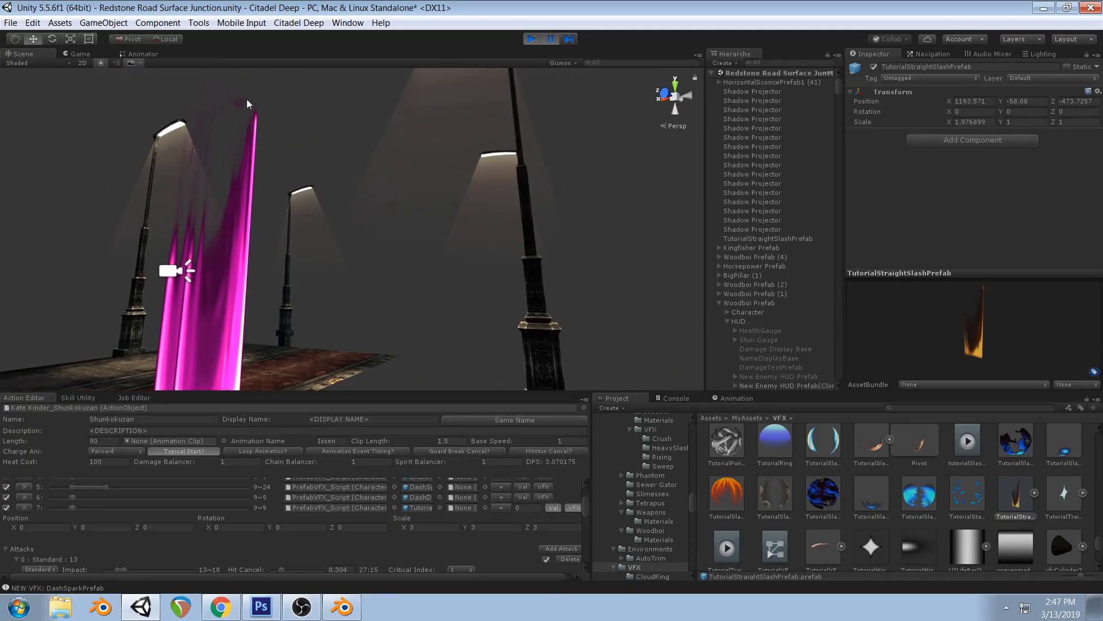
right_drag(247, 104, 260, 157)
right_drag(282, 287, 267, 209)
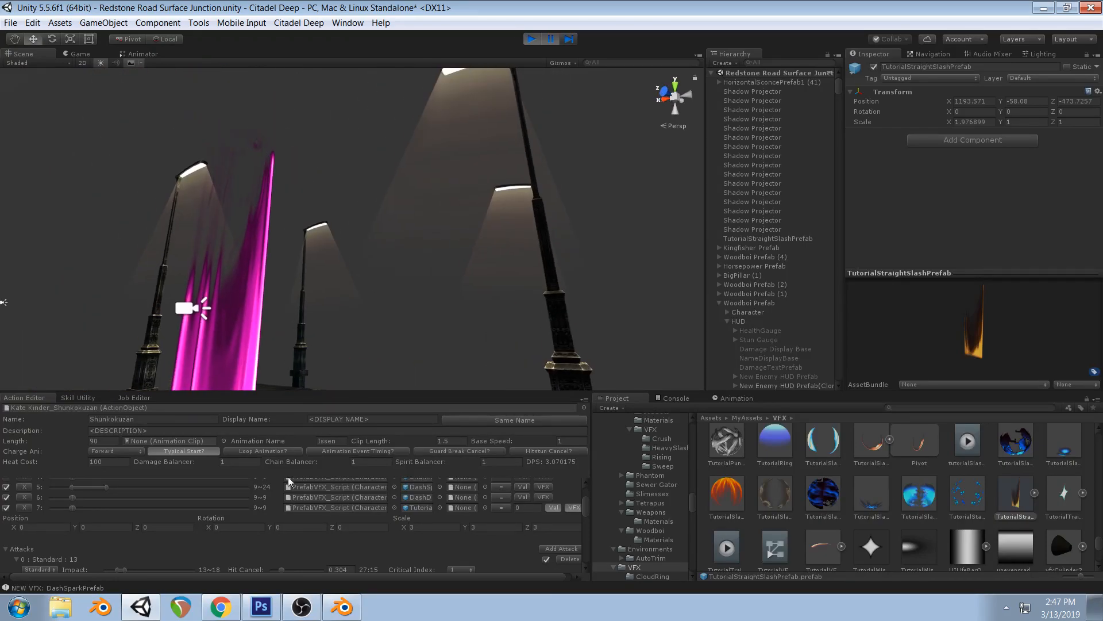
Switch to Photoshop and enlarge the Eraser brush to 100 px
click(261, 607)
key(bracketright)
key(bracketright)
key(bracketright)
key(bracketright)
key(bracketright)
key(bracketright)
key(bracketright)
key(bracketright)
key(bracketright)
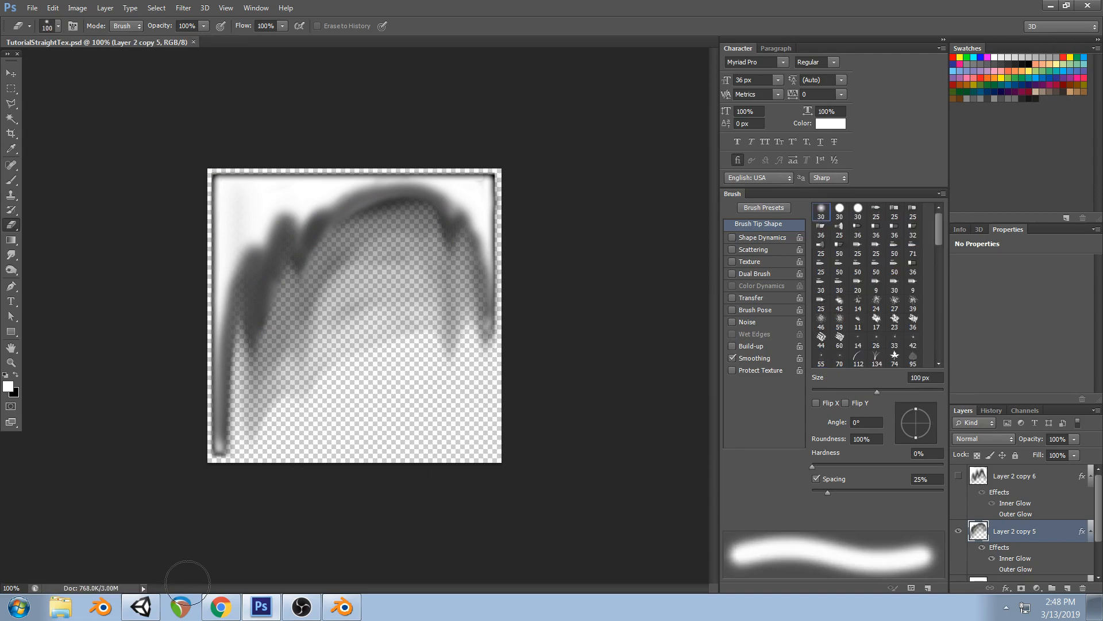
In Unity, inspect the transforms of the slash clone's Mesh and root, and of the prefab asset's root and Pivot
click(141, 607)
right_drag(260, 167, 315, 254)
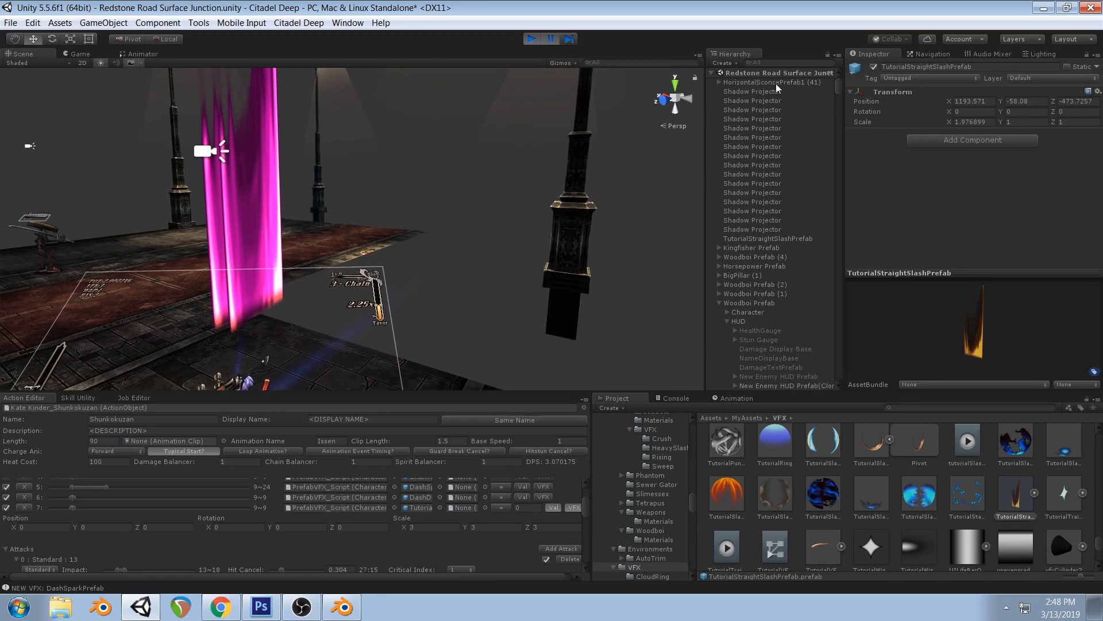
click(273, 171)
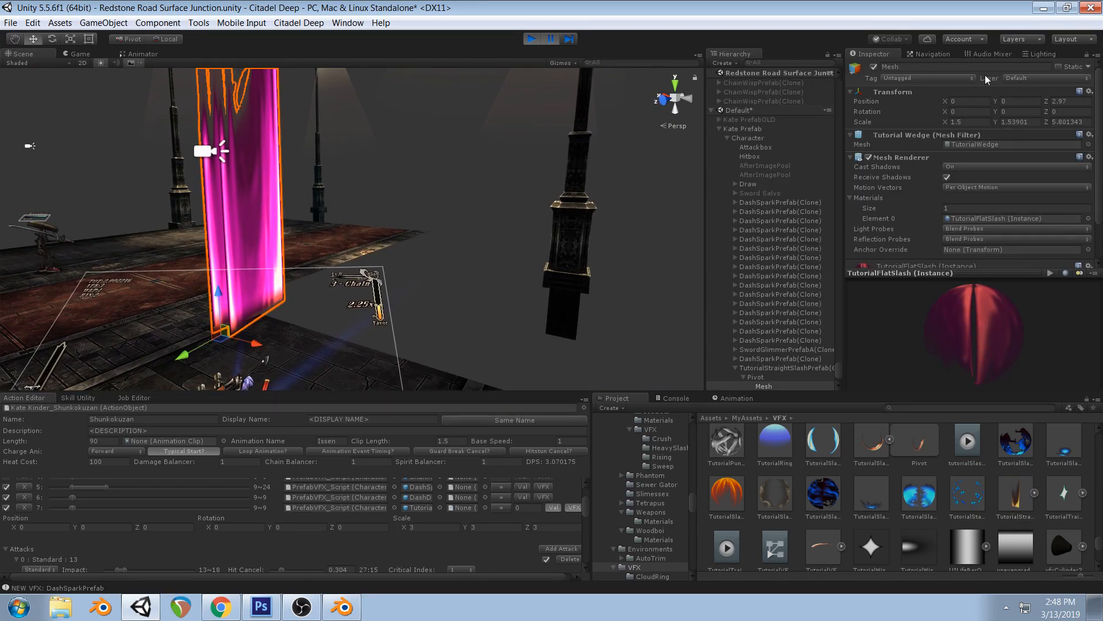
click(764, 368)
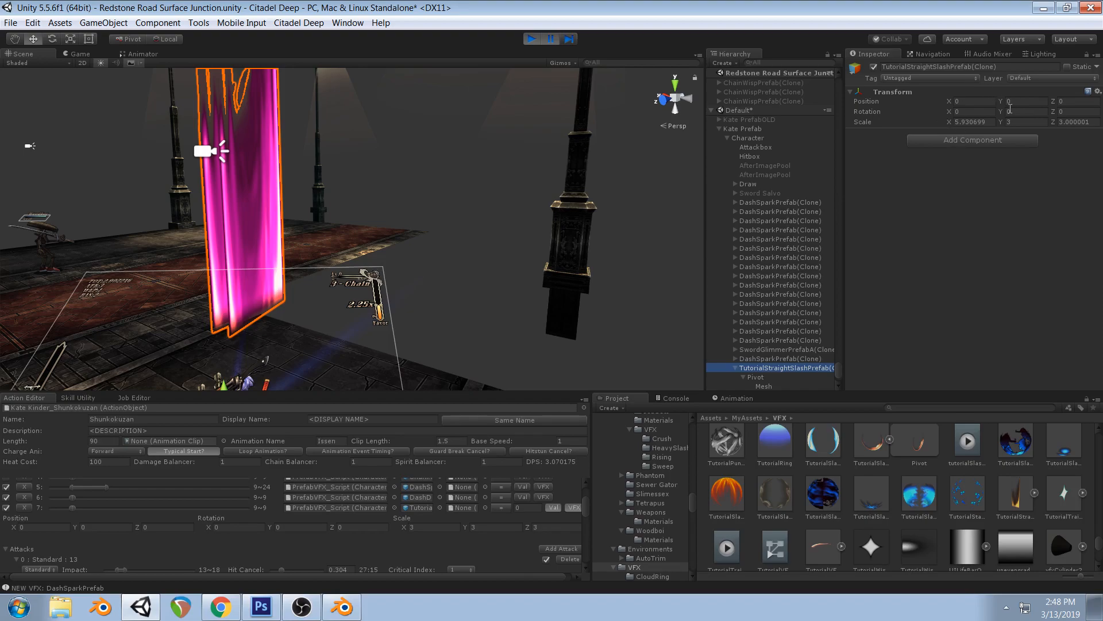
click(930, 408)
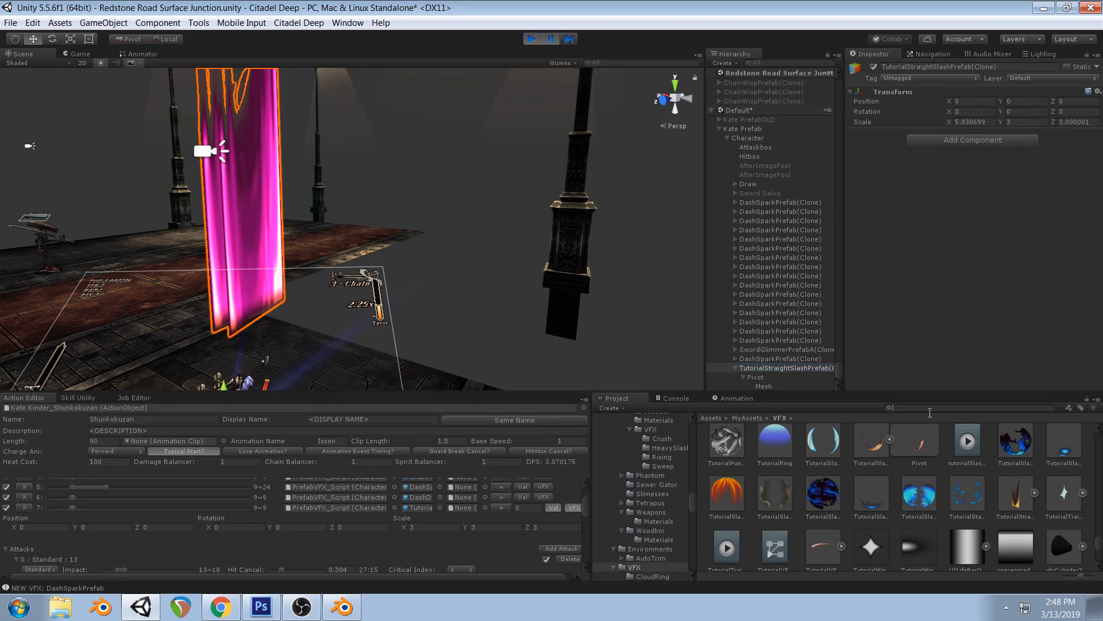
click(1014, 501)
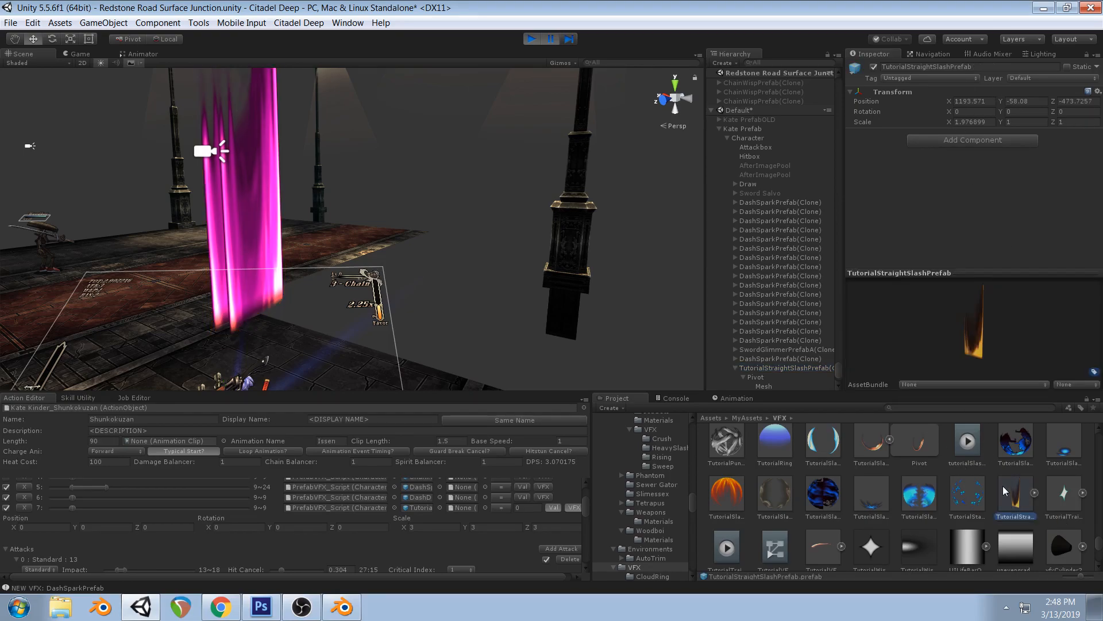
click(1035, 492)
click(1072, 494)
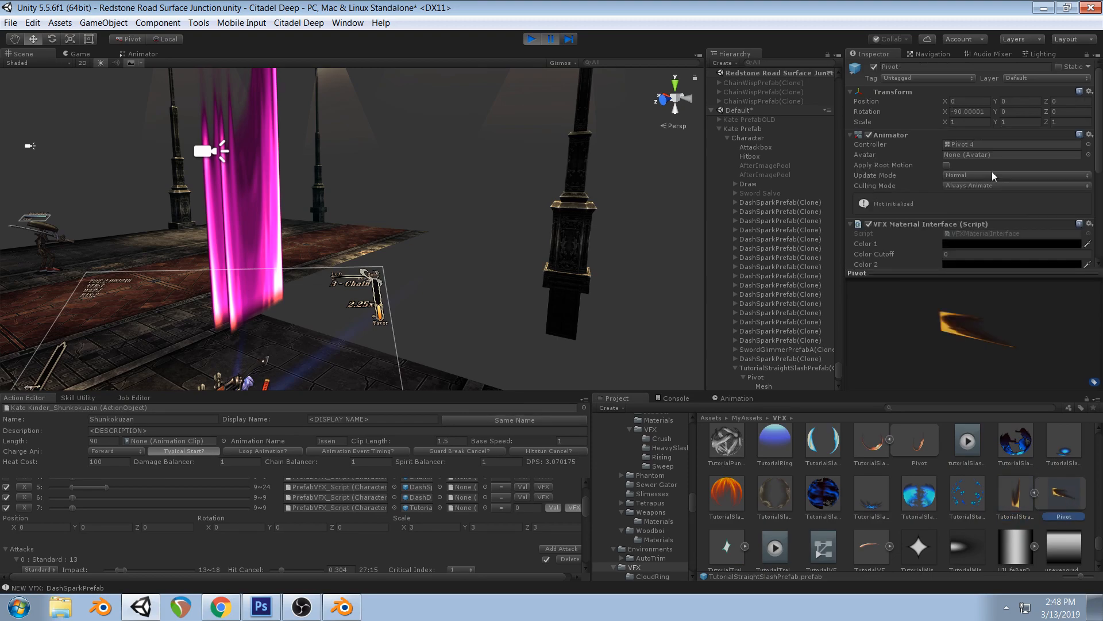
Advance the paused attack by a frame, let it play out, and stop the game
click(569, 39)
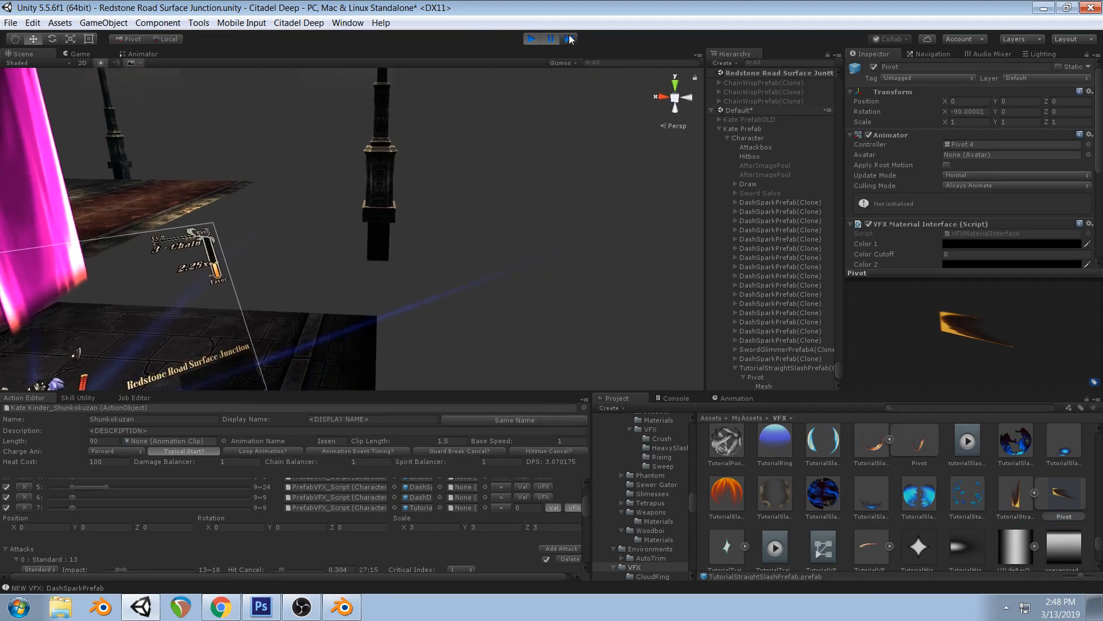
click(550, 39)
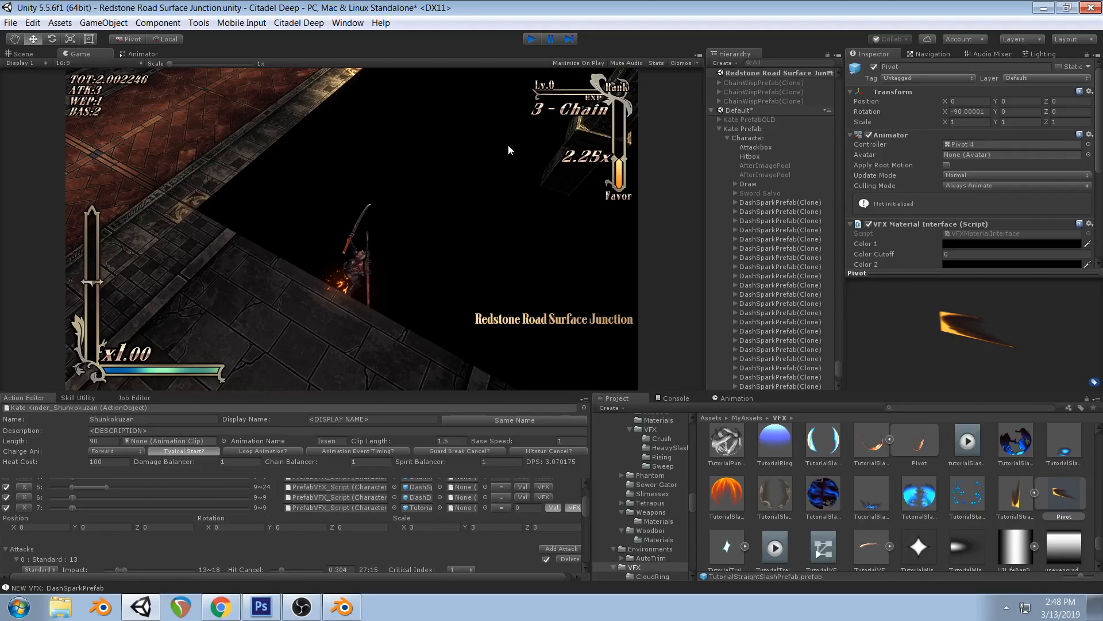
key(ctrl+p)
Frame the slash's Pivot in the Scene view and inspect the Pivot, the prefab root and the Mesh object
click(740, 100)
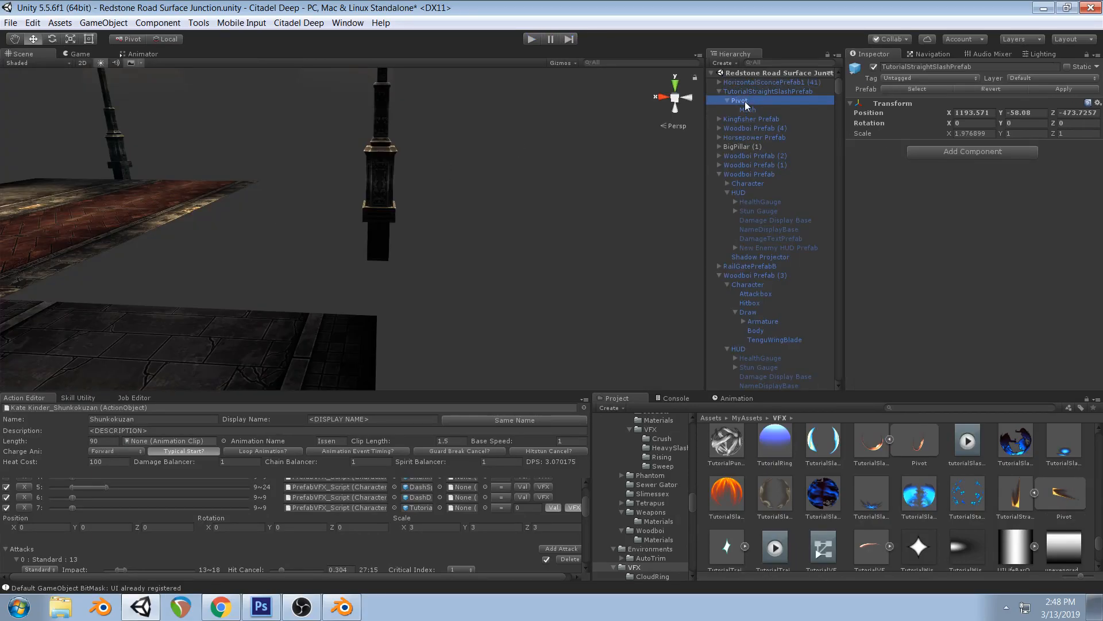
key(f)
right_drag(370, 167, 305, 171)
middle_drag(304, 171, 94, 179)
right_drag(571, 273, 460, 202)
middle_drag(460, 201, 334, 167)
scroll(335, 166, down, 2)
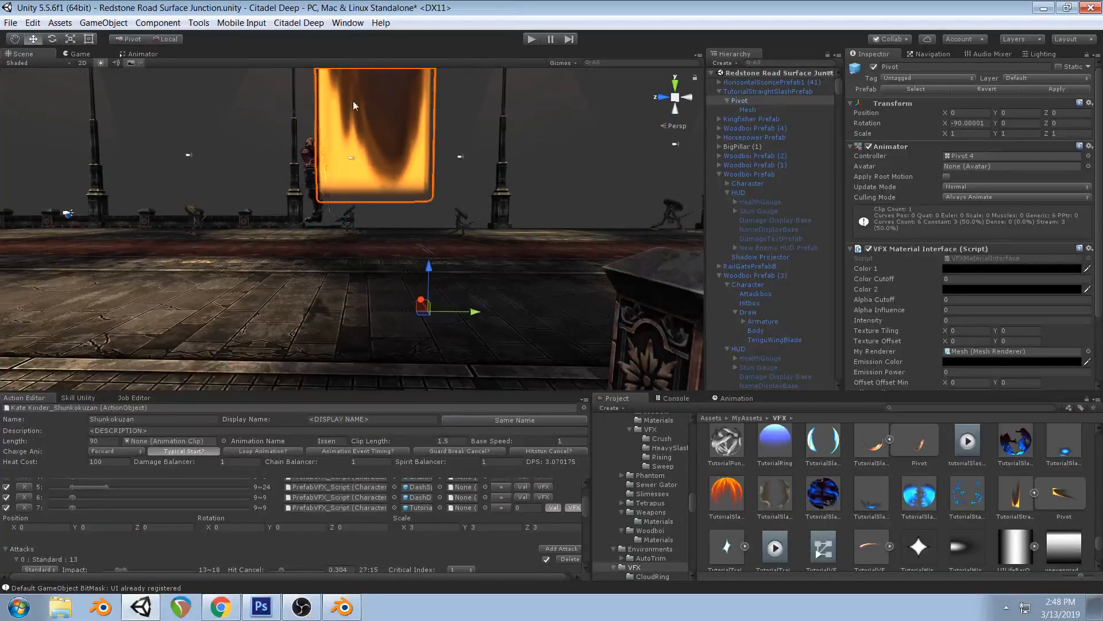
right_drag(424, 337, 500, 184)
click(775, 91)
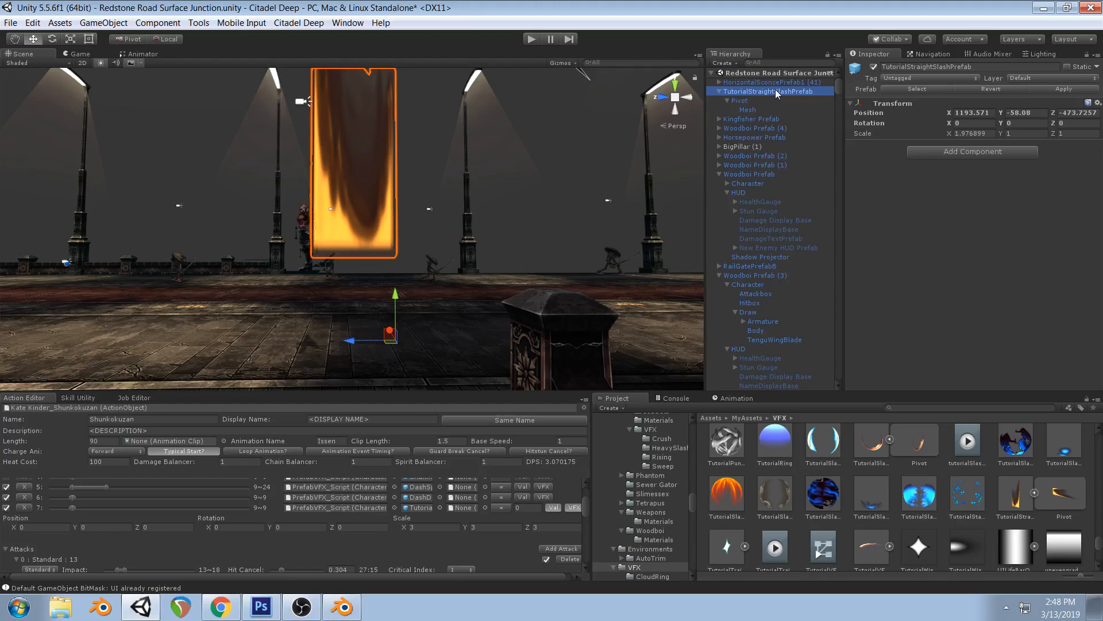
click(748, 109)
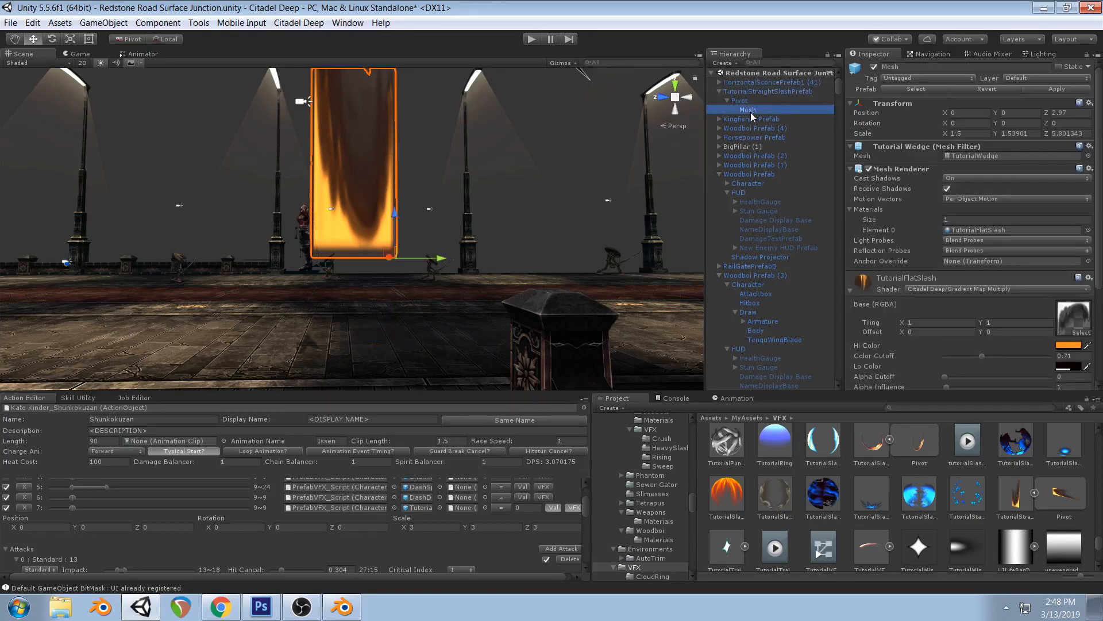
Set the Z position of the slash's Mesh object to 0
click(741, 101)
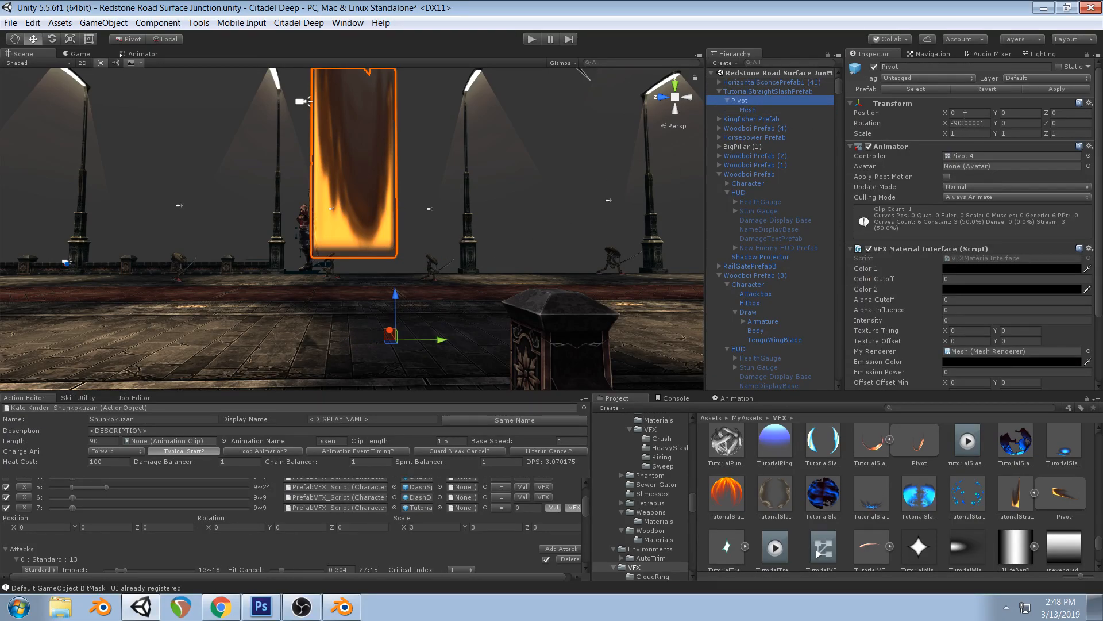
click(749, 92)
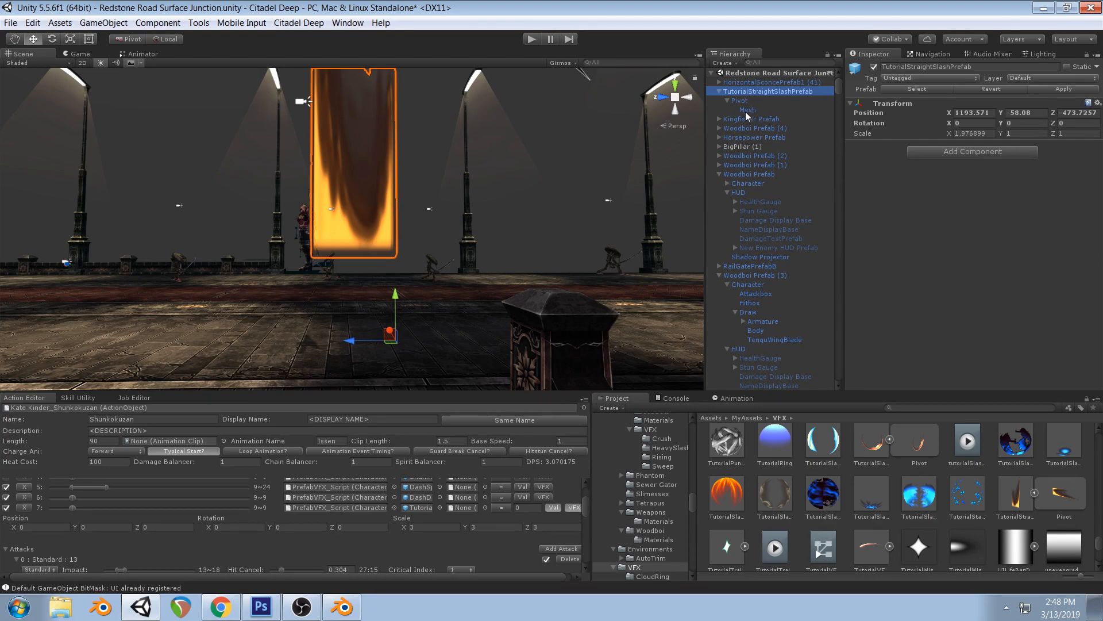
click(749, 111)
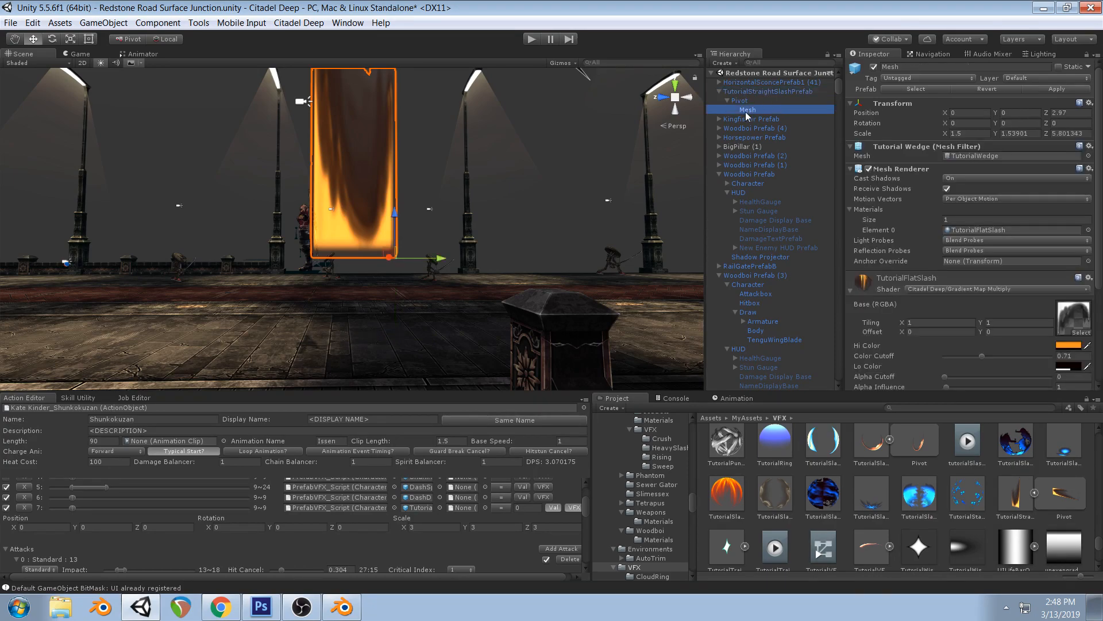
click(1054, 113)
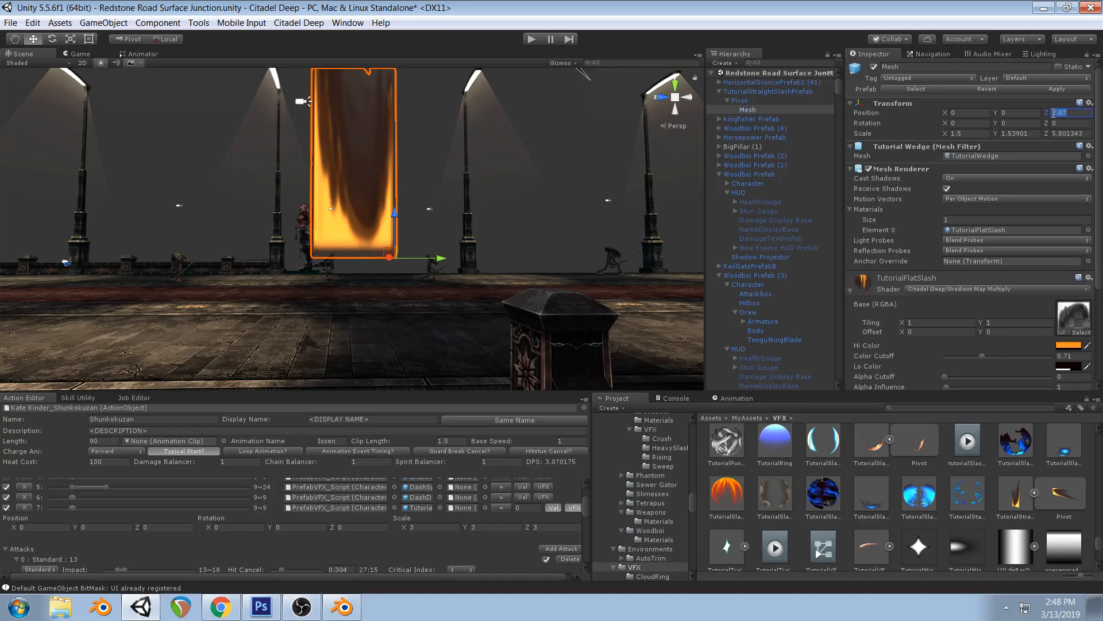
text(0)
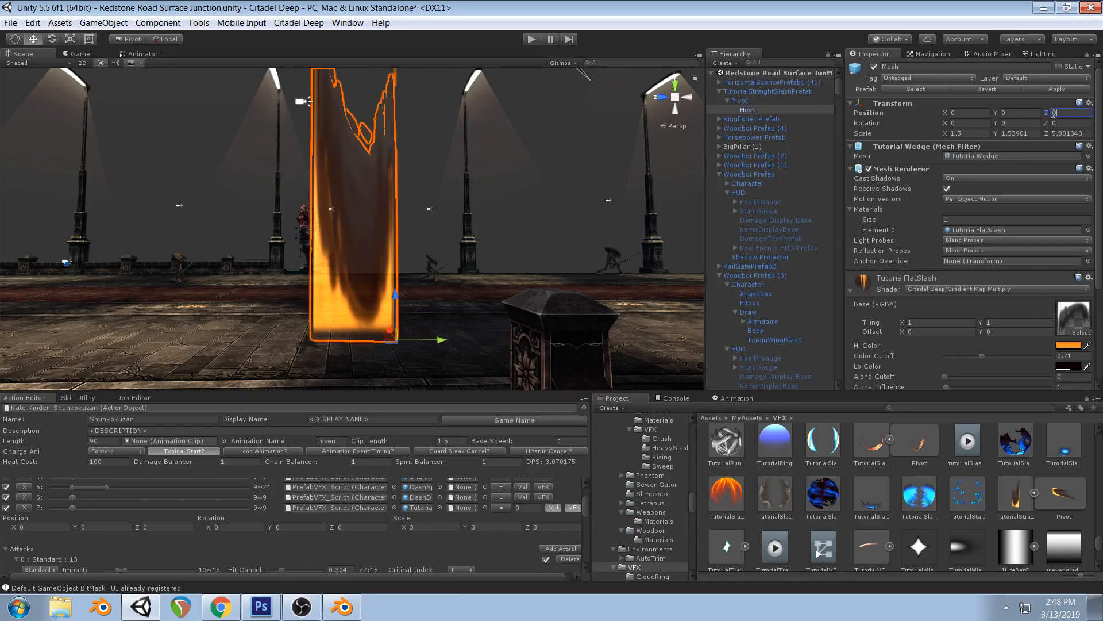
Rotate the slash's Pivot so the slash lies flat, with rotation X at -180 and Z at -90
click(741, 102)
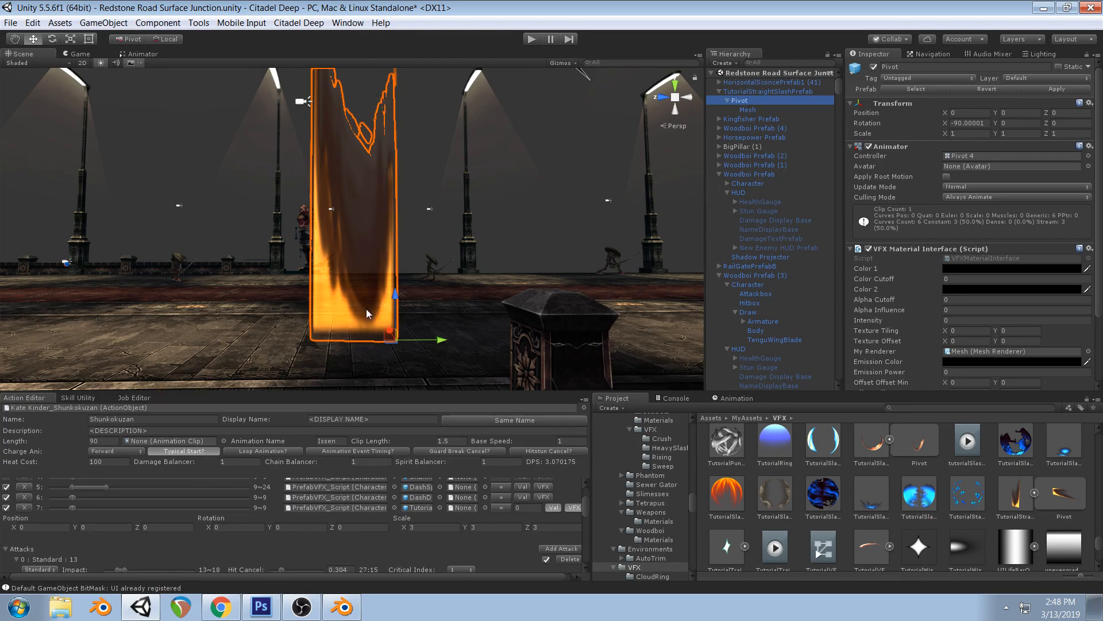
right_drag(346, 269, 468, 138)
middle_drag(467, 138, 458, 214)
click(52, 39)
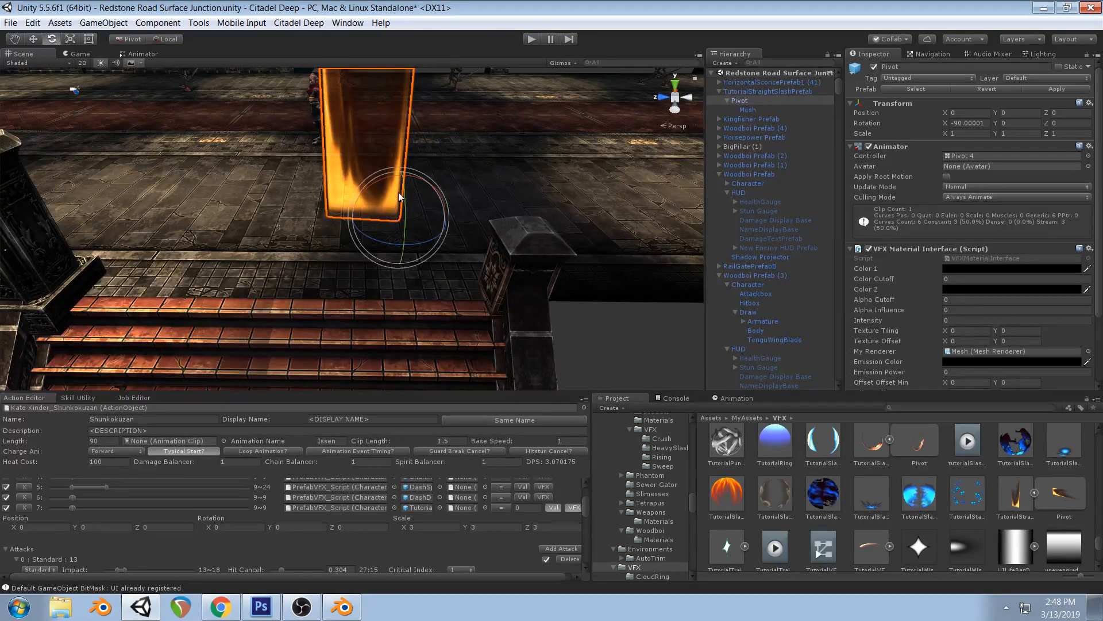
click(737, 92)
click(739, 100)
drag(401, 186, 499, 254)
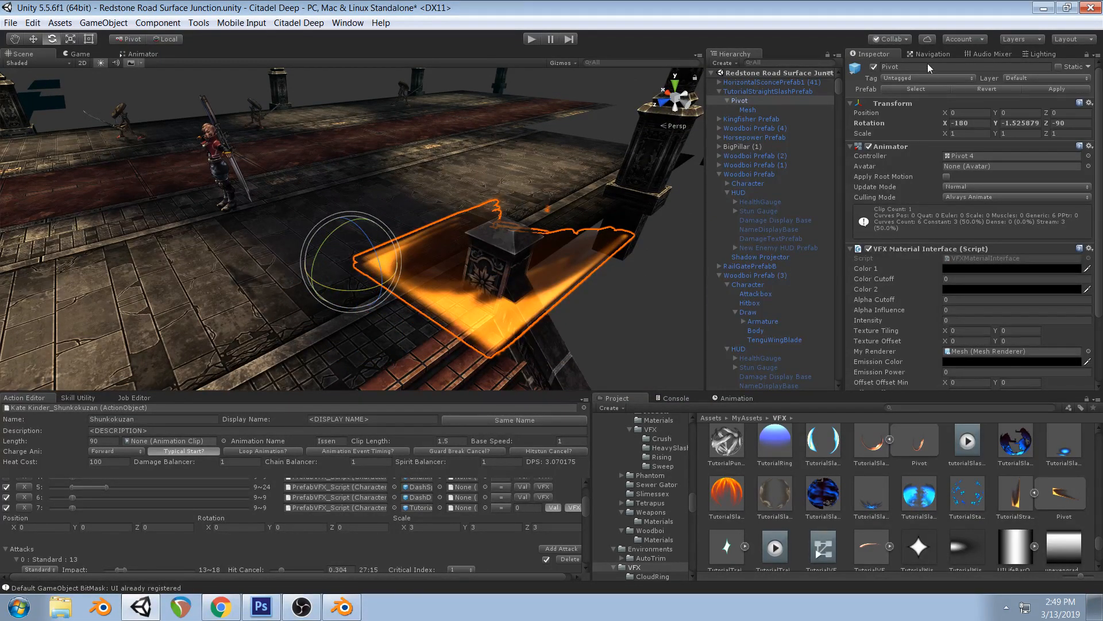
Set the X scale of the TutorialStraightSlashPrefab root to 1
click(770, 92)
click(982, 134)
text(1)
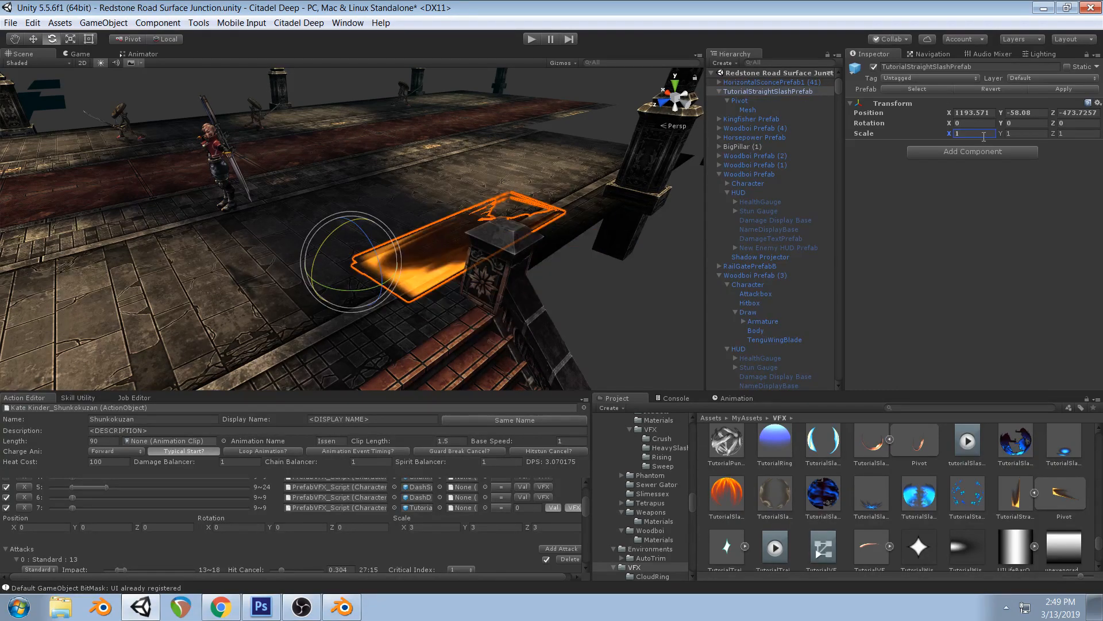
Set the tool handle to Center and apply the slash instance's changes to its prefab
click(748, 109)
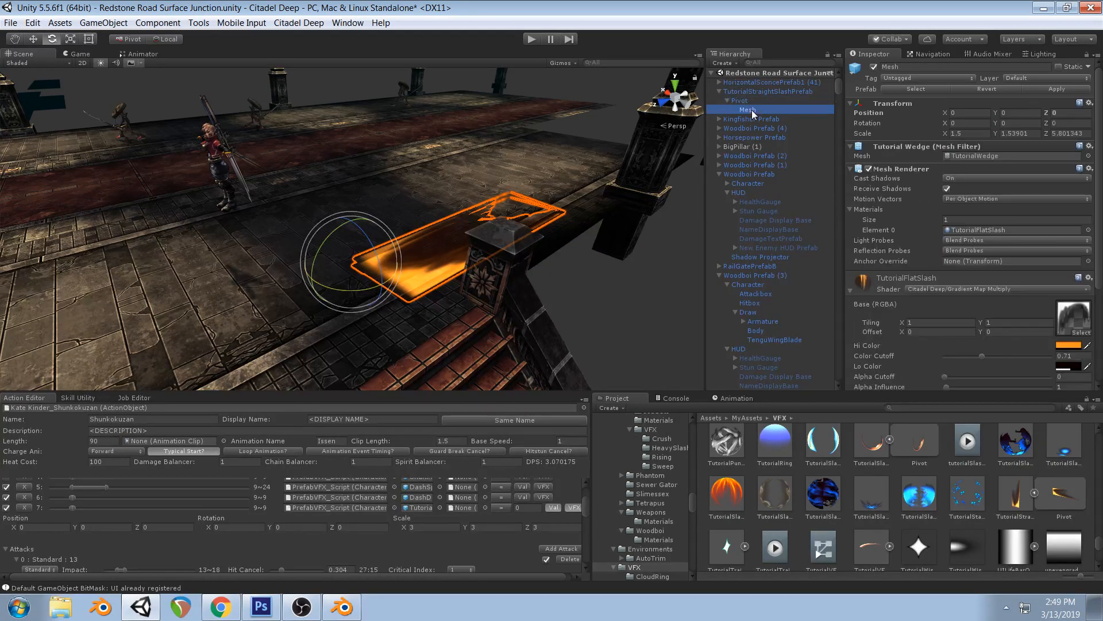
alt+drag(669, 185, 272, 109)
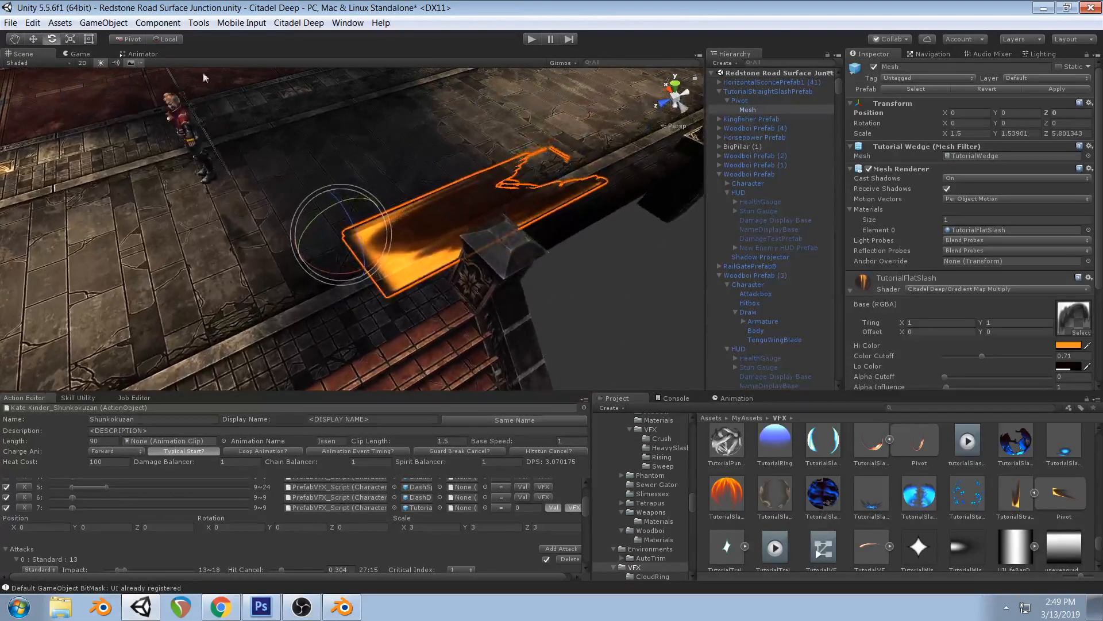
click(127, 42)
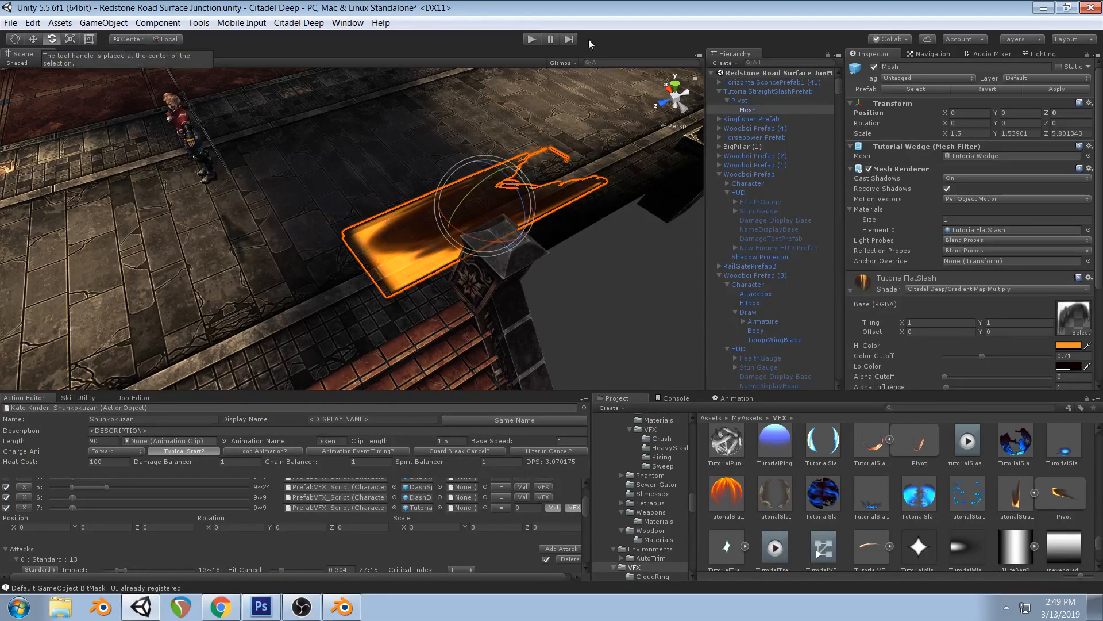
click(756, 92)
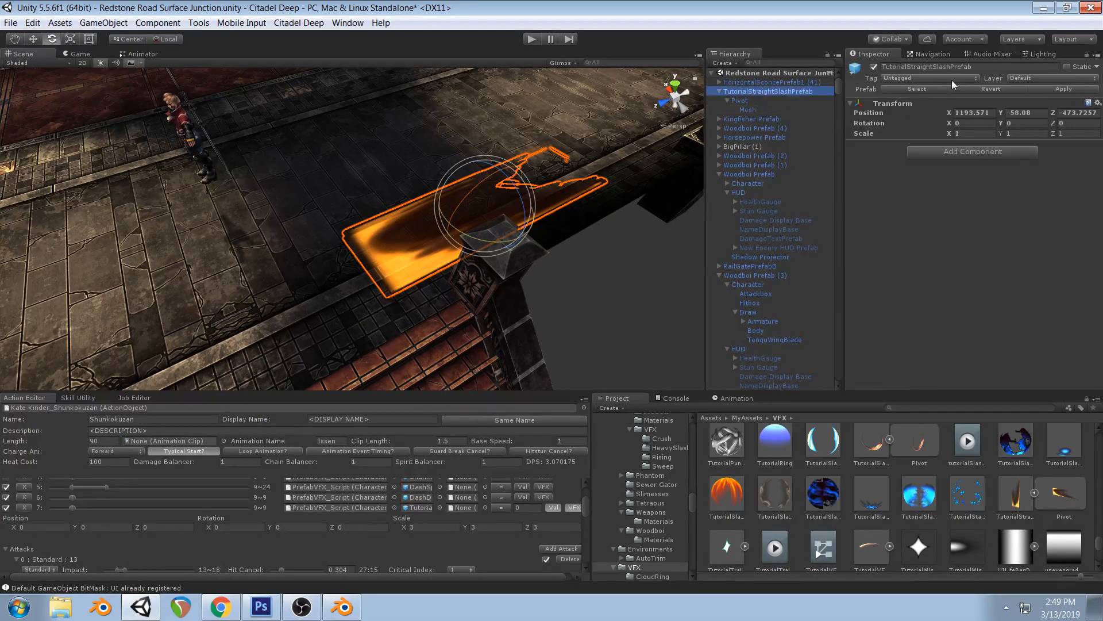
click(34, 39)
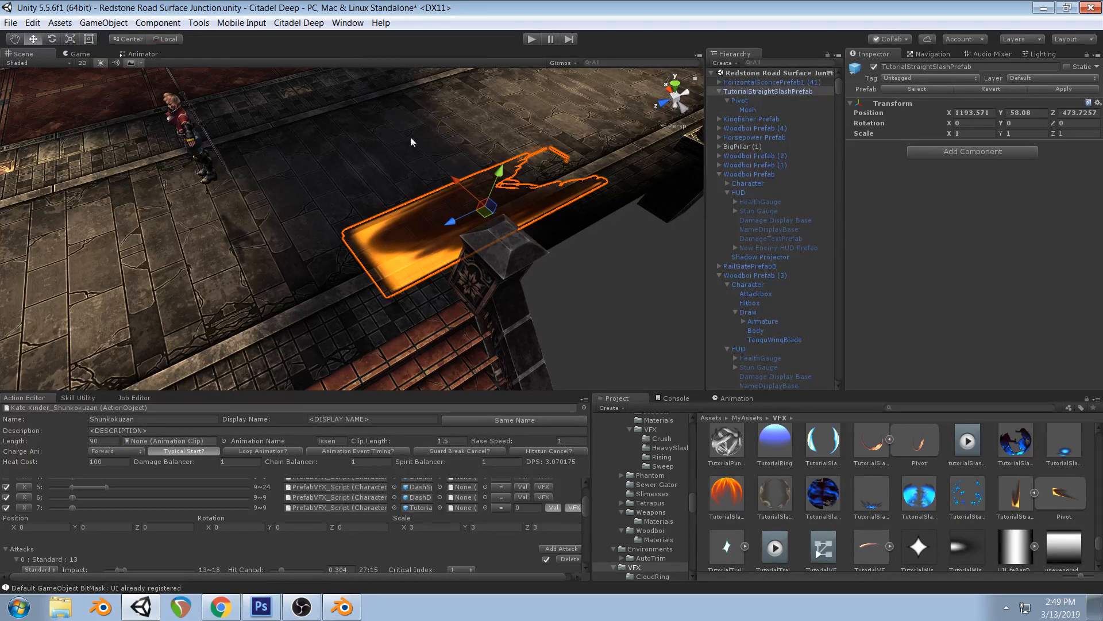
scroll(514, 168, up, 3)
right_drag(439, 148, 367, 170)
middle_drag(367, 170, 447, 128)
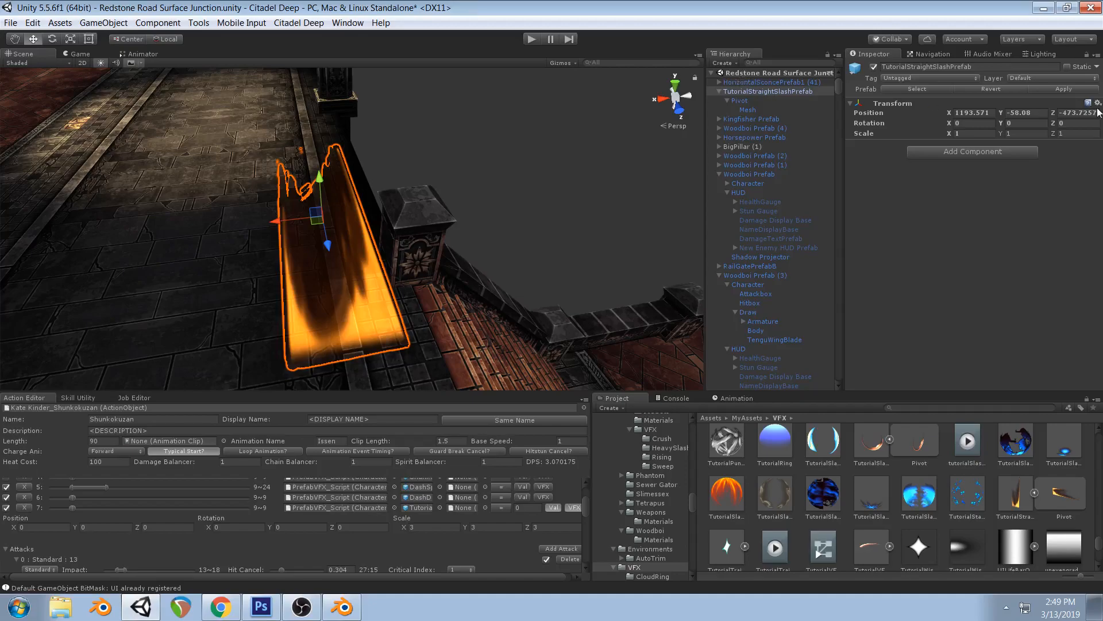
click(1064, 89)
Run the game, pause it during the Shunkokuzan attack, and step through the frames to examine the slash
click(523, 39)
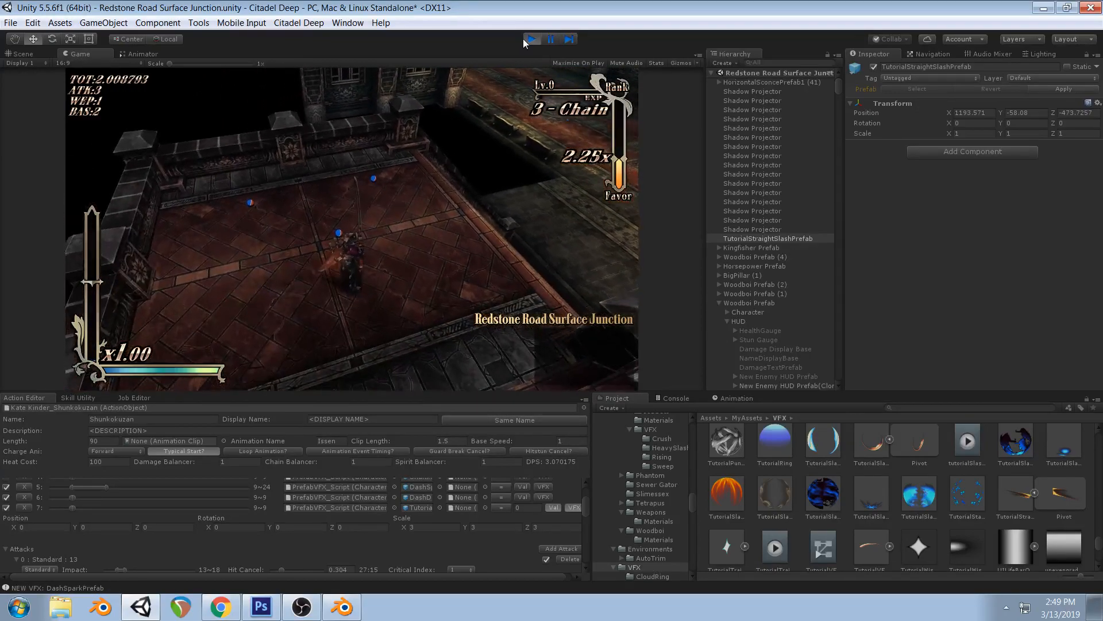
click(531, 40)
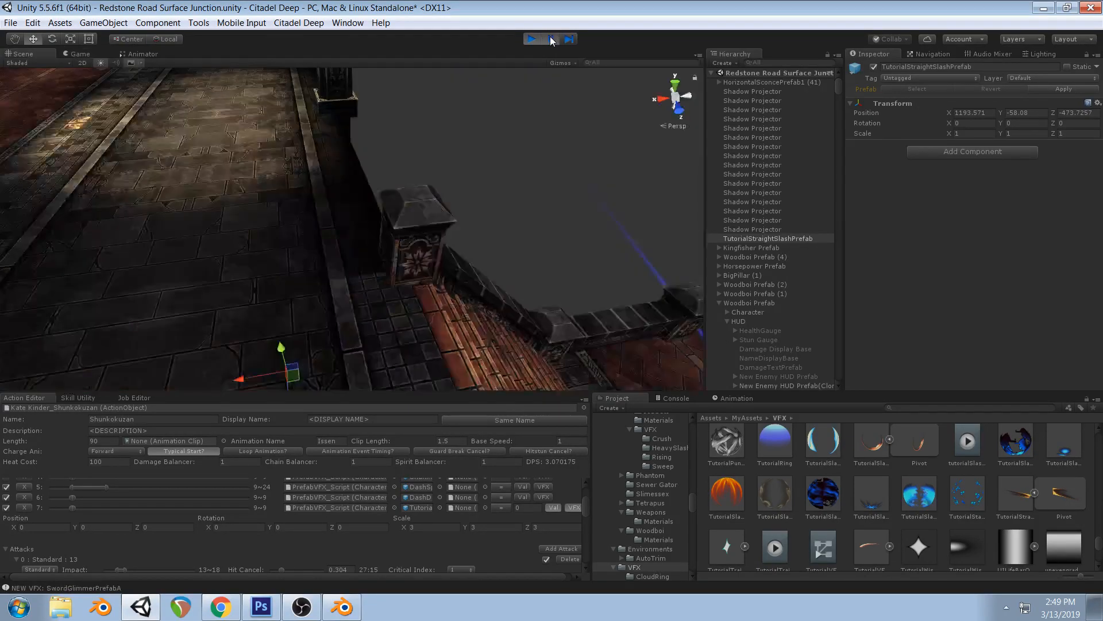
click(80, 54)
click(568, 39)
click(568, 40)
click(568, 40)
click(568, 40)
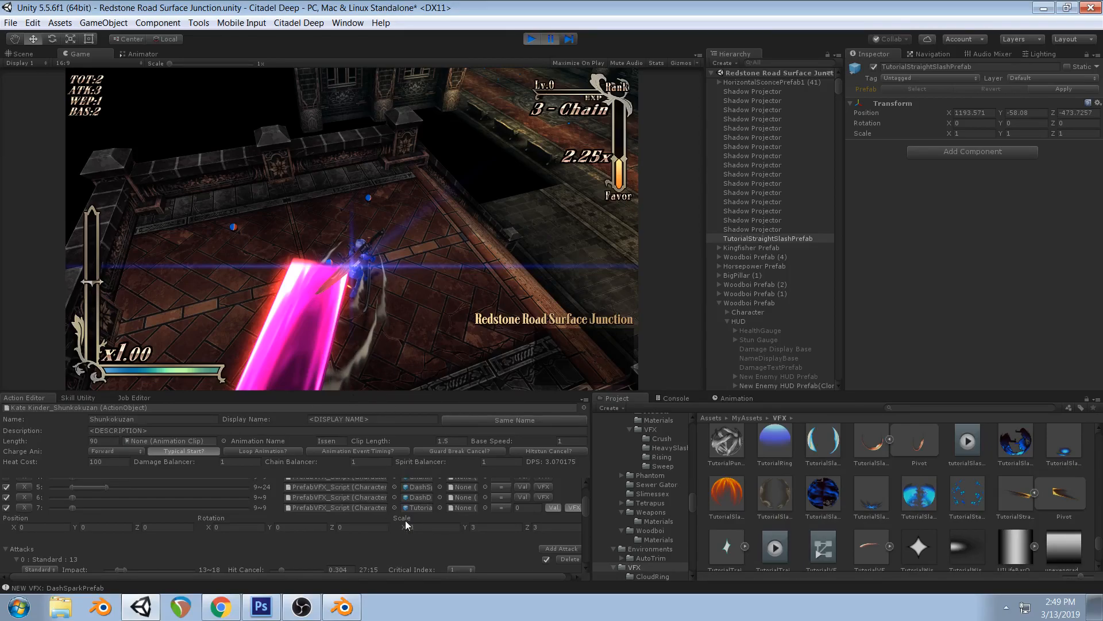
Check the slash effect's scale values, let the paused attack continue, and stop the game
click(439, 527)
click(545, 528)
click(553, 40)
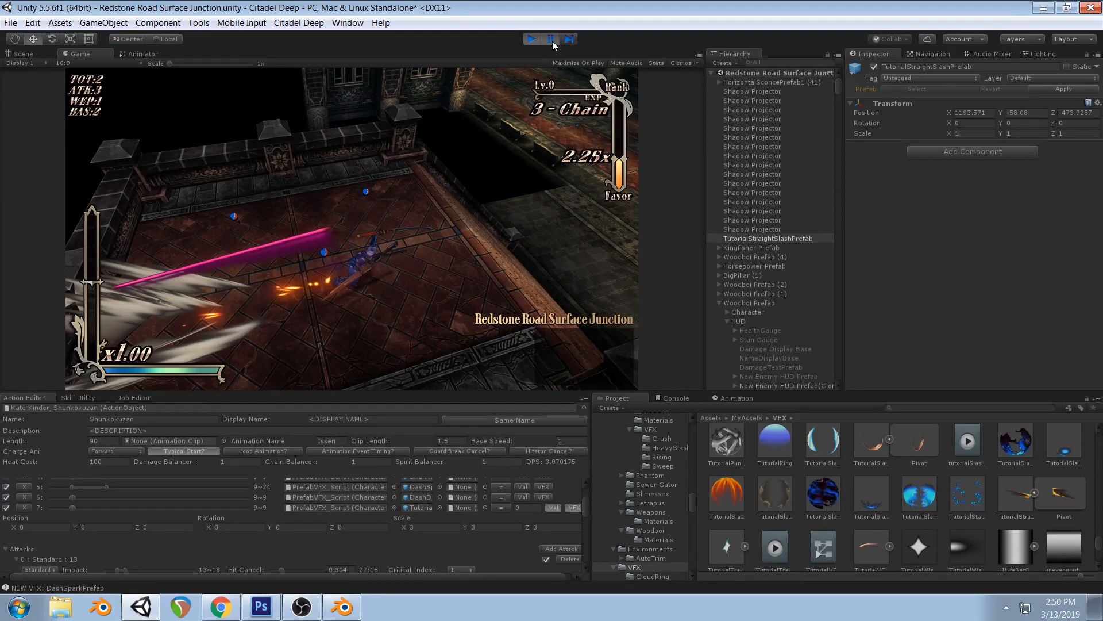
click(531, 39)
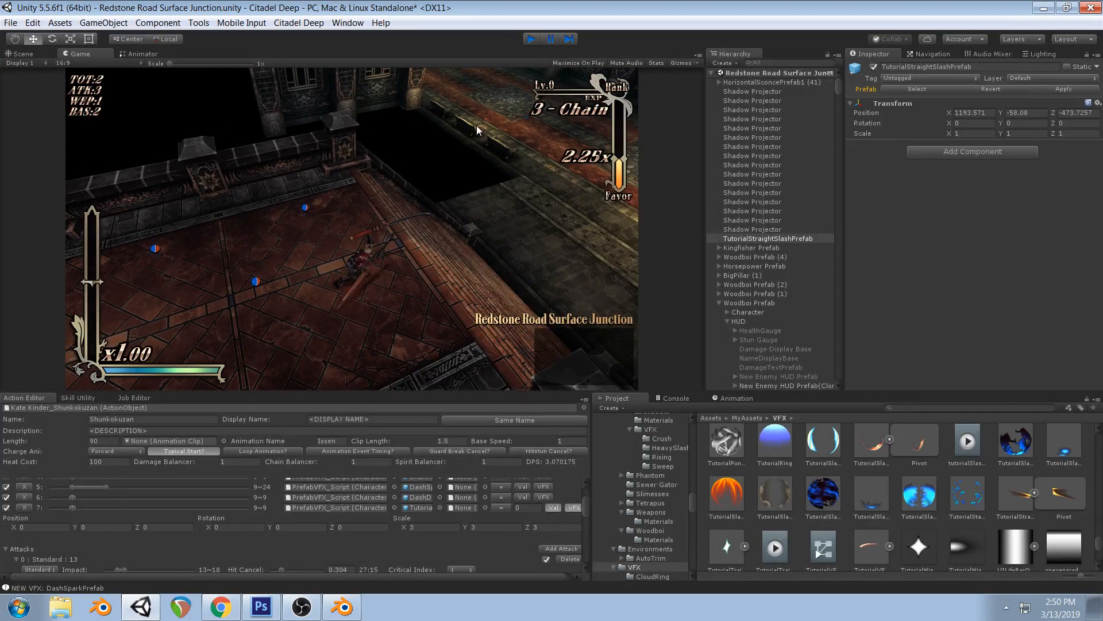
Turn the slash's Pivot around in the Scene view to a Z rotation of about 90, using the Pivot handle mode
click(23, 54)
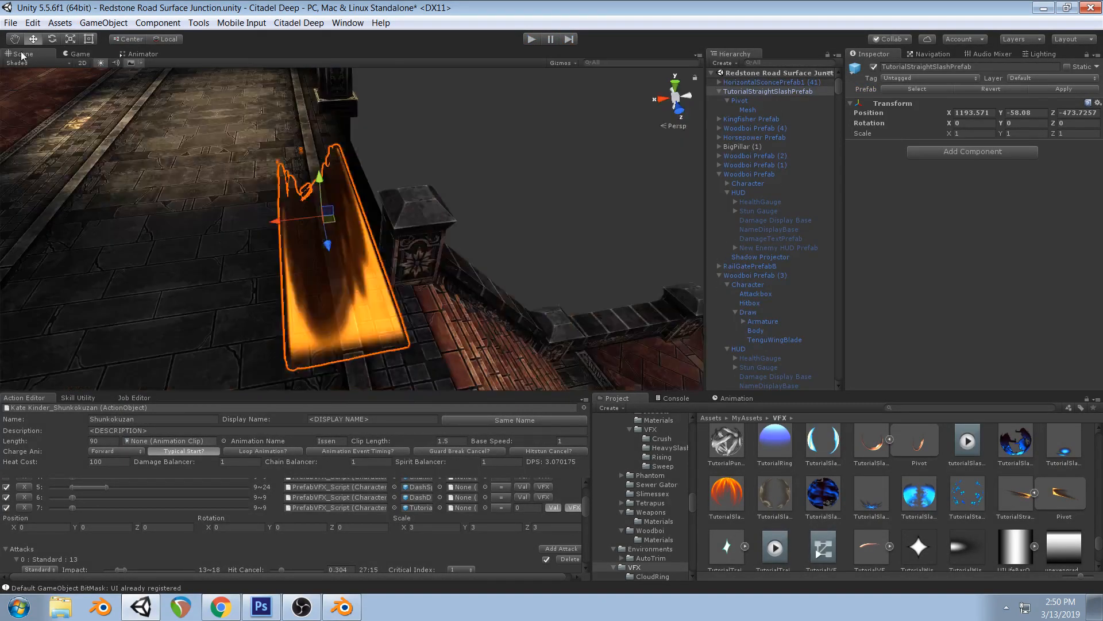
right_drag(384, 273, 337, 197)
middle_drag(338, 197, 331, 154)
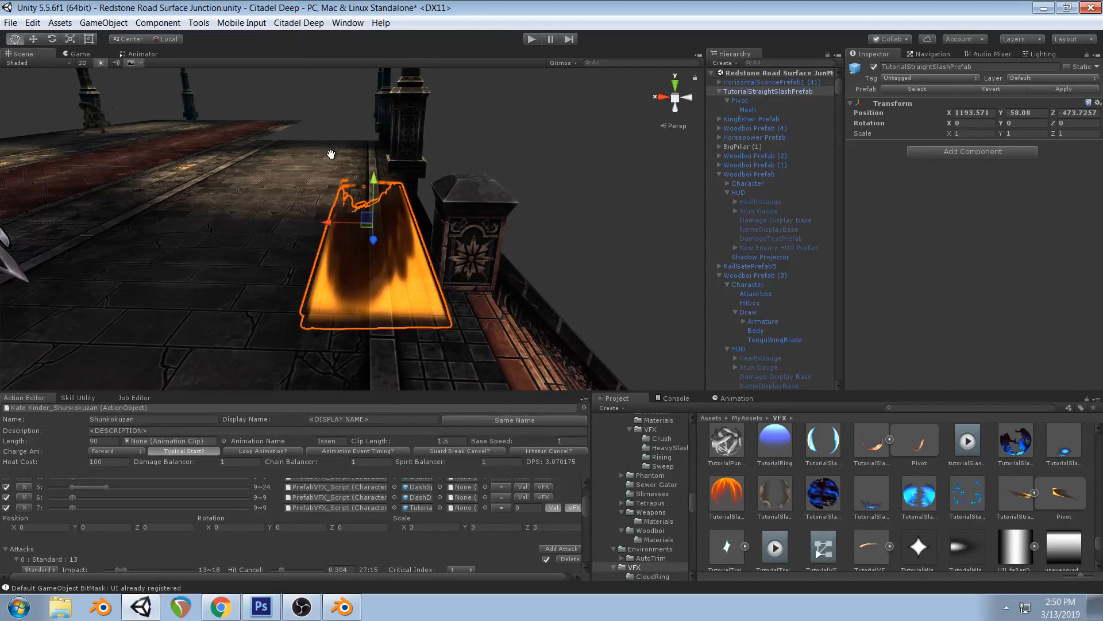
click(739, 101)
right_drag(271, 222, 85, 57)
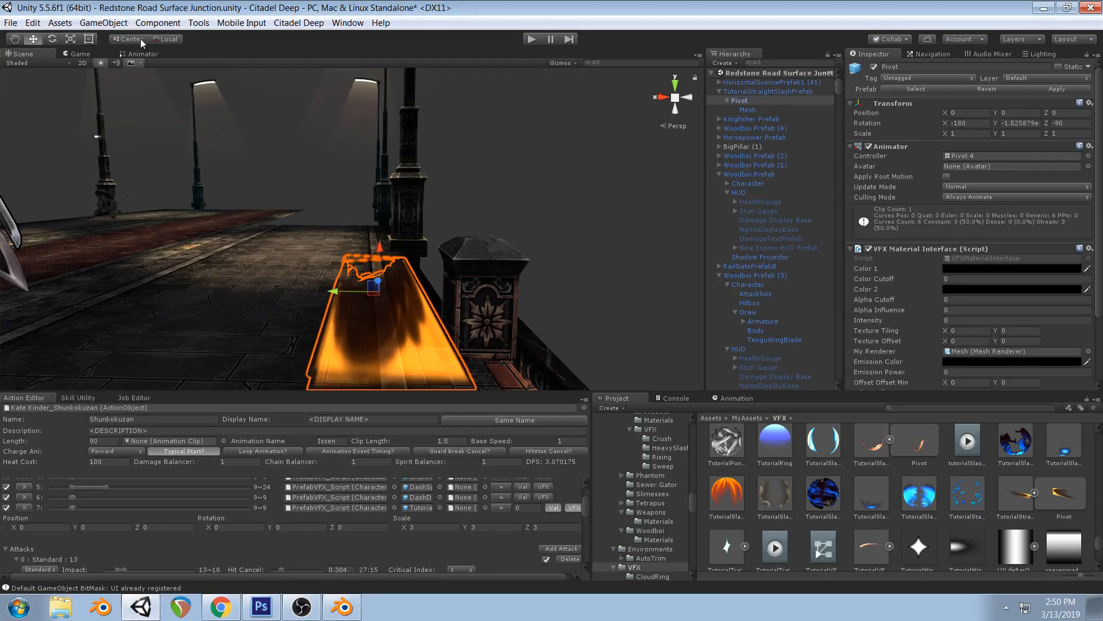
click(52, 41)
scroll(361, 307, down, 2)
drag(344, 330, 86, 214)
right_drag(86, 214, 420, 188)
middle_drag(420, 188, 397, 187)
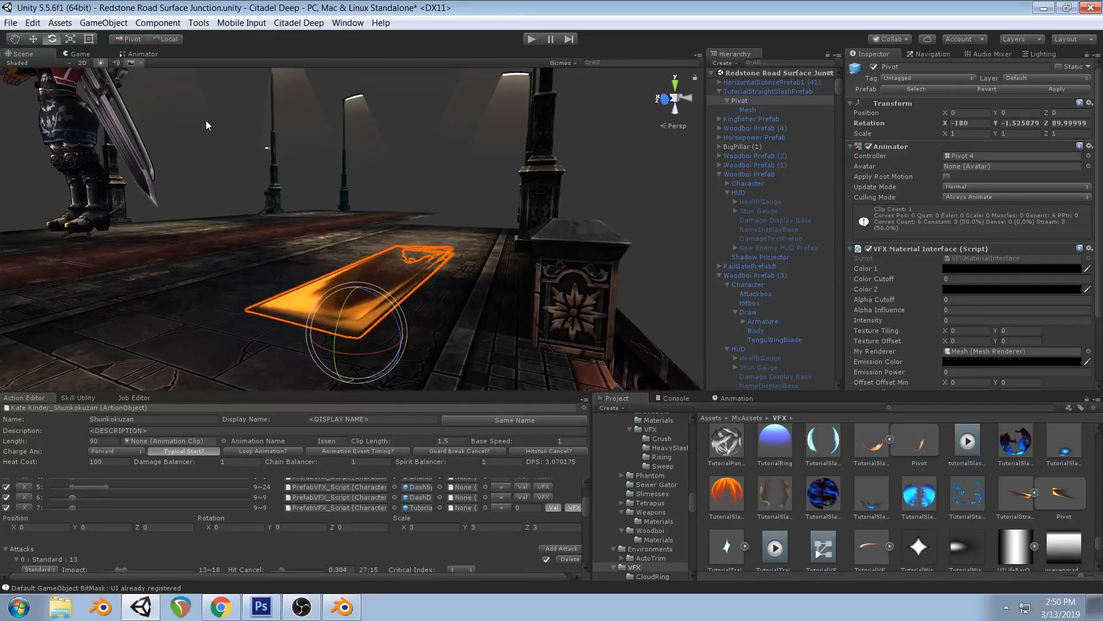
Move the slash's Pivot to X 0.3 and Y 0.89, and select the TutorialStraightSlashPrefab root
click(33, 40)
drag(360, 374, 360, 332)
drag(401, 292, 388, 292)
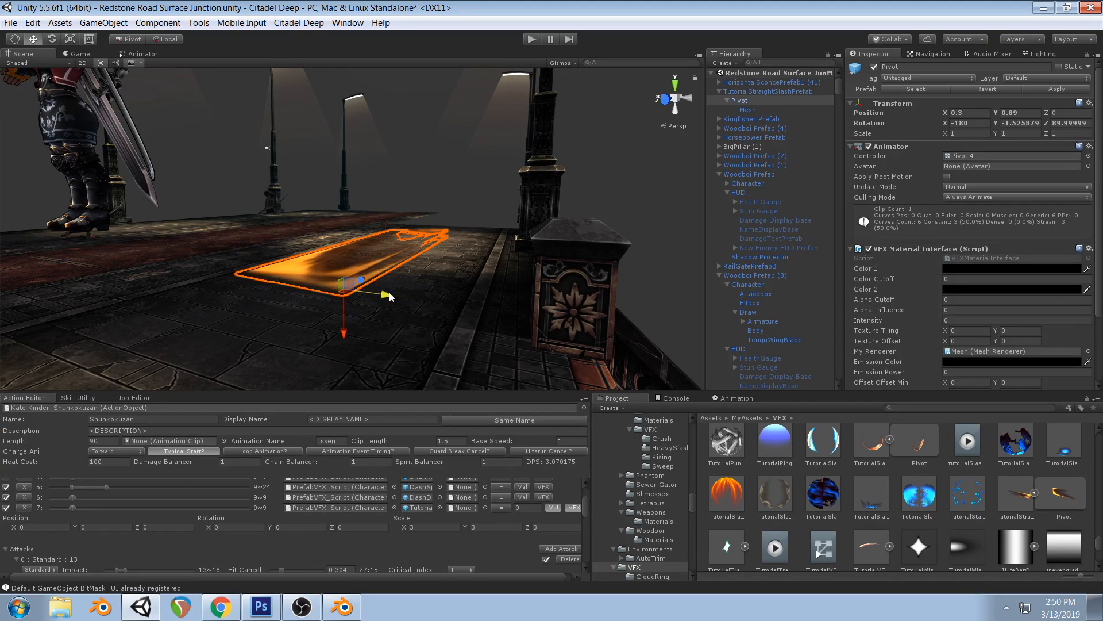
click(773, 90)
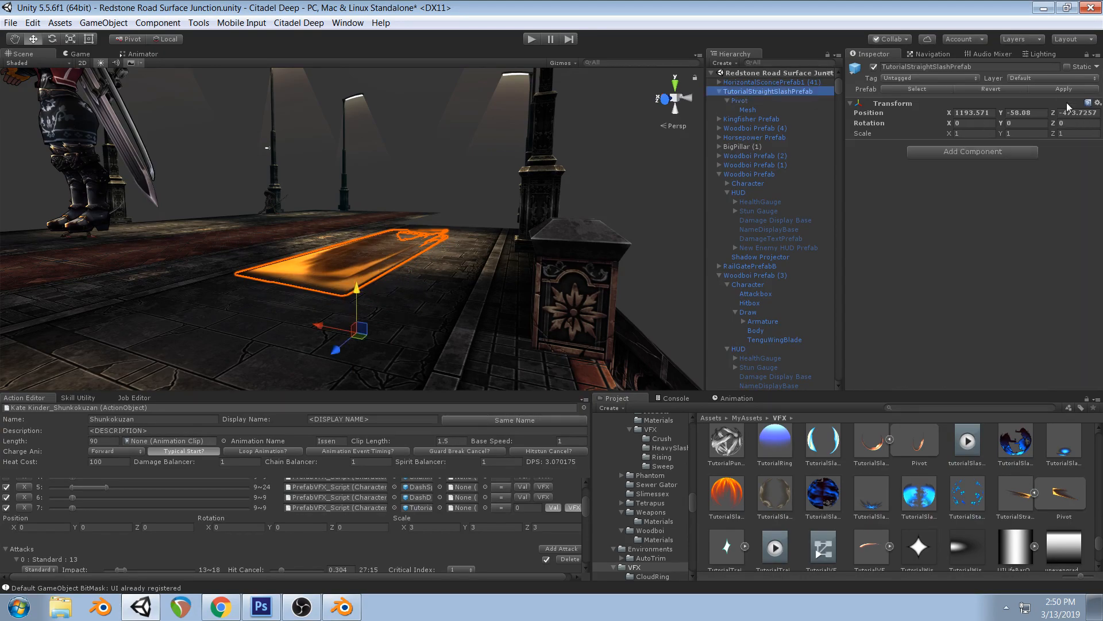
Run the game, step through the paused attack to check the slash's placement, and resume play
click(528, 38)
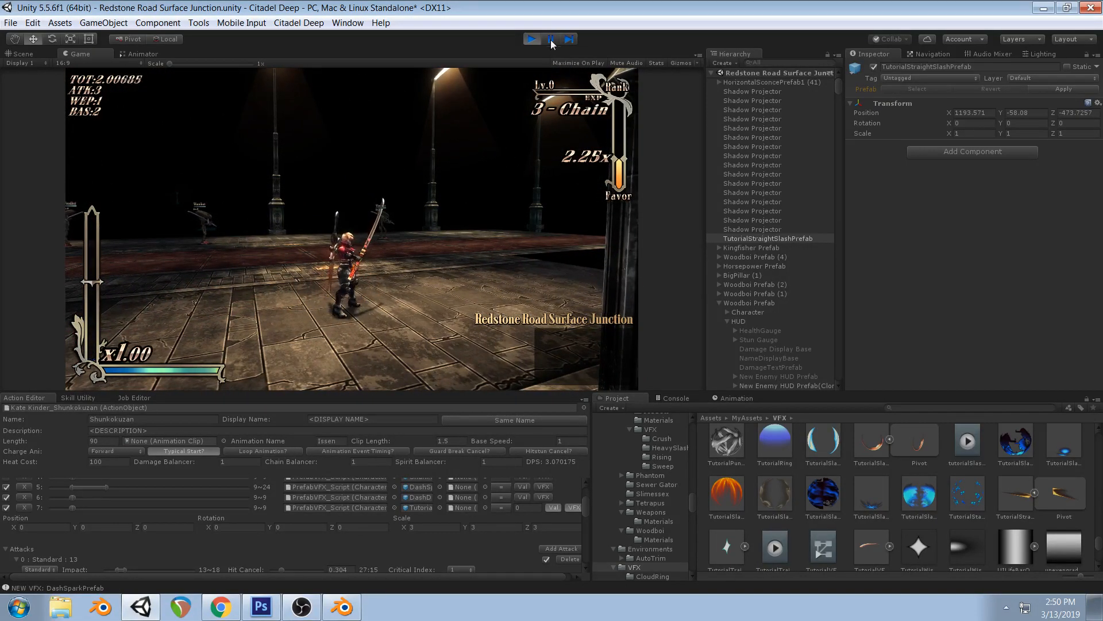
click(52, 54)
click(67, 54)
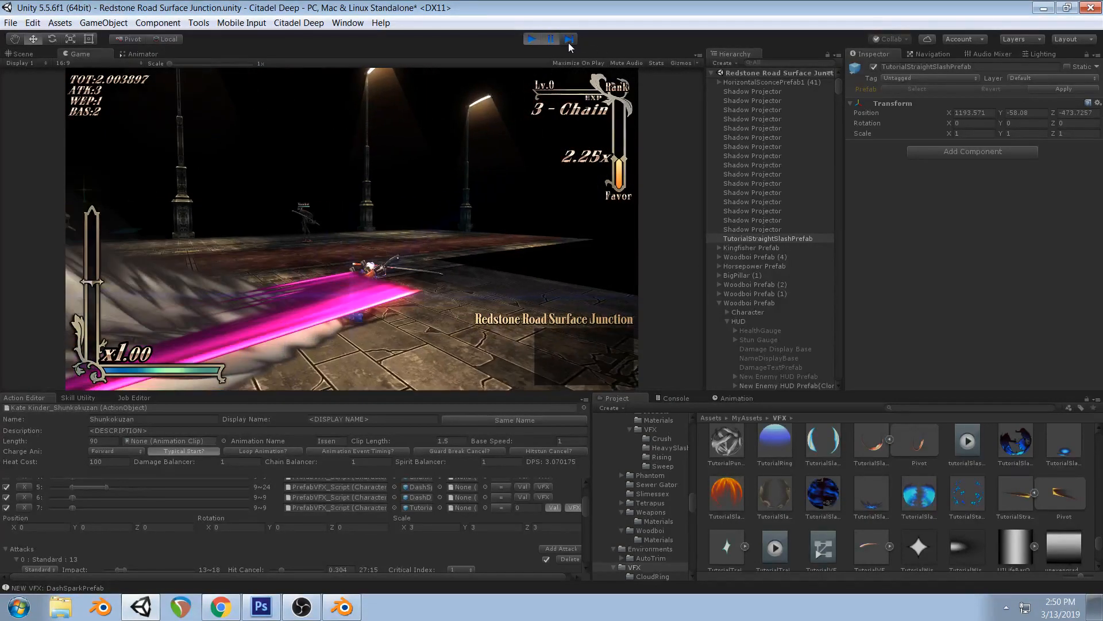
click(569, 44)
click(569, 44)
click(555, 40)
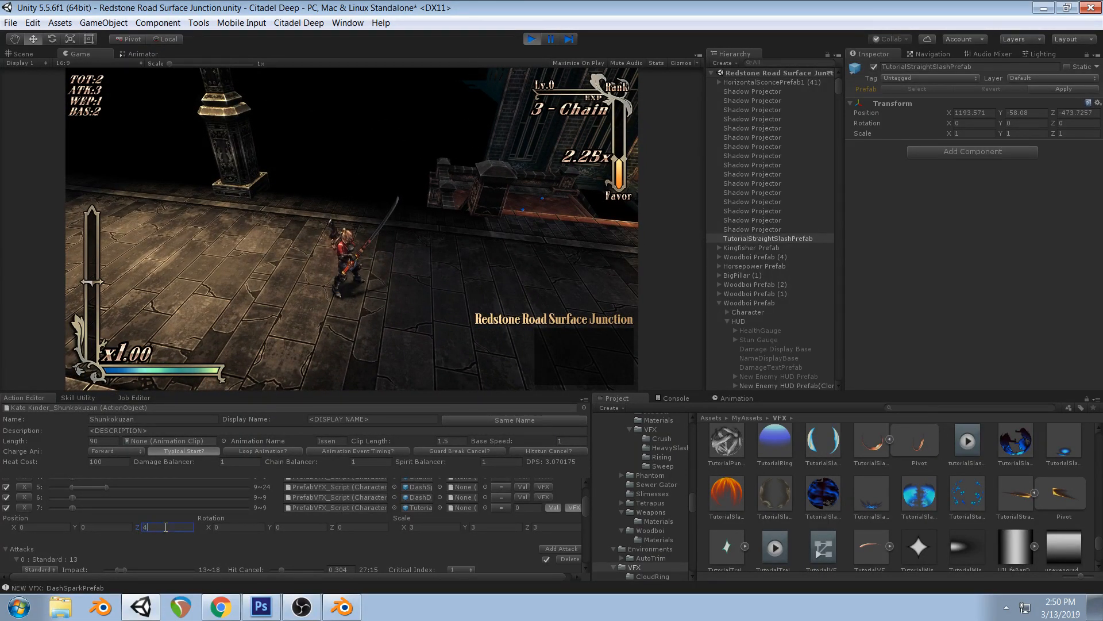
Try Z position offsets of 4, 8 and 12 for the slash effect in the Shunkokuzan action, testing the attack with each
click(228, 362)
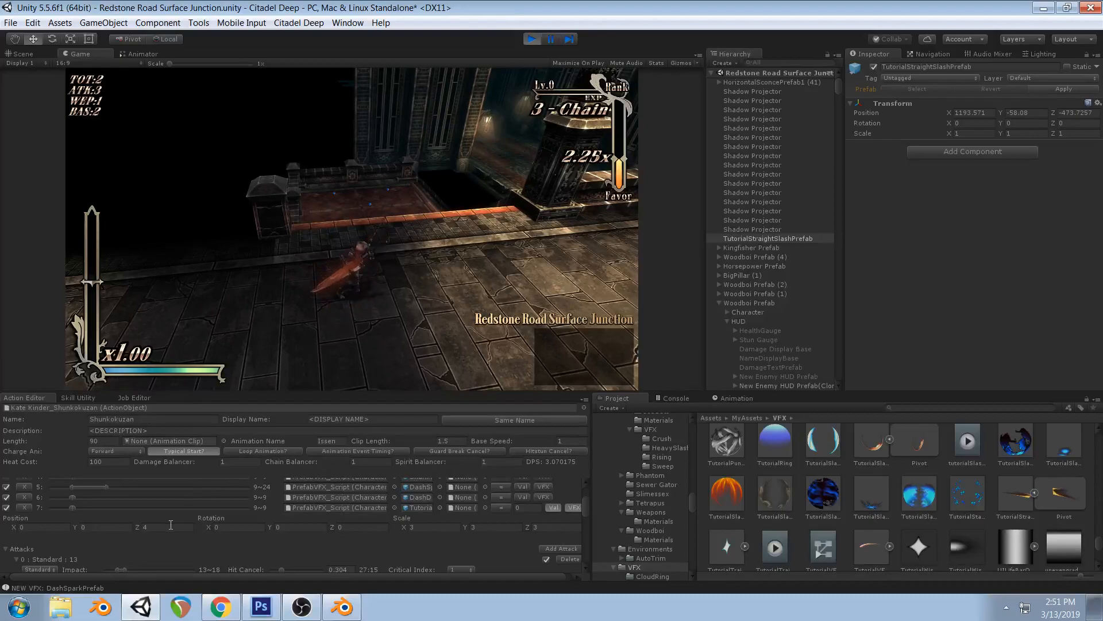
click(226, 341)
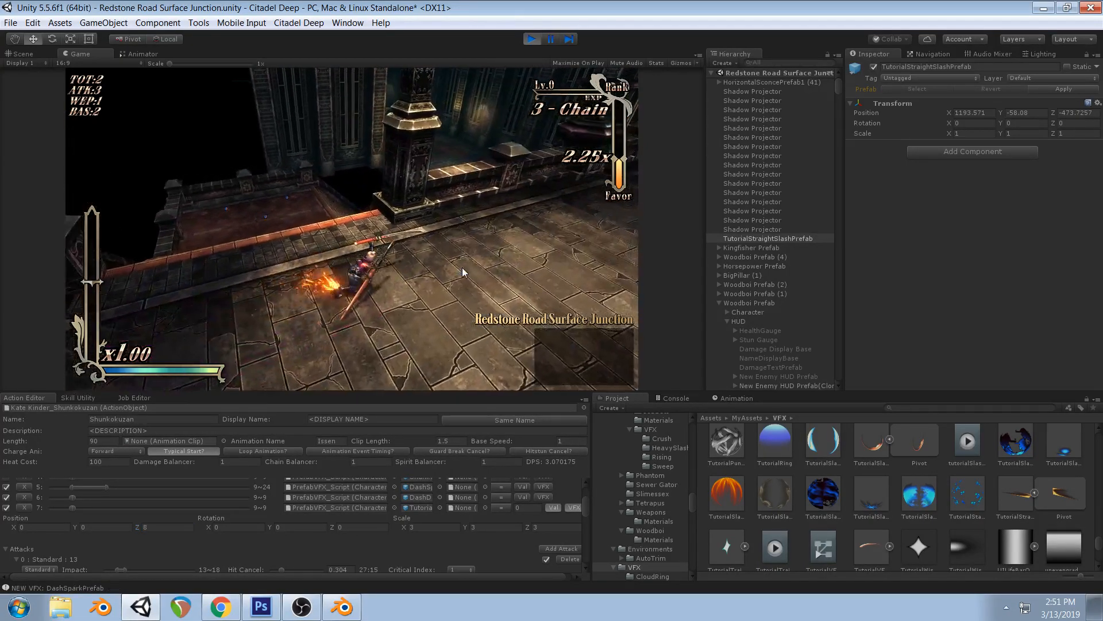
click(158, 528)
text(12)
click(254, 352)
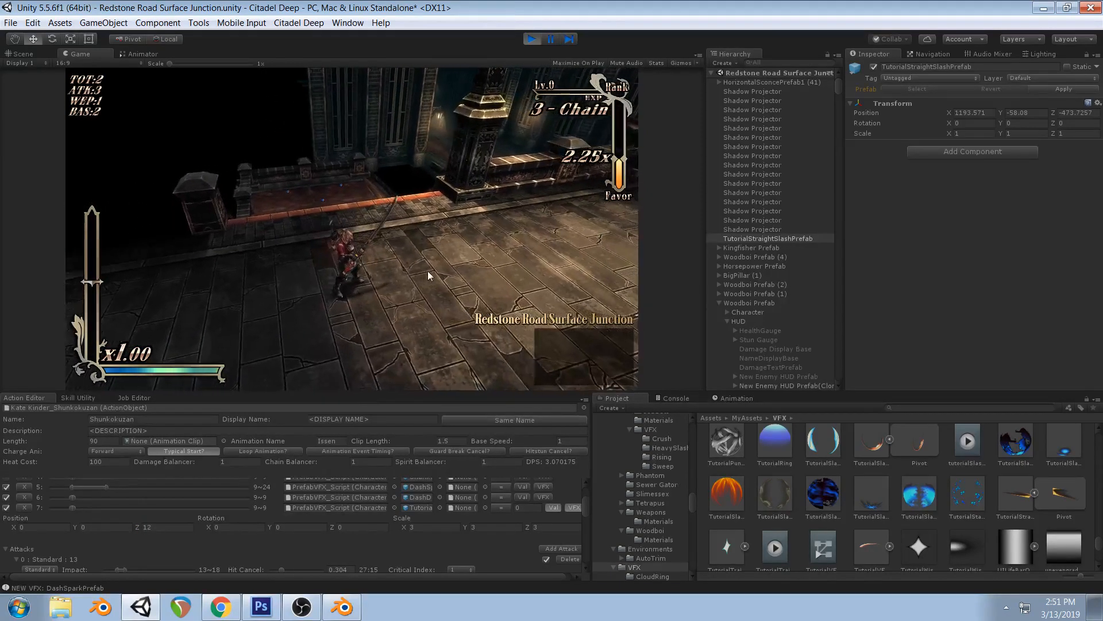
click(428, 271)
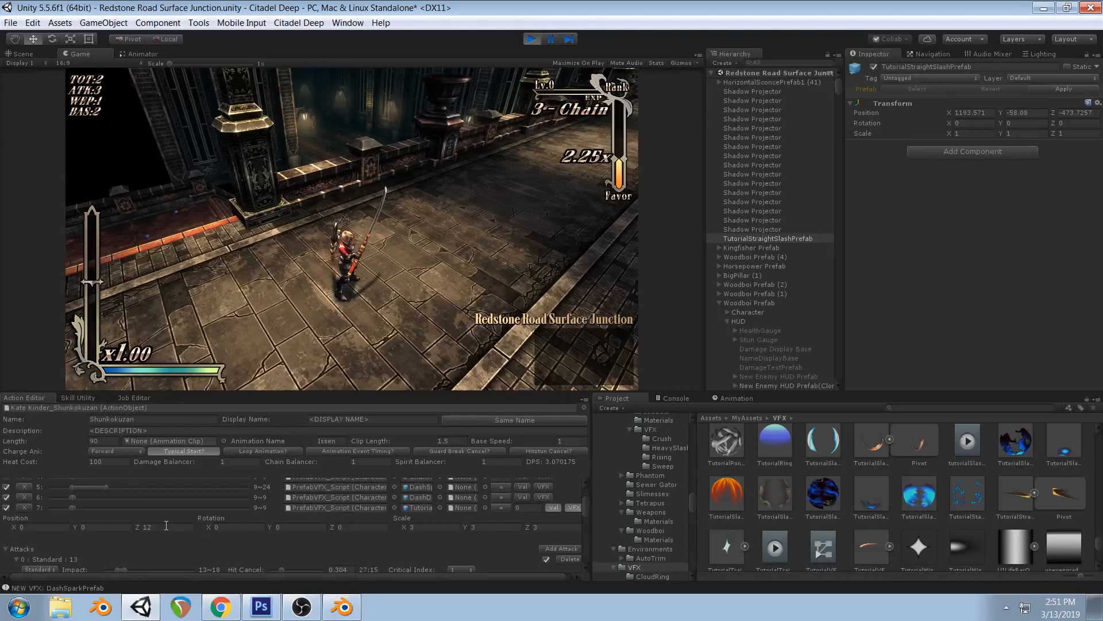
click(167, 526)
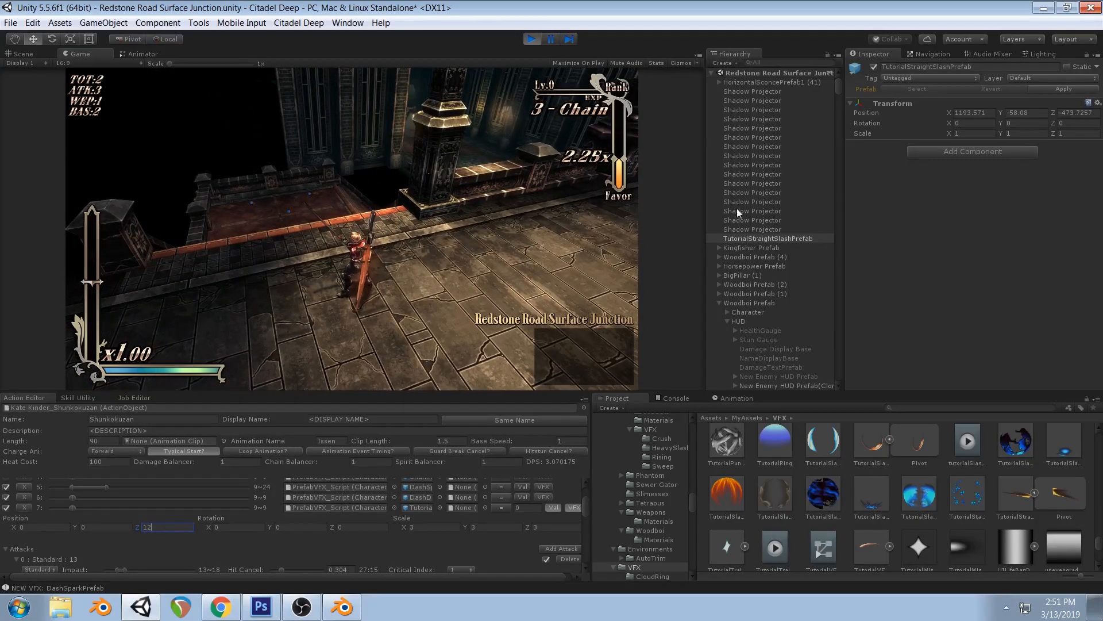
click(488, 252)
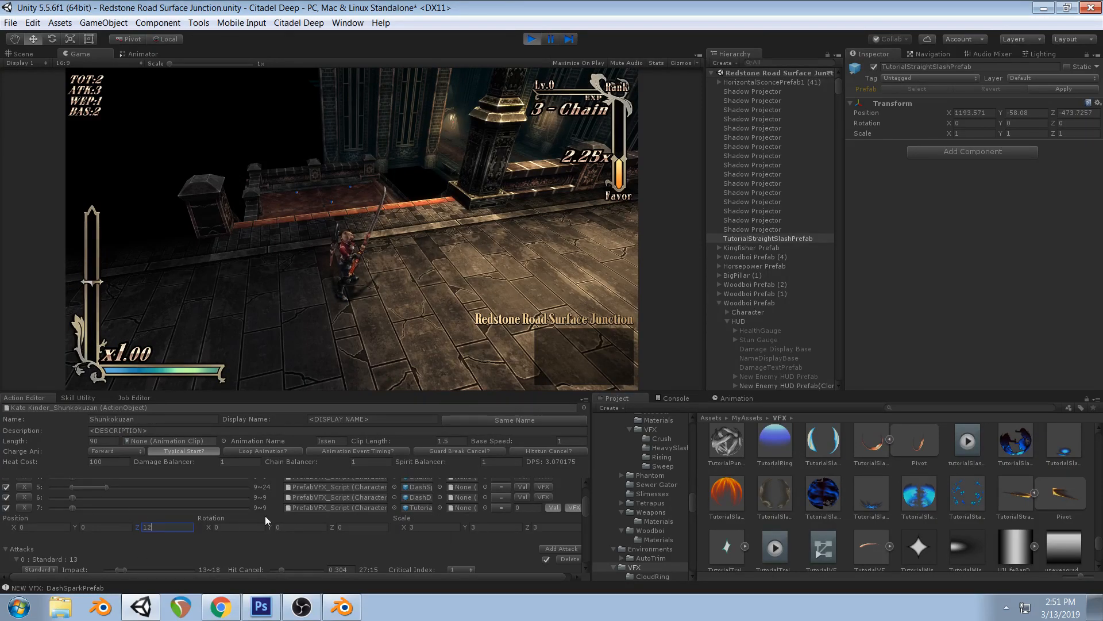
In Photoshop, show Layer 2 copy 6 and hide Layer 2 copy 5 of TutorialStraightTex.psd, save it, and return to Unity
click(444, 288)
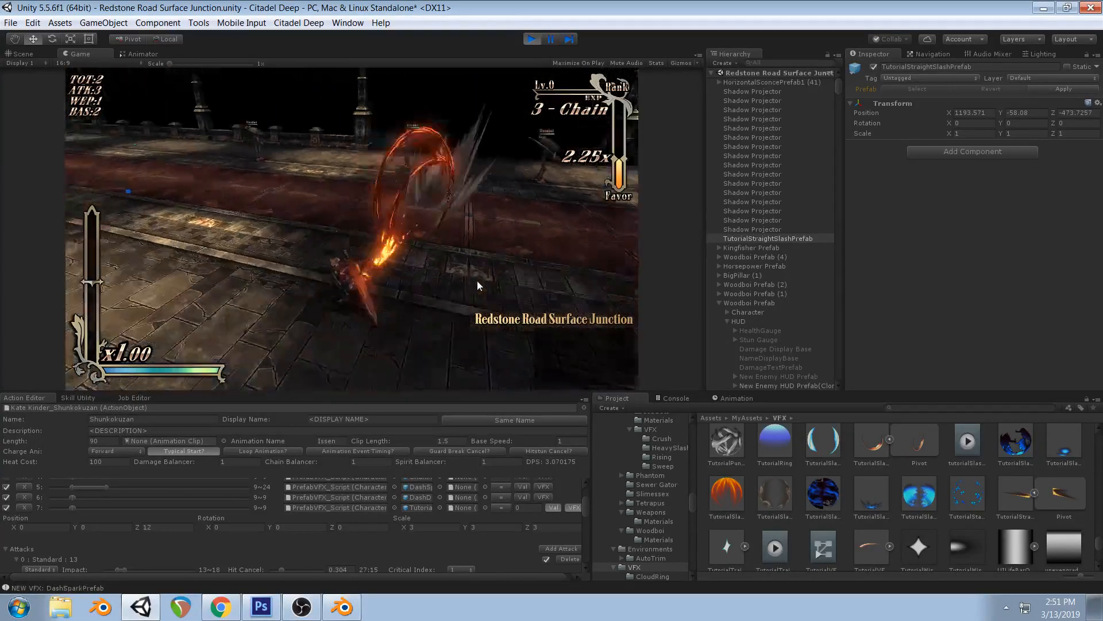
click(261, 607)
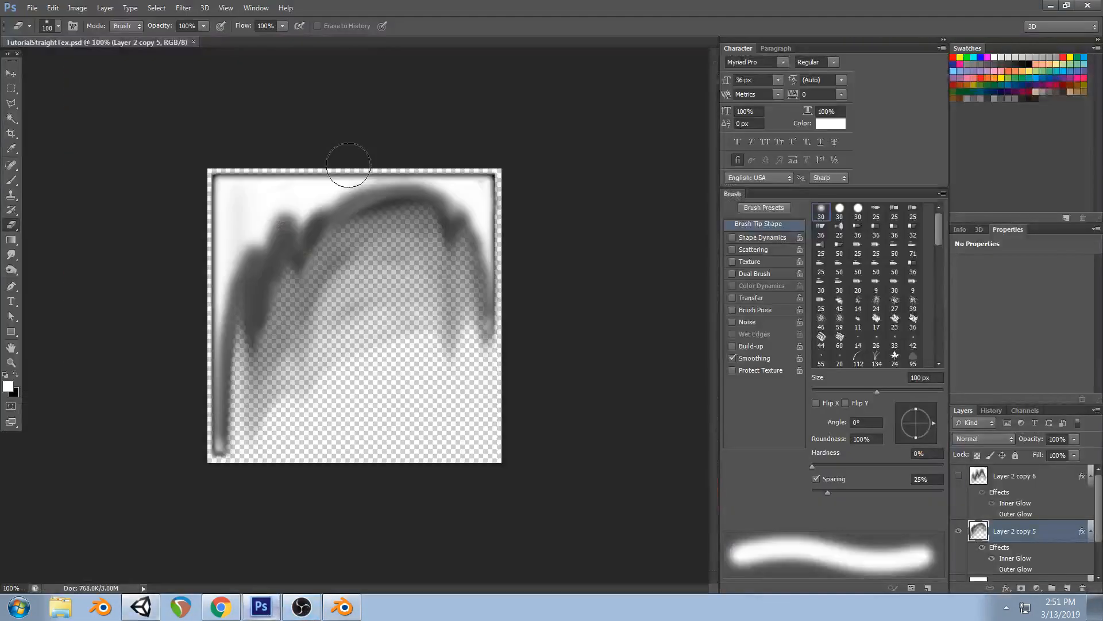
click(959, 477)
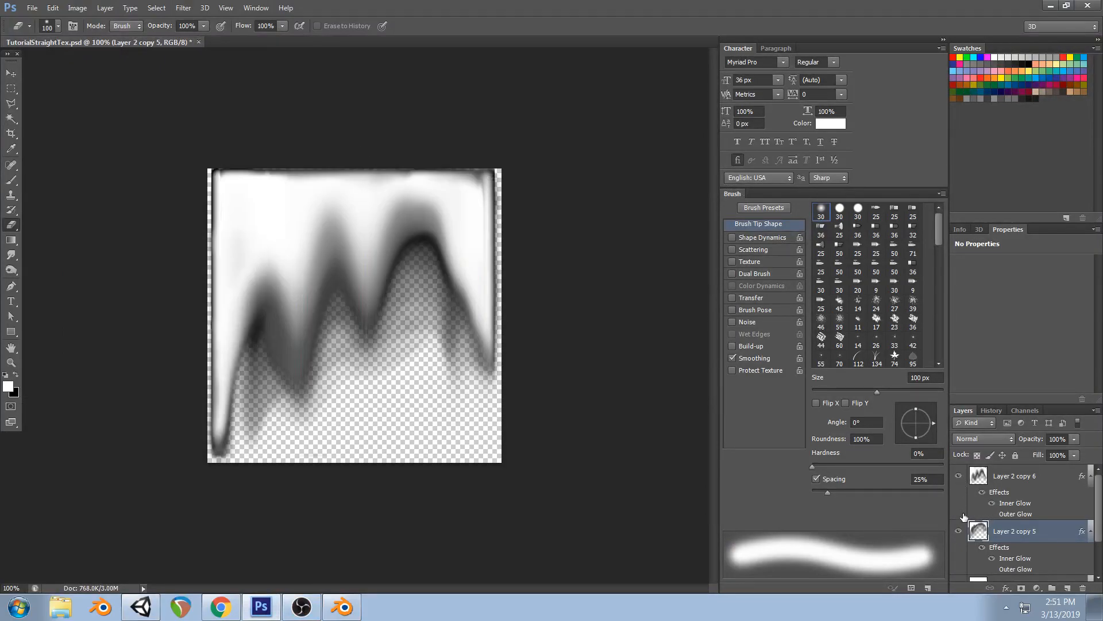
key(ctrl+s)
click(144, 606)
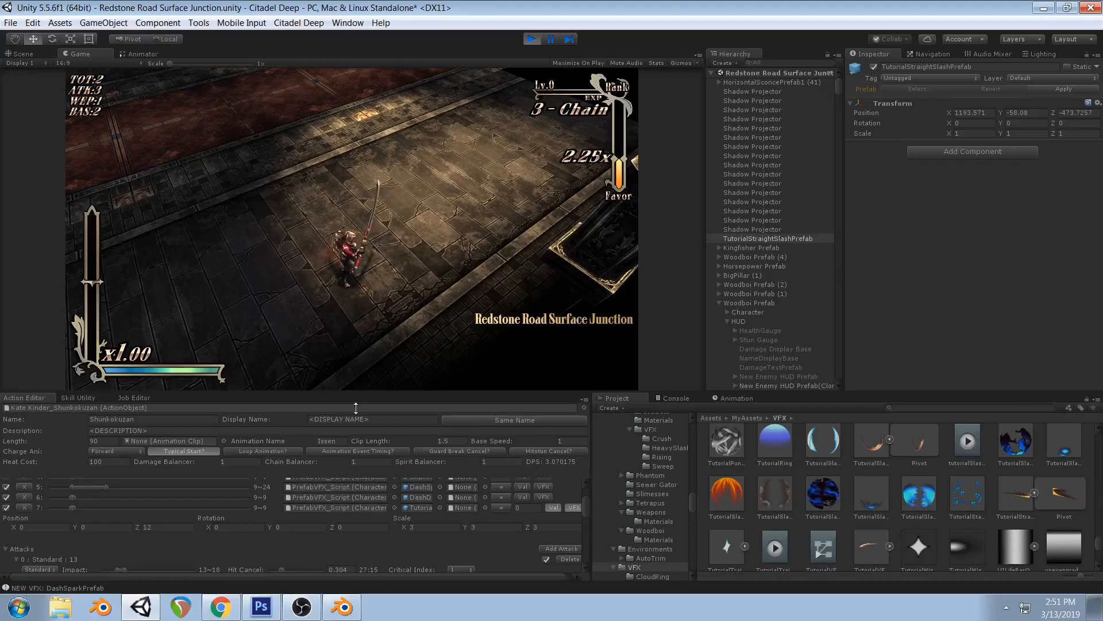
Compare the slash in the paused Unity game with its texture in Photoshop and the TutorialWedge mesh in Blender
click(340, 604)
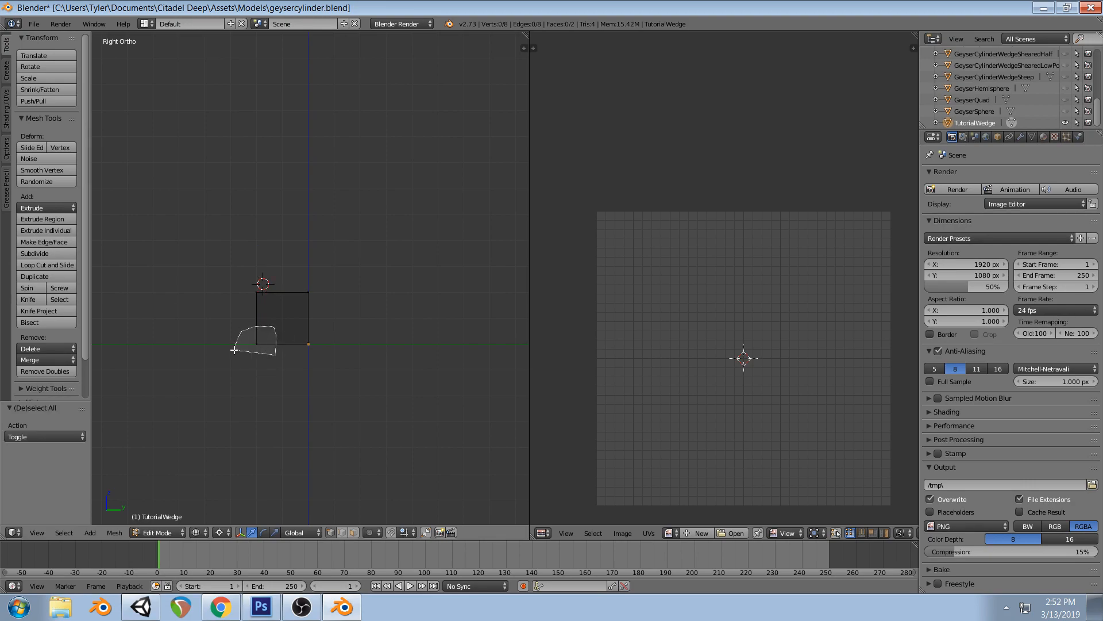
key(alt+Tab)
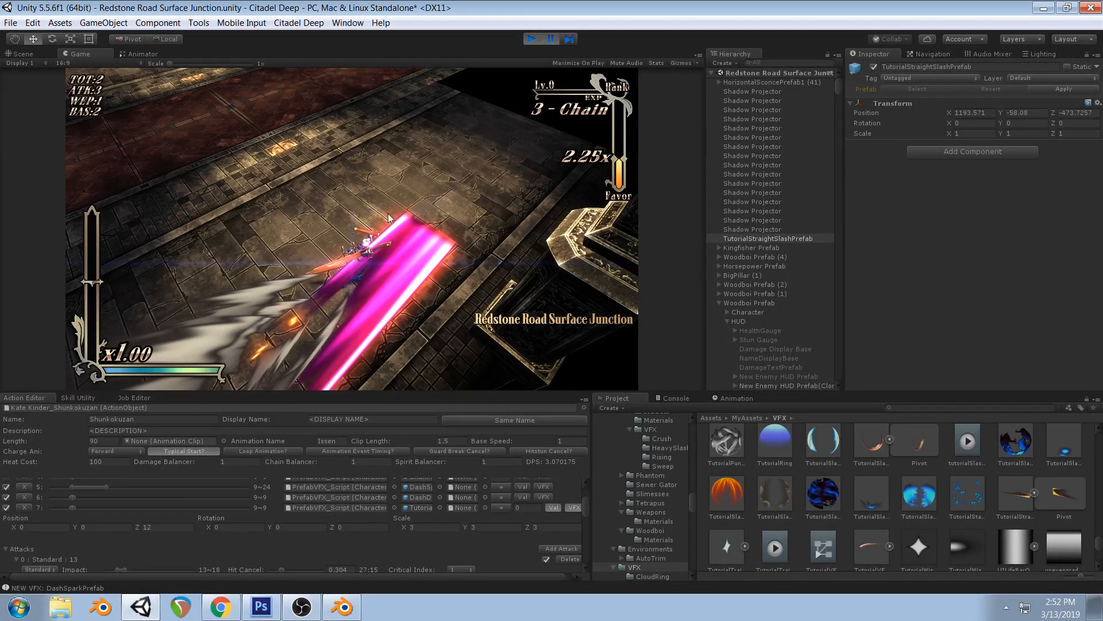
click(273, 608)
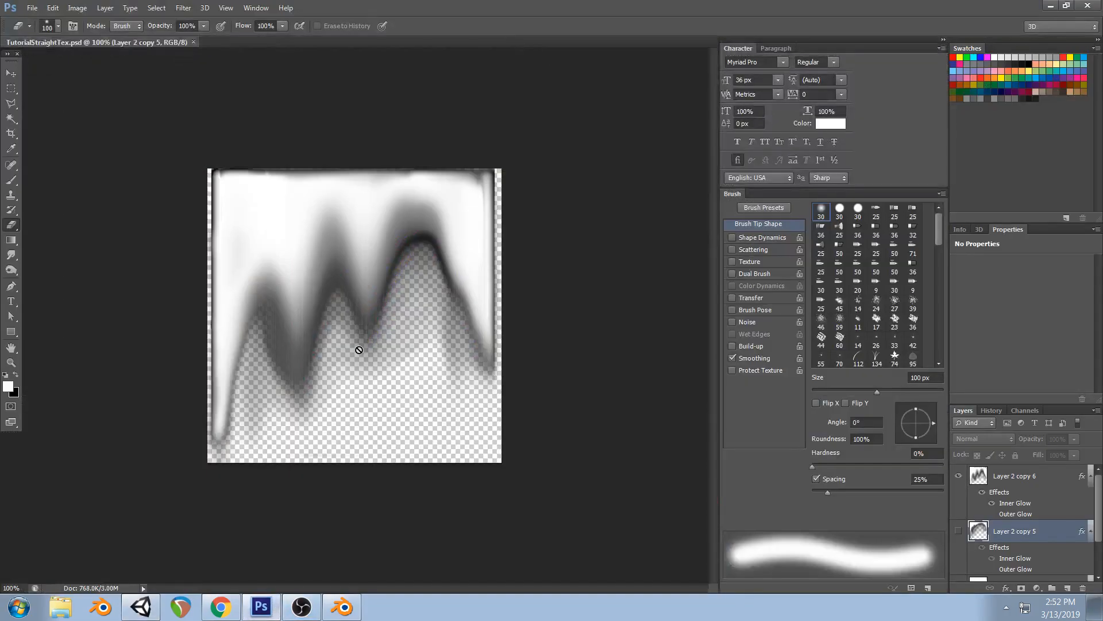
click(343, 607)
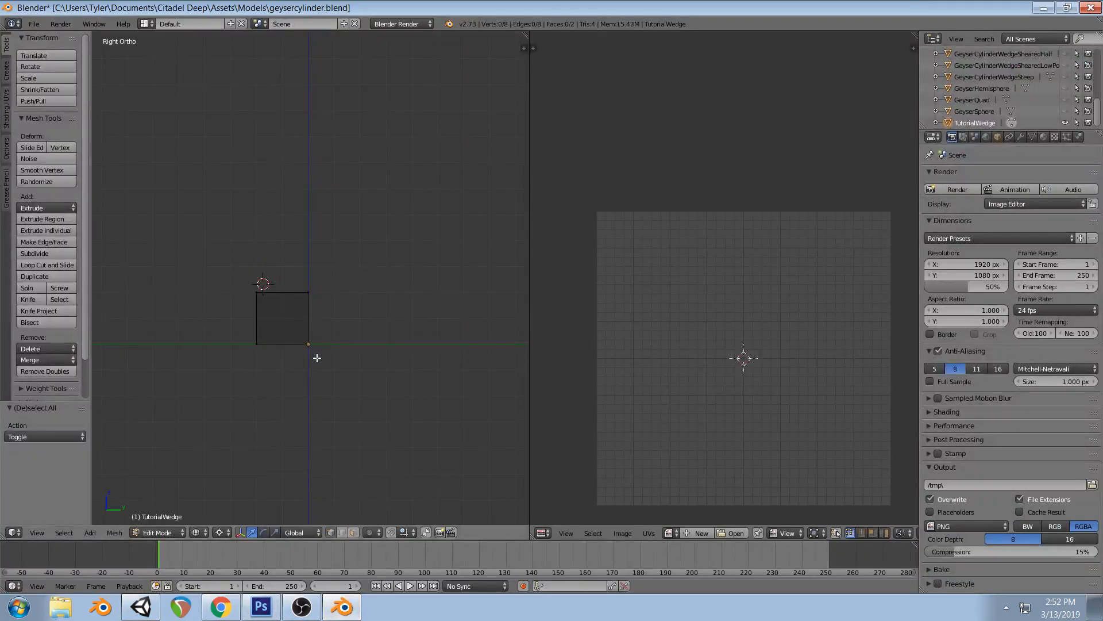
Try lowering the TutorialWedge's bottom vertices at the origin by 1 along Z, save the file, and check the slash in Unity
middle_drag(329, 366, 323, 276)
key(KP_7)
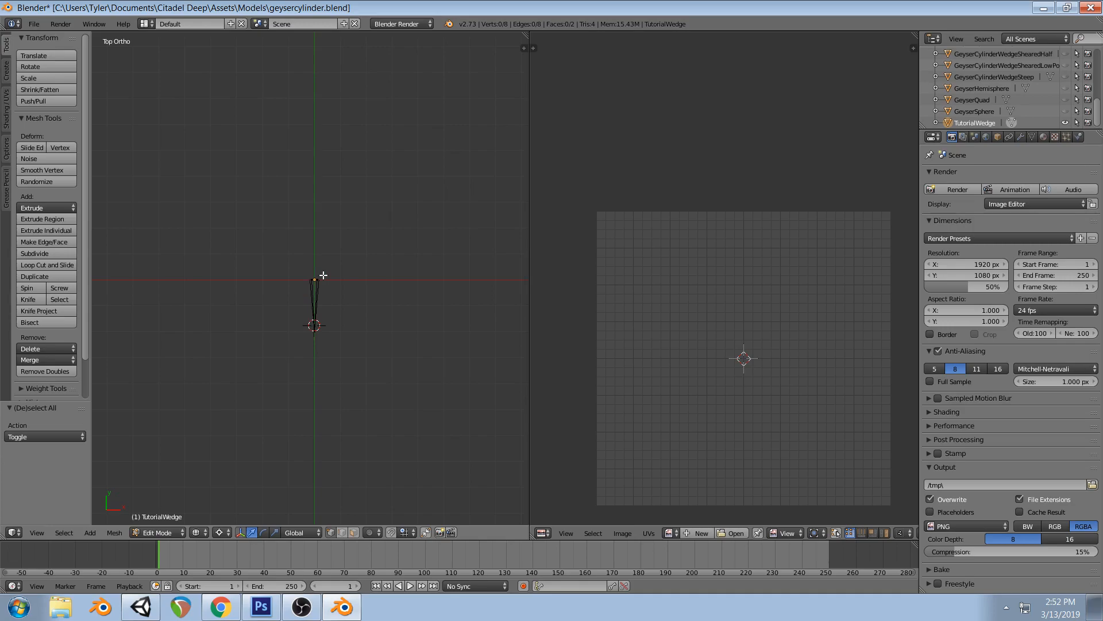
key(KP_3)
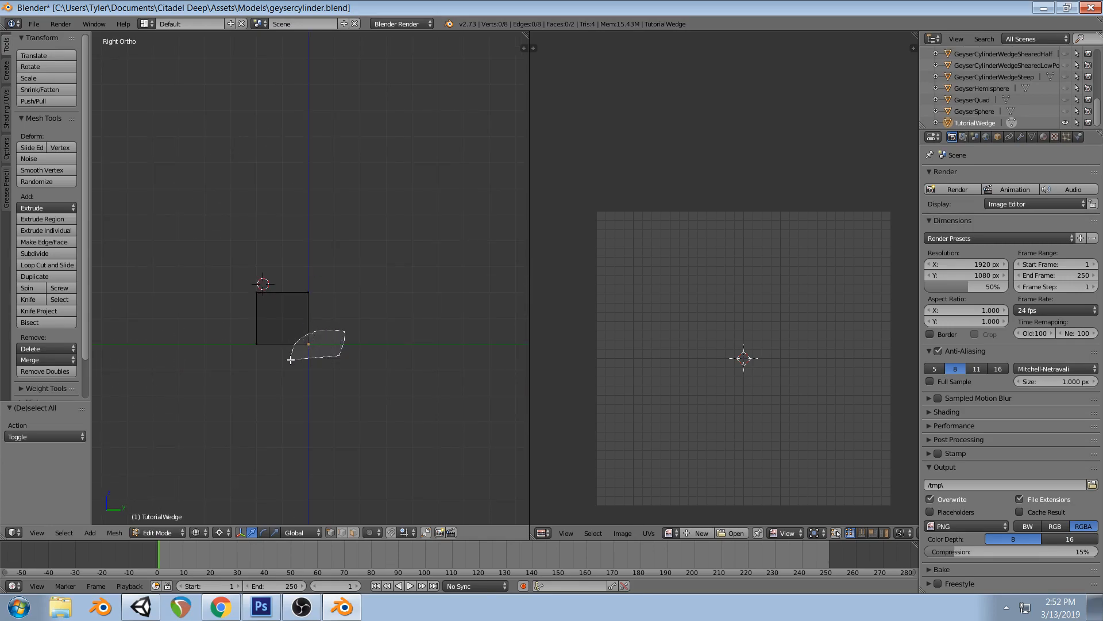
key(g)
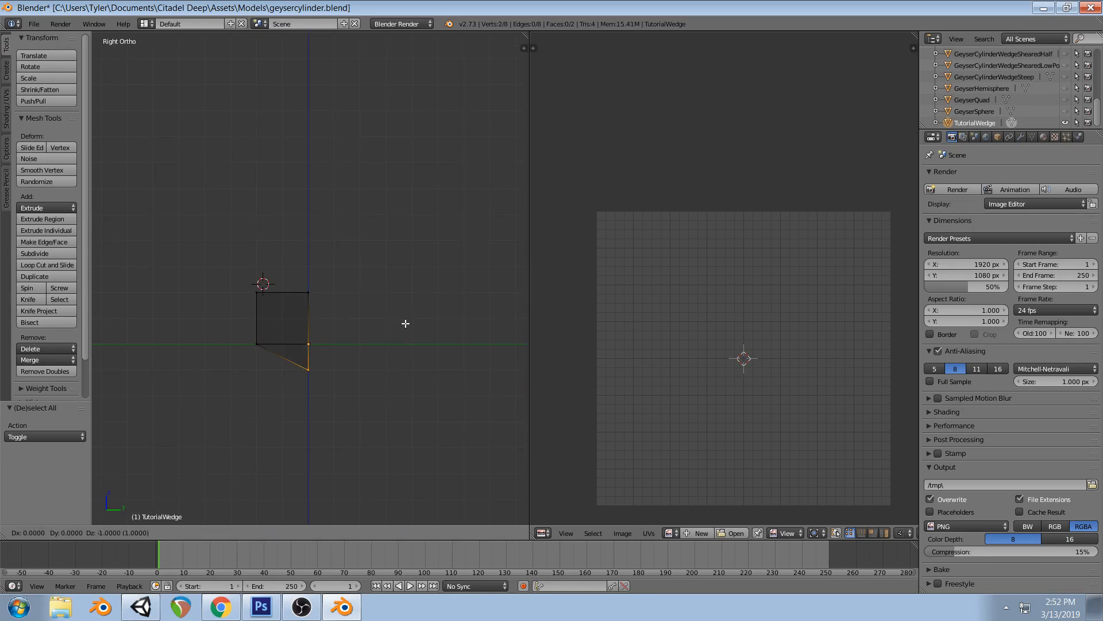
key(Return)
key(ctrl+s)
click(405, 323)
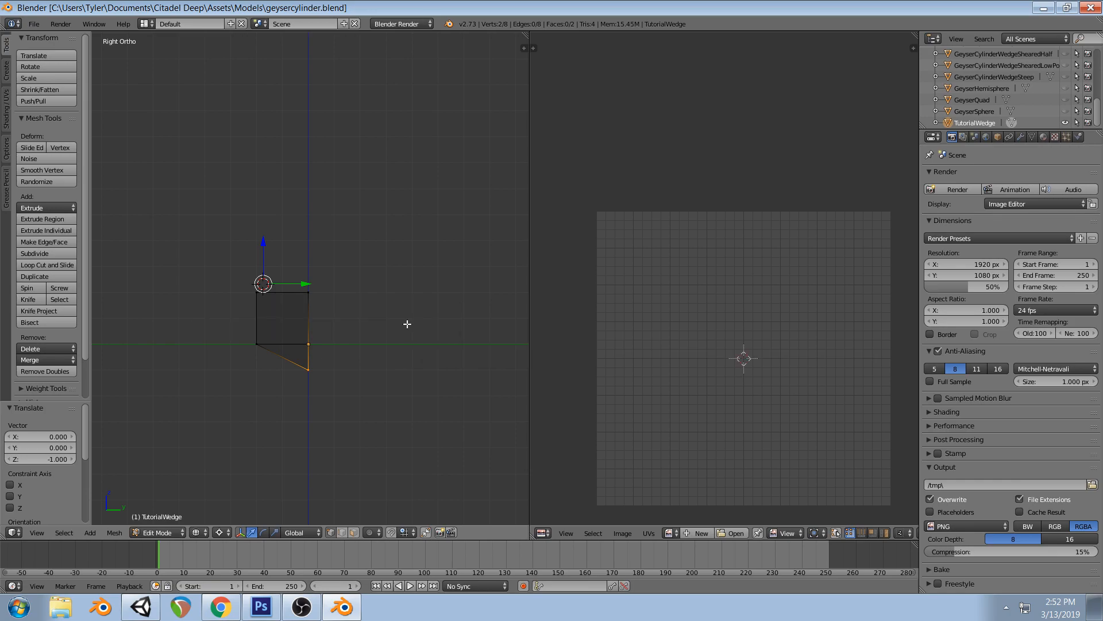
key(alt+Tab)
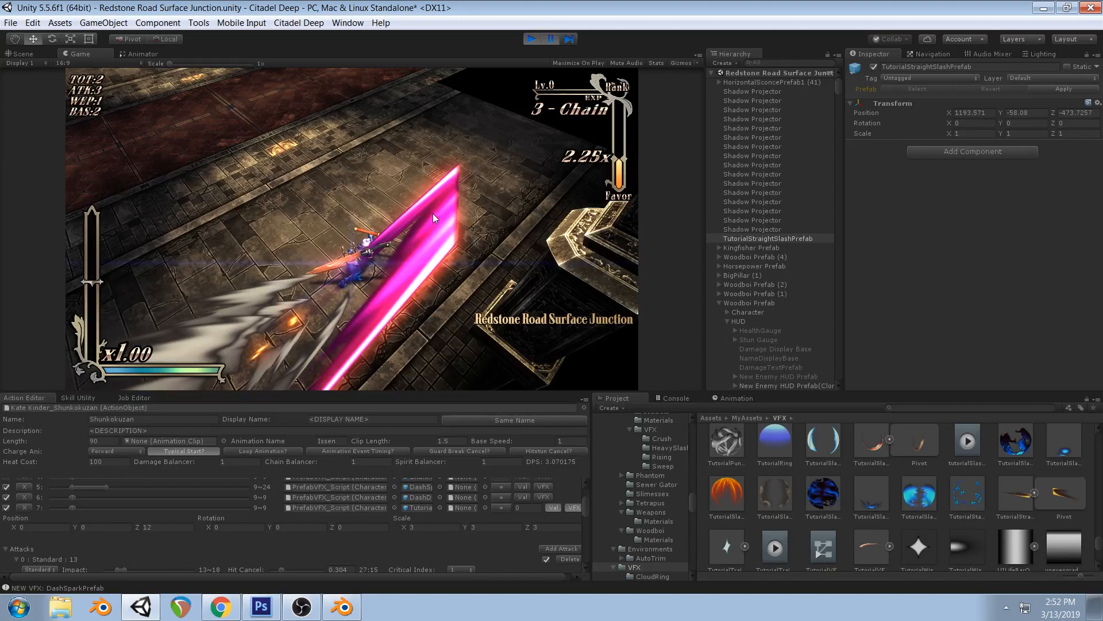
In Blender, lower the TutorialWedge's bottom vertices away from the origin by 1 along Z instead, save the file, and return to Unity
click(343, 608)
key(x)
click(351, 332)
key(a)
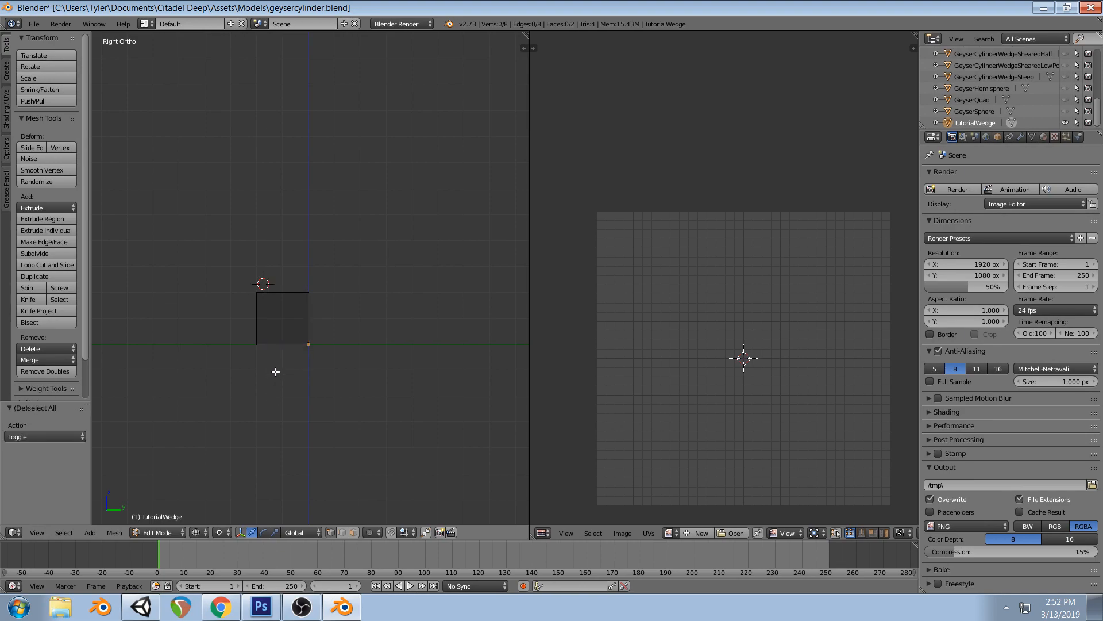
key(g)
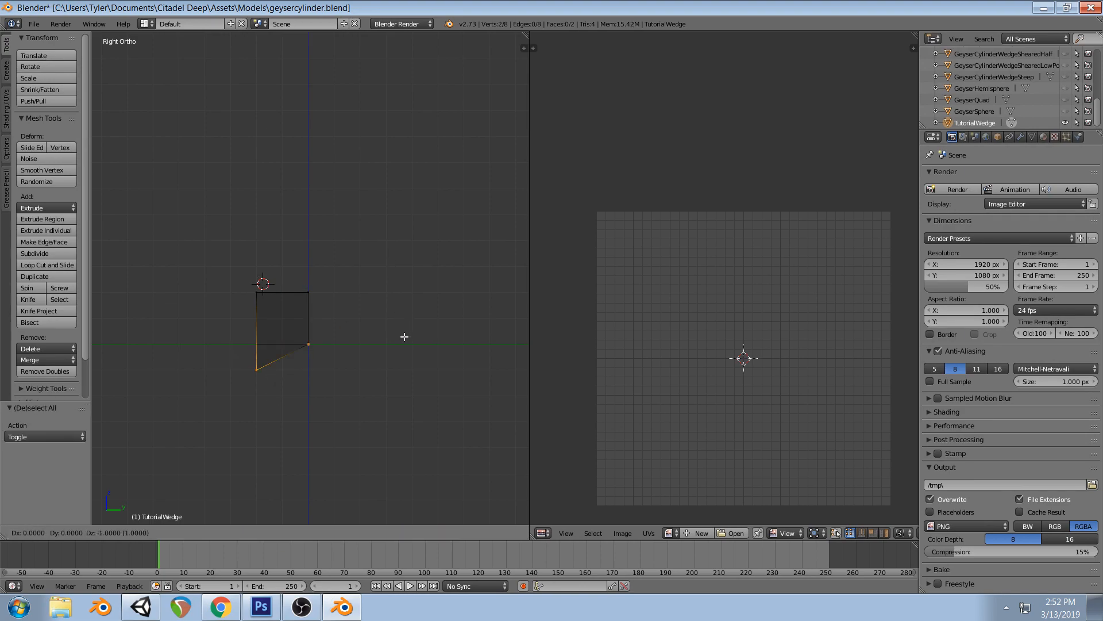
key(Return)
key(ctrl+s)
click(405, 334)
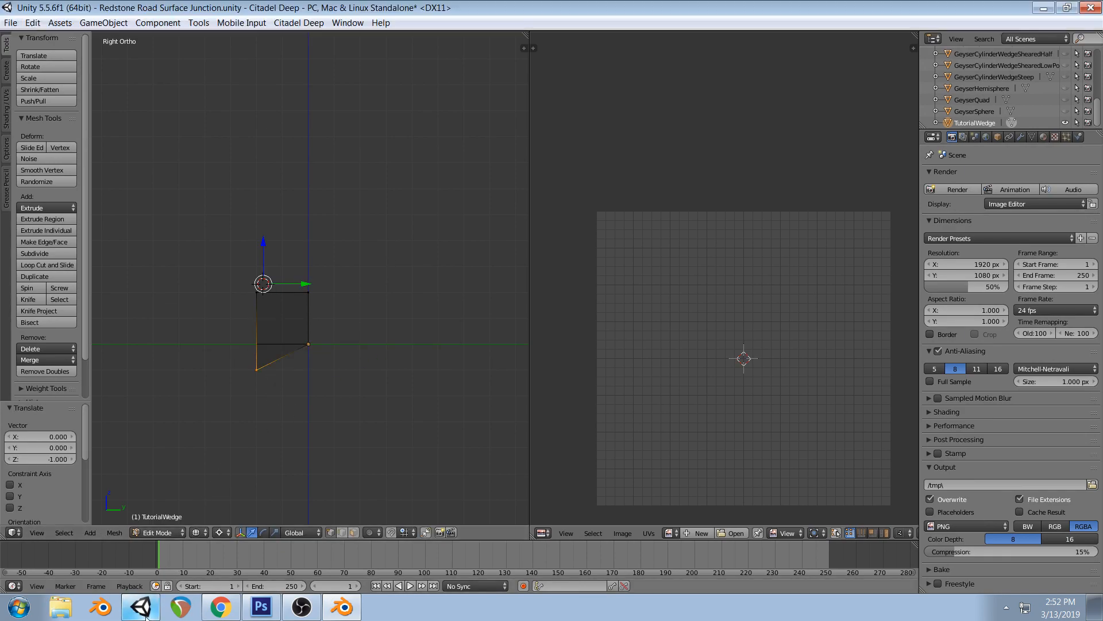
click(146, 615)
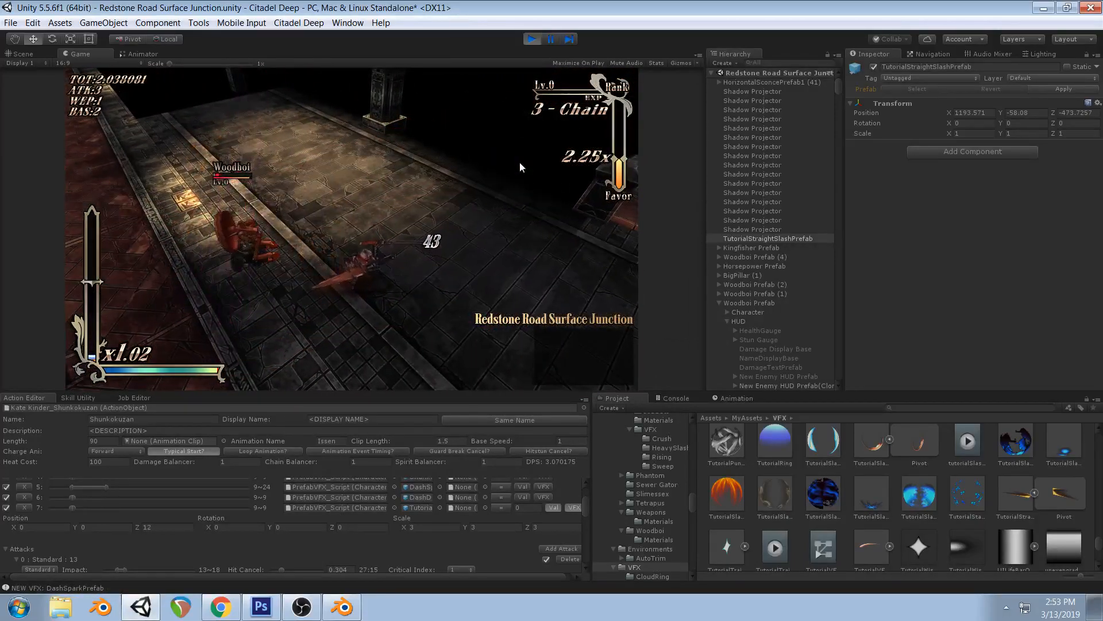
Stop the running game and check the stream chat on the Twitch live dashboard in Chrome
click(531, 39)
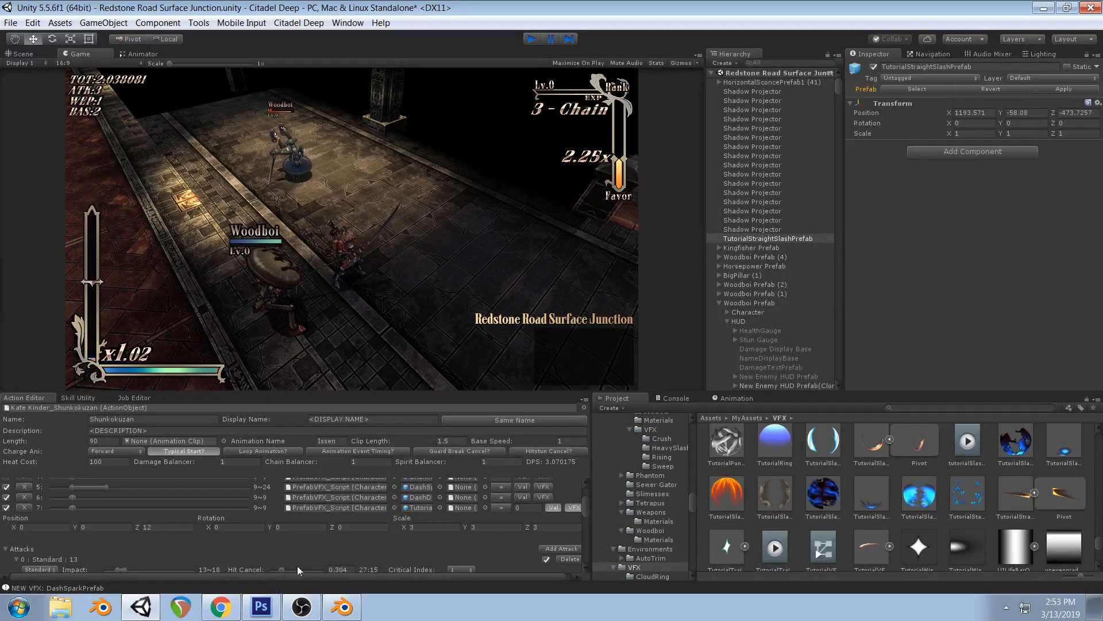
click(235, 612)
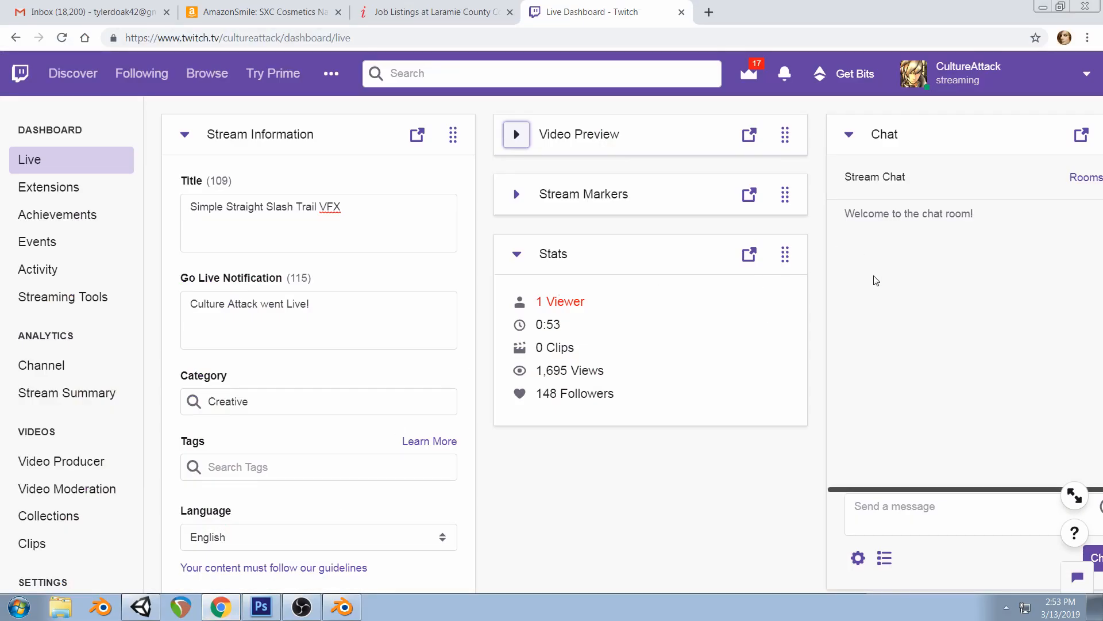
Switch to Blender and examine the reshaped TutorialWedge mesh from the side and in perspective with nothing selected
click(342, 606)
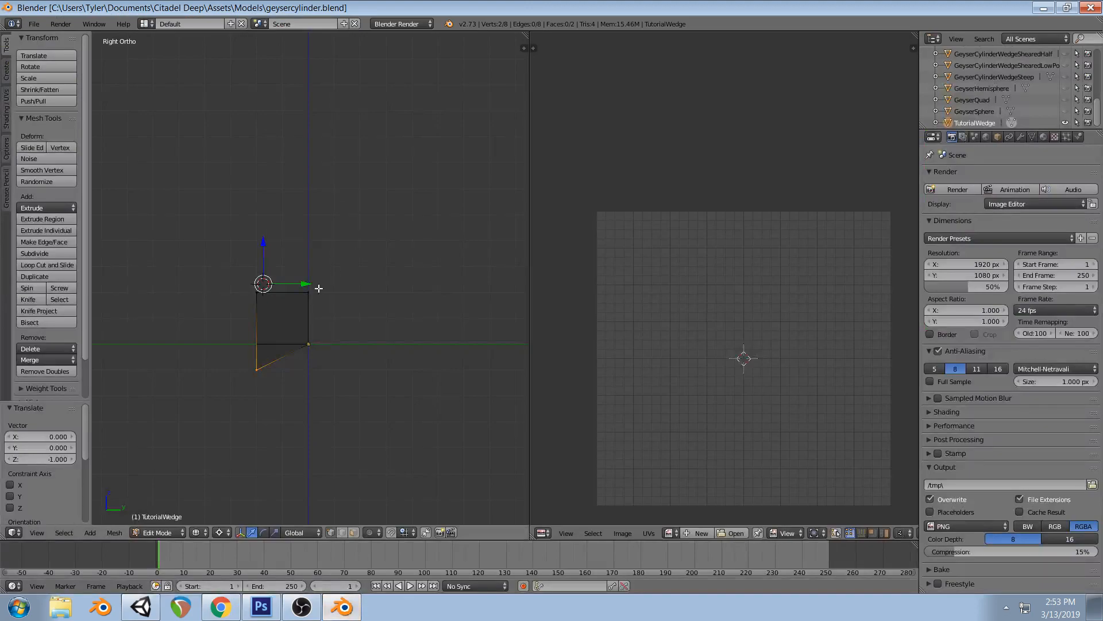
middle_drag(356, 344, 385, 361)
key(KP_3)
scroll(345, 351, up, 3)
shift+middle_drag(357, 356, 412, 291)
key(a)
middle_drag(359, 249, 441, 310)
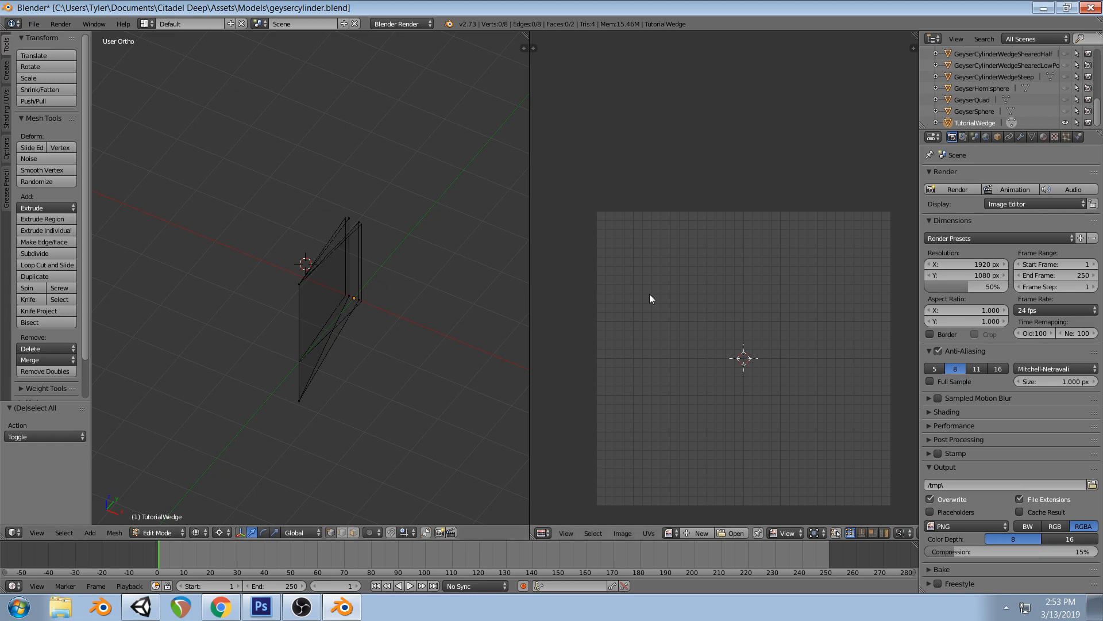
Return to Unity and bring up the OBS streaming window
click(143, 607)
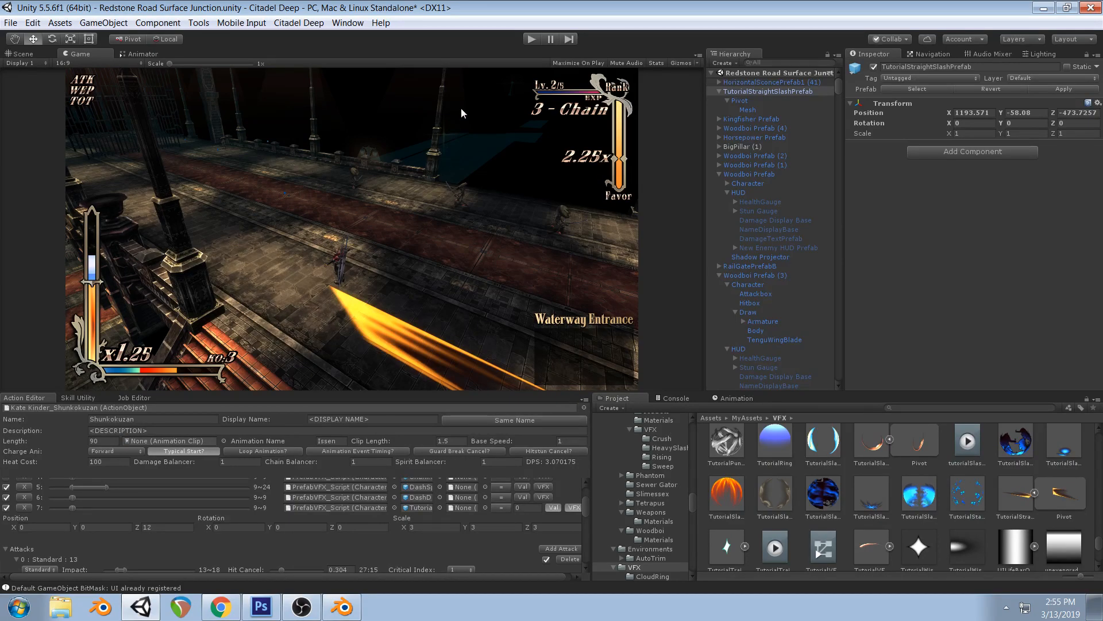
click(301, 607)
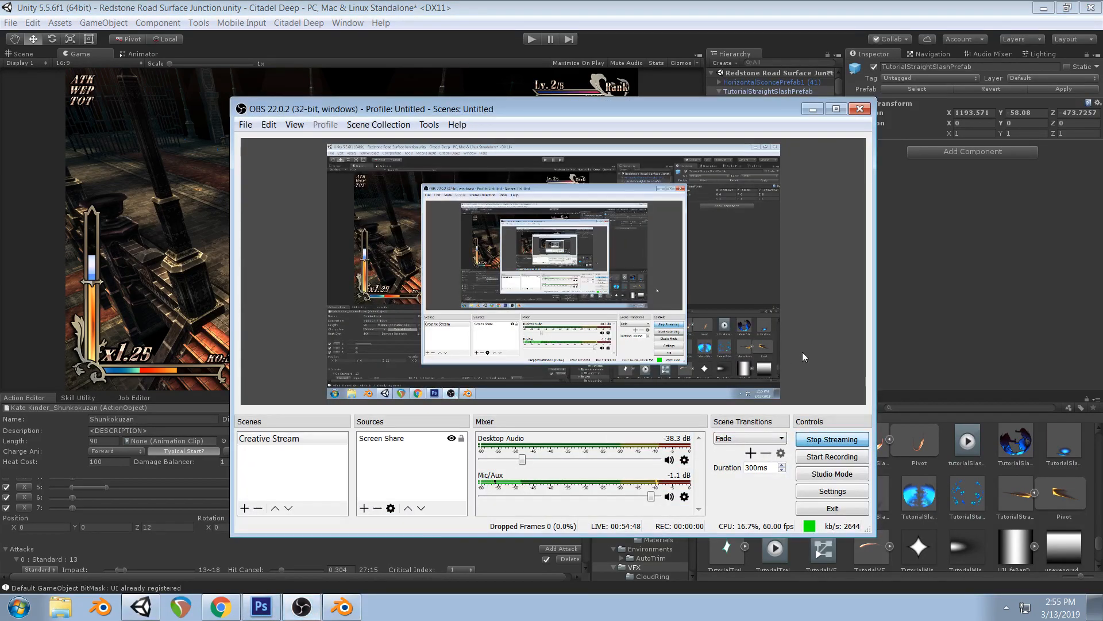